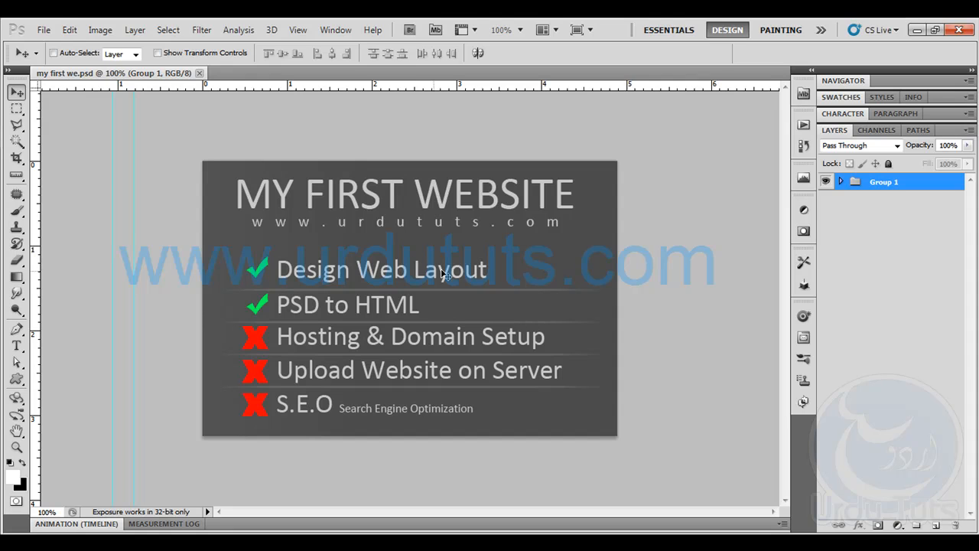
{"action": "left_click", "coordinate": [168, 534]}
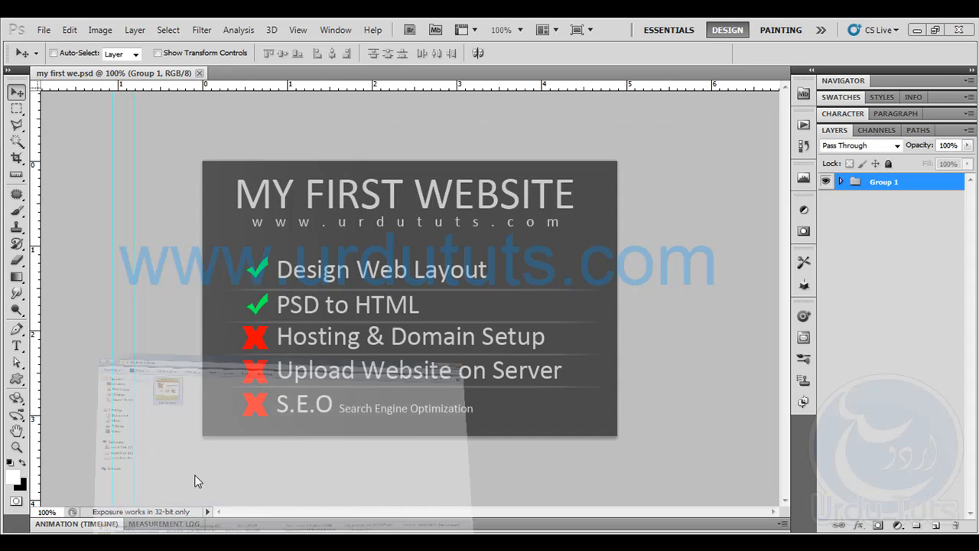
{"action": "left_click", "coordinate": [288, 267]}
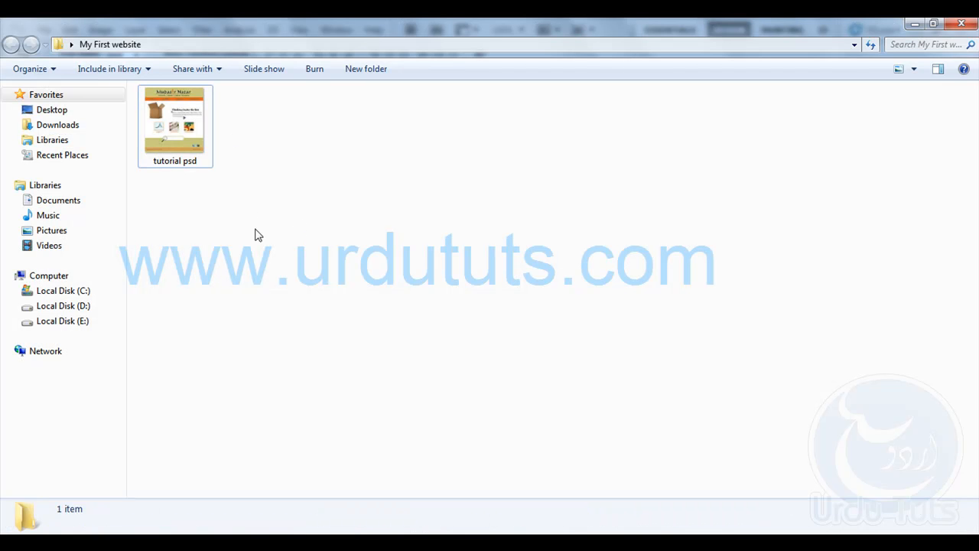
{"action": "left_click", "coordinate": [201, 534]}
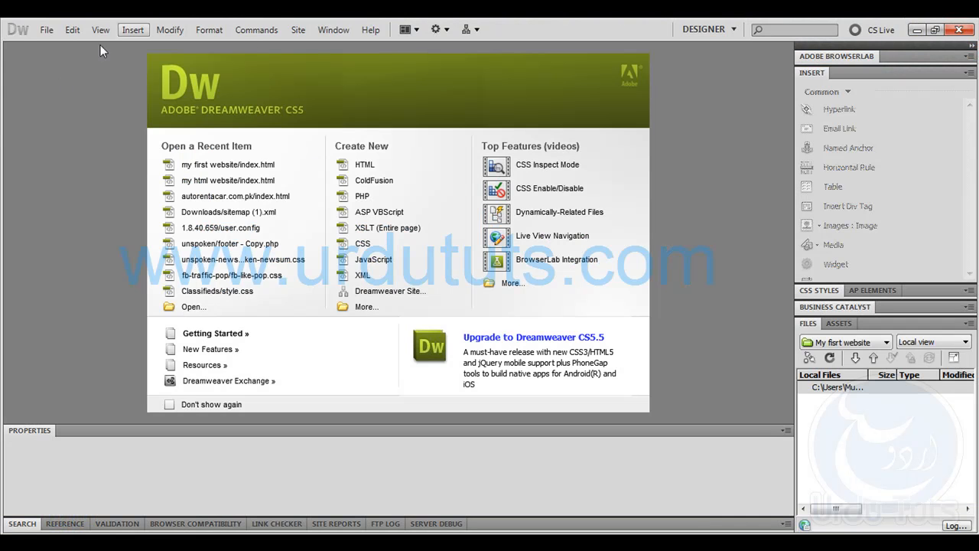
{"action": "left_click", "coordinate": [164, 534]}
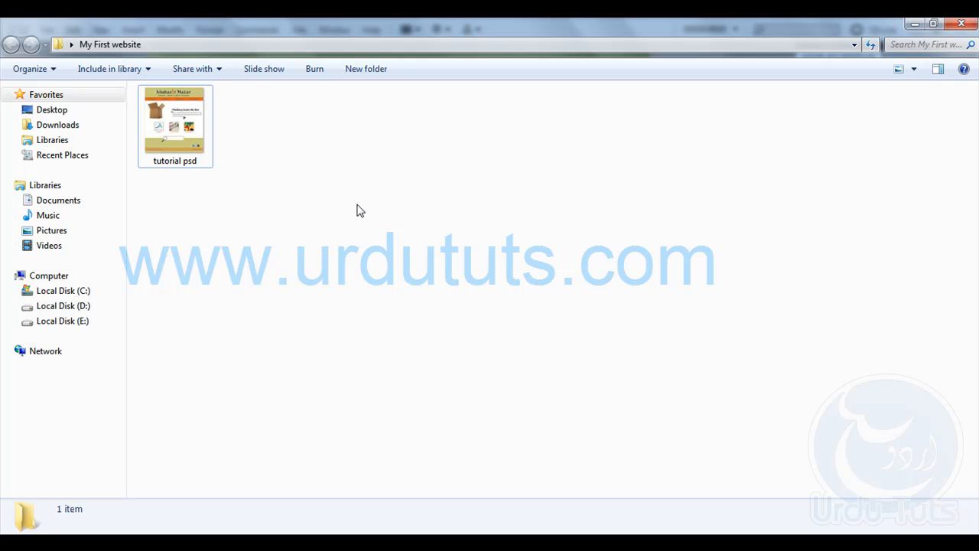
- Switch to Photoshop and remove the two vertical guides beside the canvas in my first we.psd
{"action": "left_click", "coordinate": [94, 537]}
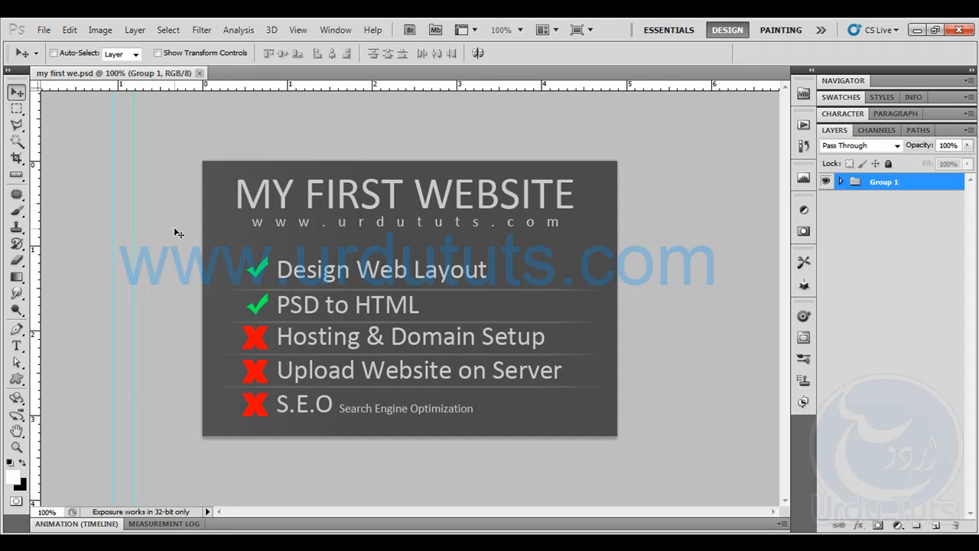
{"action": "left_click_drag", "start_coordinate": [115, 212], "coordinate": [34, 218]}
{"action": "left_click_drag", "start_coordinate": [136, 201], "coordinate": [3, 207]}
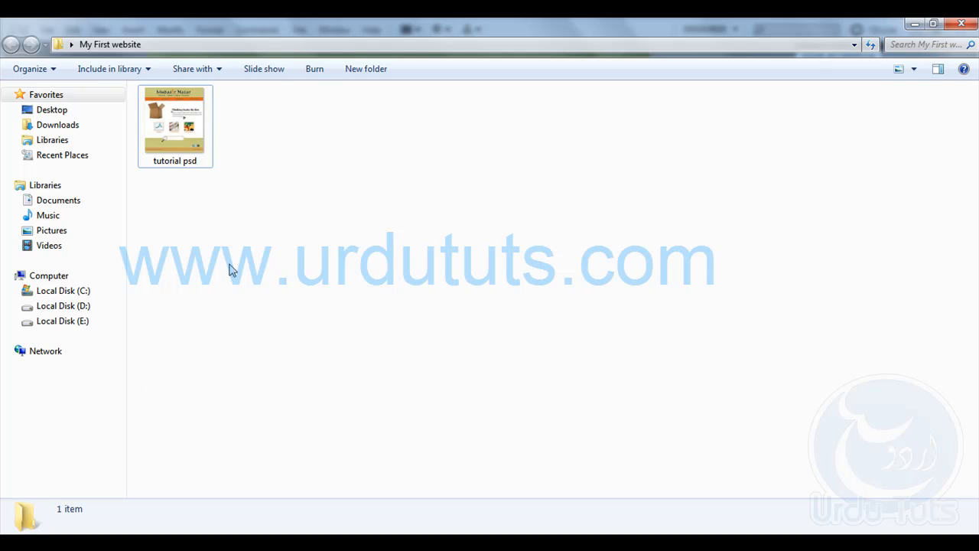
- Open tutorial psd from the My First website folder in Photoshop and close the my first we.psd document
{"action": "left_click", "coordinate": [182, 170]}
{"action": "double_click", "coordinate": [178, 117]}
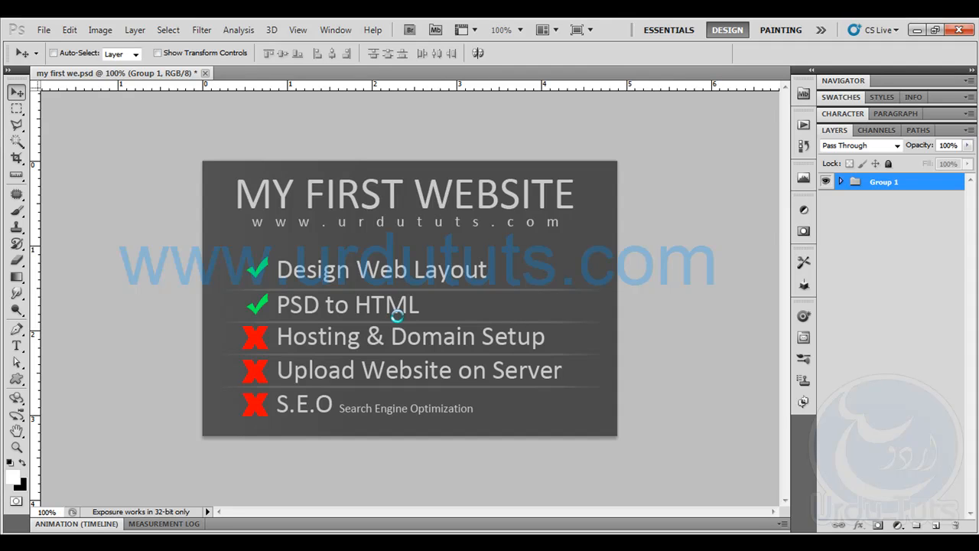
{"action": "left_click", "coordinate": [204, 73]}
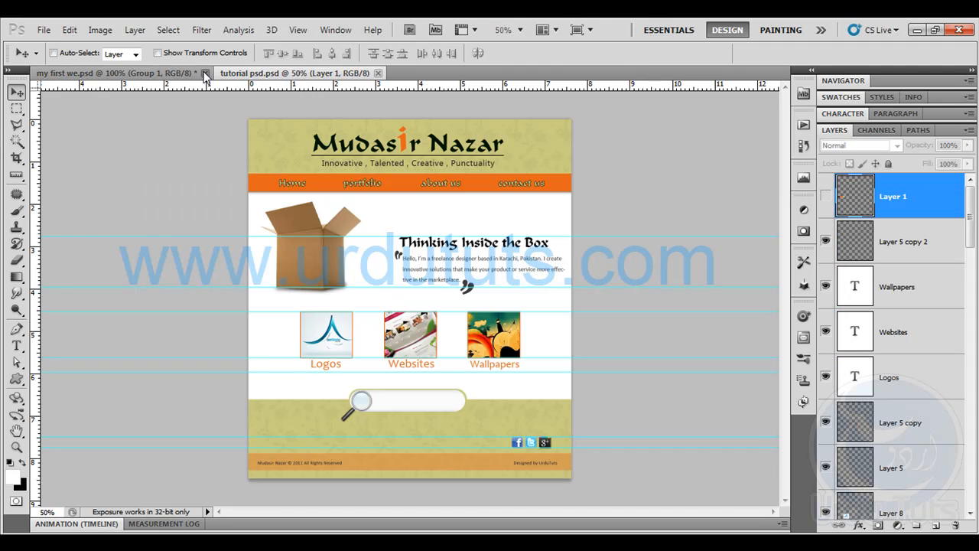
{"action": "left_click", "coordinate": [493, 227]}
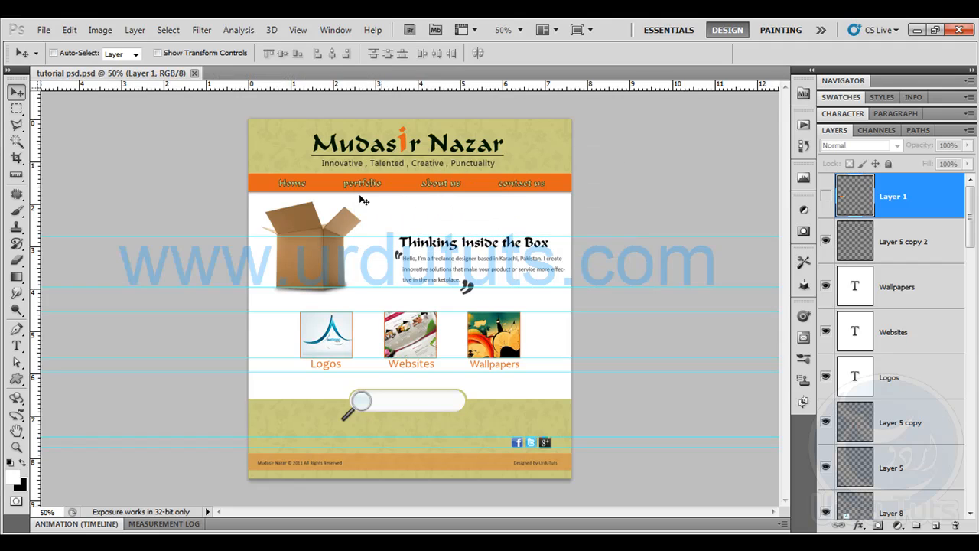
- Switch to the My First website folder, create a subfolder named "my fisrt website" in it and open that subfolder
{"action": "left_click", "coordinate": [916, 29]}
{"action": "right_click", "coordinate": [330, 287]}
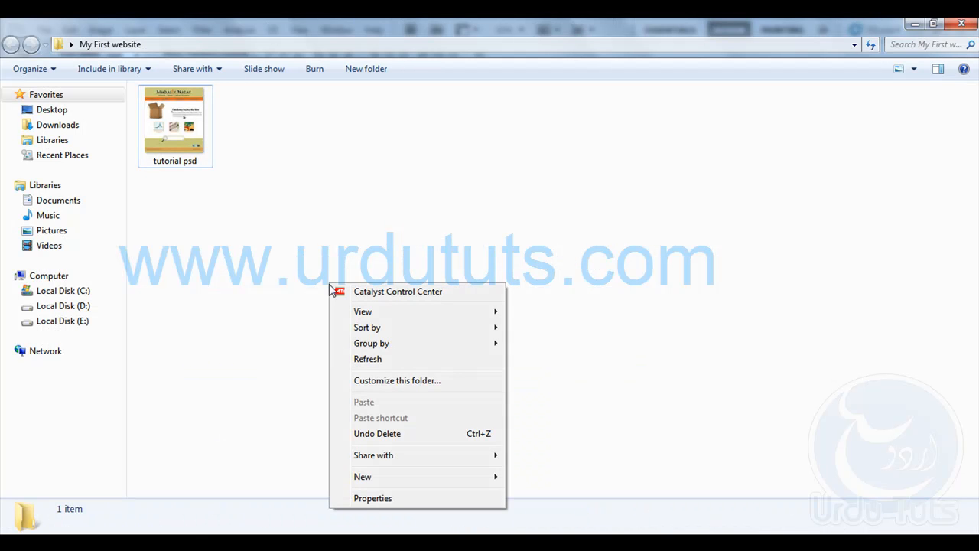
{"action": "mouse_move", "coordinate": [501, 477]}
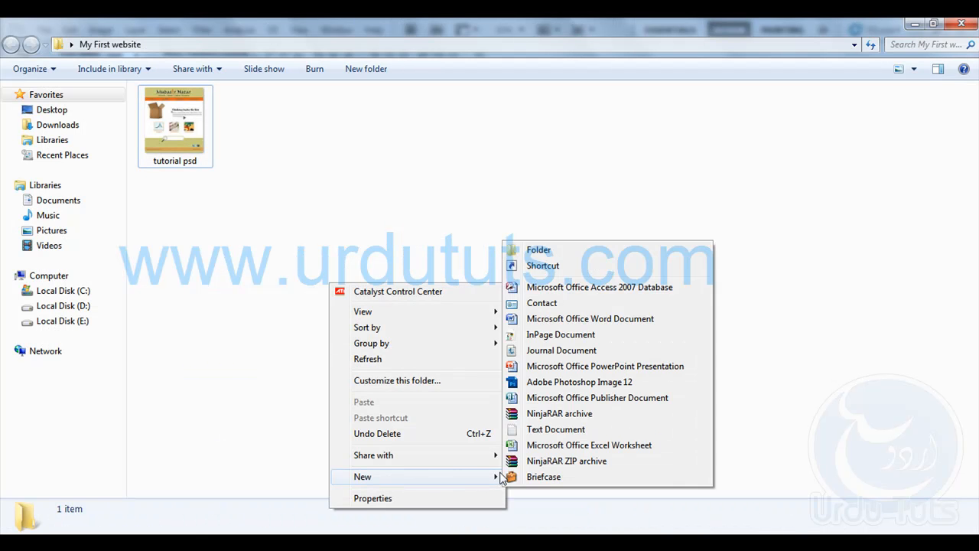
{"action": "left_click", "coordinate": [565, 253]}
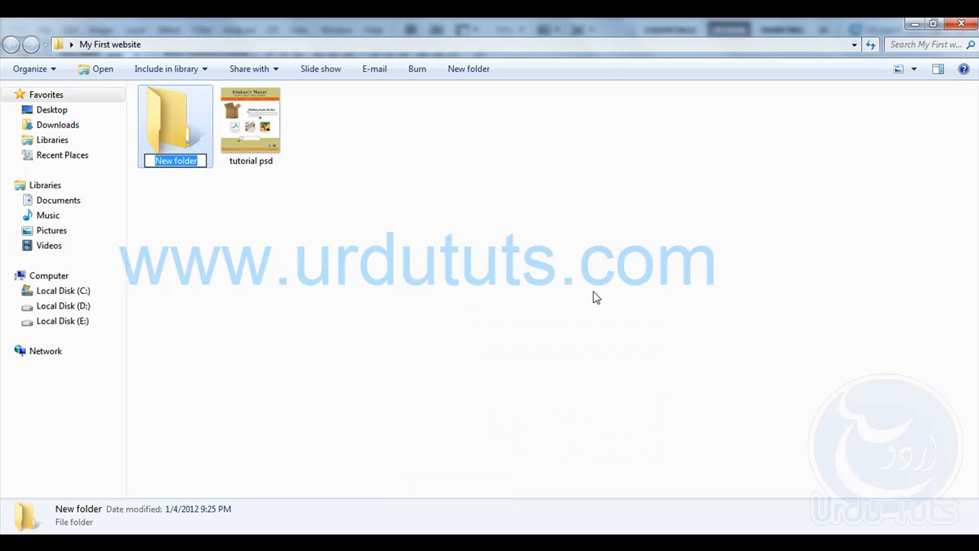
{"action": "type", "text": "my fisrt websoi"}
{"action": "key", "text": "BackSpace"}
{"action": "key", "text": "BackSpace"}
{"action": "type", "text": "ite"}
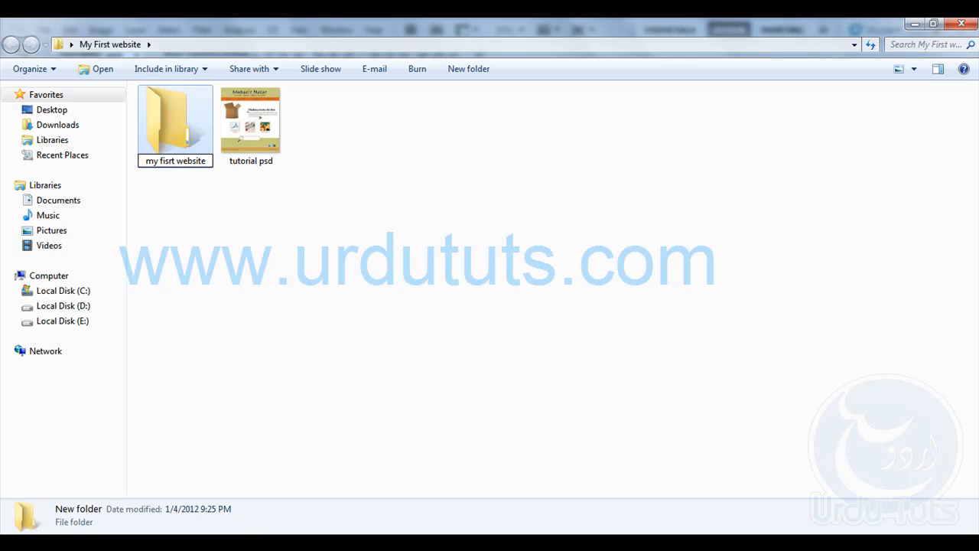
{"action": "key", "text": "Return"}
{"action": "key", "text": "Return"}
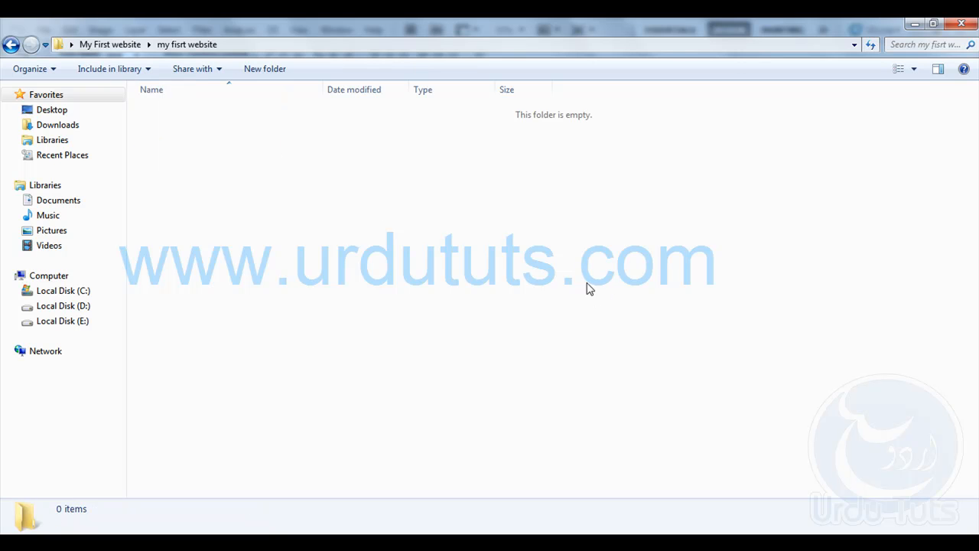
- Create a folder named "images" inside the my fisrt website folder
{"action": "right_click", "coordinate": [322, 181]}
{"action": "mouse_move", "coordinate": [425, 374]}
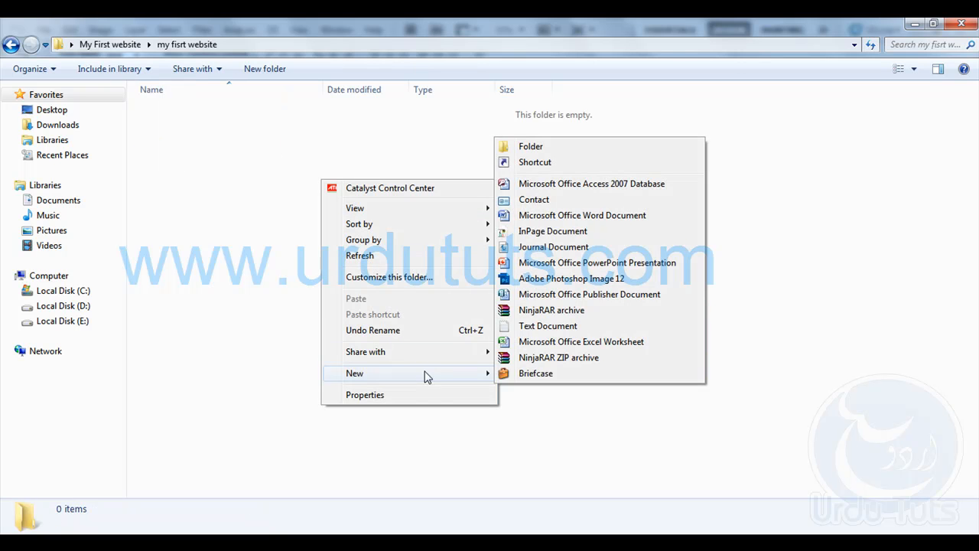
{"action": "left_click", "coordinate": [540, 149]}
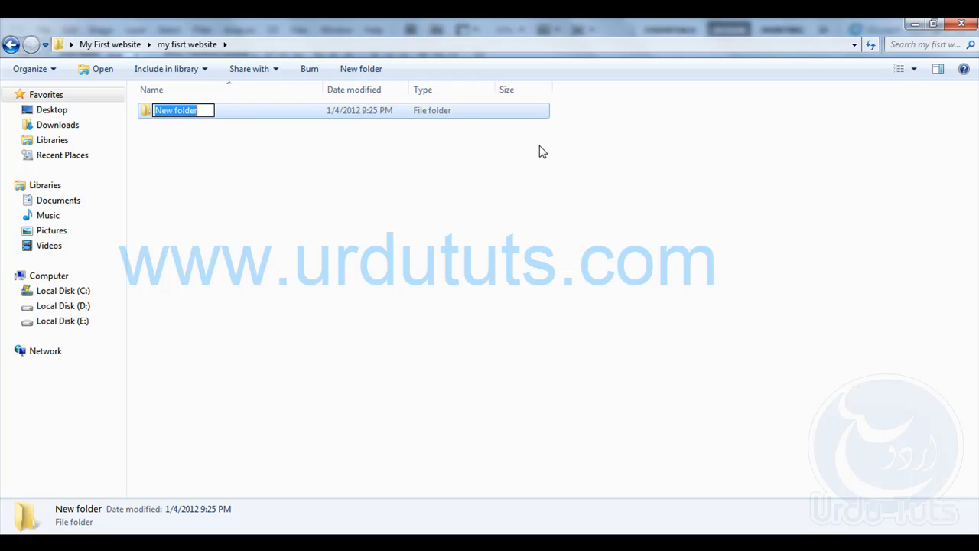
{"action": "type", "text": "ima"}
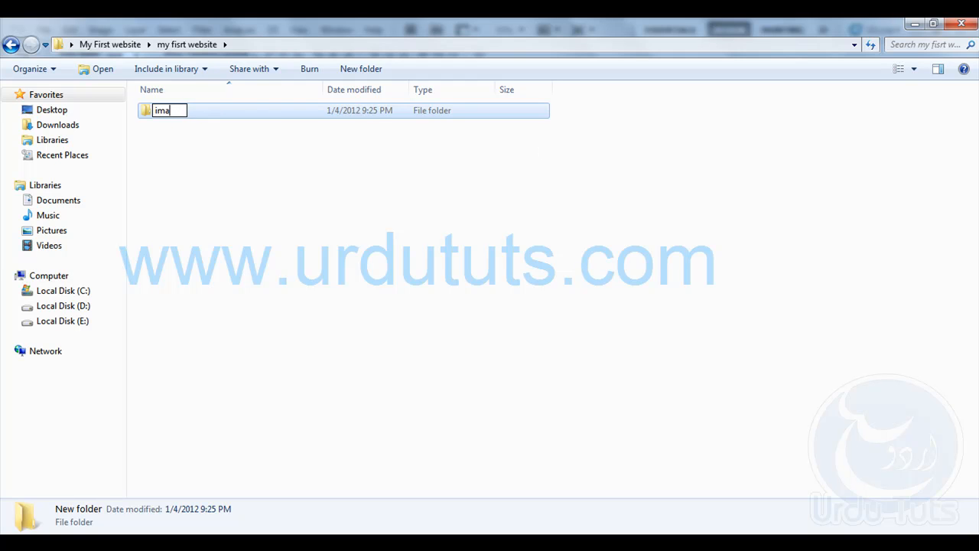
{"action": "type", "text": "ges"}
{"action": "key", "text": "Return"}
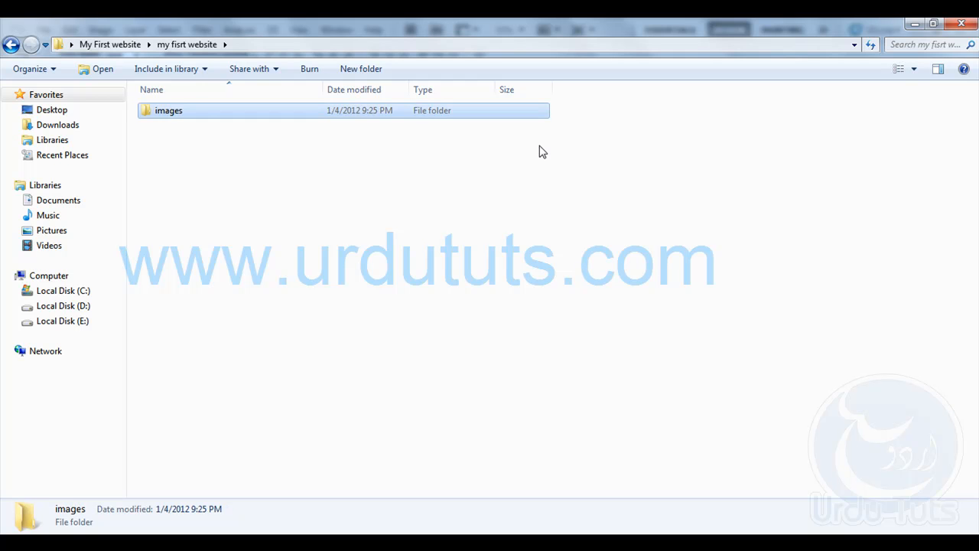
{"action": "left_click", "coordinate": [497, 233]}
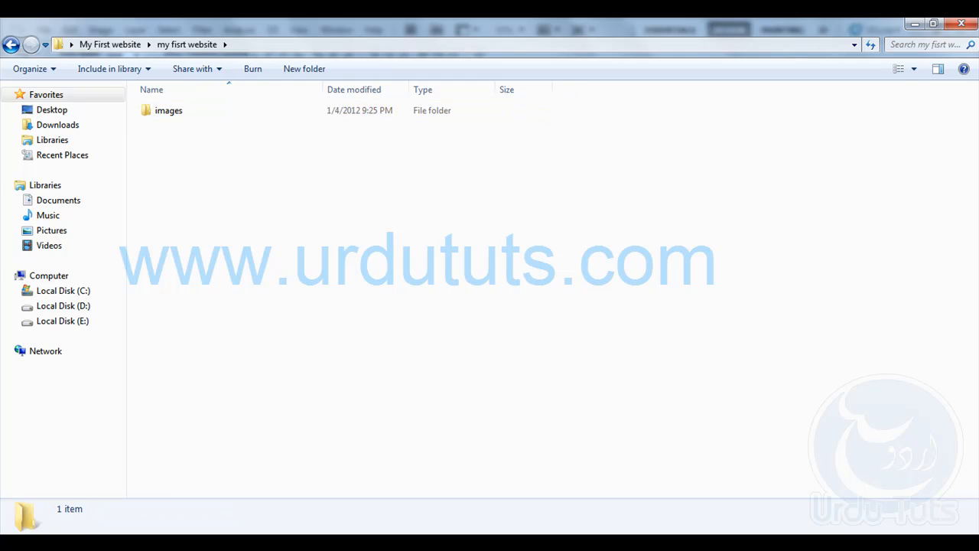
- Switch to Photoshop and place a horizontal guide along the upper edge of the page layout in tutorial psd.psd
{"action": "left_click", "coordinate": [72, 543]}
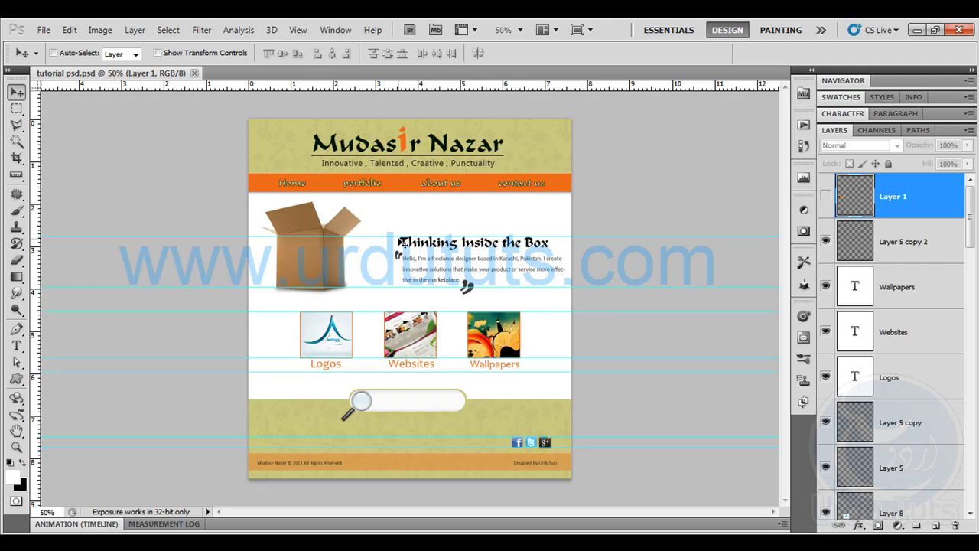
{"action": "key", "text": "ctrl+plus"}
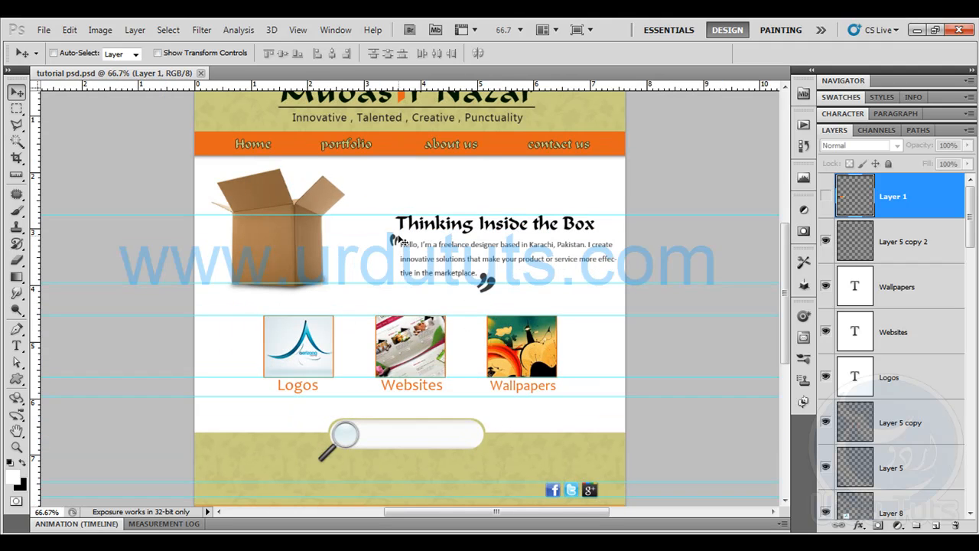
{"action": "scroll", "coordinate": [370, 234], "scroll_direction": "up", "scroll_amount": 3}
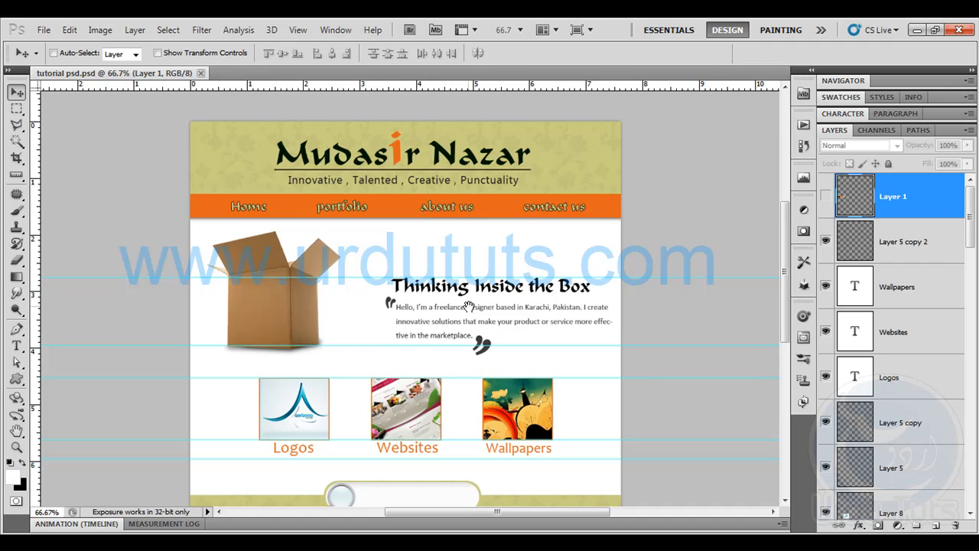
{"action": "scroll", "coordinate": [469, 306], "scroll_direction": "down", "scroll_amount": 3}
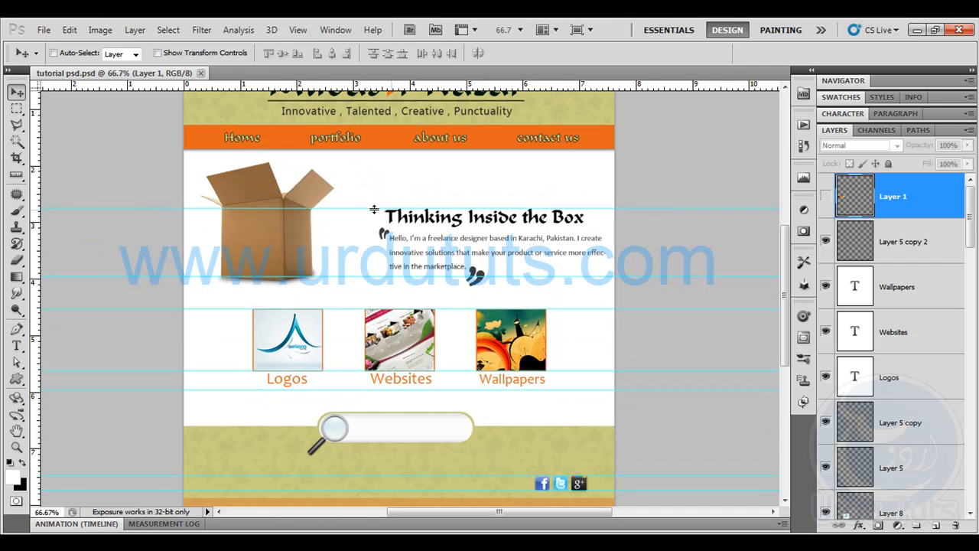
{"action": "left_click_drag", "start_coordinate": [379, 274], "coordinate": [360, 123]}
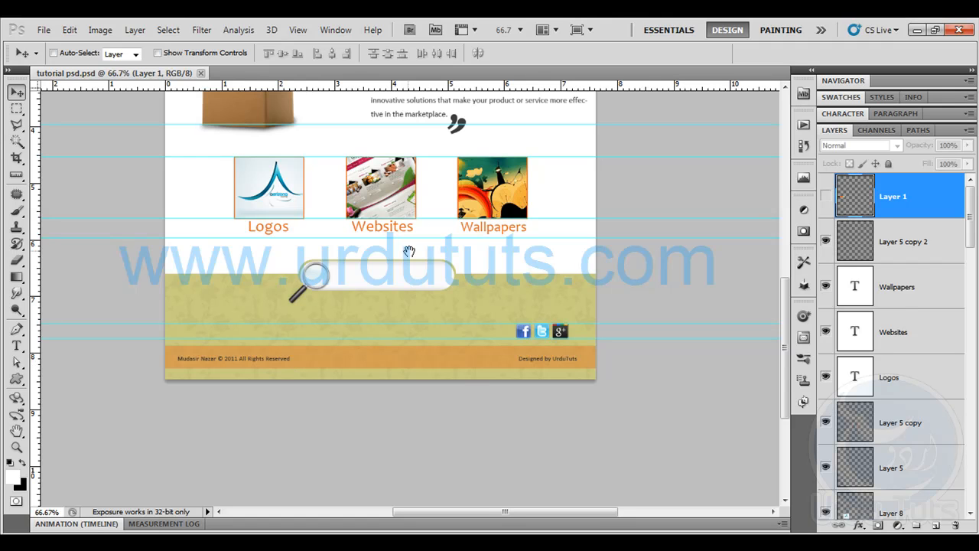
{"action": "scroll", "coordinate": [409, 251], "scroll_direction": "up", "scroll_amount": 8}
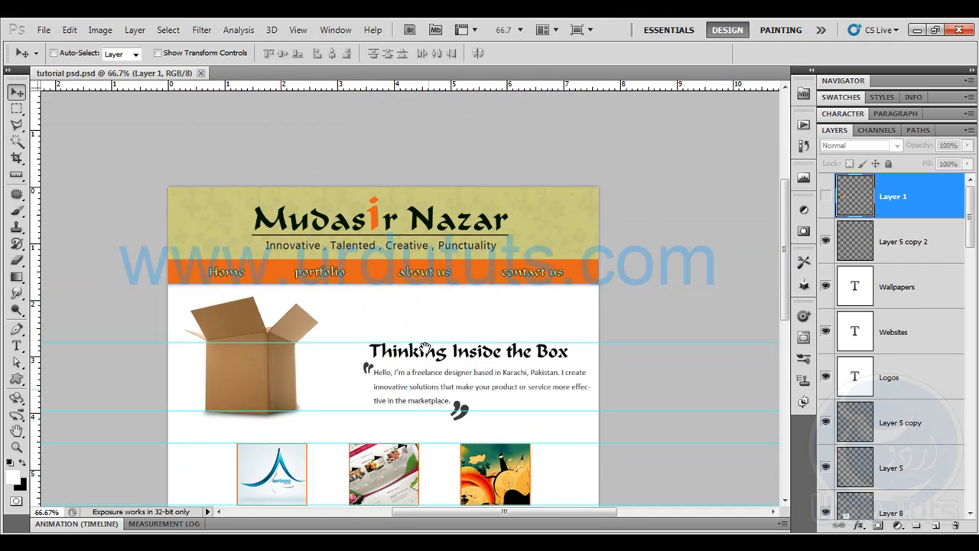
{"action": "left_click_drag", "start_coordinate": [269, 88], "coordinate": [282, 187]}
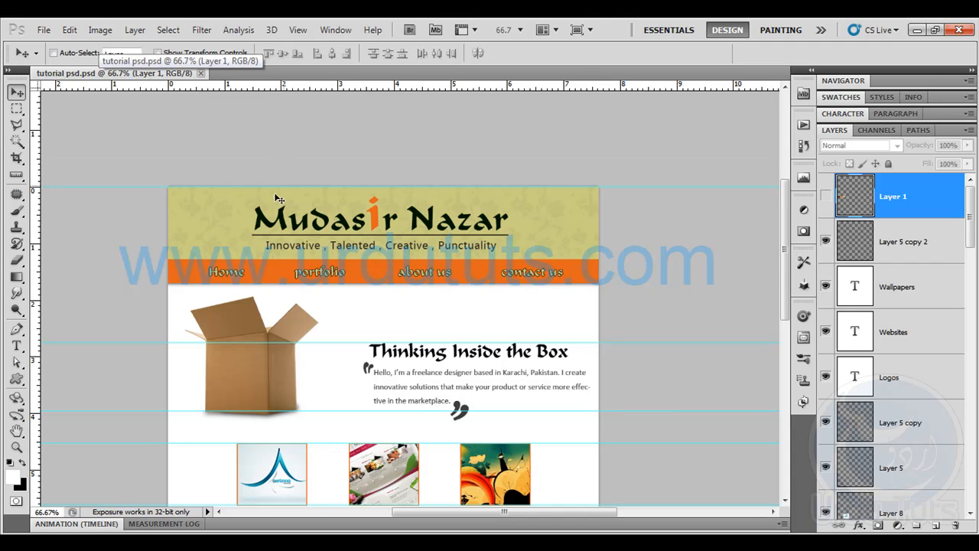
- Select the full-width header banner above the orange navigation bar with the Rectangular Marquee tool and copy it merged from all visible layers
{"action": "key", "text": "ctrl+plus"}
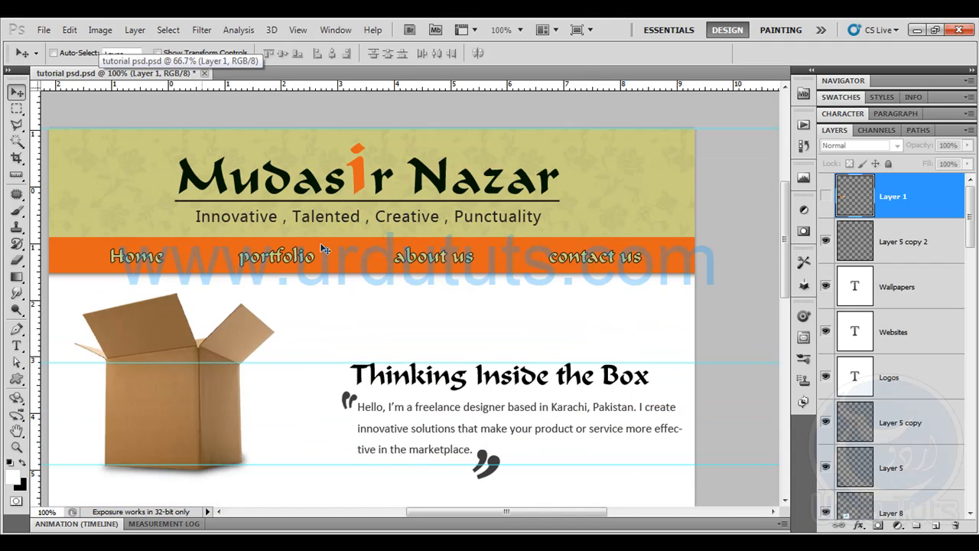
{"action": "left_click_drag", "start_coordinate": [322, 246], "coordinate": [345, 254]}
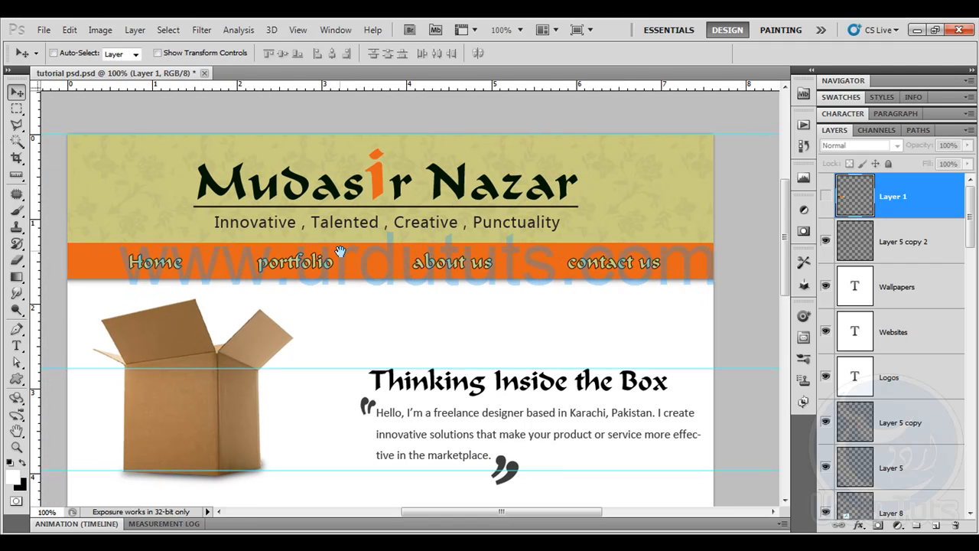
{"action": "left_click", "coordinate": [17, 108]}
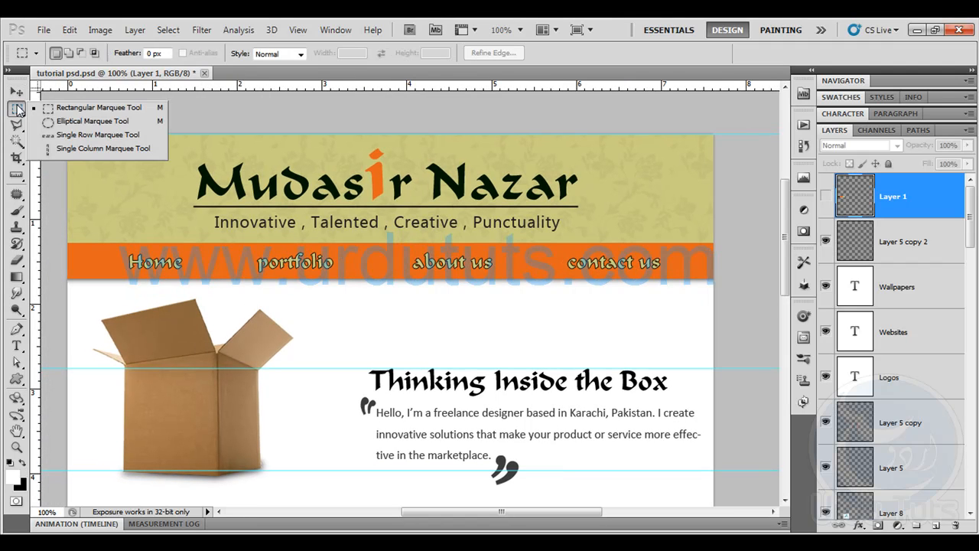
{"action": "left_click", "coordinate": [73, 108]}
{"action": "left_click_drag", "start_coordinate": [69, 136], "coordinate": [740, 237]}
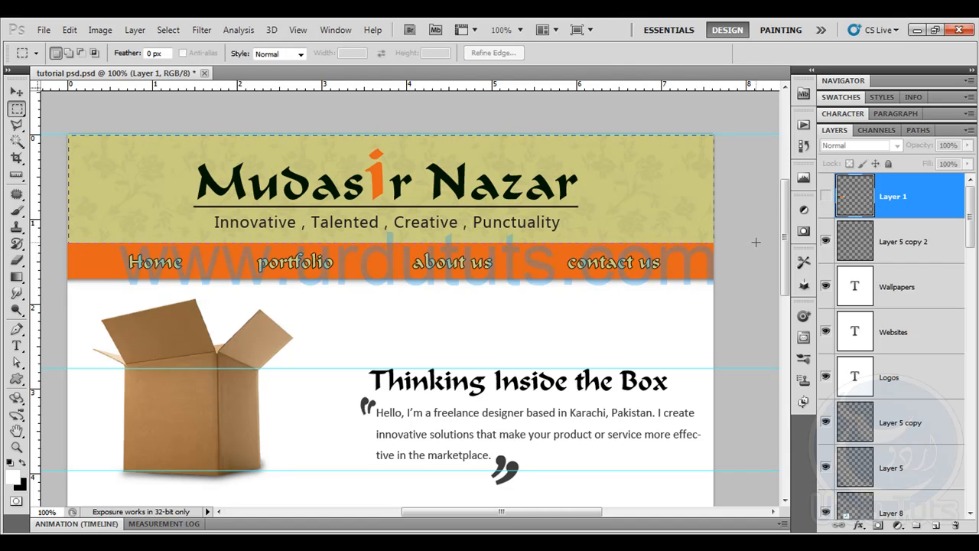
{"action": "left_click", "coordinate": [70, 30]}
{"action": "left_click", "coordinate": [101, 136]}
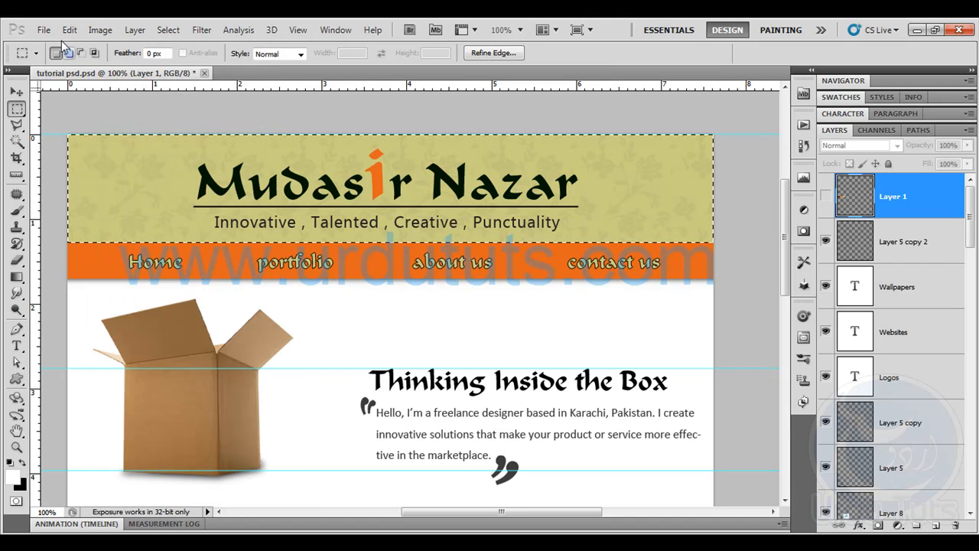
- Create a new 900 × 151 pixel, 300 pixels/inch document with a white background and paste the copied header banner into it
{"action": "left_click", "coordinate": [44, 31]}
{"action": "left_click", "coordinate": [61, 43]}
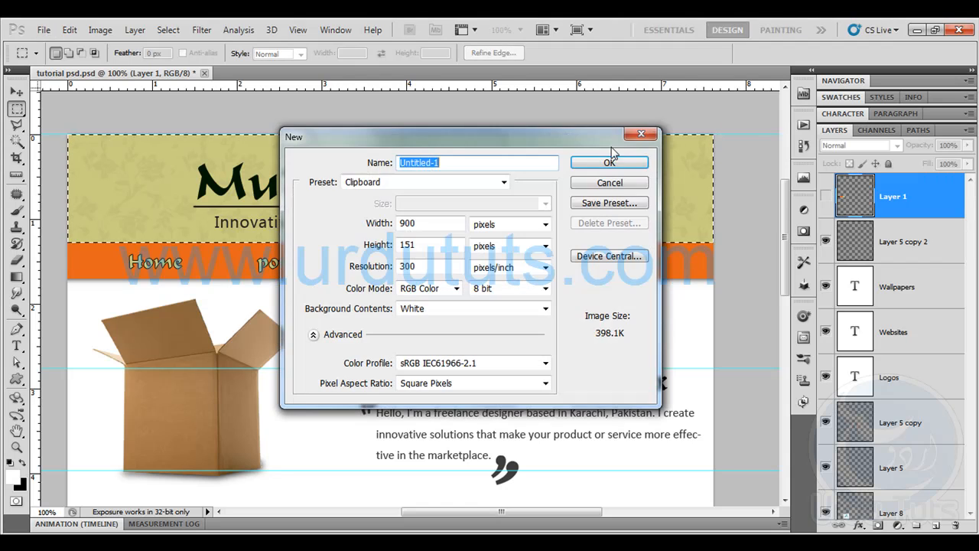
{"action": "left_click", "coordinate": [608, 159]}
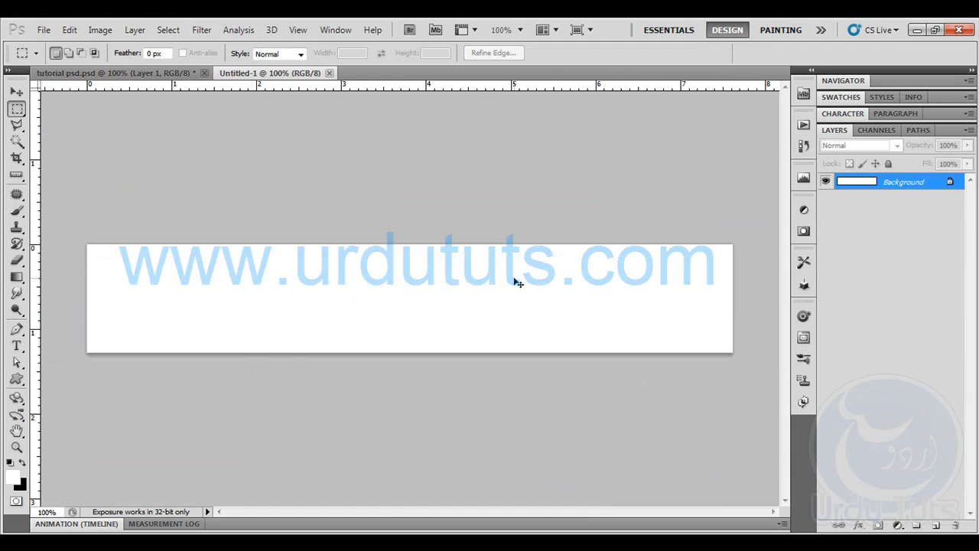
{"action": "key", "text": "ctrl+v"}
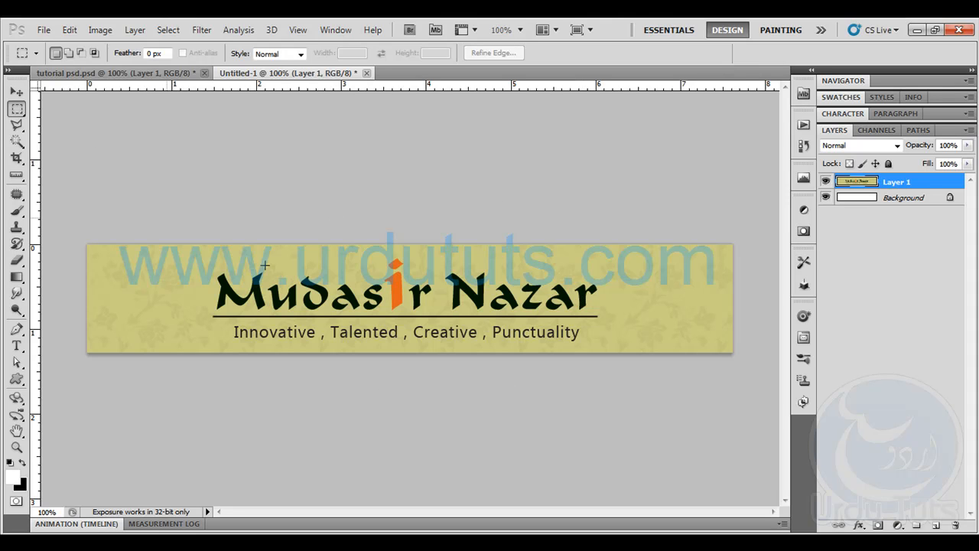
- Save the banner document as "logo" in JPEG format at quality 9 in the images folder inside my fisrt website
{"action": "left_click", "coordinate": [44, 30]}
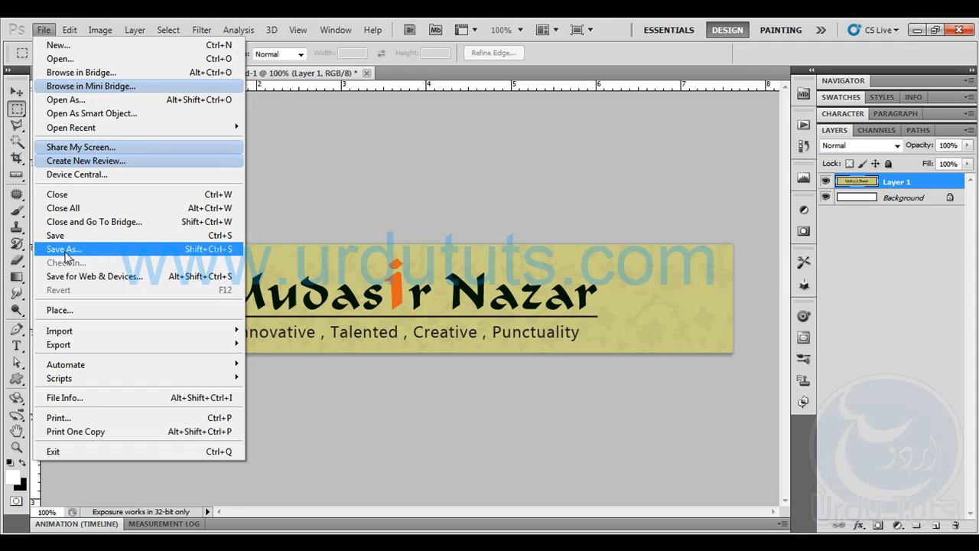
{"action": "left_click", "coordinate": [101, 250]}
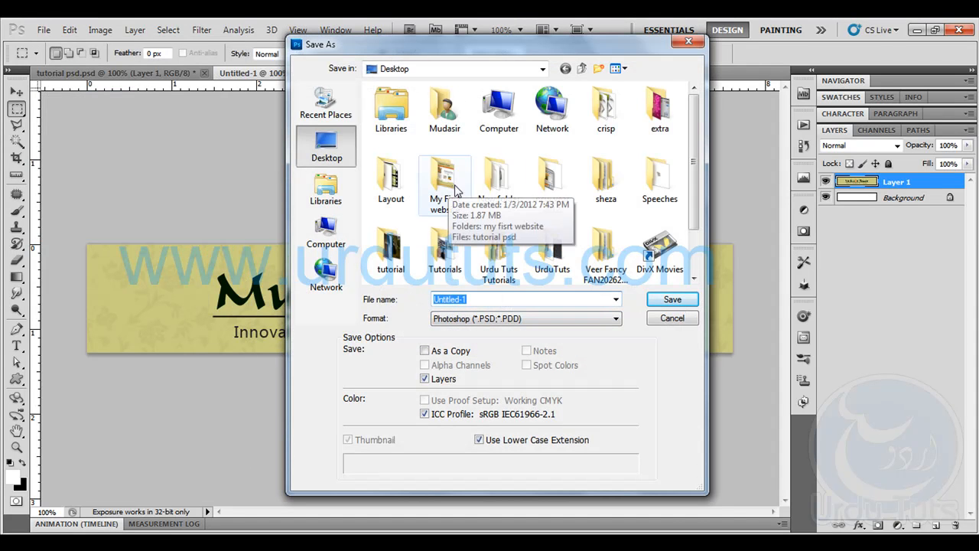
{"action": "left_click", "coordinate": [430, 177]}
{"action": "double_click", "coordinate": [430, 177]}
{"action": "double_click", "coordinate": [401, 137]}
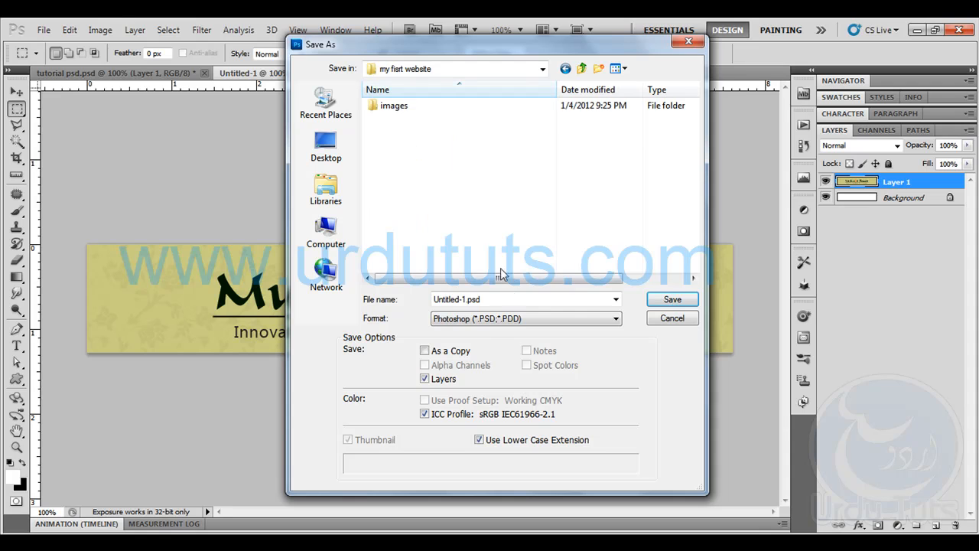
{"action": "double_click", "coordinate": [395, 111]}
{"action": "left_click", "coordinate": [503, 296]}
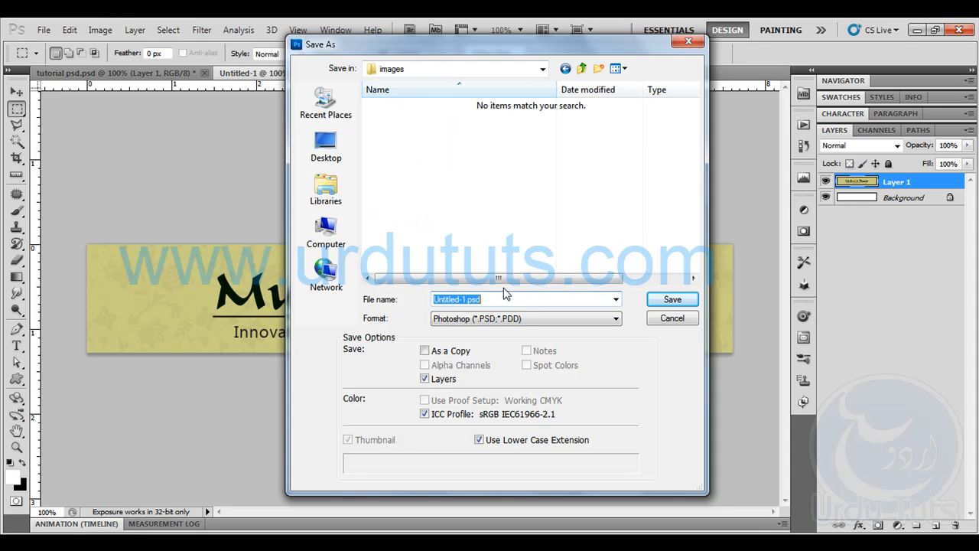
{"action": "key", "text": "BackSpace"}
{"action": "left_click", "coordinate": [525, 320]}
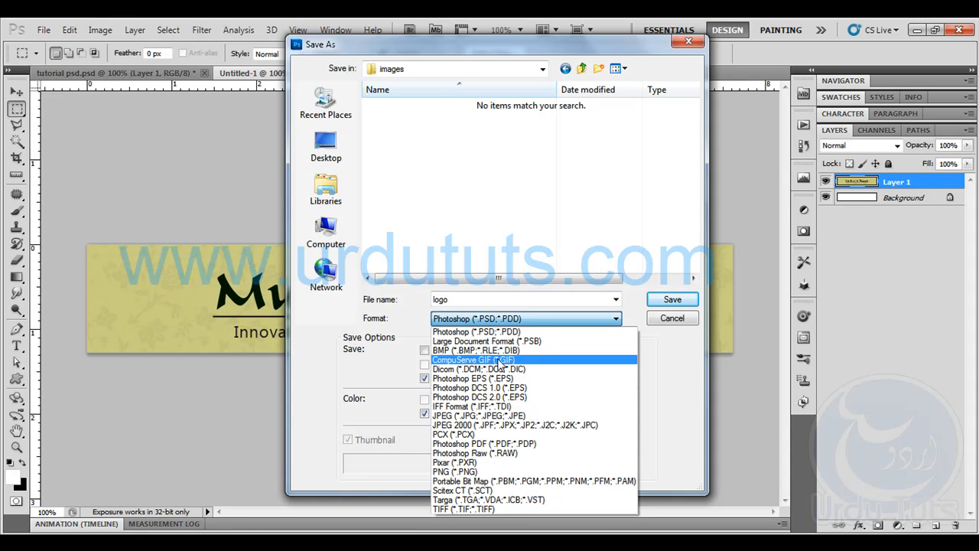
{"action": "left_click", "coordinate": [497, 415]}
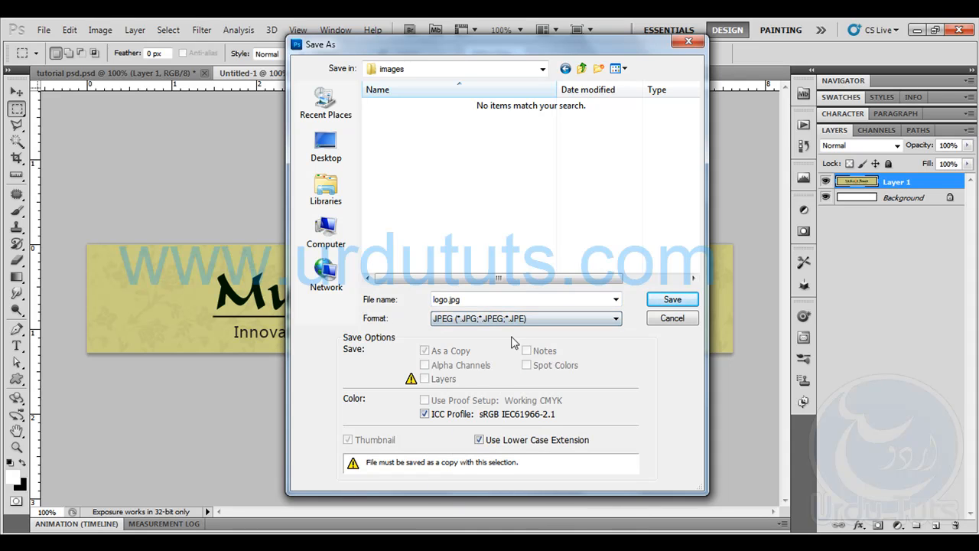
{"action": "left_click", "coordinate": [665, 302]}
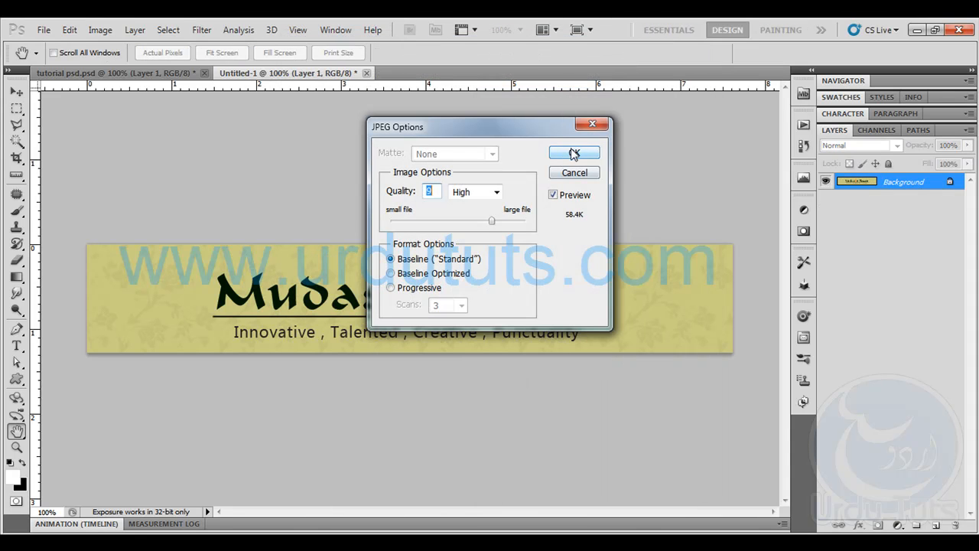
{"action": "left_click", "coordinate": [573, 152]}
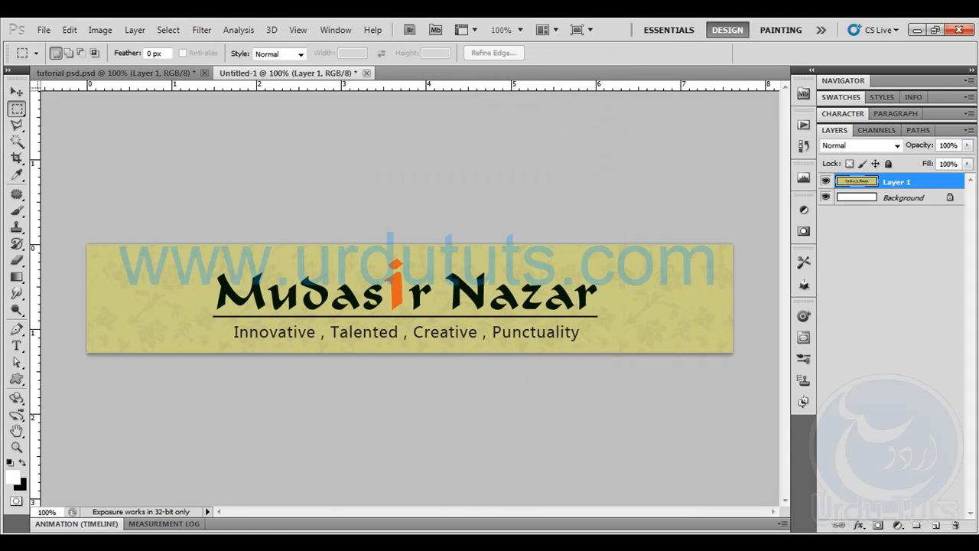
- Switch to Windows Explorer, open the images folder and check the saved logo file's size and dimensions
{"action": "key", "text": "alt+Tab"}
{"action": "double_click", "coordinate": [176, 119]}
{"action": "left_click", "coordinate": [179, 106]}
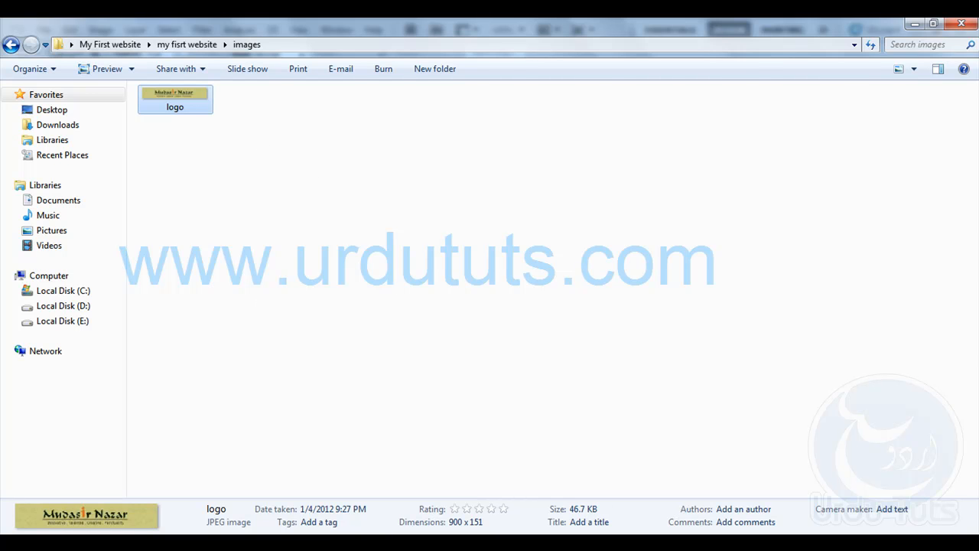
- Switch to Photoshop, bring the banner into Save for Web & Devices and set the JPEG quality to 54 after comparing it with 100
{"action": "left_click", "coordinate": [111, 542]}
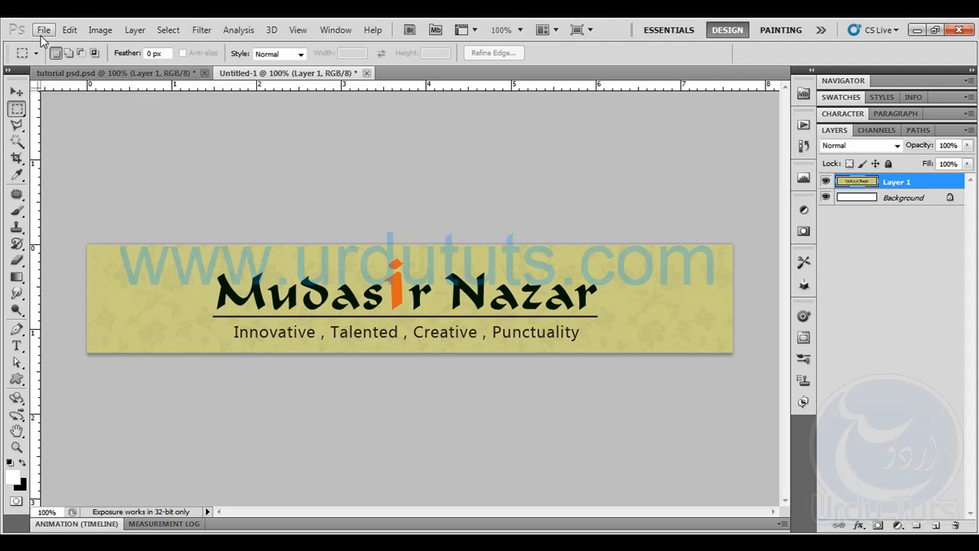
{"action": "left_click", "coordinate": [44, 30]}
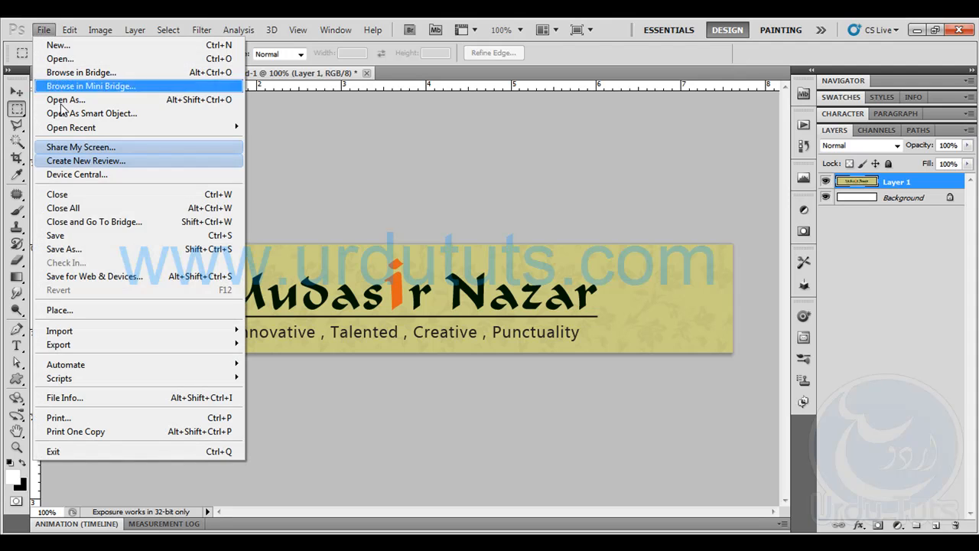
{"action": "left_click", "coordinate": [120, 277]}
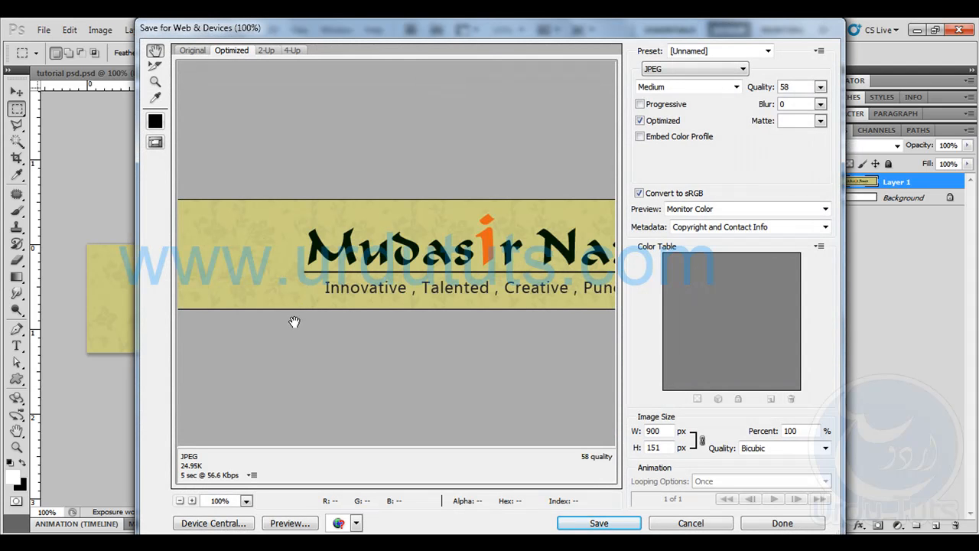
{"action": "left_click", "coordinate": [647, 71]}
{"action": "left_click_drag", "start_coordinate": [421, 243], "coordinate": [298, 262]}
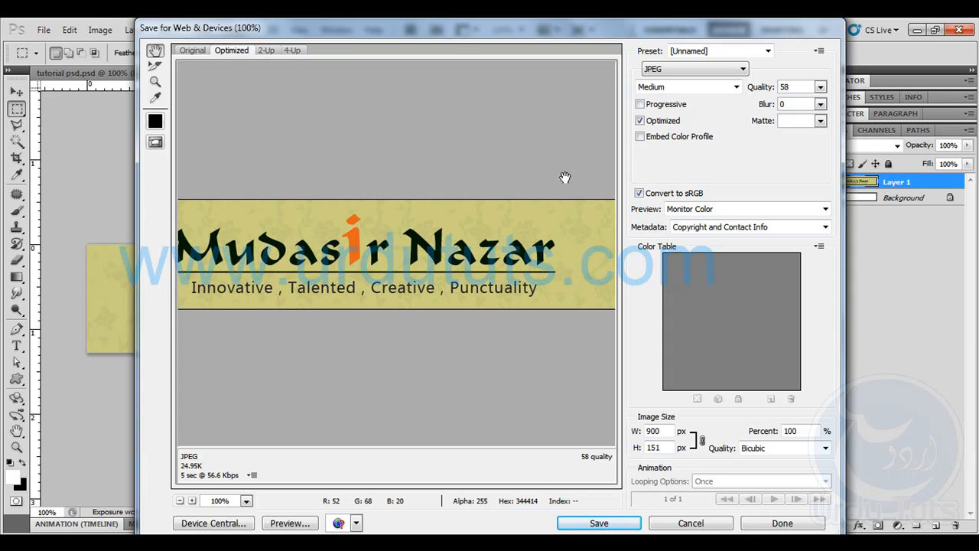
{"action": "left_click_drag", "start_coordinate": [765, 87], "coordinate": [902, 87]}
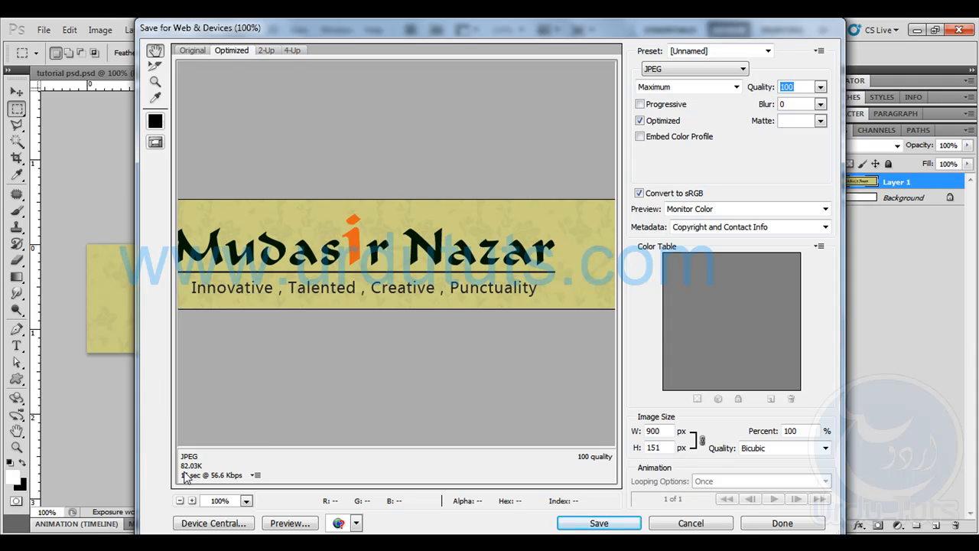
{"action": "left_click_drag", "start_coordinate": [756, 87], "coordinate": [731, 90]}
{"action": "left_click_drag", "start_coordinate": [371, 226], "coordinate": [492, 227]}
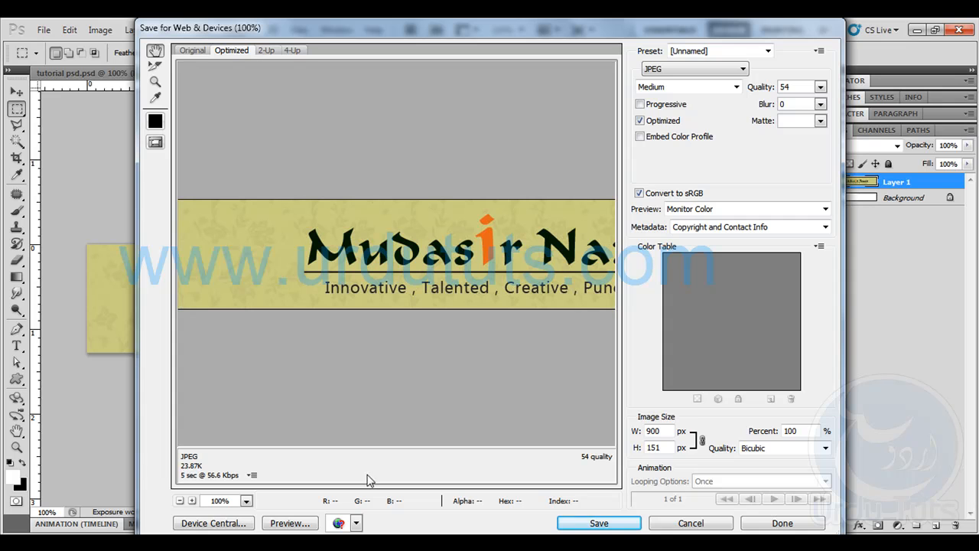
- Save the optimized banner over the existing logo file in the images folder and check its file size in Windows Explorer
{"action": "left_click", "coordinate": [593, 523]}
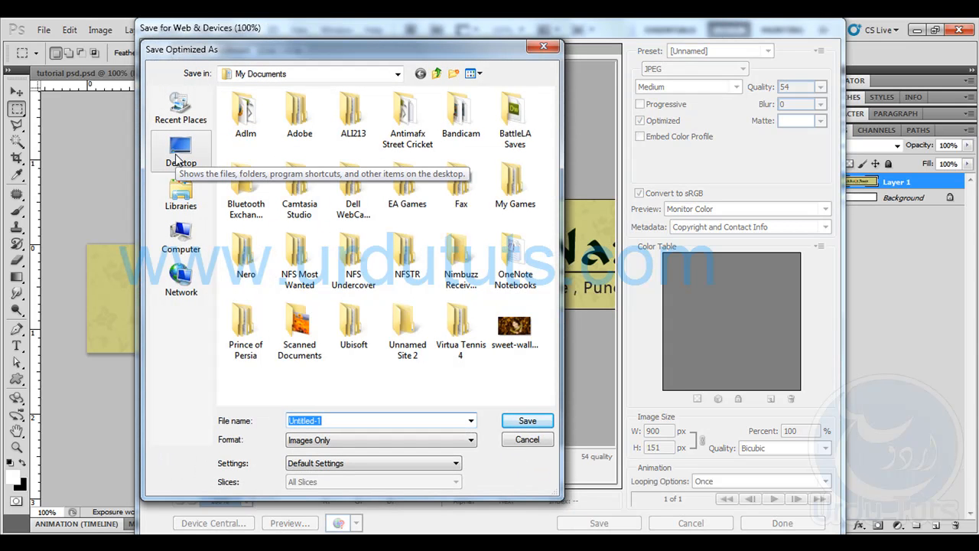
{"action": "left_click", "coordinate": [178, 157]}
{"action": "double_click", "coordinate": [306, 186]}
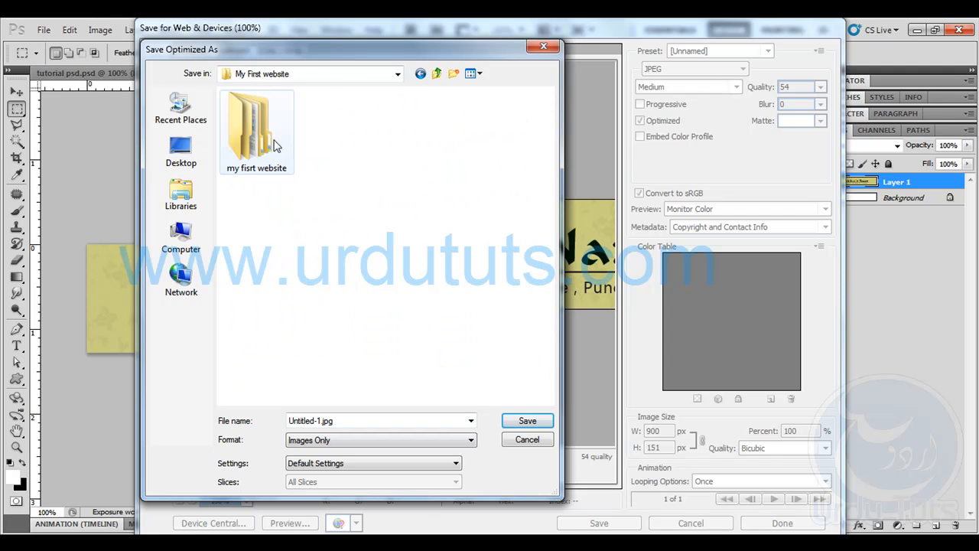
{"action": "double_click", "coordinate": [258, 118]}
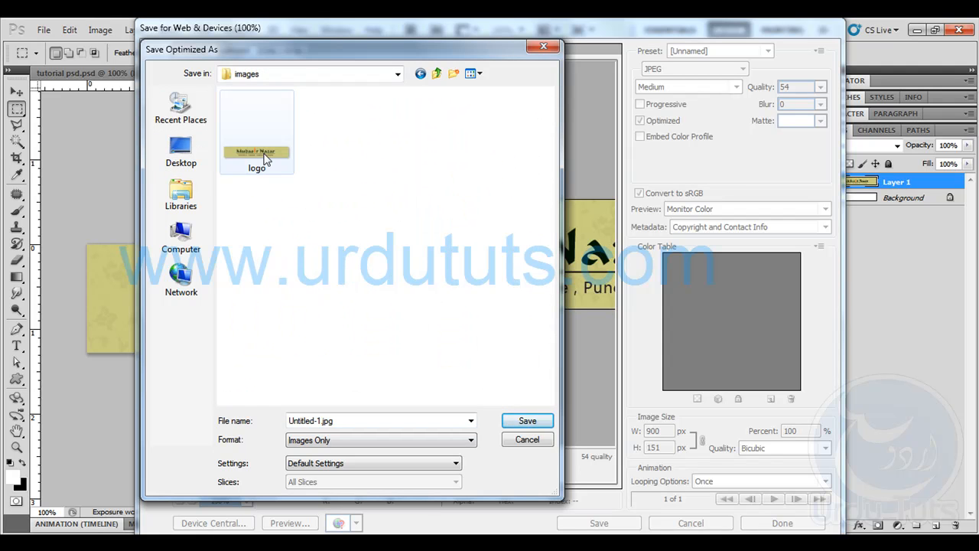
{"action": "left_click", "coordinate": [256, 141]}
{"action": "left_click", "coordinate": [527, 420]}
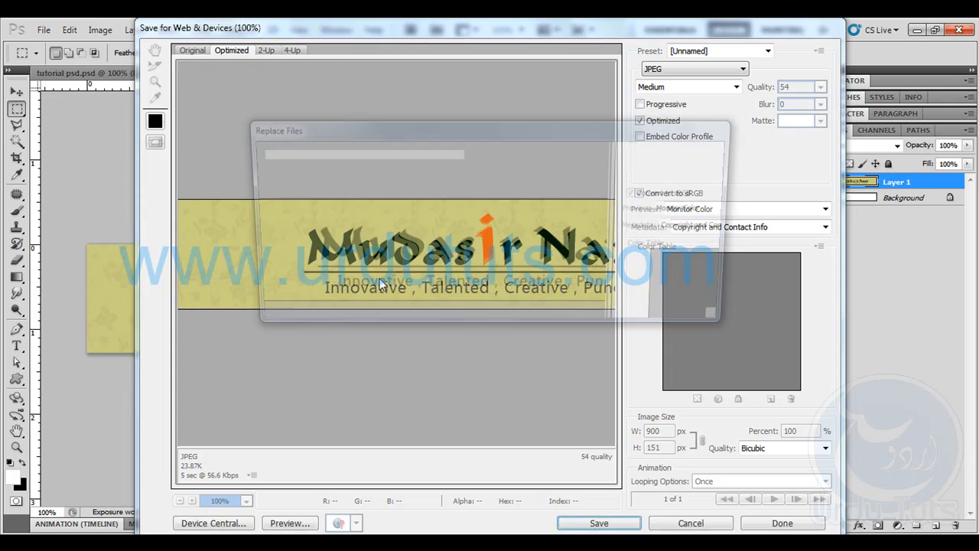
{"action": "left_click", "coordinate": [557, 314]}
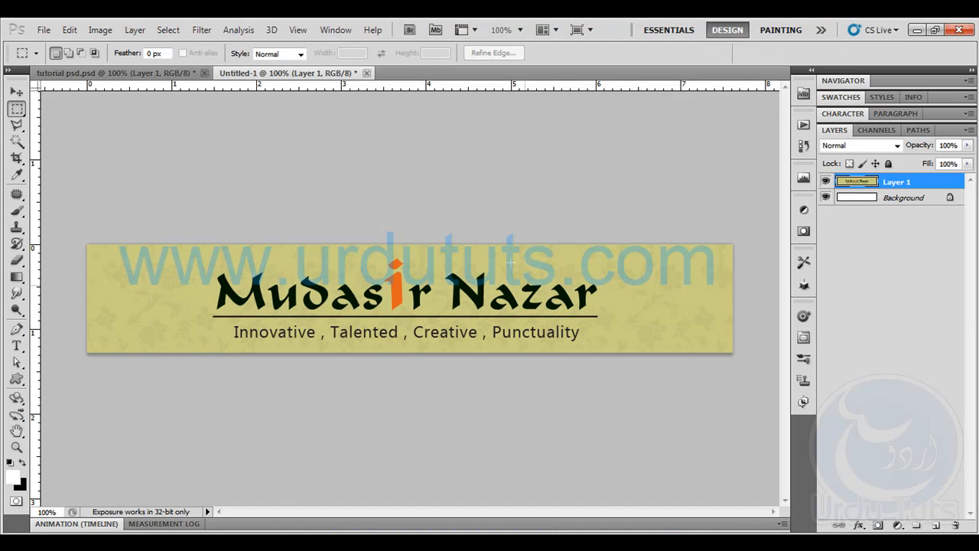
{"action": "left_click", "coordinate": [206, 545]}
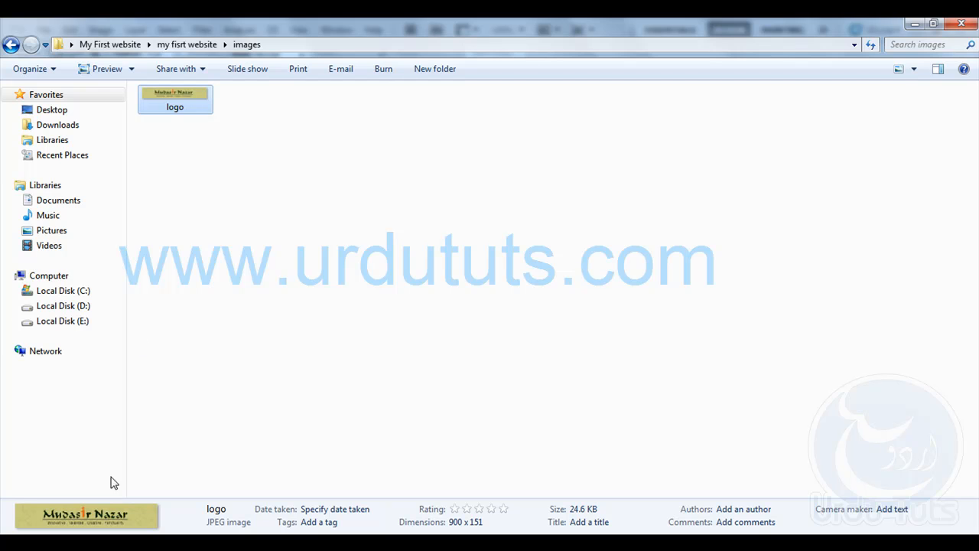
- Switch to Dreamweaver, create a new HTML document and examine its head section and title text
{"action": "left_click", "coordinate": [207, 544]}
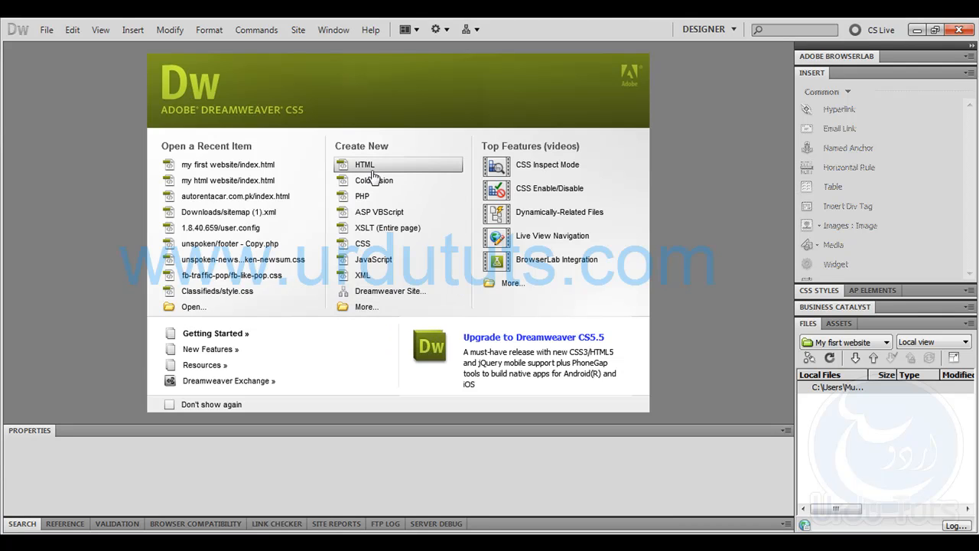
{"action": "left_click", "coordinate": [419, 168]}
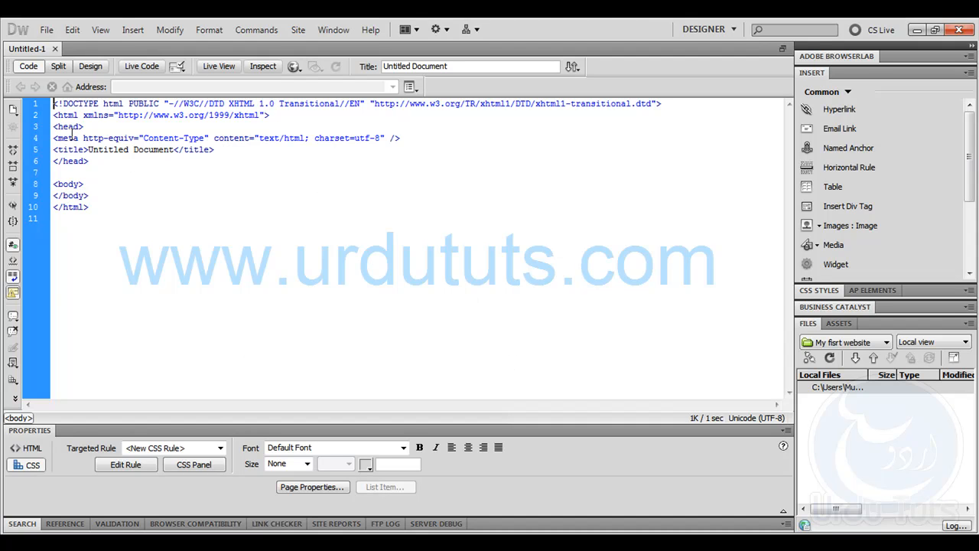
{"action": "left_click_drag", "start_coordinate": [54, 126], "coordinate": [131, 161]}
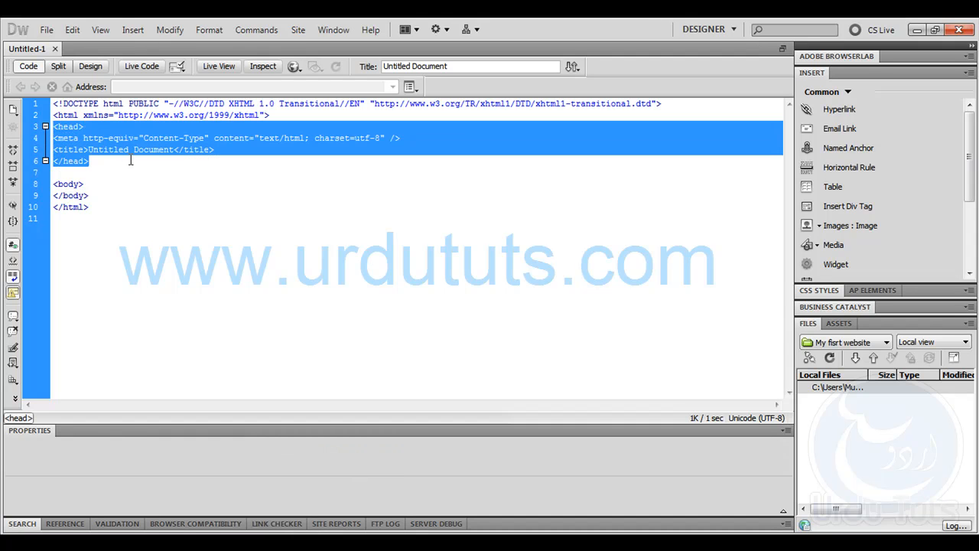
{"action": "left_click", "coordinate": [186, 243]}
{"action": "left_click_drag", "start_coordinate": [89, 150], "coordinate": [189, 150]}
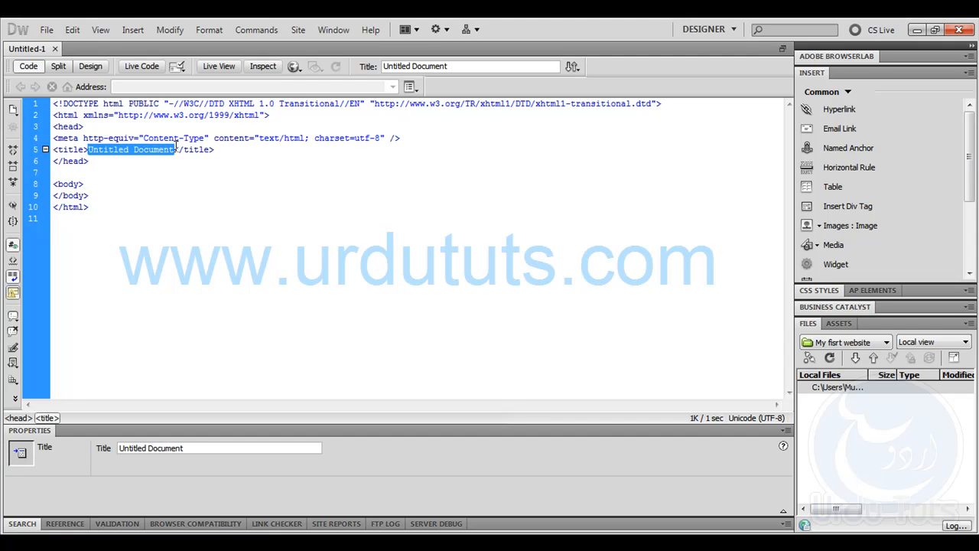
- Switch to the browser and load the bookmarked dodear.com site in a new tab to see how a page title is displayed
{"action": "key", "text": "alt+Tab"}
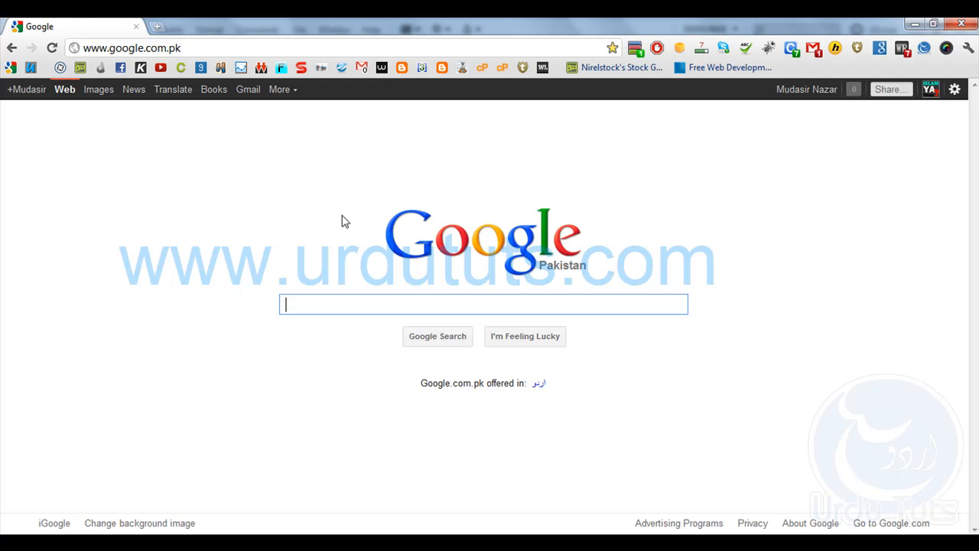
{"action": "left_click", "coordinate": [157, 29]}
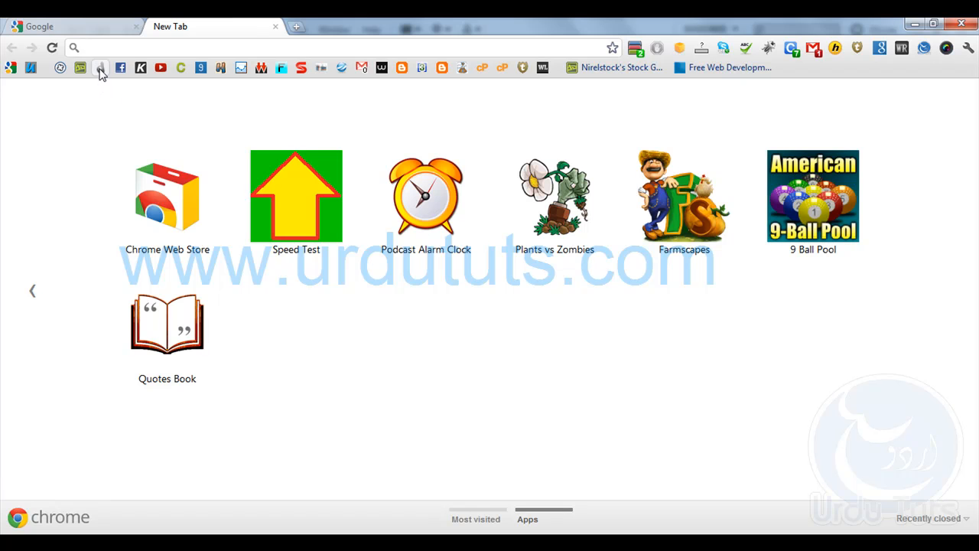
{"action": "left_click", "coordinate": [101, 68]}
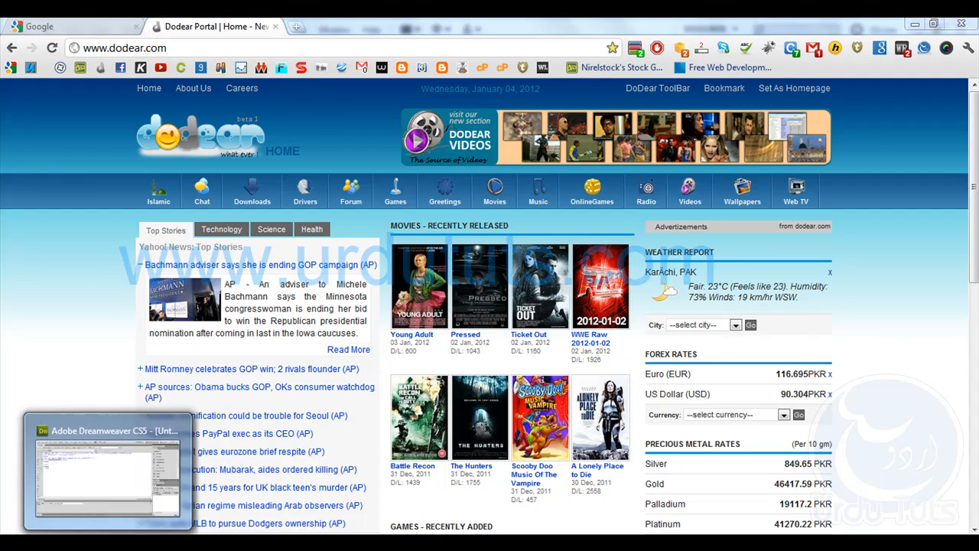
- Switch to Dreamweaver and replace the title text "Untitled Document" in the code with the owner's first name followed by "'s Portfolio"
{"action": "left_click", "coordinate": [108, 543]}
{"action": "left_click_drag", "start_coordinate": [173, 152], "coordinate": [88, 150]}
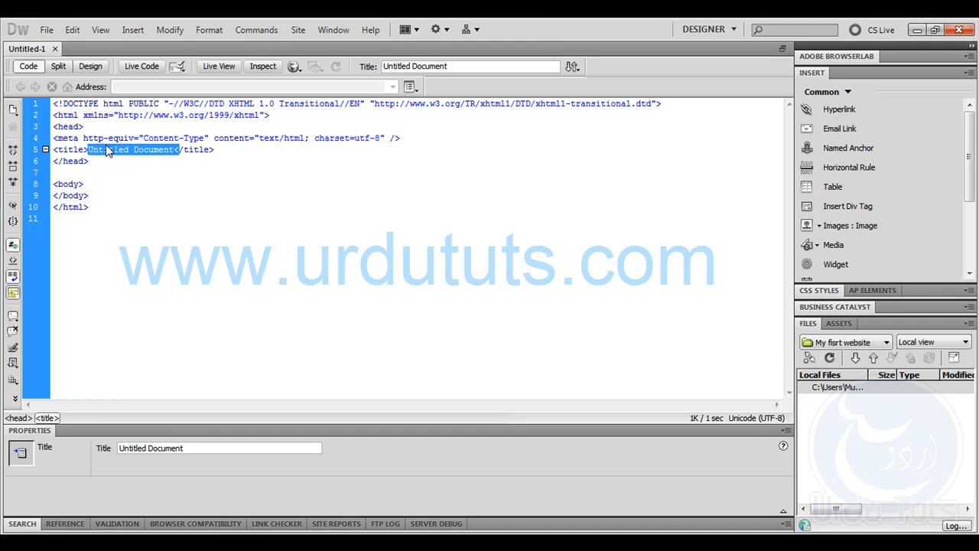
{"action": "type", "text": "Mudasir"}
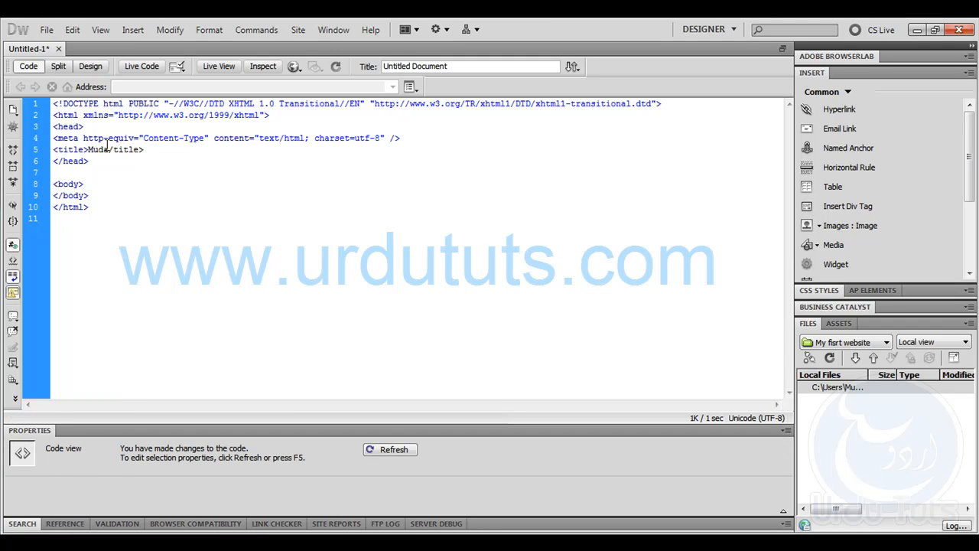
{"action": "type", "text": "'s Portfolio"}
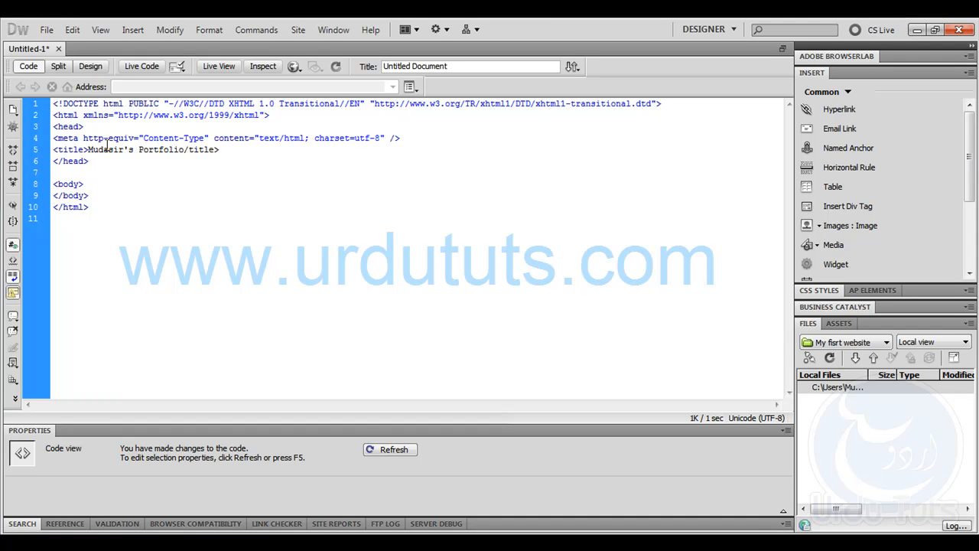
{"action": "left_click", "coordinate": [226, 291]}
- Start saving the page under a new name and browse to the "my fisrt website" folder inside the Desktop's "My First website" folder
{"action": "left_click", "coordinate": [47, 29]}
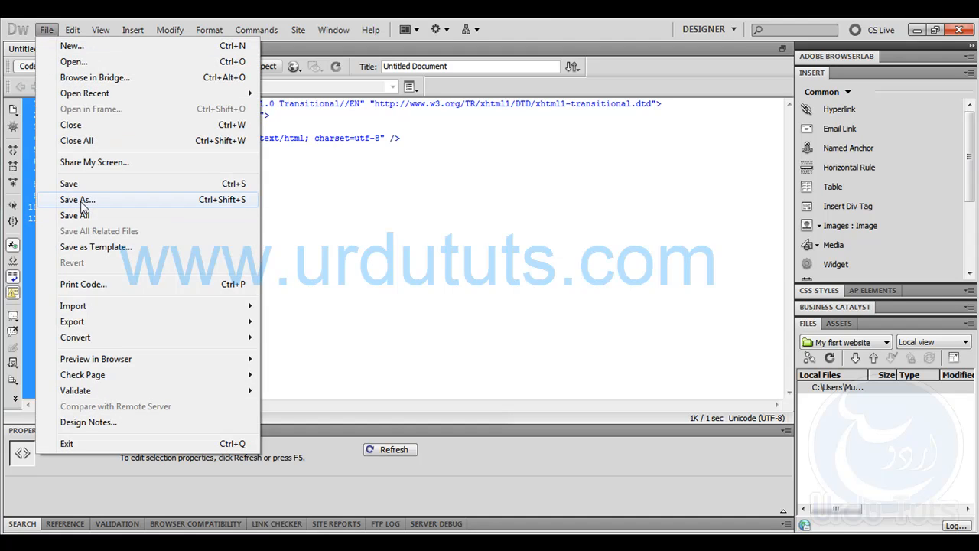
{"action": "left_click", "coordinate": [76, 200]}
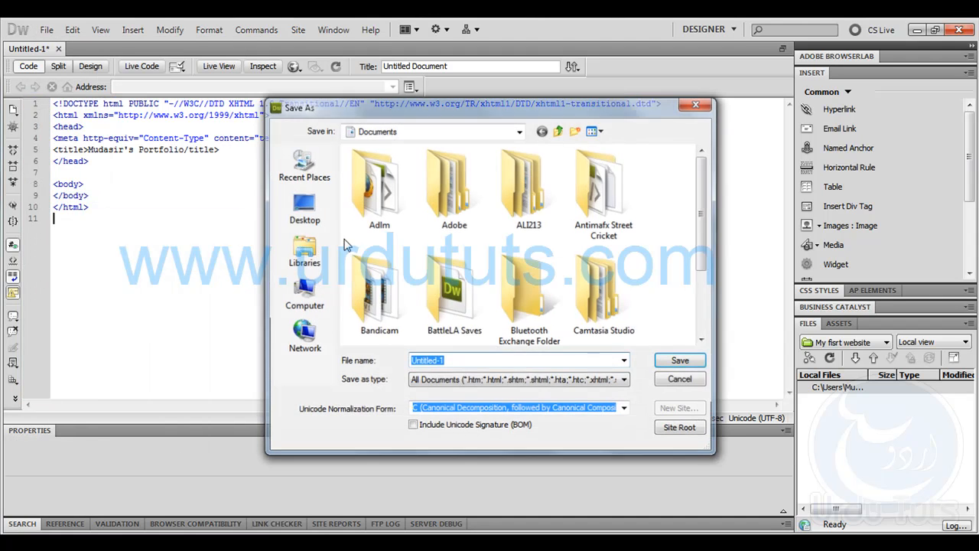
{"action": "left_click", "coordinate": [304, 211]}
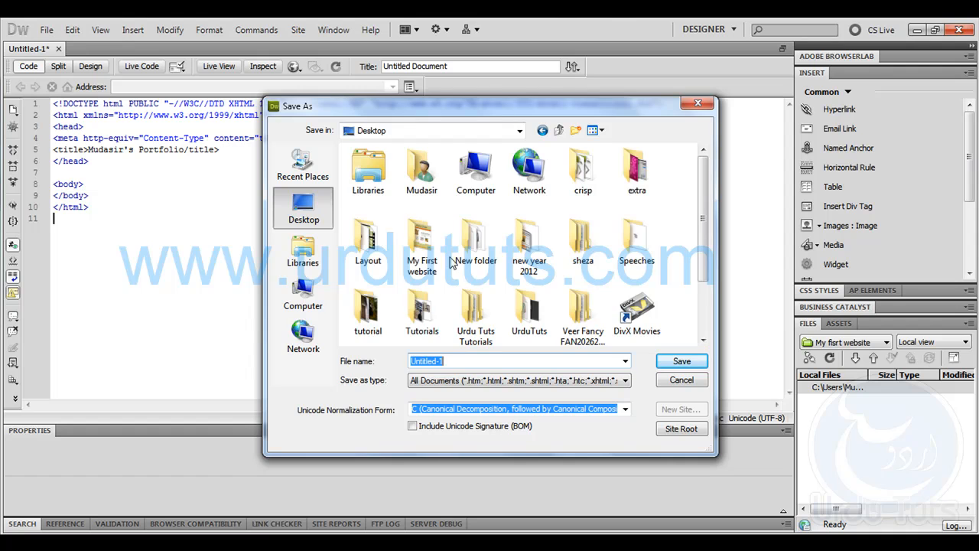
{"action": "double_click", "coordinate": [426, 241]}
{"action": "left_click", "coordinate": [450, 361]}
{"action": "double_click", "coordinate": [451, 360]}
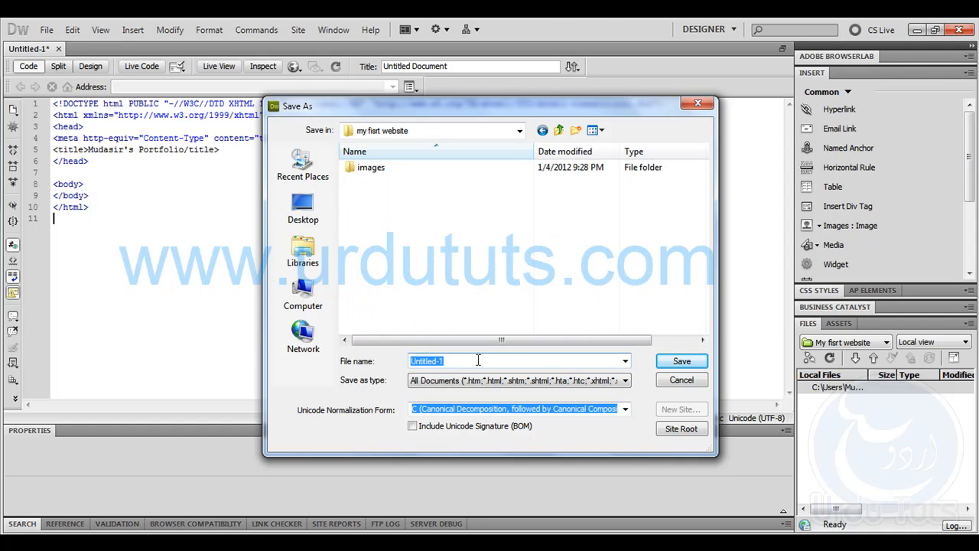
{"action": "type", "text": "index"}
{"action": "key", "text": "BackSpace"}
{"action": "key", "text": "BackSpace"}
{"action": "key", "text": "BackSpace"}
{"action": "key", "text": "BackSpace"}
{"action": "key", "text": "BackSpace"}
{"action": "type", "text": "homepage"}
{"action": "key", "text": "BackSpace"}
{"action": "key", "text": "BackSpace"}
{"action": "key", "text": "BackSpace"}
{"action": "key", "text": "BackSpace"}
{"action": "key", "text": "BackSpace"}
{"action": "key", "text": "BackSpace"}
{"action": "key", "text": "BackSpace"}
{"action": "key", "text": "BackSpace"}
- Name the page file index and save it in the website folder
{"action": "type", "text": "index"}
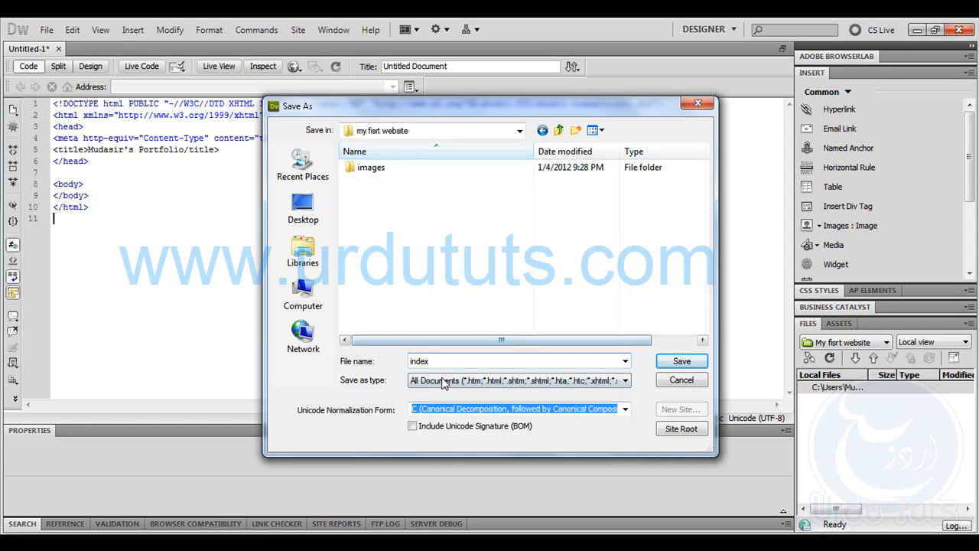
{"action": "left_click", "coordinate": [678, 364]}
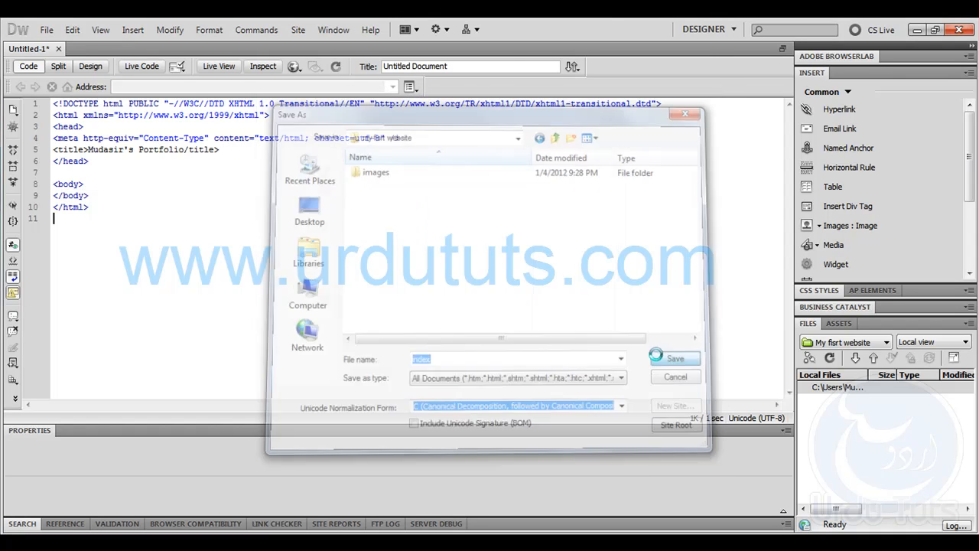
- Switch to Windows Explorer and check the saved index file in the "my fisrt website" folder
{"action": "left_click", "coordinate": [96, 543]}
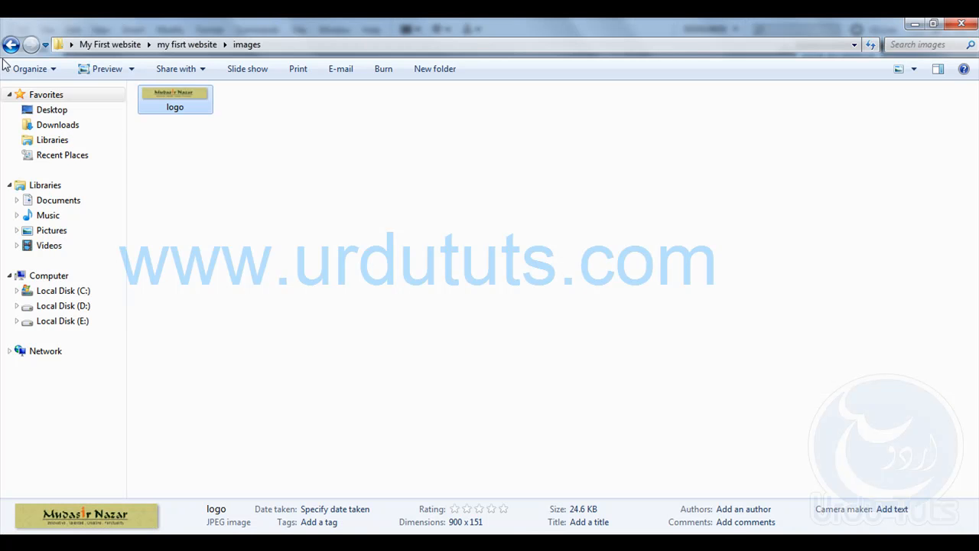
{"action": "left_click", "coordinate": [187, 45]}
{"action": "left_click", "coordinate": [175, 126]}
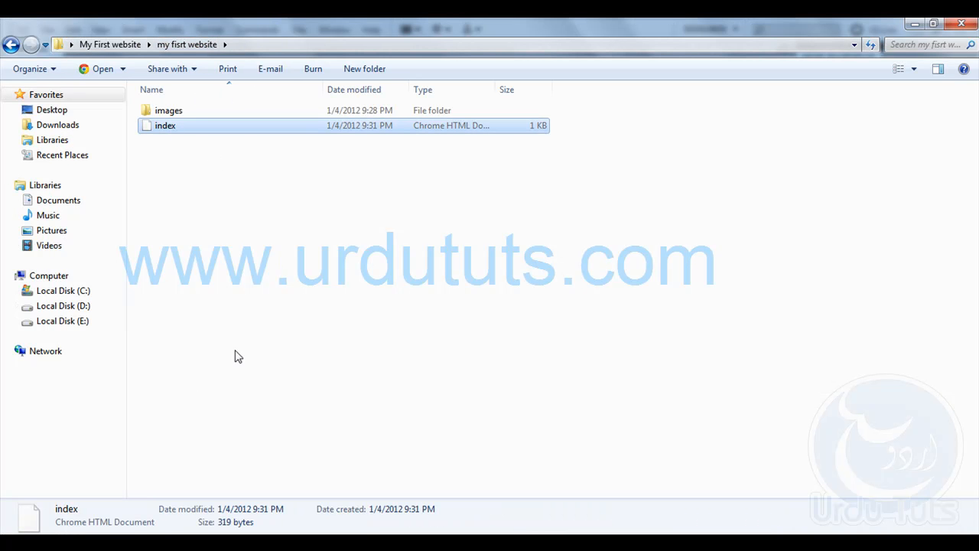
- Switch to Dreamweaver, show index.html in Design view and close the document
{"action": "left_click", "coordinate": [107, 542]}
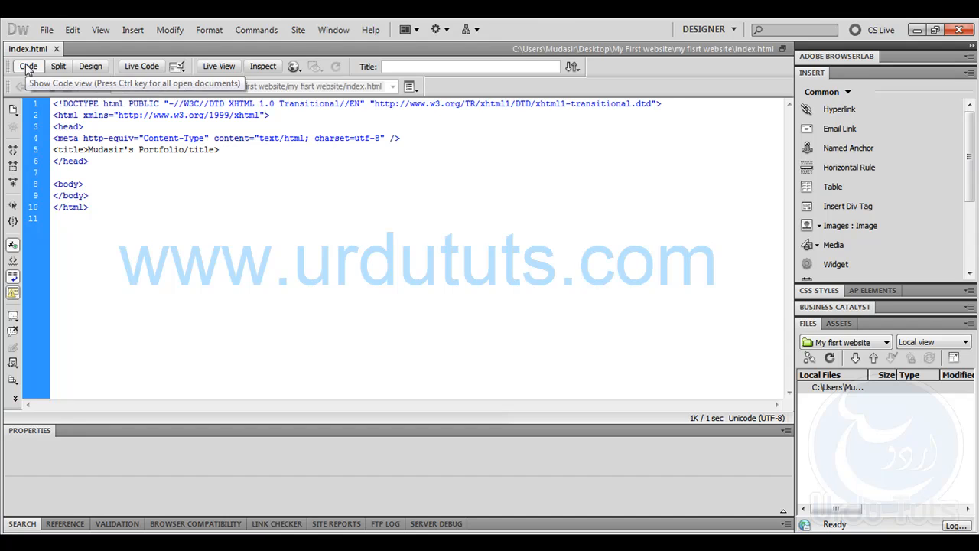
{"action": "left_click", "coordinate": [91, 68]}
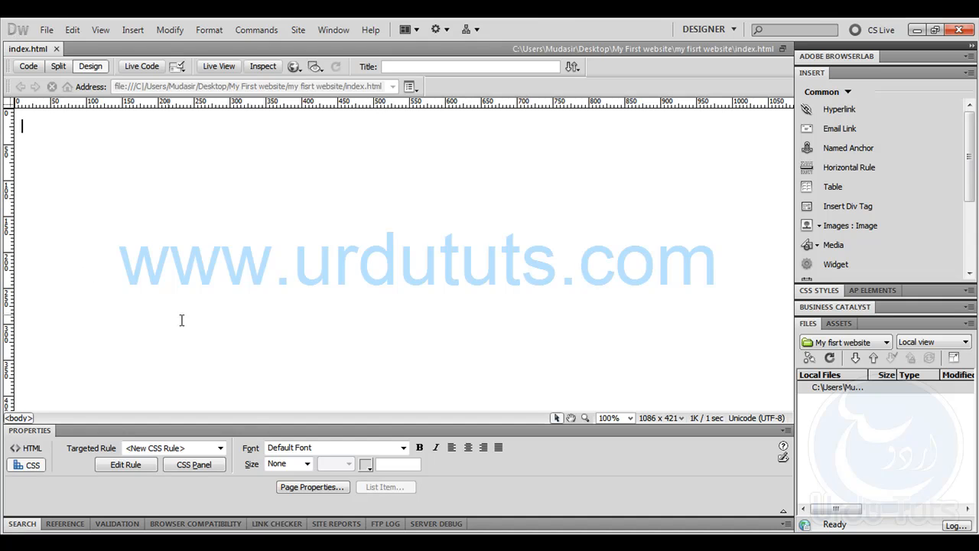
{"action": "left_click", "coordinate": [57, 49]}
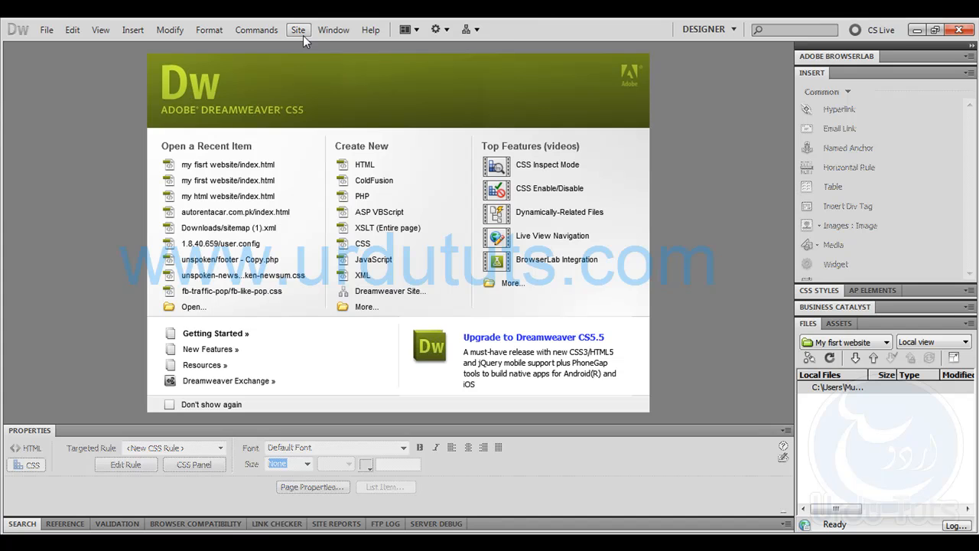
- Create a new site named "My first website" with the "my fisrt website" folder as its local site folder
{"action": "left_click", "coordinate": [299, 32]}
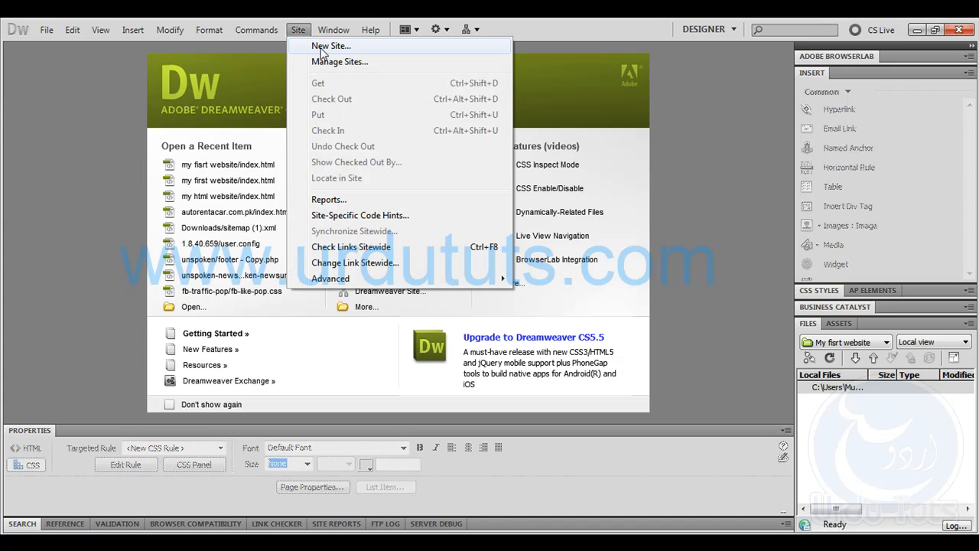
{"action": "left_click", "coordinate": [331, 46]}
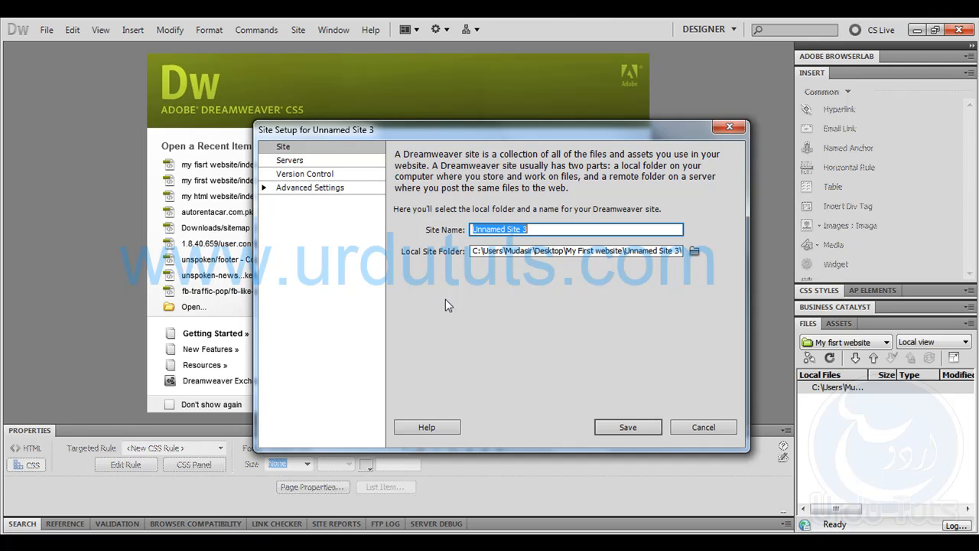
{"action": "type", "text": "My first website"}
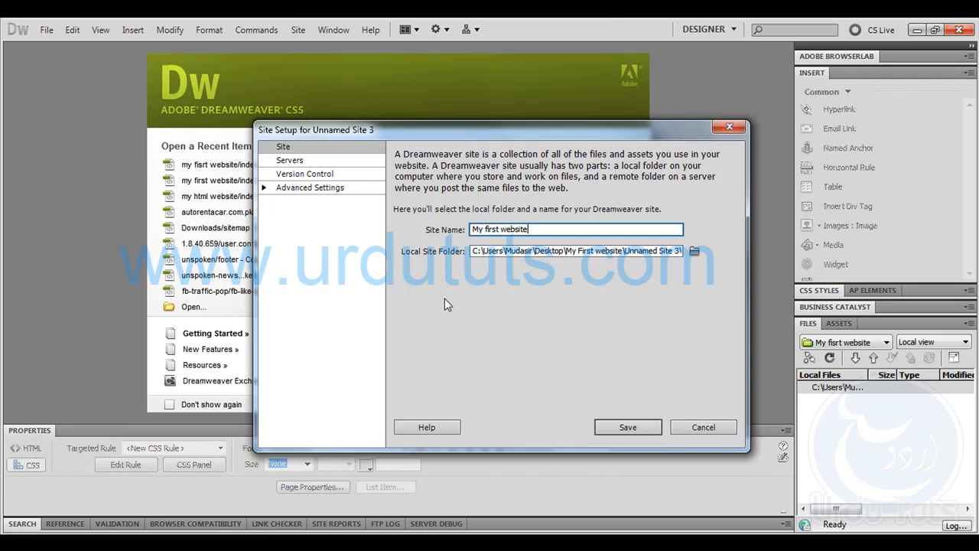
{"action": "left_click", "coordinate": [694, 250]}
{"action": "double_click", "coordinate": [408, 240]}
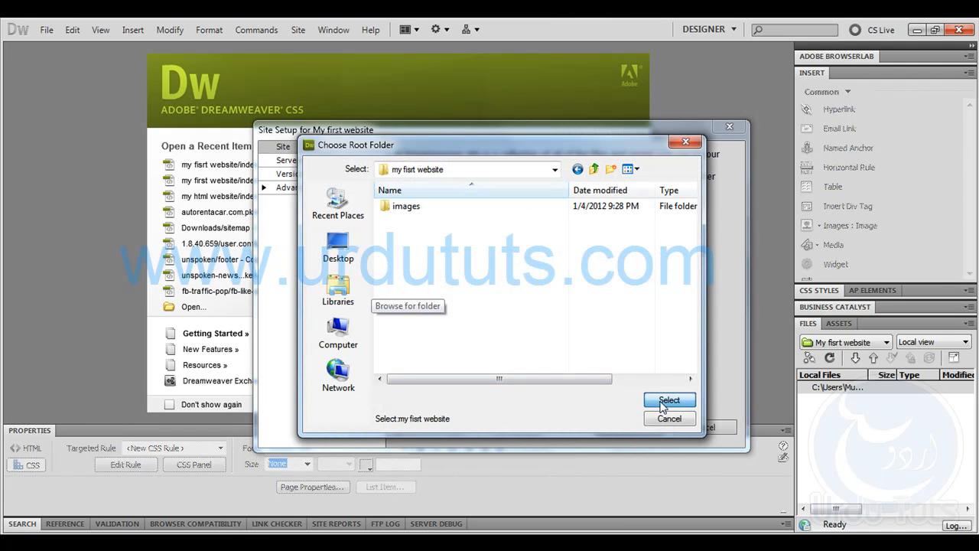
{"action": "left_click", "coordinate": [668, 401]}
{"action": "left_click", "coordinate": [650, 427]}
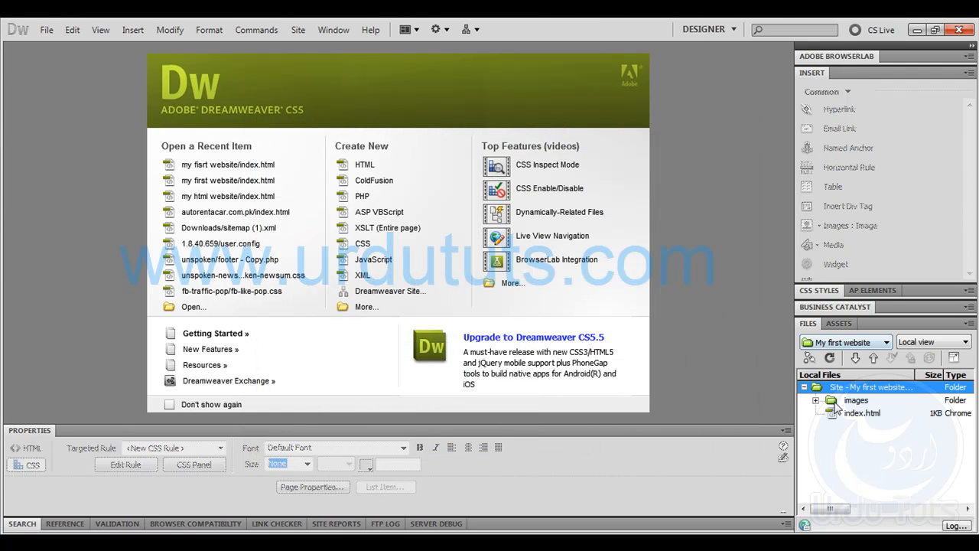
- Expand the images folder in the site's file list to view logo.jpg, and open index.html for editing
{"action": "left_click", "coordinate": [826, 403]}
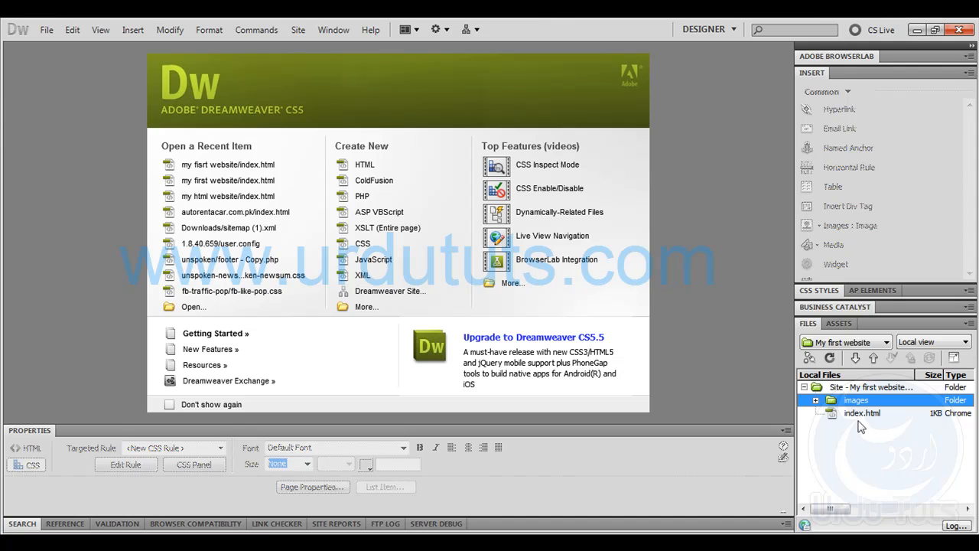
{"action": "left_click", "coordinate": [859, 415]}
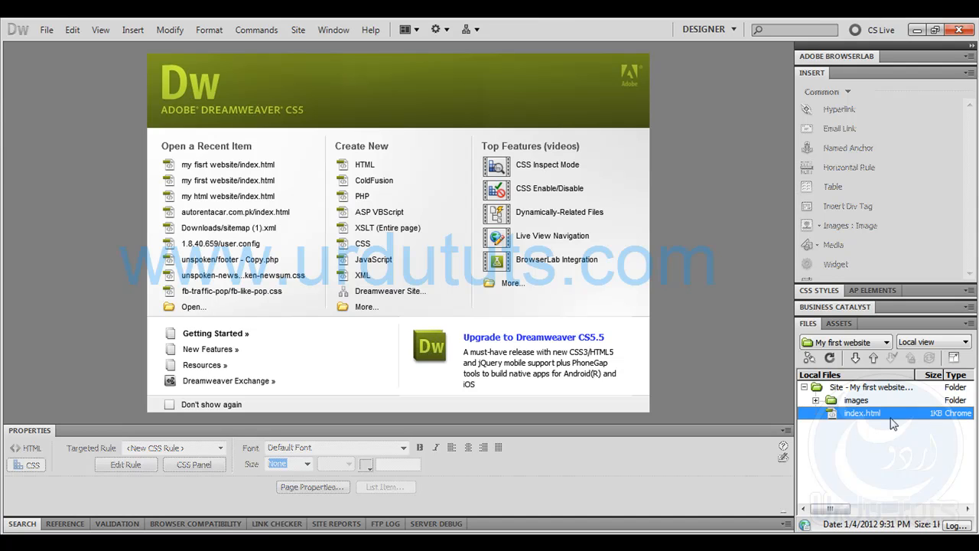
{"action": "left_click", "coordinate": [817, 400]}
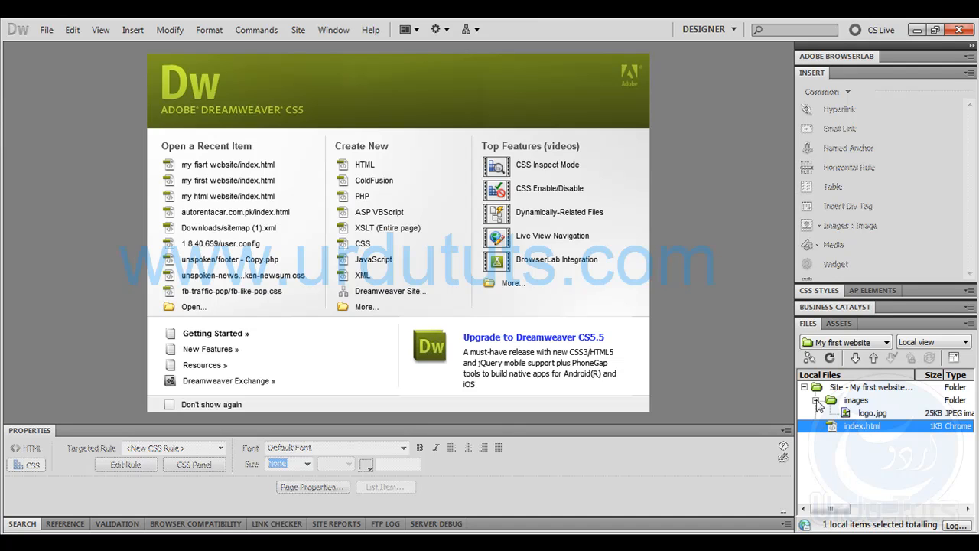
{"action": "left_click", "coordinate": [862, 415]}
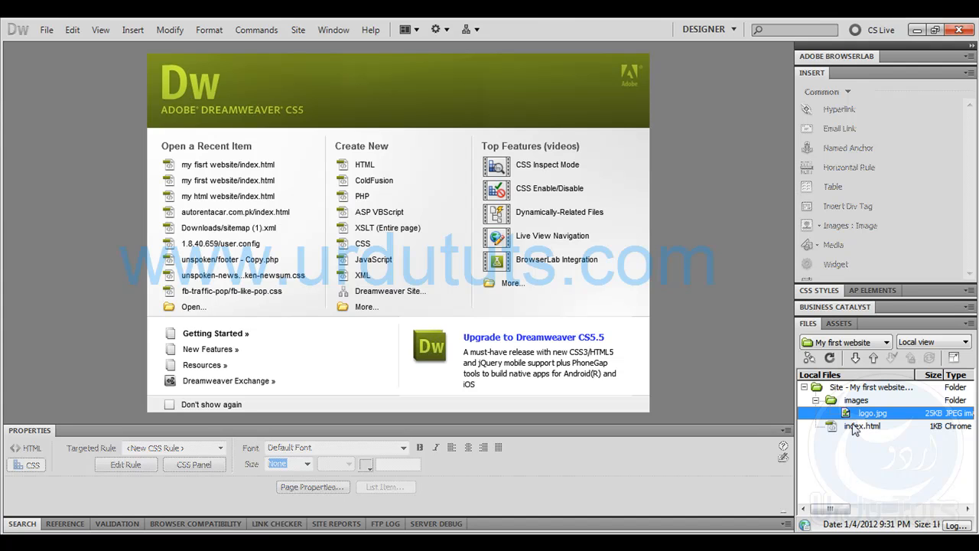
{"action": "double_click", "coordinate": [857, 427]}
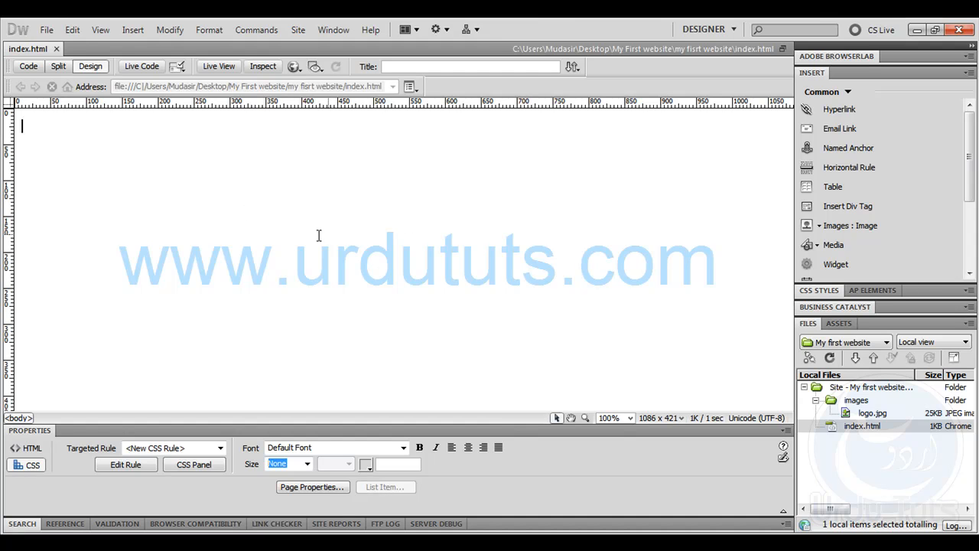
- Open the page properties of index.html and pick #FFF as the background color
{"action": "left_click", "coordinate": [324, 487]}
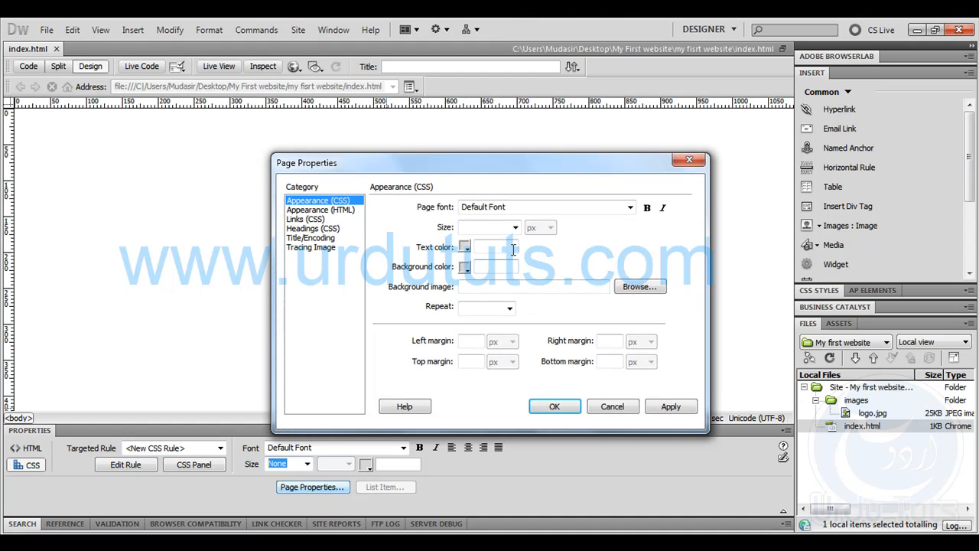
{"action": "left_click", "coordinate": [466, 268]}
{"action": "left_click", "coordinate": [610, 233]}
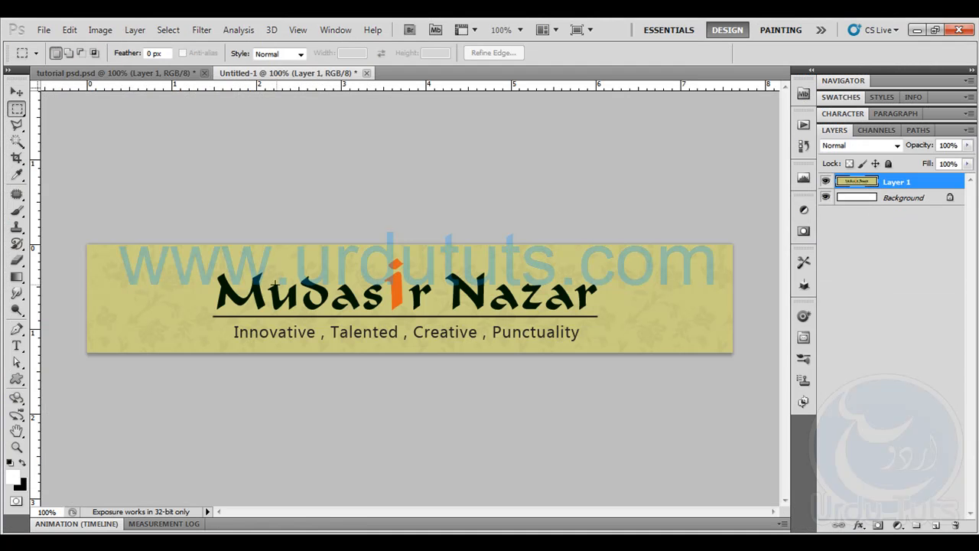
- Switch to Photoshop, sample the dark lettering color of the banner, copy its hex code 001900 and cancel the color picker
{"action": "left_click", "coordinate": [16, 482]}
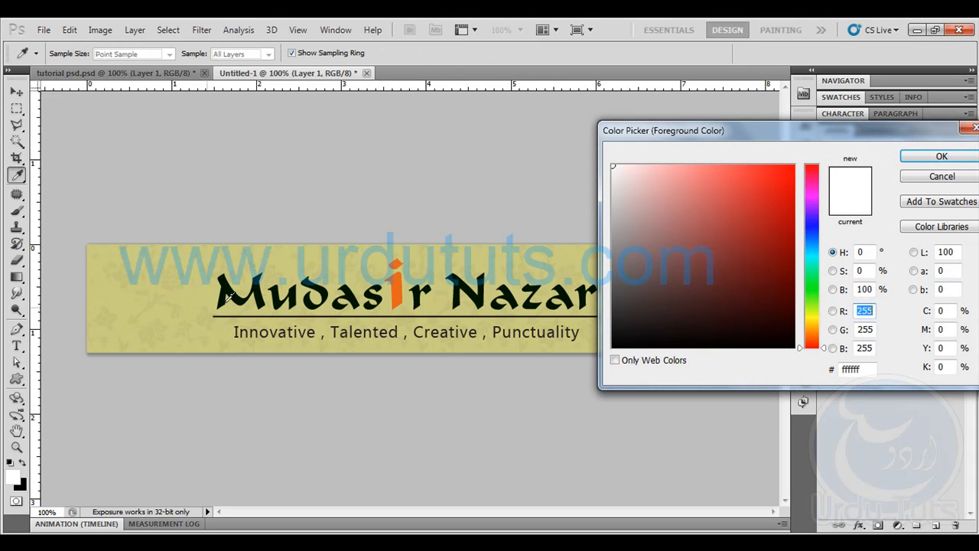
{"action": "left_click", "coordinate": [254, 288]}
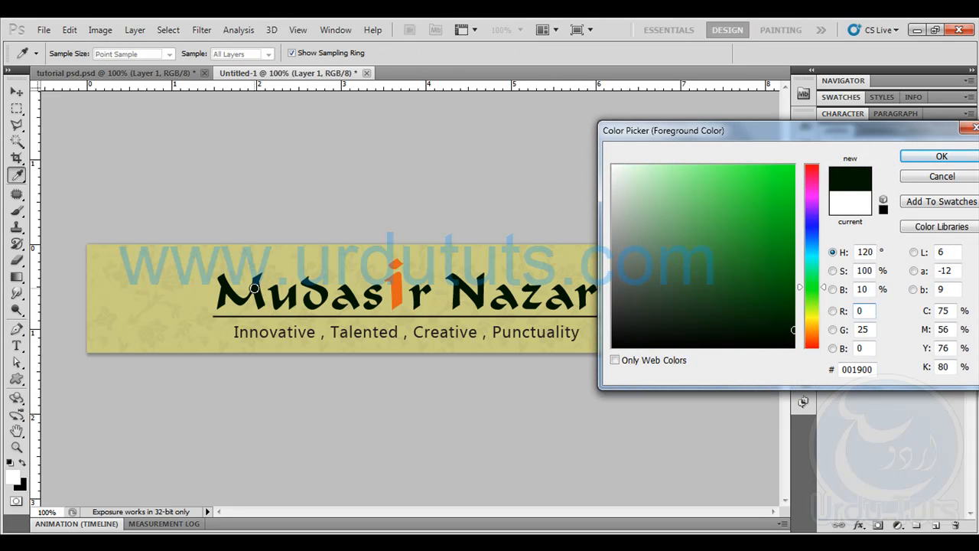
{"action": "left_click", "coordinate": [857, 369]}
{"action": "key", "text": "ctrl+c"}
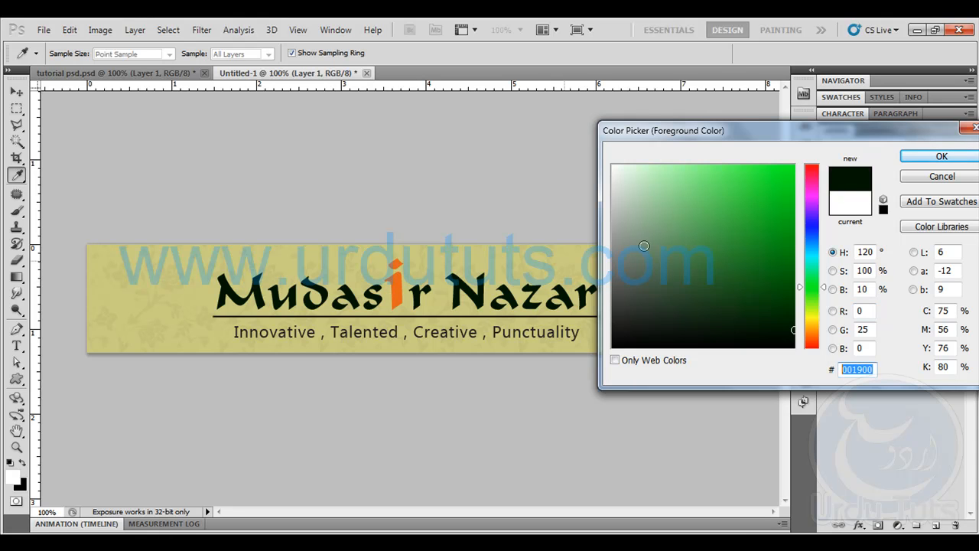
{"action": "left_click", "coordinate": [928, 181]}
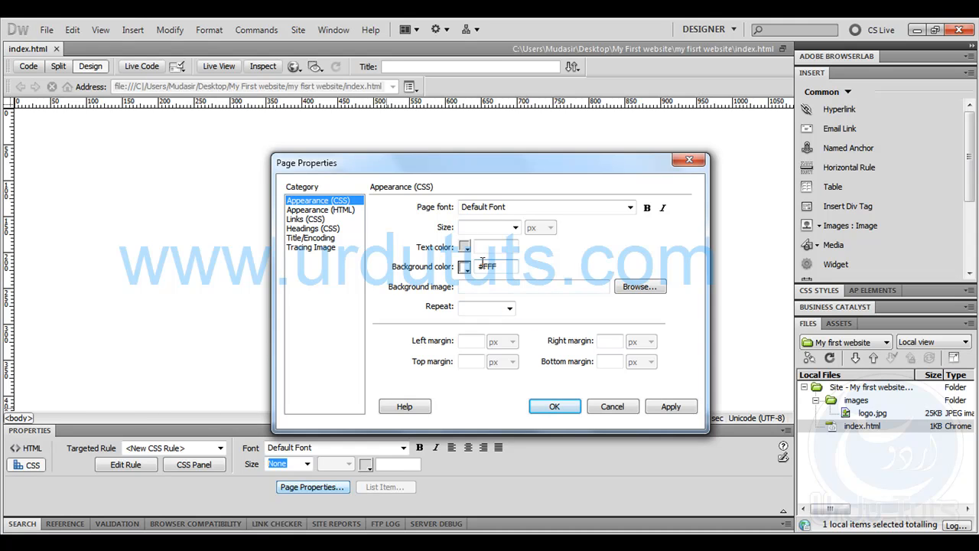
- Switch to Dreamweaver and set the page's background color to #001900
{"action": "double_click", "coordinate": [483, 265]}
{"action": "key", "text": "ctrl+v"}
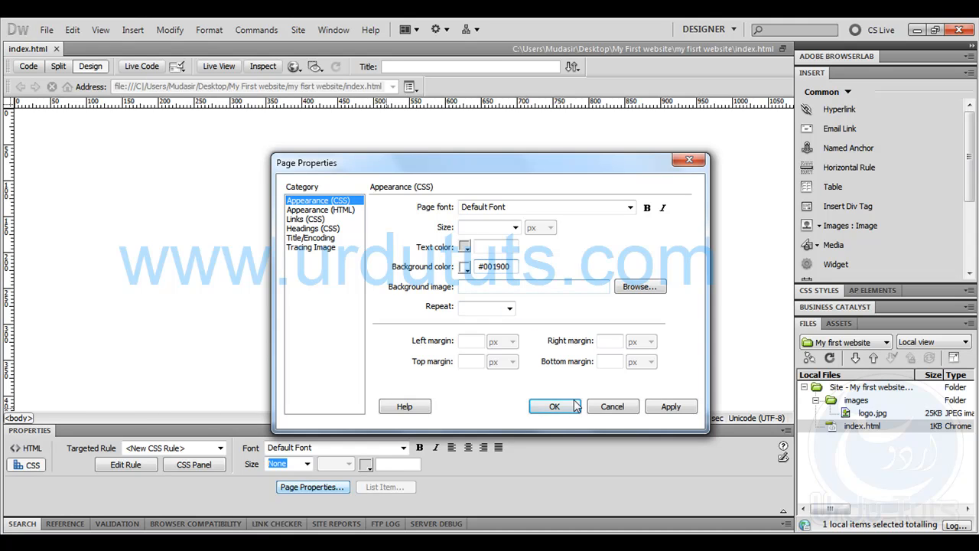
{"action": "left_click", "coordinate": [686, 408]}
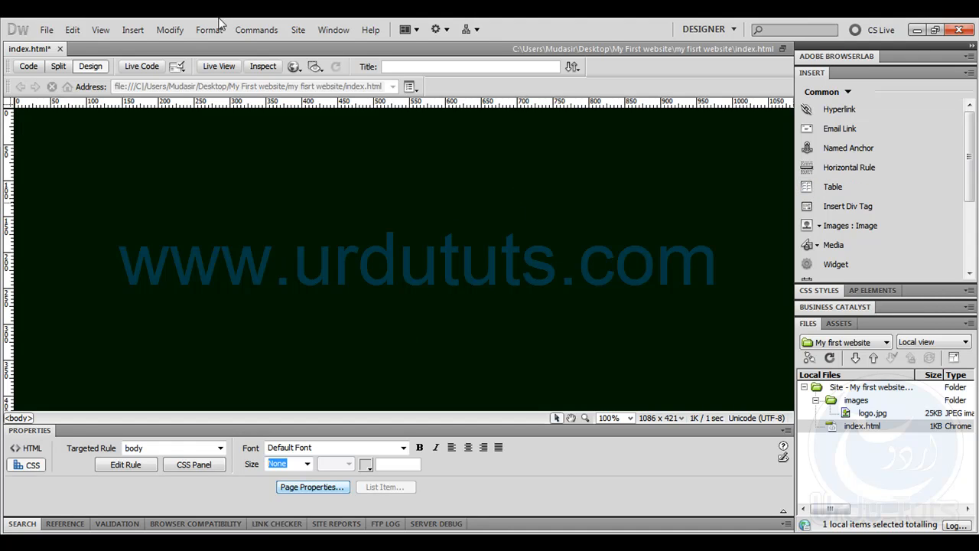
- Start inserting a table in the page and move its settings dialog aside
{"action": "left_click", "coordinate": [134, 29]}
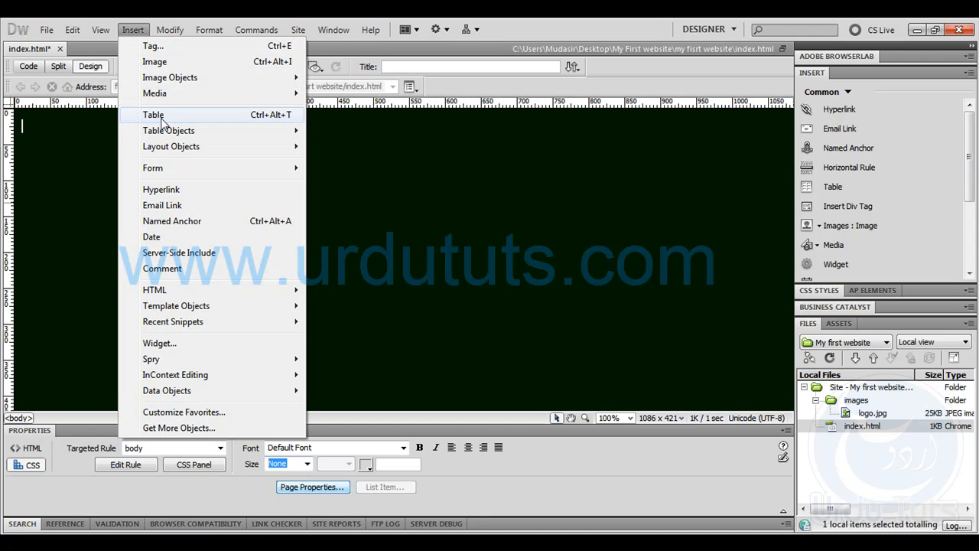
{"action": "left_click", "coordinate": [222, 119]}
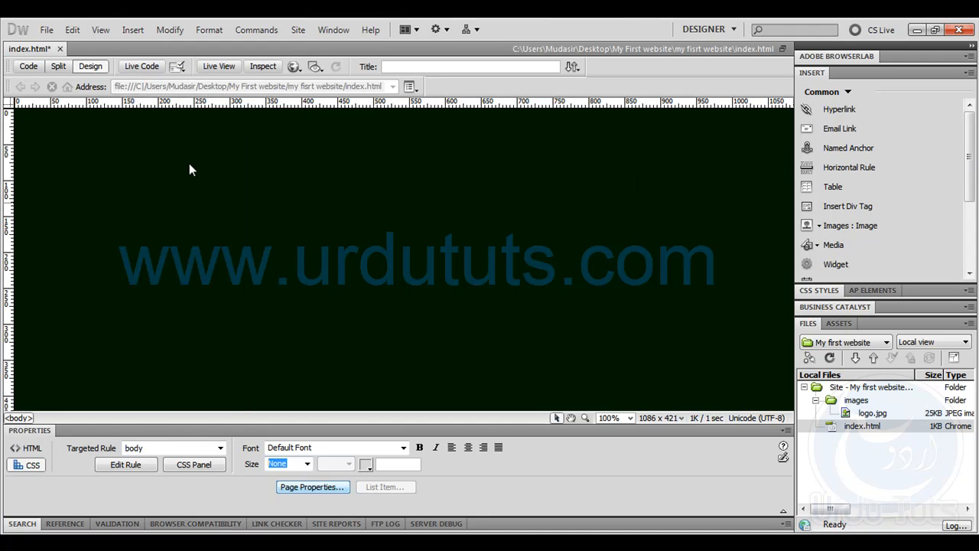
{"action": "left_click_drag", "start_coordinate": [405, 157], "coordinate": [393, 122]}
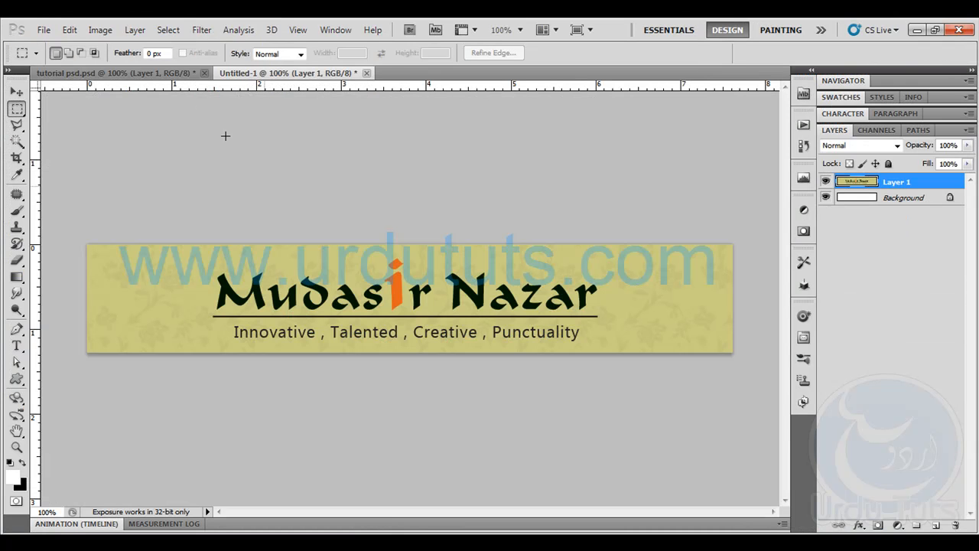
- Switch to tutorial psd.psd in Photoshop, clear the banner selection and examine the sections of the layout
{"action": "left_click", "coordinate": [166, 73]}
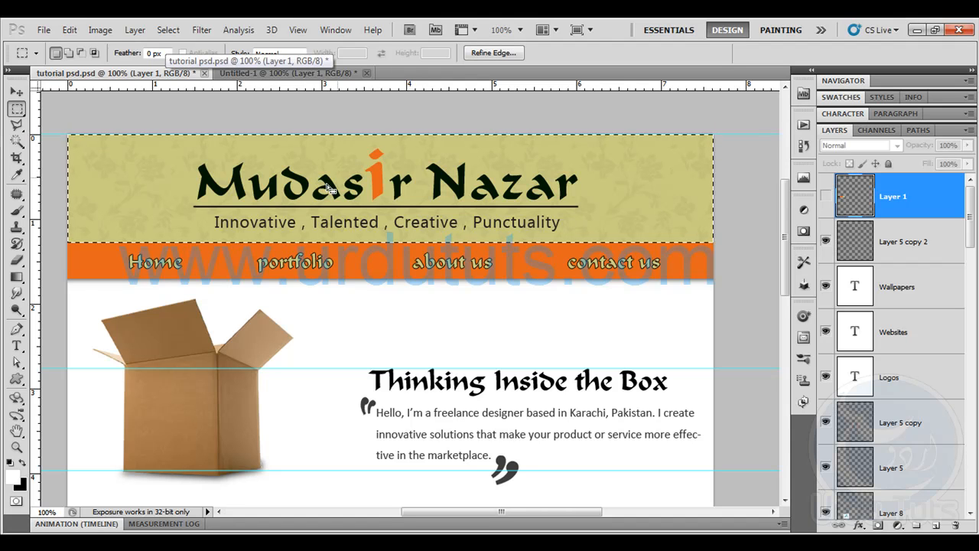
{"action": "key", "text": "ctrl+d"}
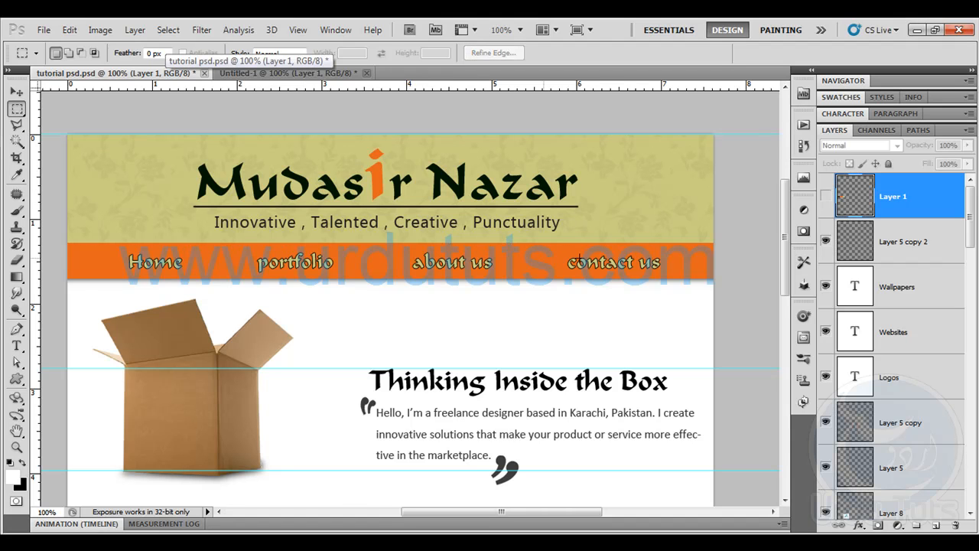
{"action": "scroll", "coordinate": [487, 377], "scroll_direction": "down", "scroll_amount": 10}
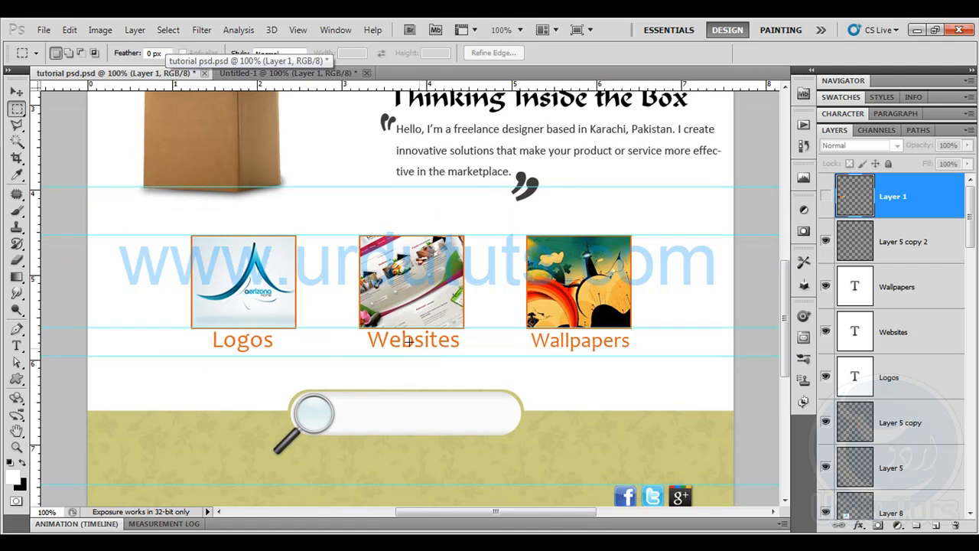
- Examine the search box and footer strip of the layout, outlining them with selections and clearing the selection
{"action": "left_click_drag", "start_coordinate": [319, 398], "coordinate": [342, 142]}
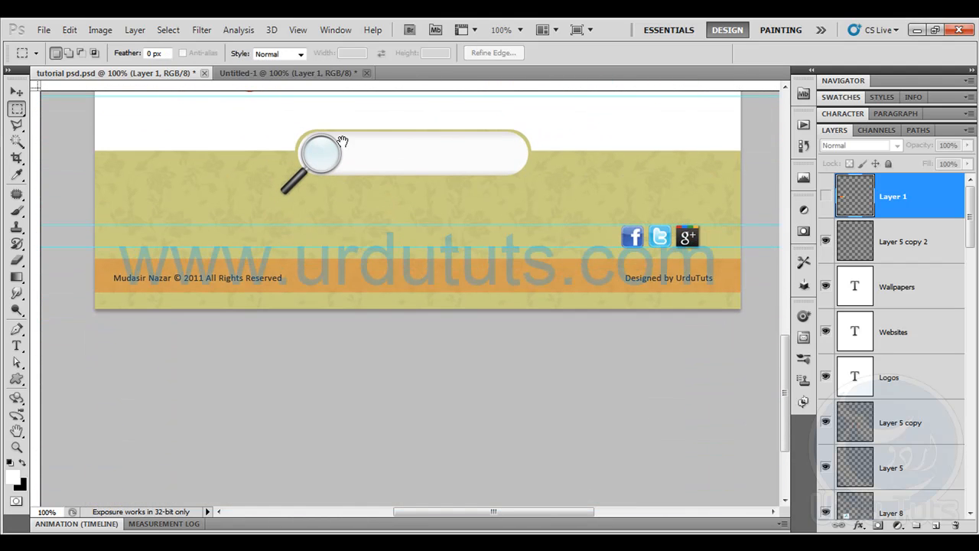
{"action": "left_click_drag", "start_coordinate": [282, 121], "coordinate": [544, 189]}
{"action": "left_click_drag", "start_coordinate": [93, 257], "coordinate": [735, 295]}
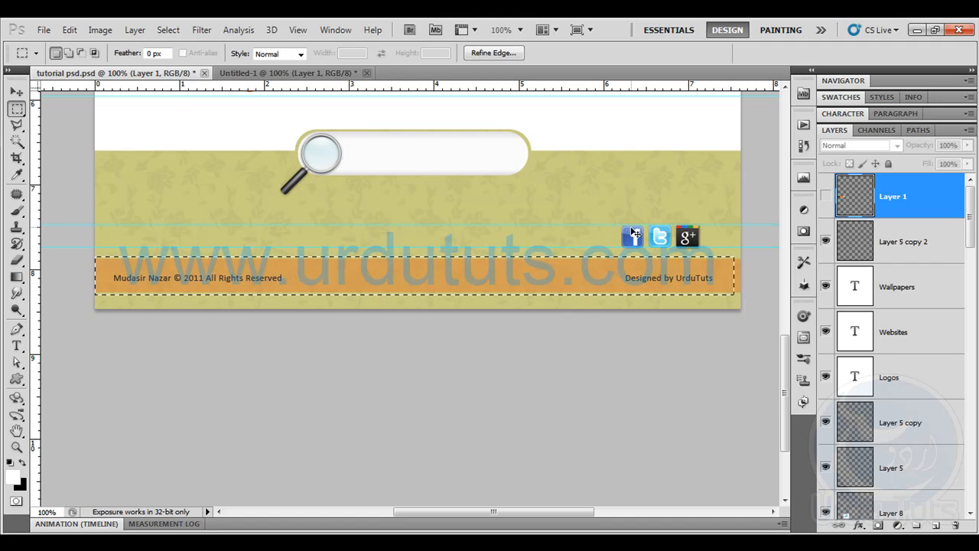
{"action": "key", "text": "ctrl+d"}
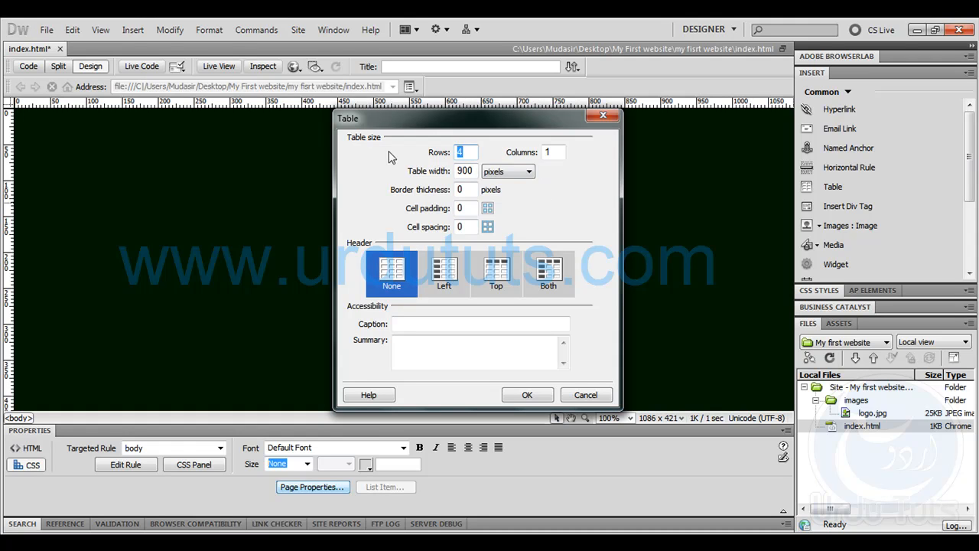
- Switch to Dreamweaver and insert a table with 4 rows, 1 column, 900 pixels width and zero border, cell padding and spacing
{"action": "key", "text": "Tab"}
{"action": "key", "text": "Tab"}
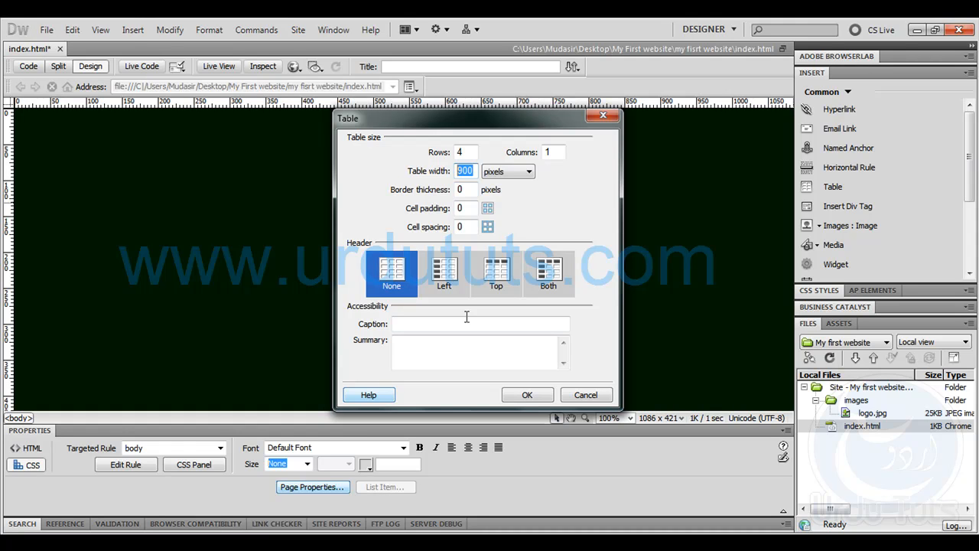
{"action": "left_click", "coordinate": [507, 398]}
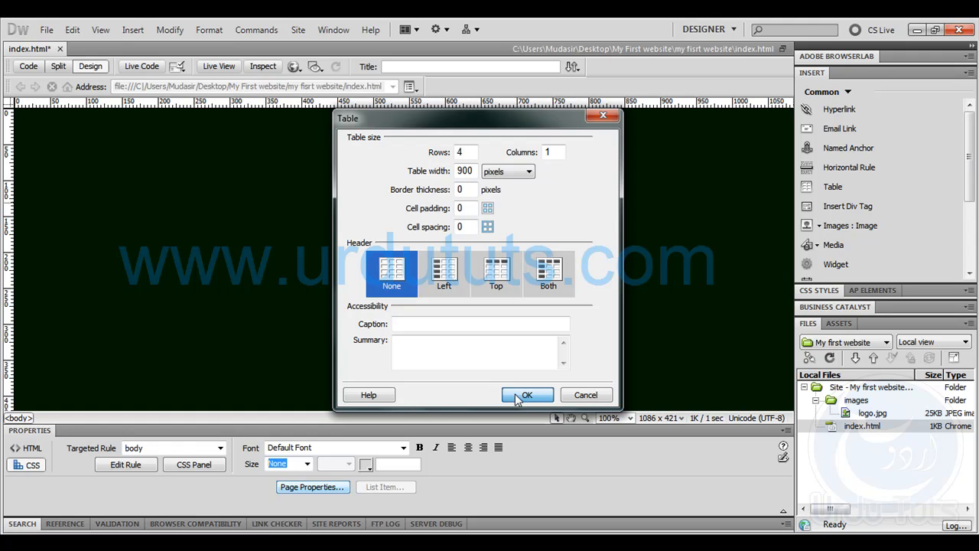
{"action": "left_click", "coordinate": [526, 394]}
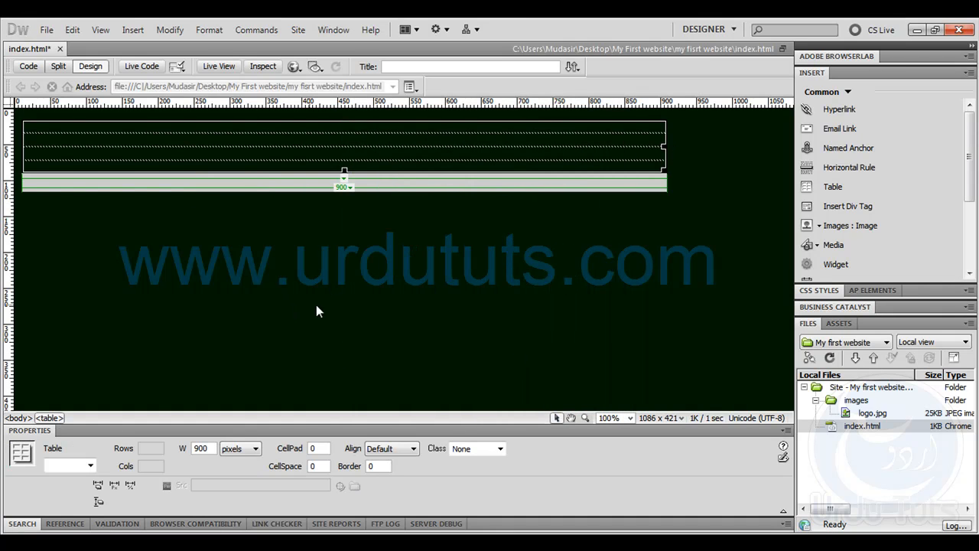
- Align the whole table to the center of the page
{"action": "left_click", "coordinate": [437, 274]}
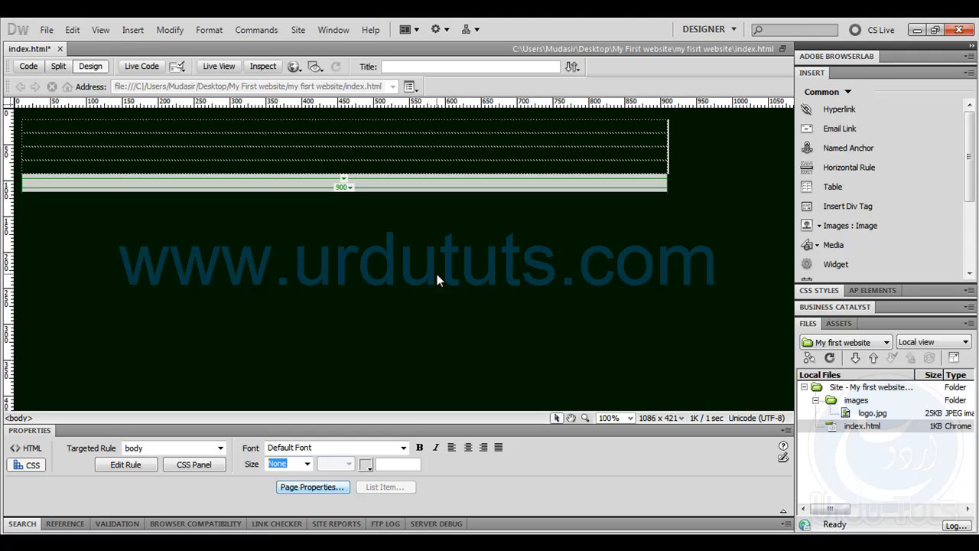
{"action": "left_click", "coordinate": [666, 138]}
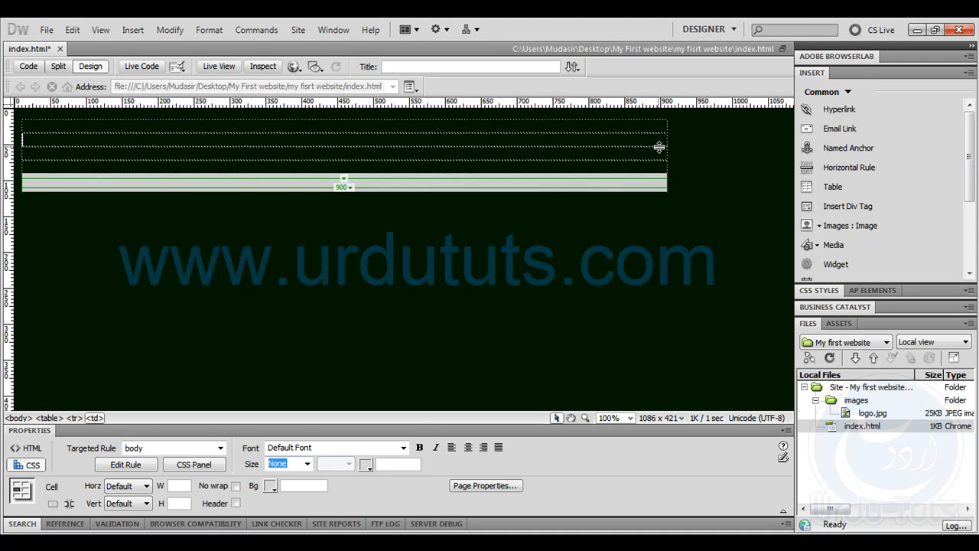
{"action": "left_click", "coordinate": [659, 147]}
{"action": "left_click", "coordinate": [387, 448]}
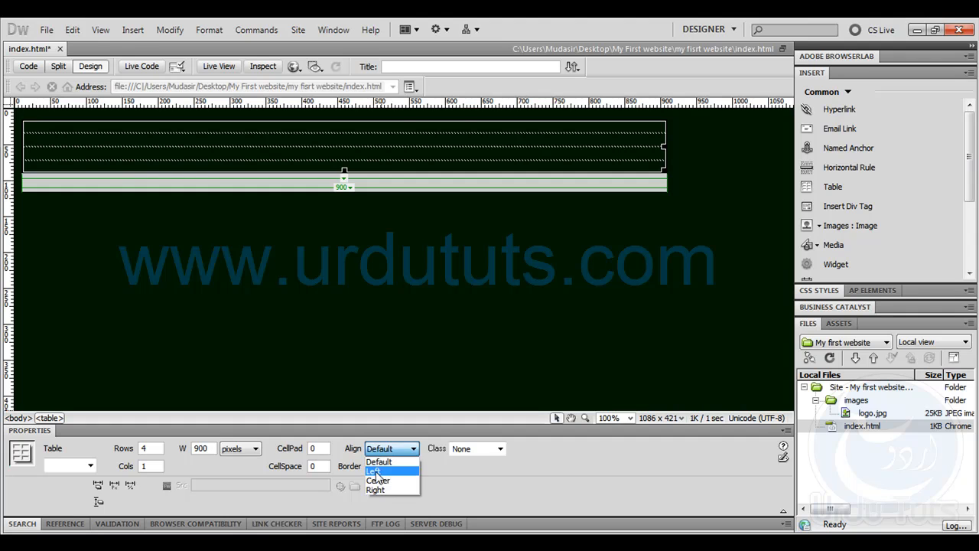
{"action": "left_click", "coordinate": [376, 480]}
{"action": "left_click", "coordinate": [568, 290]}
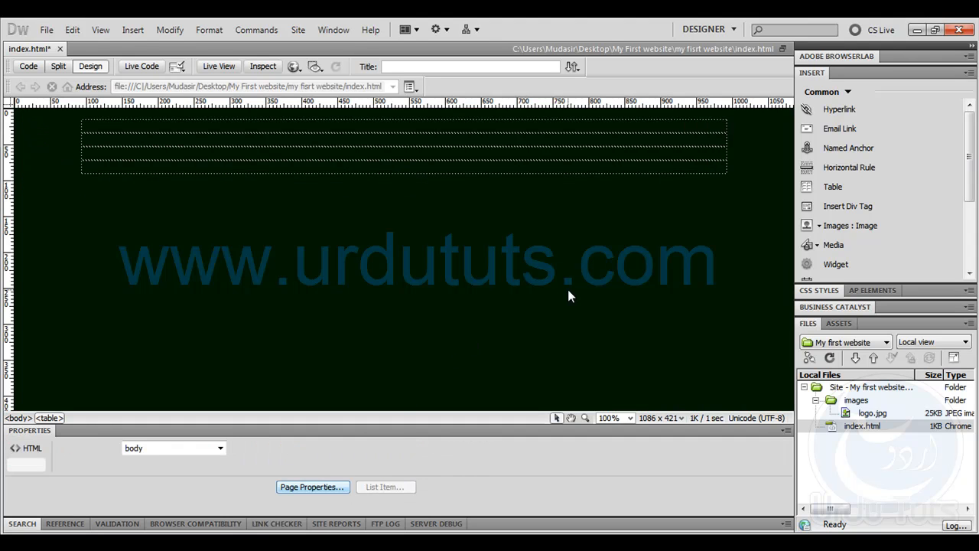
- Insert logo.jpg from the images folder into the table's first row, leaving the alternate text empty
{"action": "left_click", "coordinate": [440, 127]}
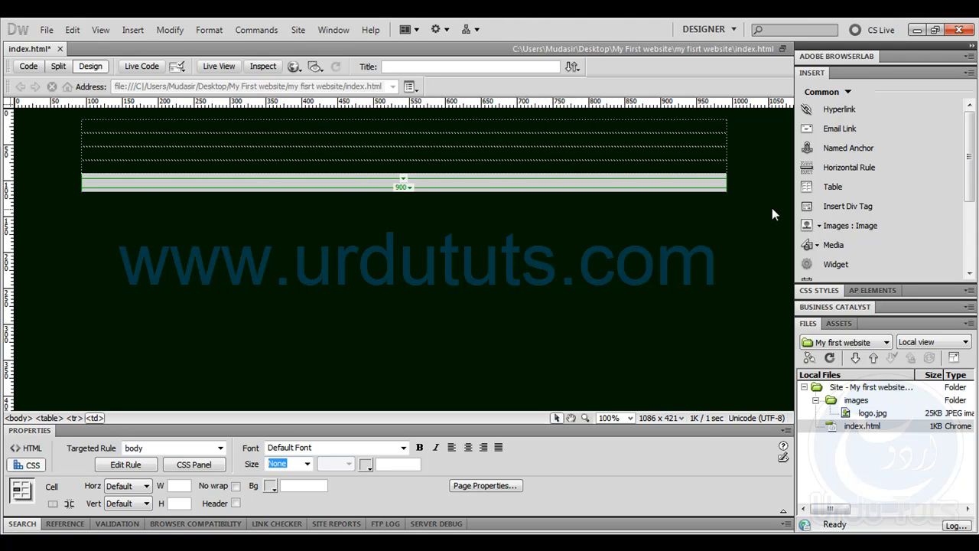
{"action": "left_click", "coordinate": [842, 225]}
{"action": "double_click", "coordinate": [321, 231]}
{"action": "double_click", "coordinate": [306, 264]}
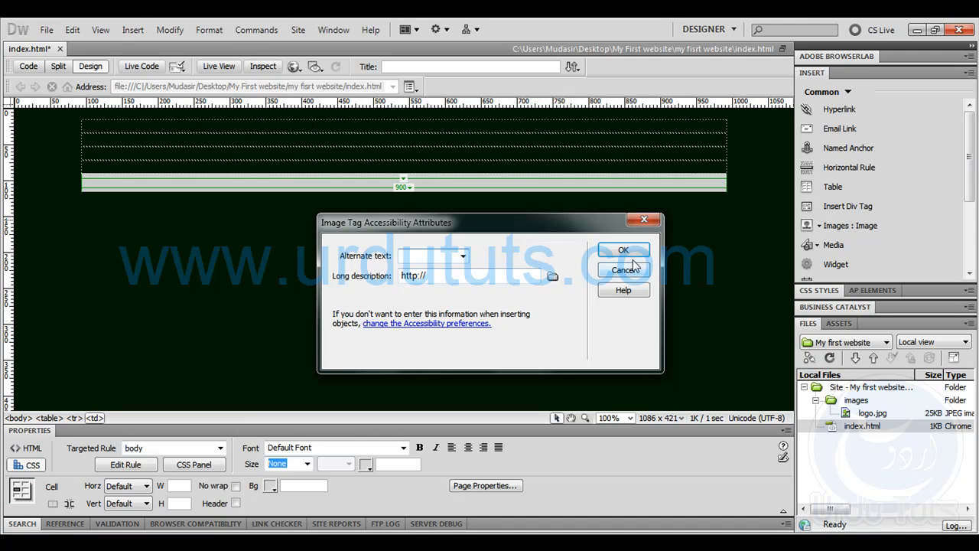
{"action": "left_click", "coordinate": [630, 252]}
{"action": "left_click", "coordinate": [352, 314]}
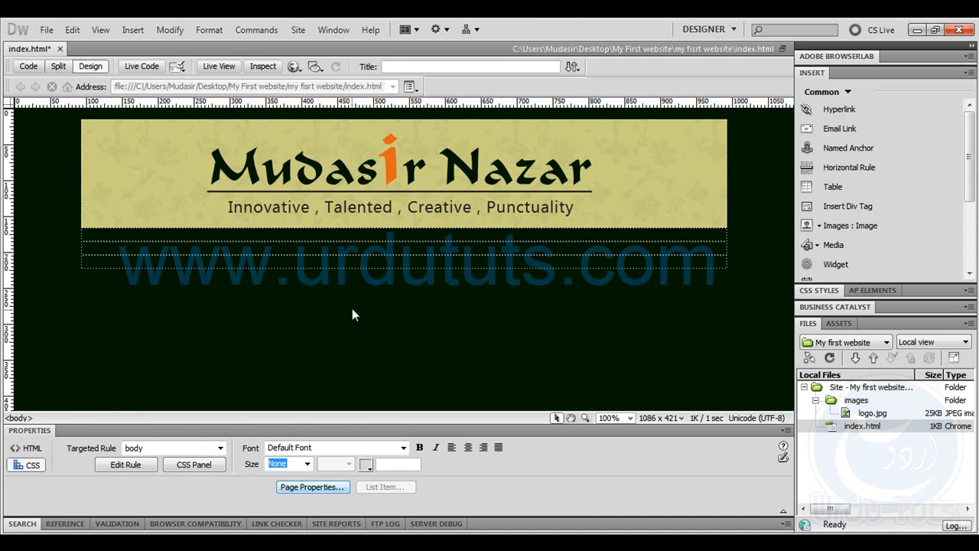
- Put the cursor in the row below the banner, then switch to Photoshop and examine the layout's navigation bar
{"action": "left_click", "coordinate": [726, 228]}
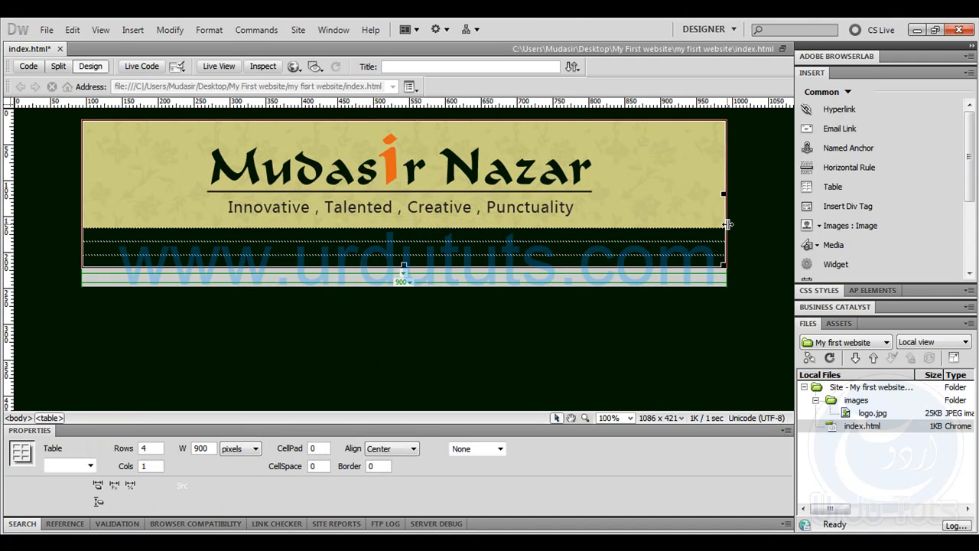
{"action": "left_click", "coordinate": [508, 238]}
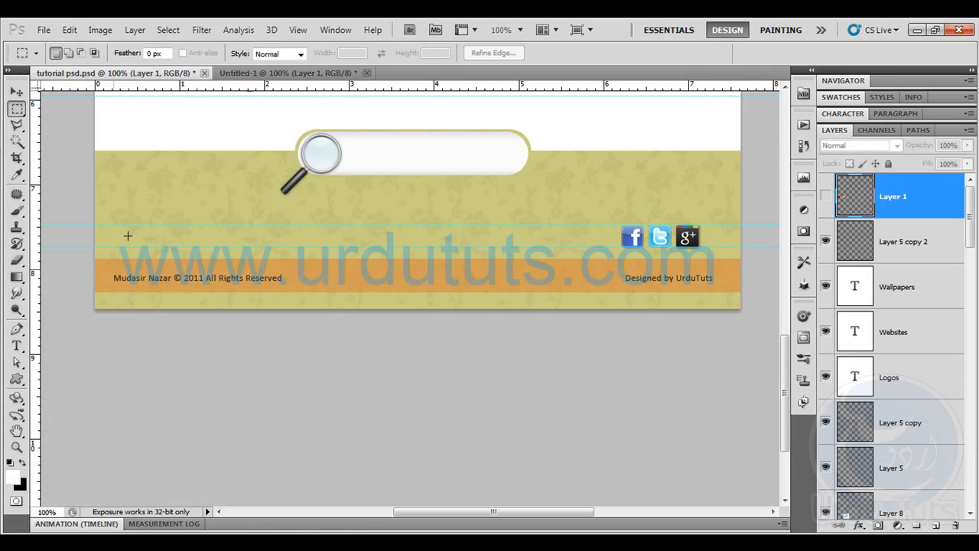
{"action": "left_click_drag", "start_coordinate": [787, 404], "coordinate": [772, 243]}
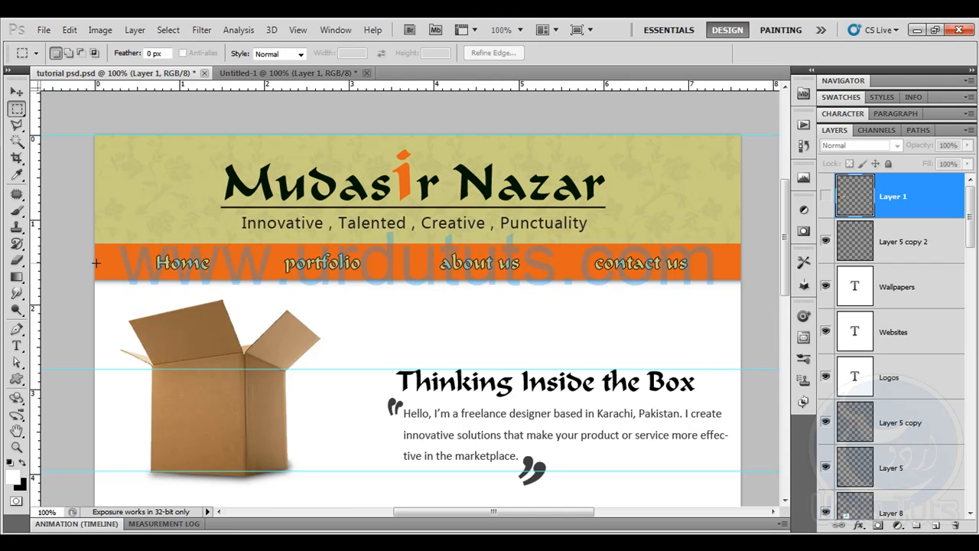
{"action": "left_click_drag", "start_coordinate": [157, 263], "coordinate": [293, 270]}
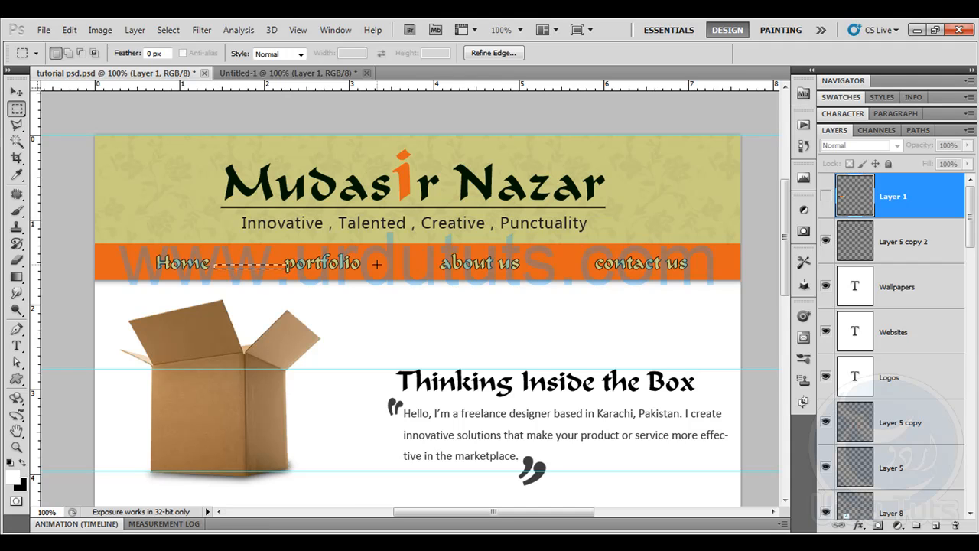
{"action": "left_click", "coordinate": [378, 266]}
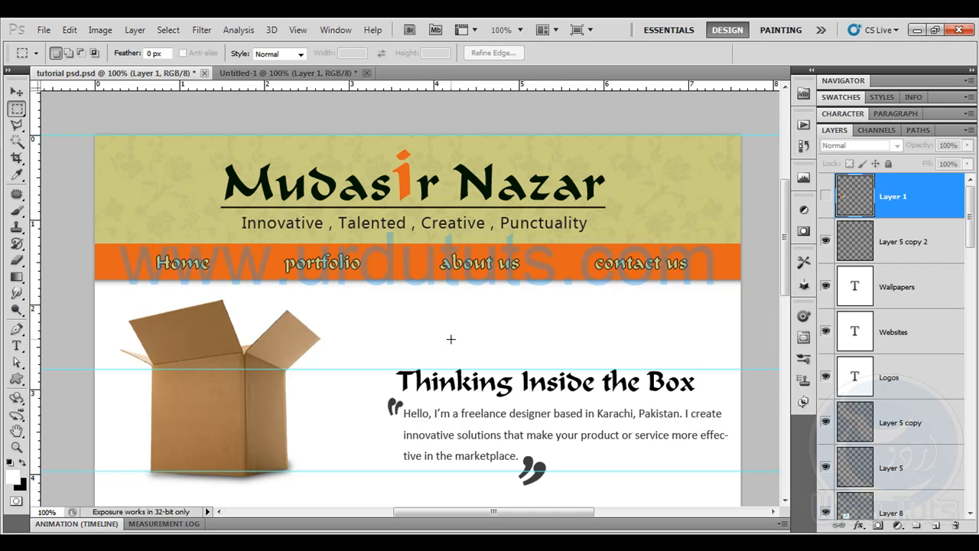
- Enable Auto-Select for the Move tool, pick the header's patterned background and hide its layer and the Background layer
{"action": "scroll", "coordinate": [854, 305], "scroll_direction": "down", "scroll_amount": 6}
{"action": "scroll", "coordinate": [854, 305], "scroll_direction": "down", "scroll_amount": 8}
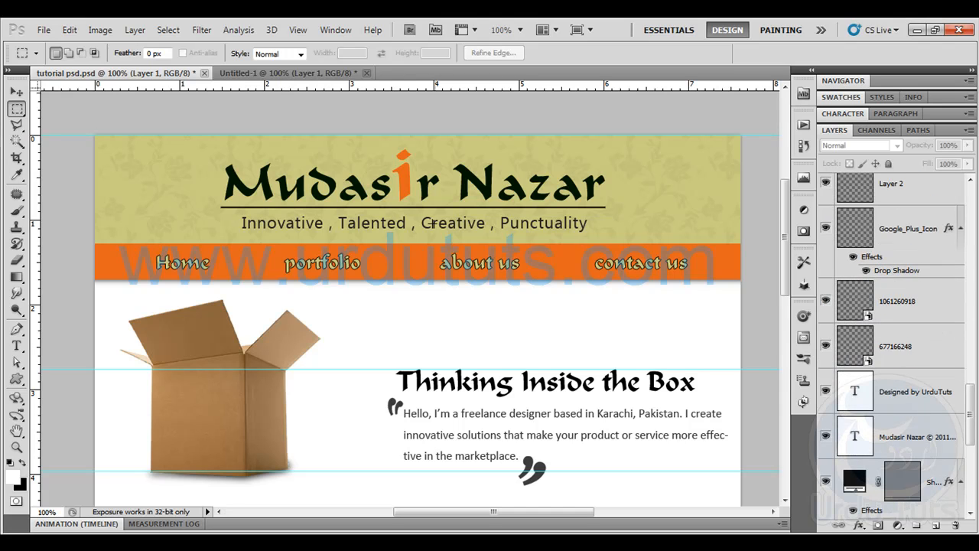
{"action": "left_click", "coordinate": [16, 91]}
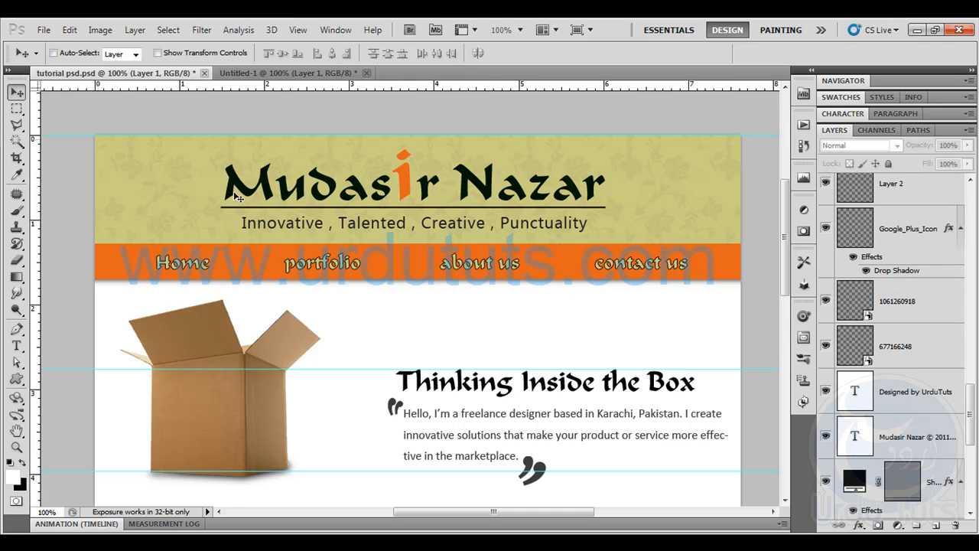
{"action": "scroll", "coordinate": [918, 314], "scroll_direction": "down", "scroll_amount": 3}
{"action": "scroll", "coordinate": [918, 315], "scroll_direction": "up", "scroll_amount": 5}
{"action": "left_click", "coordinate": [54, 53]}
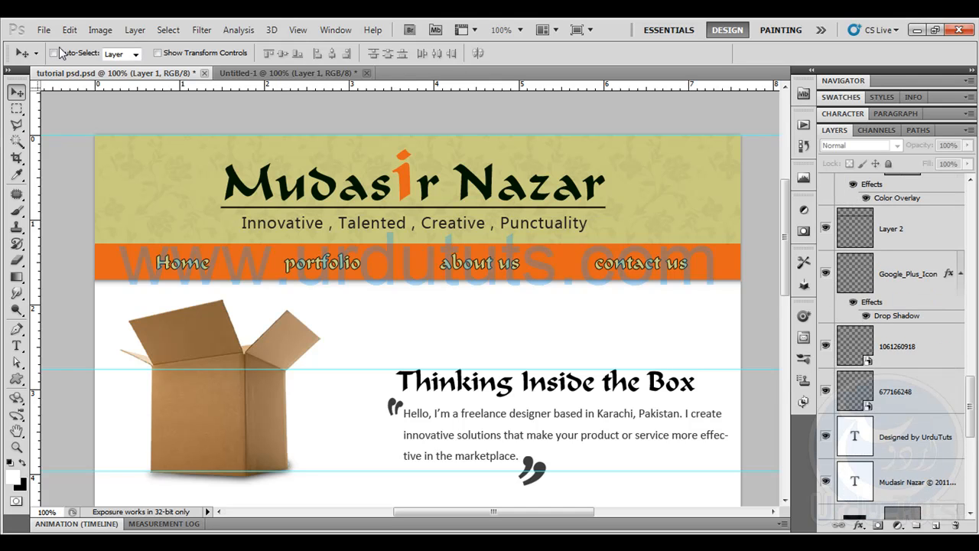
{"action": "left_click", "coordinate": [194, 169]}
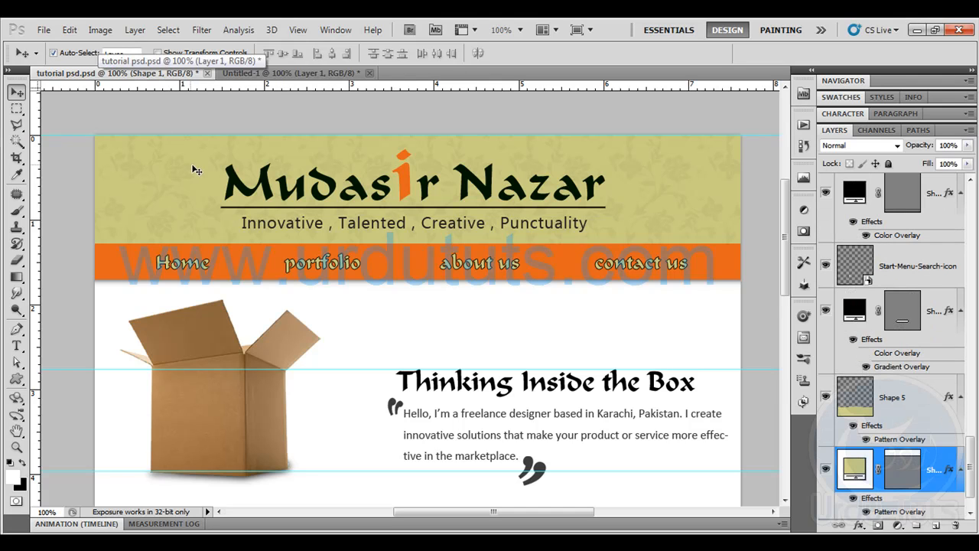
{"action": "left_click", "coordinate": [826, 469]}
{"action": "scroll", "coordinate": [880, 394], "scroll_direction": "down", "scroll_amount": 1}
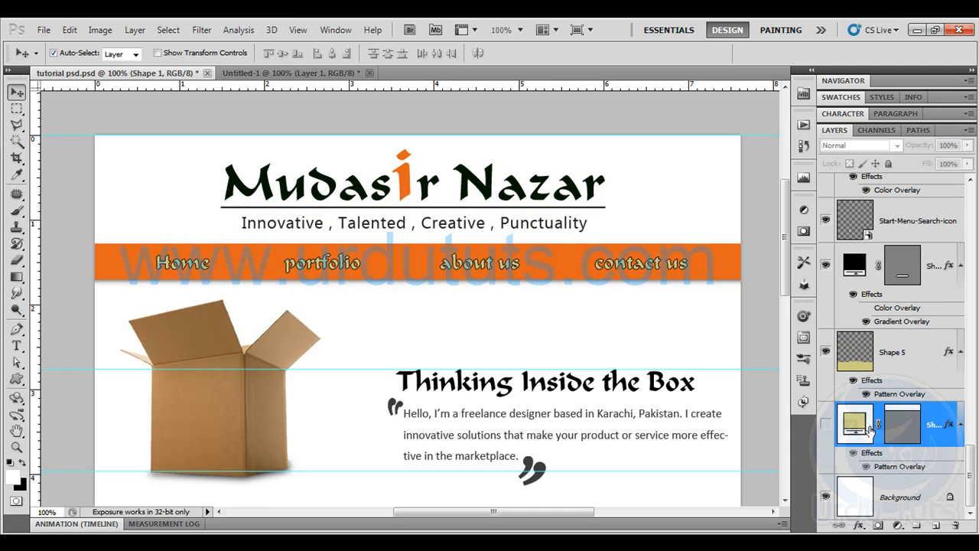
{"action": "left_click", "coordinate": [826, 497]}
{"action": "scroll", "coordinate": [887, 359], "scroll_direction": "up", "scroll_amount": 3}
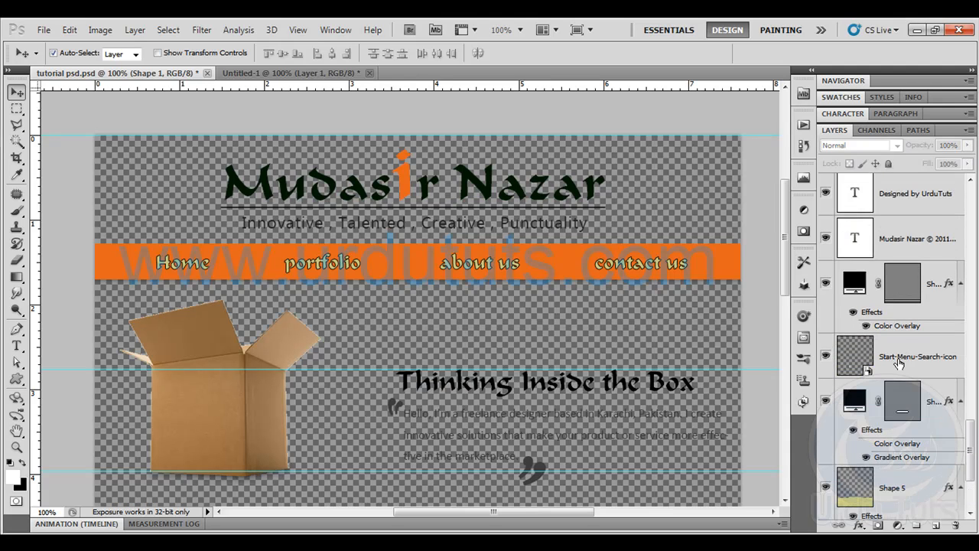
- Place horizontal guides exactly along the upper and lower edges of the orange navigation bar
{"action": "left_click_drag", "start_coordinate": [158, 91], "coordinate": [183, 244]}
{"action": "key", "text": "ctrl+plus"}
{"action": "key", "text": "ctrl+plus"}
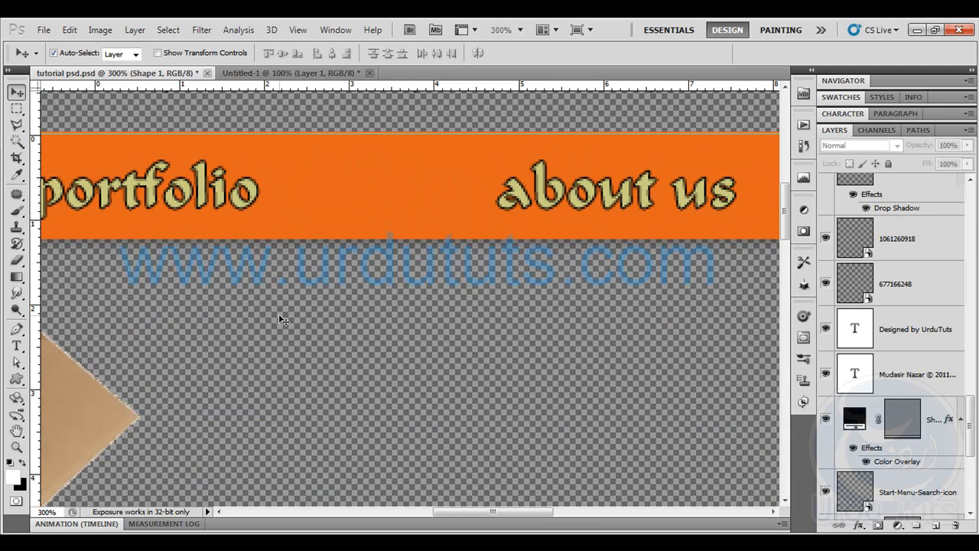
{"action": "key", "text": "ctrl+plus"}
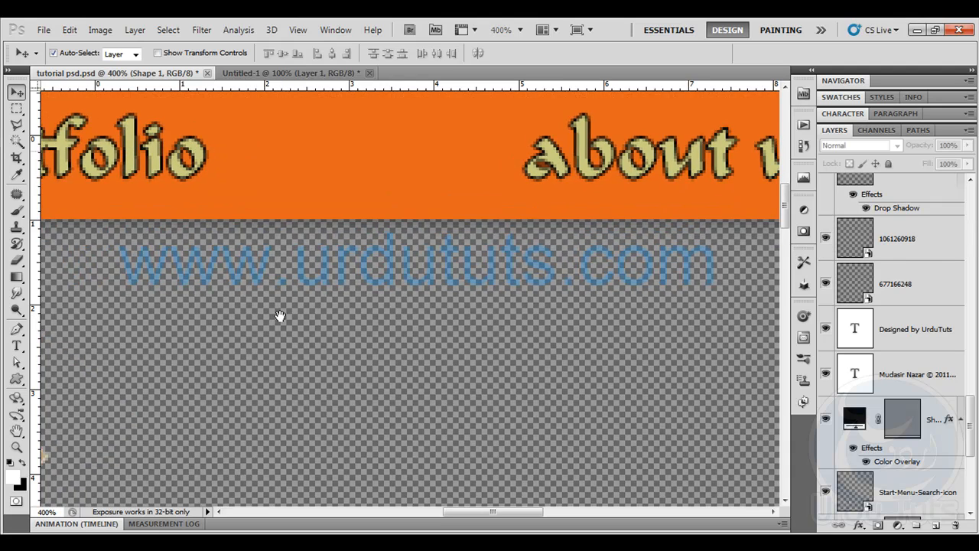
{"action": "left_click_drag", "start_coordinate": [484, 380], "coordinate": [926, 505]}
{"action": "left_click_drag", "start_coordinate": [158, 273], "coordinate": [479, 288]}
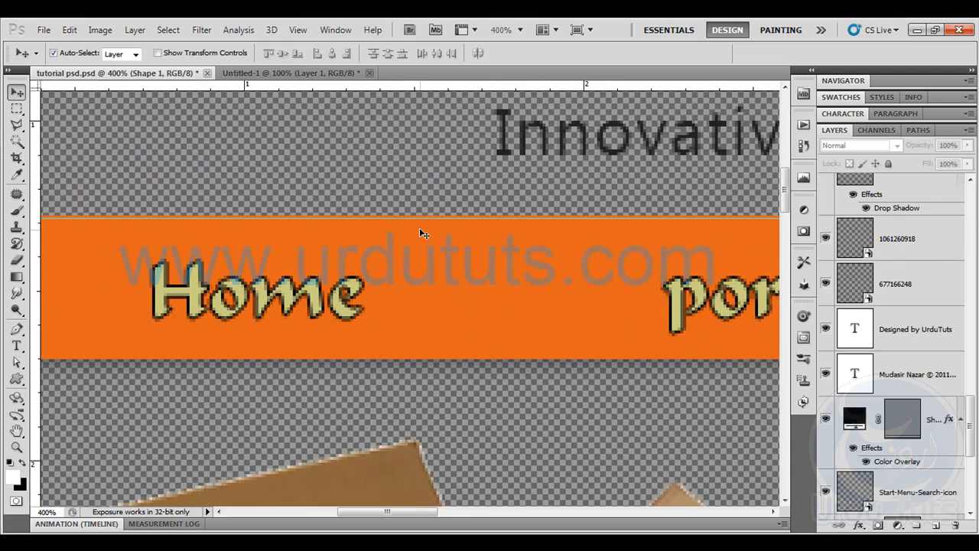
{"action": "left_click_drag", "start_coordinate": [421, 219], "coordinate": [429, 215]}
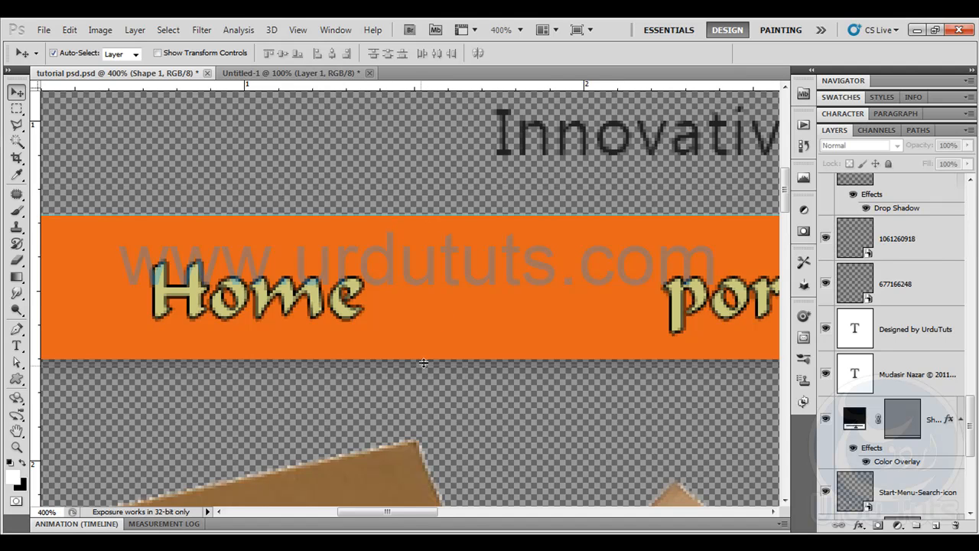
{"action": "left_click_drag", "start_coordinate": [429, 359], "coordinate": [429, 359]}
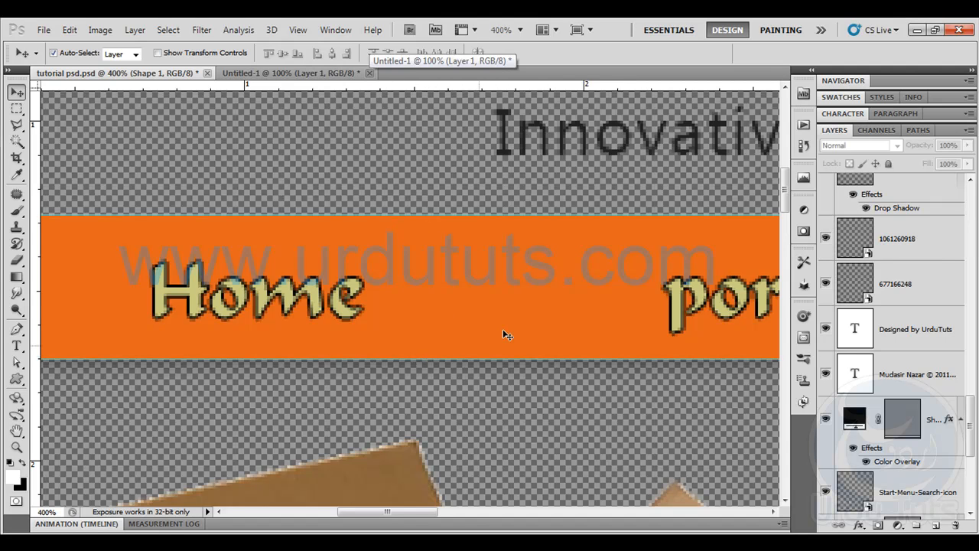
{"action": "left_click_drag", "start_coordinate": [557, 303], "coordinate": [375, 280]}
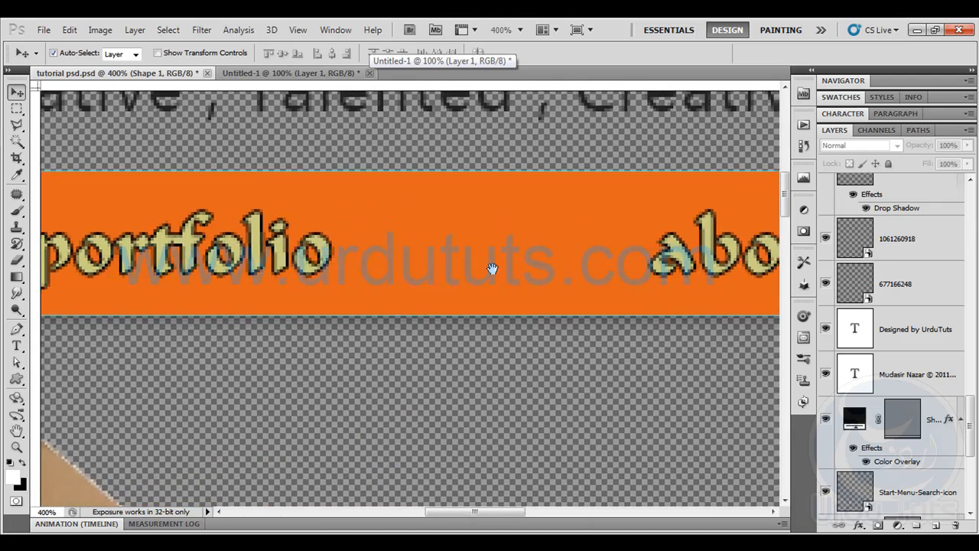
- Select the Home section of the navigation bar with the Rectangular Marquee tool and add a vertical guide at the selection's right edge
{"action": "key", "text": "ctrl+0"}
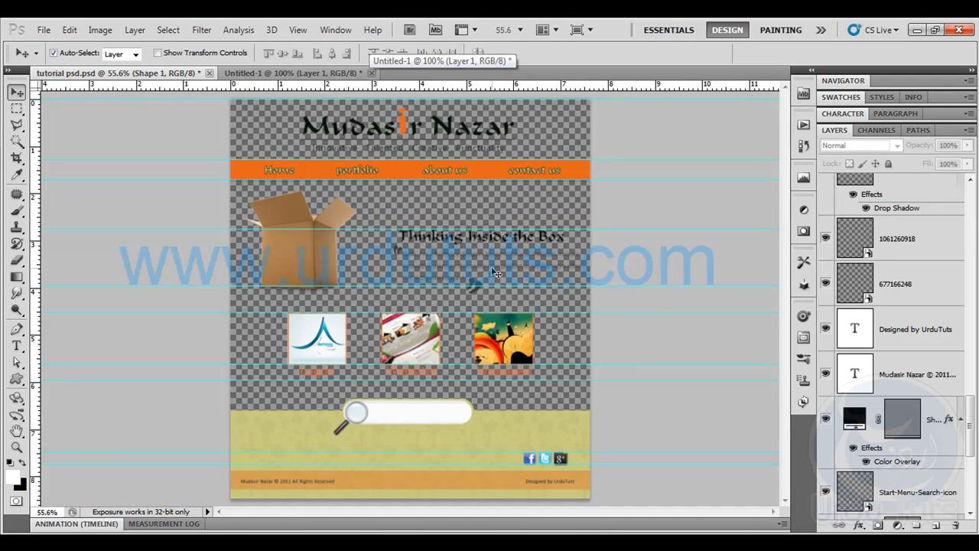
{"action": "key", "text": "ctrl+plus"}
{"action": "key", "text": "ctrl+plus"}
{"action": "key", "text": "ctrl+plus"}
{"action": "left_click_drag", "start_coordinate": [474, 212], "coordinate": [554, 370]}
{"action": "left_click_drag", "start_coordinate": [444, 227], "coordinate": [502, 271]}
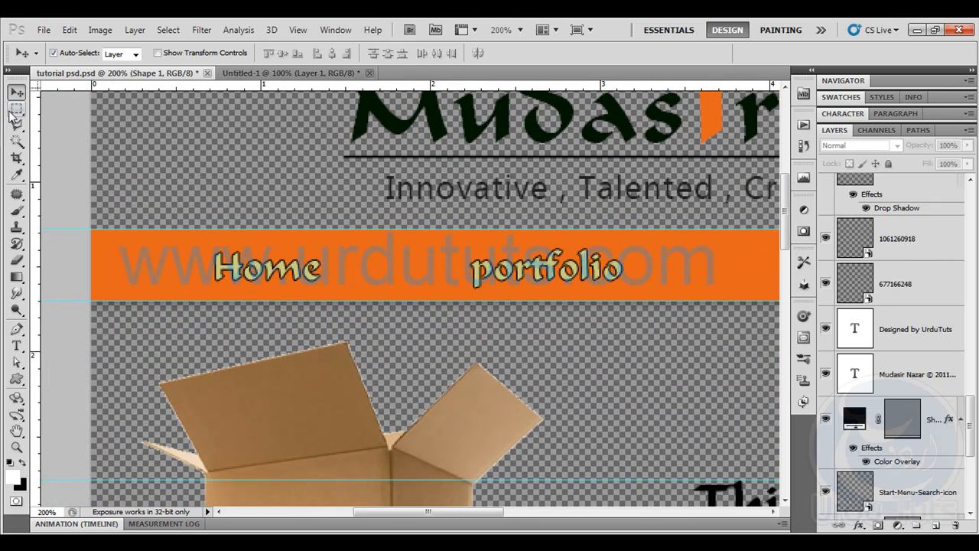
{"action": "left_click", "coordinate": [16, 109]}
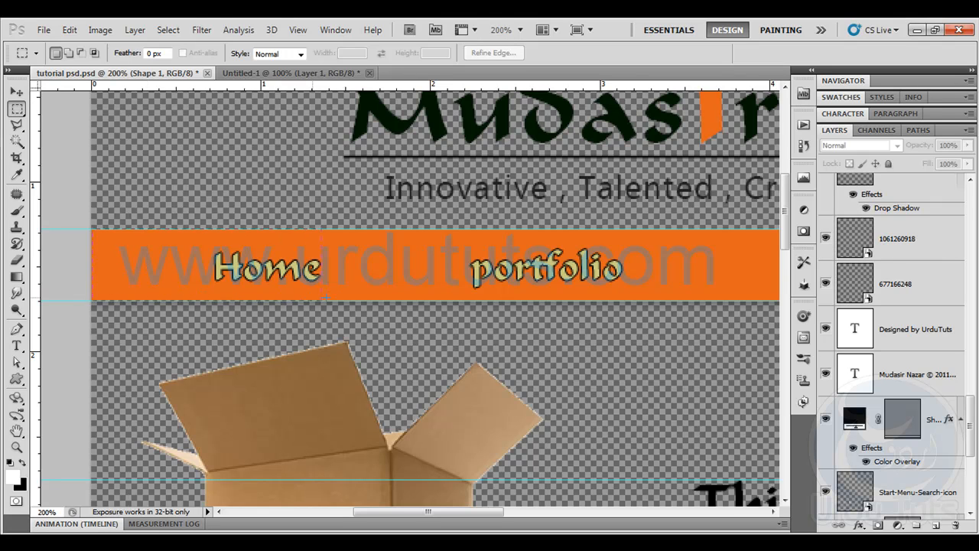
{"action": "left_click_drag", "start_coordinate": [91, 228], "coordinate": [373, 300]}
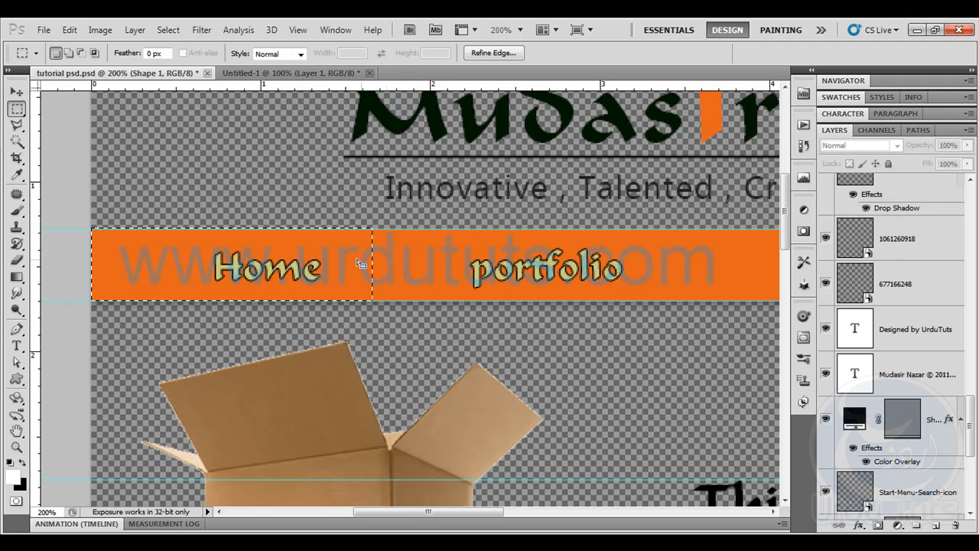
{"action": "mouse_move", "coordinate": [35, 222]}
{"action": "left_mouse_down"}
{"action": "mouse_move", "coordinate": [404, 228]}
{"action": "mouse_move", "coordinate": [373, 226]}
{"action": "left_mouse_up"}
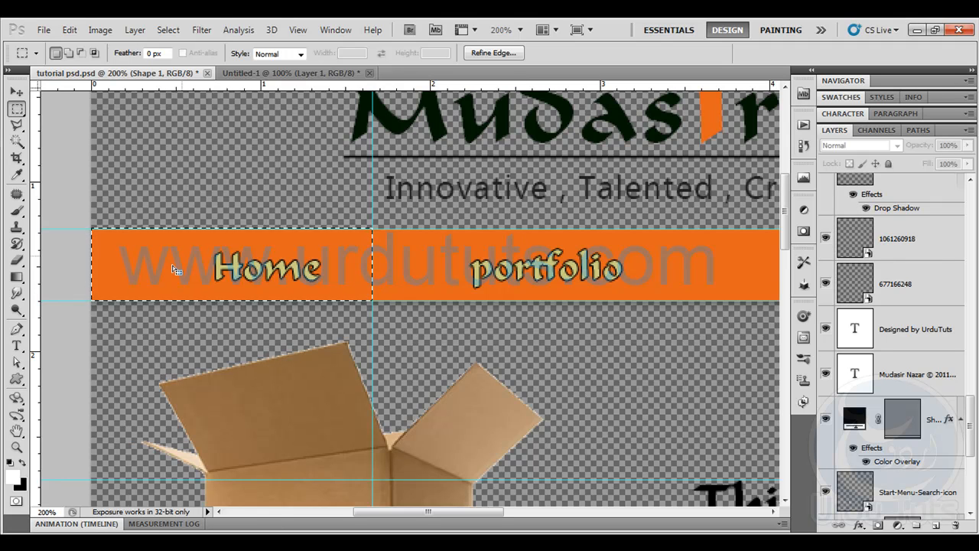
- Copy the selected Home section with all visible layers merged and create a new document at the clipboard's size
{"action": "left_click", "coordinate": [69, 30]}
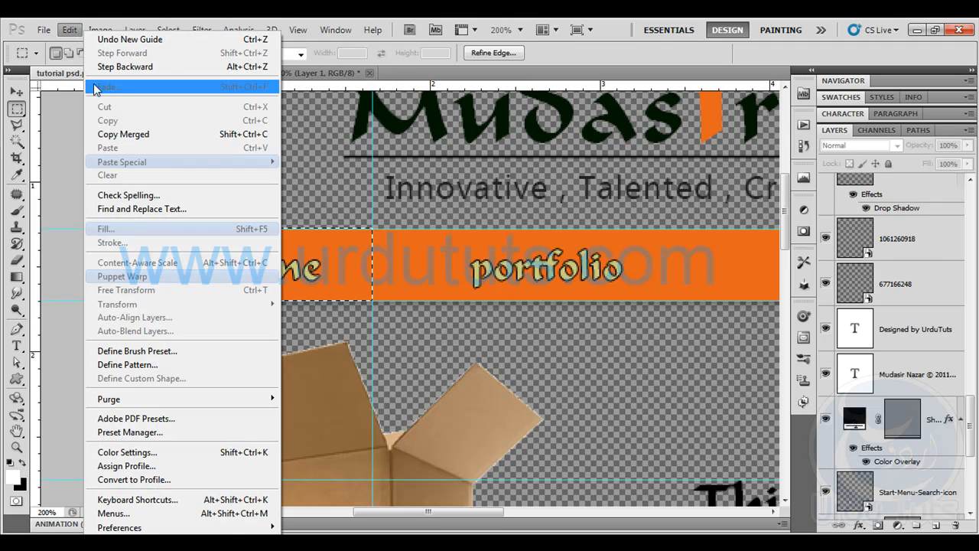
{"action": "left_click", "coordinate": [133, 137]}
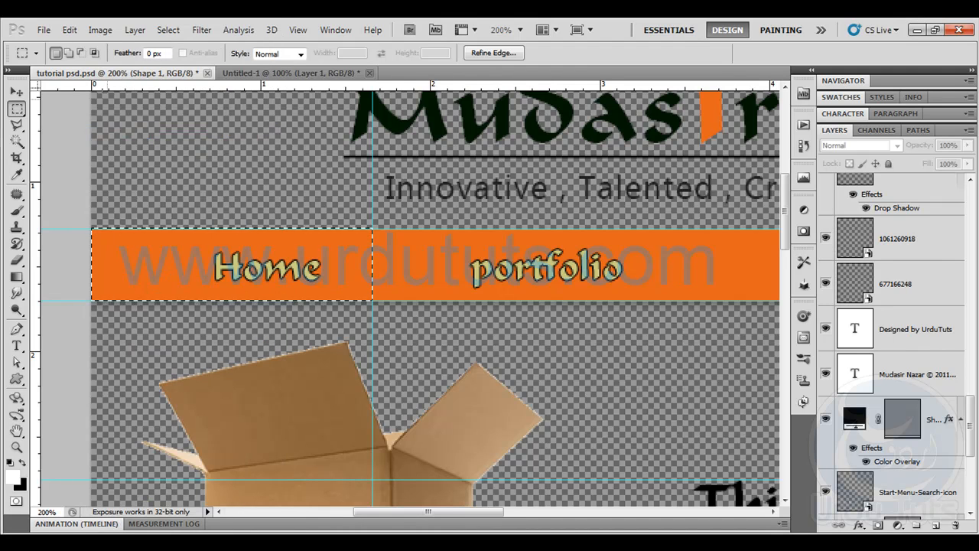
{"action": "left_click", "coordinate": [43, 30]}
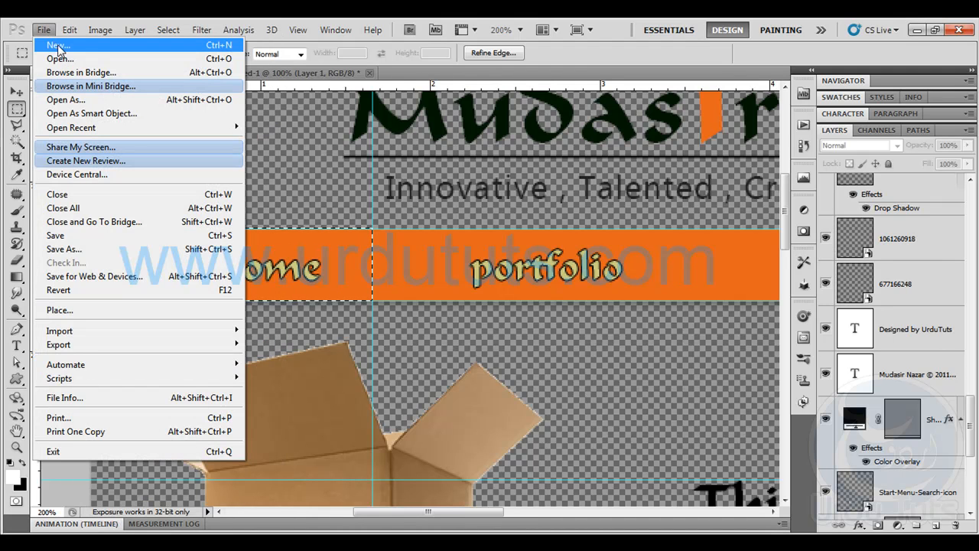
{"action": "left_click", "coordinate": [58, 46]}
{"action": "left_click", "coordinate": [605, 163]}
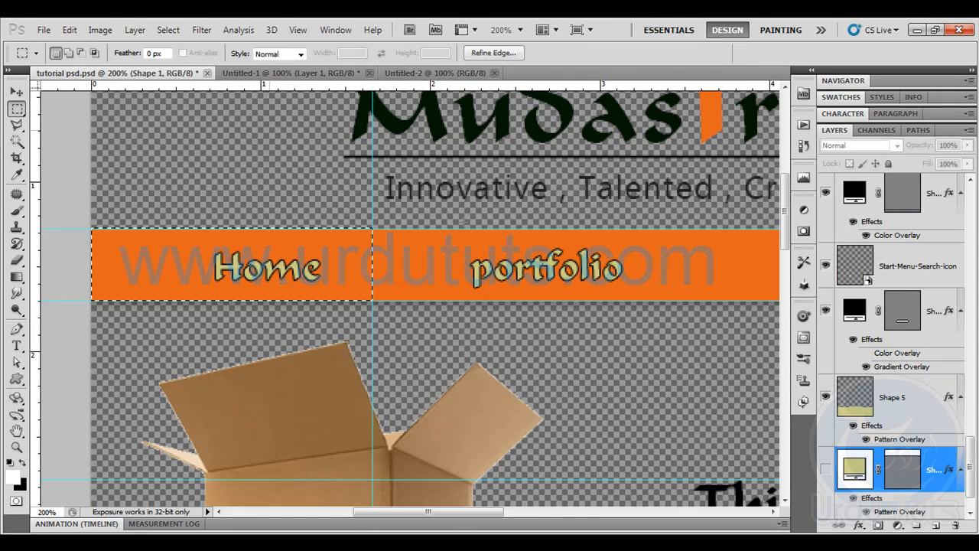
- Hide the navigation bar's orange shape layer and the black Layer 2 beneath it in the layout
{"action": "scroll", "coordinate": [944, 350], "scroll_direction": "down", "scroll_amount": 1}
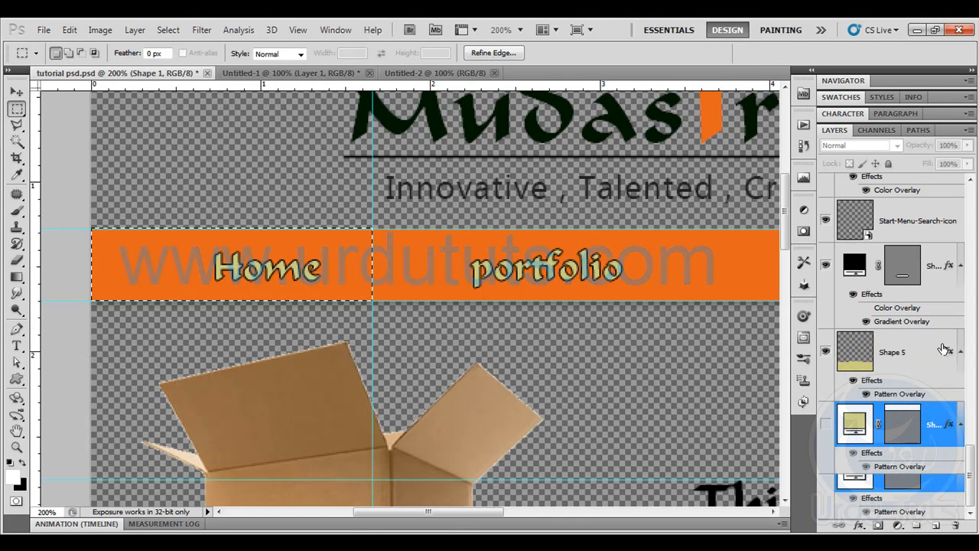
{"action": "key", "text": "v"}
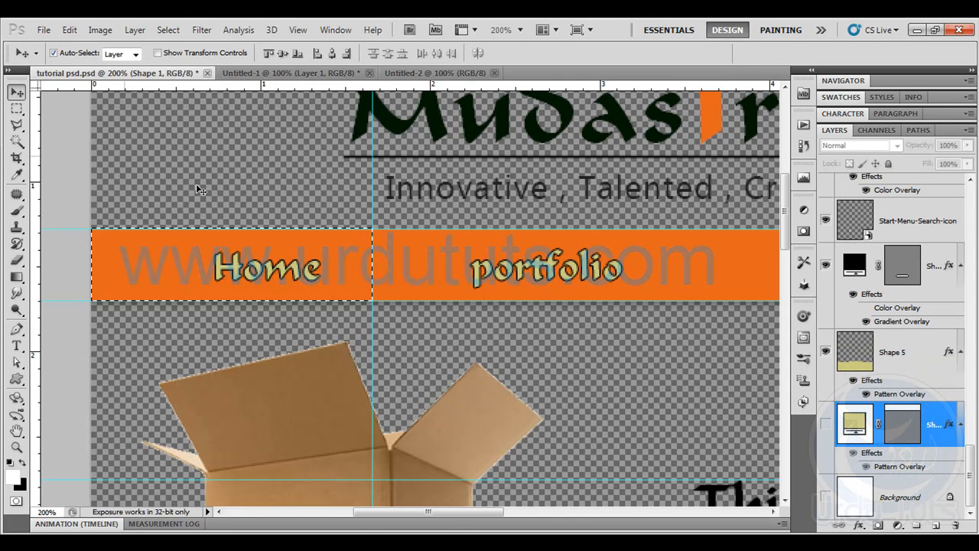
{"action": "left_click", "coordinate": [396, 247]}
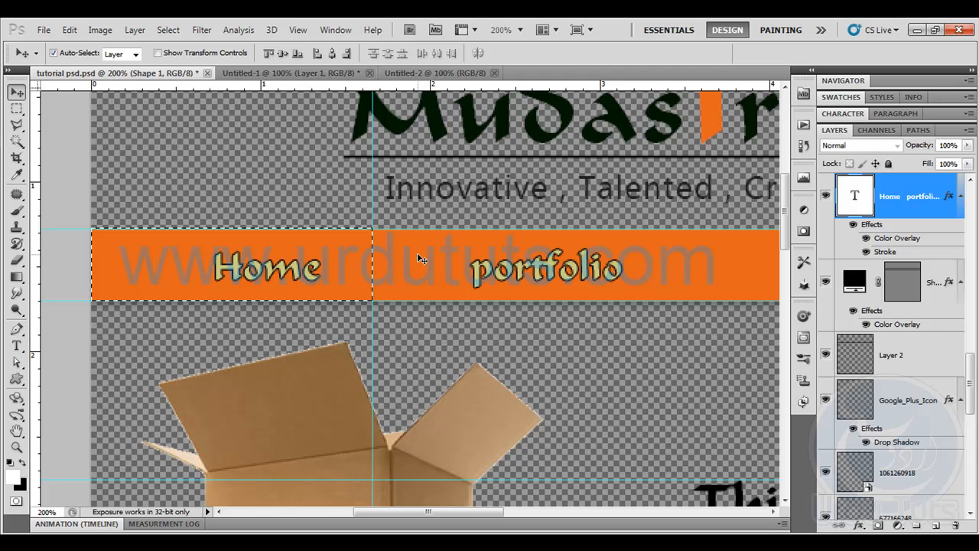
{"action": "left_click", "coordinate": [826, 282]}
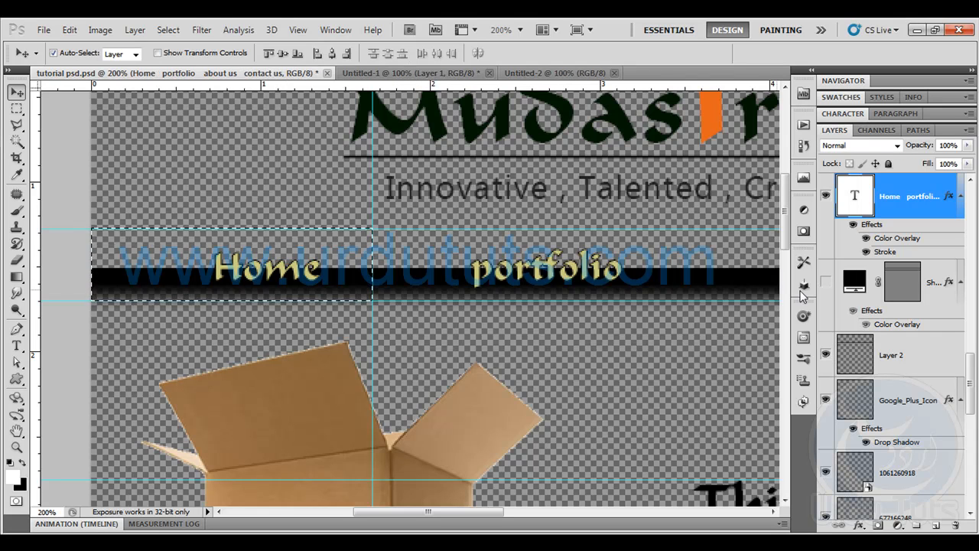
{"action": "left_click", "coordinate": [825, 354]}
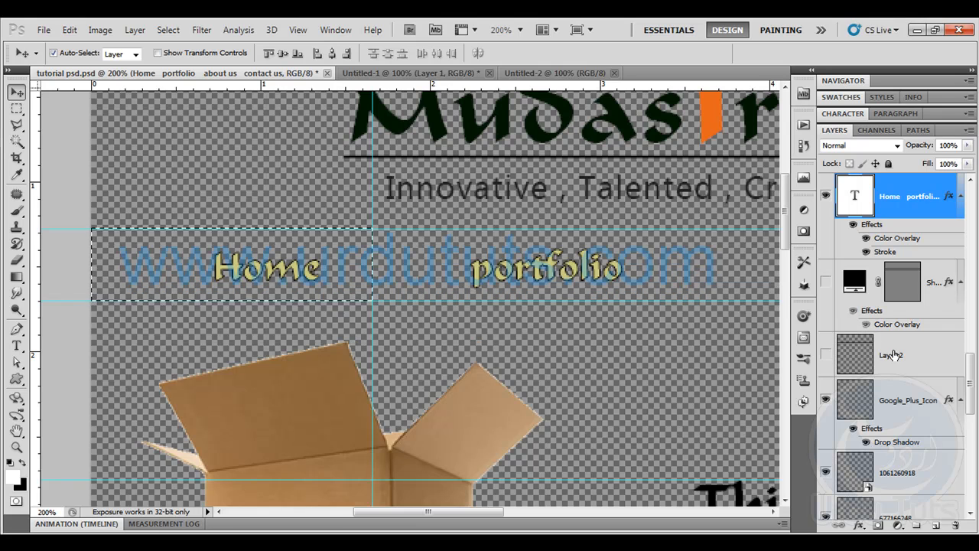
- Copy the bare Home text merged, paste it into the Untitled-2 document and delete that document's Background layer
{"action": "left_click", "coordinate": [70, 29]}
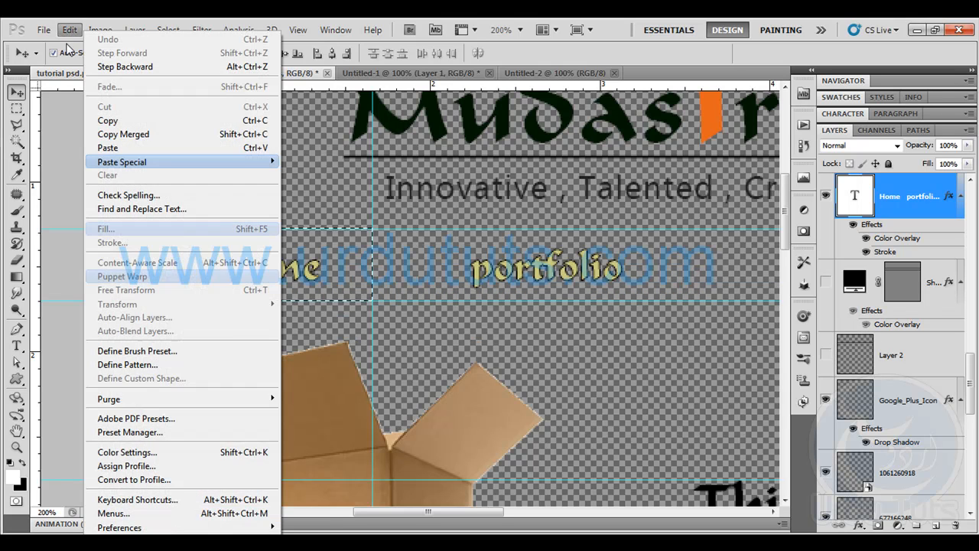
{"action": "left_click", "coordinate": [95, 134]}
{"action": "left_click", "coordinate": [554, 73]}
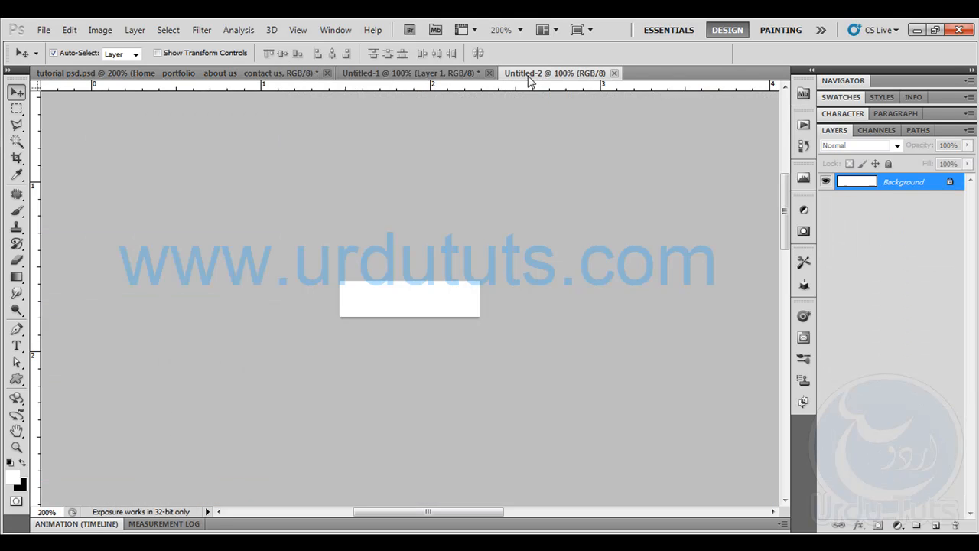
{"action": "key", "text": "ctrl+v"}
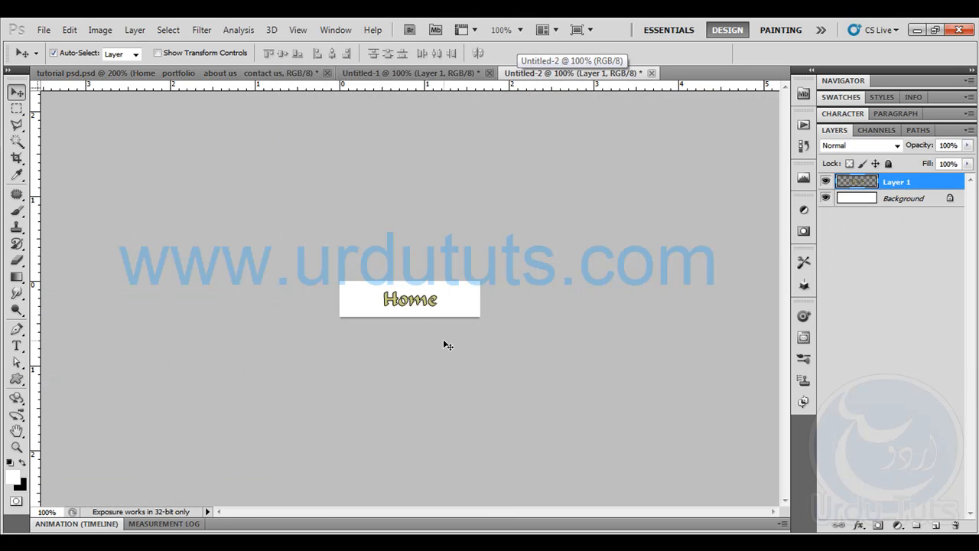
{"action": "left_click", "coordinate": [826, 198]}
{"action": "left_click", "coordinate": [826, 199]}
{"action": "left_click_drag", "start_coordinate": [901, 198], "coordinate": [956, 525]}
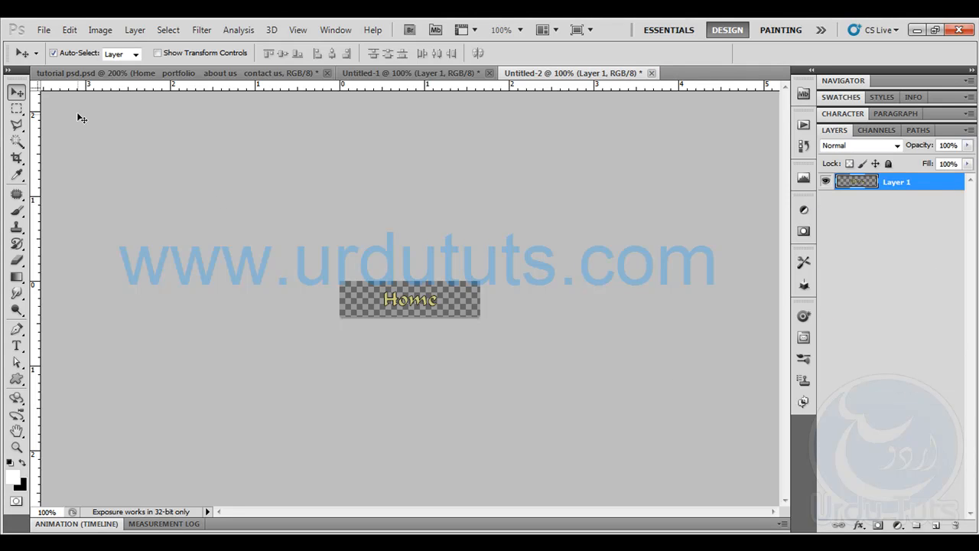
- Export the Home button for the web as a transparent PNG-24 named home in the images folder, then close Untitled-2 without saving
{"action": "left_click", "coordinate": [44, 30]}
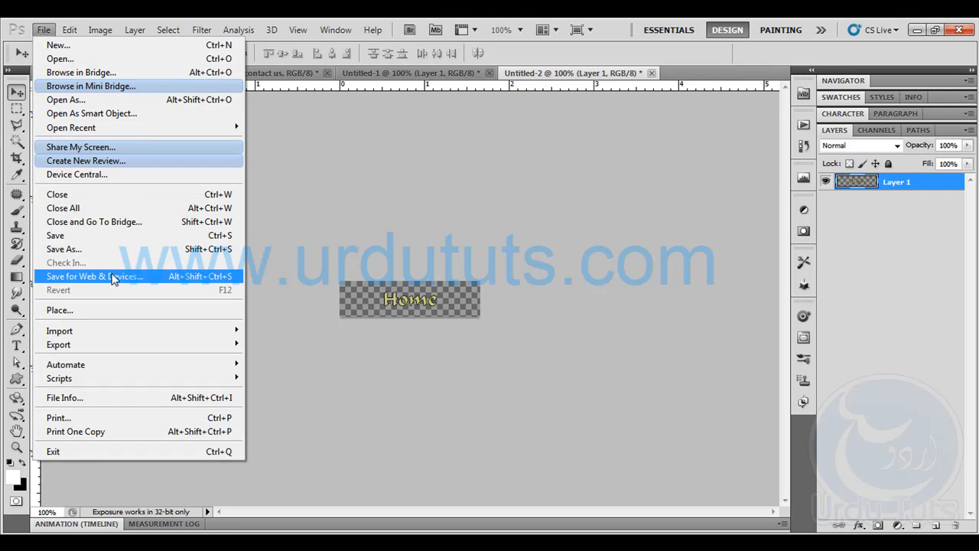
{"action": "left_click", "coordinate": [112, 278]}
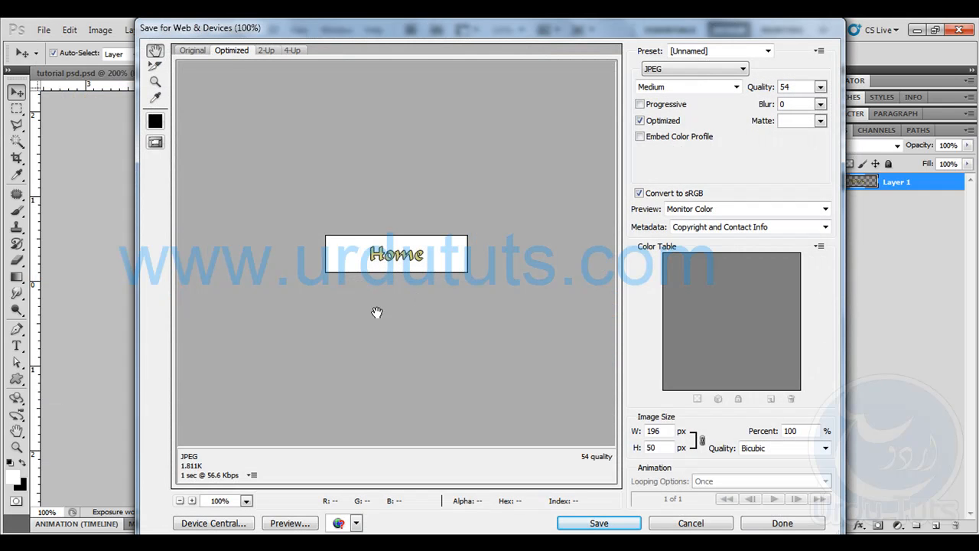
{"action": "left_click", "coordinate": [686, 68]}
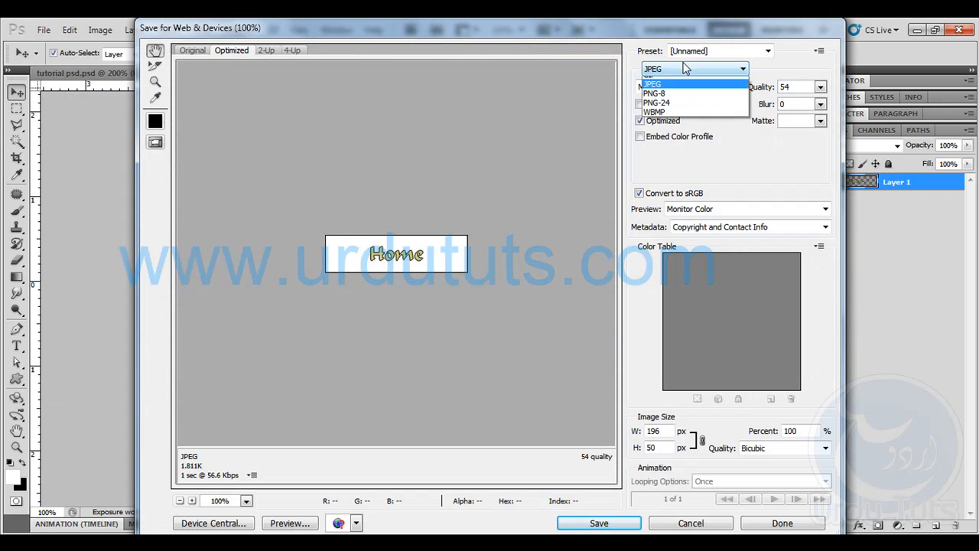
{"action": "left_click", "coordinate": [667, 108]}
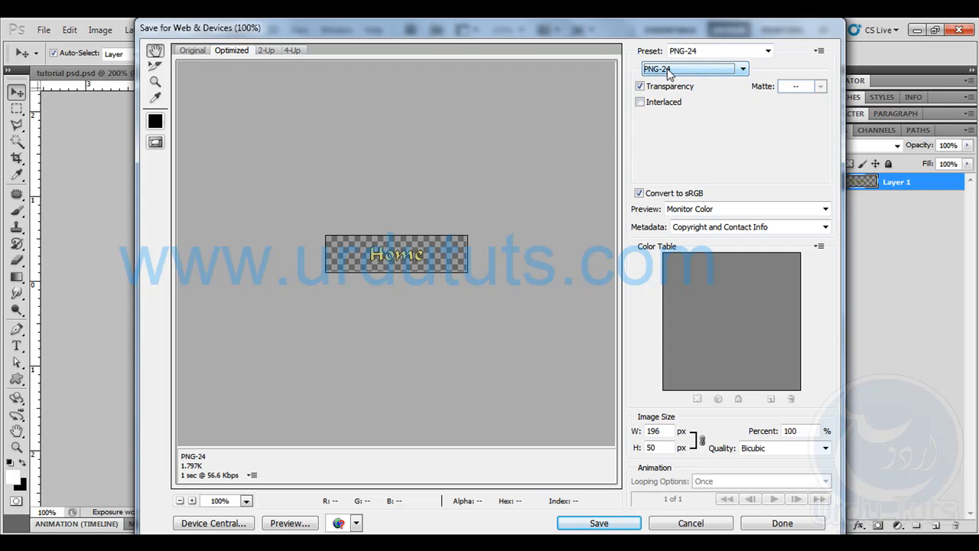
{"action": "left_click", "coordinate": [616, 523]}
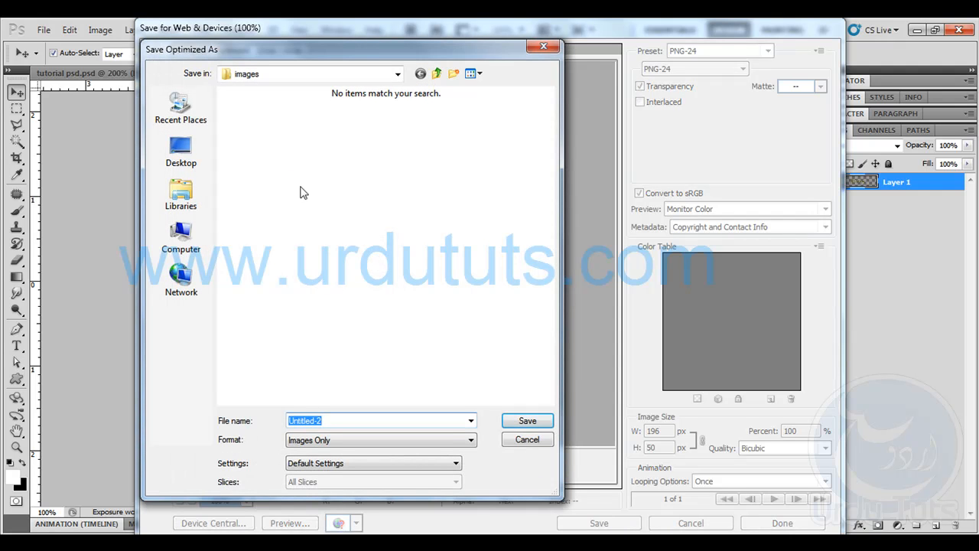
{"action": "type", "text": "home"}
{"action": "left_click", "coordinate": [548, 427]}
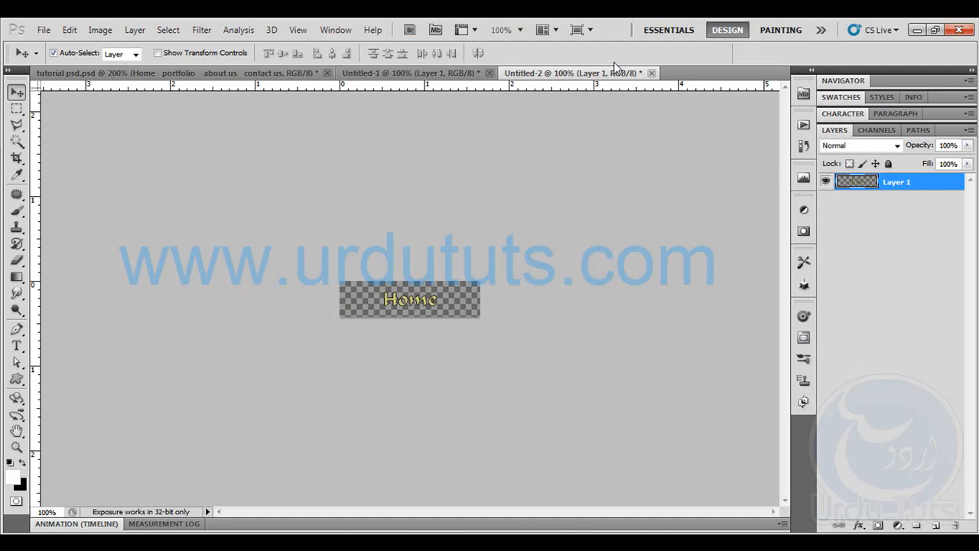
{"action": "left_click", "coordinate": [651, 74]}
{"action": "left_click", "coordinate": [514, 230]}
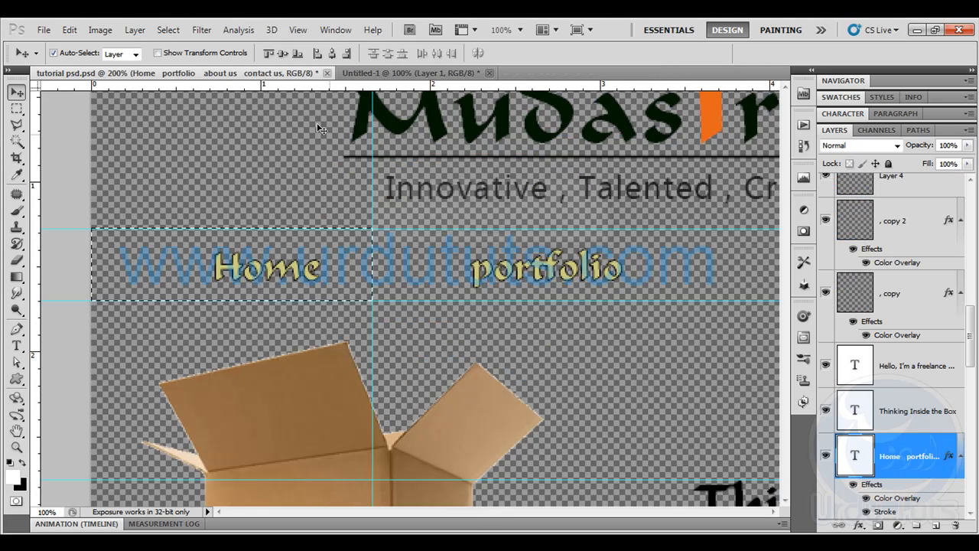
- Select the portfolio section between the guides with the Rectangular Marquee tool and add a vertical guide at its right edge
{"action": "left_click_drag", "start_coordinate": [533, 256], "coordinate": [392, 269]}
{"action": "left_click", "coordinate": [17, 110]}
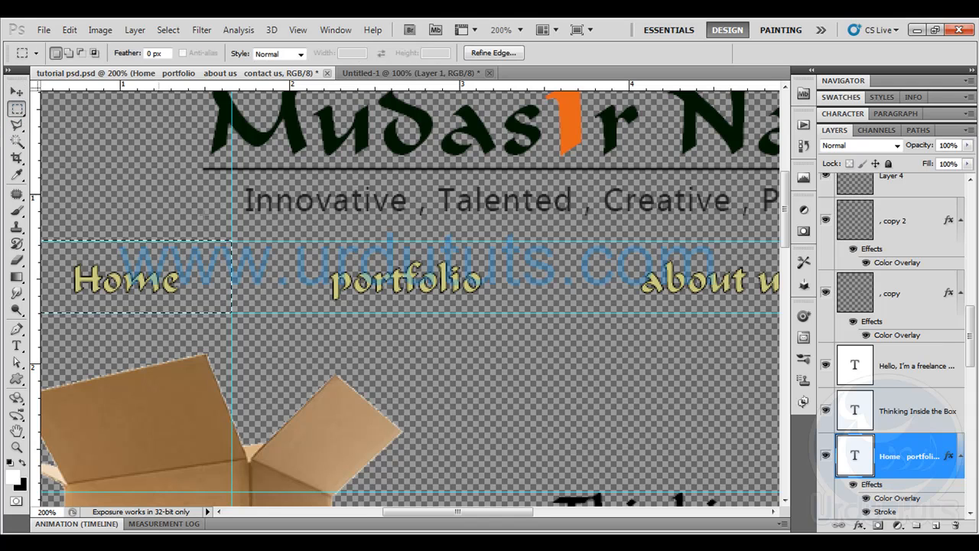
{"action": "left_click", "coordinate": [246, 243]}
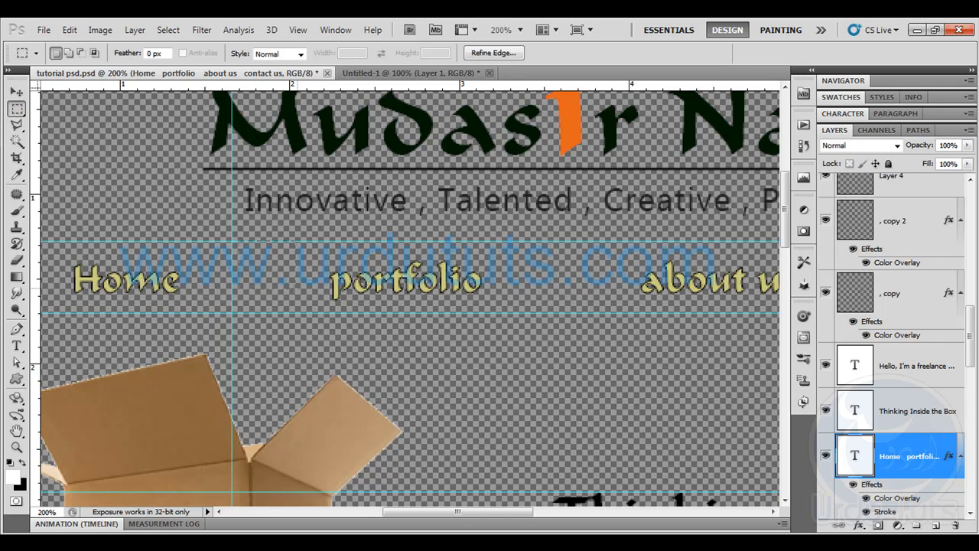
{"action": "left_click_drag", "start_coordinate": [563, 310], "coordinate": [567, 311]}
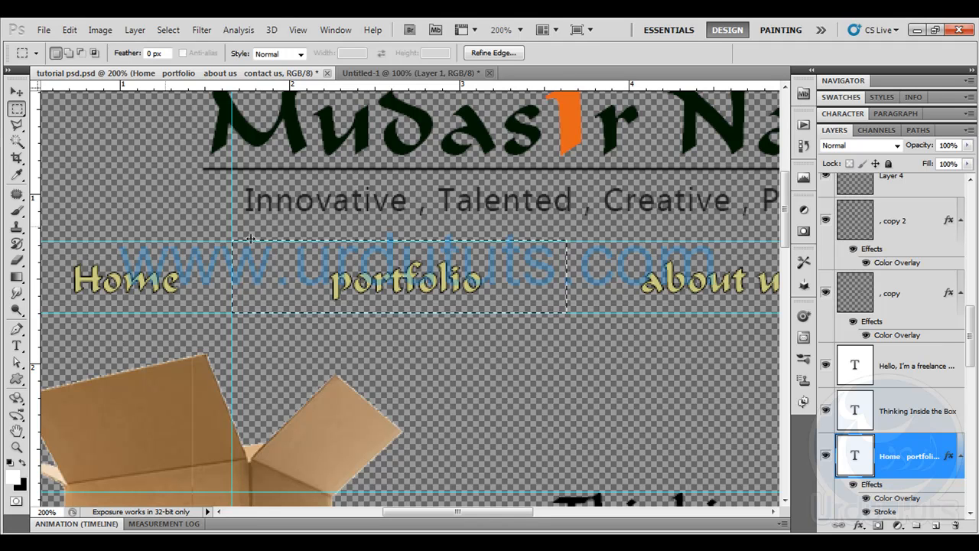
{"action": "left_click_drag", "start_coordinate": [566, 265], "coordinate": [481, 294]}
- Show the orange navigation bar's shape layer, select it and copy the portfolio section merged
{"action": "scroll", "coordinate": [914, 397], "scroll_direction": "up", "scroll_amount": 3}
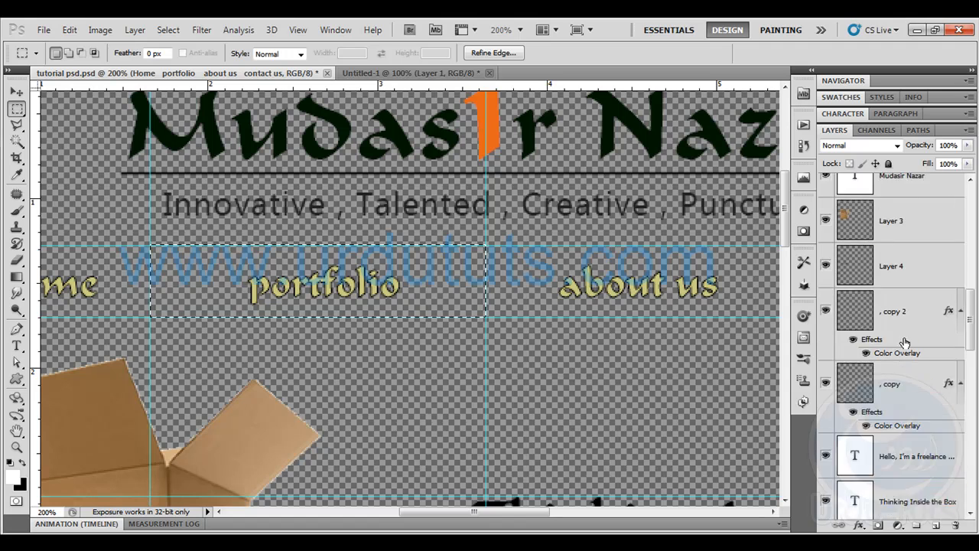
{"action": "scroll", "coordinate": [903, 344], "scroll_direction": "down", "scroll_amount": 5}
{"action": "left_click", "coordinate": [825, 456]}
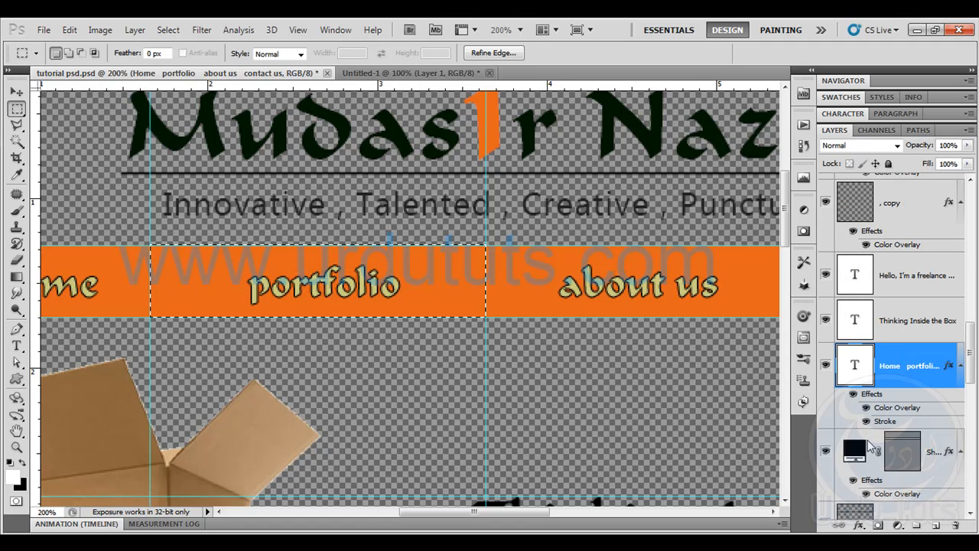
{"action": "left_click", "coordinate": [872, 455]}
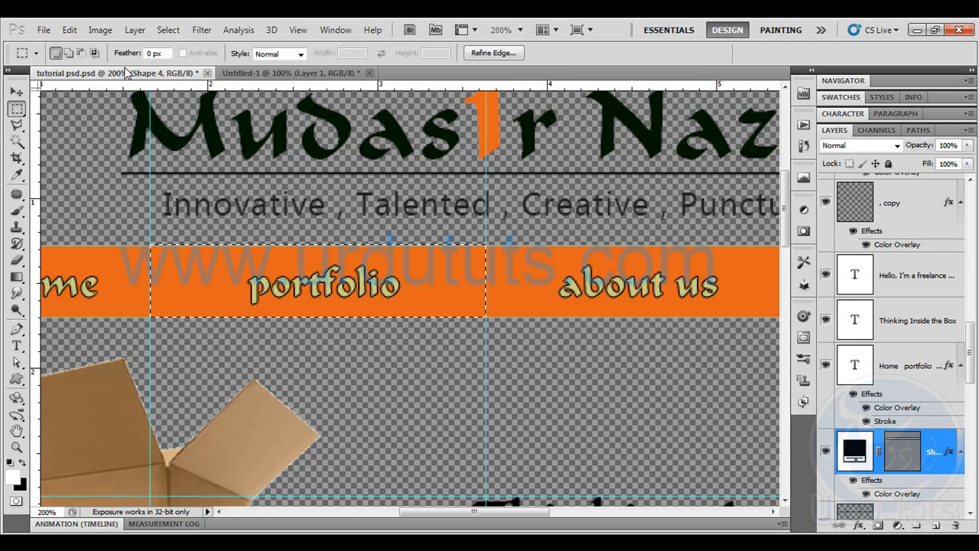
{"action": "left_click", "coordinate": [69, 30]}
{"action": "left_click", "coordinate": [123, 135]}
- Hide the orange bar layer again and create a new document at the size of the copied portfolio section
{"action": "left_click", "coordinate": [825, 452]}
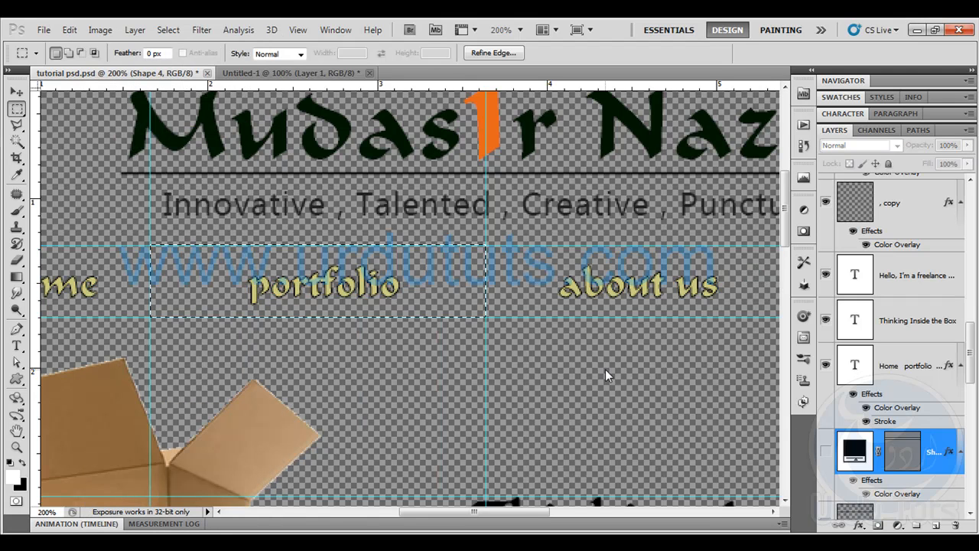
{"action": "key", "text": "ctrl+n"}
{"action": "key", "text": "Return"}
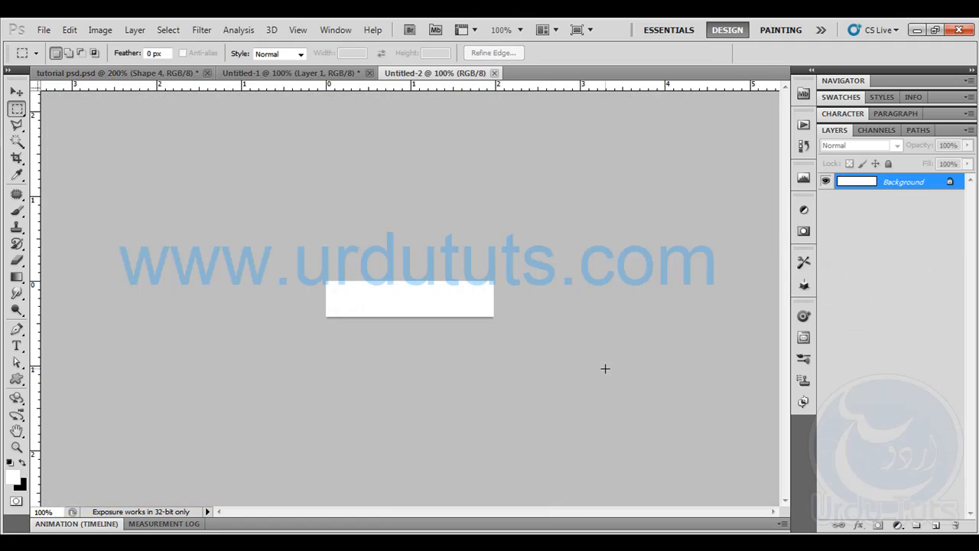
- Copy the bare portfolio text merged from the layout, paste it into Untitled-2 and hide the white Background layer
{"action": "left_click", "coordinate": [86, 74]}
{"action": "left_click", "coordinate": [70, 29]}
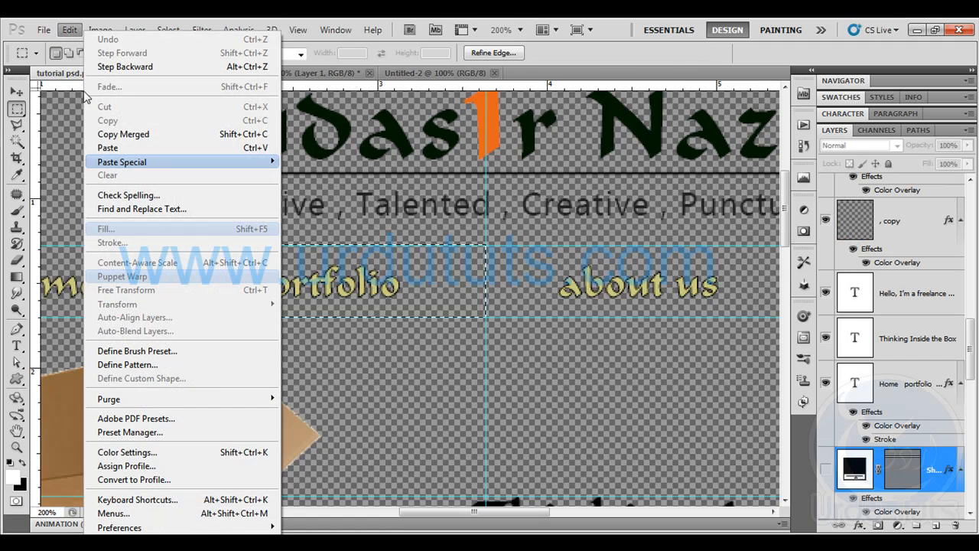
{"action": "left_click", "coordinate": [107, 136]}
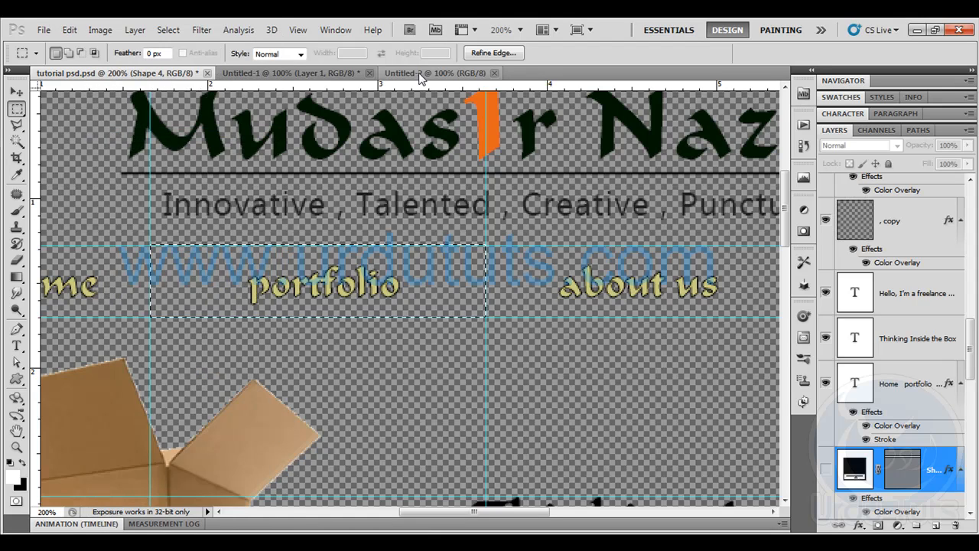
{"action": "left_click", "coordinate": [420, 73]}
{"action": "key", "text": "ctrl+v"}
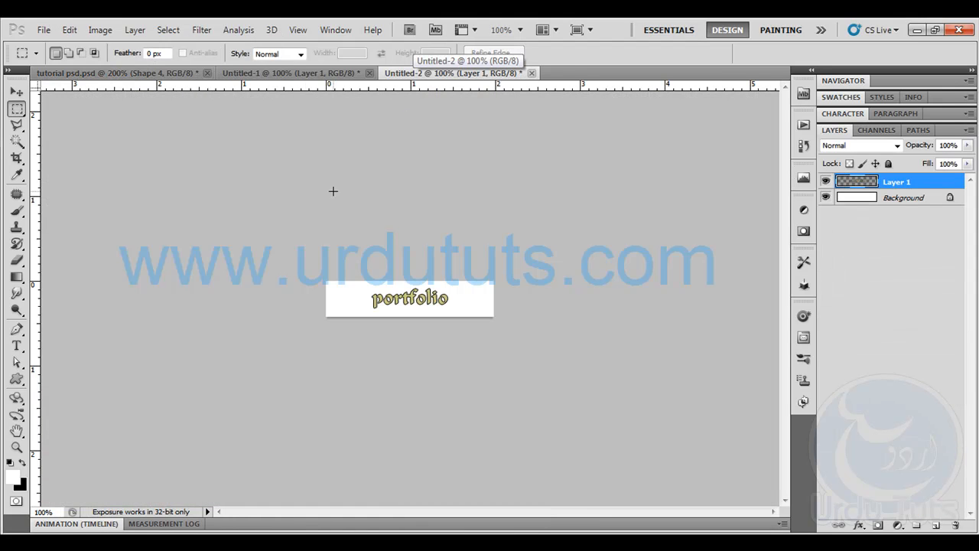
{"action": "left_click", "coordinate": [826, 199]}
- Export the portfolio button for the web as a transparent PNG-24 named pro in the images folder
{"action": "left_click", "coordinate": [43, 30]}
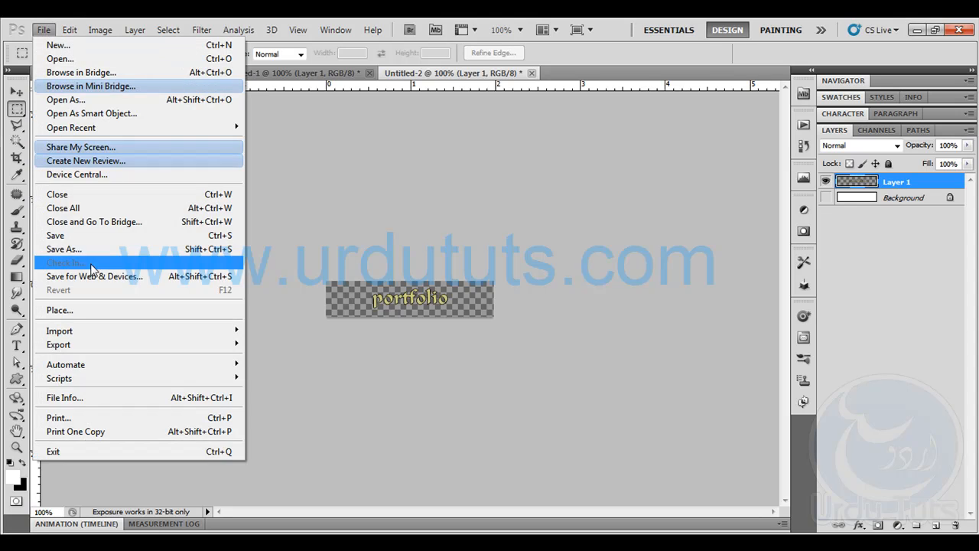
{"action": "left_click", "coordinate": [102, 276]}
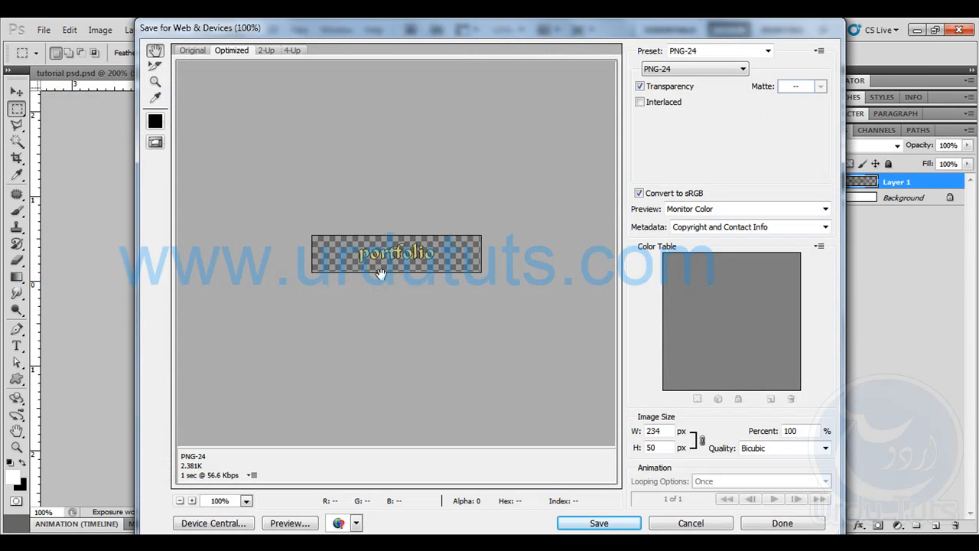
{"action": "left_click", "coordinate": [578, 528]}
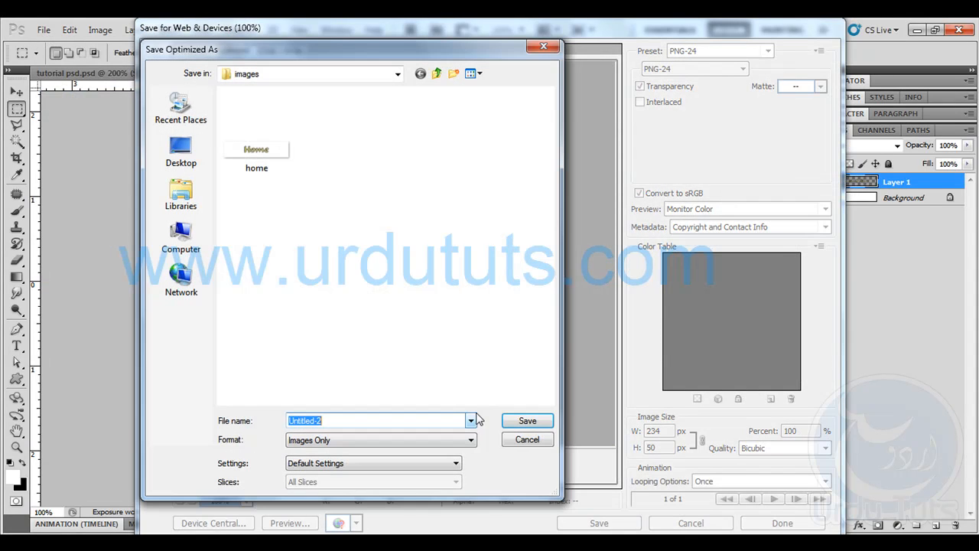
{"action": "type", "text": "pro"}
{"action": "left_click", "coordinate": [550, 419]}
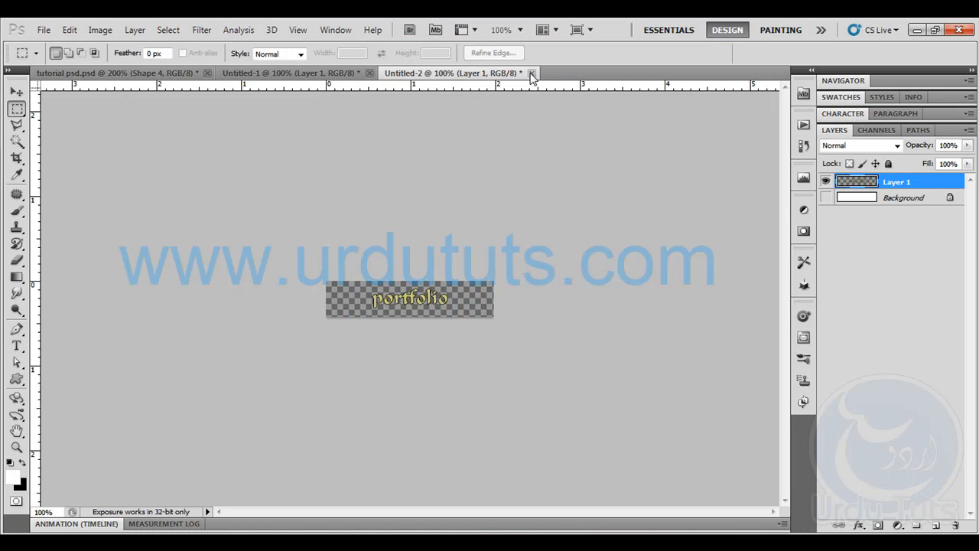
- Close the portfolio button document without saving, and frame the layout's "about us" section with a marquee selection and a vertical guide
{"action": "left_click", "coordinate": [533, 73]}
{"action": "left_click", "coordinate": [494, 227]}
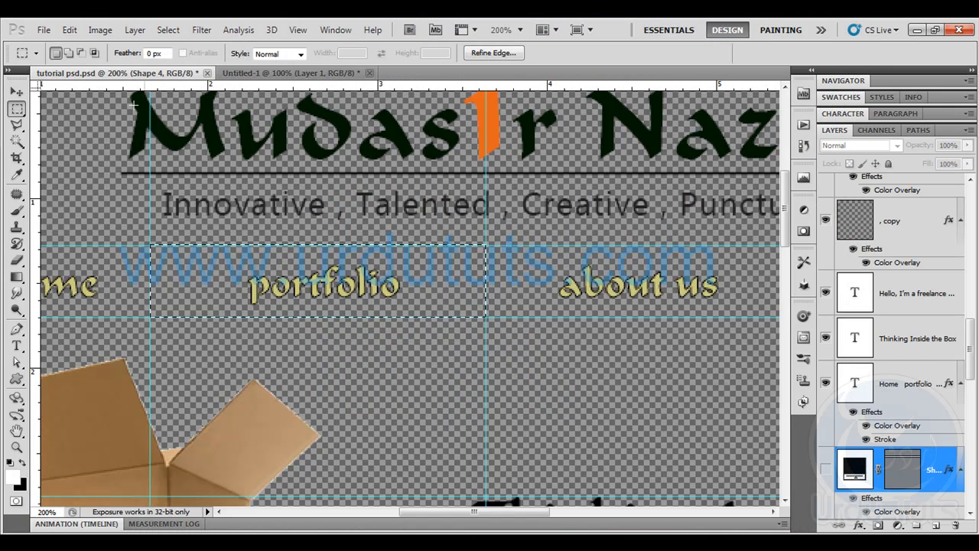
{"action": "left_click_drag", "start_coordinate": [617, 321], "coordinate": [358, 349]}
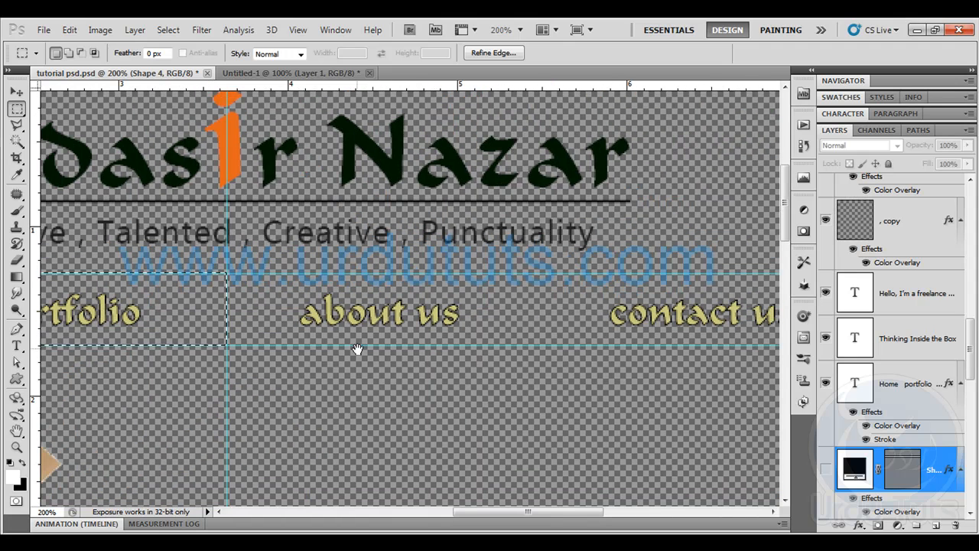
{"action": "key", "text": "ctrl+d"}
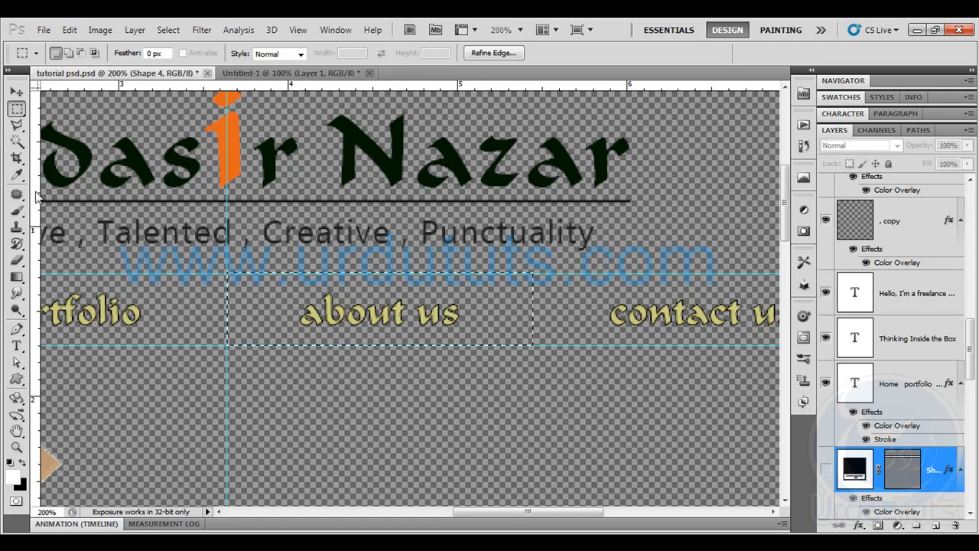
{"action": "left_click_drag", "start_coordinate": [537, 208], "coordinate": [534, 208]}
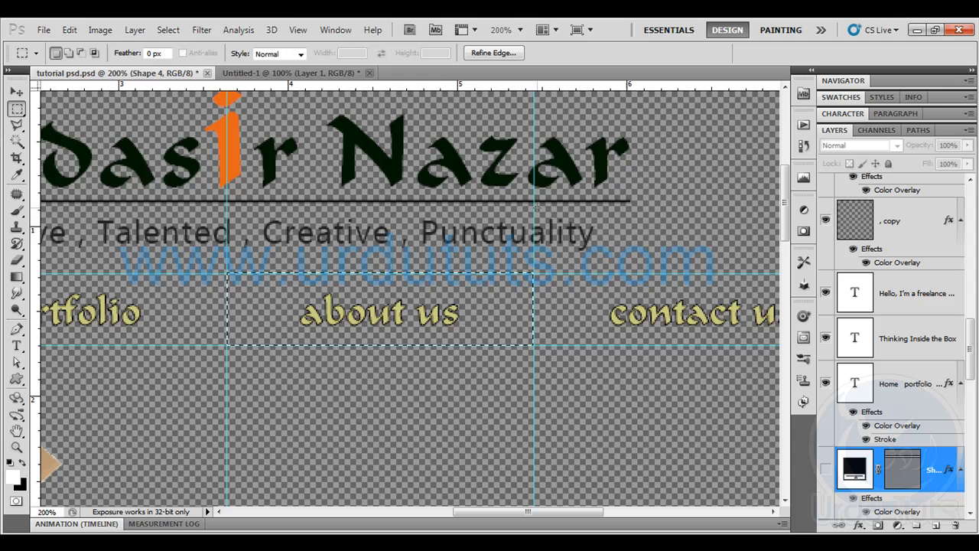
- Show the orange navigation bar layer, copy the selected "about us" section merged and create a new document at its size
{"action": "left_click", "coordinate": [822, 473]}
{"action": "left_click", "coordinate": [70, 30]}
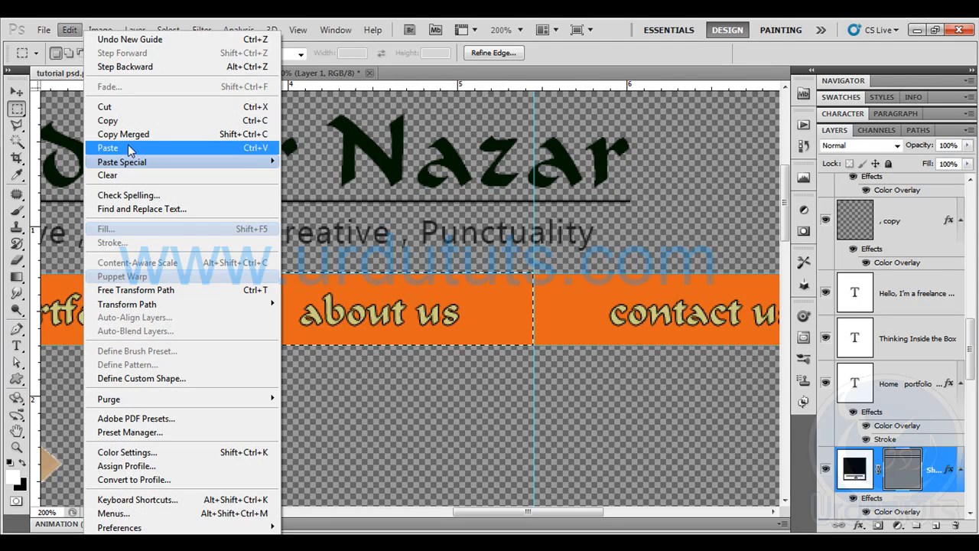
{"action": "left_click", "coordinate": [137, 133]}
{"action": "key", "text": "ctrl+d"}
{"action": "key", "text": "ctrl+n"}
{"action": "key", "text": "Escape"}
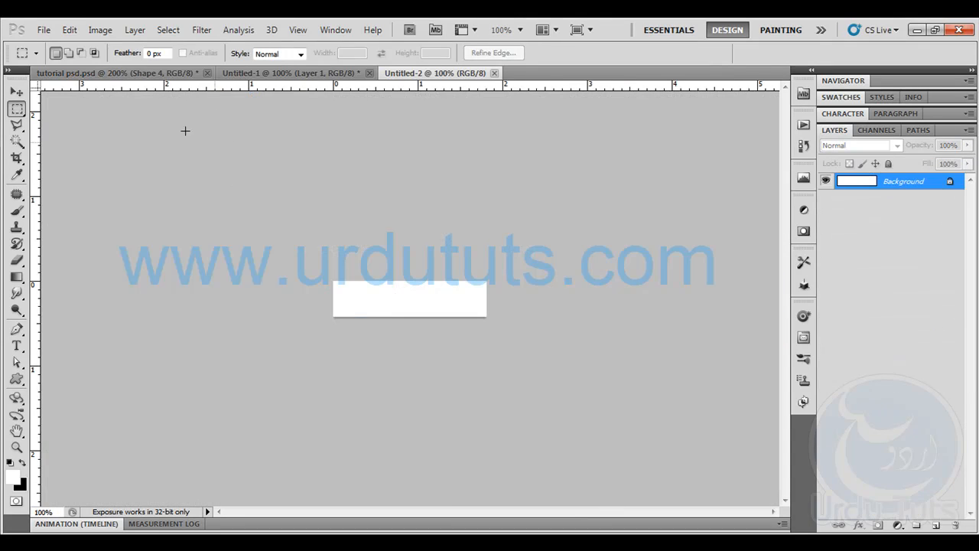
- Copy the bare "about us" text merged with the orange bar hidden, paste it into Untitled-2 and hide the white Background layer
{"action": "left_click", "coordinate": [145, 73]}
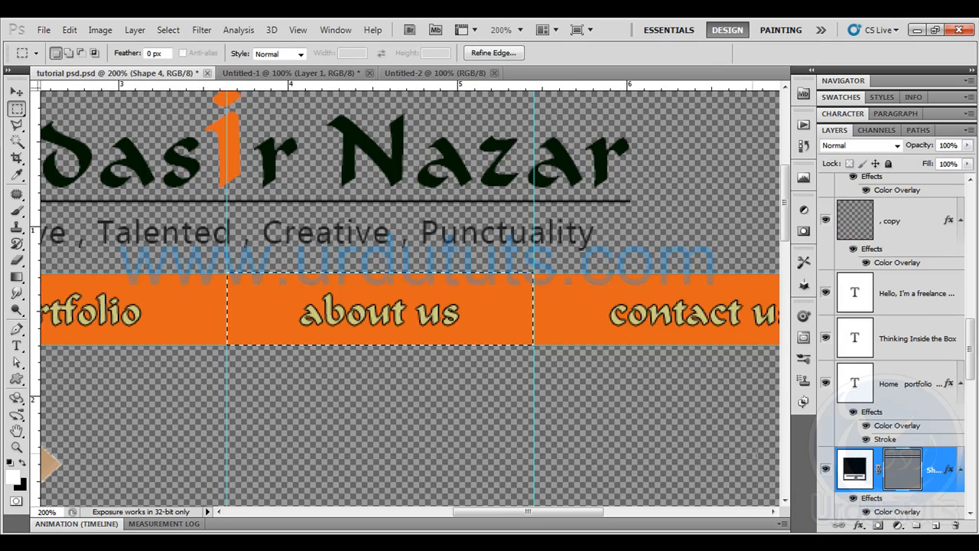
{"action": "left_click", "coordinate": [826, 469]}
{"action": "left_click", "coordinate": [69, 30]}
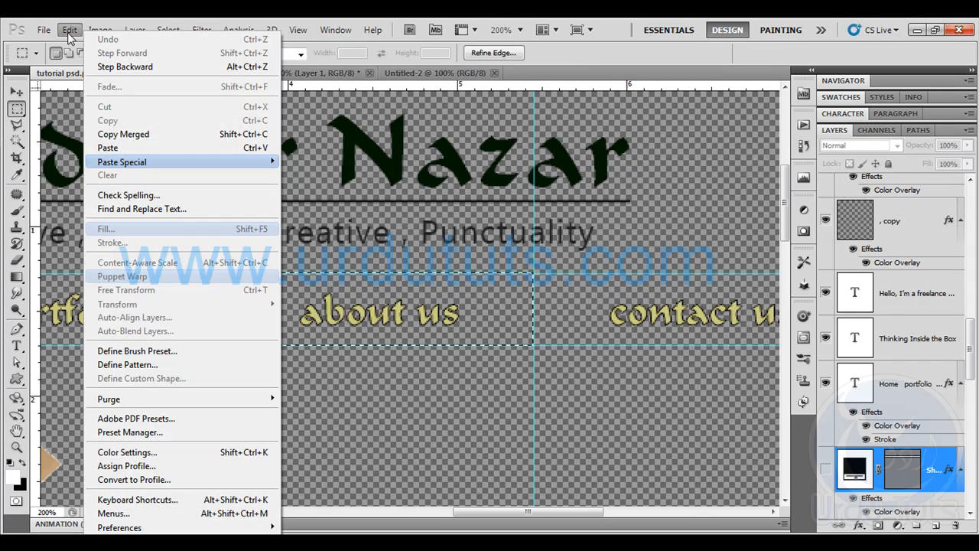
{"action": "left_click", "coordinate": [111, 135]}
{"action": "left_click", "coordinate": [447, 72]}
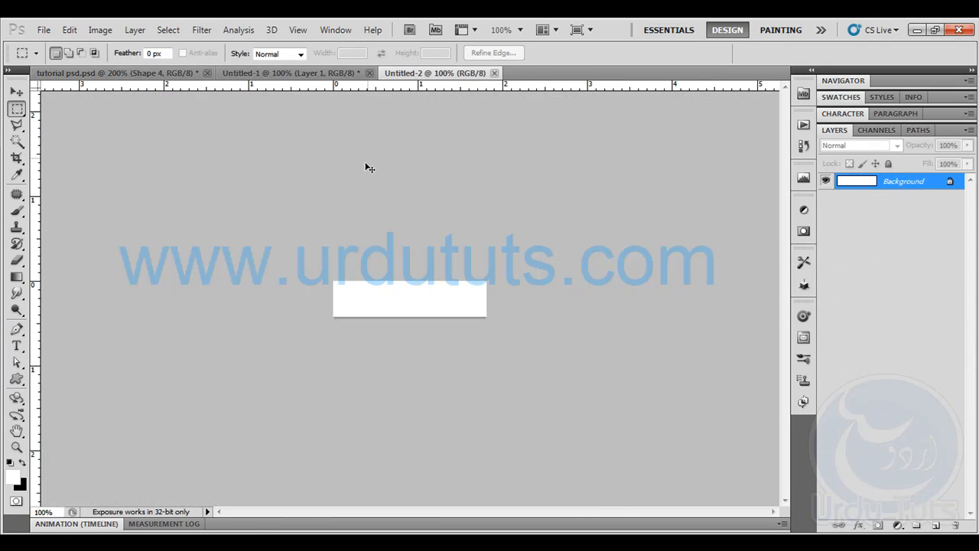
{"action": "key", "text": "ctrl+v"}
{"action": "left_click", "coordinate": [826, 197]}
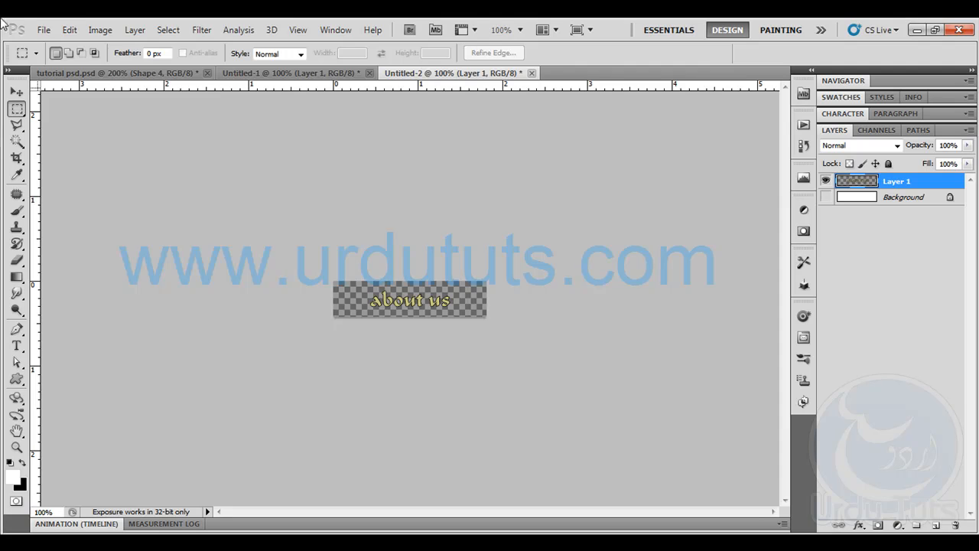
- Export the "about us" button for the web as a transparent PNG-24 named aboutus in the images folder
{"action": "left_click", "coordinate": [43, 31]}
{"action": "left_click", "coordinate": [107, 273]}
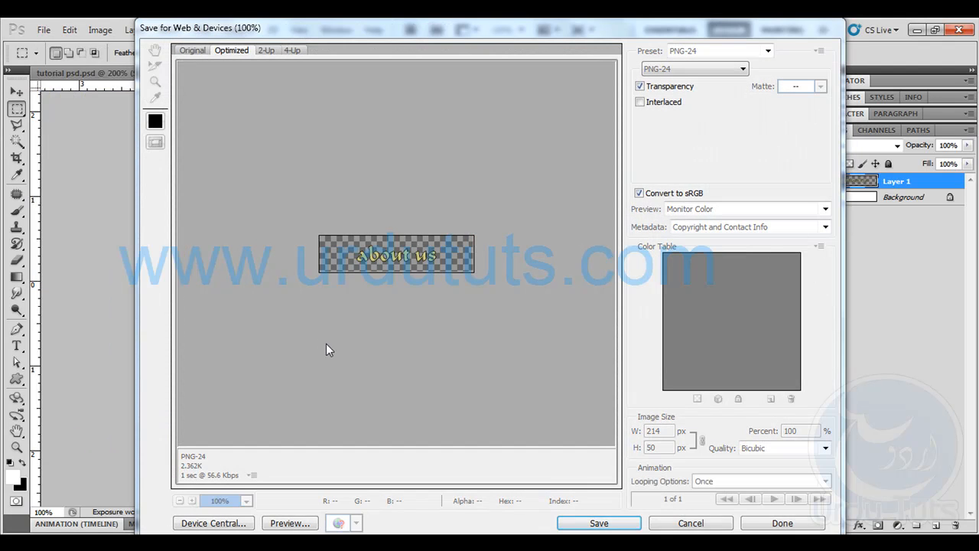
{"action": "key", "text": "Return"}
{"action": "type", "text": "aboutus"}
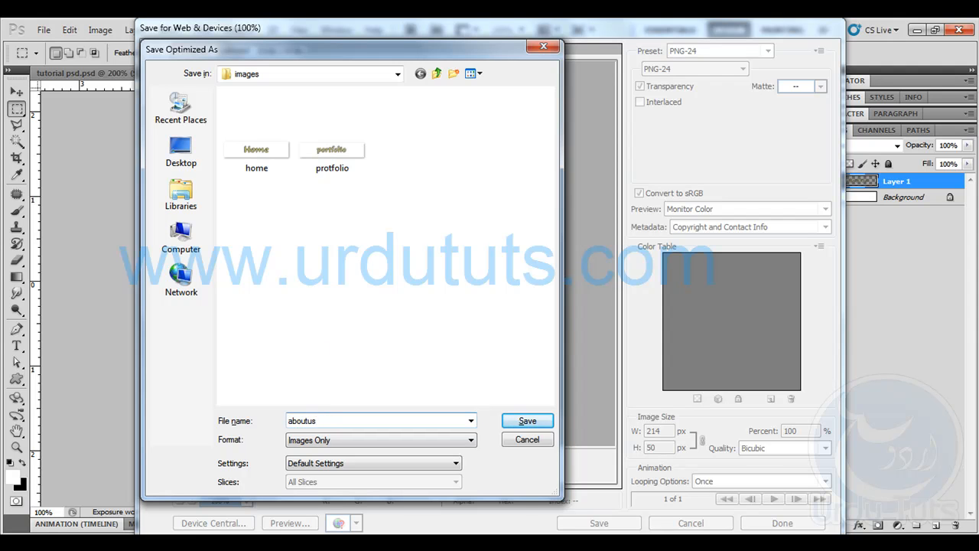
{"action": "left_click", "coordinate": [521, 426]}
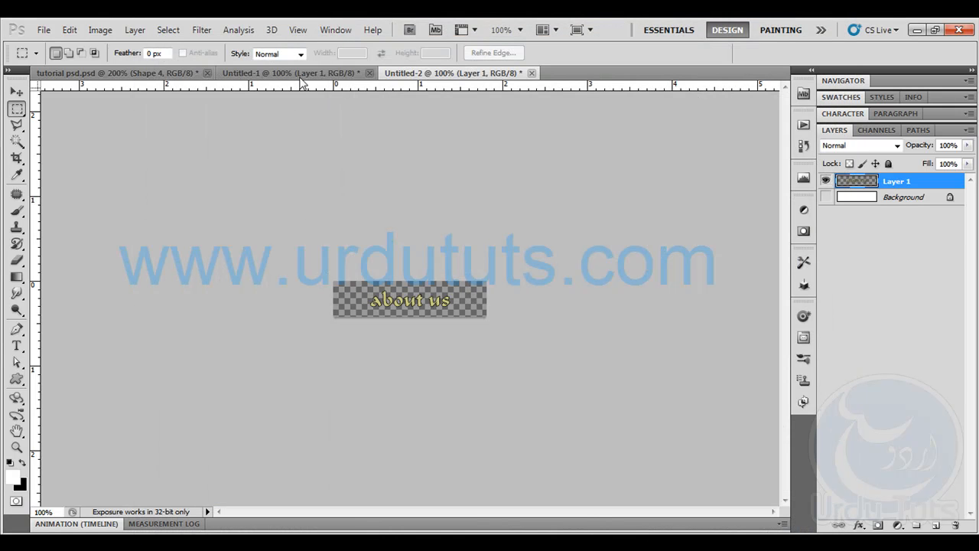
- Return to tutorial psd.psd and marquee-select the "contact us" section between the guides and the canvas edge
{"action": "left_click", "coordinate": [131, 72]}
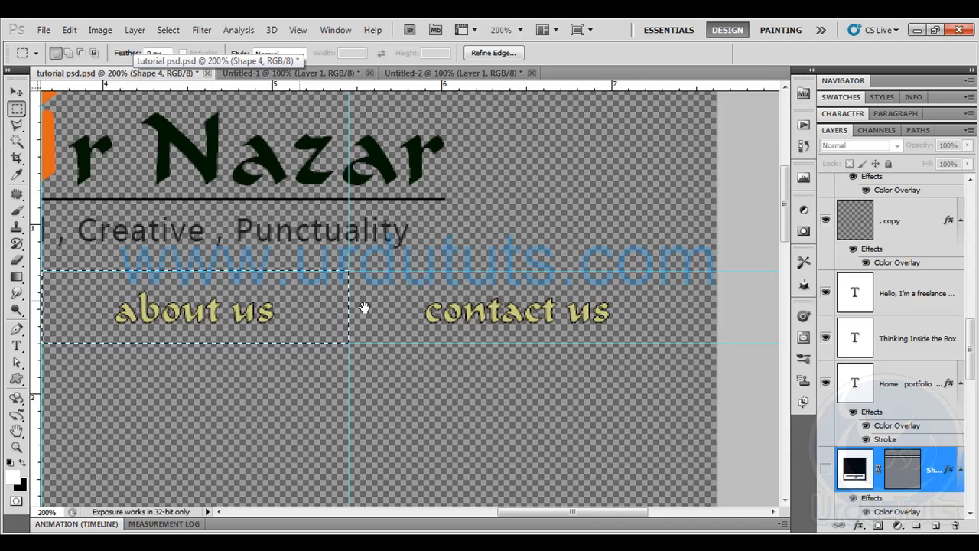
{"action": "left_click_drag", "start_coordinate": [611, 310], "coordinate": [290, 299]}
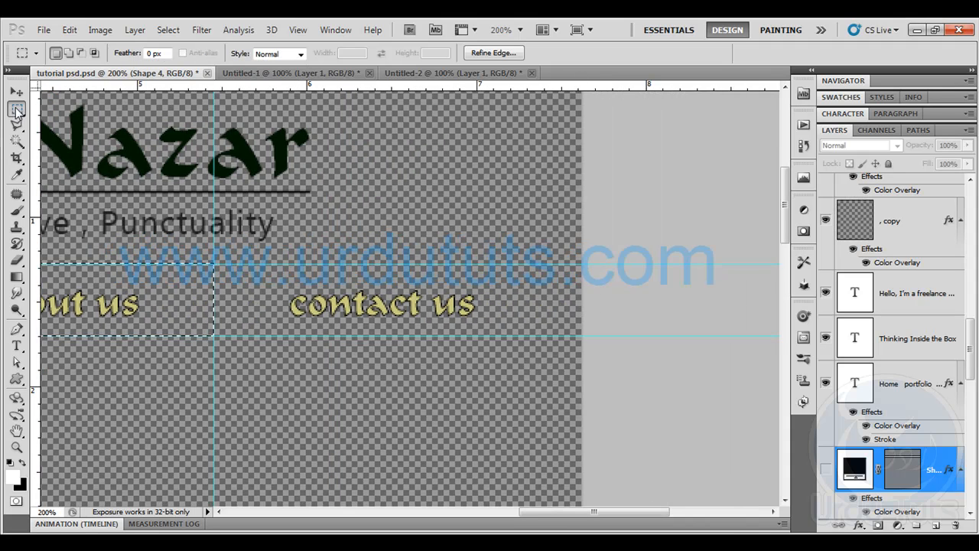
{"action": "left_click", "coordinate": [237, 314]}
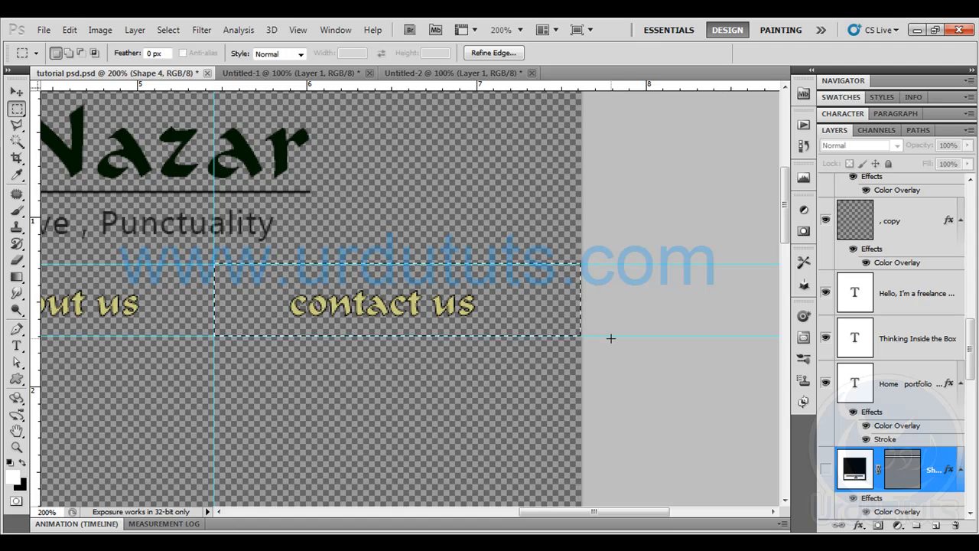
- Show the orange bar layer, copy the "contact us" section merged and create a new document at its size
{"action": "left_click", "coordinate": [825, 469]}
{"action": "left_click", "coordinate": [44, 30]}
{"action": "mouse_move", "coordinate": [69, 30]}
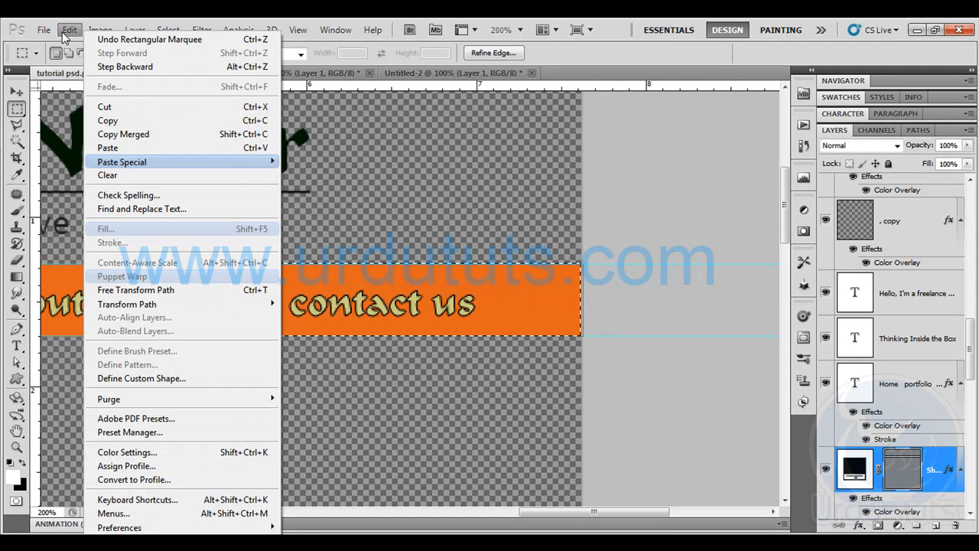
{"action": "left_click", "coordinate": [123, 133]}
{"action": "key", "text": "ctrl+n"}
{"action": "key", "text": "Return"}
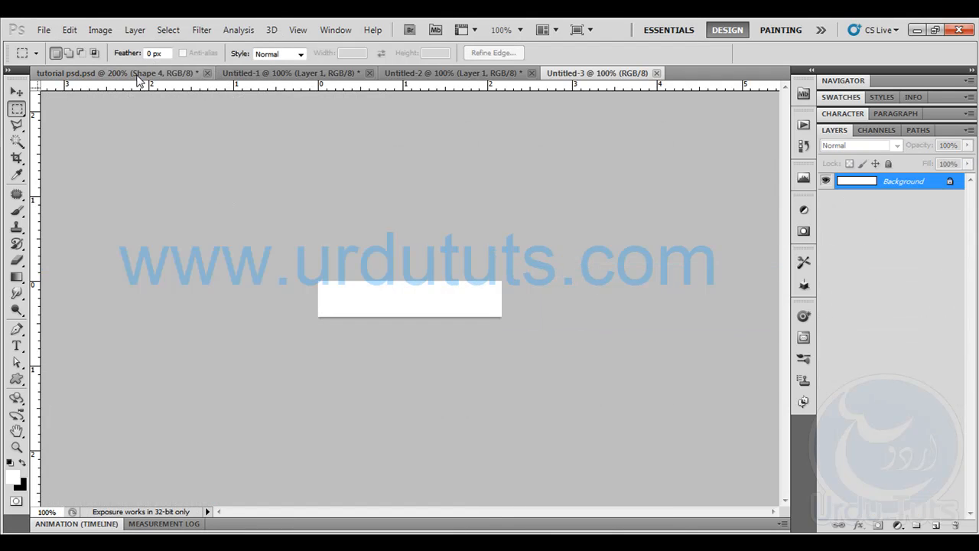
- Copy the bare "contact us" text merged with the orange bar hidden, paste it into Untitled-3 and hide the white Background layer
{"action": "left_click", "coordinate": [140, 74]}
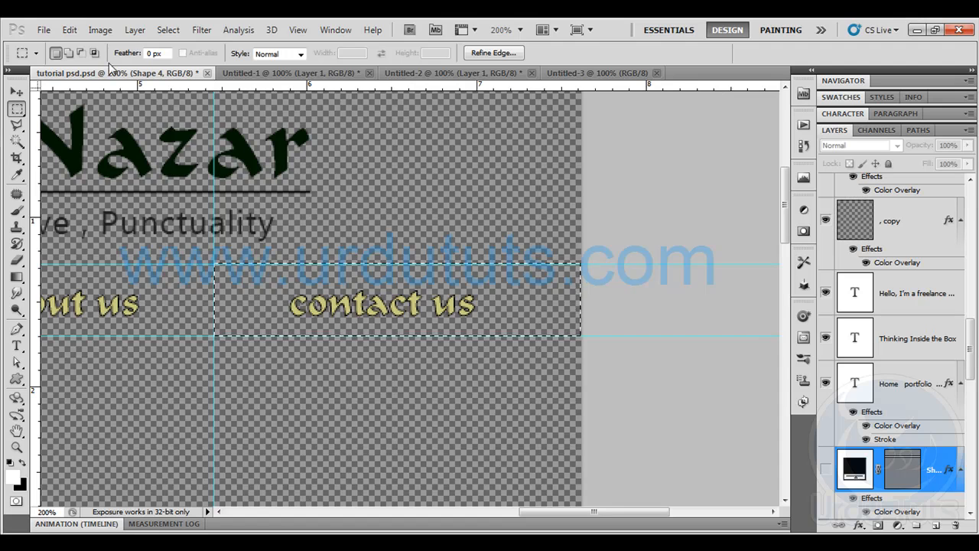
{"action": "left_click", "coordinate": [69, 30]}
{"action": "left_click", "coordinate": [124, 135]}
{"action": "left_click", "coordinate": [549, 75]}
{"action": "key", "text": "ctrl+v"}
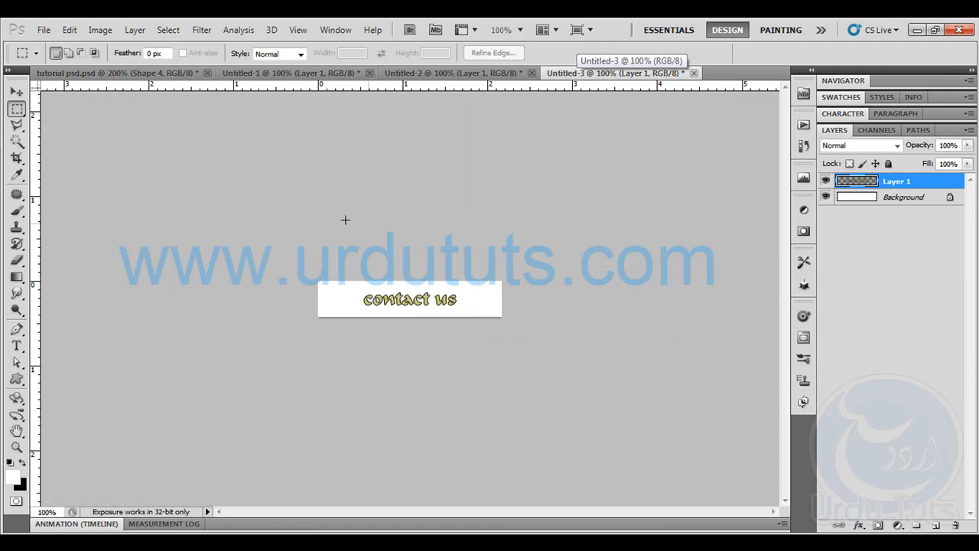
{"action": "left_click", "coordinate": [44, 29]}
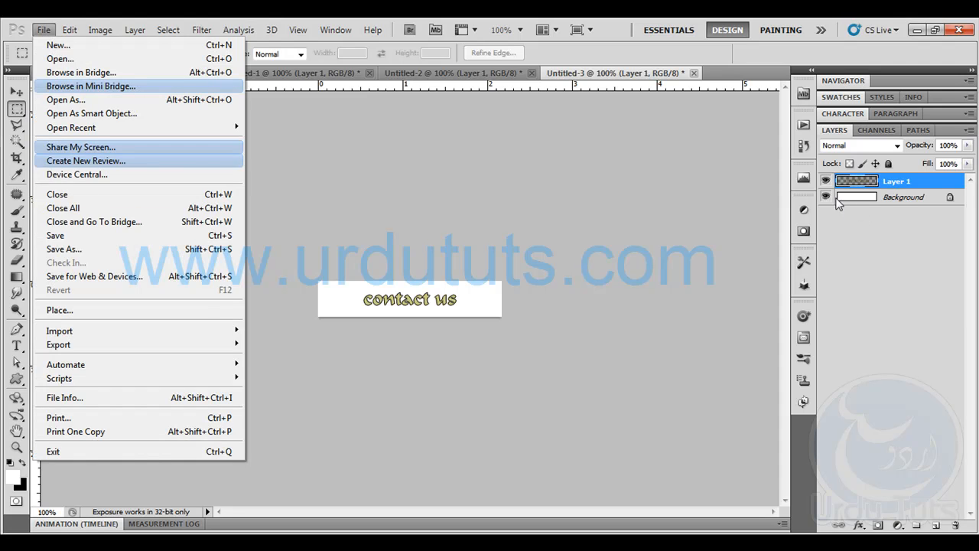
{"action": "left_click", "coordinate": [826, 197]}
{"action": "left_click", "coordinate": [826, 197]}
- Export the "contact us" button for the web as a transparent PNG-24 named contactus in the images folder
{"action": "left_click", "coordinate": [44, 29]}
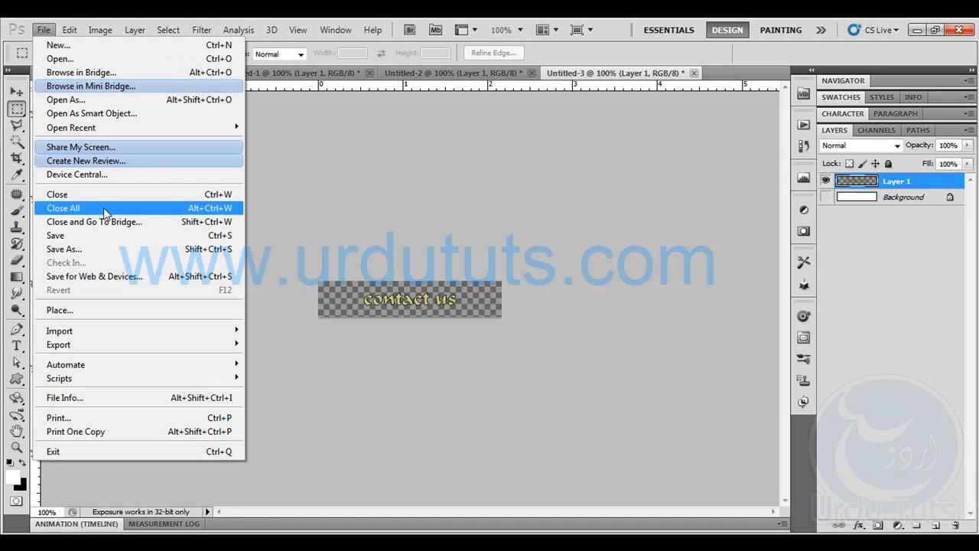
{"action": "left_click", "coordinate": [122, 279]}
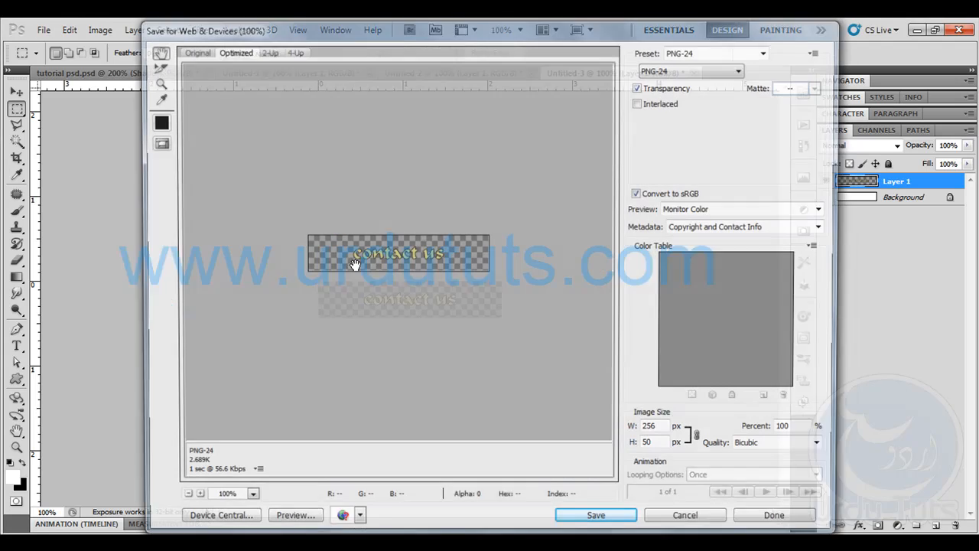
{"action": "left_click", "coordinate": [595, 522]}
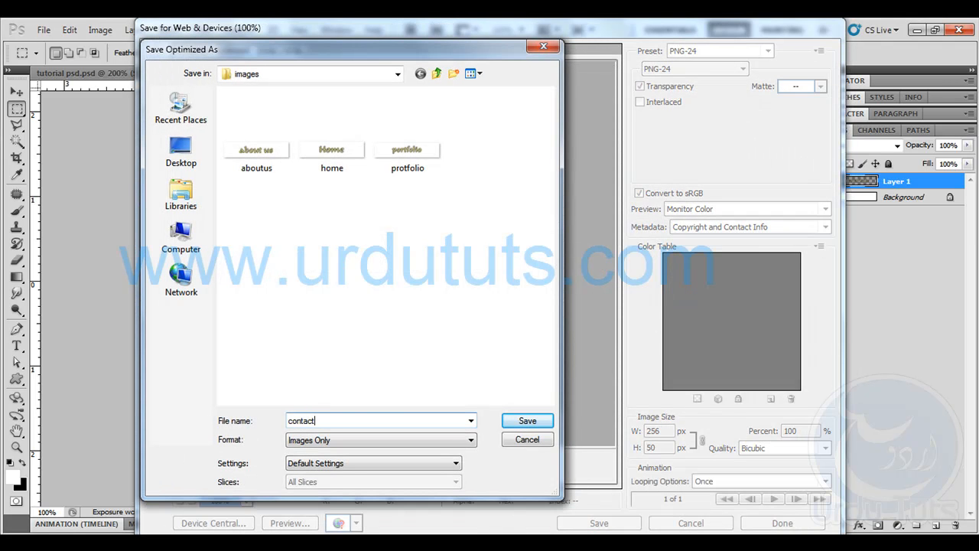
{"action": "key", "text": "Return"}
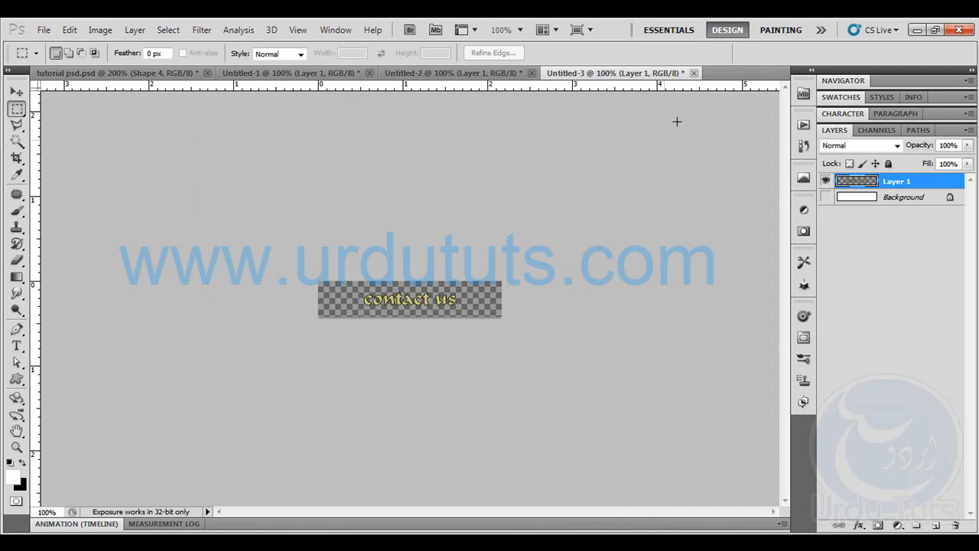
- Close the Untitled-3 and Untitled-2 button documents without saving them
{"action": "left_click", "coordinate": [693, 73]}
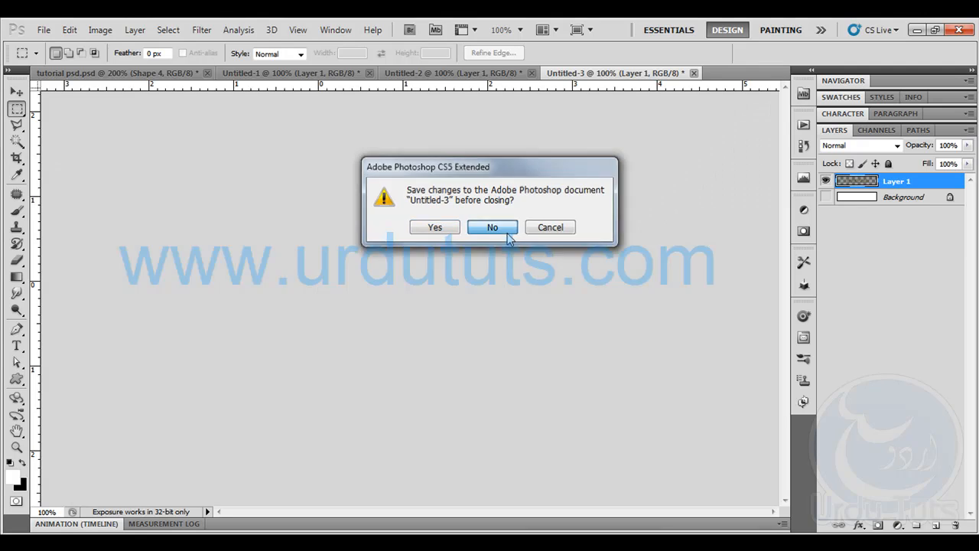
{"action": "left_click", "coordinate": [493, 225]}
{"action": "left_click", "coordinate": [531, 73]}
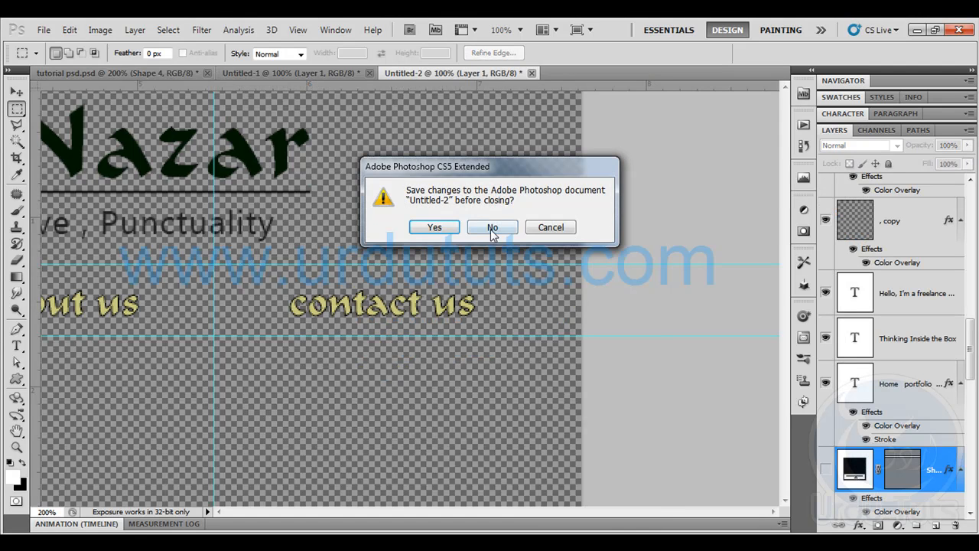
{"action": "left_click", "coordinate": [496, 225]}
- Show the orange navigation bar layer again and sample its colour with the foreground colour picker
{"action": "left_click", "coordinate": [119, 537]}
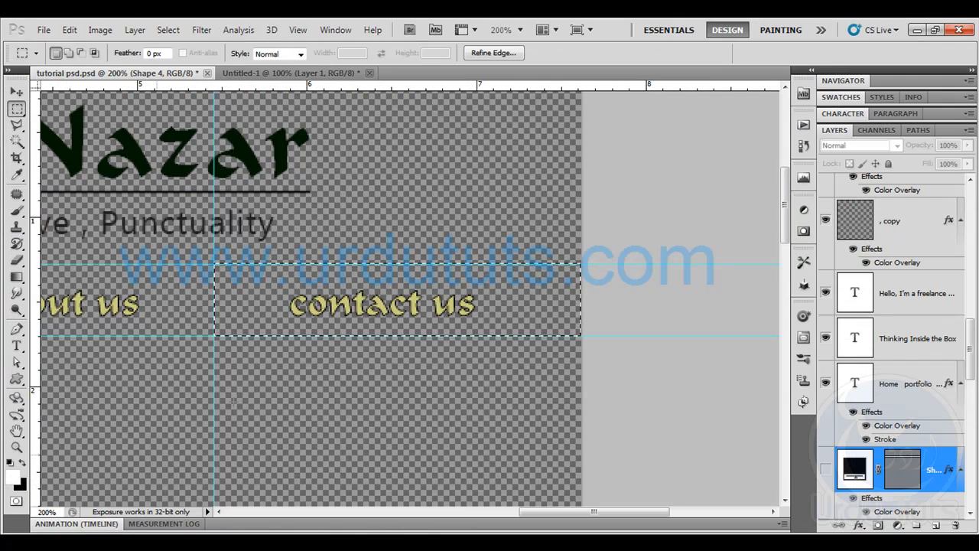
{"action": "key", "text": "ctrl+z"}
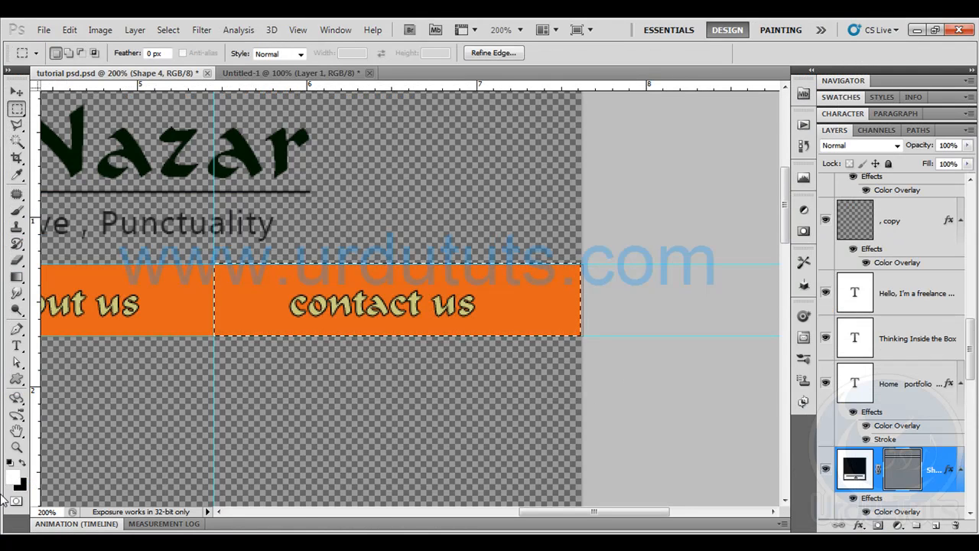
{"action": "left_click", "coordinate": [13, 475]}
{"action": "left_click", "coordinate": [240, 291]}
{"action": "left_click", "coordinate": [857, 370]}
{"action": "left_click", "coordinate": [917, 182]}
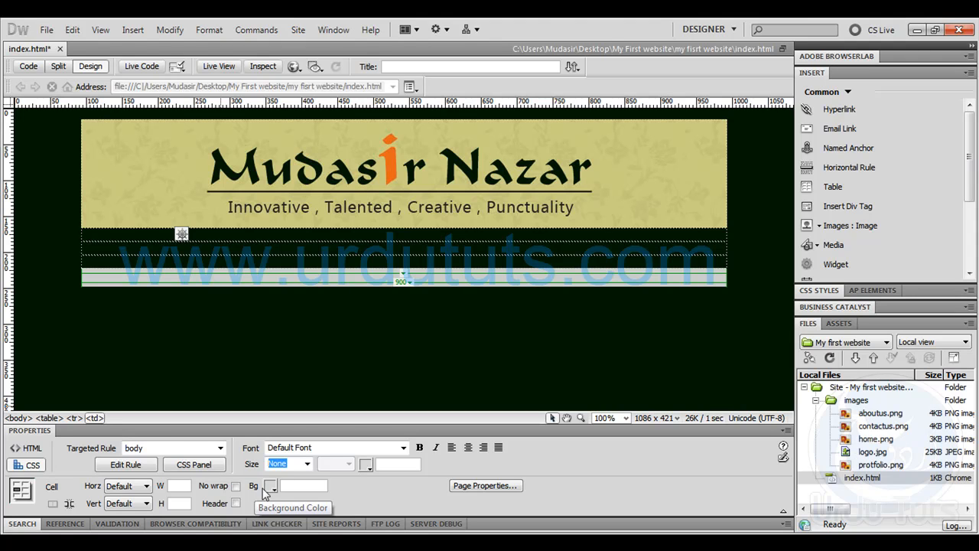
- In Dreamweaver, set the background colour of the table cell directly below the banner to #e56619
{"action": "left_click", "coordinate": [292, 487]}
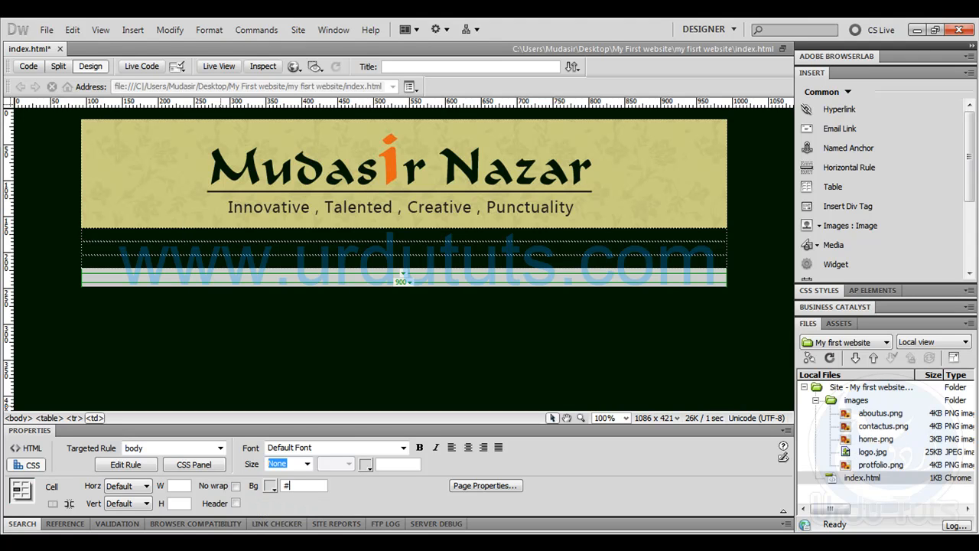
{"action": "type", "text": "#e56619"}
{"action": "key", "text": "Return"}
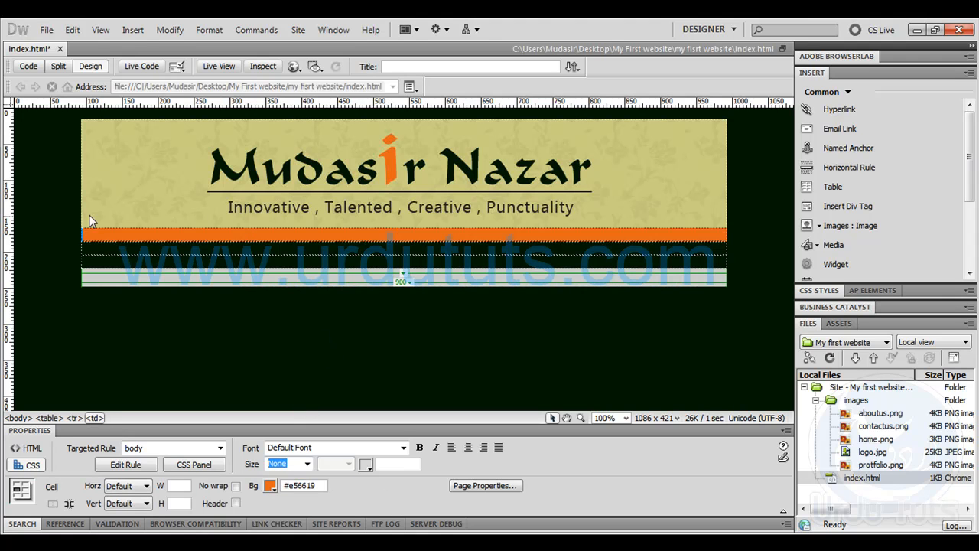
- Insert home.png from the images folder into the orange table cell without alternate text
{"action": "left_click", "coordinate": [849, 225]}
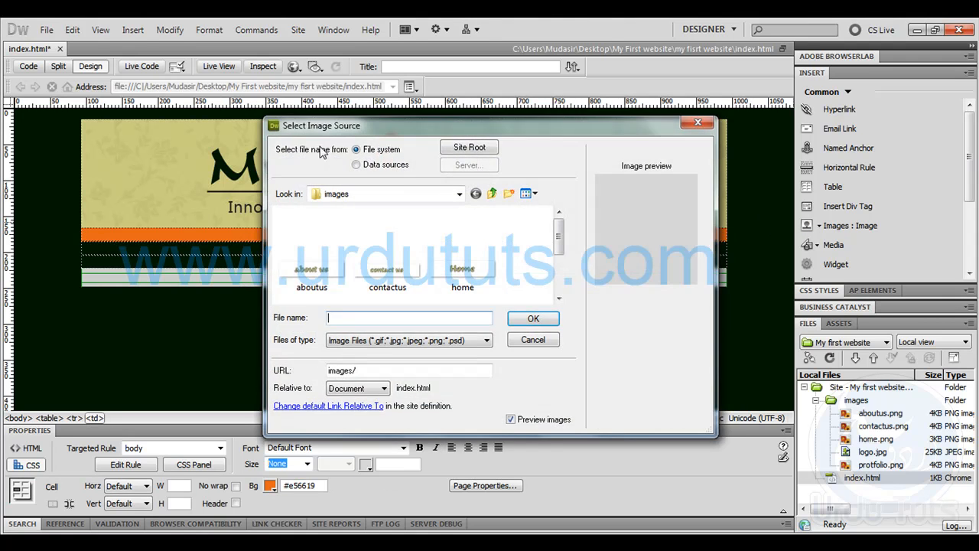
{"action": "left_click_drag", "start_coordinate": [562, 224], "coordinate": [565, 238]}
{"action": "double_click", "coordinate": [466, 233]}
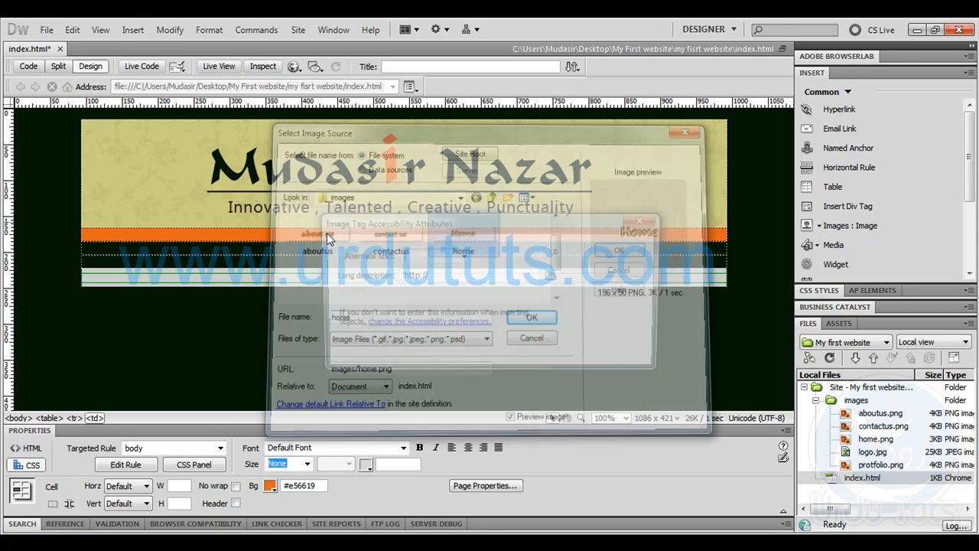
{"action": "left_click", "coordinate": [621, 252]}
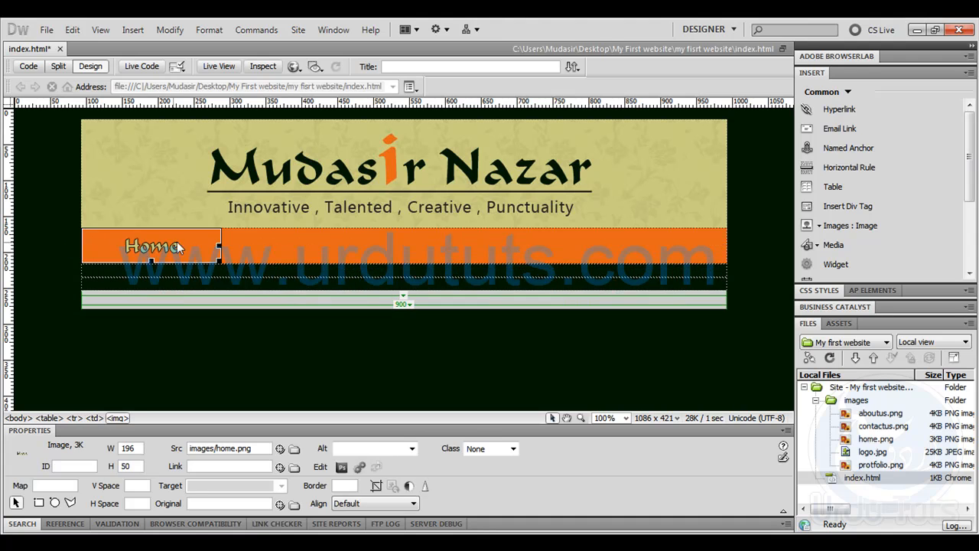
- Insert protfolio.png from the images folder after the Home button in the orange cell, without alternate text
{"action": "left_click", "coordinate": [813, 227]}
{"action": "left_click_drag", "start_coordinate": [558, 235], "coordinate": [558, 272]}
{"action": "double_click", "coordinate": [385, 277]}
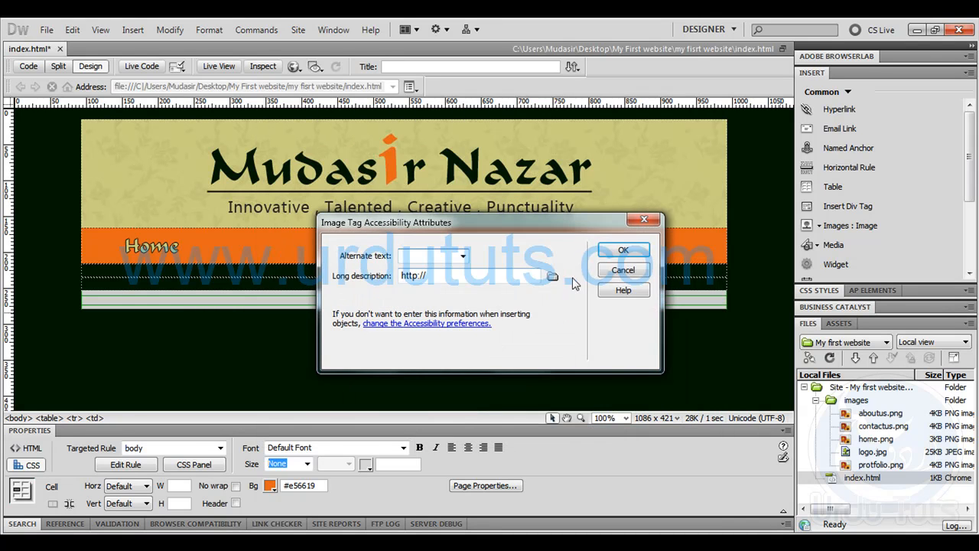
{"action": "left_click", "coordinate": [621, 253]}
- Insert aboutus.png from the images folder after the portfolio button, without alternate text
{"action": "left_click", "coordinate": [440, 240]}
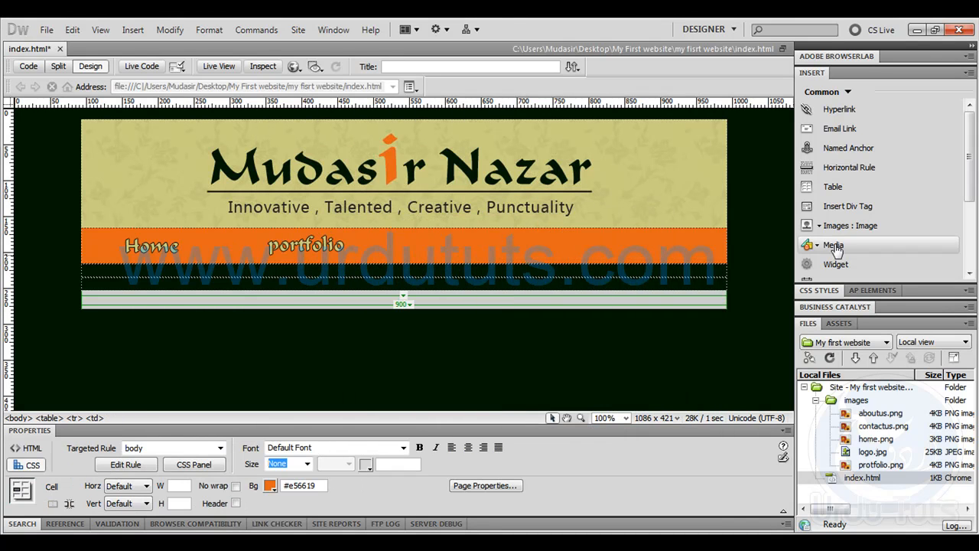
{"action": "left_click", "coordinate": [809, 232]}
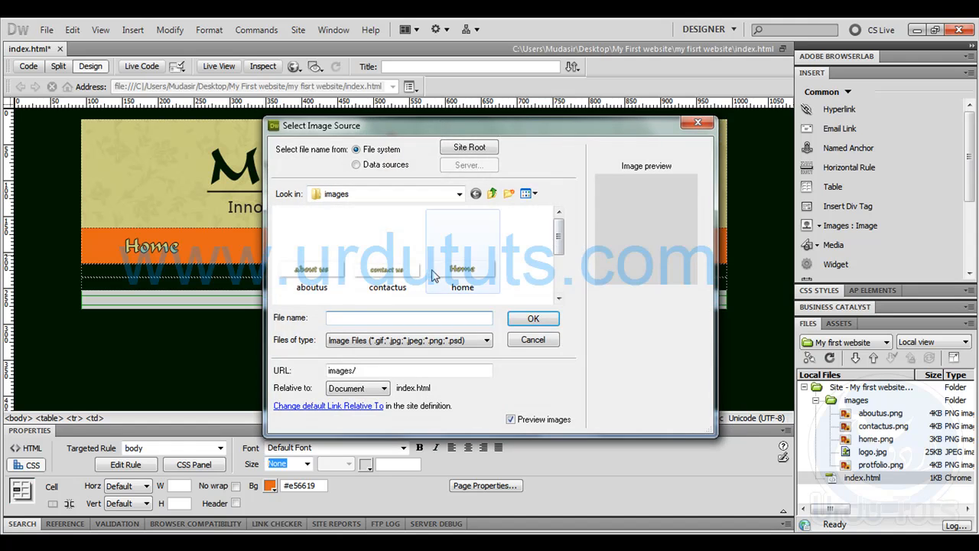
{"action": "double_click", "coordinate": [343, 263]}
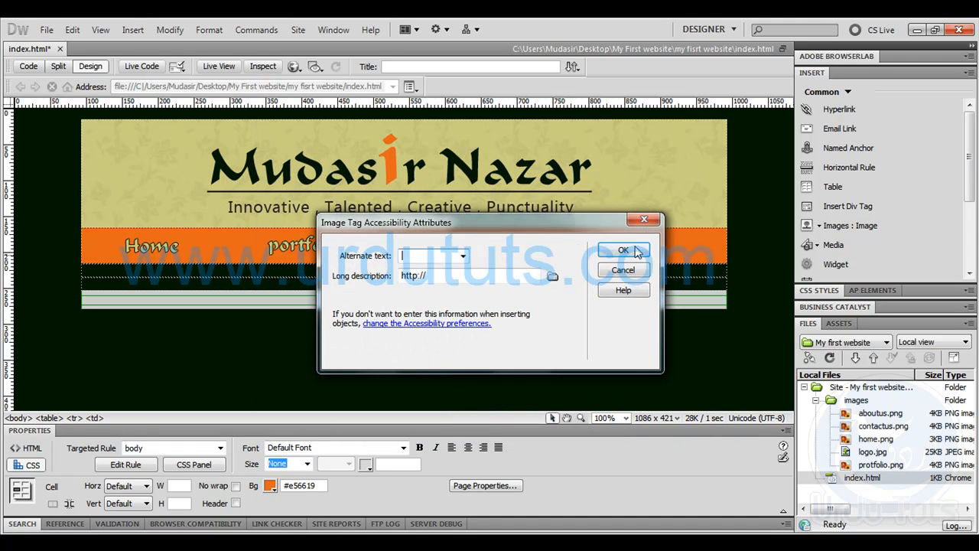
{"action": "left_click", "coordinate": [620, 250]}
- Insert contactus.png from the images folder after the about us button, without alternate text
{"action": "left_click", "coordinate": [650, 246]}
{"action": "left_click", "coordinate": [809, 226]}
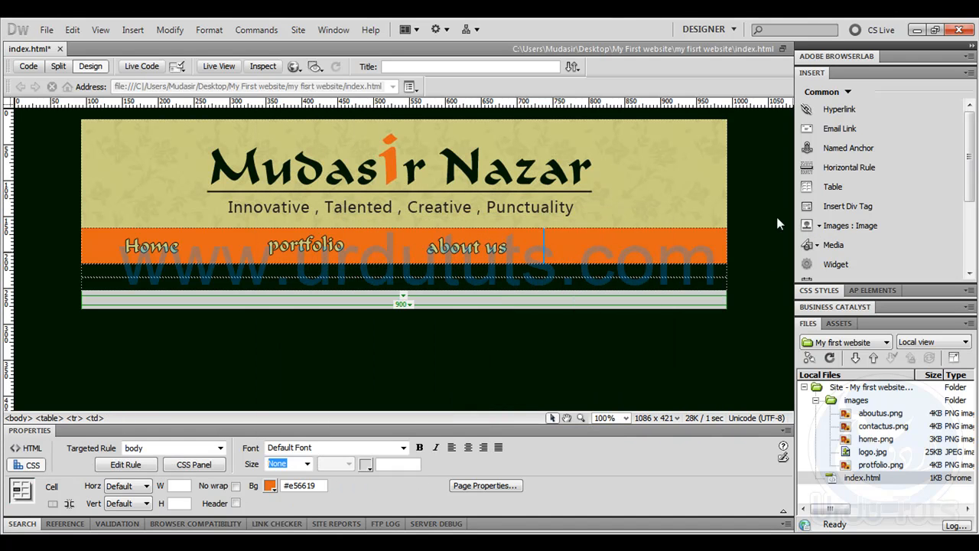
{"action": "double_click", "coordinate": [395, 267]}
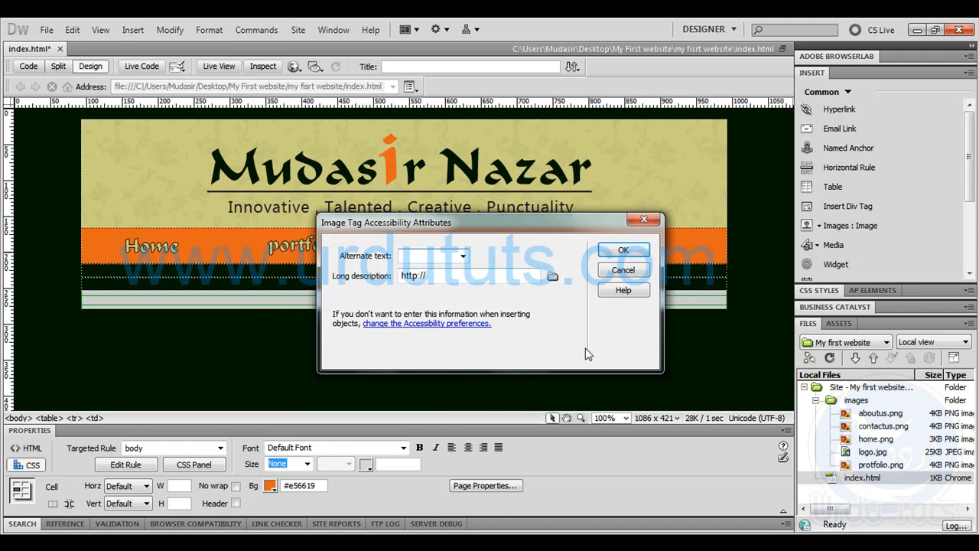
{"action": "left_click", "coordinate": [624, 251]}
{"action": "left_click", "coordinate": [528, 364]}
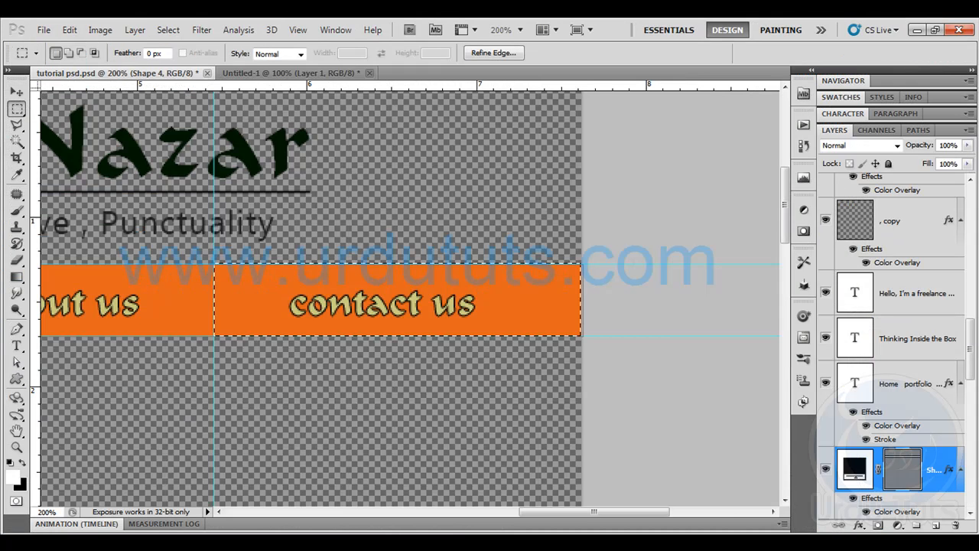
- In the Photoshop layout, clear the selection, hide the guides, and show the header shape and Background layers
{"action": "key", "text": "ctrl+0"}
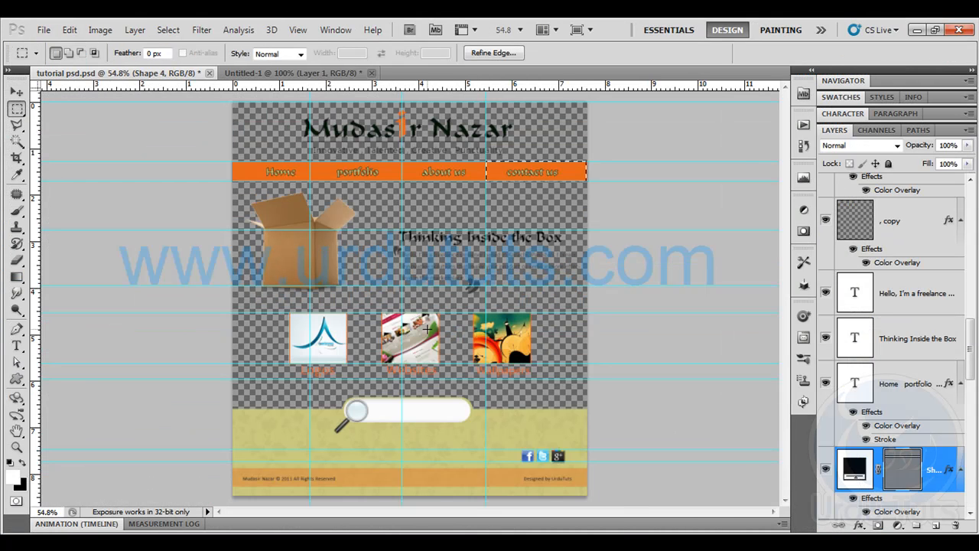
{"action": "key", "text": "ctrl+d"}
{"action": "key", "text": "ctrl+semicolon"}
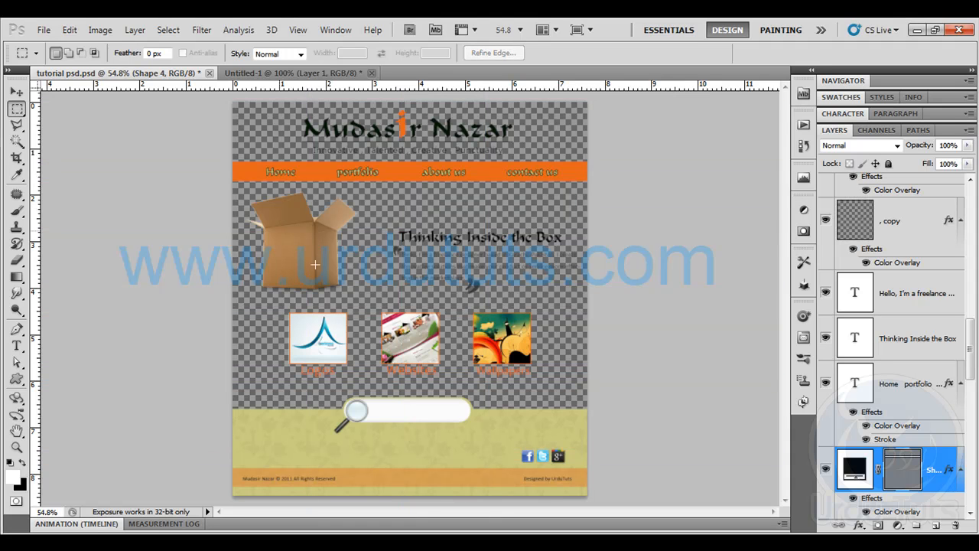
{"action": "scroll", "coordinate": [921, 457], "scroll_direction": "down", "scroll_amount": 10}
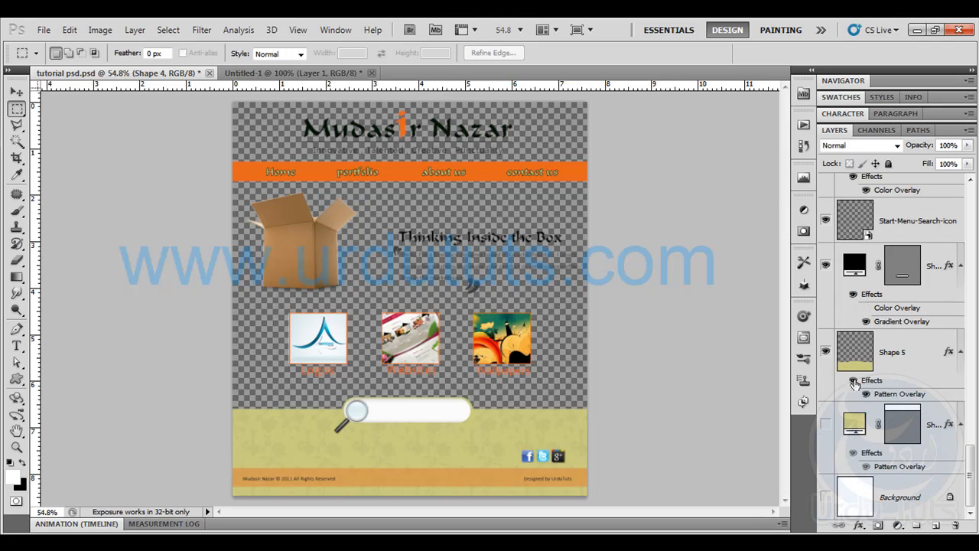
{"action": "left_click", "coordinate": [828, 424]}
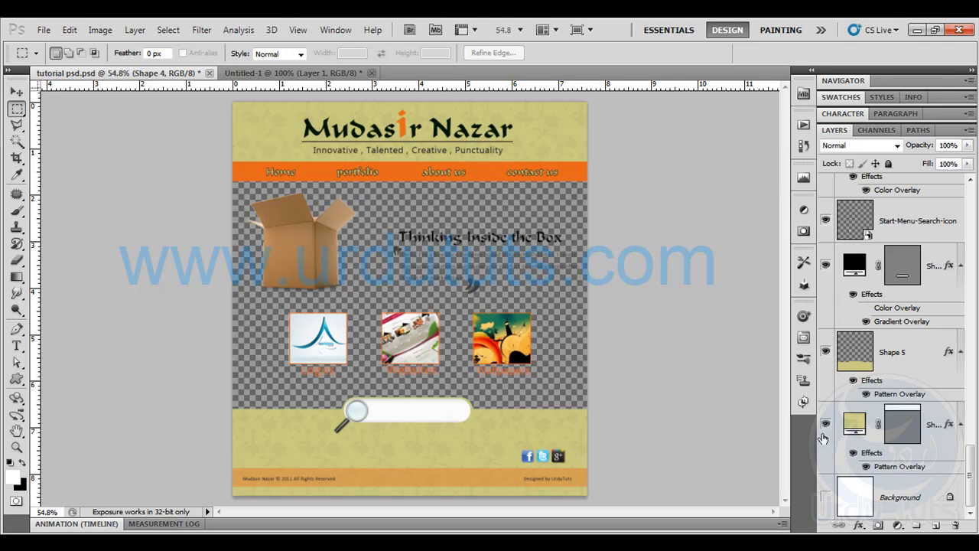
{"action": "left_click", "coordinate": [825, 498]}
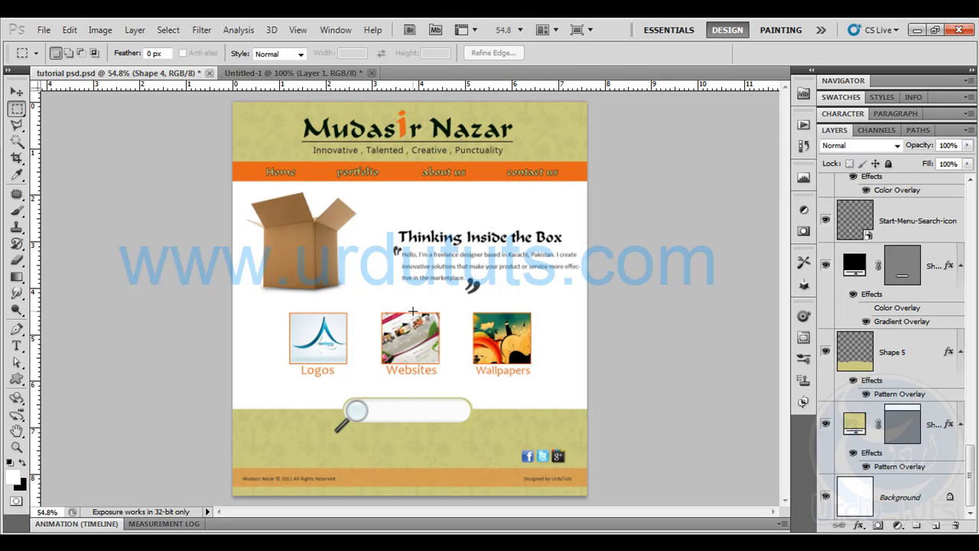
{"action": "key", "text": "ctrl+1"}
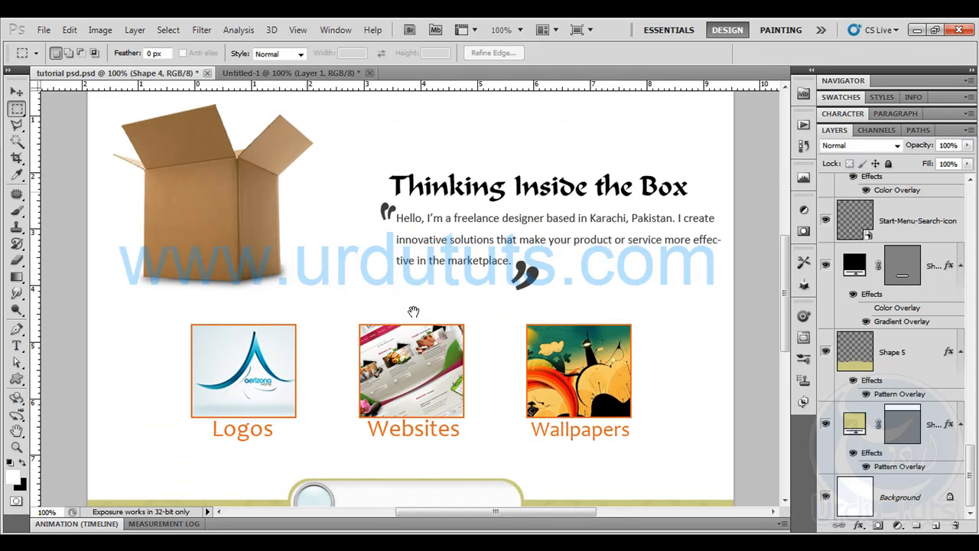
{"action": "left_click_drag", "start_coordinate": [402, 232], "coordinate": [396, 386]}
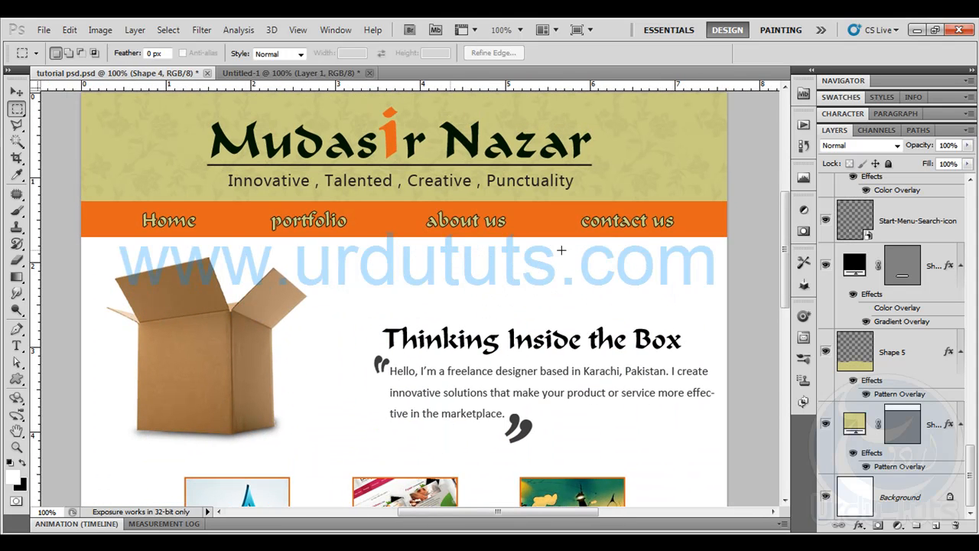
{"action": "left_click_drag", "start_coordinate": [427, 189], "coordinate": [443, 250]}
{"action": "left_click_drag", "start_coordinate": [90, 148], "coordinate": [746, 309]}
- Switch to Dreamweaver and save index.html
{"action": "key", "text": "alt+Tab"}
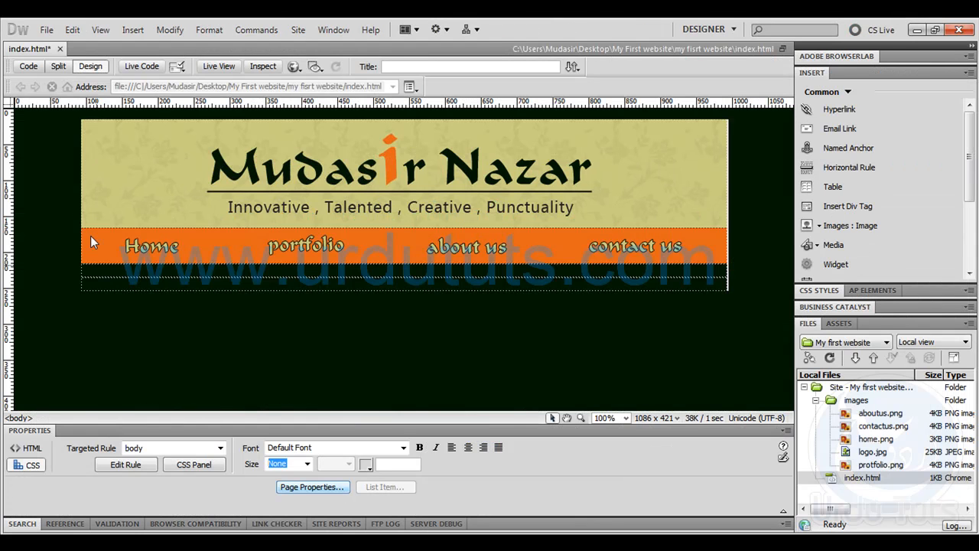
{"action": "left_click", "coordinate": [47, 31]}
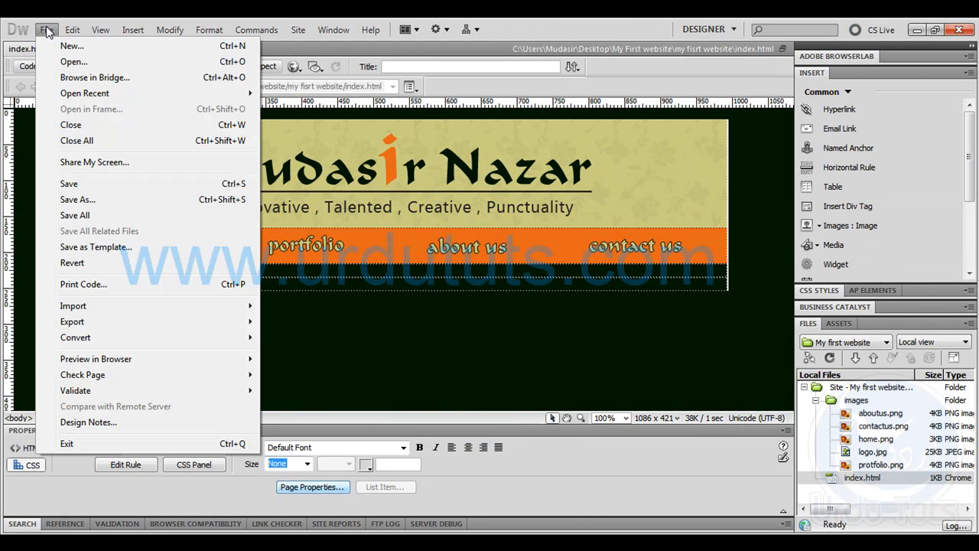
{"action": "left_click", "coordinate": [69, 183]}
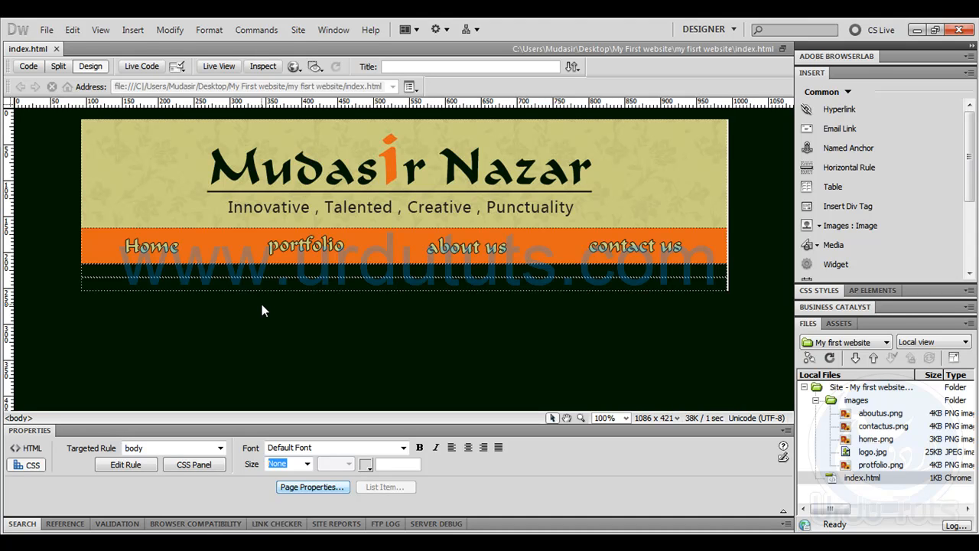
- Preview index.html in the browser, reload it, close its tab and return to Dreamweaver
{"action": "key", "text": "F12"}
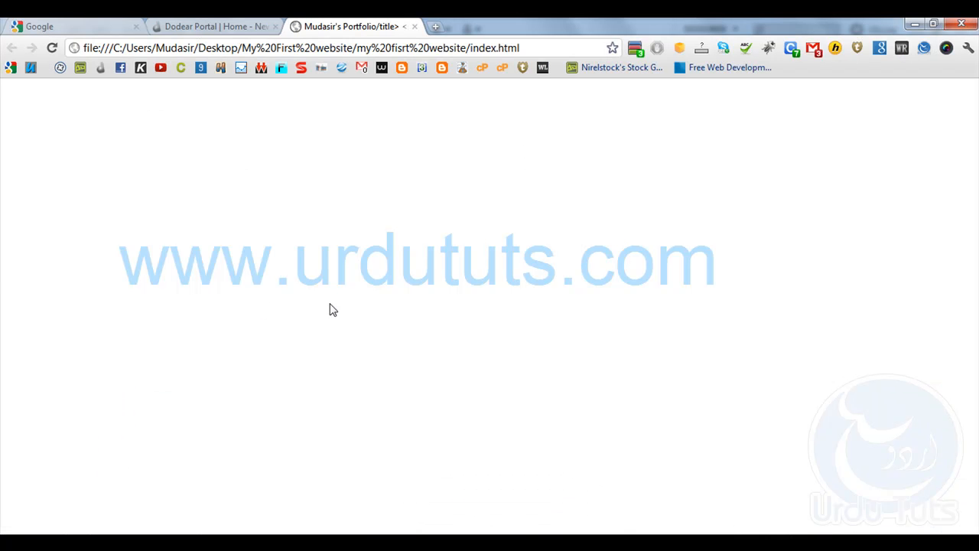
{"action": "left_click", "coordinate": [253, 47]}
{"action": "left_click", "coordinate": [192, 162]}
{"action": "left_click", "coordinate": [262, 26]}
{"action": "left_click", "coordinate": [294, 28]}
{"action": "left_click", "coordinate": [53, 50]}
{"action": "left_click", "coordinate": [414, 26]}
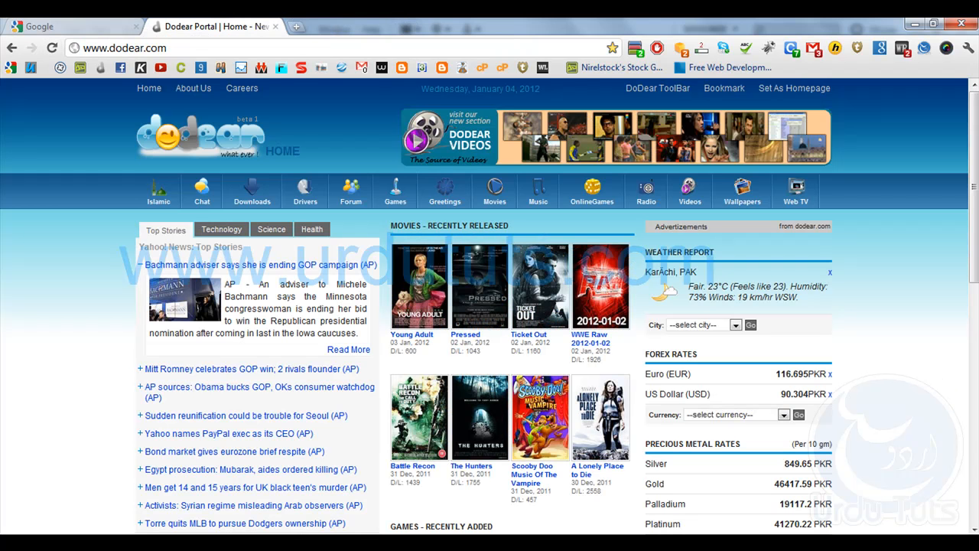
{"action": "key", "text": "alt+Tab"}
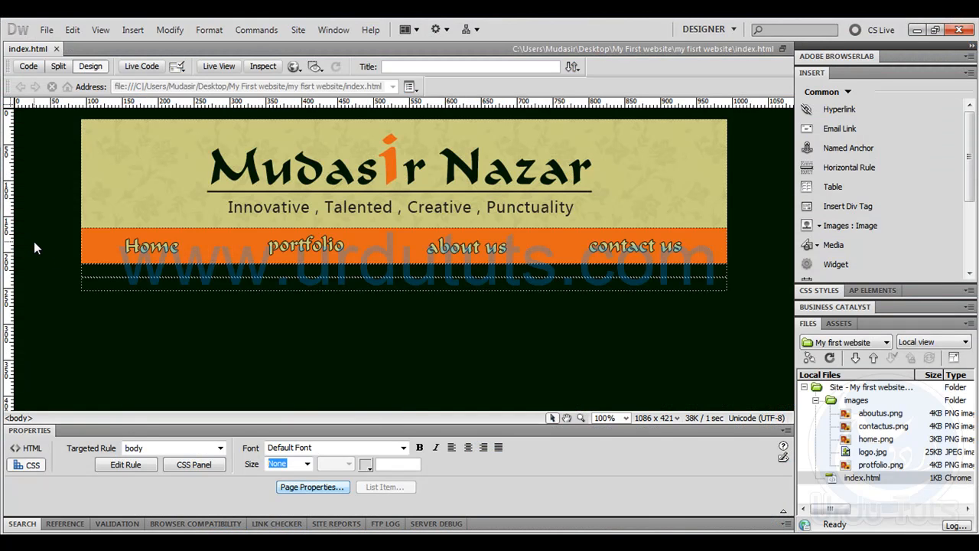
- Save the page again over the existing index.html file and check it once more in the browser
{"action": "left_click", "coordinate": [46, 30]}
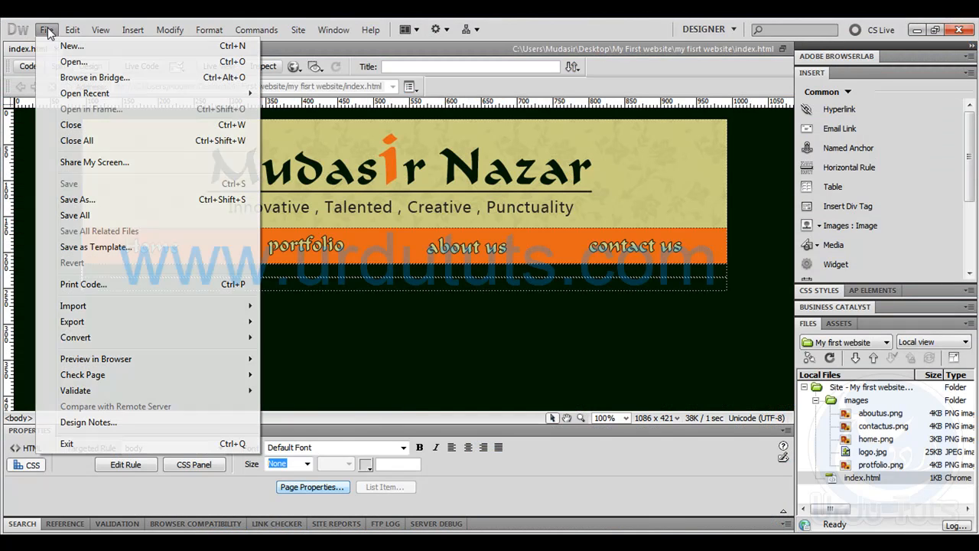
{"action": "left_click", "coordinate": [78, 199]}
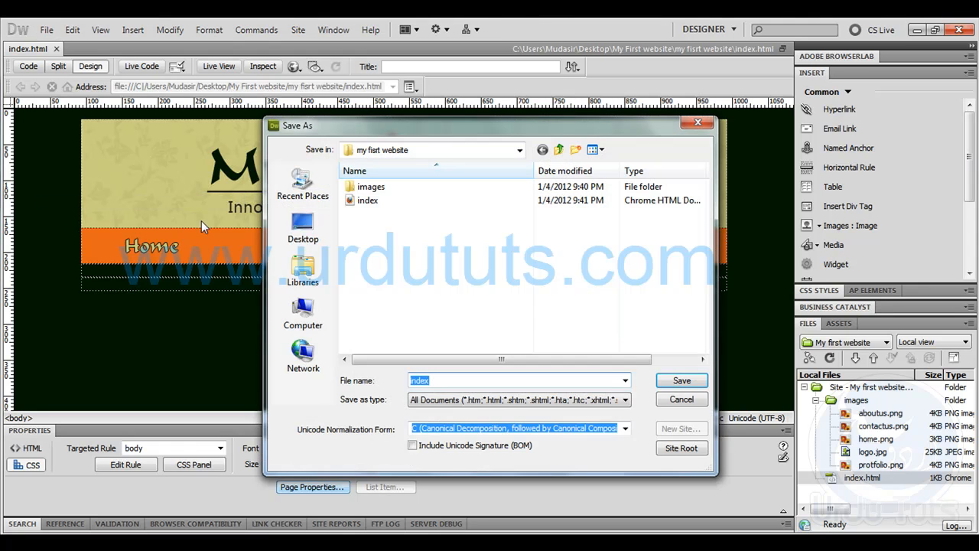
{"action": "left_click", "coordinate": [682, 380]}
{"action": "left_click", "coordinate": [494, 318]}
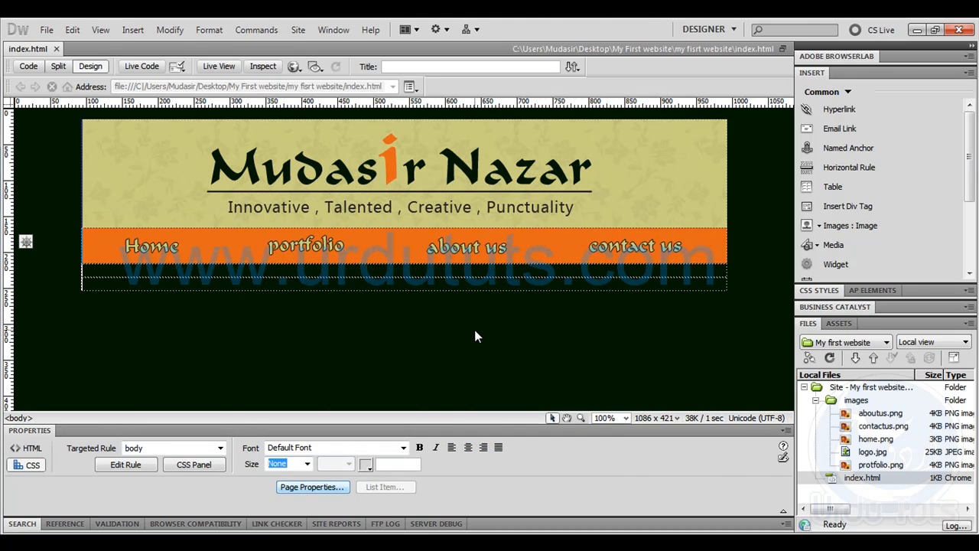
{"action": "key", "text": "F12"}
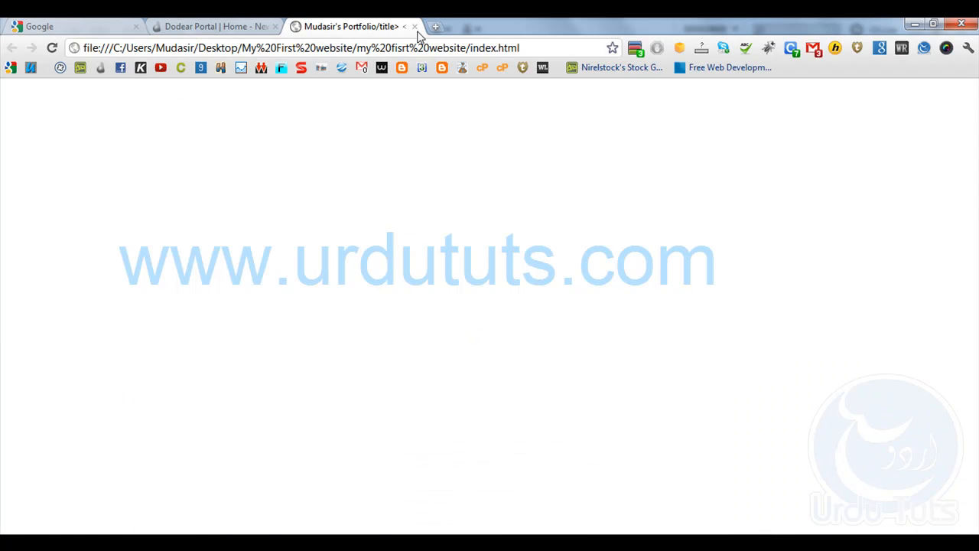
{"action": "left_click", "coordinate": [414, 26]}
{"action": "key", "text": "alt+Tab"}
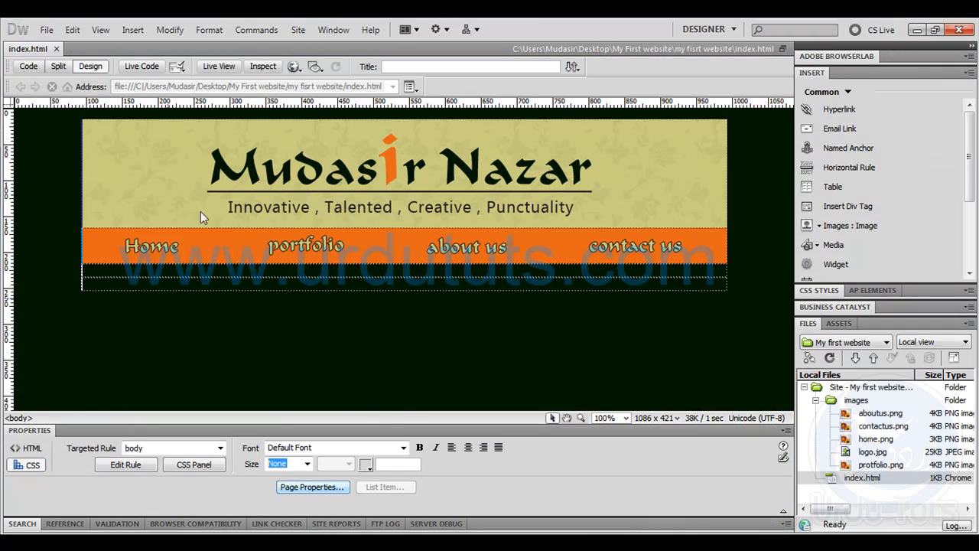
- In the HTML code, retype the title ending as "'s Portfolio" and correct its closing tag to </title>
{"action": "left_click", "coordinate": [25, 68]}
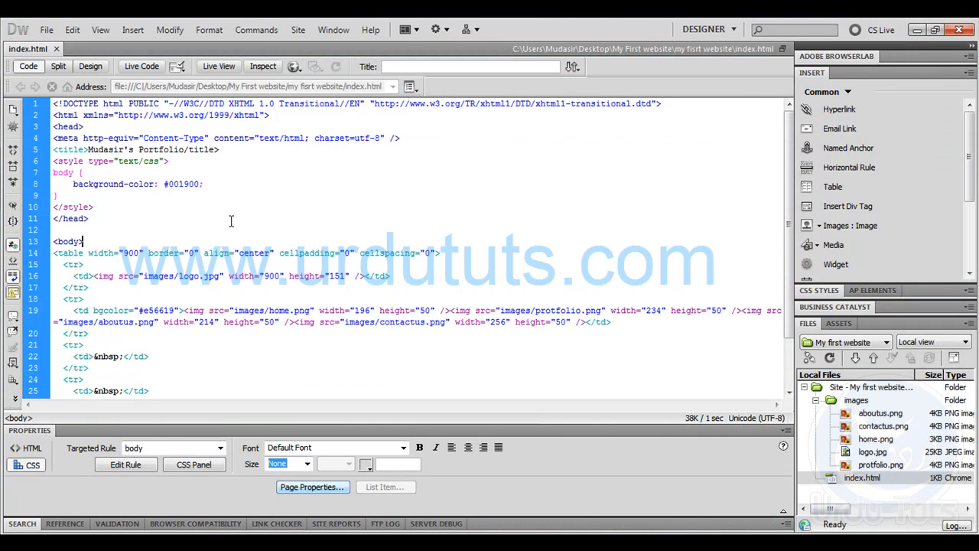
{"action": "left_click", "coordinate": [125, 148]}
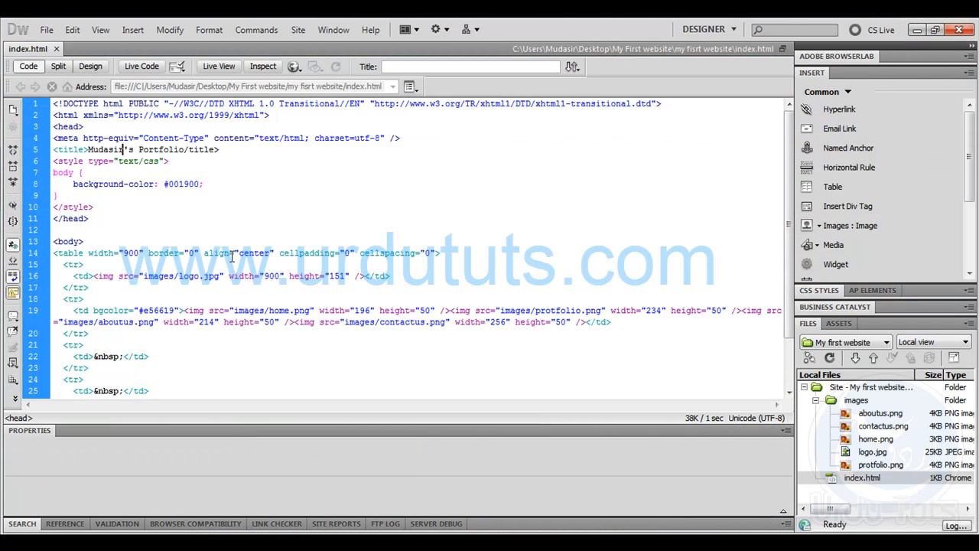
{"action": "key", "text": "Delete"}
{"action": "key", "text": "Delete"}
{"action": "key", "text": "Delete"}
{"action": "key", "text": "Delete"}
{"action": "key", "text": "Delete"}
{"action": "key", "text": "Delete"}
{"action": "key", "text": "Delete"}
{"action": "key", "text": "Delete"}
{"action": "key", "text": "Delete"}
{"action": "key", "text": "Delete"}
{"action": "key", "text": "Delete"}
{"action": "key", "text": "Delete"}
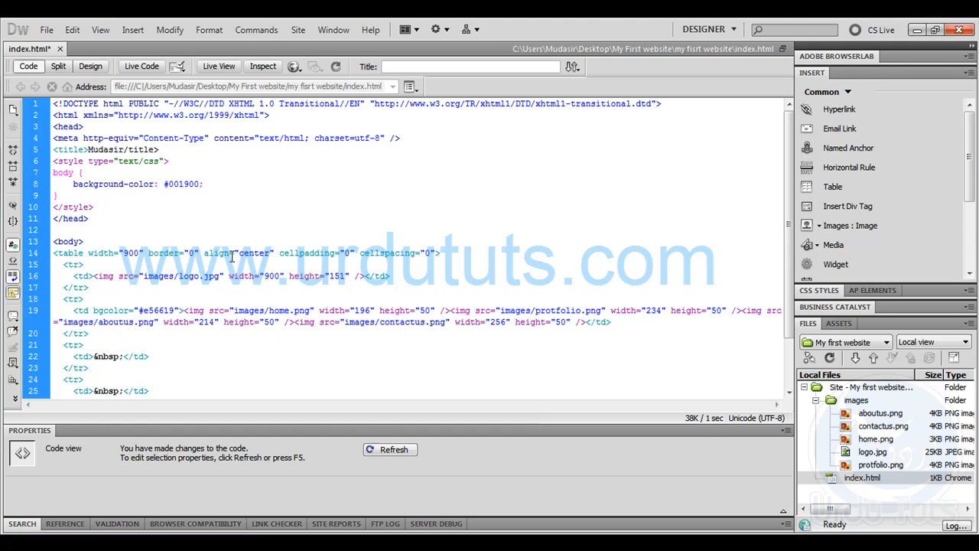
{"action": "type", "text": "<"}
{"action": "key", "text": "Escape"}
{"action": "type", "text": "'s Portfolio<"}
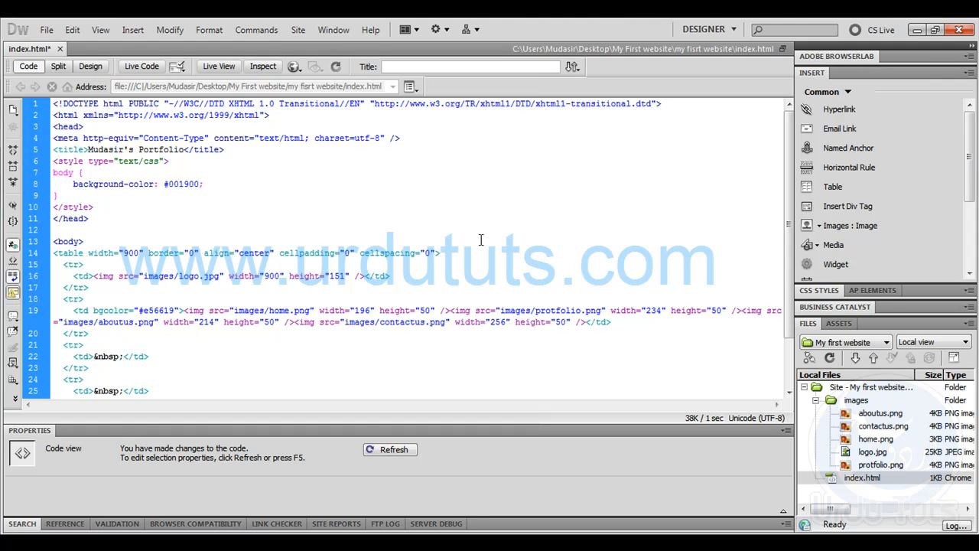
- Save the corrected index.html and preview the banner and navigation bar in the browser
{"action": "key", "text": "ctrl+s"}
{"action": "key", "text": "F12"}
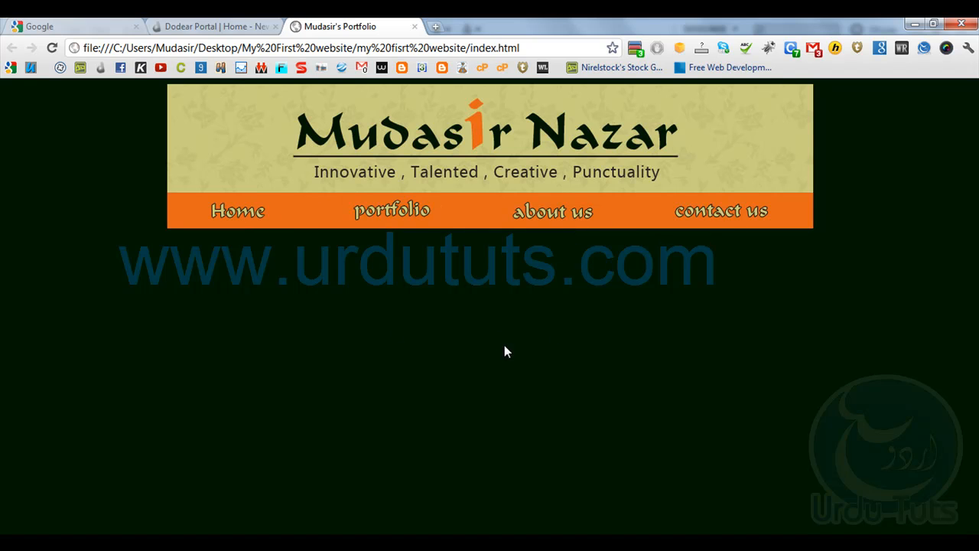
{"action": "key", "text": "alt+Tab"}
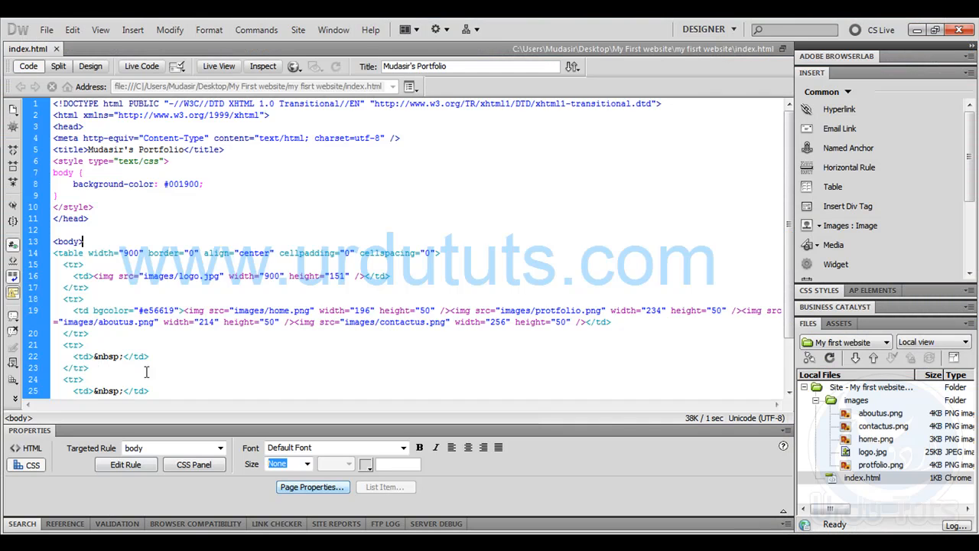
- In Design view, link the Home button image to the index.html file and set its border to 0
{"action": "left_click", "coordinate": [90, 68]}
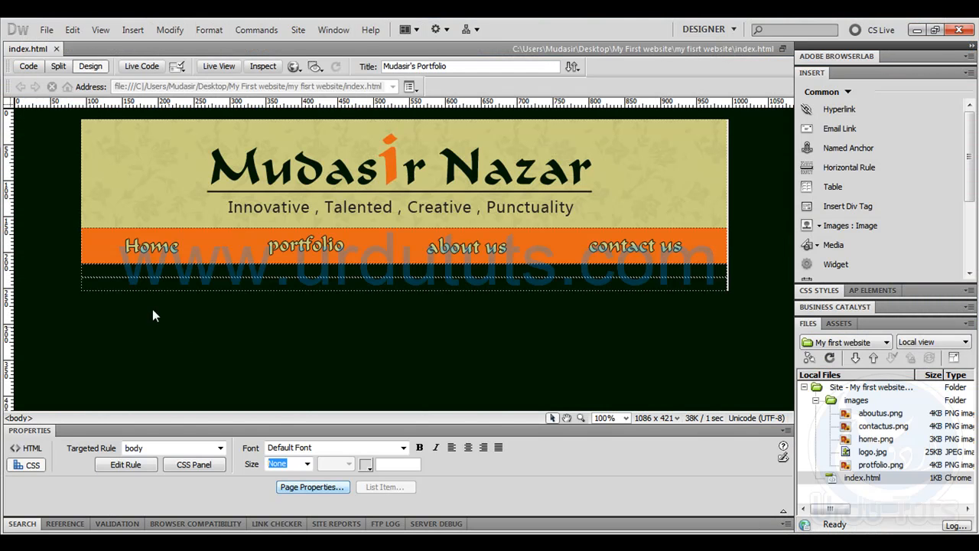
{"action": "left_click", "coordinate": [144, 254]}
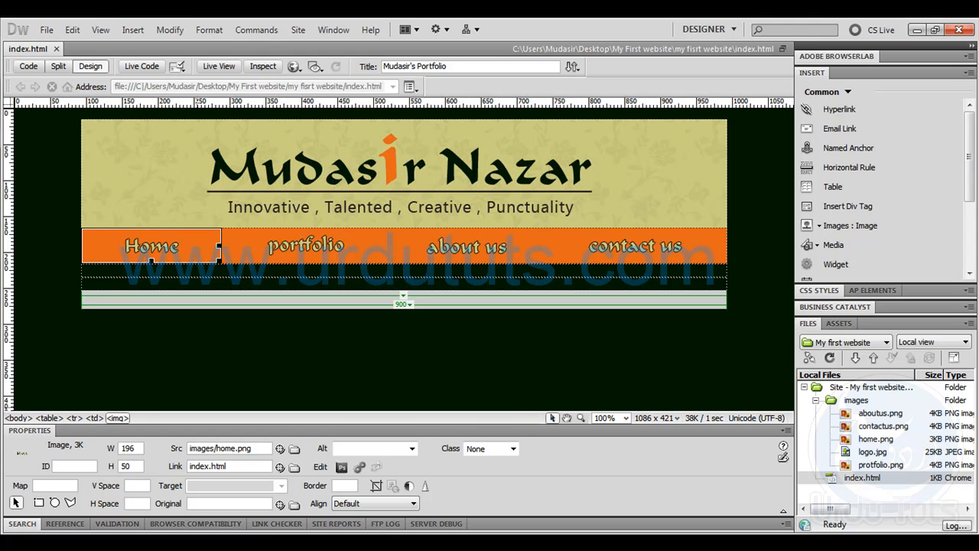
{"action": "left_click", "coordinate": [293, 466]}
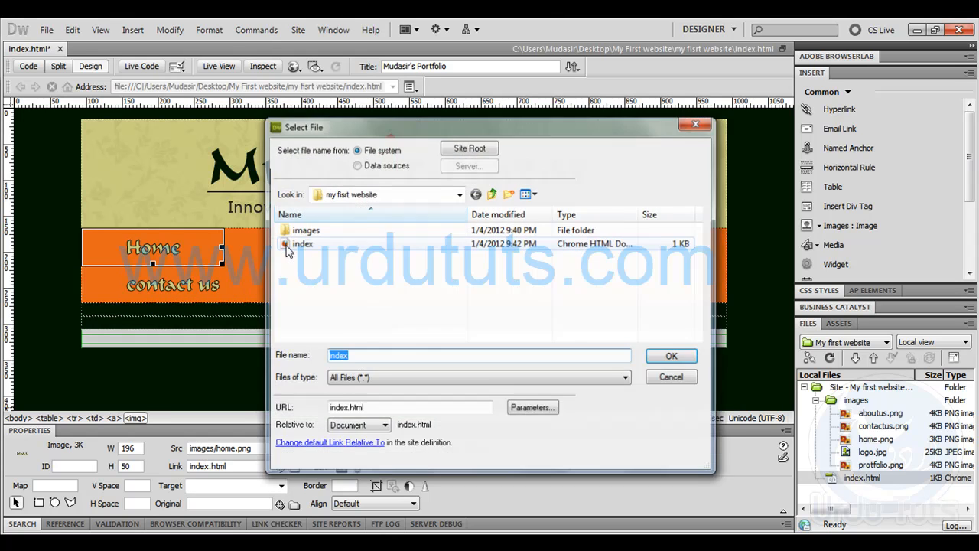
{"action": "left_click", "coordinate": [341, 248]}
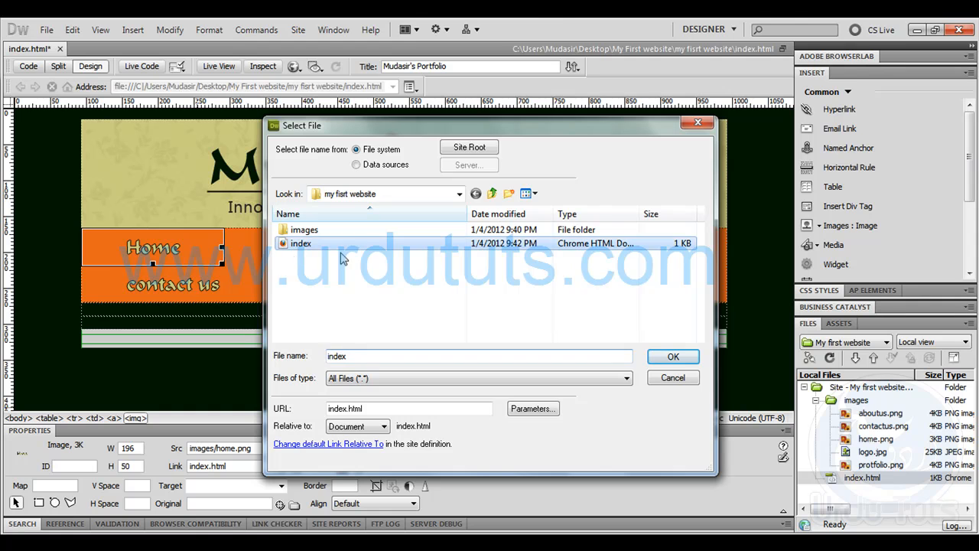
{"action": "left_click", "coordinate": [673, 356]}
{"action": "left_click", "coordinate": [357, 382]}
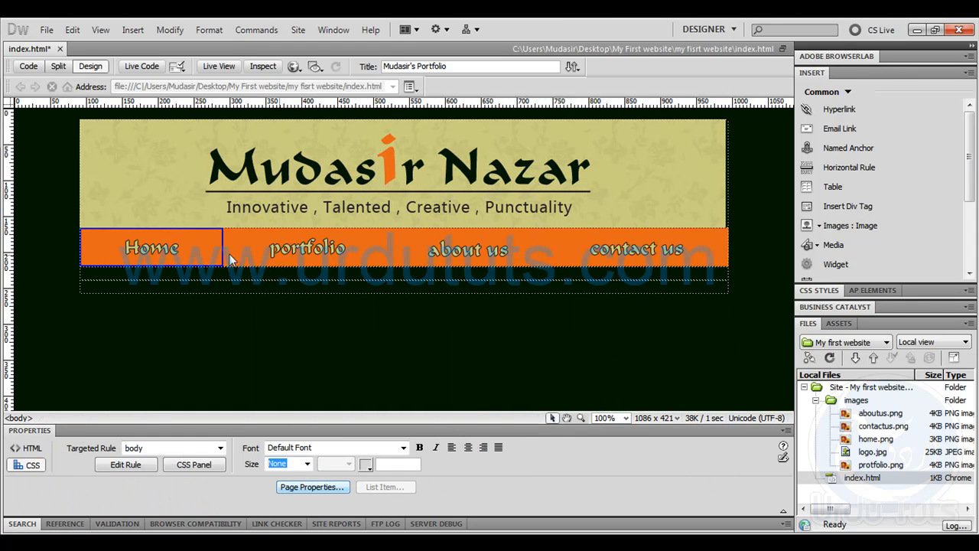
{"action": "left_click", "coordinate": [194, 251]}
{"action": "left_click", "coordinate": [346, 486]}
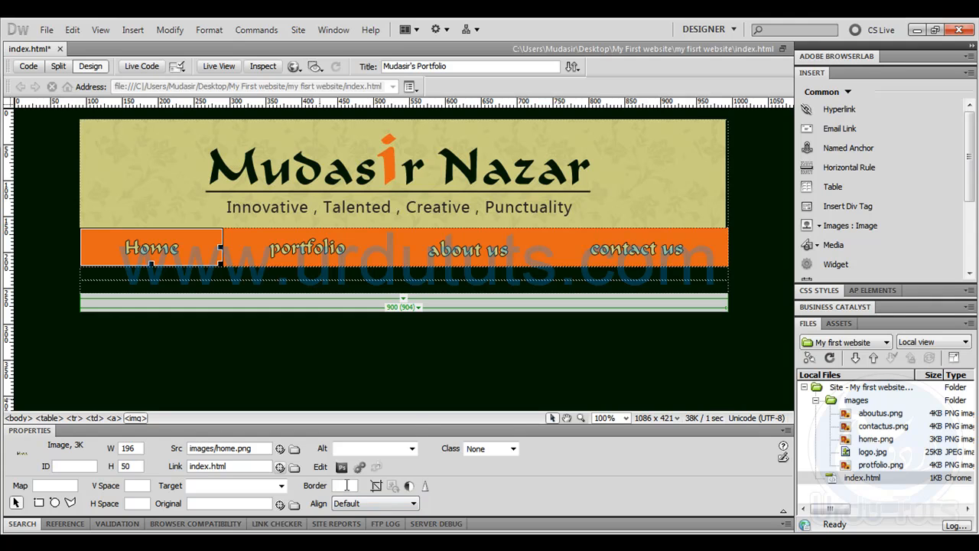
- Link the portfolio button to portfolio.html with border 0, and link the about us button to its HTML page without a border
{"action": "left_click", "coordinate": [310, 252]}
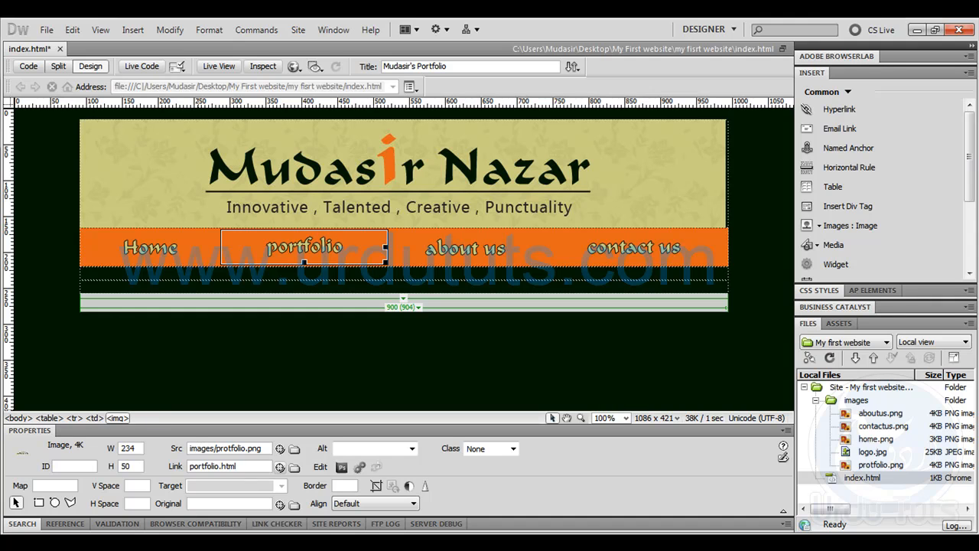
{"action": "left_click", "coordinate": [343, 485]}
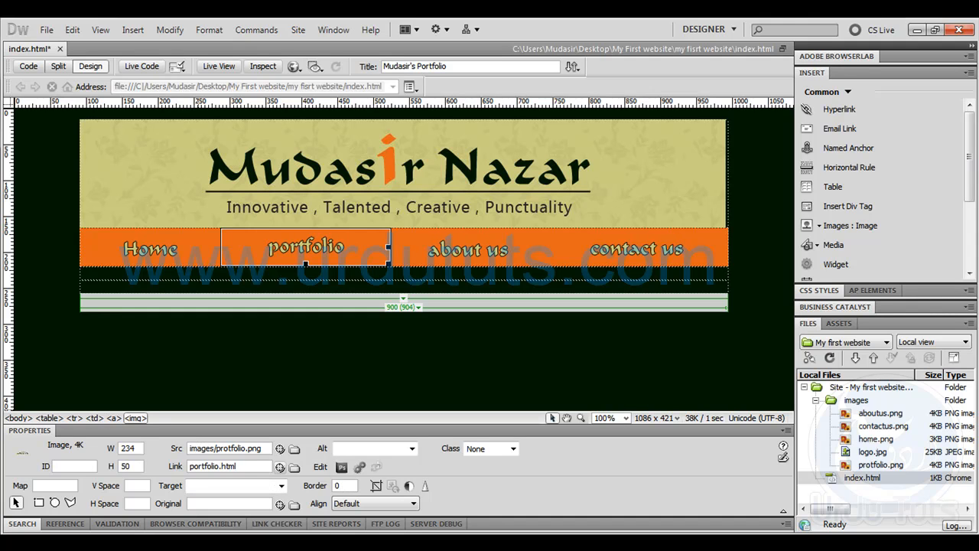
{"action": "left_click", "coordinate": [454, 253]}
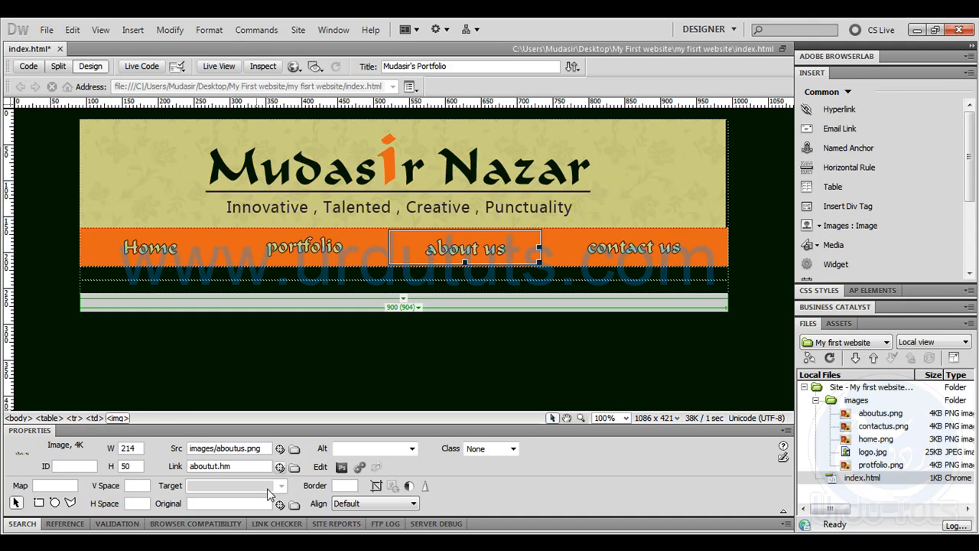
{"action": "key", "text": "BackSpace"}
{"action": "key", "text": "BackSpace"}
{"action": "type", "text": "tml"}
{"action": "left_click", "coordinate": [346, 486]}
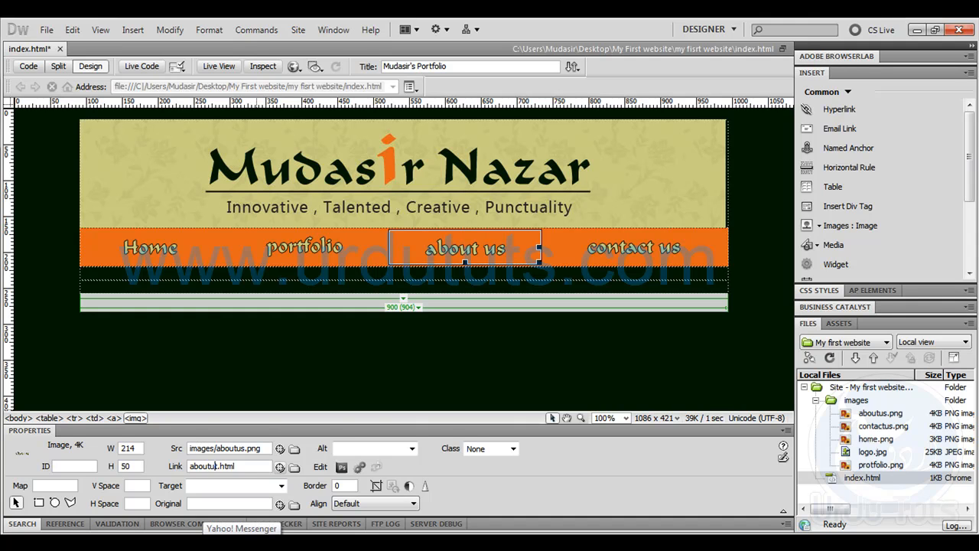
{"action": "left_click", "coordinate": [476, 341]}
- Link the contact us button to contactus.html and remove its image border
{"action": "left_click", "coordinate": [563, 261]}
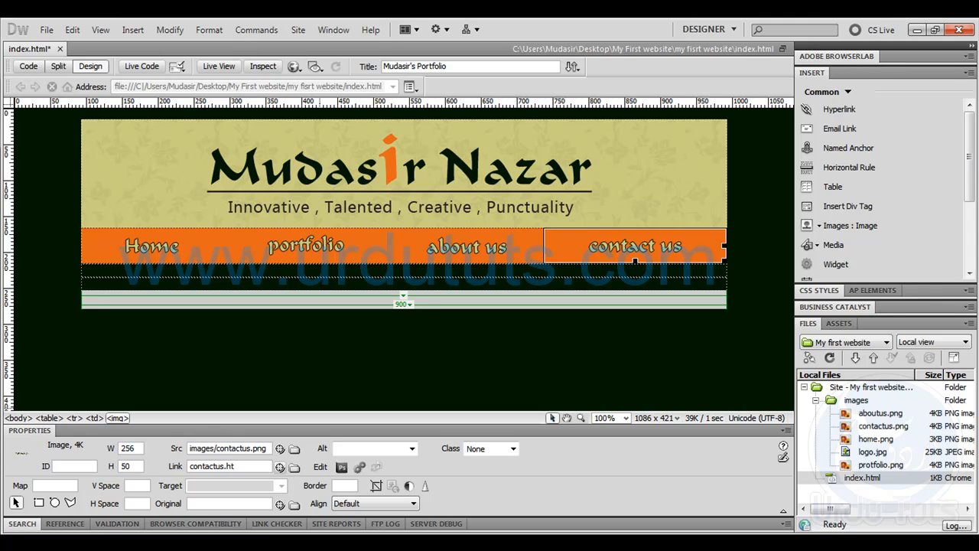
{"action": "left_click", "coordinate": [345, 486]}
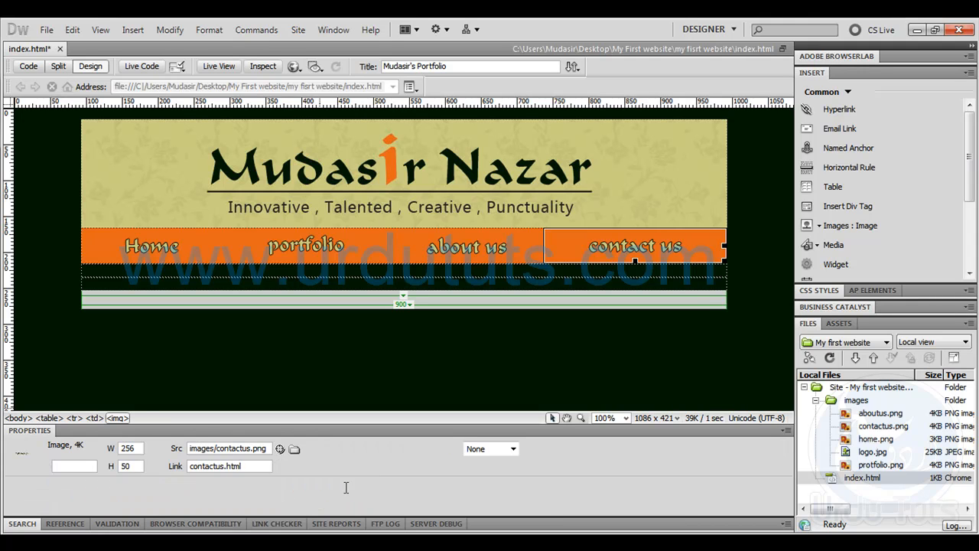
{"action": "left_click", "coordinate": [412, 334]}
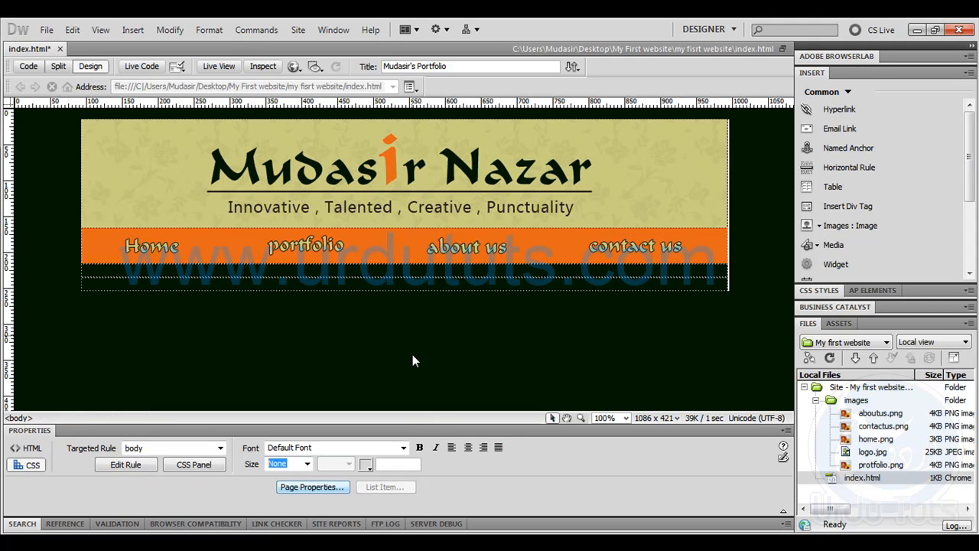
- Save index.html, preview it in the browser, try the portfolio link and return to the home page
{"action": "key", "text": "ctrl+s"}
{"action": "key", "text": "F12"}
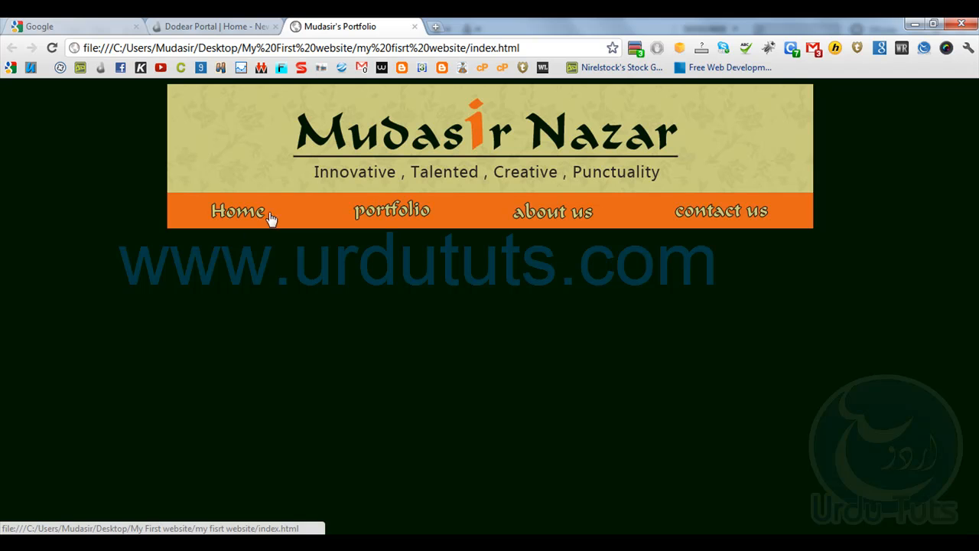
{"action": "left_click", "coordinate": [393, 223]}
{"action": "left_click", "coordinate": [12, 48]}
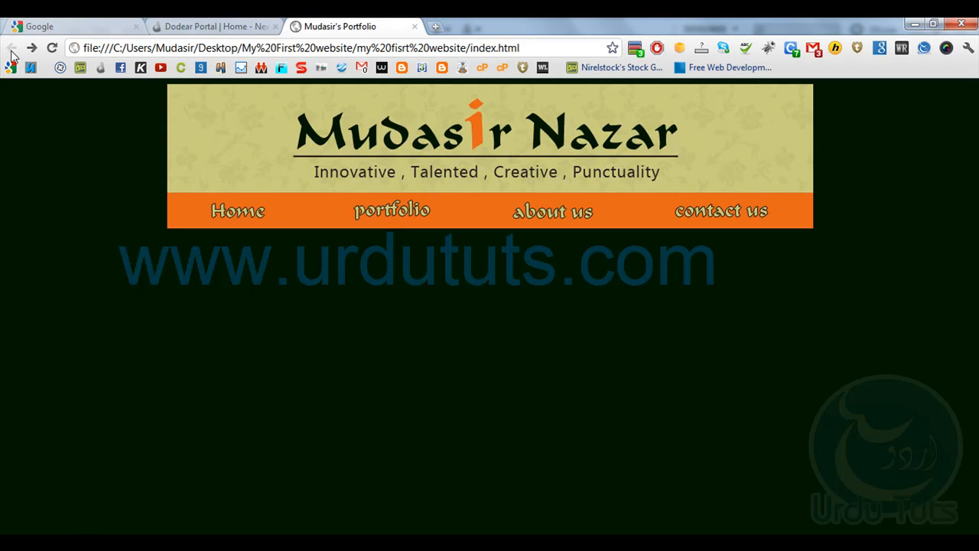
- Check the my fisrt website folder for the linked page files and return to the browser
{"action": "key", "text": "alt+Tab"}
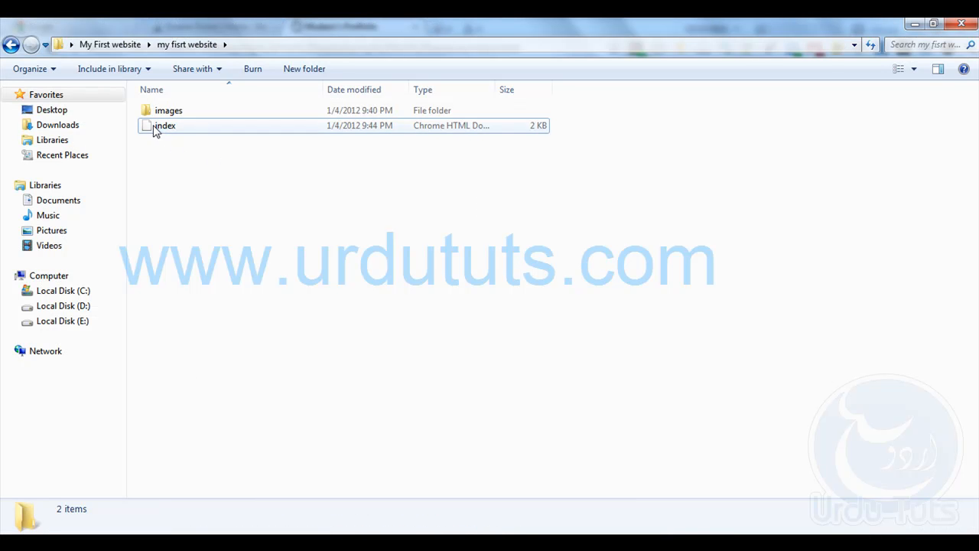
{"action": "left_click", "coordinate": [170, 131]}
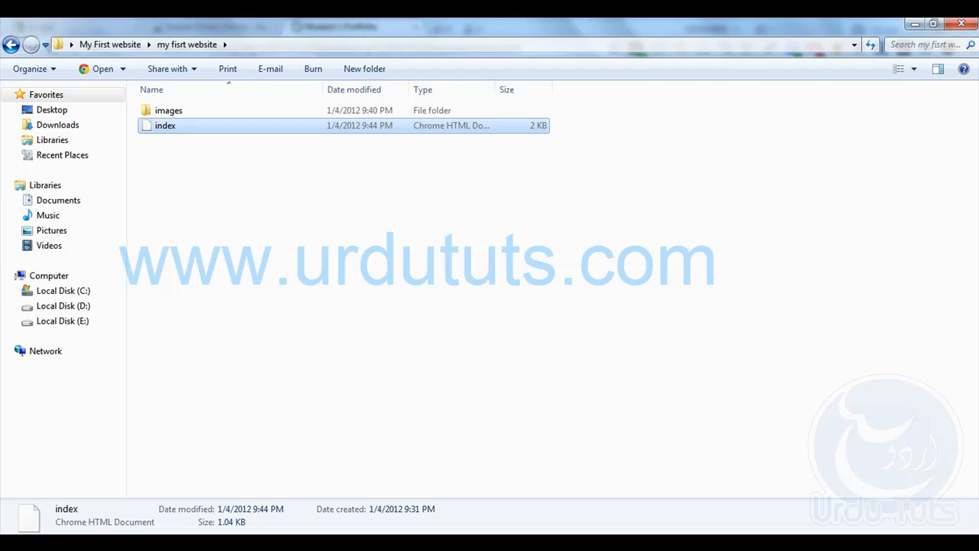
{"action": "key", "text": "alt+Tab"}
- Follow the portfolio link again, examine the requested portfolio.html address and go back to the home page
{"action": "left_click", "coordinate": [399, 217]}
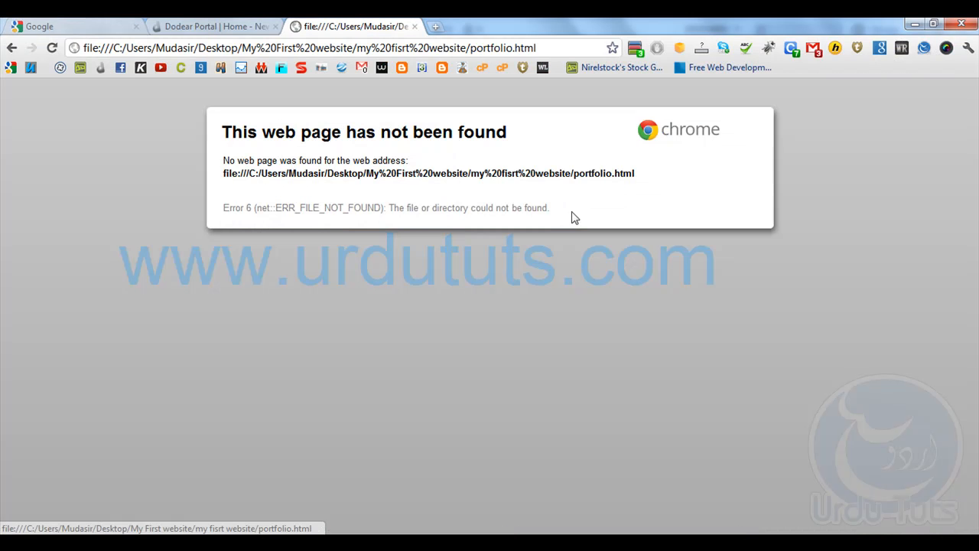
{"action": "left_click_drag", "start_coordinate": [471, 171], "coordinate": [634, 174]}
{"action": "left_click", "coordinate": [586, 186]}
{"action": "left_click", "coordinate": [582, 296]}
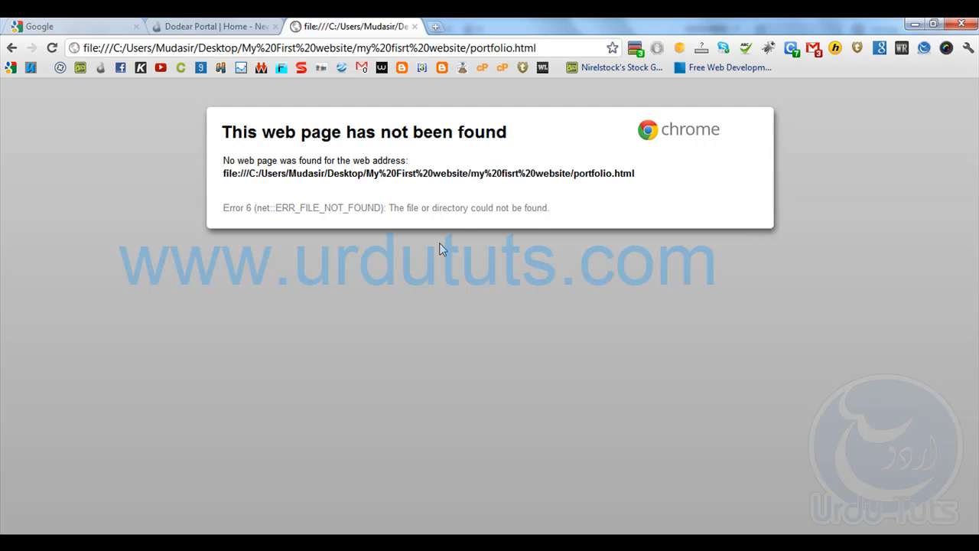
{"action": "left_click", "coordinate": [13, 48]}
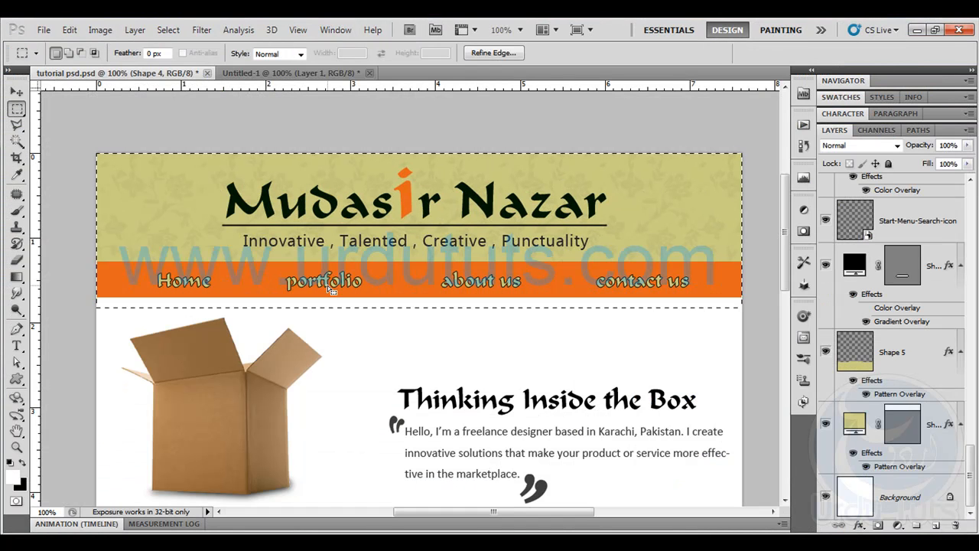
- Switch to Photoshop and marquee-select a full-width strip around the search bar in tutorial psd.psd, about 900 by 69 px
{"action": "left_click", "coordinate": [329, 285]}
{"action": "left_click_drag", "start_coordinate": [354, 333], "coordinate": [347, 145]}
{"action": "left_click_drag", "start_coordinate": [352, 428], "coordinate": [343, 252]}
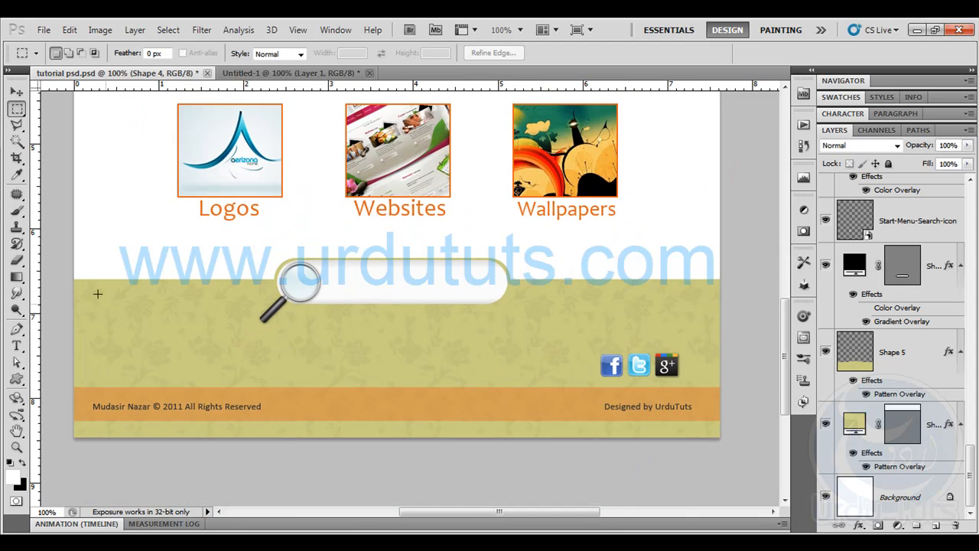
{"action": "left_click_drag", "start_coordinate": [174, 304], "coordinate": [731, 307]}
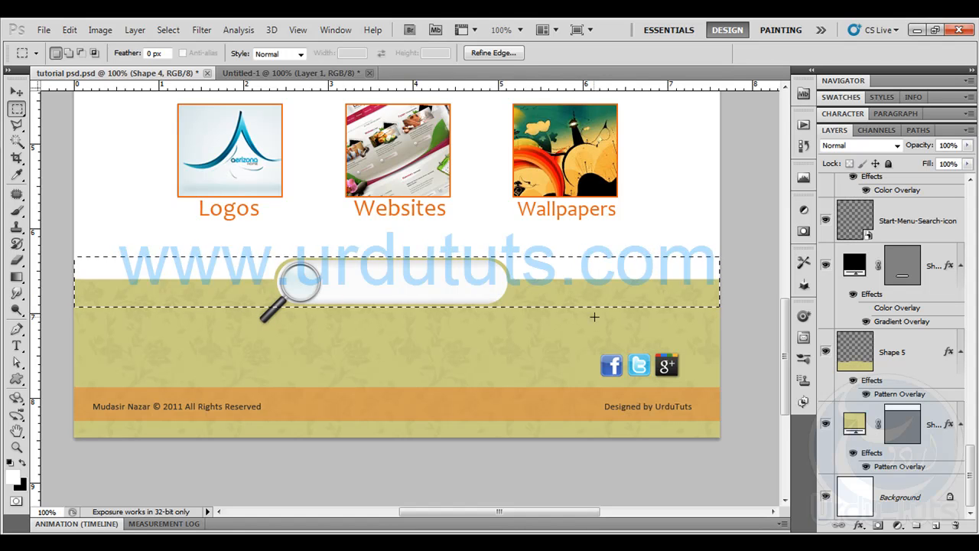
- Hide the Background layer, copy the selected search strip merged and paste it into a new document of the same size
{"action": "left_click", "coordinate": [826, 496]}
{"action": "left_click", "coordinate": [44, 29]}
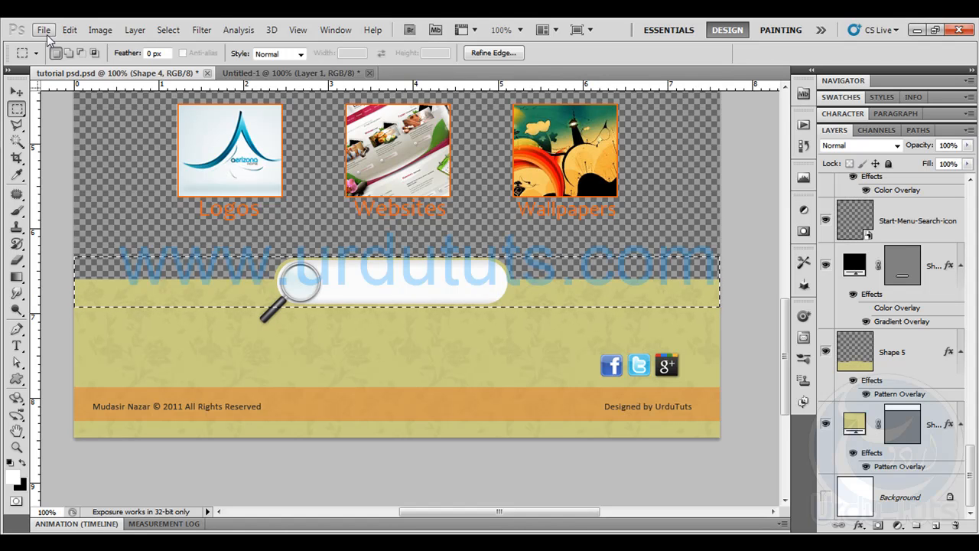
{"action": "mouse_move", "coordinate": [69, 29]}
{"action": "left_click", "coordinate": [121, 138]}
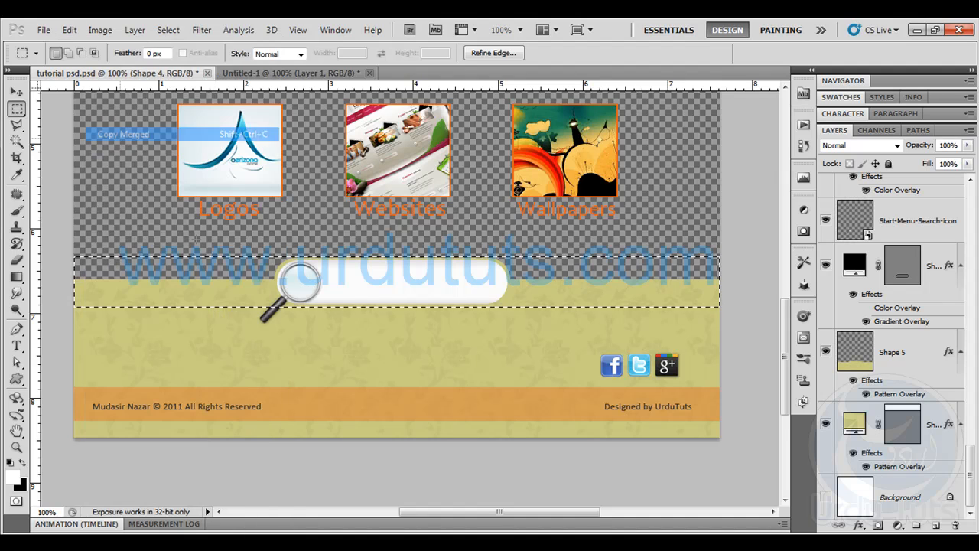
{"action": "key", "text": "ctrl+n"}
{"action": "key", "text": "Return"}
{"action": "key", "text": "ctrl+v"}
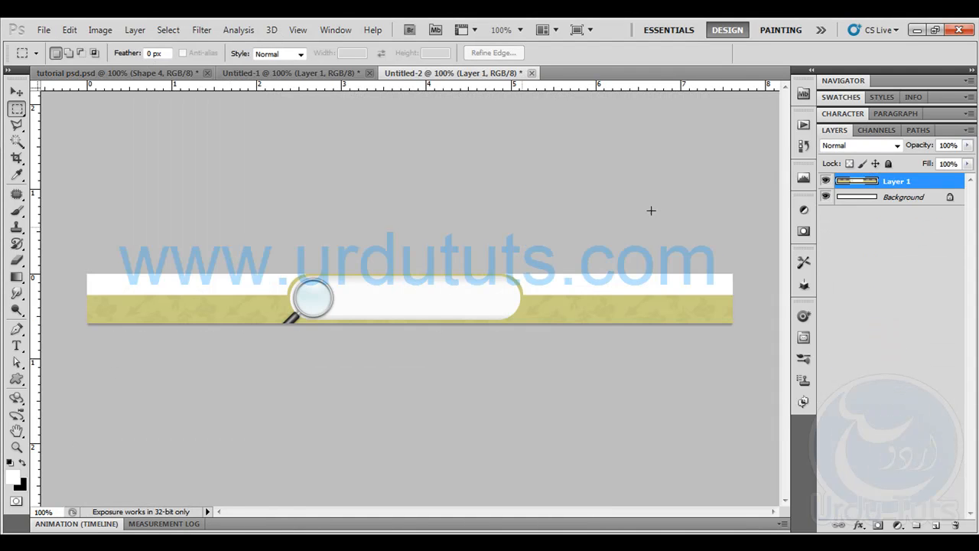
- Hide the new document's Background layer and save it for web as a transparent PNG-24 named search in the images folder
{"action": "left_click", "coordinate": [836, 199]}
{"action": "left_click", "coordinate": [825, 197]}
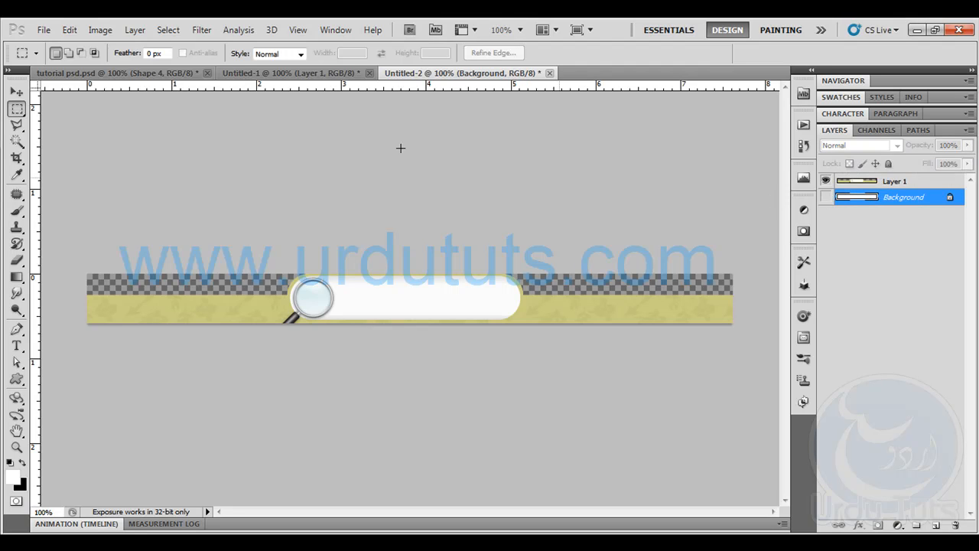
{"action": "left_click", "coordinate": [43, 31]}
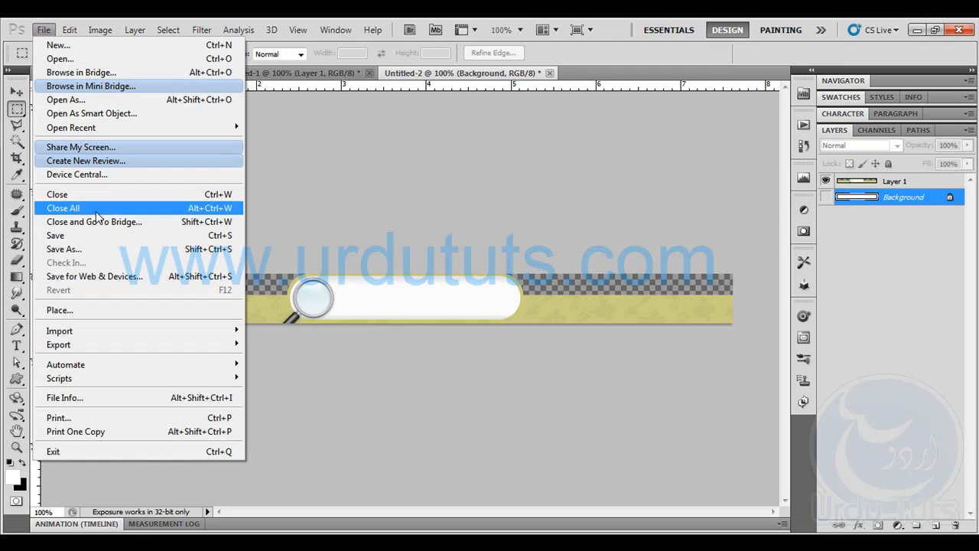
{"action": "left_click", "coordinate": [109, 278]}
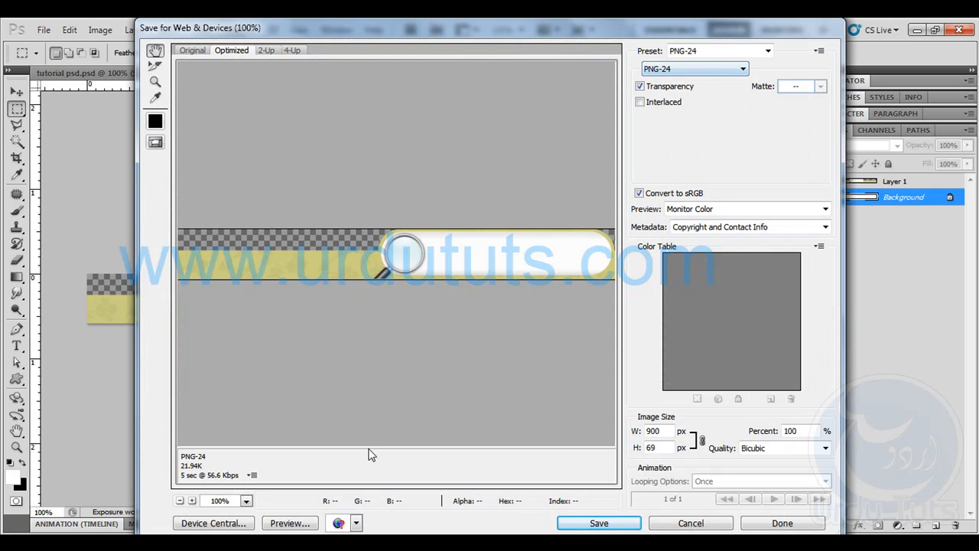
{"action": "left_click", "coordinate": [595, 522]}
{"action": "type", "text": "search"}
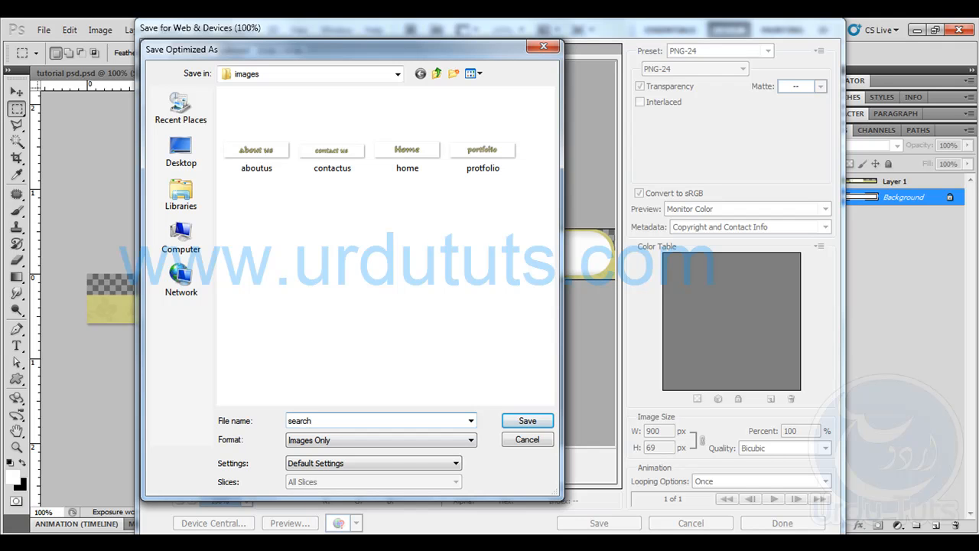
{"action": "left_click", "coordinate": [526, 420]}
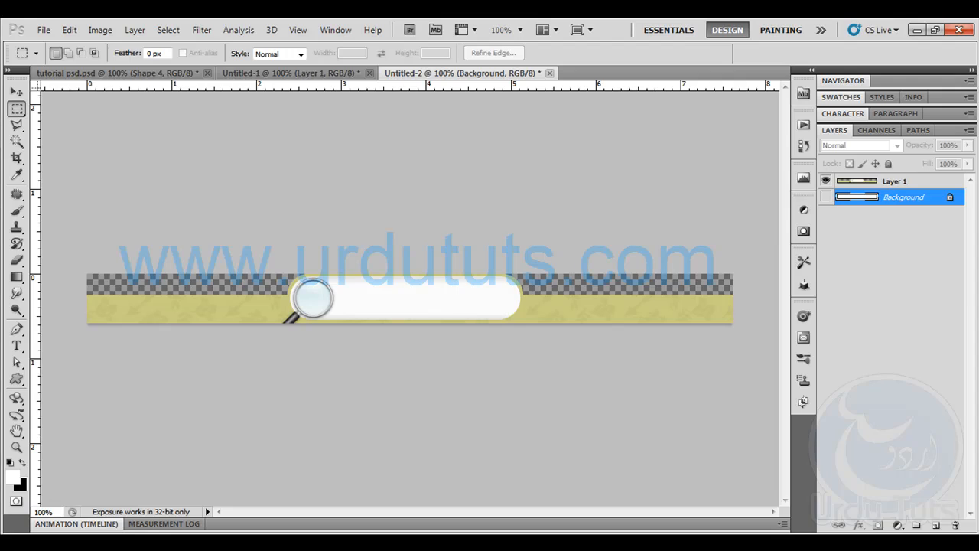
- Switch to Dreamweaver and insert search.png from the images folder into the bottom table row of index.html
{"action": "key", "text": "alt+Tab"}
{"action": "key", "text": "alt+Tab"}
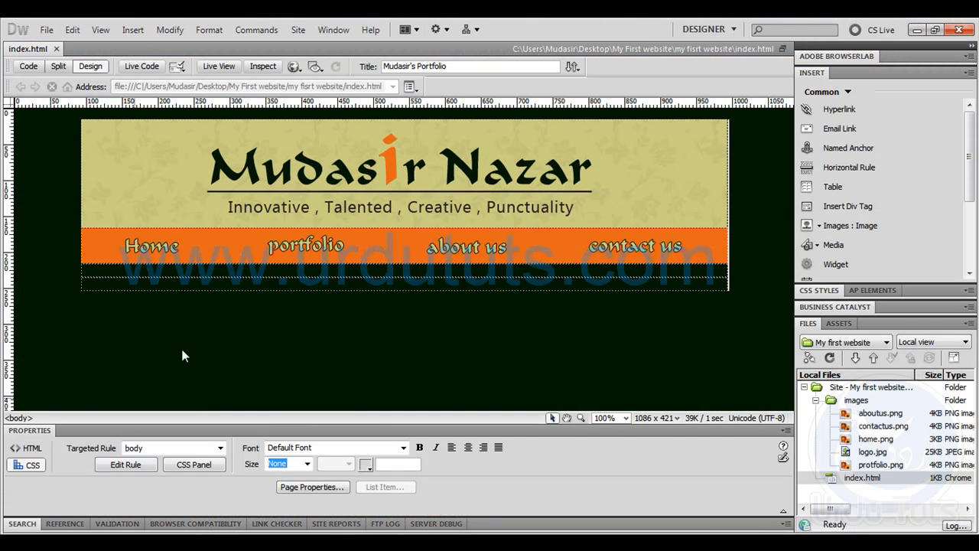
{"action": "left_click", "coordinate": [352, 283]}
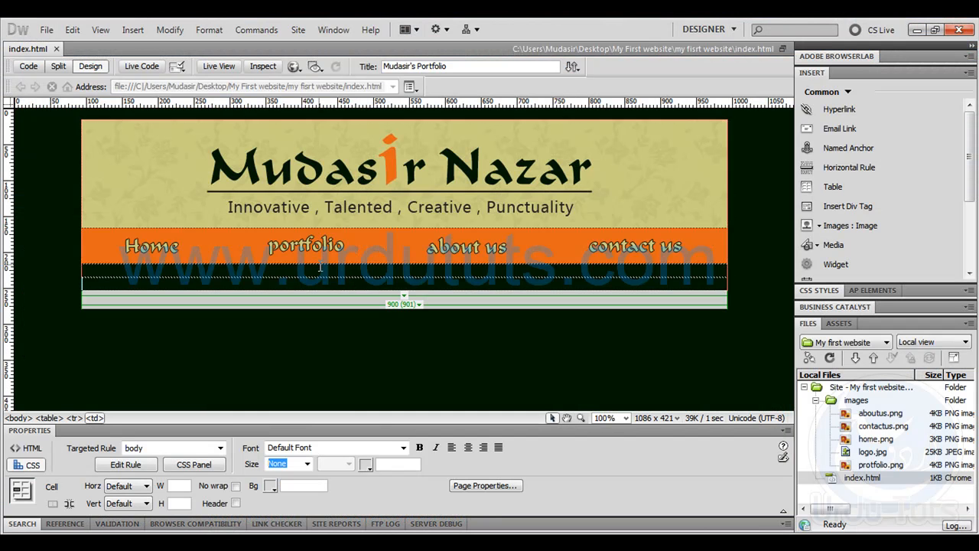
{"action": "left_click", "coordinate": [350, 330]}
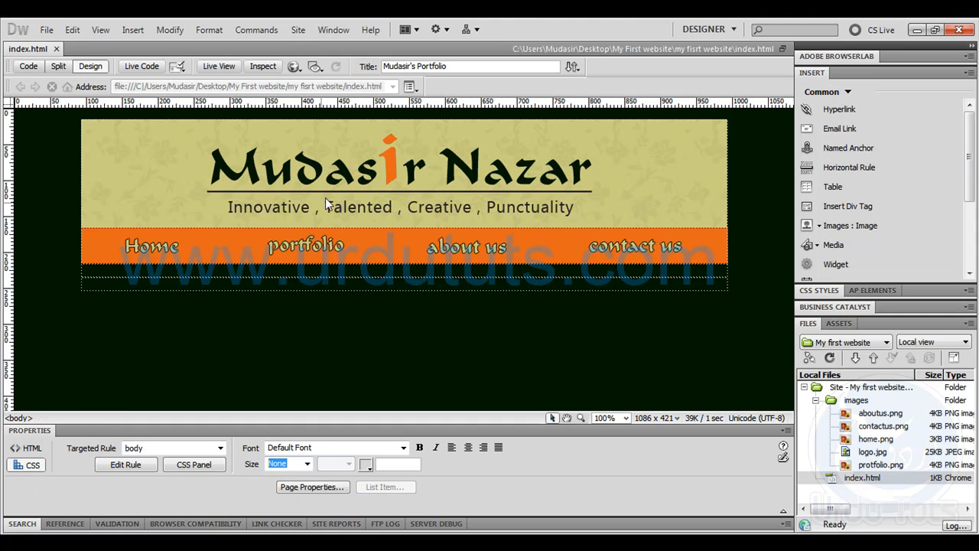
{"action": "left_click", "coordinate": [151, 281]}
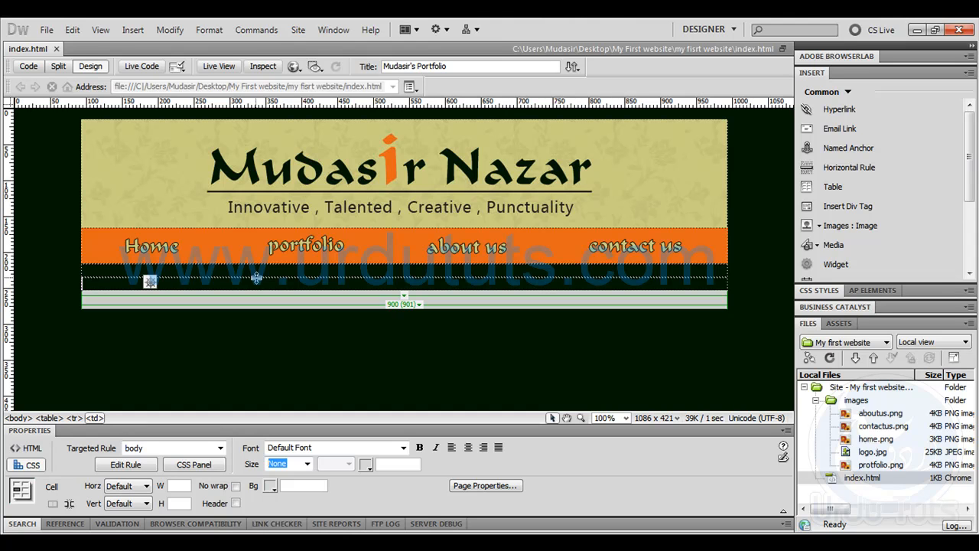
{"action": "left_click", "coordinate": [807, 227]}
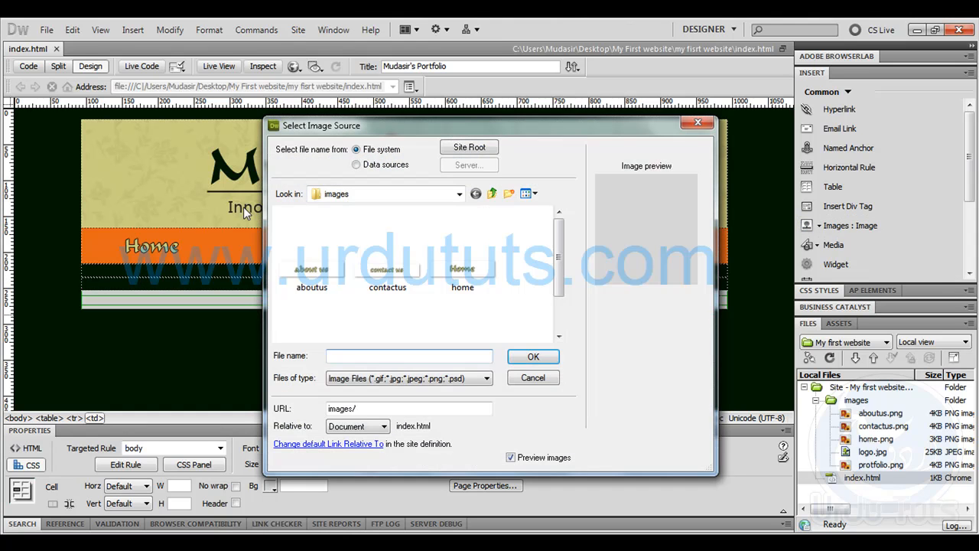
{"action": "scroll", "coordinate": [556, 327], "scroll_direction": "down", "scroll_amount": 1}
{"action": "left_click", "coordinate": [455, 319]}
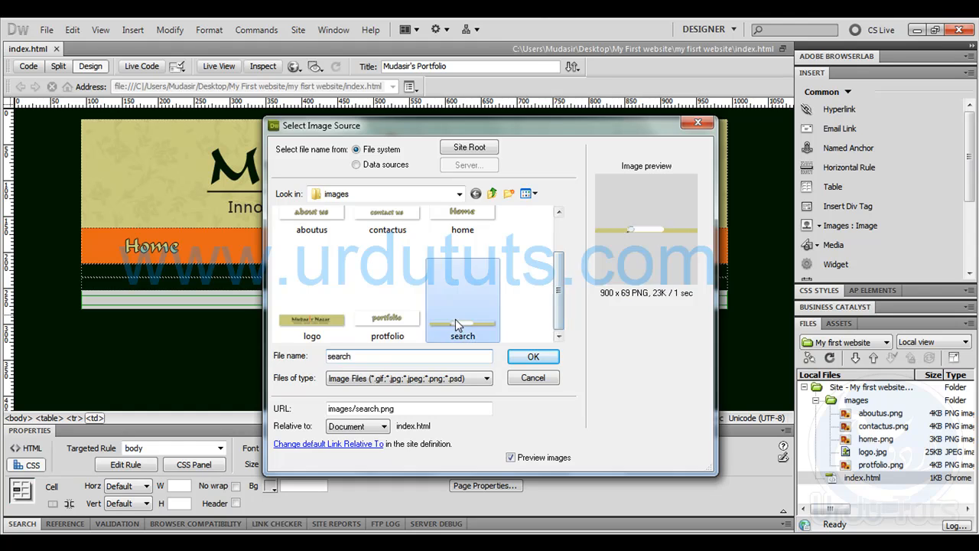
{"action": "double_click", "coordinate": [456, 319]}
{"action": "left_click", "coordinate": [626, 253]}
{"action": "left_click", "coordinate": [355, 366]}
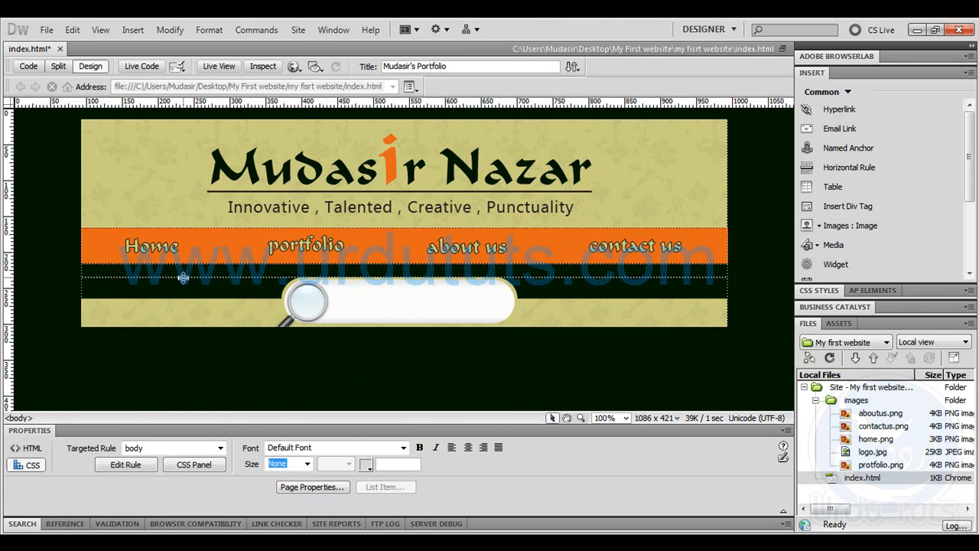
- Add an empty table row directly below the search strip and place the text cursor in it
{"action": "left_click", "coordinate": [699, 302]}
{"action": "left_click", "coordinate": [690, 306]}
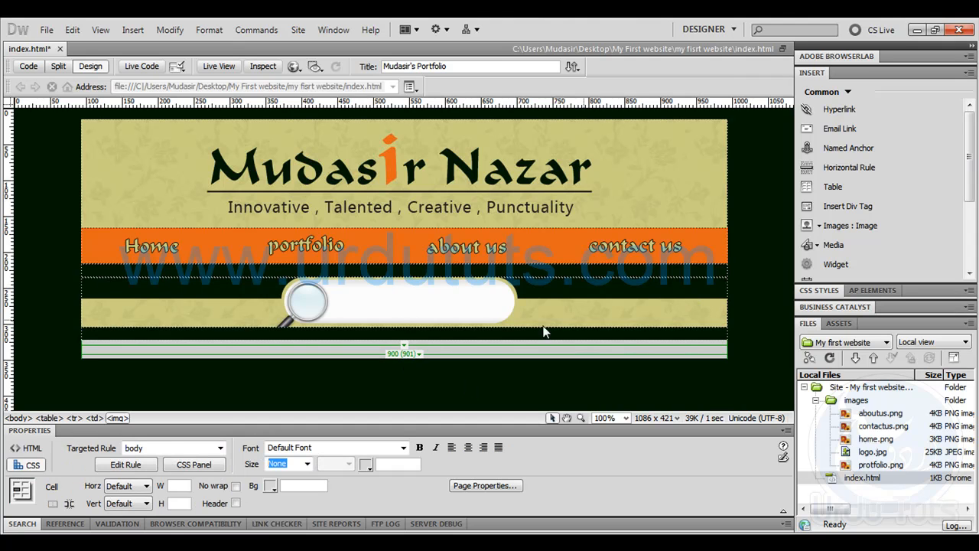
{"action": "left_click", "coordinate": [656, 312]}
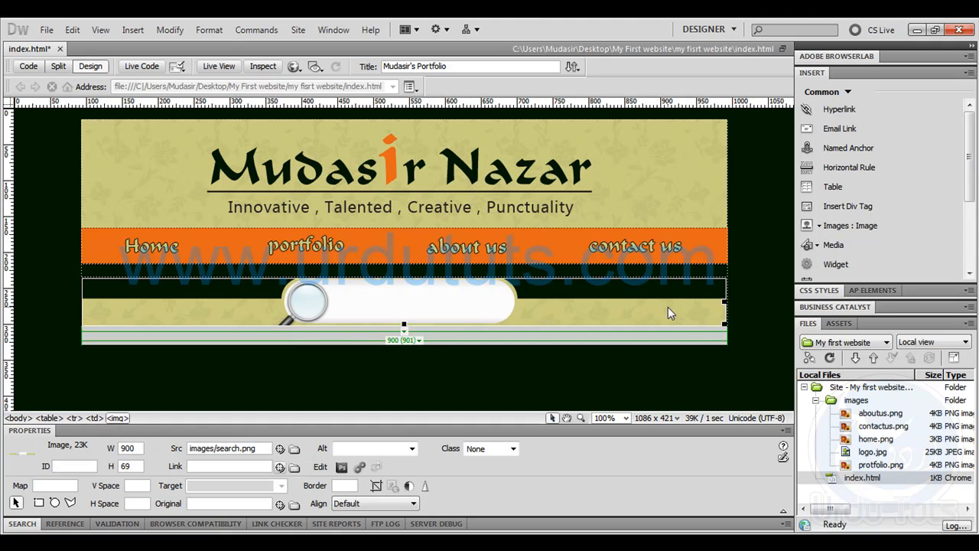
{"action": "left_click", "coordinate": [637, 334]}
{"action": "left_click", "coordinate": [646, 311]}
{"action": "left_click", "coordinate": [557, 337]}
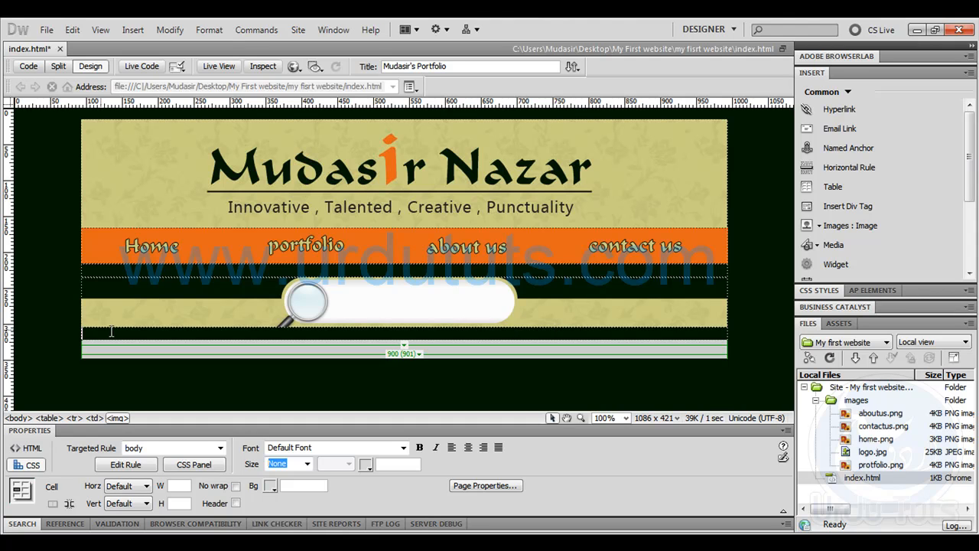
{"action": "left_click", "coordinate": [227, 330]}
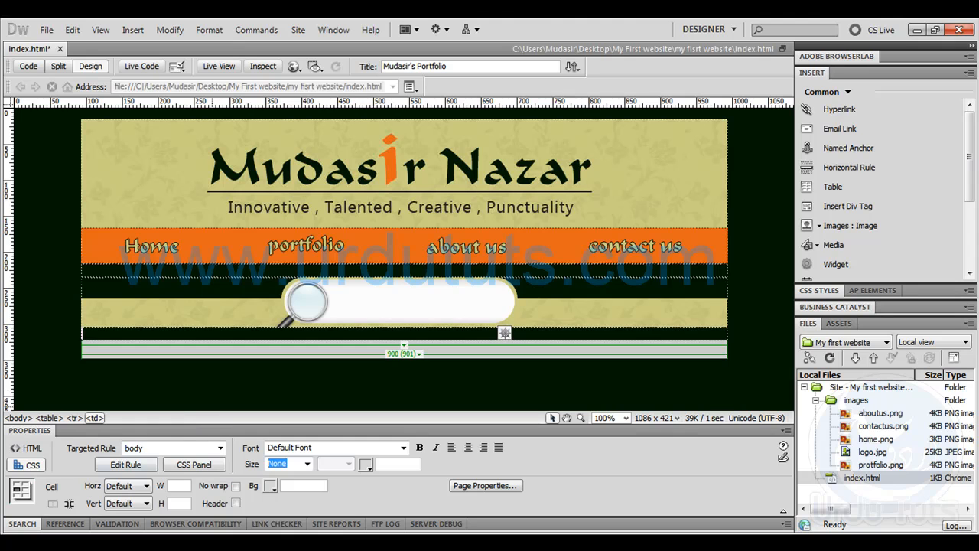
- Switch to Photoshop and close the Untitled-2 and Untitled-1 documents without saving
{"action": "mouse_move", "coordinate": [93, 544]}
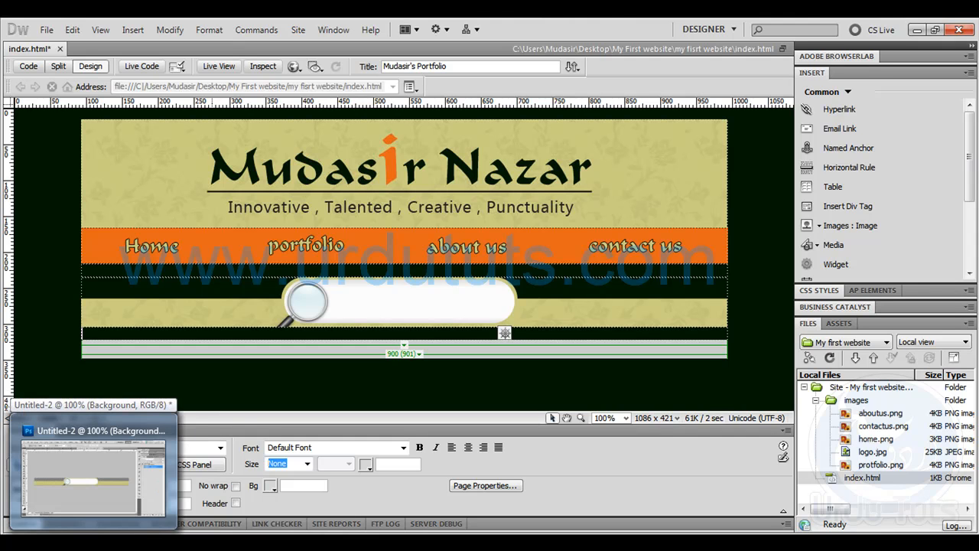
{"action": "left_click", "coordinate": [93, 474]}
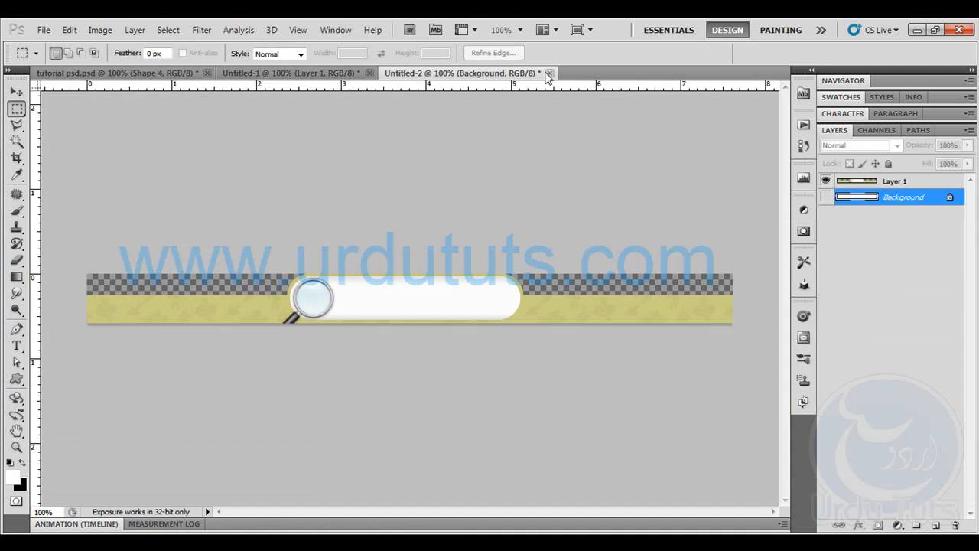
{"action": "left_click", "coordinate": [548, 74]}
{"action": "left_click", "coordinate": [495, 226]}
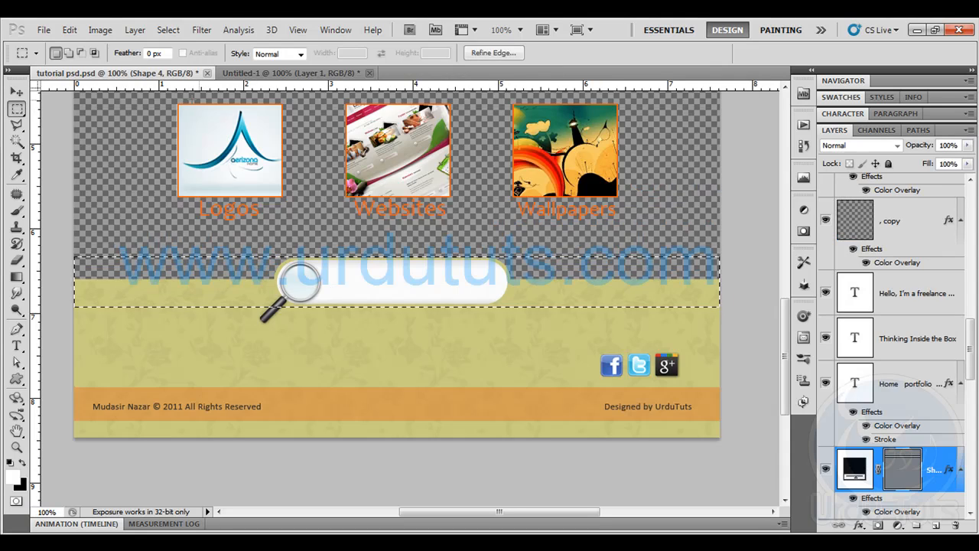
{"action": "left_click", "coordinate": [255, 74]}
{"action": "left_click", "coordinate": [370, 73]}
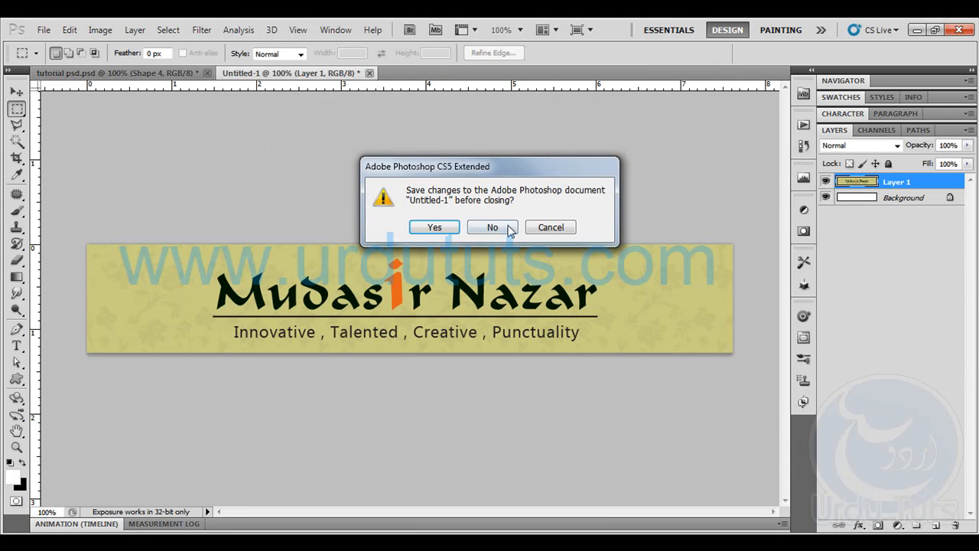
{"action": "left_click", "coordinate": [494, 227]}
- Add a horizontal guide at the search strip's lower edge and marquee-select the full-width area down to the orange footer, about 900 by 111 px
{"action": "left_click_drag", "start_coordinate": [133, 86], "coordinate": [183, 306]}
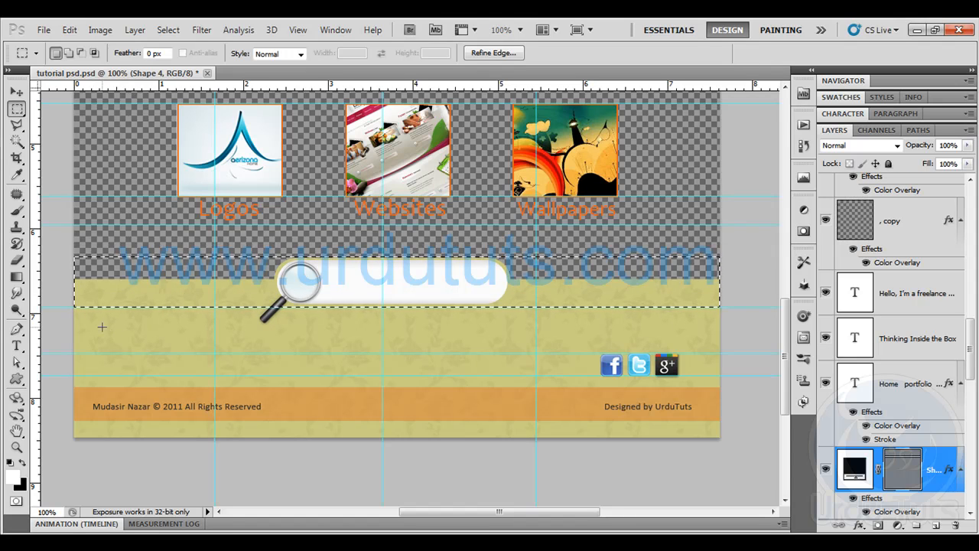
{"action": "key", "text": "ctrl+d"}
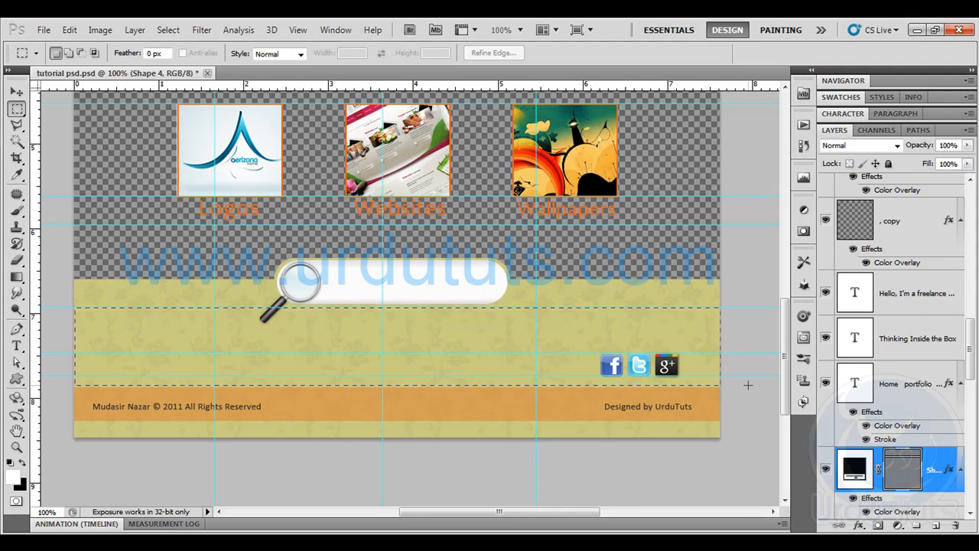
{"action": "left_click_drag", "start_coordinate": [756, 387], "coordinate": [757, 387]}
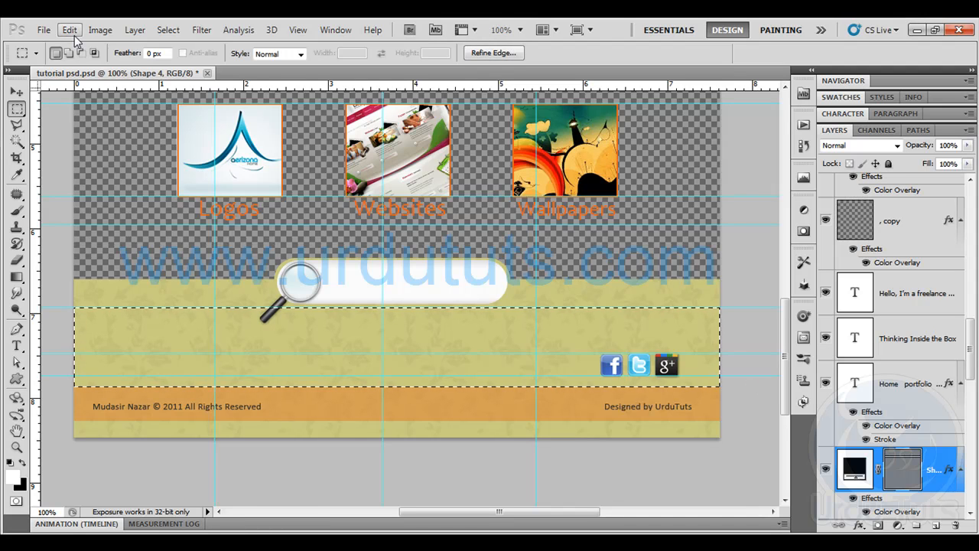
{"action": "left_click", "coordinate": [70, 30]}
{"action": "left_click", "coordinate": [130, 133]}
{"action": "key", "text": "ctrl+n"}
{"action": "key", "text": "Escape"}
- Hide the Facebook, Twitter and Google Plus icon layers
{"action": "scroll", "coordinate": [860, 371], "scroll_direction": "up", "scroll_amount": 3}
{"action": "scroll", "coordinate": [861, 371], "scroll_direction": "up", "scroll_amount": 6}
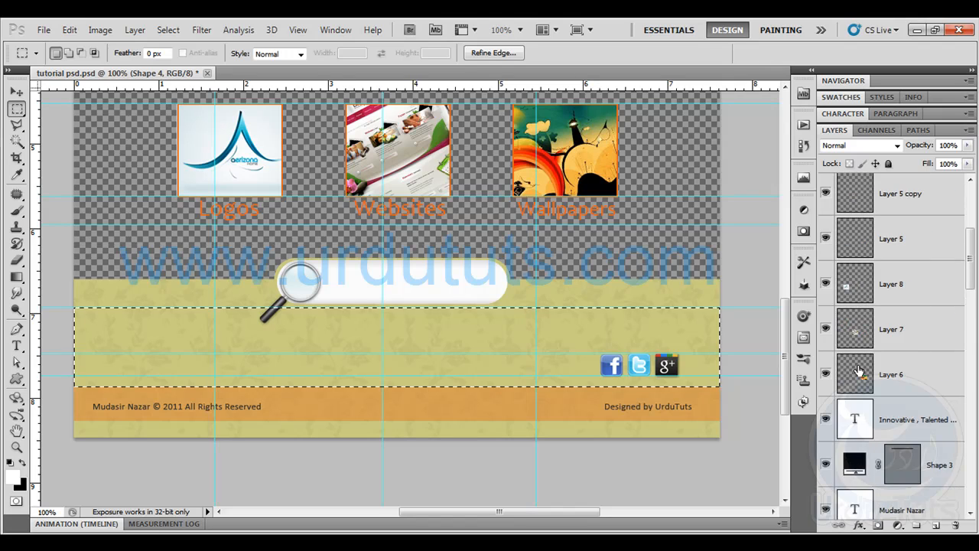
{"action": "scroll", "coordinate": [857, 370], "scroll_direction": "down", "scroll_amount": 4}
{"action": "scroll", "coordinate": [856, 369], "scroll_direction": "down", "scroll_amount": 8}
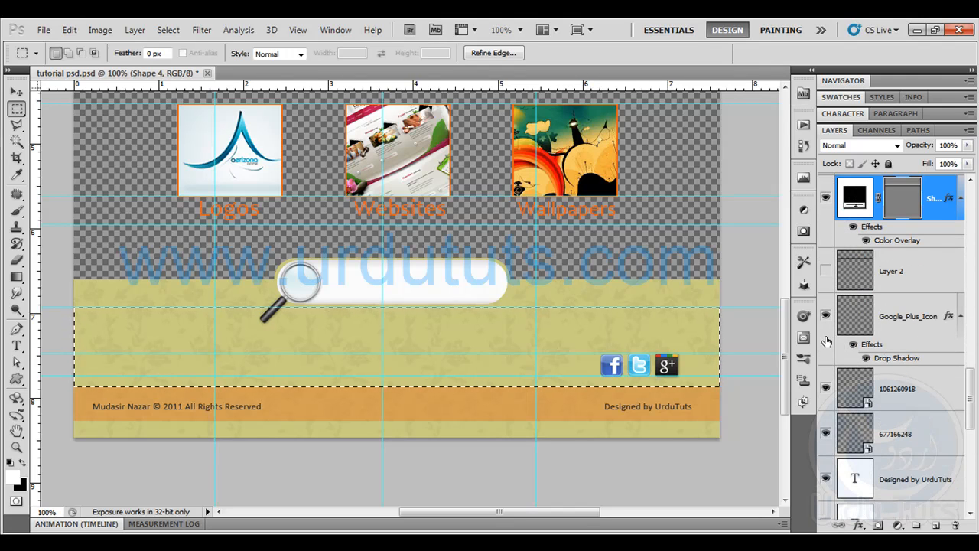
{"action": "left_click_drag", "start_coordinate": [825, 317], "coordinate": [826, 433]}
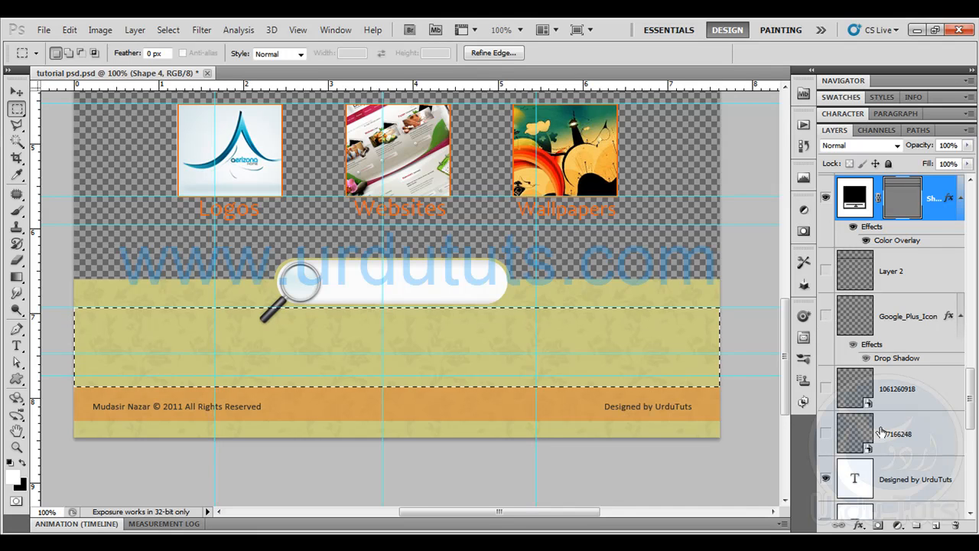
- Group the three hidden social icon layers and name the group buttons
{"action": "left_click", "coordinate": [902, 434]}
{"action": "left_click", "coordinate": [898, 314], "text": "shift"}
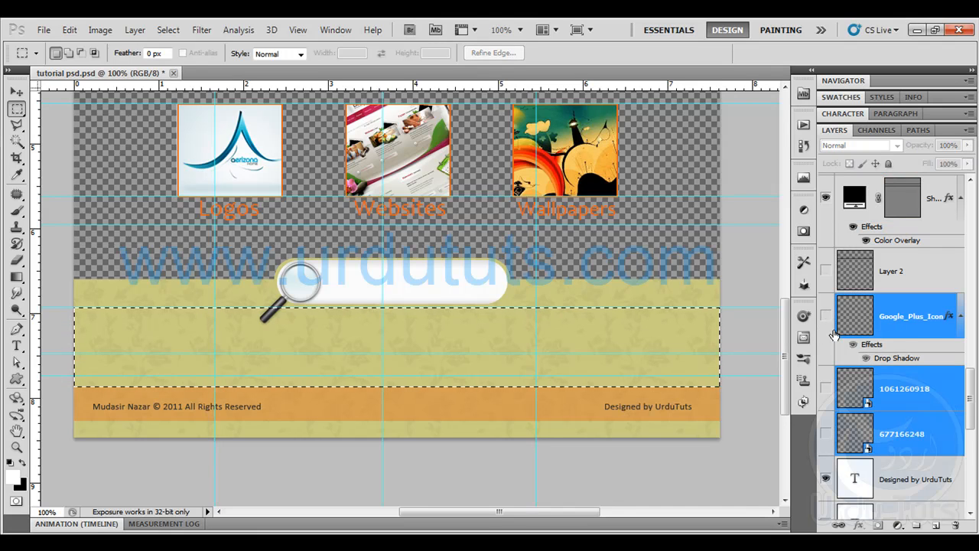
{"action": "key", "text": "ctrl+g"}
{"action": "double_click", "coordinate": [886, 305]}
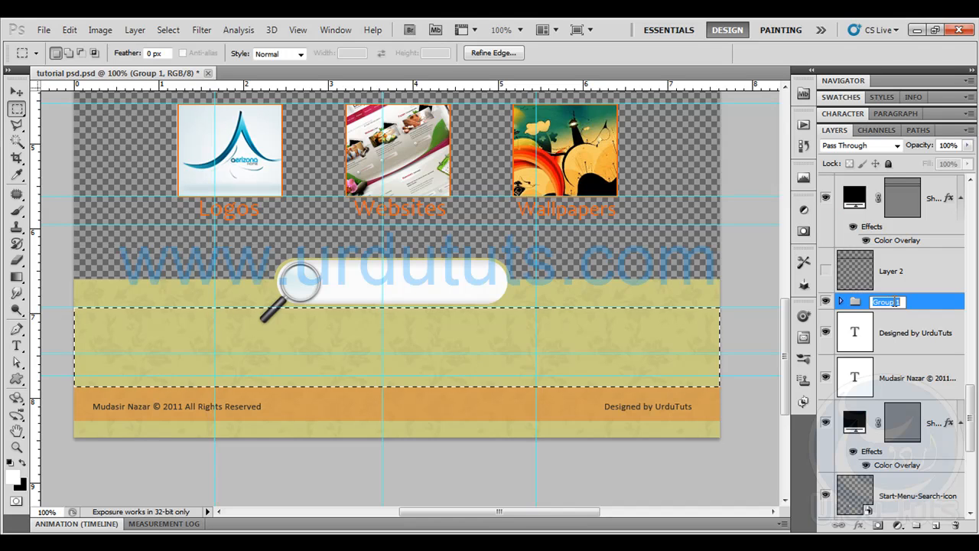
{"action": "type", "text": "buttons"}
{"action": "key", "text": "Return"}
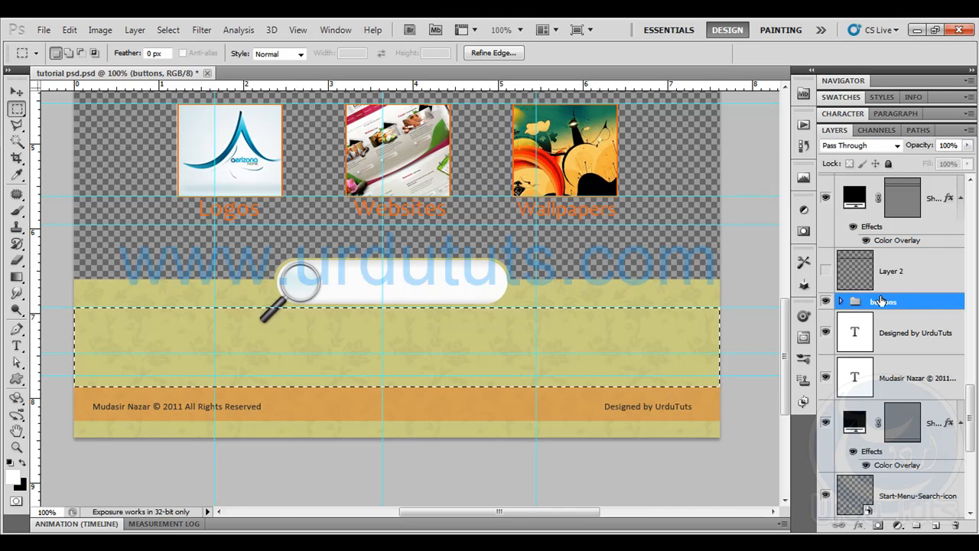
- Copy the selected strip merged and paste it into a new document of the same size
{"action": "left_click", "coordinate": [69, 30]}
{"action": "left_click", "coordinate": [145, 143]}
{"action": "key", "text": "ctrl+n"}
{"action": "key", "text": "Return"}
{"action": "key", "text": "ctrl+v"}
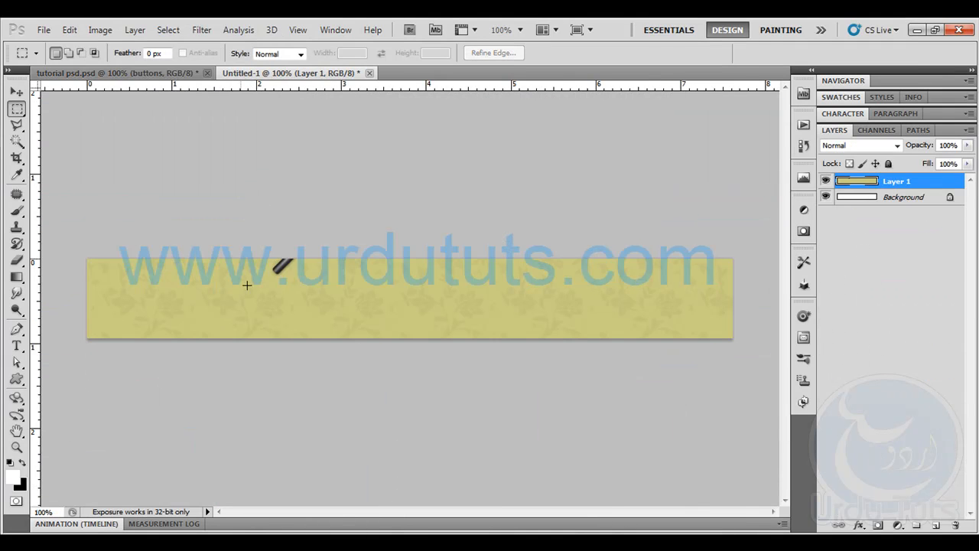
- Export the pasted strip for web as a JPEG of medium quality 54 into the images folder
{"action": "left_click", "coordinate": [43, 30]}
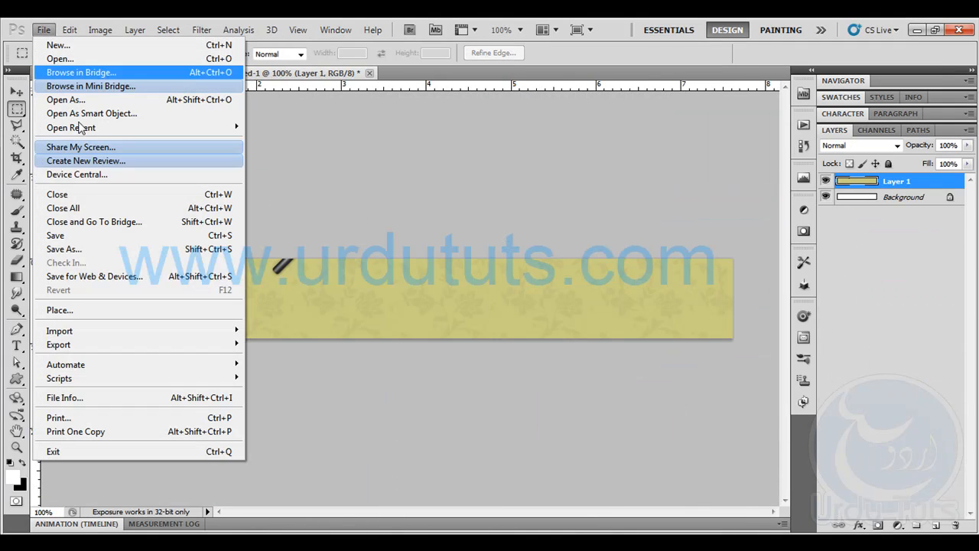
{"action": "left_click", "coordinate": [98, 276]}
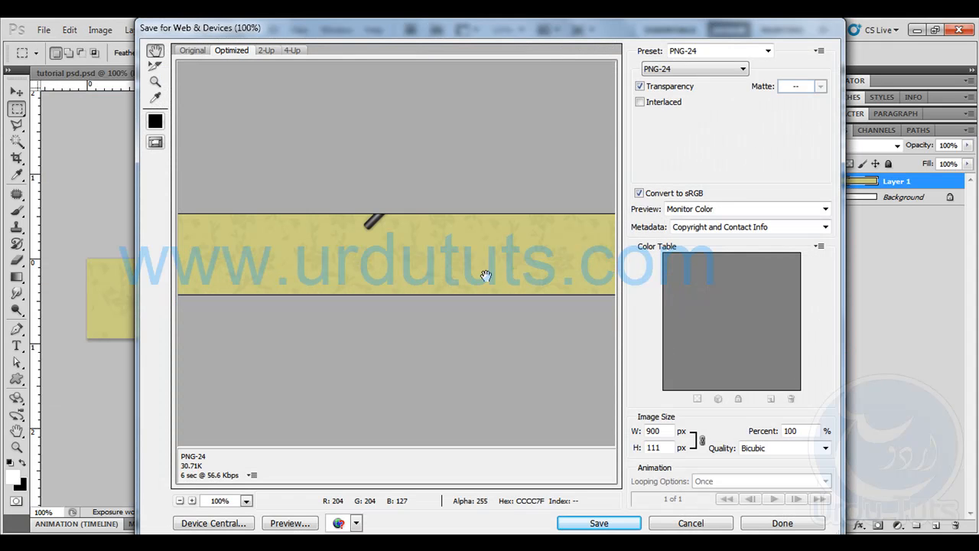
{"action": "left_click", "coordinate": [669, 71]}
{"action": "left_click", "coordinate": [667, 91]}
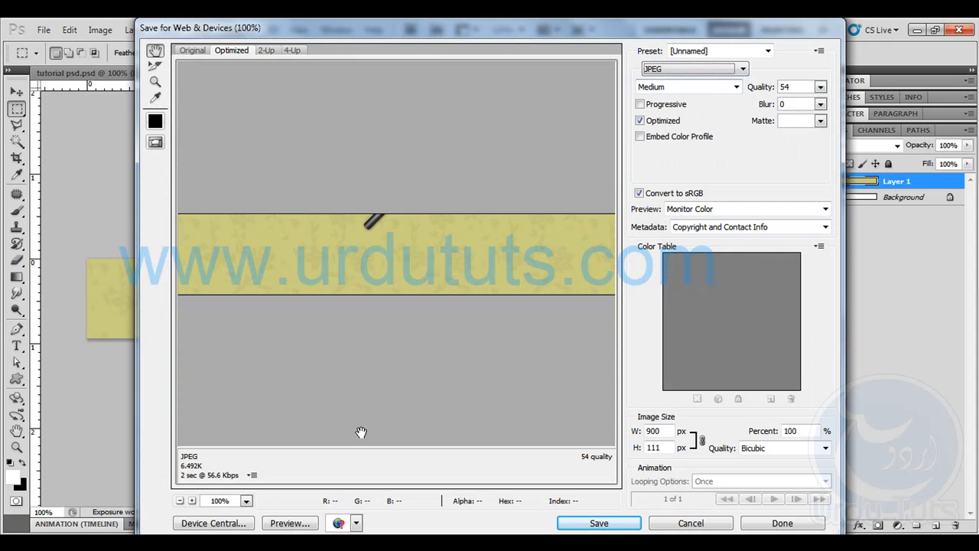
{"action": "left_click", "coordinate": [599, 523]}
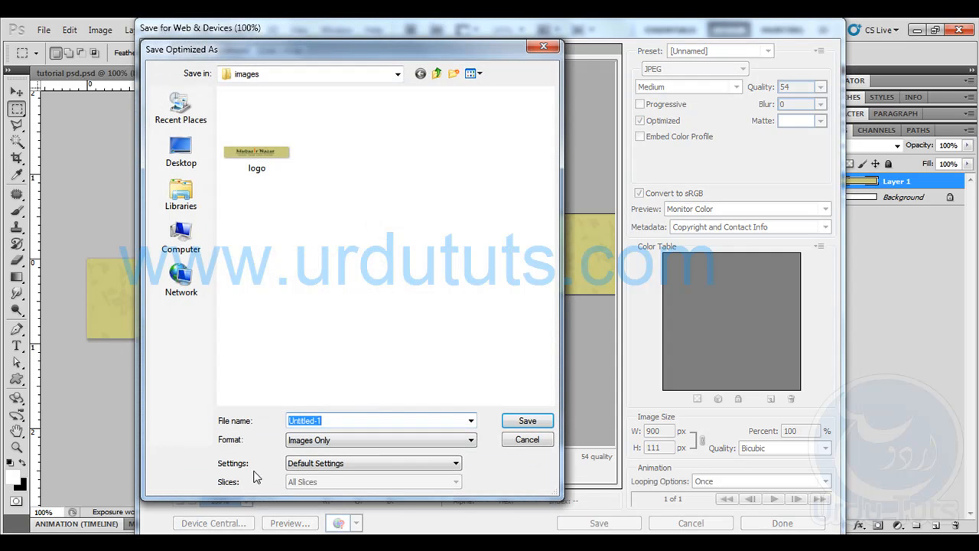
- Save the optimized JPEG for the web in the images folder under the name footer
{"action": "type", "text": "footer"}
{"action": "key", "text": "Return"}
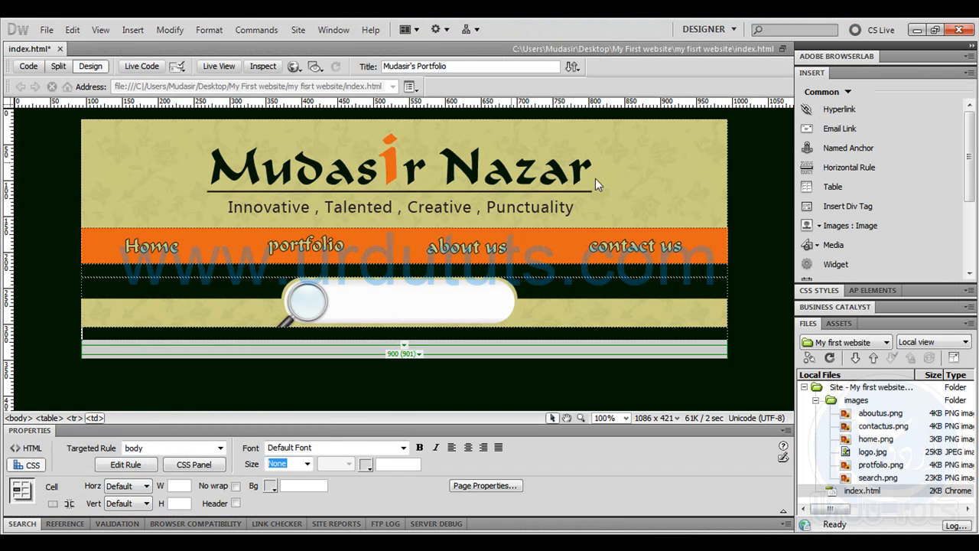
- Switch to Dreamweaver and insert images/footer.jpg into the last table row below the search image
{"action": "double_click", "coordinate": [477, 275]}
{"action": "left_click", "coordinate": [622, 248]}
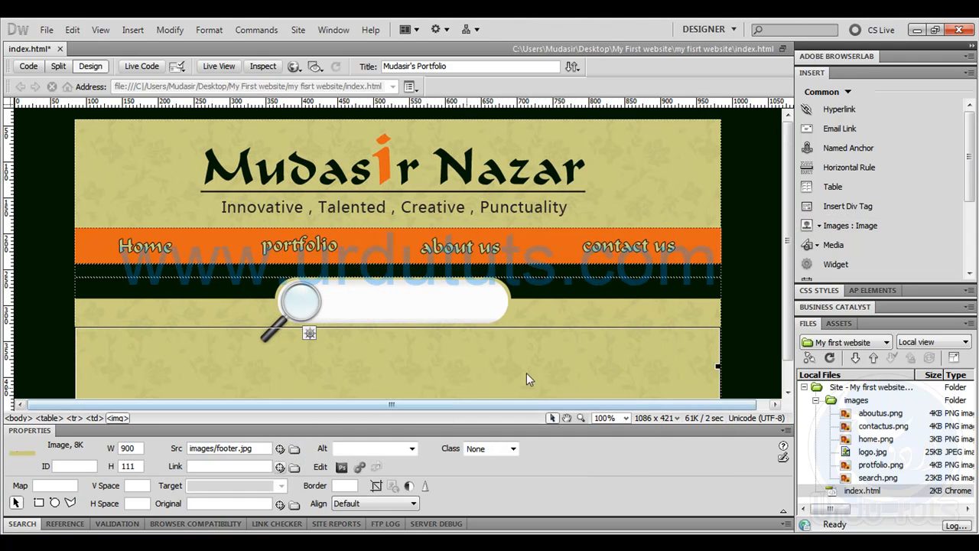
{"action": "left_click", "coordinate": [758, 273]}
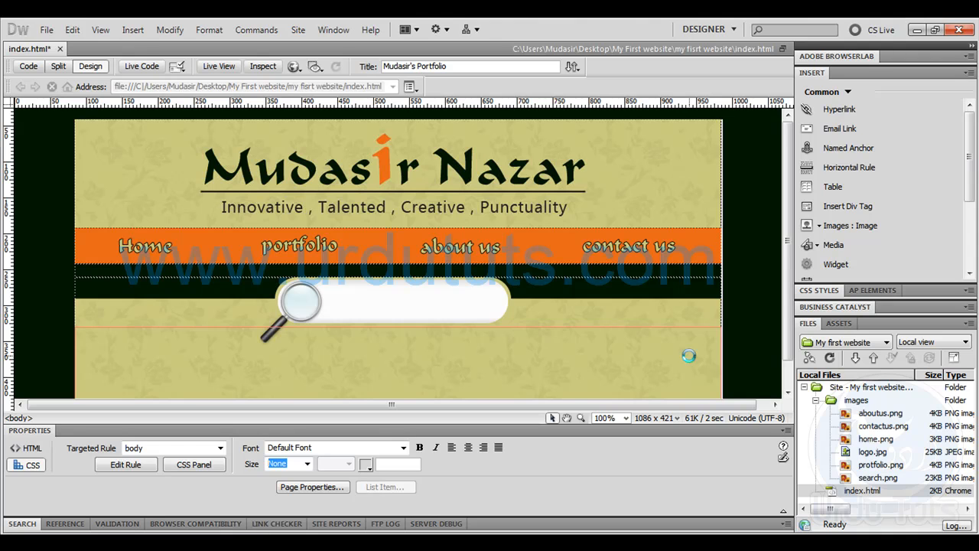
- Save index.html, preview it reloaded in the browser, and return to the Dreamweaver document
{"action": "key", "text": "F12"}
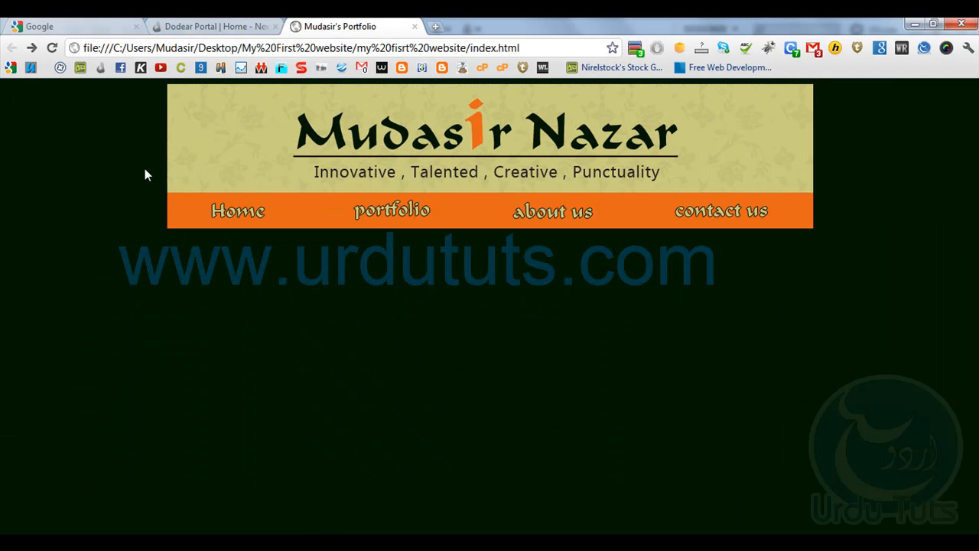
{"action": "left_click", "coordinate": [52, 47]}
{"action": "left_click_drag", "start_coordinate": [466, 290], "coordinate": [63, 255]}
{"action": "left_click", "coordinate": [163, 282]}
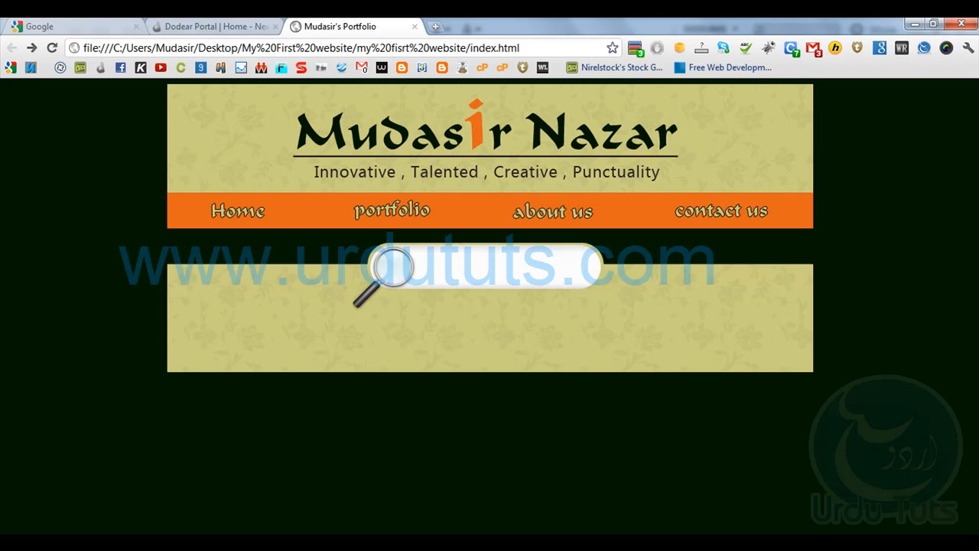
{"action": "key", "text": "alt+Tab"}
{"action": "scroll", "coordinate": [600, 269], "scroll_direction": "down", "scroll_amount": 2}
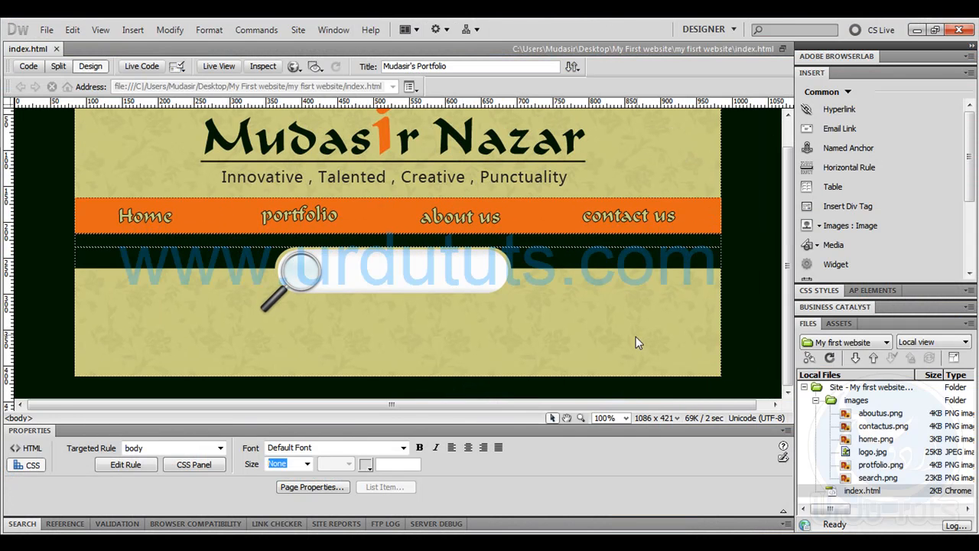
- Add a background attribute to the footer image's table cell in the code, pointing to images/footer.jpg
{"action": "left_click", "coordinate": [583, 337]}
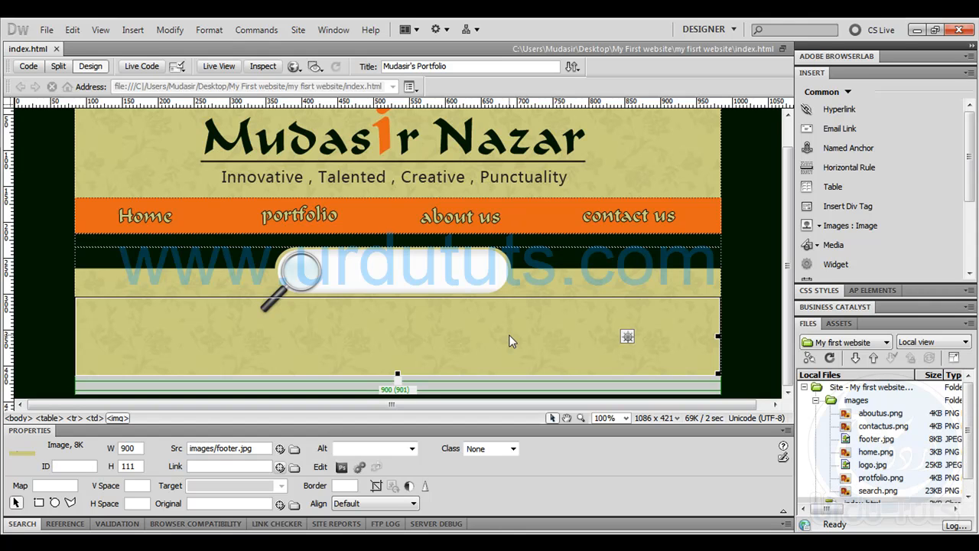
{"action": "left_click", "coordinate": [26, 67]}
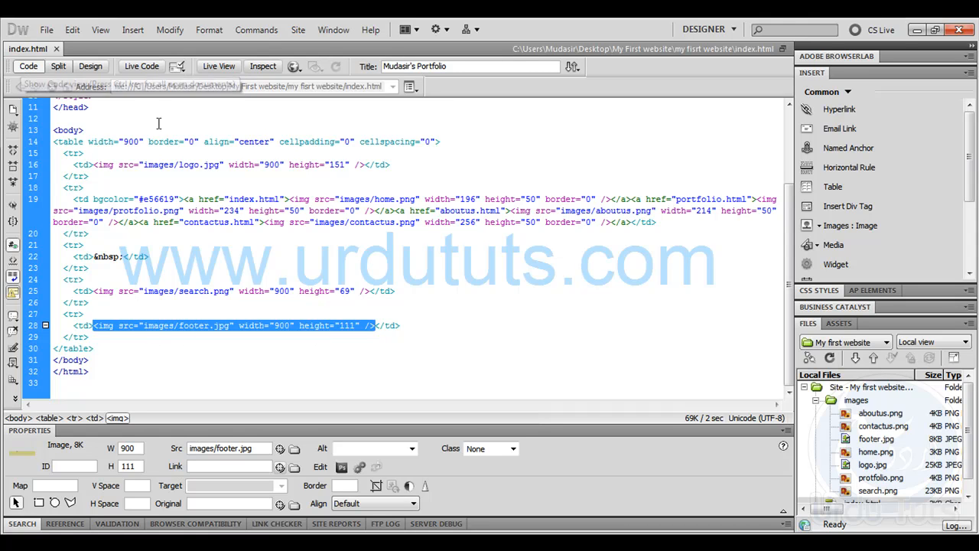
{"action": "left_click", "coordinate": [95, 327]}
{"action": "left_click", "coordinate": [90, 327]}
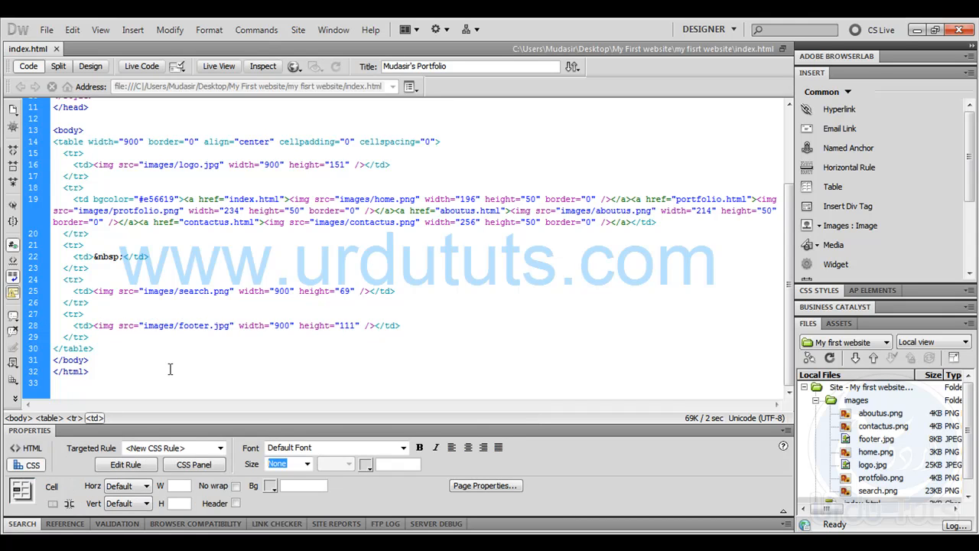
{"action": "key", "text": "Down"}
{"action": "key", "text": "Down"}
{"action": "key", "text": "Down"}
{"action": "key", "text": "Down"}
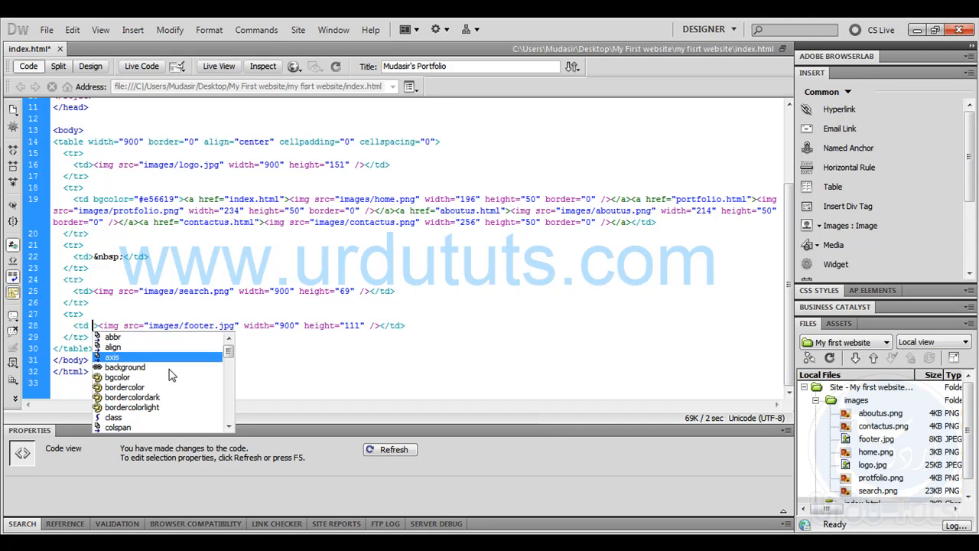
{"action": "key", "text": "Return"}
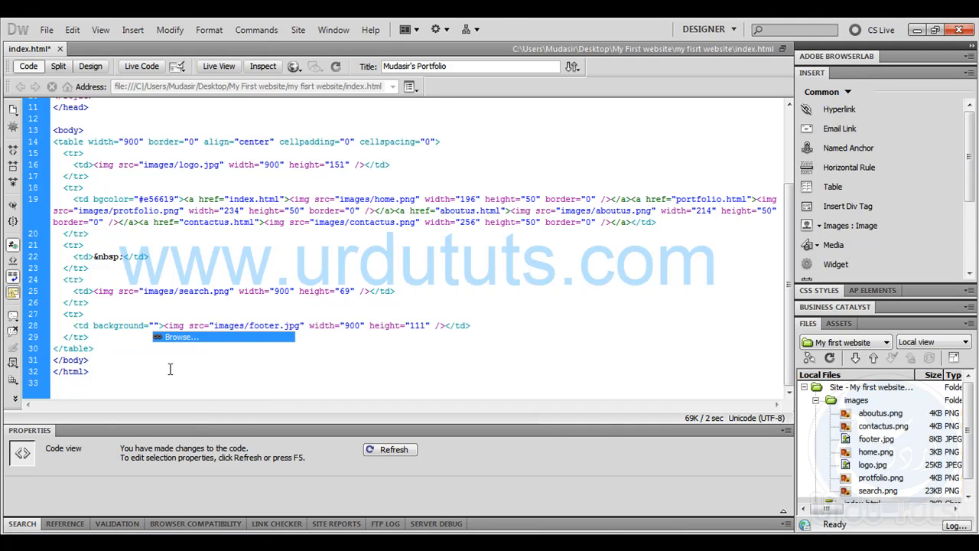
{"action": "key", "text": "Return"}
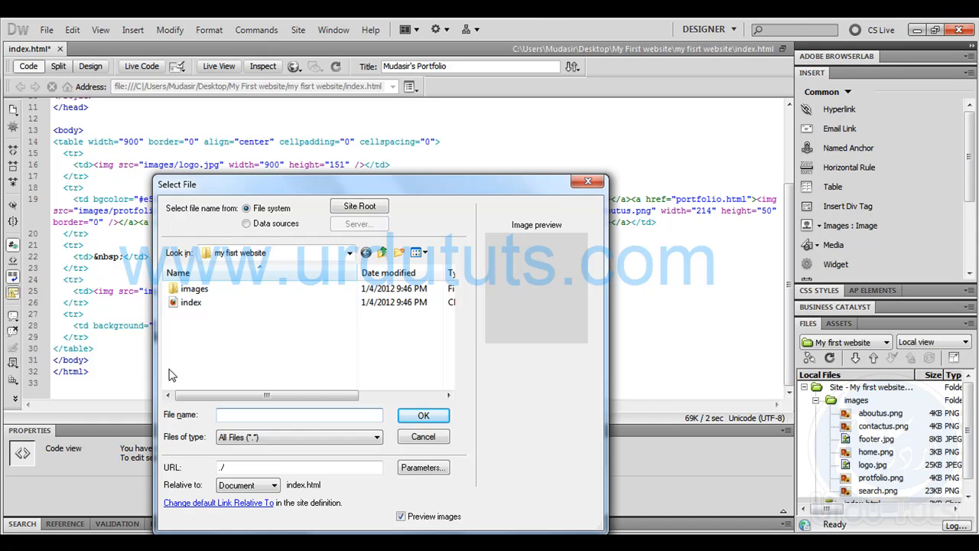
{"action": "double_click", "coordinate": [192, 290]}
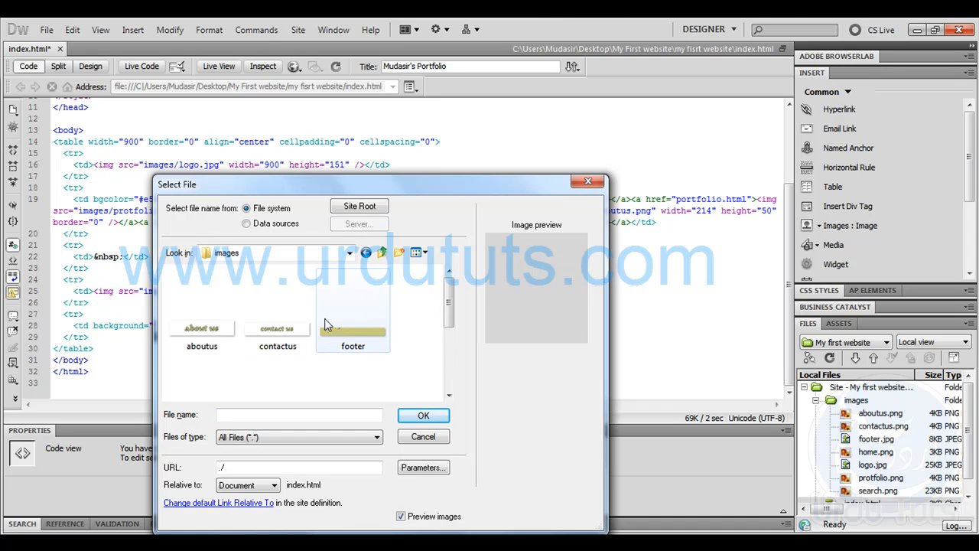
{"action": "mouse_move", "coordinate": [451, 310]}
{"action": "left_mouse_down"}
{"action": "mouse_move", "coordinate": [451, 378]}
{"action": "mouse_move", "coordinate": [451, 310]}
{"action": "left_mouse_up"}
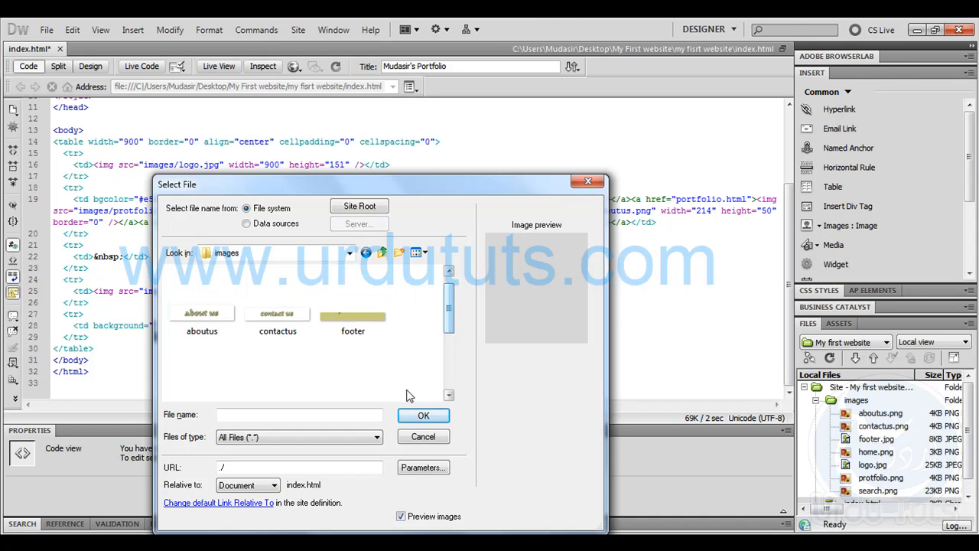
{"action": "double_click", "coordinate": [361, 325]}
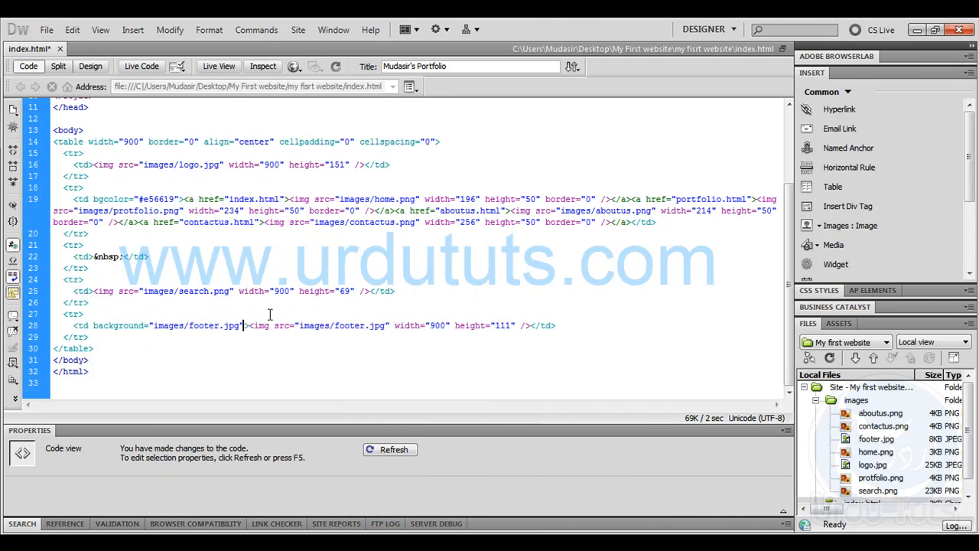
- Delete the footer img tag from its table cell in the code and check the page in Design view
{"action": "left_click_drag", "start_coordinate": [251, 325], "coordinate": [524, 322]}
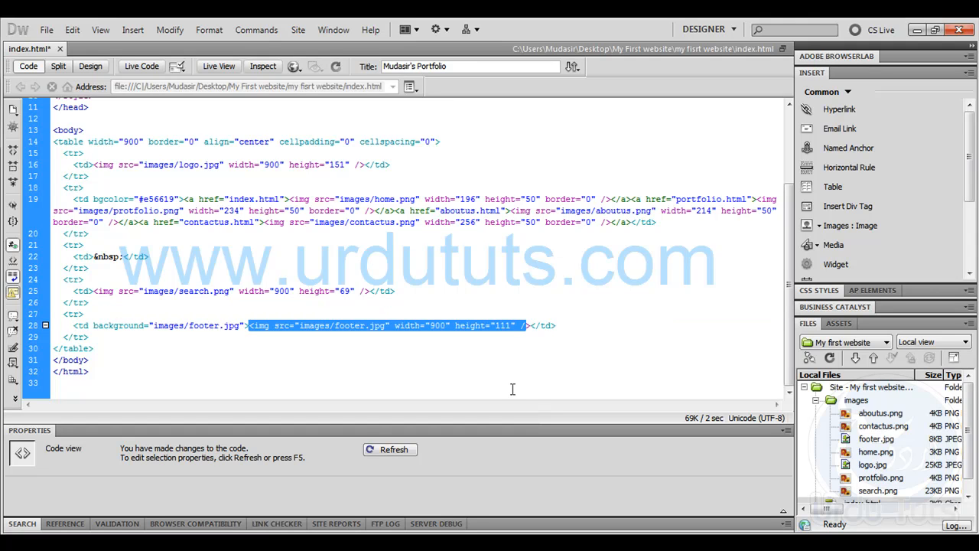
{"action": "key", "text": "BackSpace"}
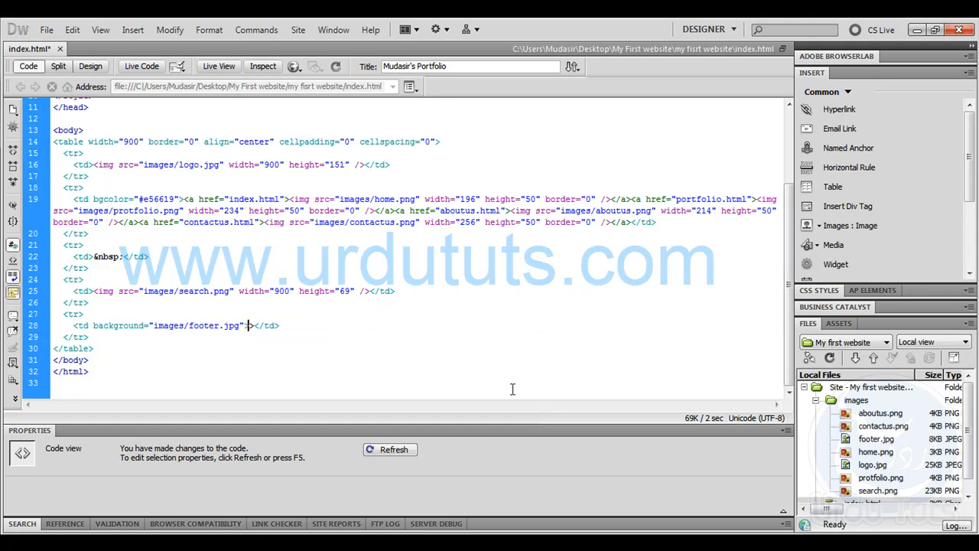
{"action": "key", "text": "BackSpace"}
{"action": "left_click", "coordinate": [98, 69]}
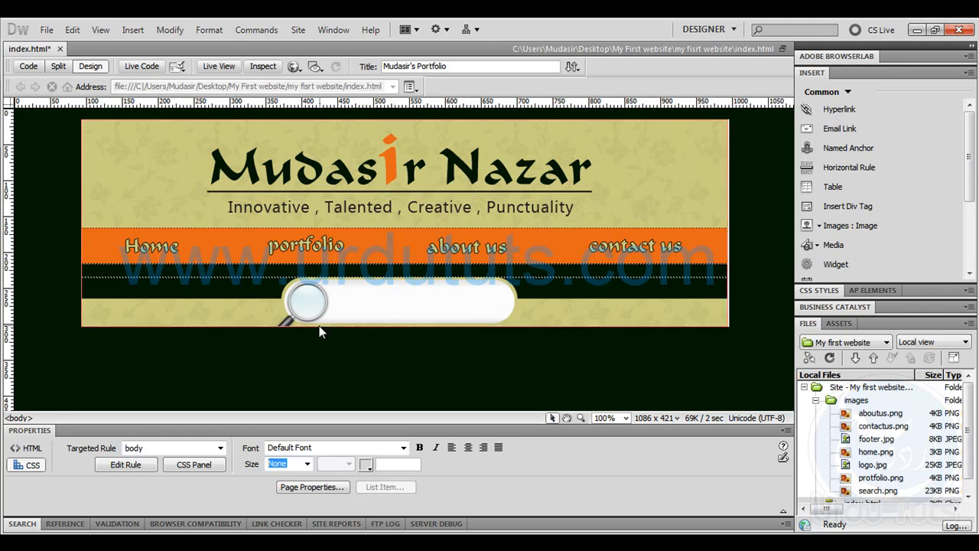
{"action": "left_click", "coordinate": [390, 328]}
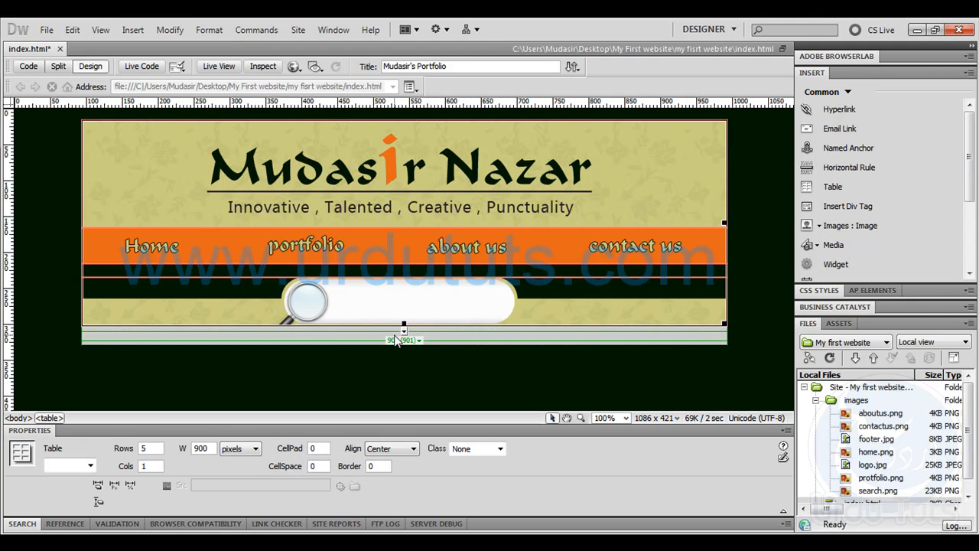
{"action": "left_click", "coordinate": [580, 387]}
- Undo the footer image removal and the background attribute added to its table cell
{"action": "key", "text": "ctrl+z"}
{"action": "key", "text": "ctrl+z"}
{"action": "key", "text": "ctrl+z"}
{"action": "key", "text": "ctrl+z"}
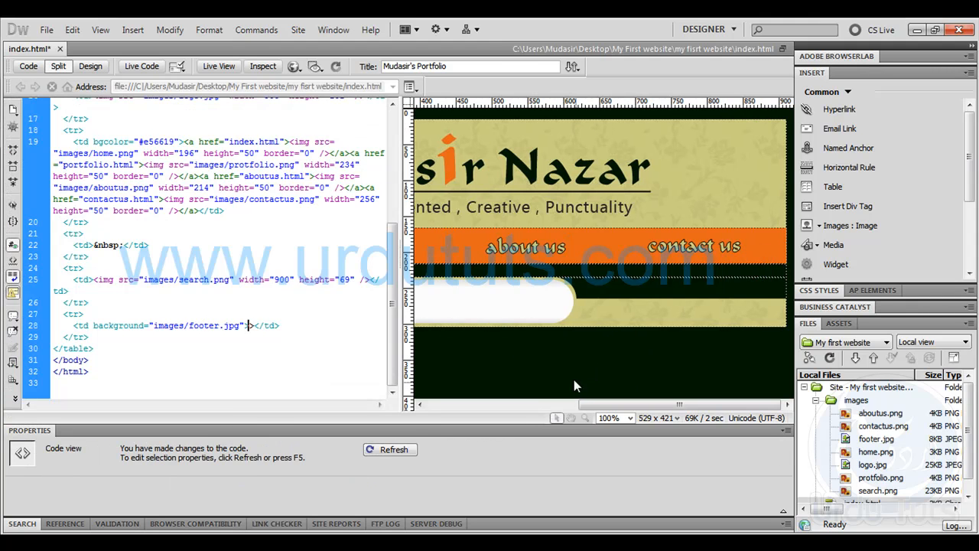
{"action": "key", "text": "ctrl+z"}
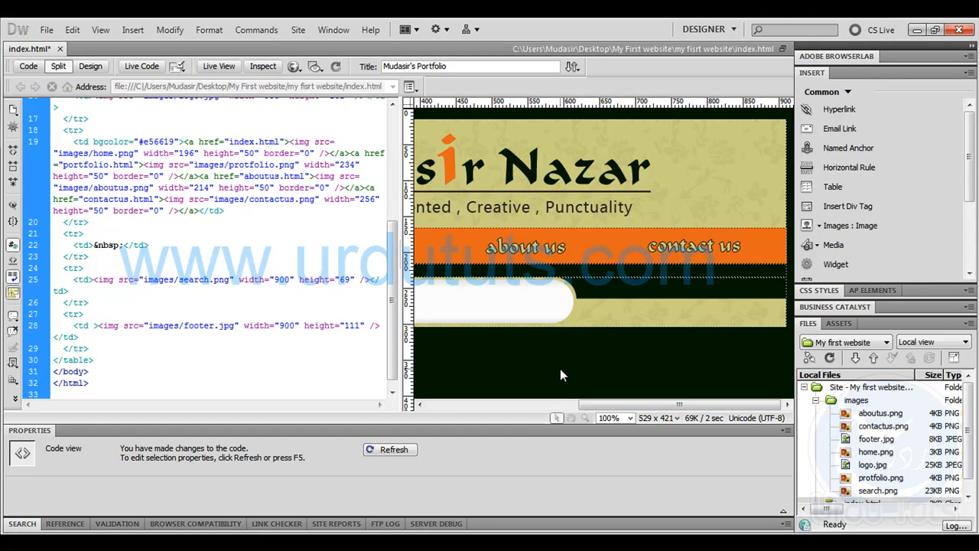
- Delete the footer image from the page in Design view and remove the leftover &nbsp; from its cell in the code
{"action": "left_click", "coordinate": [90, 65]}
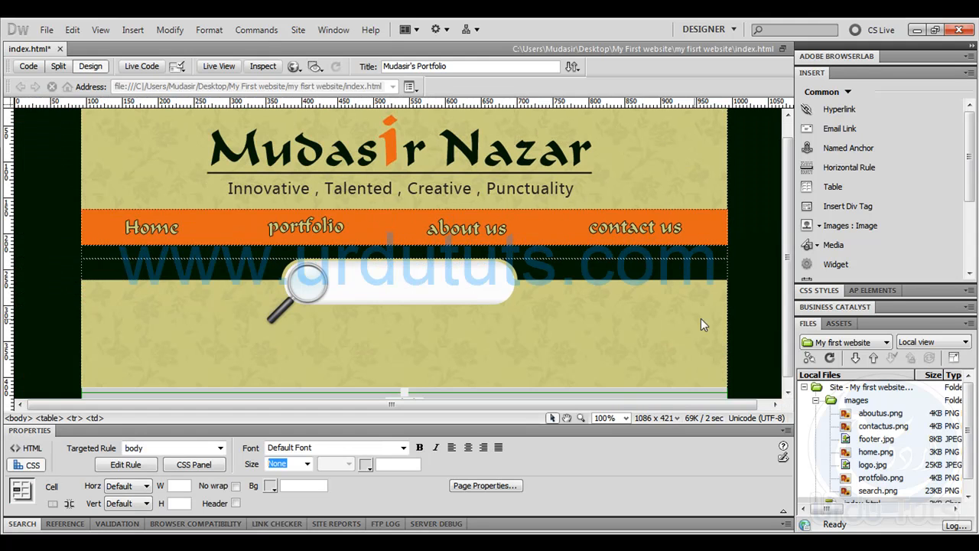
{"action": "scroll", "coordinate": [688, 318], "scroll_direction": "down", "scroll_amount": 1}
{"action": "left_click", "coordinate": [575, 362]}
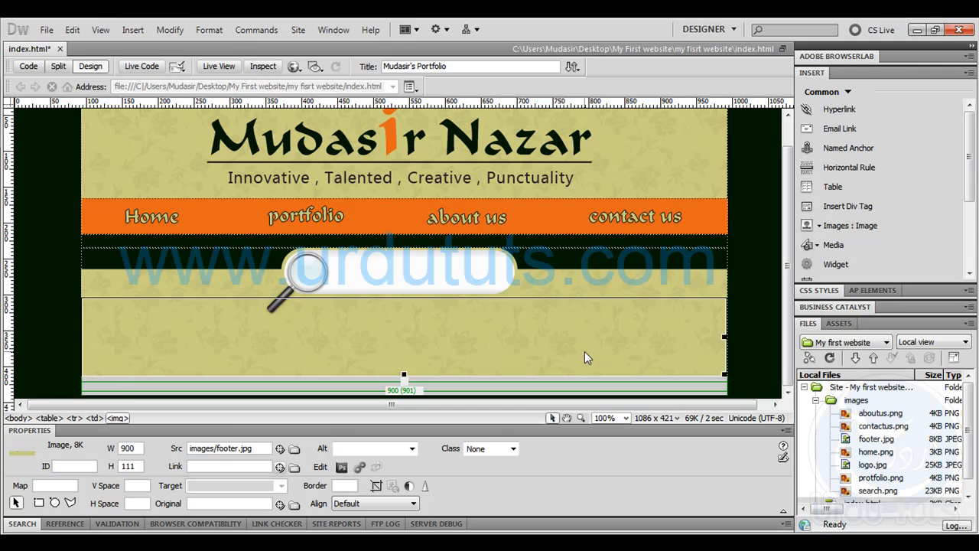
{"action": "key", "text": "Delete"}
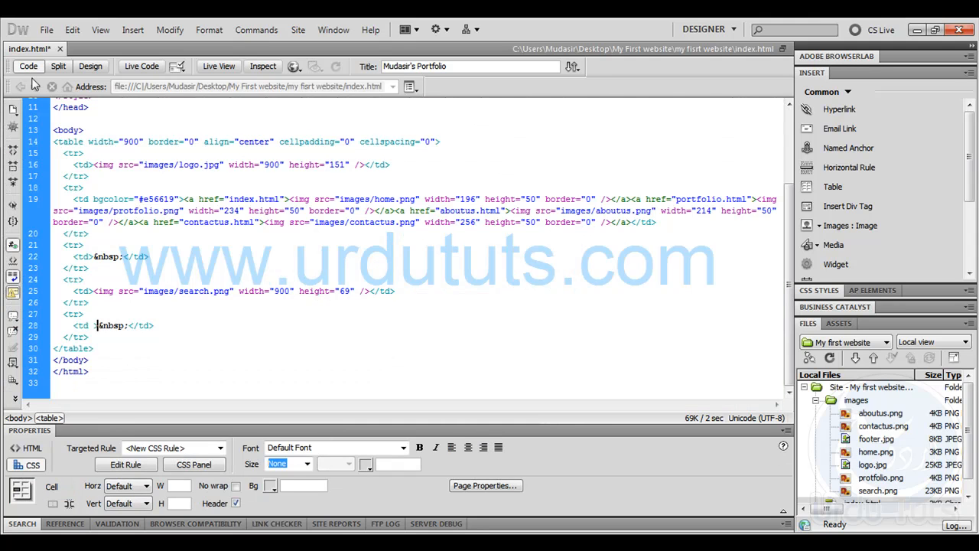
{"action": "left_click", "coordinate": [29, 66]}
{"action": "key", "text": "Delete"}
{"action": "key", "text": "Delete"}
{"action": "key", "text": "Delete"}
{"action": "key", "text": "Delete"}
{"action": "key", "text": "Delete"}
{"action": "key", "text": "Delete"}
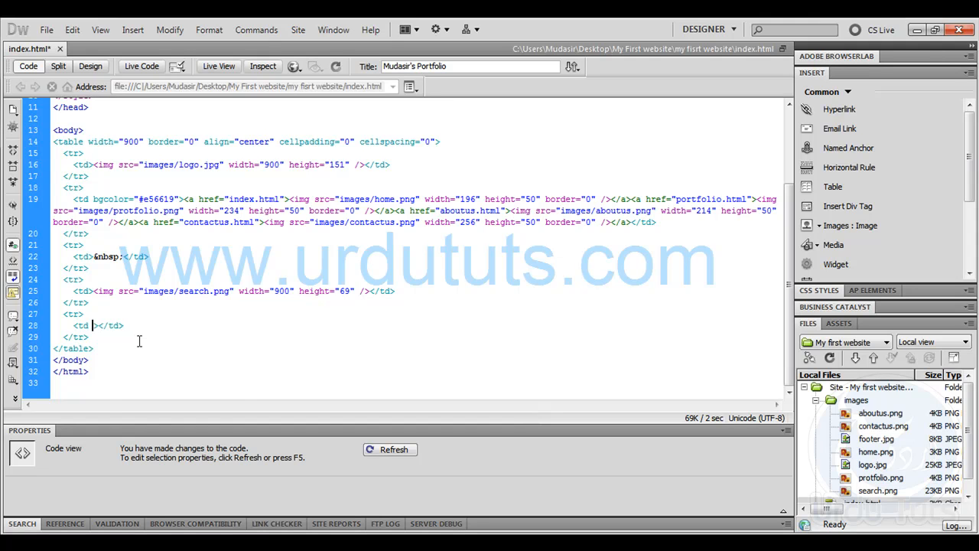
- Add a background attribute to the empty last table cell and choose footer from the images folder
{"action": "key", "text": "Down"}
{"action": "key", "text": "Down"}
{"action": "key", "text": "Down"}
{"action": "key", "text": "Return"}
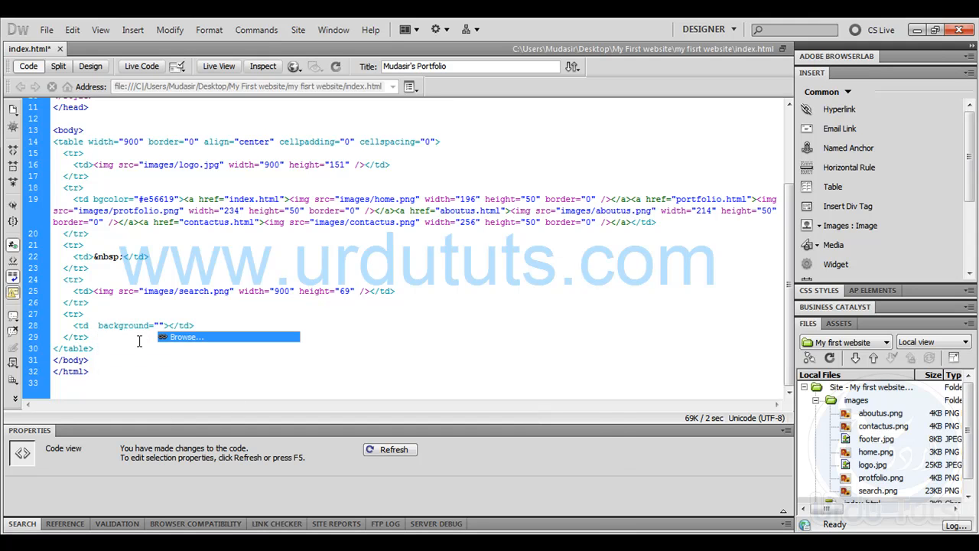
{"action": "key", "text": "Return"}
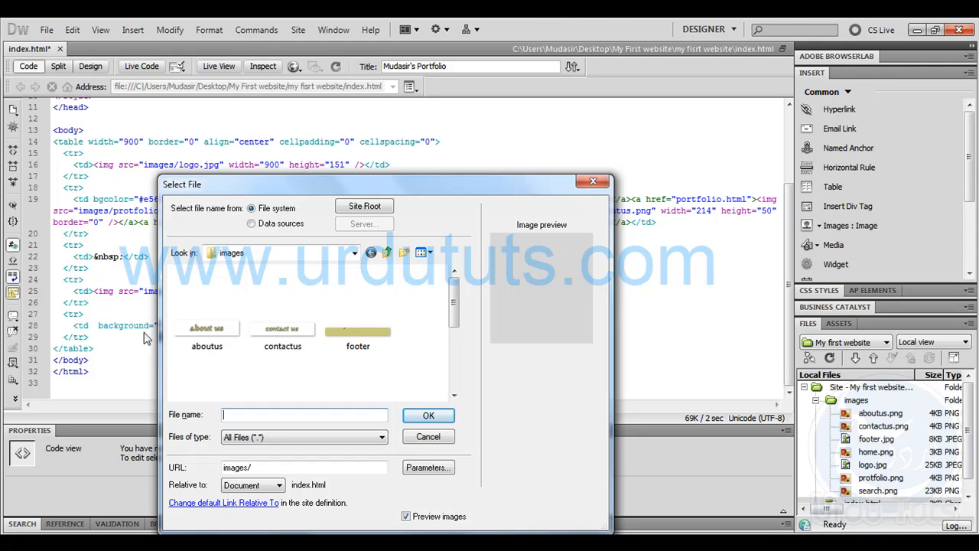
{"action": "left_click", "coordinate": [354, 345]}
{"action": "double_click", "coordinate": [351, 340]}
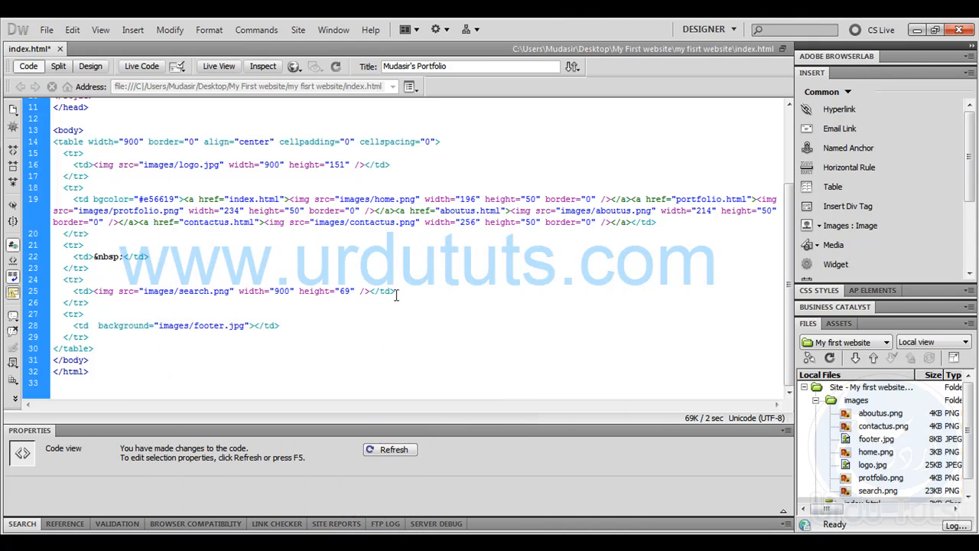
- Stretch the last table row to a height of about 95 px in Design view and check its code
{"action": "left_click", "coordinate": [90, 67]}
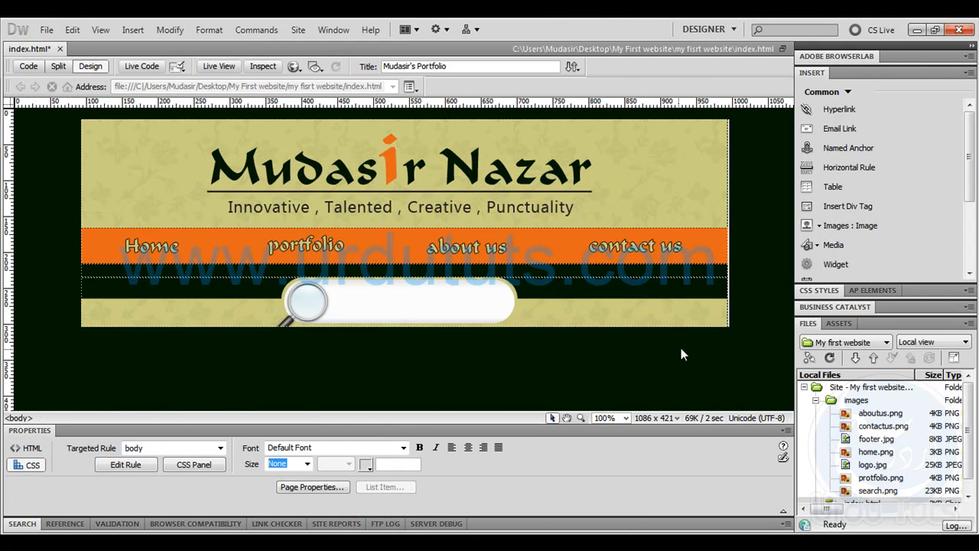
{"action": "left_click_drag", "start_coordinate": [687, 325], "coordinate": [696, 374]}
{"action": "left_click", "coordinate": [751, 314]}
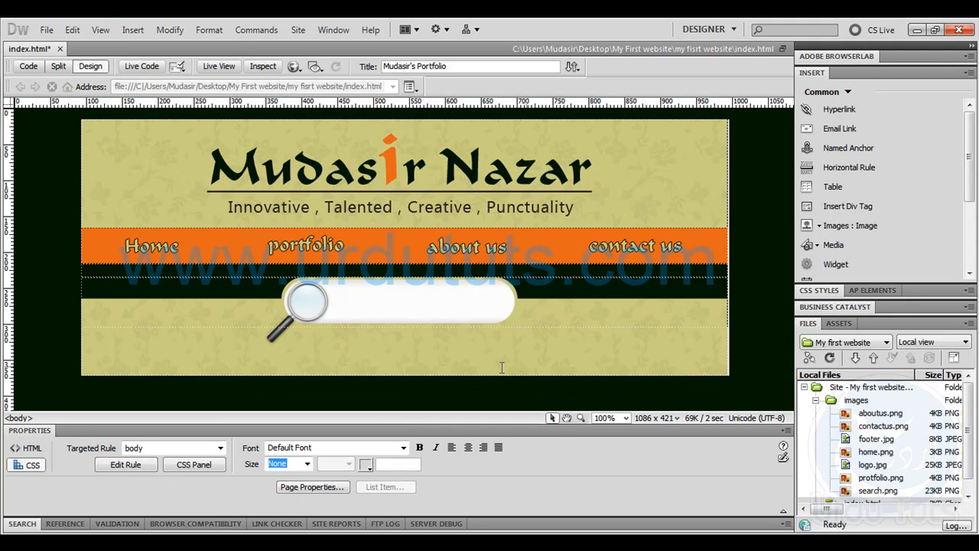
{"action": "left_click", "coordinate": [388, 376]}
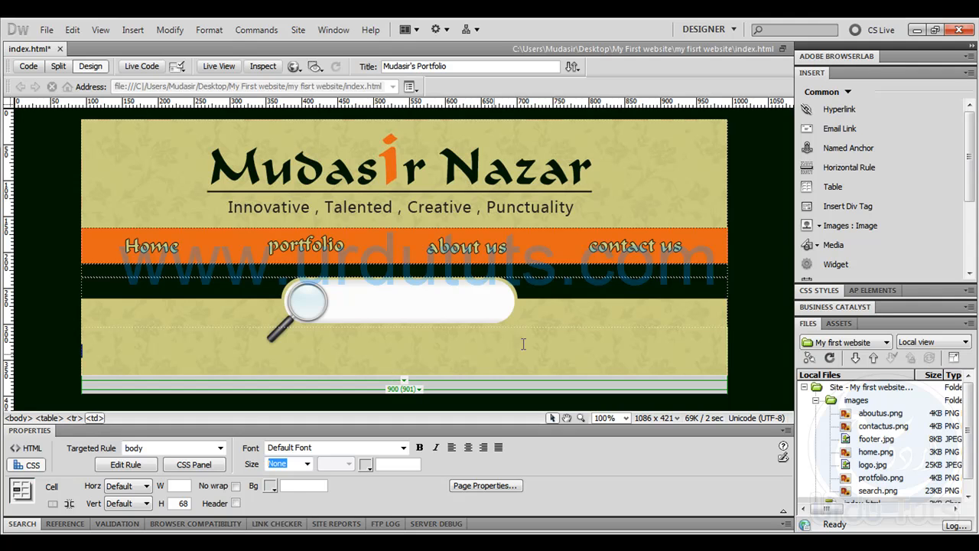
{"action": "left_click", "coordinate": [731, 321]}
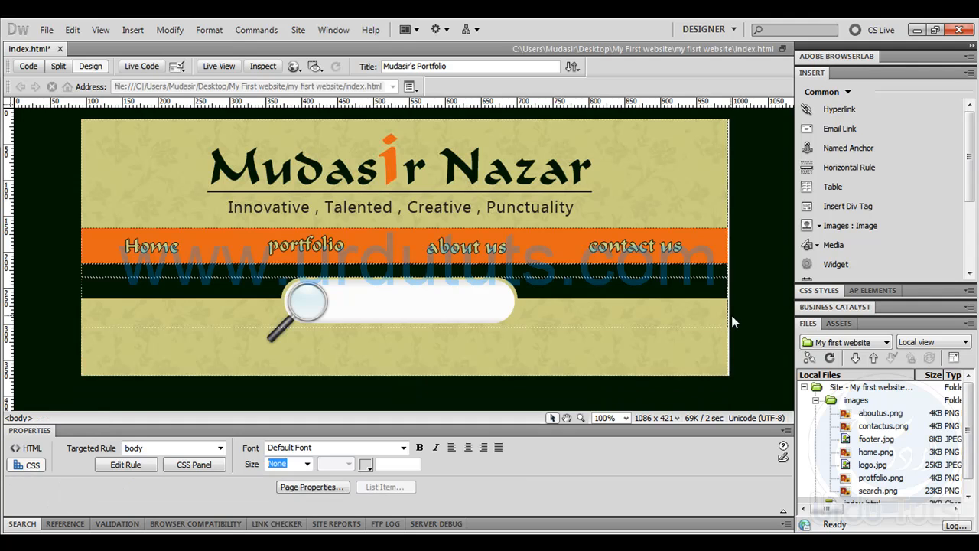
{"action": "left_click", "coordinate": [709, 375]}
{"action": "left_click_drag", "start_coordinate": [707, 391], "coordinate": [708, 393]}
{"action": "scroll", "coordinate": [731, 266], "scroll_direction": "down", "scroll_amount": 1}
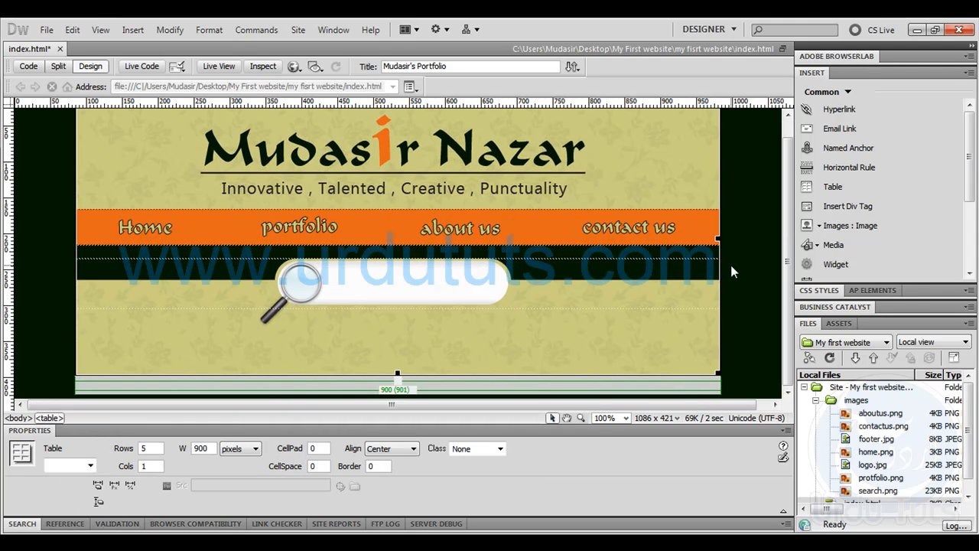
{"action": "left_click", "coordinate": [28, 66]}
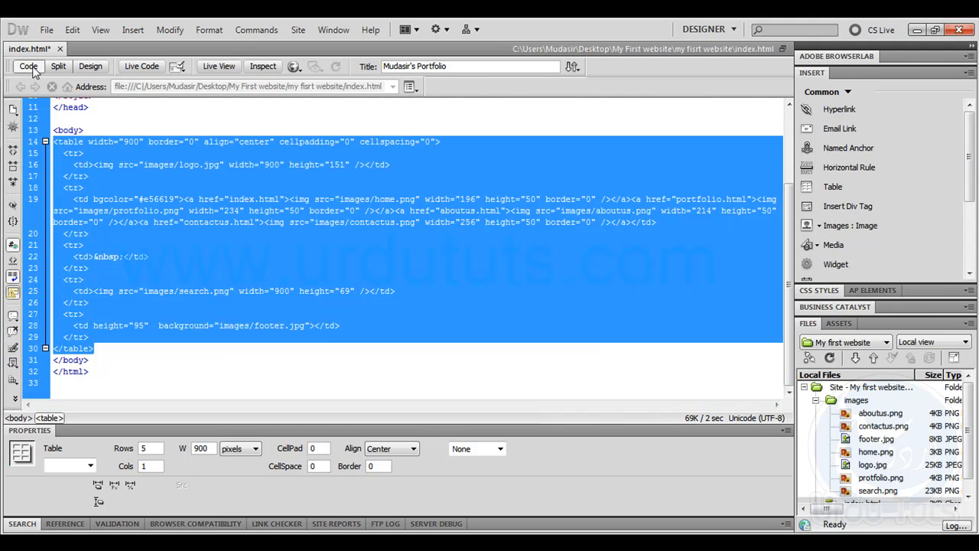
{"action": "left_click", "coordinate": [165, 354]}
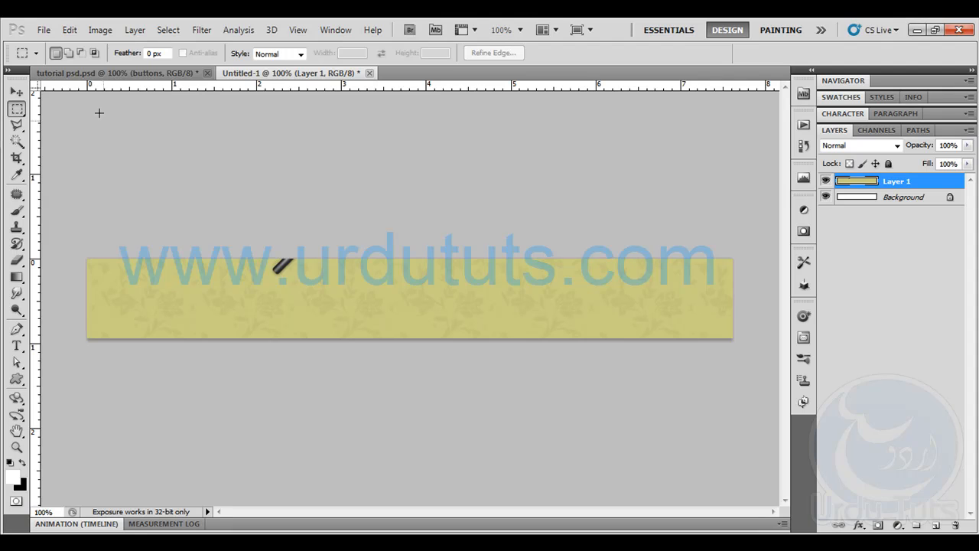
- Measure the footer strip's height in Photoshop and set the last cell's height to 112 in Dreamweaver's code
{"action": "left_click_drag", "start_coordinate": [18, 182], "coordinate": [76, 202]}
{"action": "left_click_drag", "start_coordinate": [395, 258], "coordinate": [404, 338]}
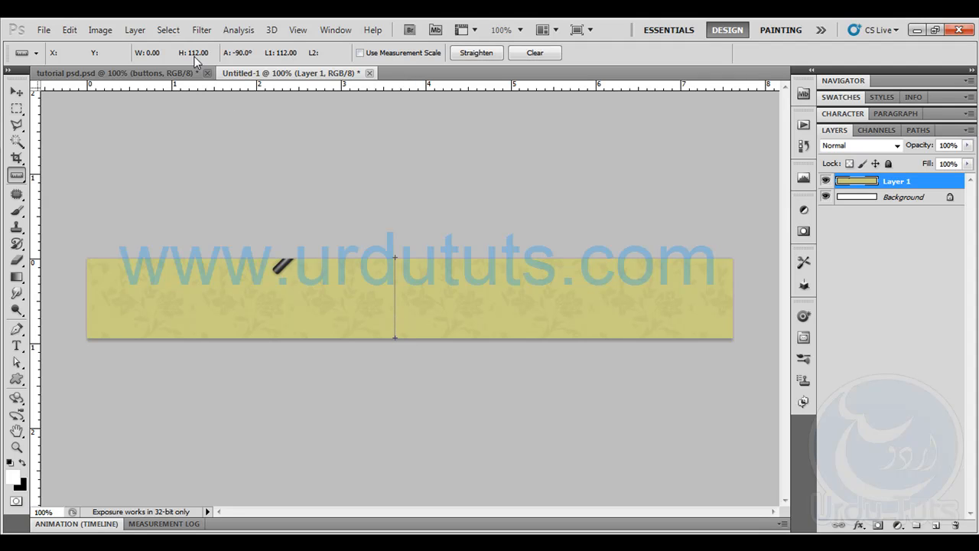
{"action": "left_click", "coordinate": [84, 543]}
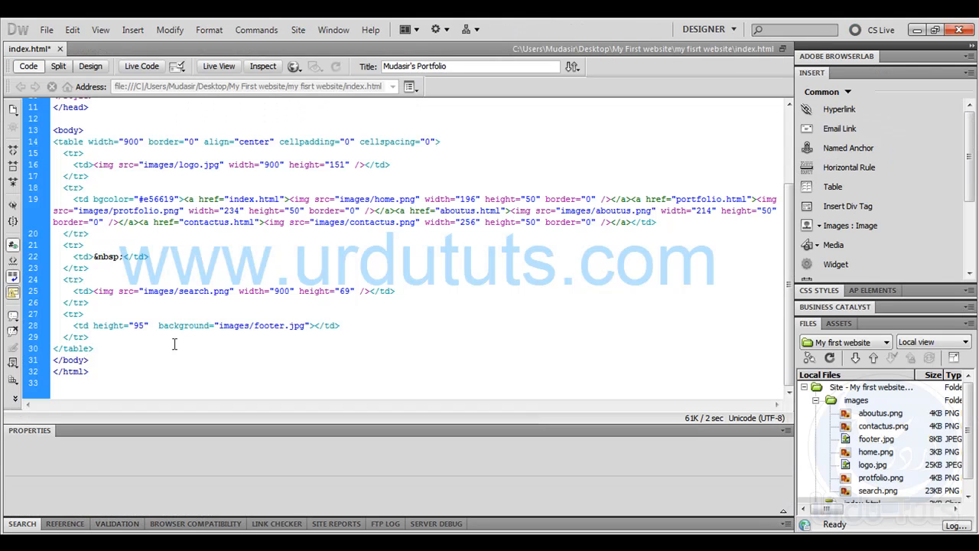
{"action": "double_click", "coordinate": [140, 325]}
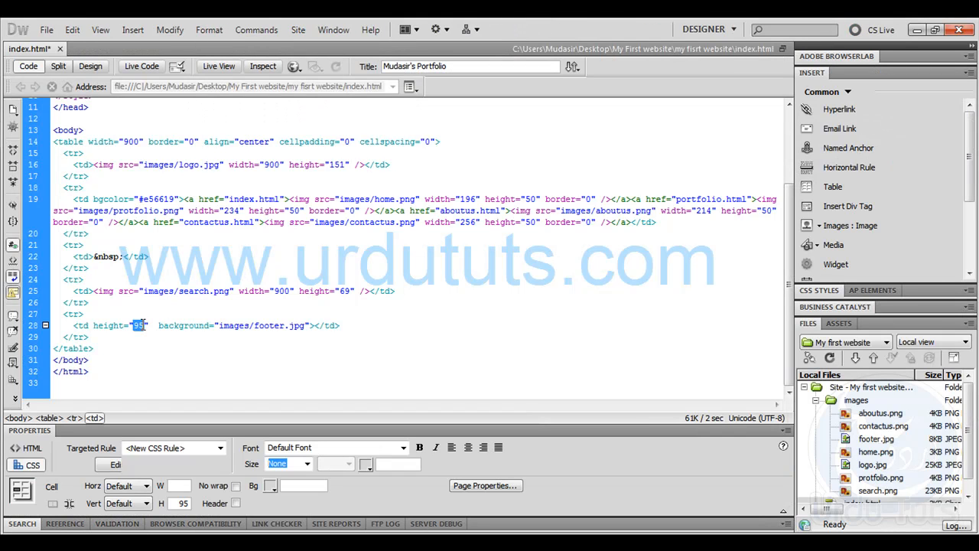
{"action": "type", "text": "112"}
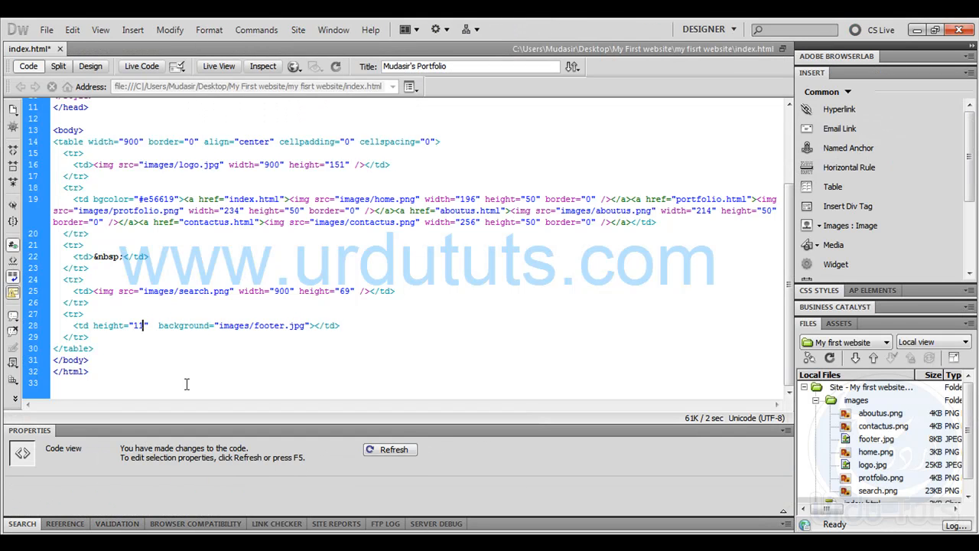
- Save index.html and preview the footer in the browser, returning to Dreamweaver when done
{"action": "left_click", "coordinate": [90, 66]}
{"action": "key", "text": "ctrl+s"}
{"action": "key", "text": "F12"}
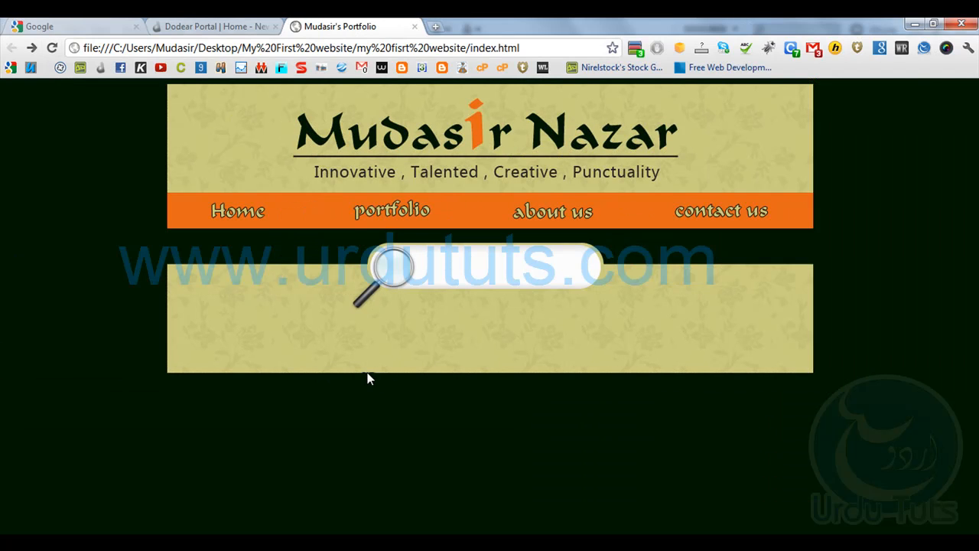
{"action": "key", "text": "alt+Tab"}
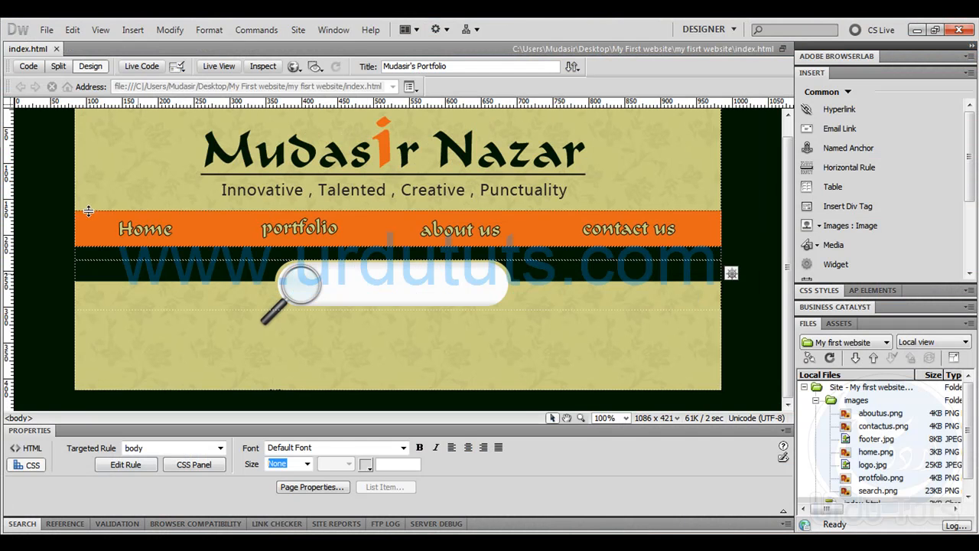
- Change the footer cell's height to 111 in the code and reload the saved page in the browser
{"action": "left_click", "coordinate": [28, 66]}
{"action": "left_click_drag", "start_coordinate": [142, 330], "coordinate": [149, 331]}
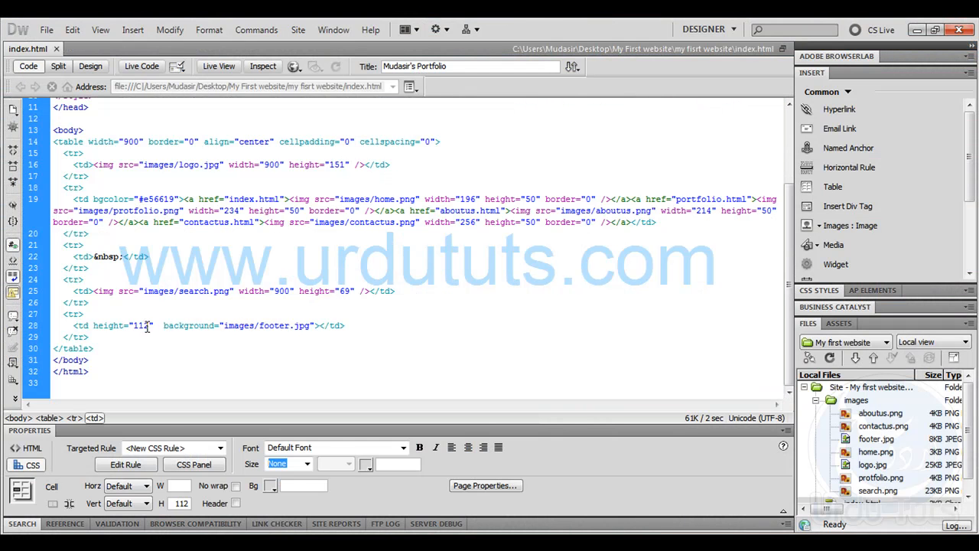
{"action": "type", "text": "1"}
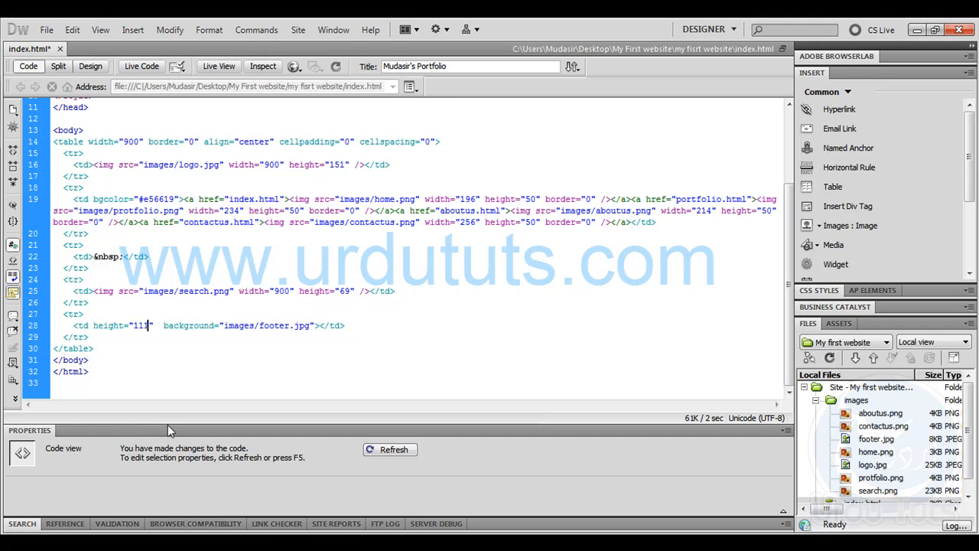
{"action": "key", "text": "alt+Tab"}
{"action": "left_click", "coordinate": [56, 49]}
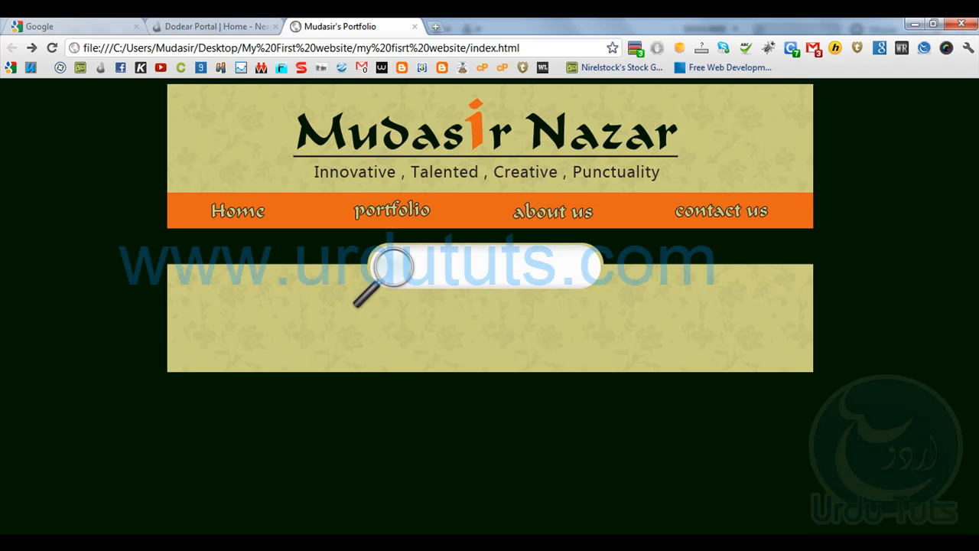
{"action": "key", "text": "alt+Tab"}
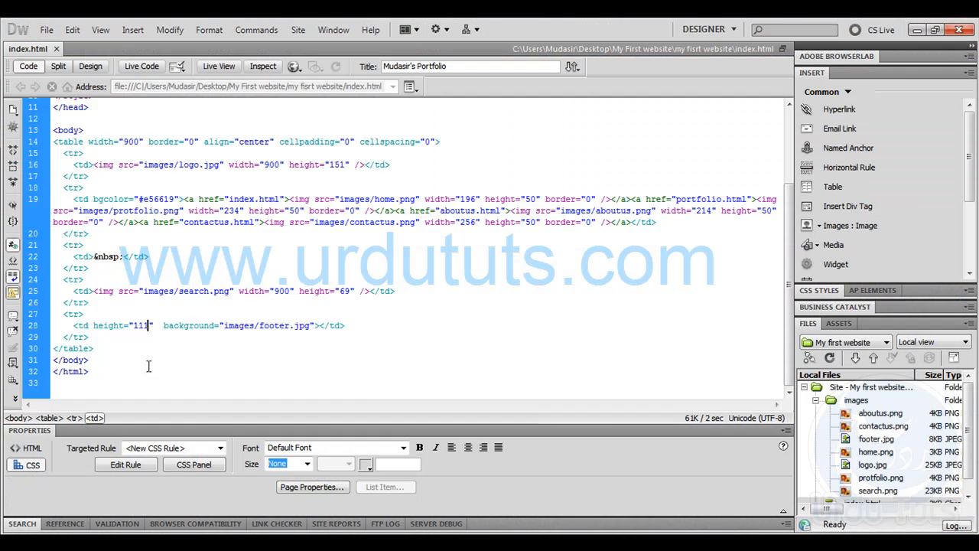
- Add a new table row below the footer row in Design view and locate its cell attributes in the code
{"action": "left_click", "coordinate": [90, 67]}
{"action": "left_click", "coordinate": [539, 366]}
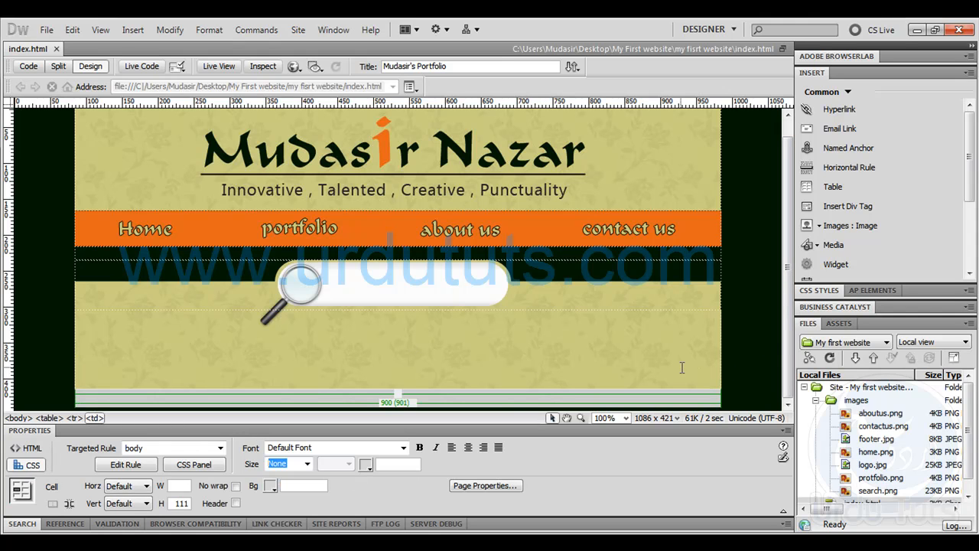
{"action": "key", "text": "Tab"}
{"action": "scroll", "coordinate": [615, 352], "scroll_direction": "down", "scroll_amount": 2}
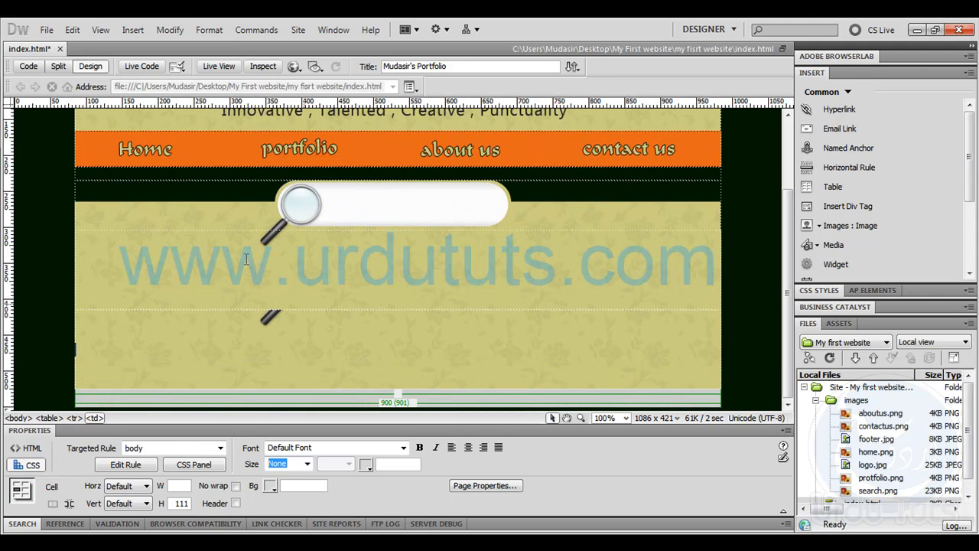
{"action": "left_click", "coordinate": [27, 66]}
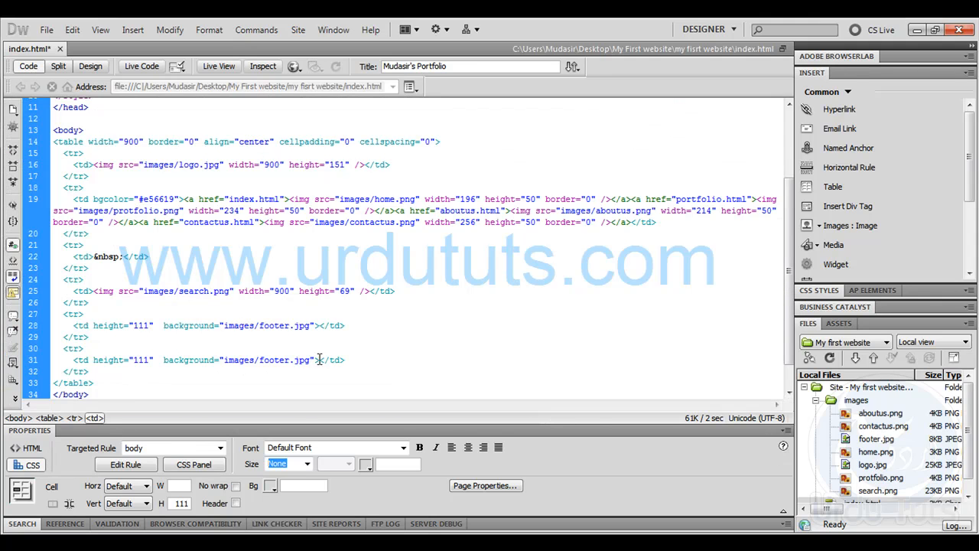
{"action": "left_click_drag", "start_coordinate": [314, 360], "coordinate": [99, 357]}
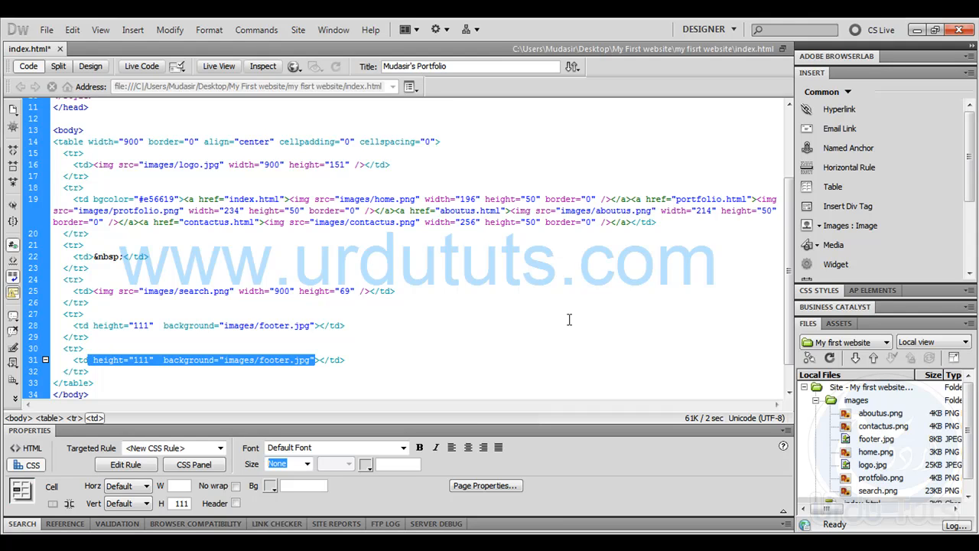
{"action": "left_click", "coordinate": [255, 359]}
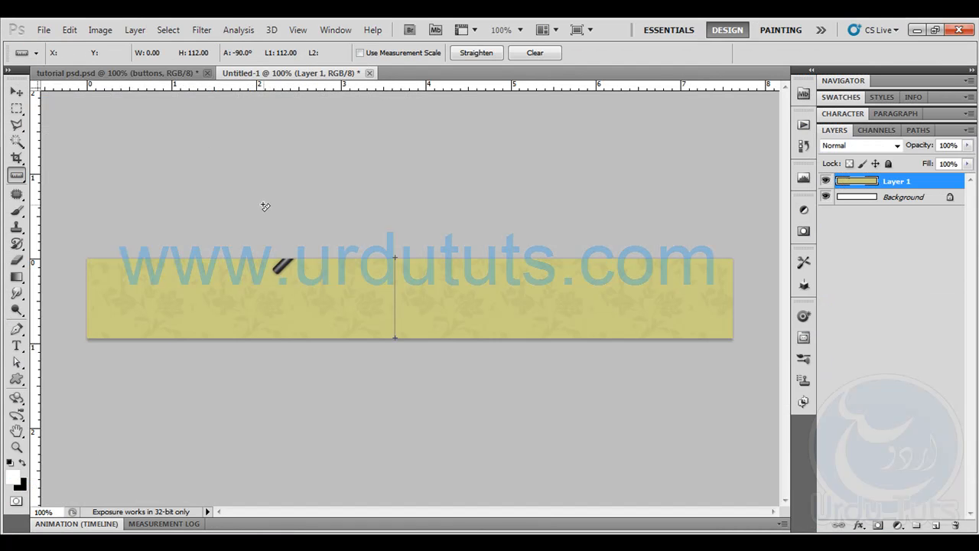
- Close the Untitled-1 footer document in Photoshop without saving and clear the selection in tutorial psd.psd
{"action": "left_click", "coordinate": [370, 73]}
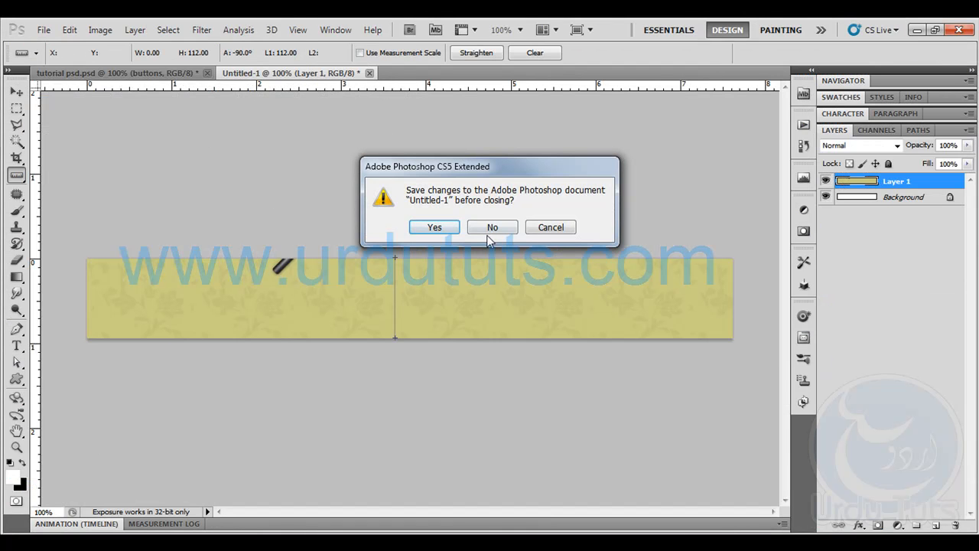
{"action": "left_click", "coordinate": [469, 223]}
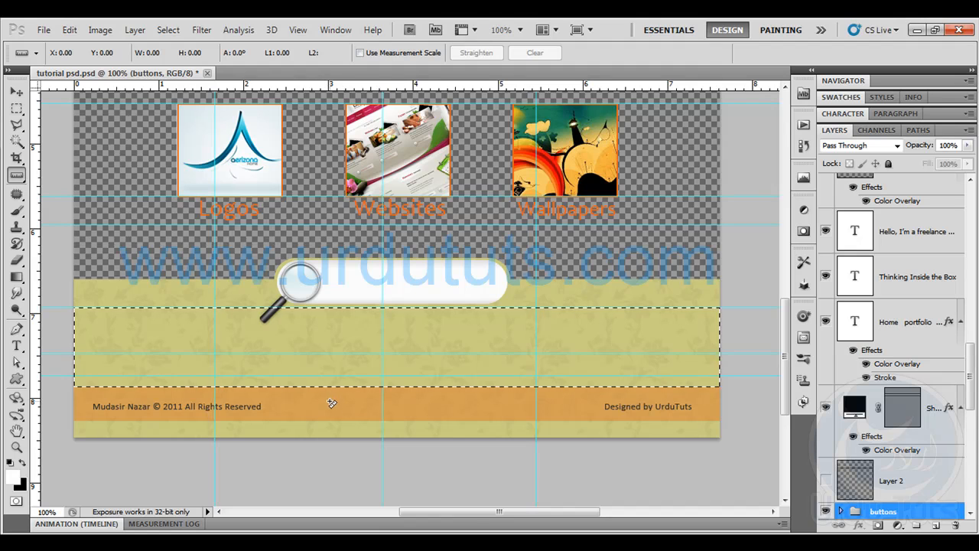
{"action": "left_click_drag", "start_coordinate": [267, 84], "coordinate": [336, 388]}
{"action": "key", "text": "ctrl+d"}
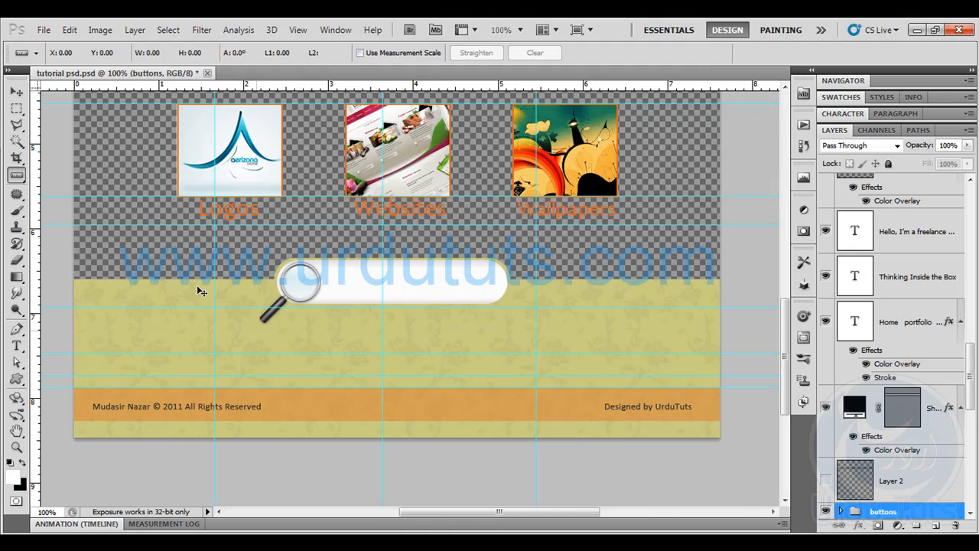
- Select the orange copyright strip with the Rectangular Marquee and hide the "Designed by UrduTuts" and copyright text layers
{"action": "left_click", "coordinate": [16, 109]}
{"action": "left_click_drag", "start_coordinate": [150, 426], "coordinate": [733, 420]}
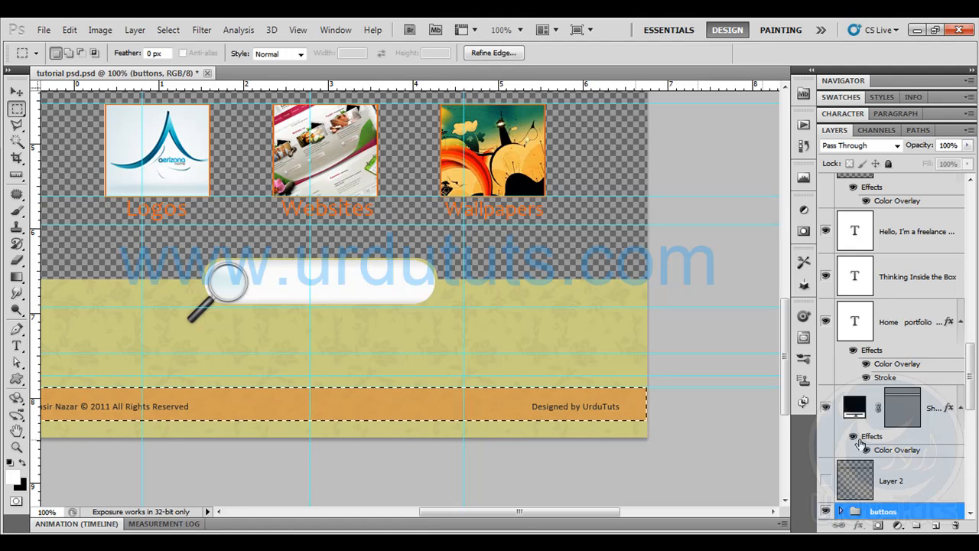
{"action": "left_click_drag", "start_coordinate": [970, 369], "coordinate": [970, 413]}
{"action": "left_click", "coordinate": [826, 318]}
{"action": "left_click", "coordinate": [824, 363]}
{"action": "left_click_drag", "start_coordinate": [86, 307], "coordinate": [173, 283]}
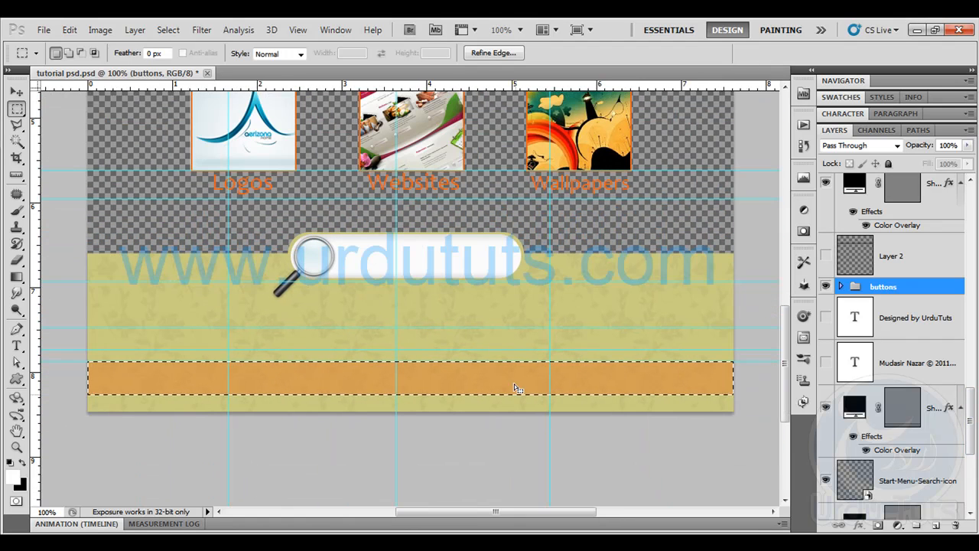
- Copy the selected orange strip merged and paste it into a new document of the same size
{"action": "left_click", "coordinate": [76, 30]}
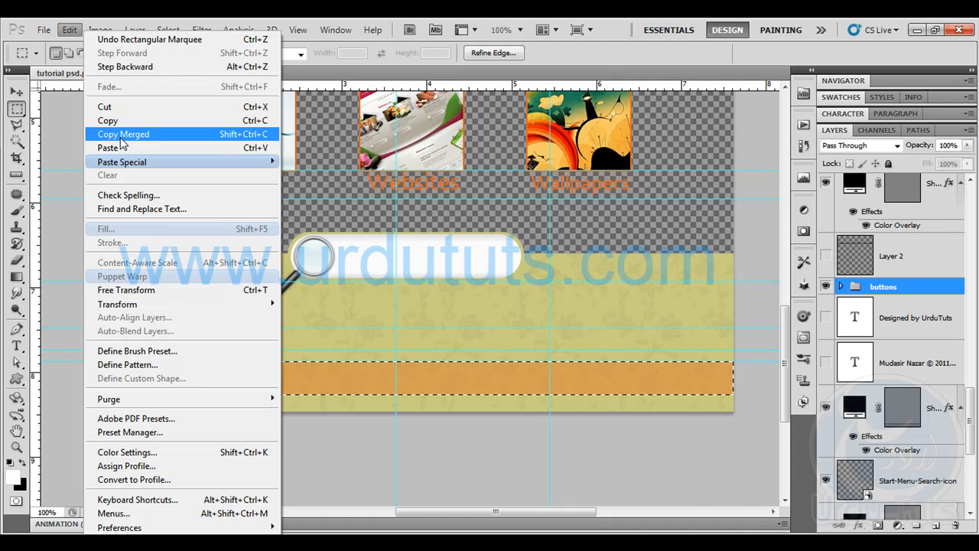
{"action": "left_click", "coordinate": [121, 136]}
{"action": "left_click", "coordinate": [43, 30]}
{"action": "left_click", "coordinate": [59, 47]}
{"action": "left_click", "coordinate": [583, 167]}
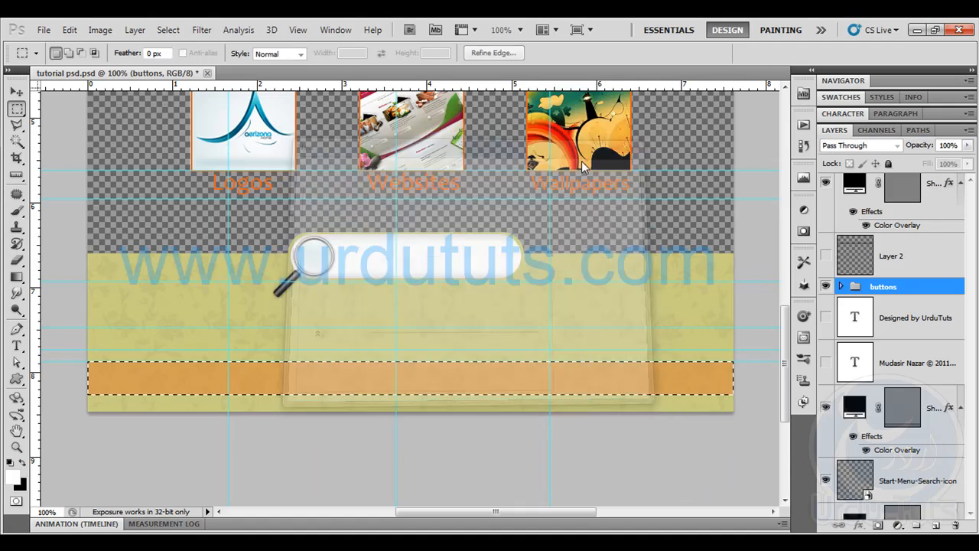
{"action": "key", "text": "ctrl+v"}
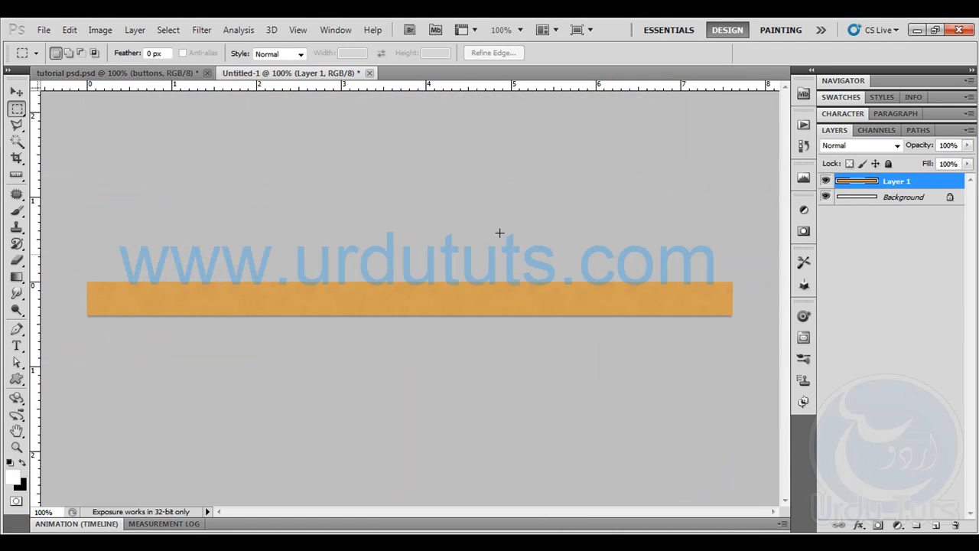
- Save the orange strip for web as a JPEG named footer2 in the images folder
{"action": "left_click", "coordinate": [44, 30]}
{"action": "left_click", "coordinate": [139, 279]}
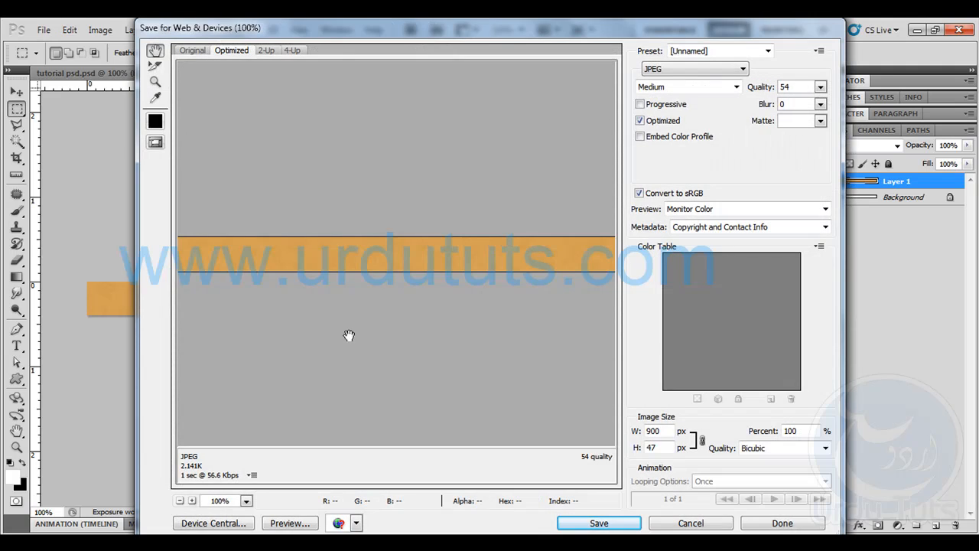
{"action": "left_click", "coordinate": [596, 524]}
{"action": "type", "text": "footer2"}
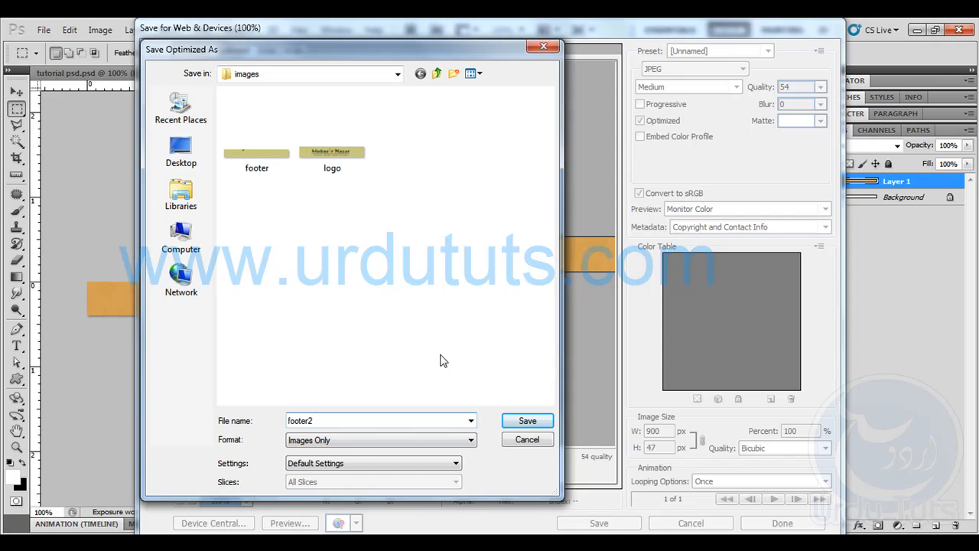
{"action": "key", "text": "Return"}
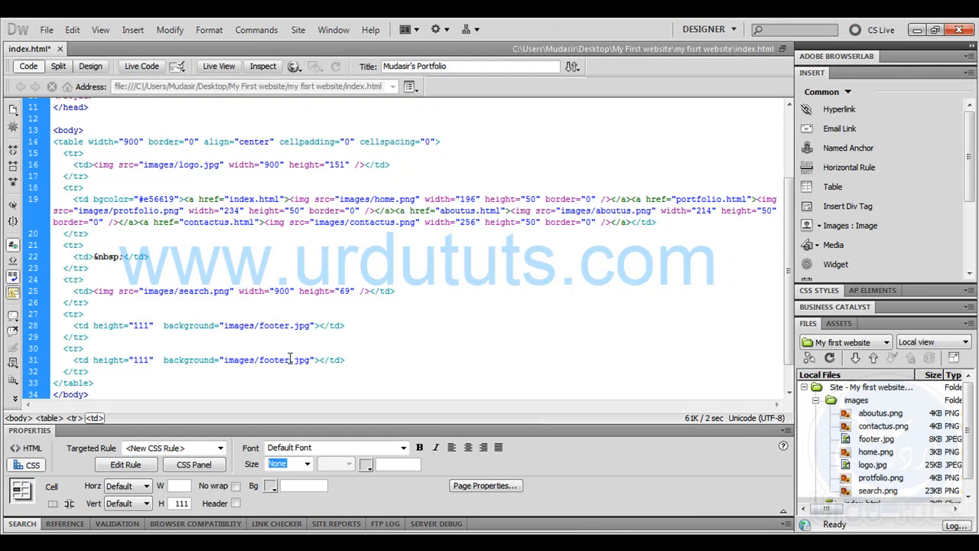
- Set the new last cell's background to images/footer2.jpg in Dreamweaver and measure the orange strip's height in Photoshop
{"action": "type", "text": "2"}
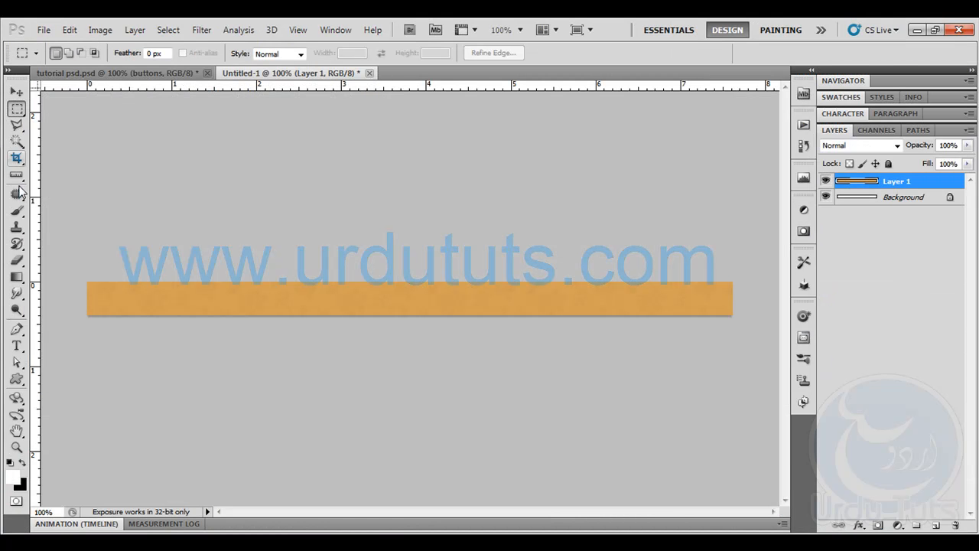
{"action": "left_click", "coordinate": [17, 175]}
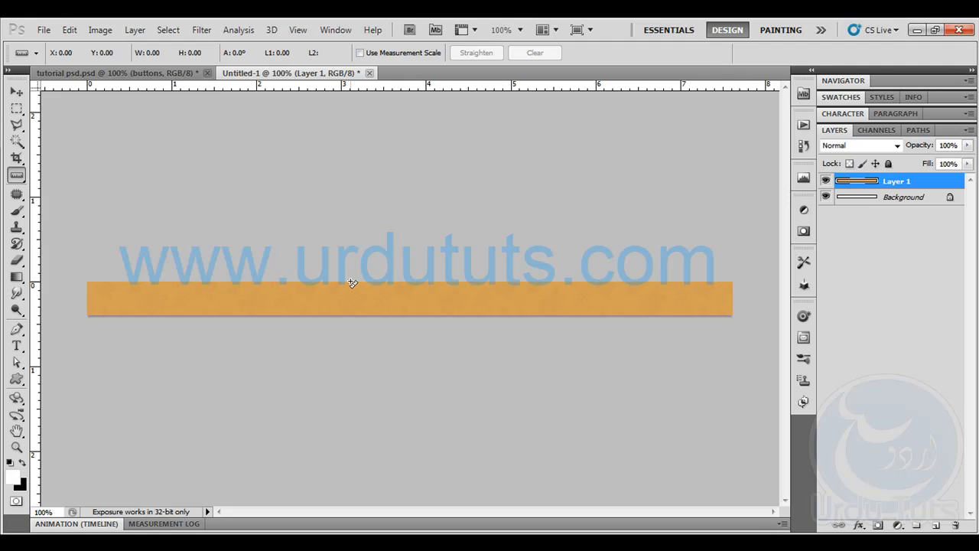
{"action": "left_click_drag", "start_coordinate": [350, 282], "coordinate": [351, 314]}
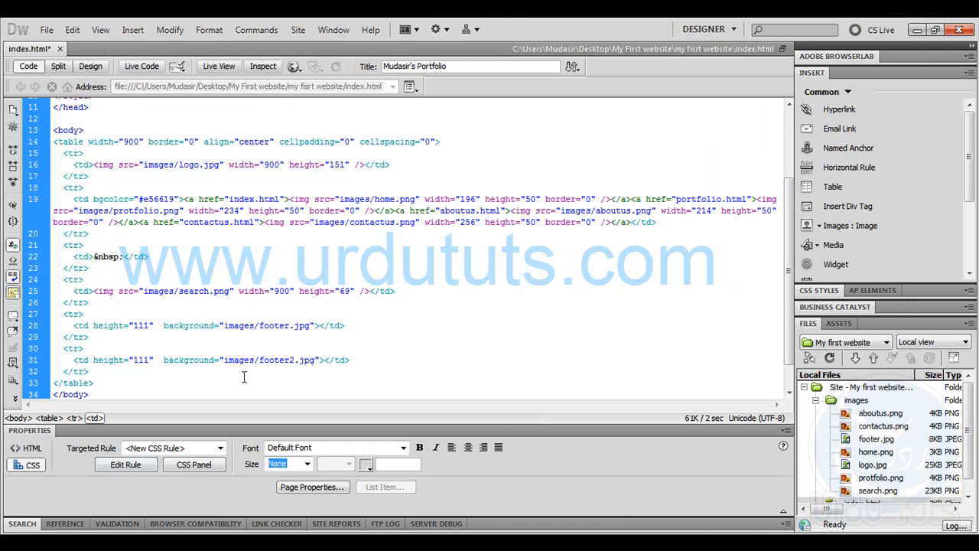
- Set the last table cell's height to 47 in Dreamweaver's code and check the row in Design view
{"action": "left_click_drag", "start_coordinate": [150, 360], "coordinate": [137, 359]}
{"action": "type", "text": "4"}
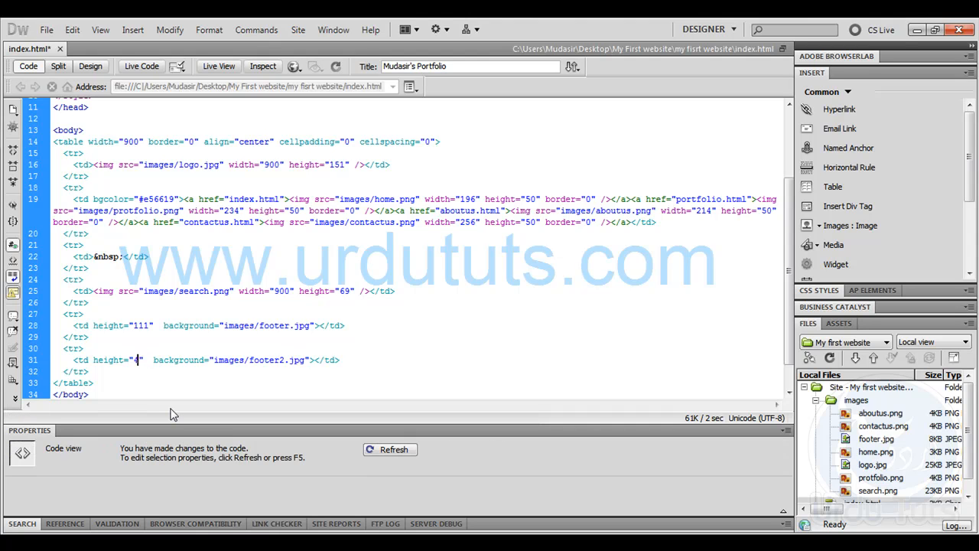
{"action": "type", "text": "7"}
{"action": "left_click", "coordinate": [90, 66]}
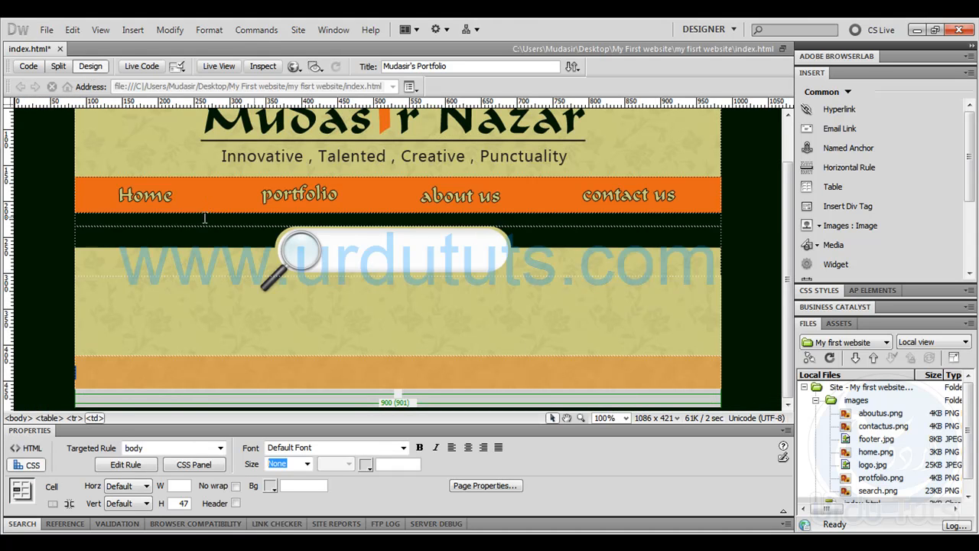
- Switch to tutorial psd.psd in Photoshop and show the "Designed by UrduTuts" and copyright text layers again
{"action": "key", "text": "alt+Tab"}
{"action": "left_click", "coordinate": [161, 74]}
{"action": "scroll", "coordinate": [896, 345], "scroll_direction": "down", "scroll_amount": 4}
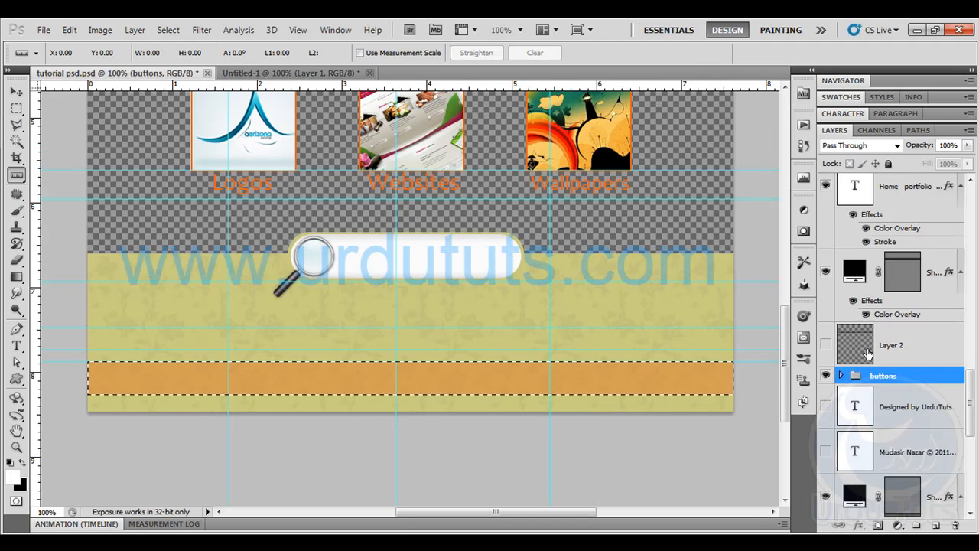
{"action": "left_click", "coordinate": [826, 361]}
{"action": "left_click", "coordinate": [825, 406]}
- Deselect the strip, copy the full copyright text with the Type tool and paste it into Dreamweaver's last table cell
{"action": "key", "text": "ctrl+d"}
{"action": "key", "text": "t"}
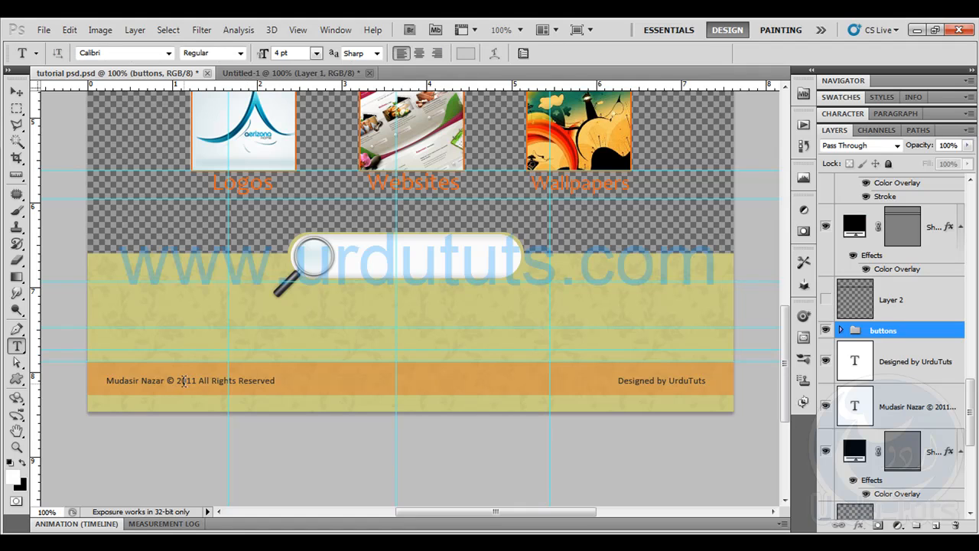
{"action": "left_click", "coordinate": [244, 382]}
{"action": "key", "text": "ctrl+a"}
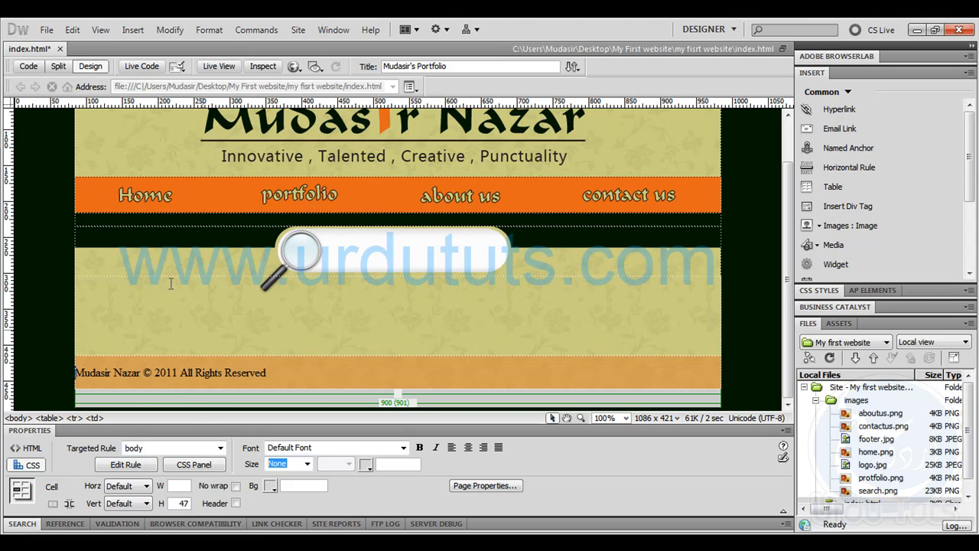
- Wrap the copyright text in the last table cell in a block quote
{"action": "left_click", "coordinate": [98, 30]}
{"action": "left_click", "coordinate": [103, 51]}
{"action": "left_click", "coordinate": [132, 30]}
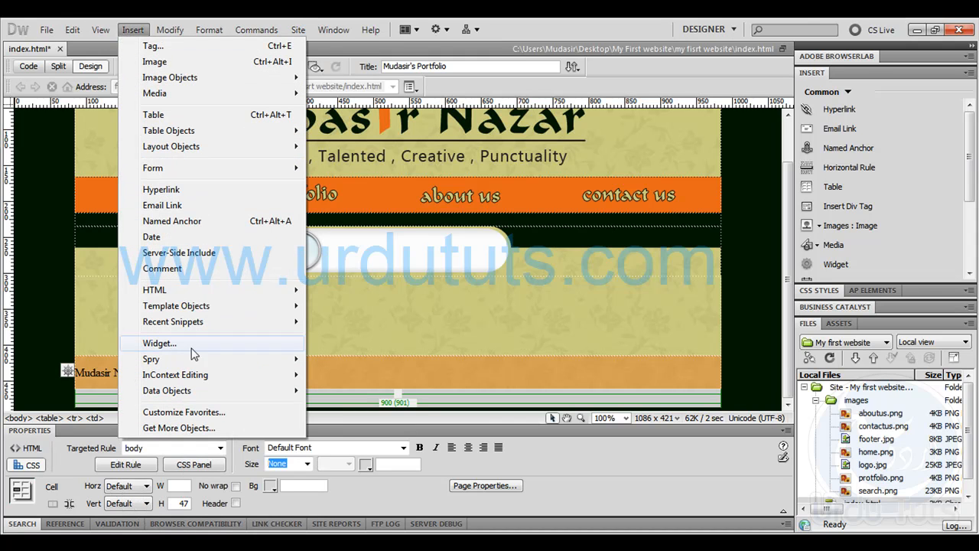
{"action": "mouse_move", "coordinate": [198, 294]}
{"action": "mouse_move", "coordinate": [398, 324]}
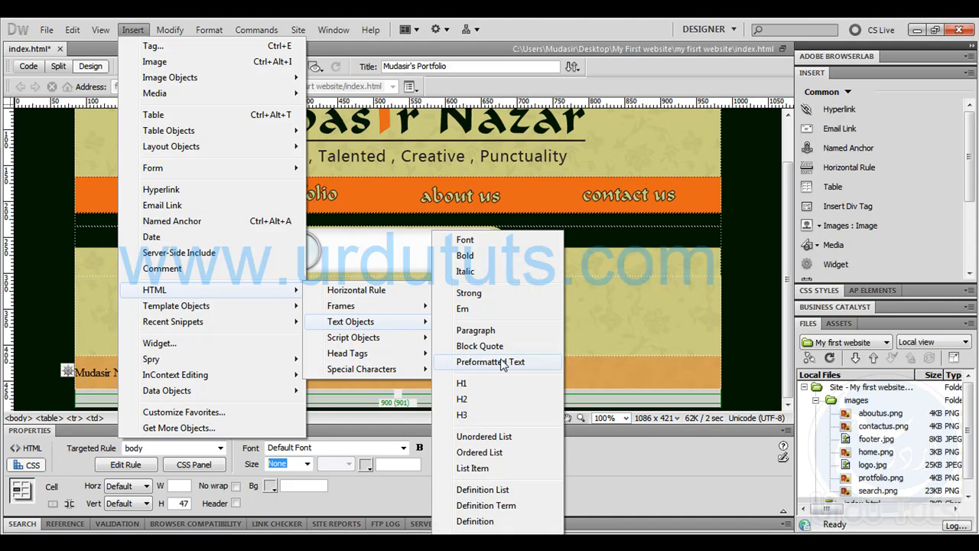
{"action": "left_click", "coordinate": [466, 346]}
- Give the copyright text font size 9 through a new class rule named footer, defined in this document only
{"action": "left_click_drag", "start_coordinate": [315, 369], "coordinate": [105, 358]}
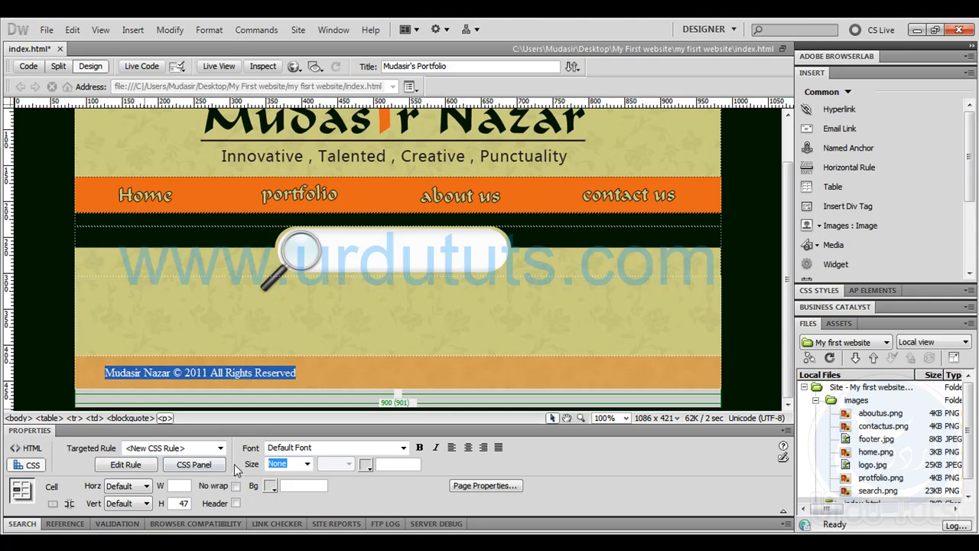
{"action": "left_click", "coordinate": [308, 464]}
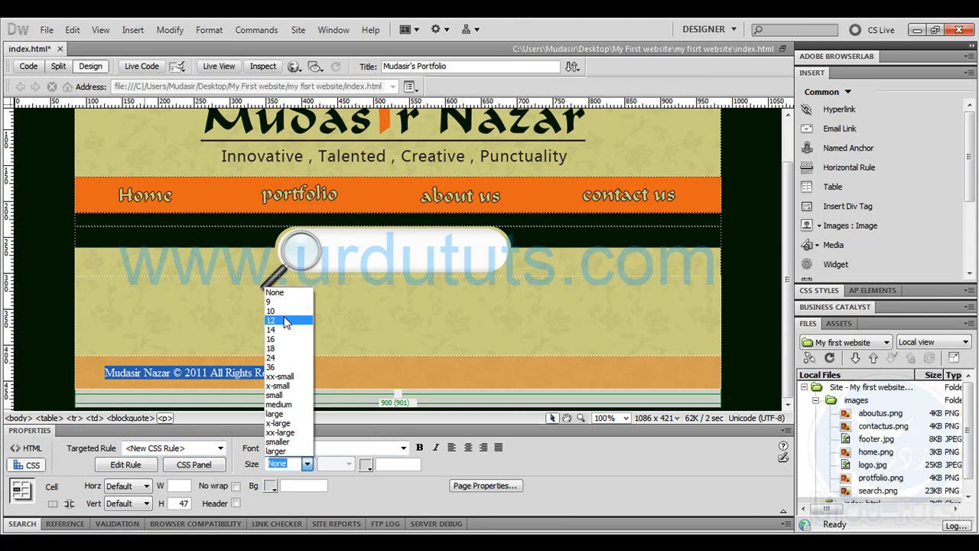
{"action": "left_click", "coordinate": [283, 304]}
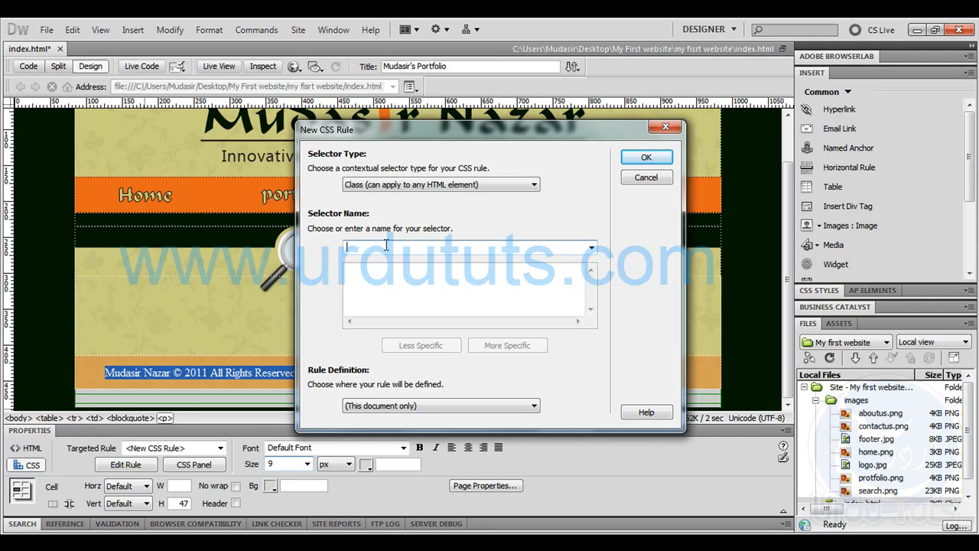
{"action": "type", "text": "fo"}
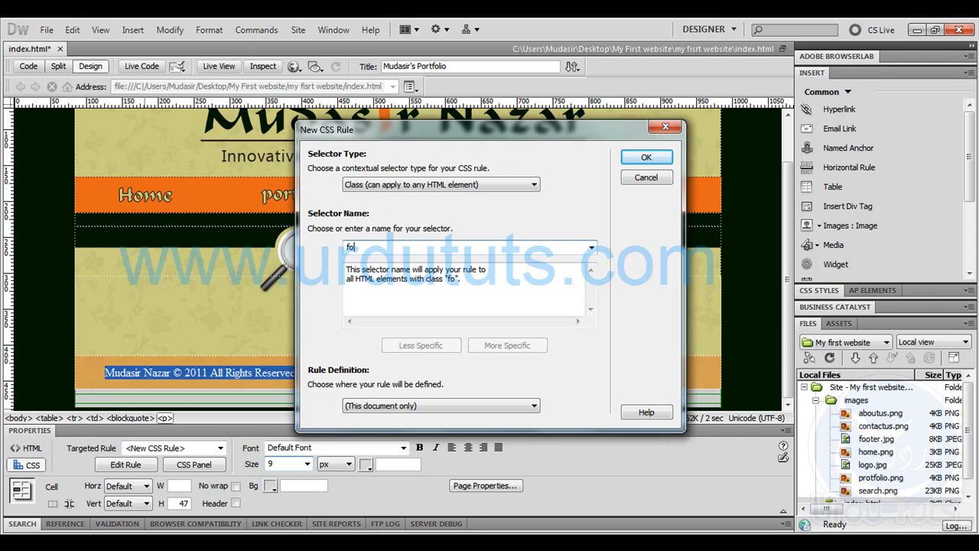
{"action": "type", "text": "oter"}
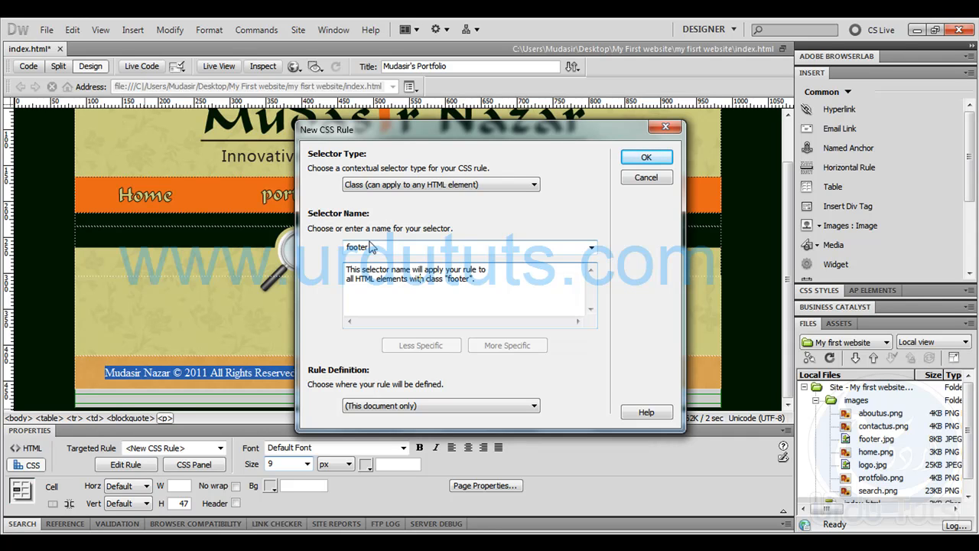
{"action": "left_click", "coordinate": [665, 163]}
- Set the footer rule's font size to 12 px and its text color to #333
{"action": "left_click", "coordinate": [308, 465]}
{"action": "left_click", "coordinate": [302, 312]}
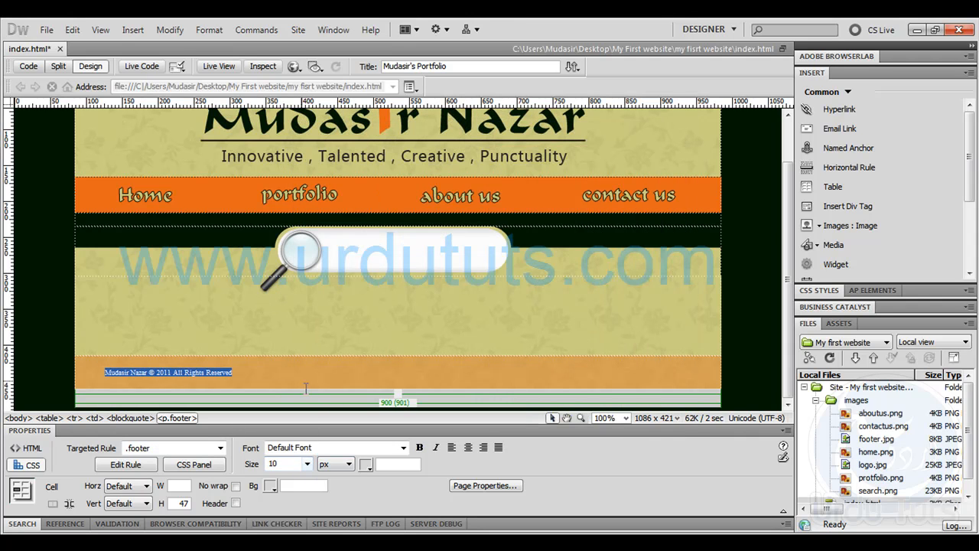
{"action": "left_click", "coordinate": [307, 465]}
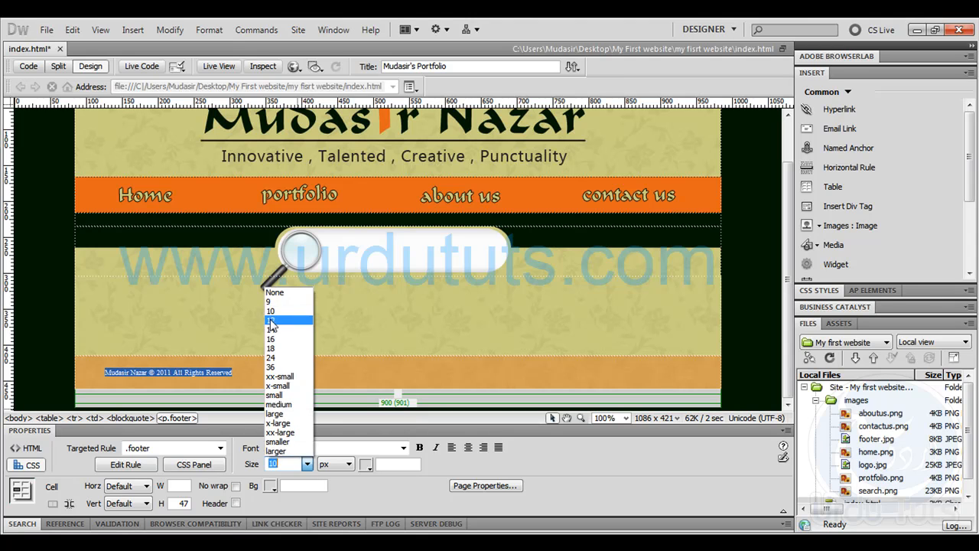
{"action": "left_click", "coordinate": [275, 323]}
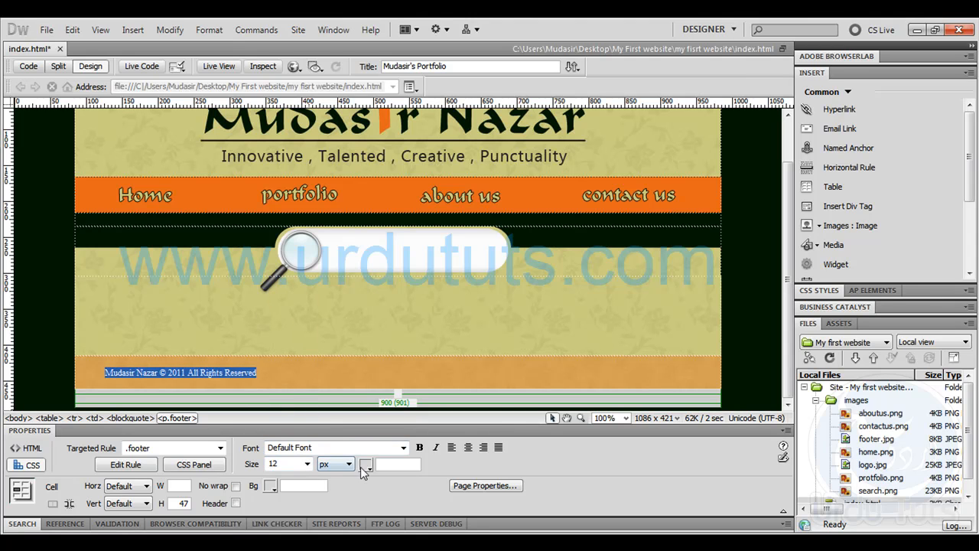
{"action": "left_click", "coordinate": [365, 465]}
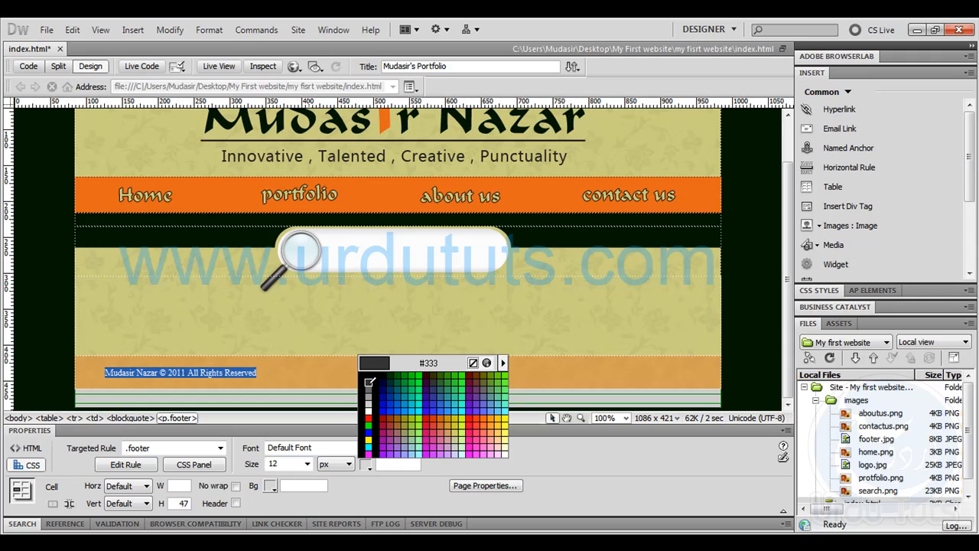
{"action": "left_click", "coordinate": [368, 384]}
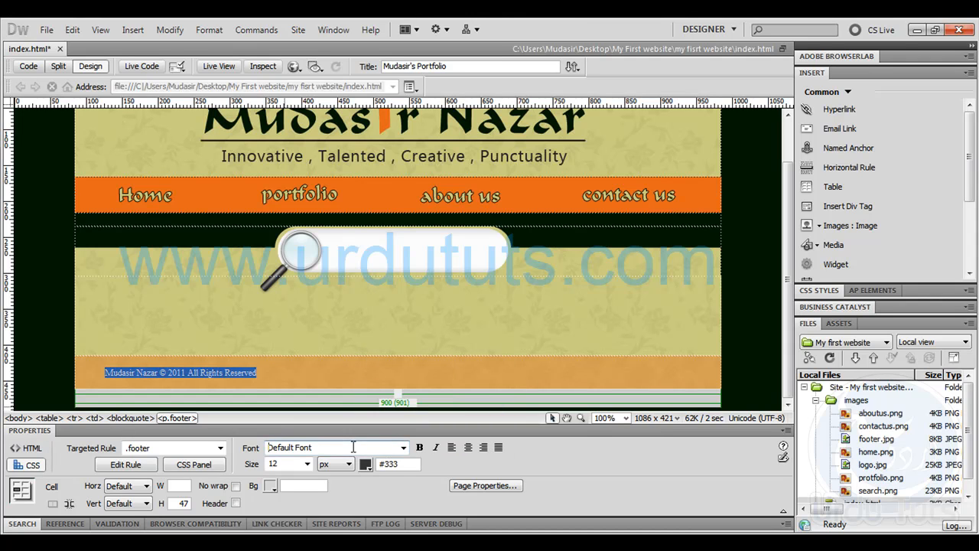
{"action": "left_click", "coordinate": [346, 373]}
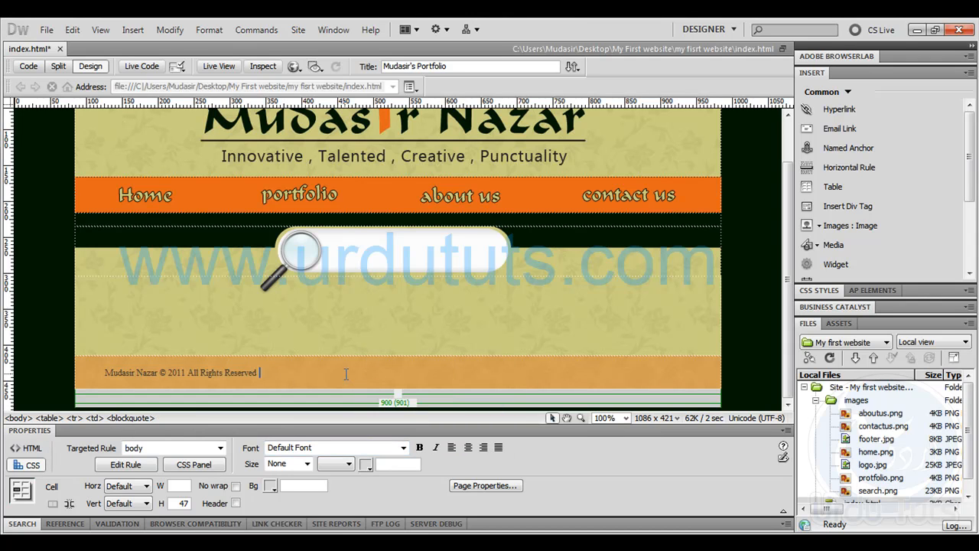
{"action": "scroll", "coordinate": [379, 361], "scroll_direction": "down", "scroll_amount": 1}
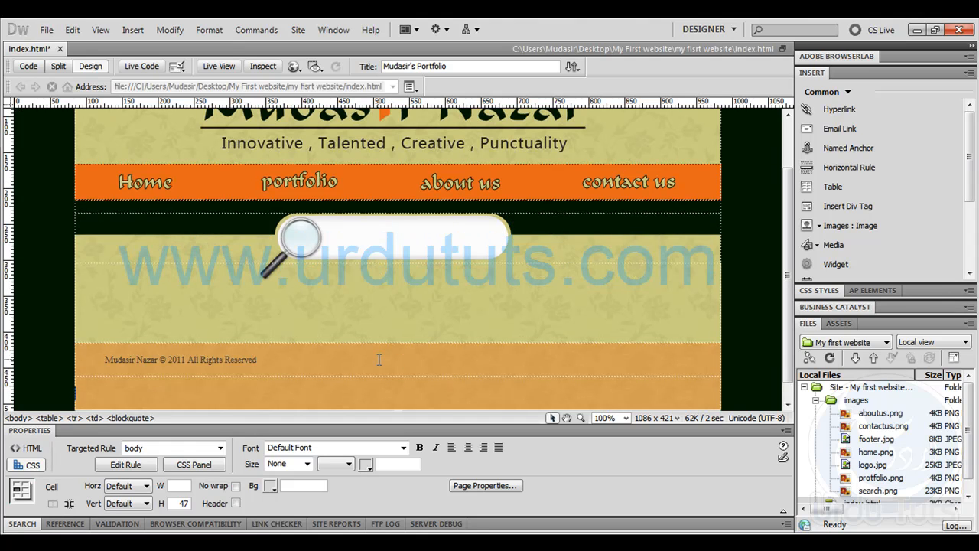
{"action": "scroll", "coordinate": [378, 360], "scroll_direction": "up", "scroll_amount": 1}
{"action": "left_click", "coordinate": [377, 360]}
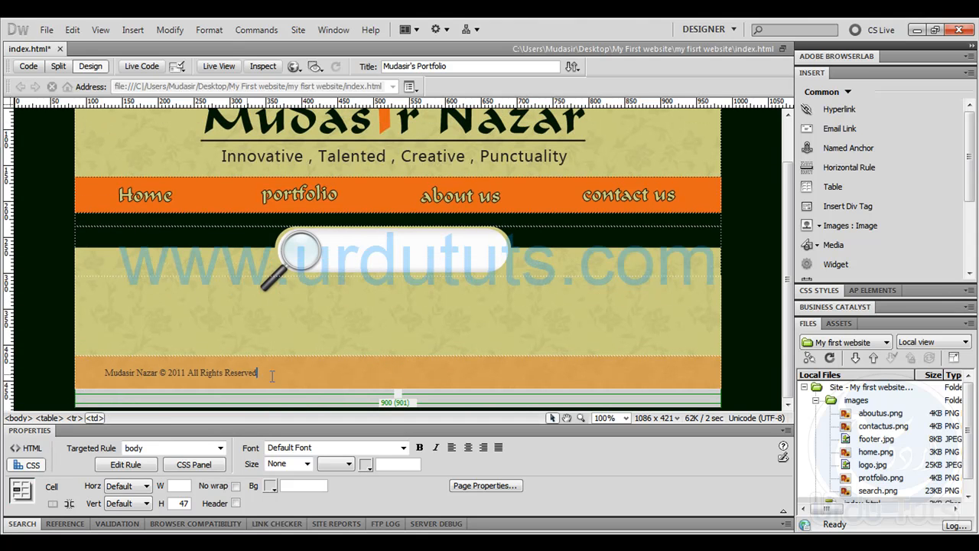
- Copy the formatted copyright text and remove it from the last table cell
{"action": "left_click_drag", "start_coordinate": [269, 375], "coordinate": [101, 374]}
{"action": "key", "text": "ctrl+c"}
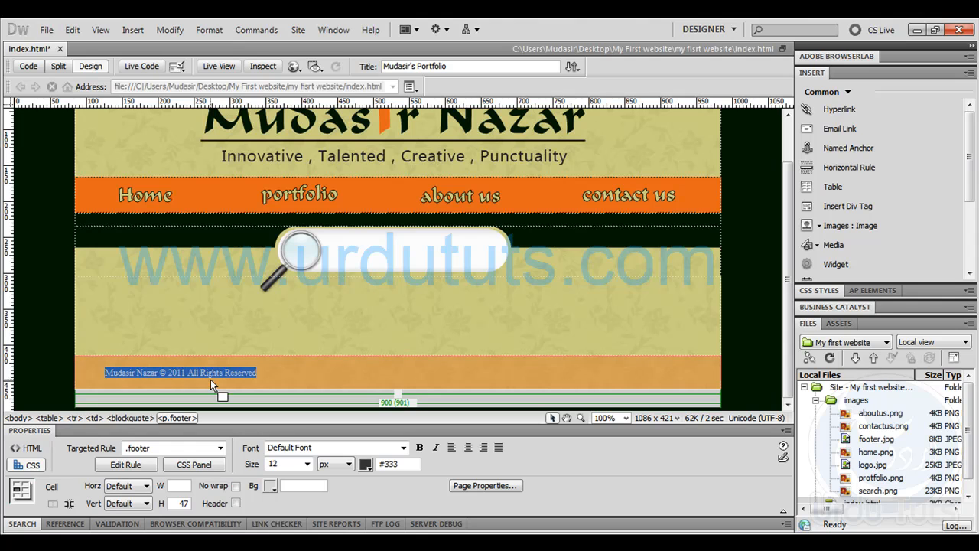
{"action": "key", "text": "Delete"}
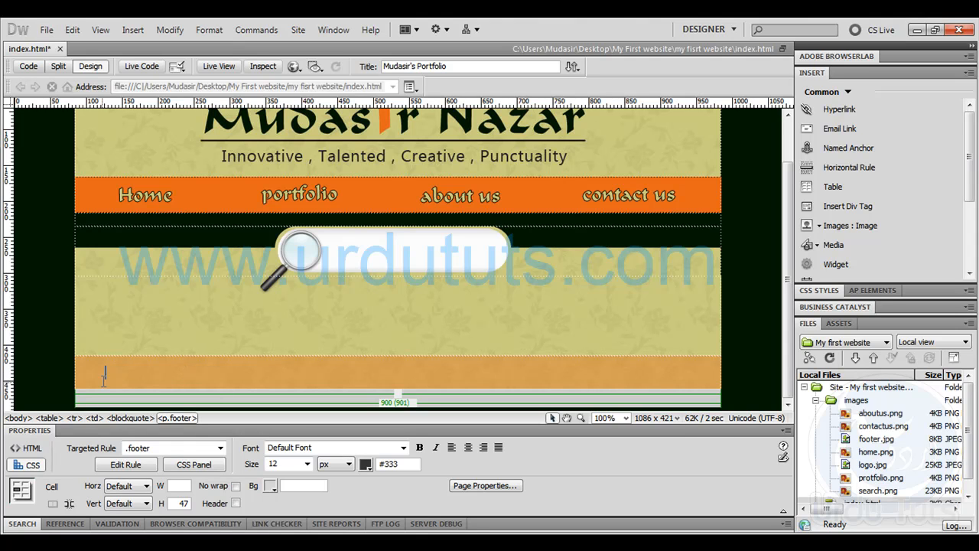
- Delete the opening blockquote tag from the last cell's code and return to Design view
{"action": "left_click", "coordinate": [29, 66]}
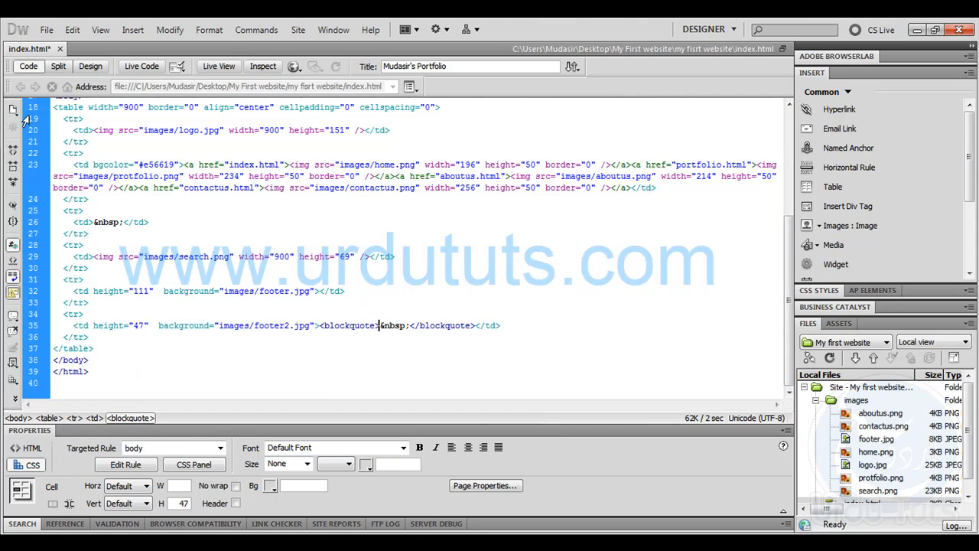
{"action": "left_click_drag", "start_coordinate": [379, 327], "coordinate": [327, 329]}
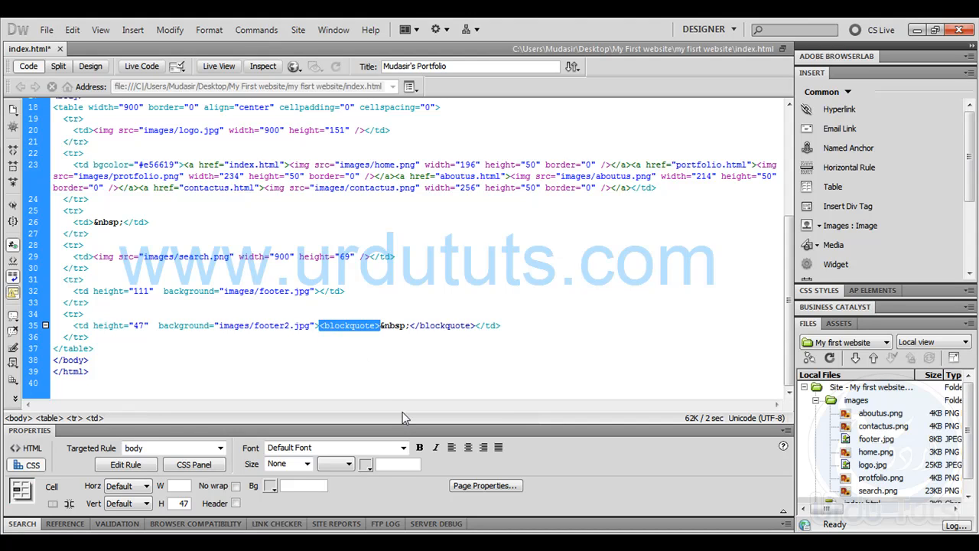
{"action": "key", "text": "Delete"}
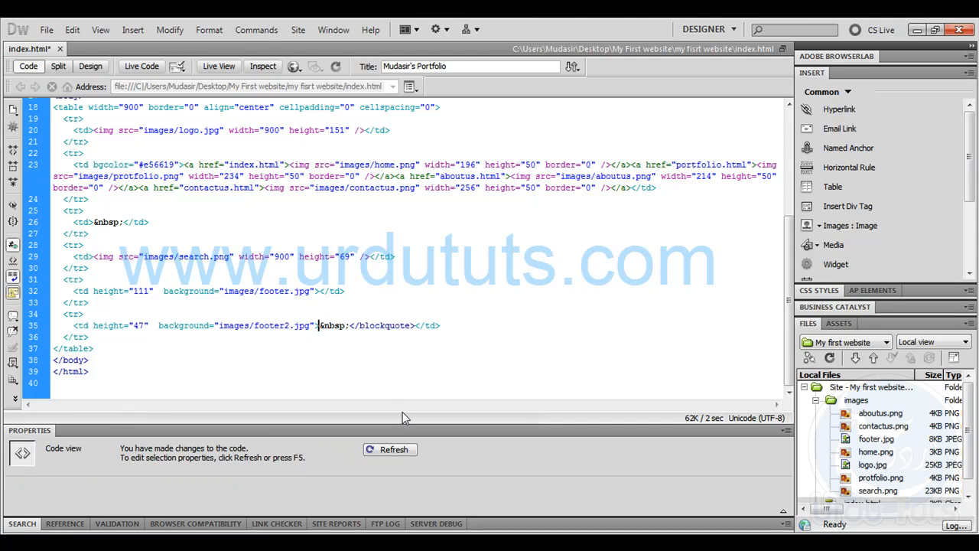
{"action": "left_click", "coordinate": [90, 66]}
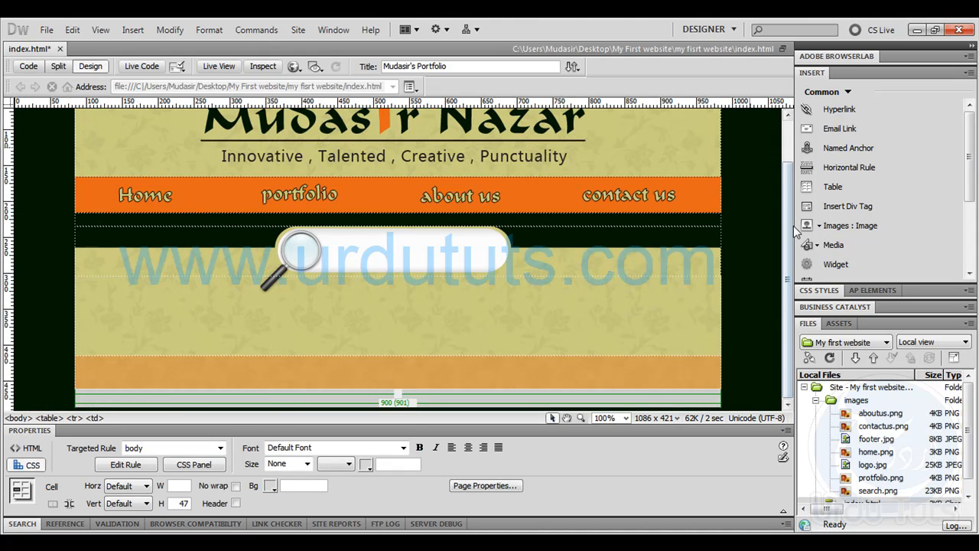
- Insert a table with 1 row, 2 columns and a width of 900 pixels into the last cell
{"action": "left_click", "coordinate": [805, 192]}
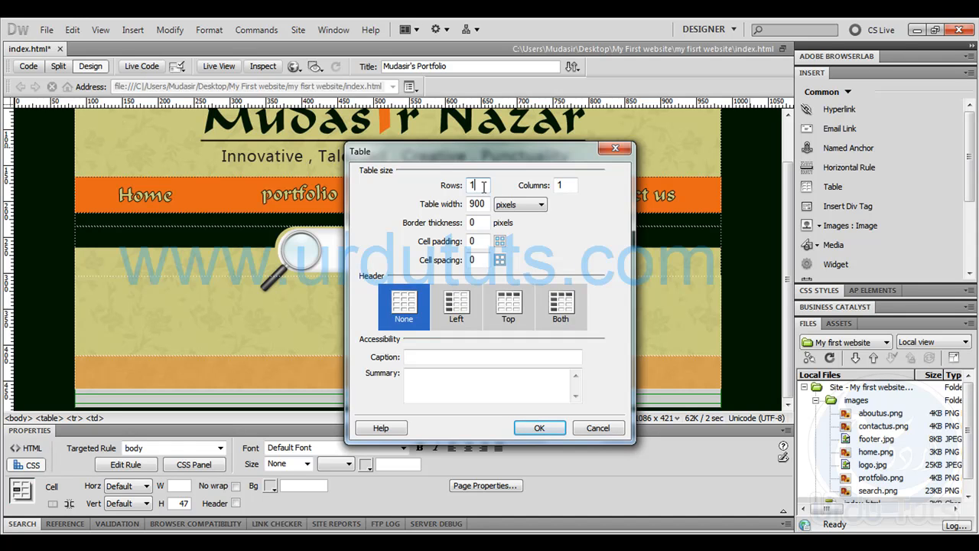
{"action": "double_click", "coordinate": [567, 185]}
{"action": "type", "text": "2"}
{"action": "left_click", "coordinate": [539, 427]}
- Paste the copyright text into the nested table's first cell and indent it slightly from the edge
{"action": "left_click", "coordinate": [85, 379]}
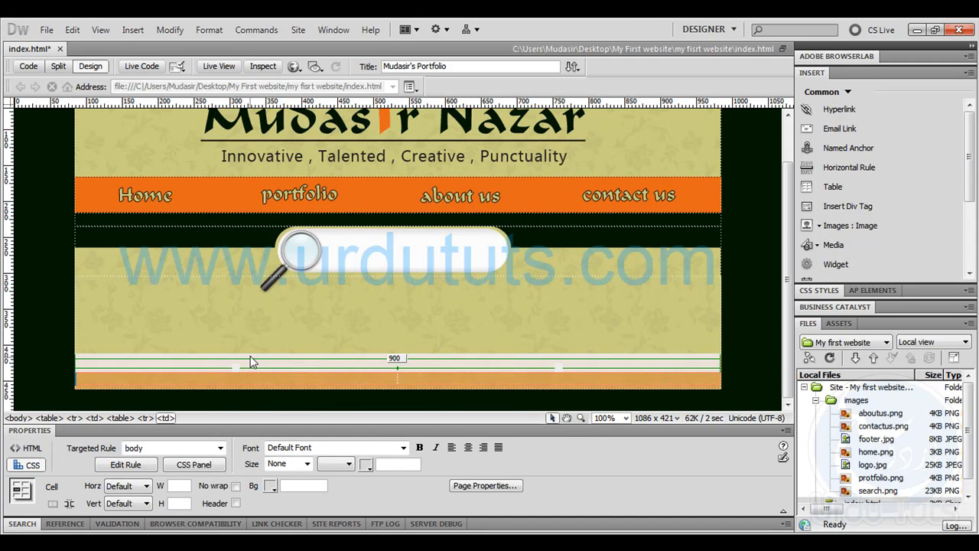
{"action": "key", "text": "ctrl+v"}
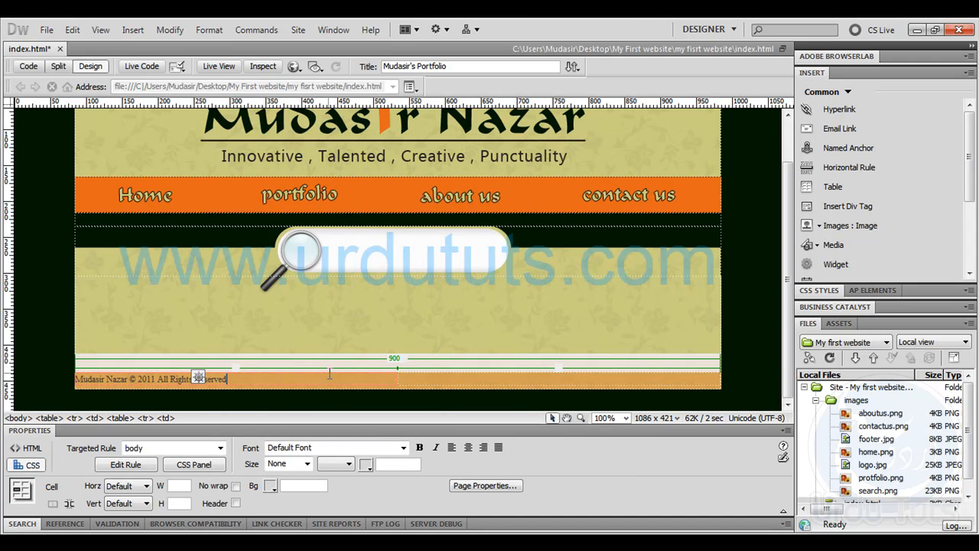
{"action": "left_click", "coordinate": [81, 379]}
- Copy the "Designed by UrduTuts" text from tutorial psd.psd in Photoshop and paste it into the nested table's second cell in Dreamweaver
{"action": "left_click", "coordinate": [481, 380]}
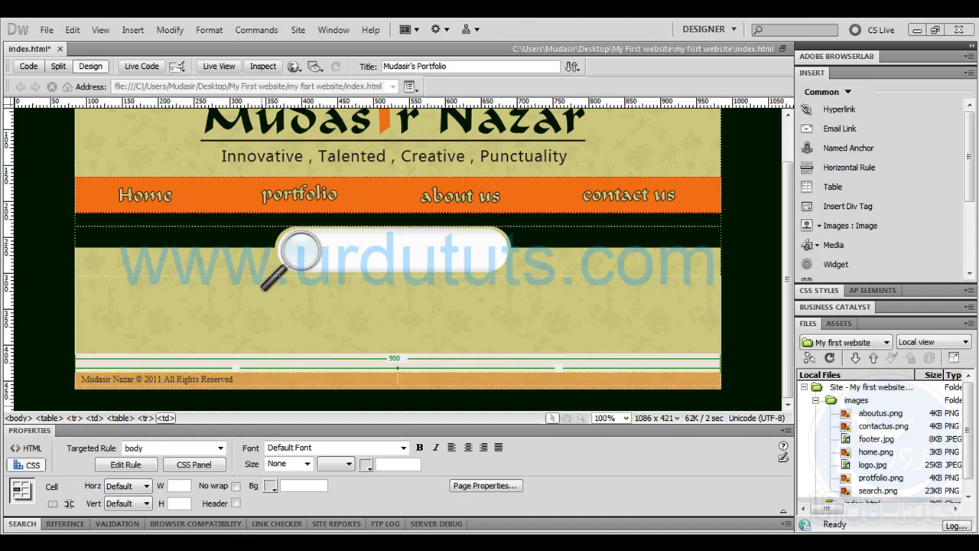
{"action": "key", "text": "alt+Tab"}
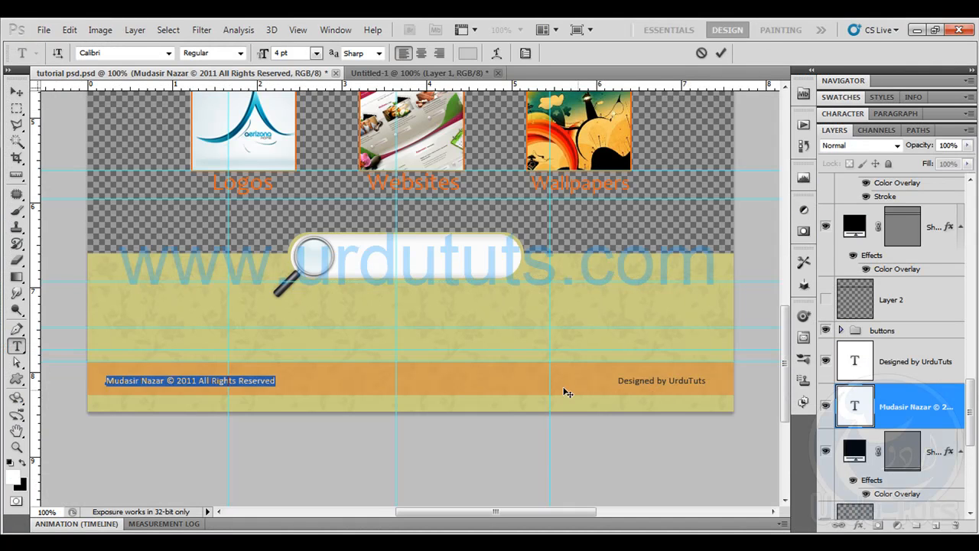
{"action": "left_click", "coordinate": [16, 90]}
{"action": "key", "text": "t"}
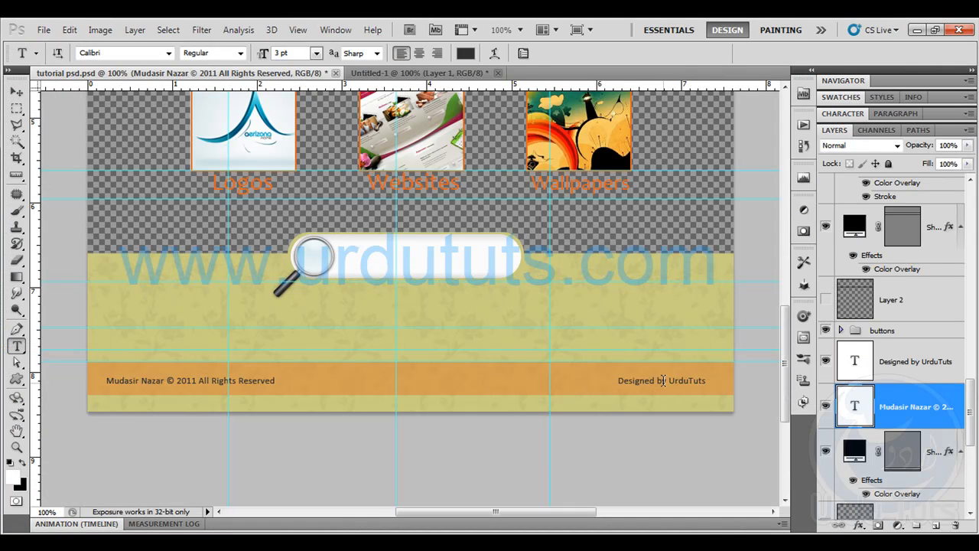
{"action": "triple_click", "coordinate": [662, 380]}
{"action": "key", "text": "ctrl+c"}
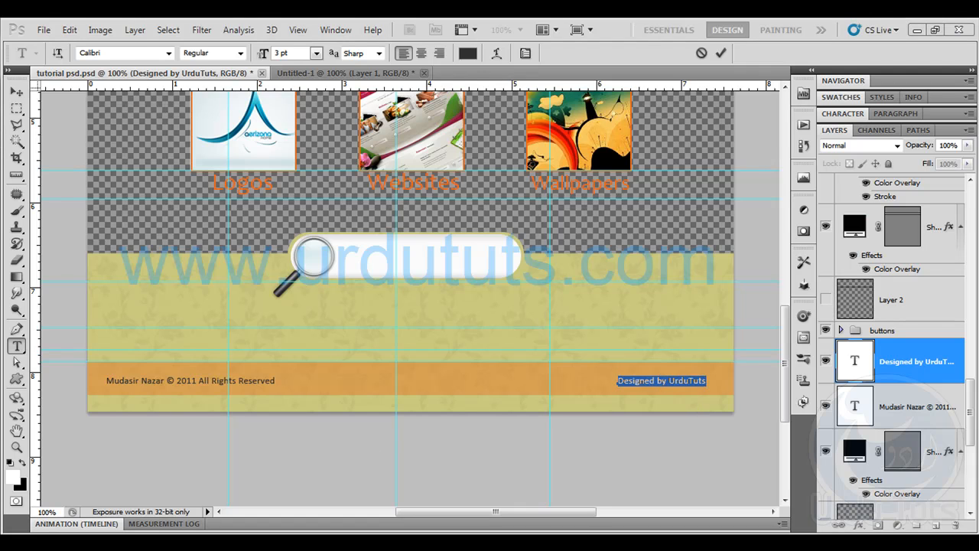
{"action": "key", "text": "alt+Tab"}
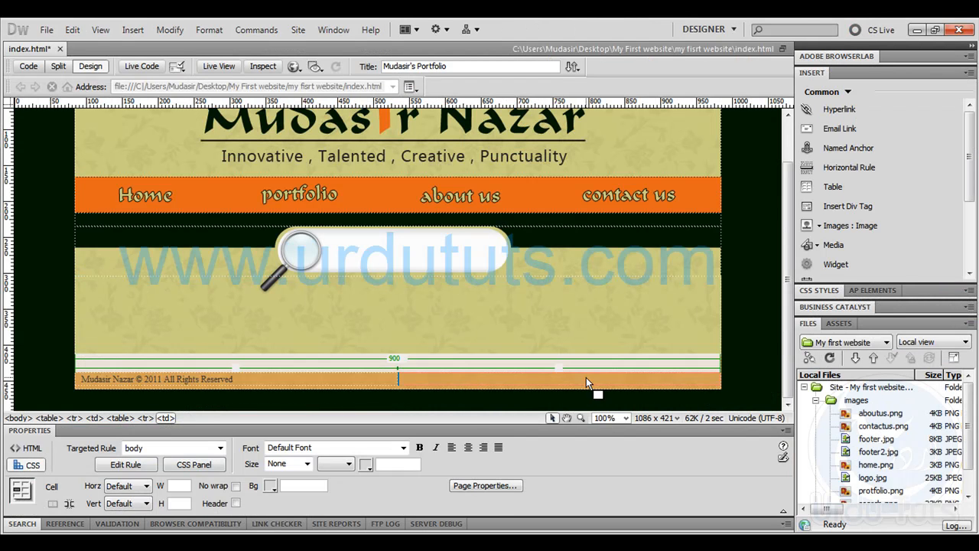
{"action": "key", "text": "ctrl+v"}
- Apply the footer class to "Designed by UrduTuts" and widen the nested table's first column to about 718 pixels
{"action": "left_click_drag", "start_coordinate": [497, 379], "coordinate": [397, 381]}
{"action": "left_click", "coordinate": [221, 449]}
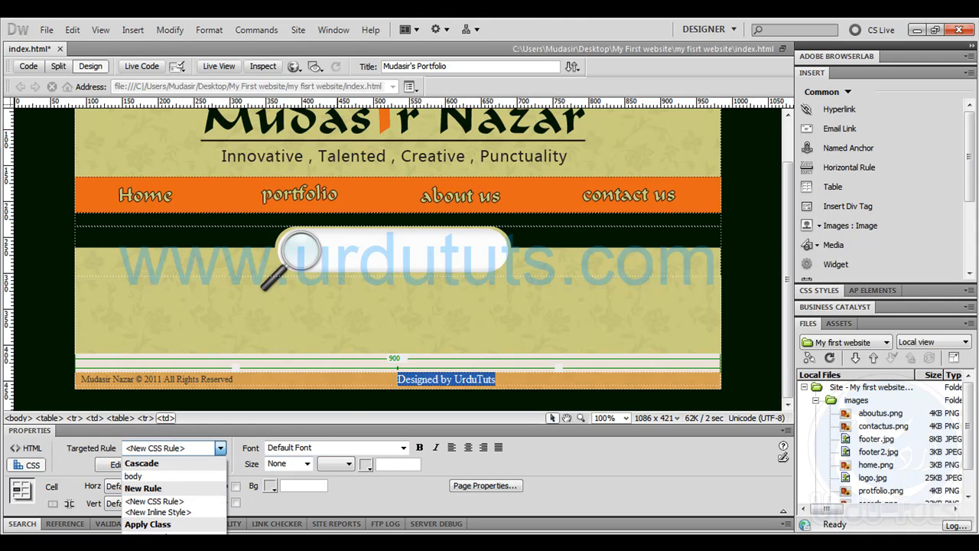
{"action": "left_click", "coordinate": [145, 544]}
{"action": "left_click_drag", "start_coordinate": [503, 378], "coordinate": [589, 378]}
- Measure the gap between "Designed by UrduTuts" and the strip's right edge in Photoshop, and check the footer row in Dreamweaver
{"action": "key", "text": "alt+Tab"}
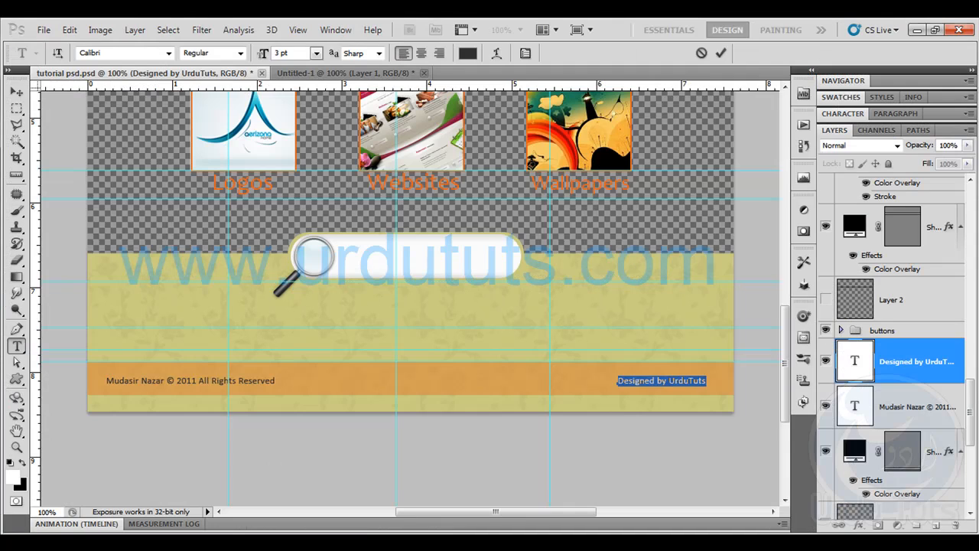
{"action": "left_click", "coordinate": [15, 91]}
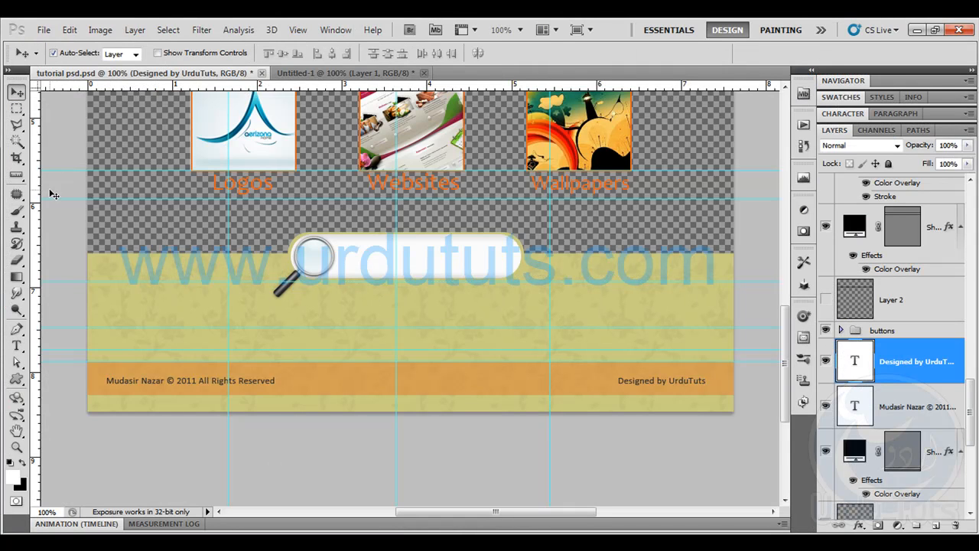
{"action": "left_click", "coordinate": [15, 175]}
{"action": "left_click_drag", "start_coordinate": [706, 381], "coordinate": [733, 383]}
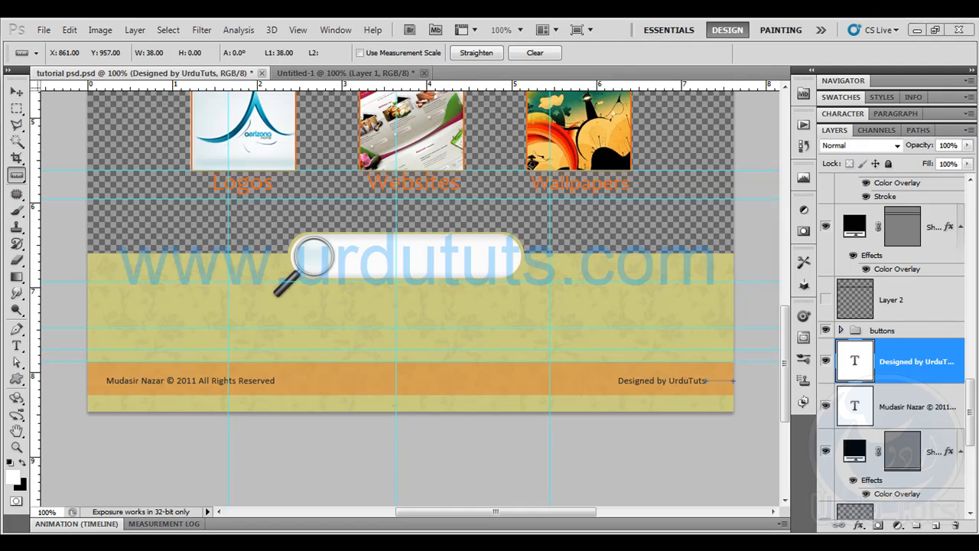
{"action": "key", "text": "alt+Tab"}
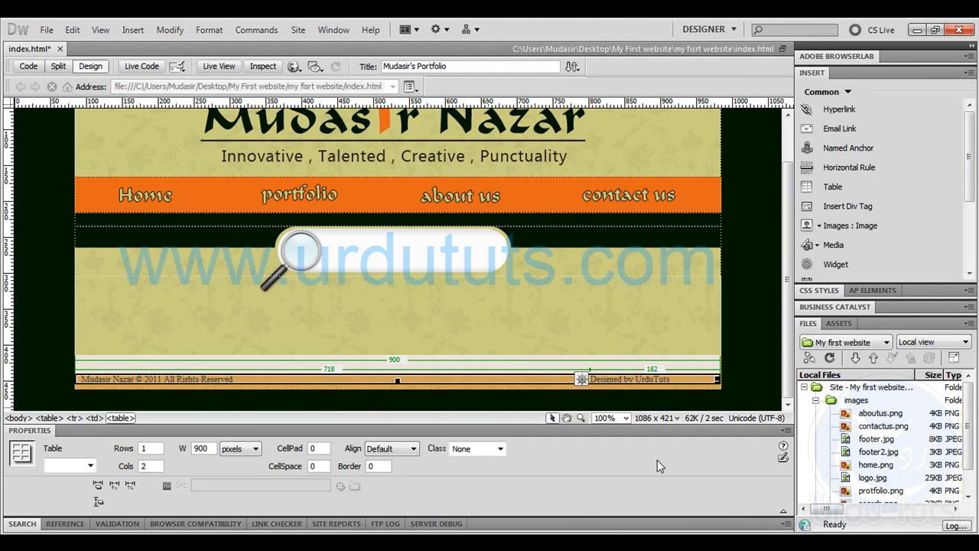
{"action": "left_click", "coordinate": [638, 398]}
{"action": "scroll", "coordinate": [708, 363], "scroll_direction": "down", "scroll_amount": 2}
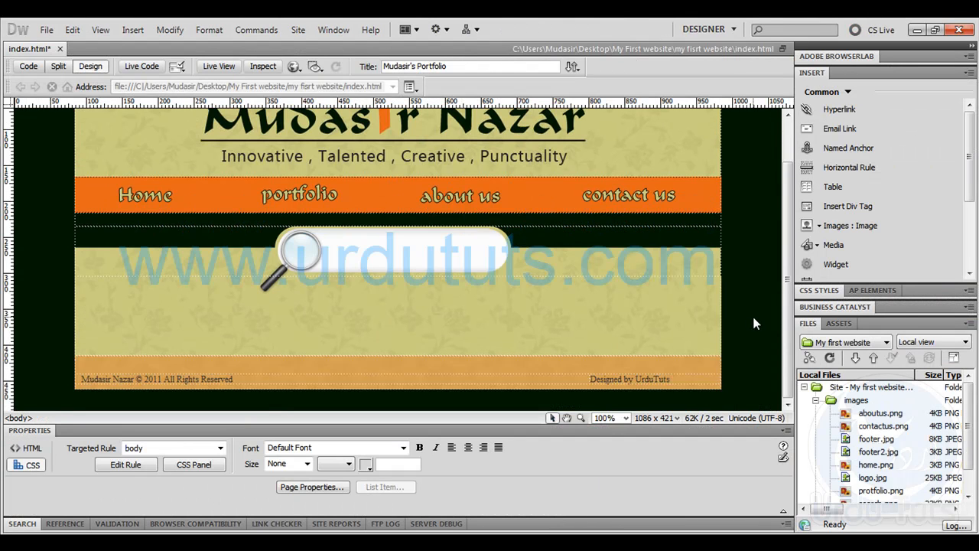
- Widen the footer nested table's first column to about 739 pixels so "Designed by UrduTuts" sits closer to the edge
{"action": "left_click", "coordinate": [592, 380]}
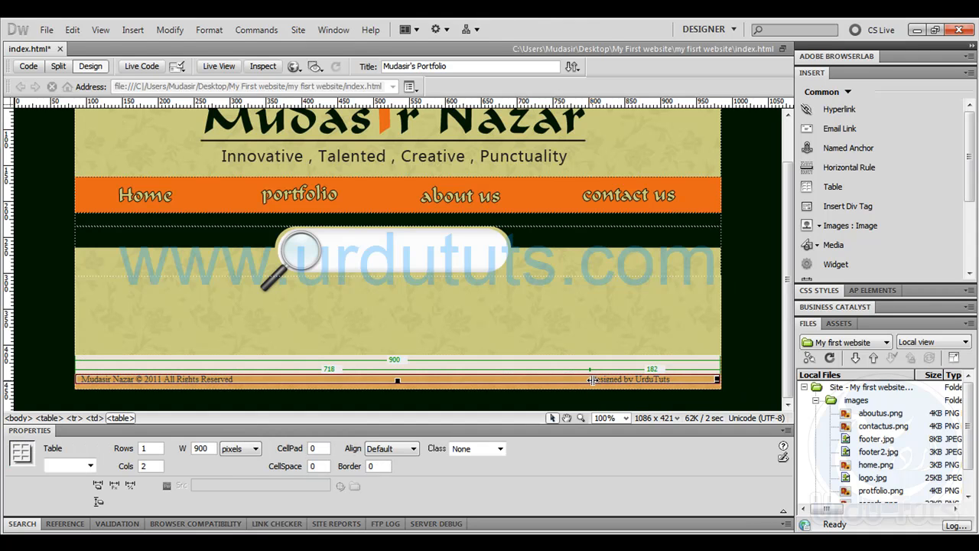
{"action": "left_click_drag", "start_coordinate": [596, 380], "coordinate": [605, 380]}
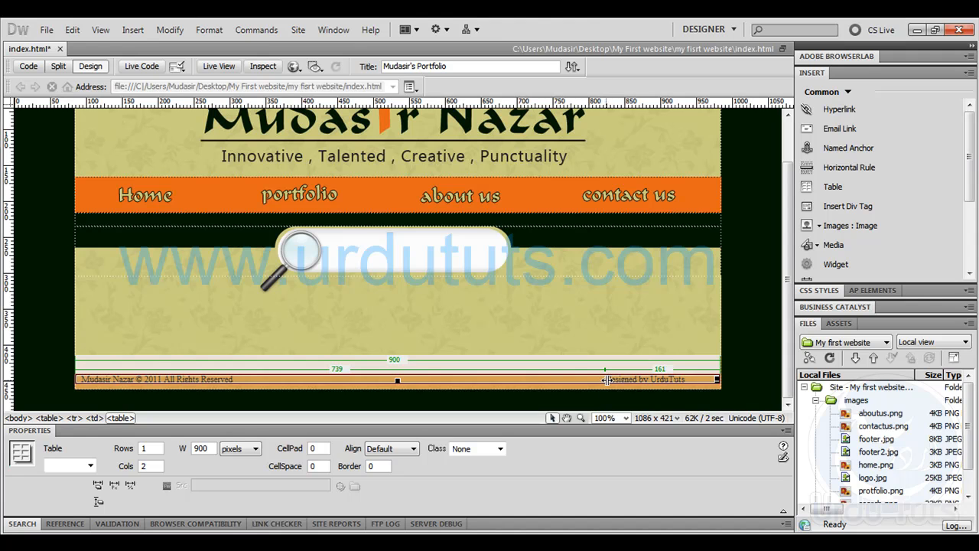
{"action": "left_click", "coordinate": [754, 370]}
{"action": "scroll", "coordinate": [744, 358], "scroll_direction": "up", "scroll_amount": 2}
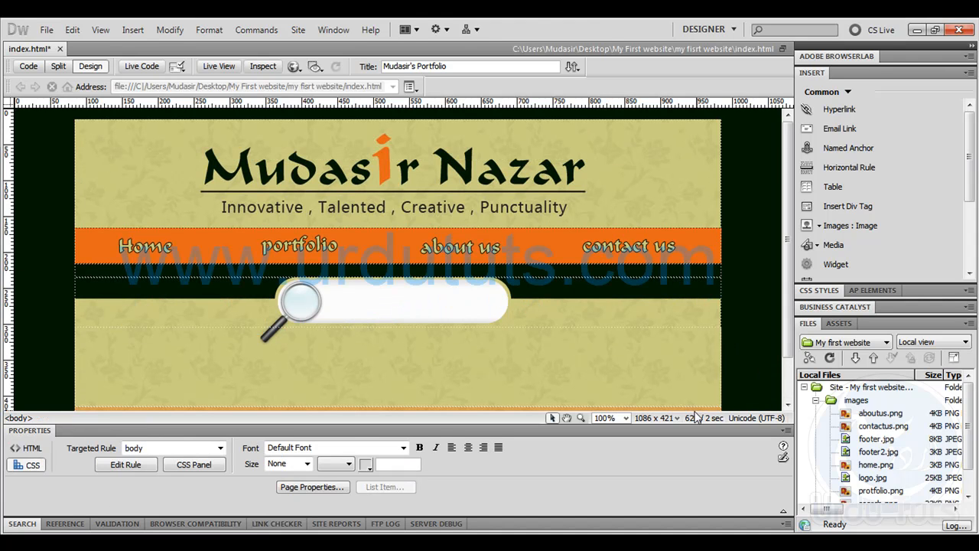
- Preview index.html in the browser to check the footer strip and its two texts, and return to Dreamweaver
{"action": "key", "text": "F12"}
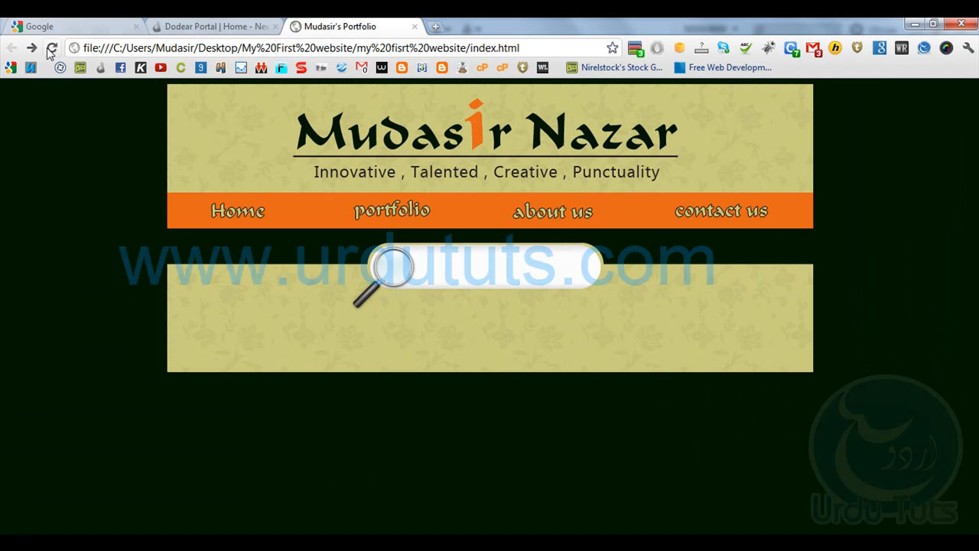
{"action": "left_click_drag", "start_coordinate": [174, 392], "coordinate": [519, 396]}
{"action": "left_click_drag", "start_coordinate": [697, 396], "coordinate": [808, 397]}
{"action": "left_click", "coordinate": [808, 397]}
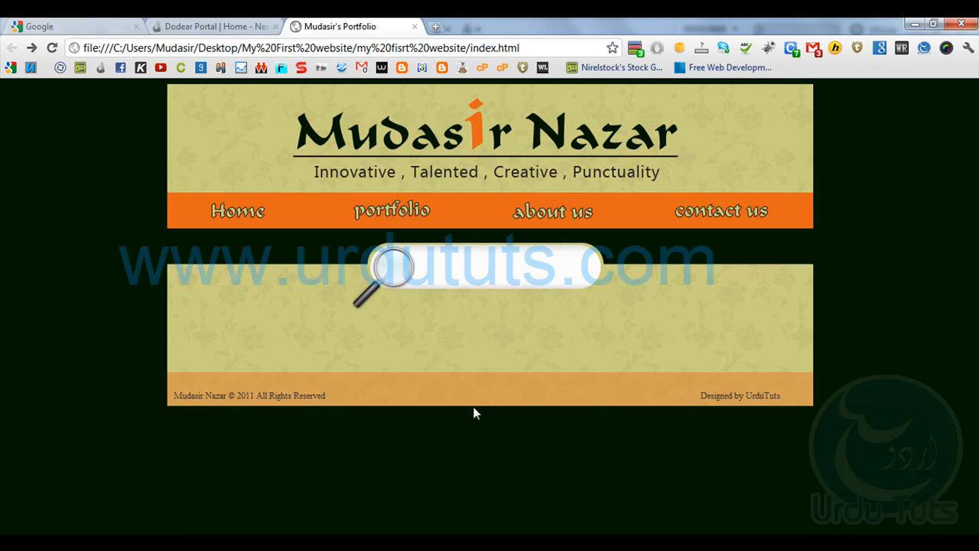
{"action": "key", "text": "alt+Tab"}
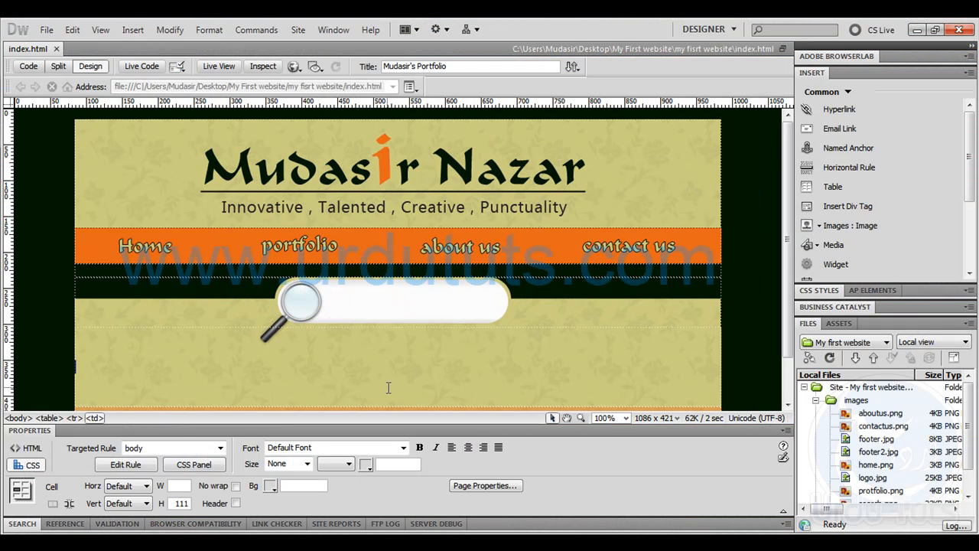
- Set the vertical alignment of the patterned cell directly above the orange footer strip to Bottom
{"action": "scroll", "coordinate": [390, 383], "scroll_direction": "down", "scroll_amount": 1}
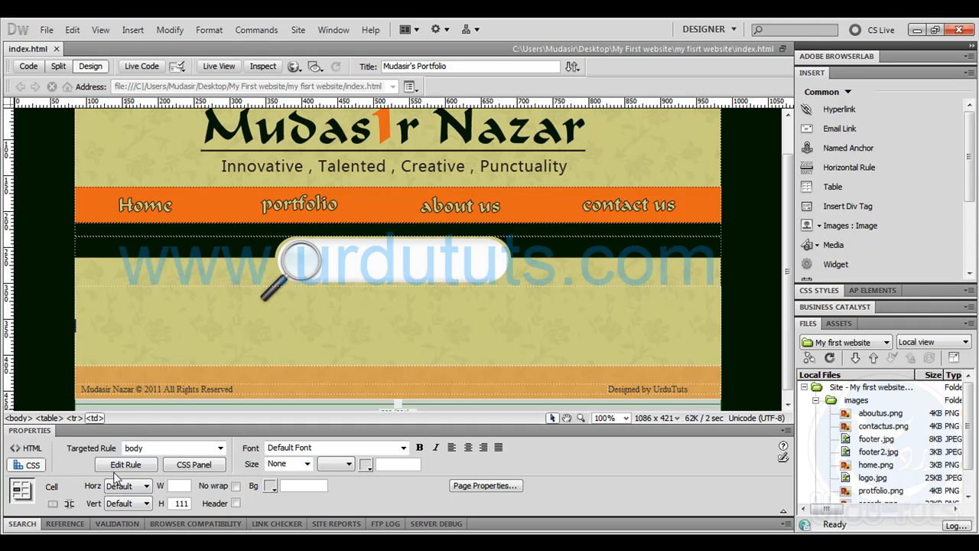
{"action": "left_click", "coordinate": [147, 488]}
{"action": "left_click", "coordinate": [140, 490]}
{"action": "left_click", "coordinate": [134, 503]}
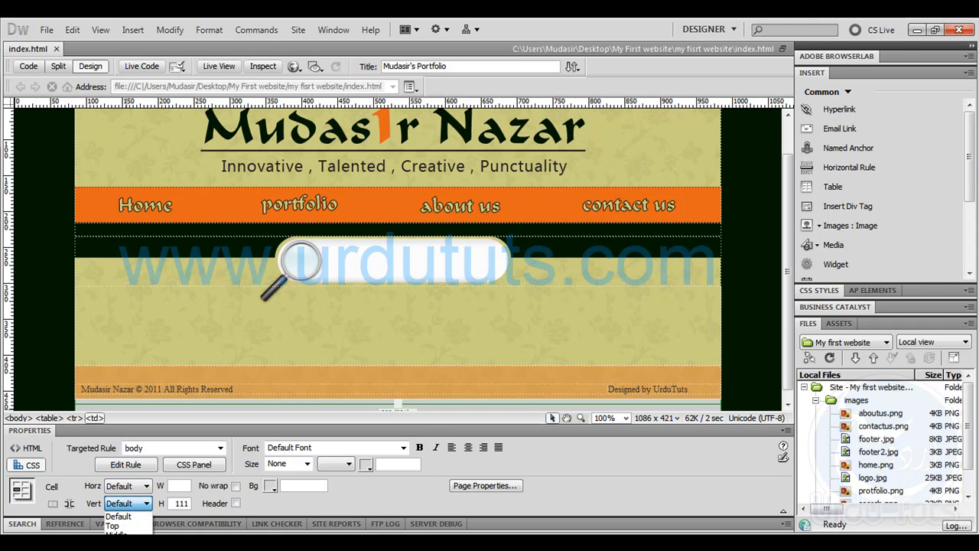
{"action": "left_click", "coordinate": [119, 544]}
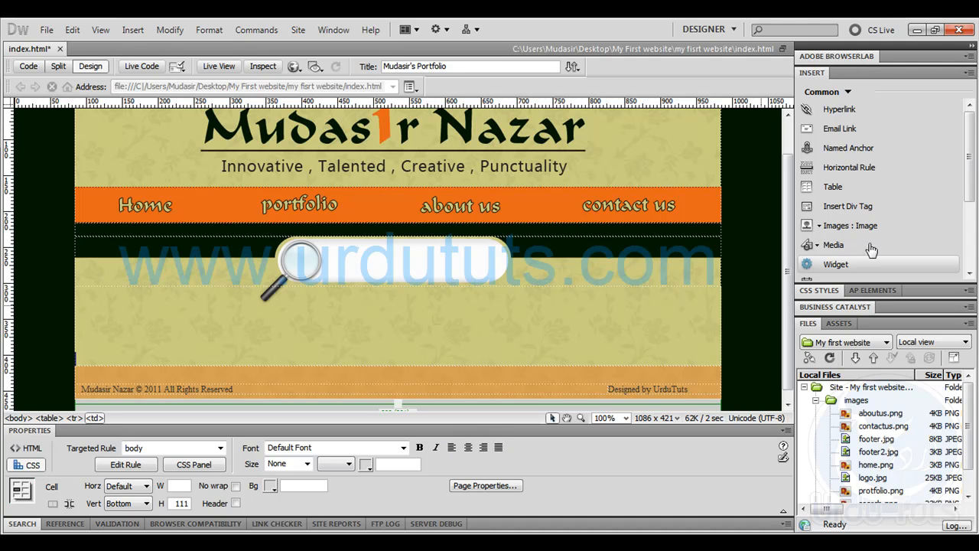
- Insert a 1-row, 2-column table 900 pixels wide with no border in that cell, and place the cursor in its second column
{"action": "left_click", "coordinate": [806, 190]}
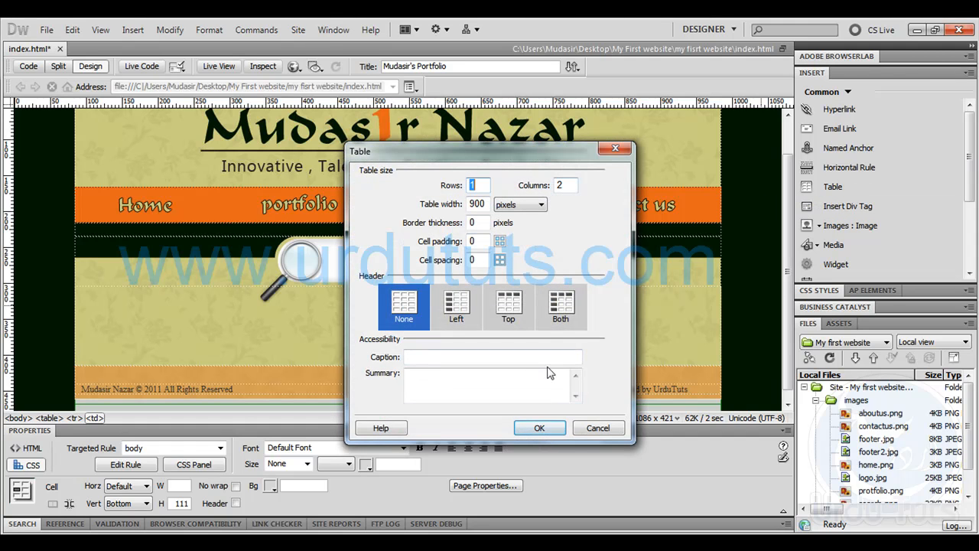
{"action": "left_click", "coordinate": [539, 429]}
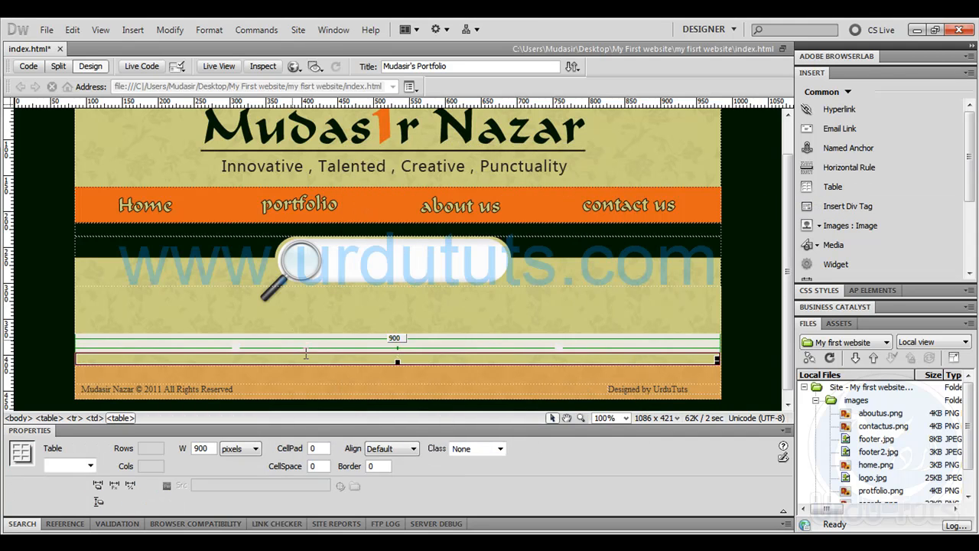
{"action": "left_click", "coordinate": [537, 358]}
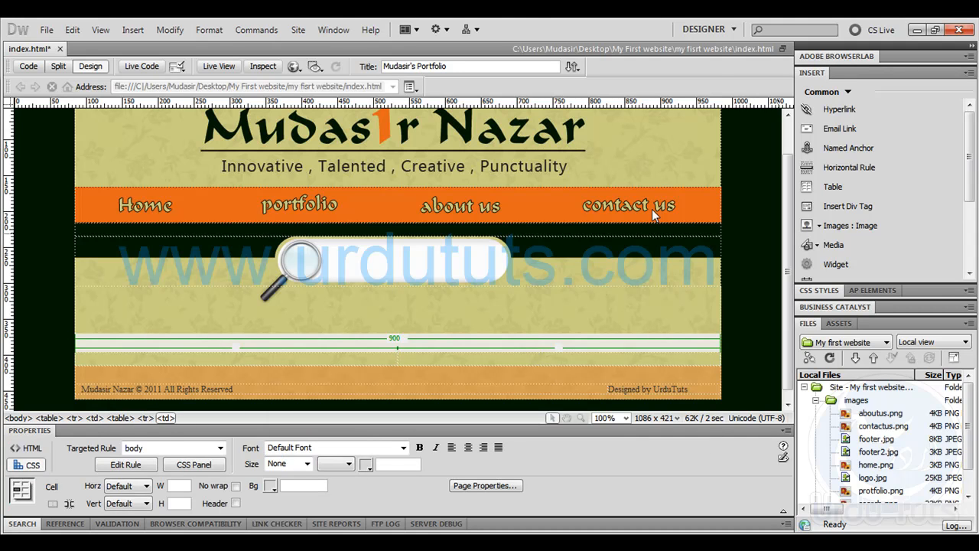
{"action": "key", "text": "ctrl+alt+i"}
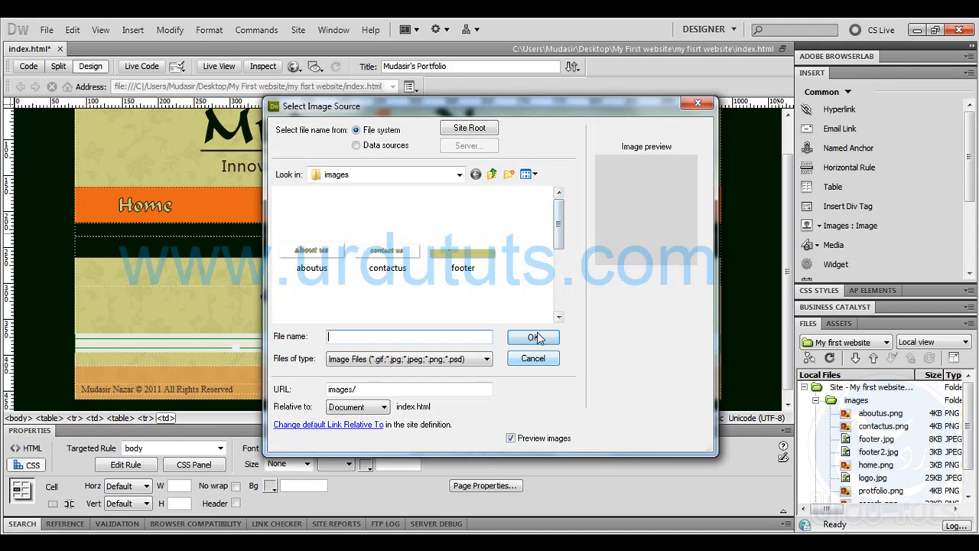
{"action": "scroll", "coordinate": [534, 340], "scroll_direction": "down", "scroll_amount": 3}
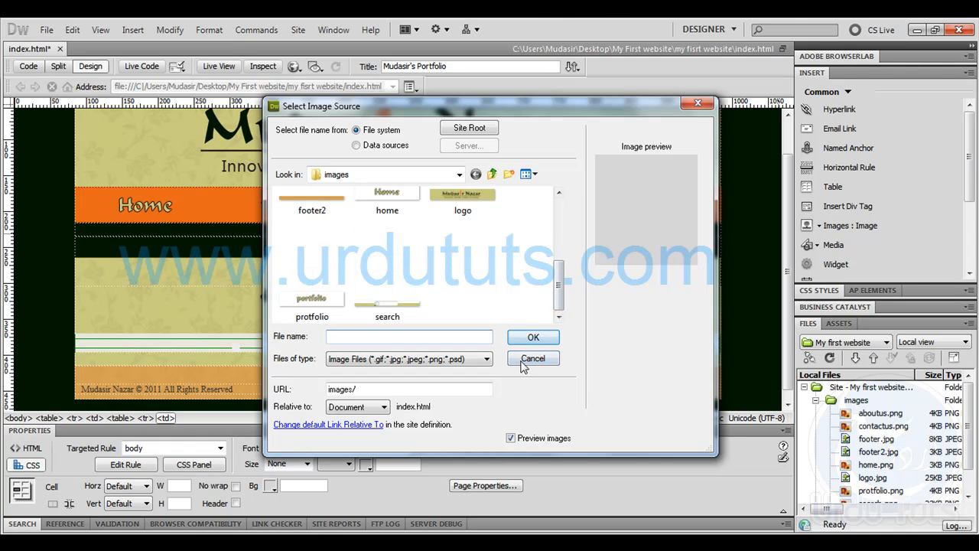
{"action": "left_click", "coordinate": [533, 358]}
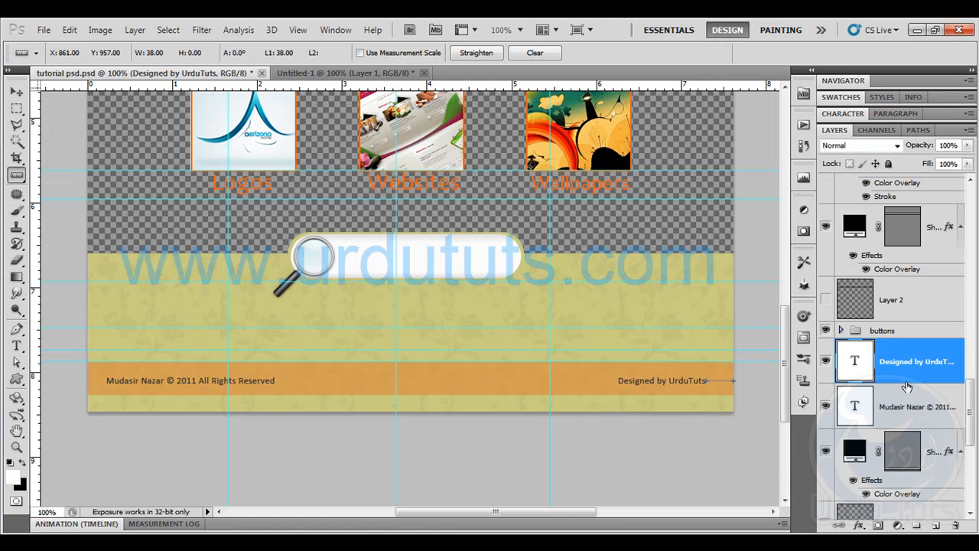
- In Photoshop's tutorial psd.psd, show the Facebook, Twitter and Google+ icon layers inside the buttons group
{"action": "scroll", "coordinate": [937, 382], "scroll_direction": "down", "scroll_amount": 4}
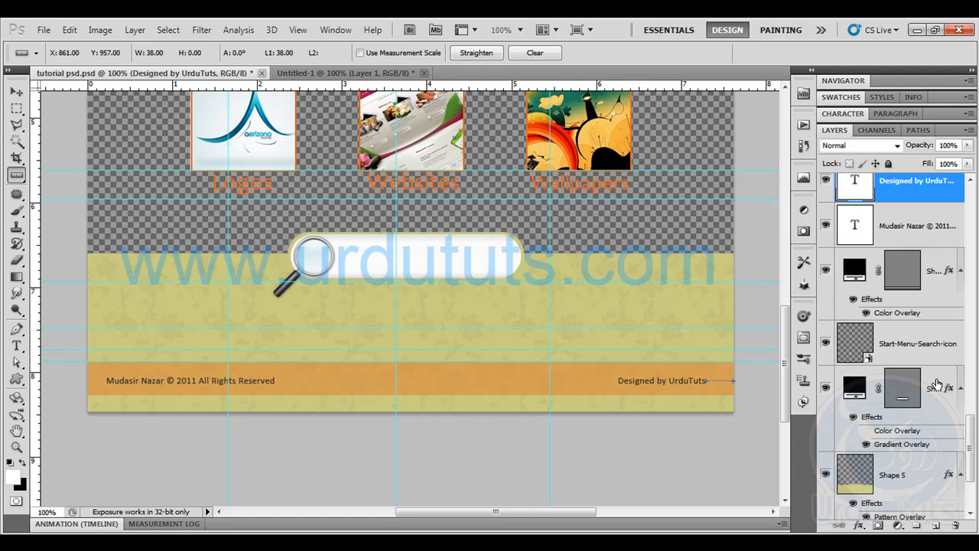
{"action": "scroll", "coordinate": [934, 382], "scroll_direction": "up", "scroll_amount": 5}
{"action": "scroll", "coordinate": [933, 382], "scroll_direction": "down", "scroll_amount": 1}
{"action": "left_click", "coordinate": [826, 376]}
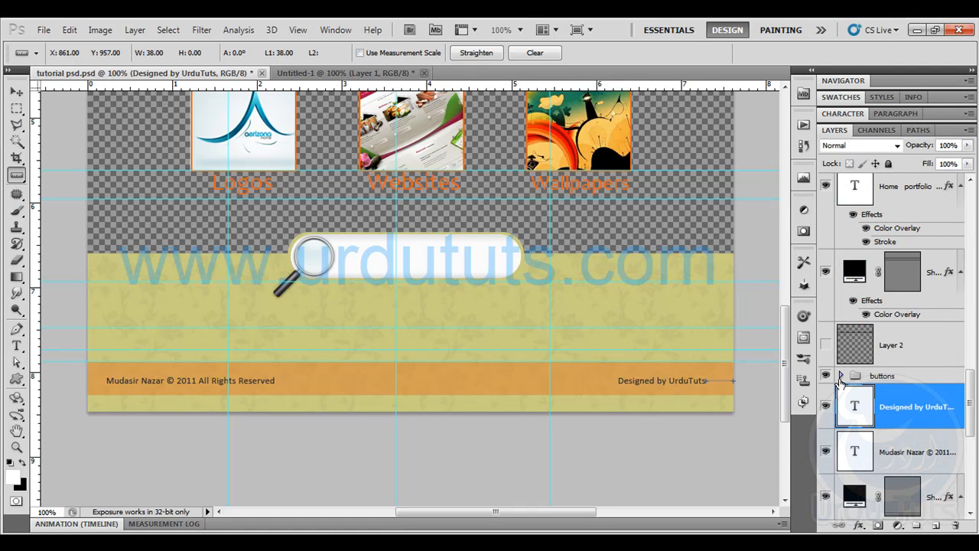
{"action": "left_click", "coordinate": [840, 377]}
{"action": "left_click", "coordinate": [826, 407]}
{"action": "left_click", "coordinate": [826, 479]}
{"action": "scroll", "coordinate": [868, 378], "scroll_direction": "down", "scroll_amount": 3}
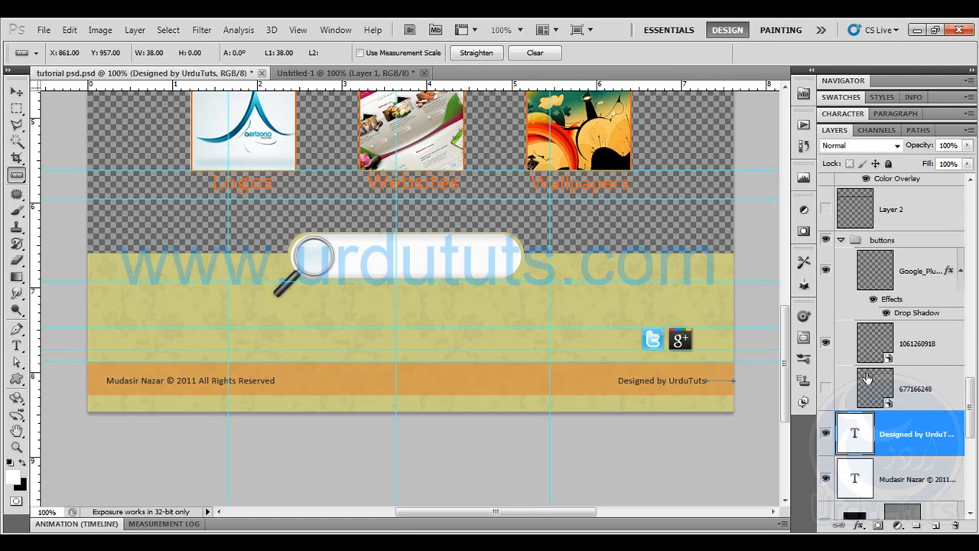
{"action": "left_click", "coordinate": [826, 389]}
{"action": "left_click", "coordinate": [841, 239]}
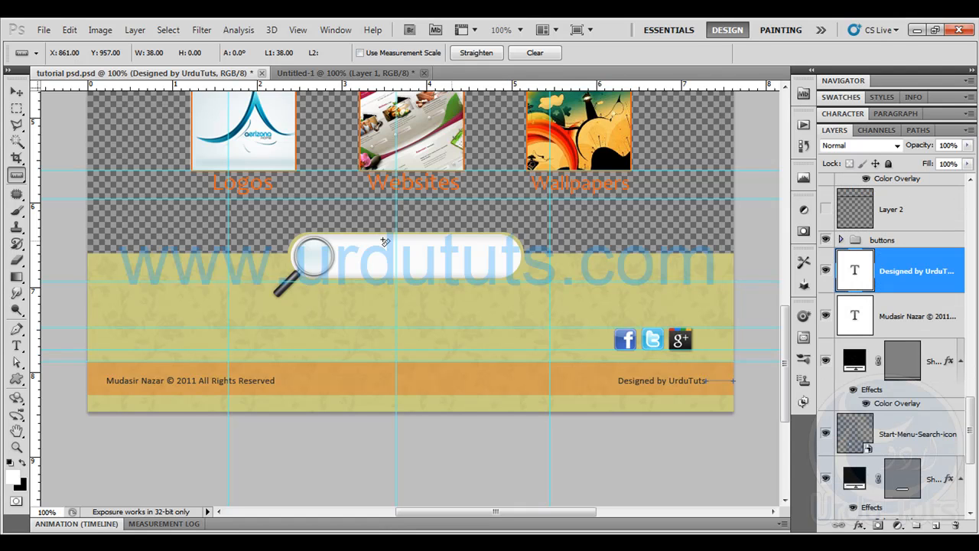
- Hide the Shape 5 layer, the white search bar shape and the patterned background shape behind the social icons
{"action": "scroll", "coordinate": [875, 450], "scroll_direction": "down", "scroll_amount": 4}
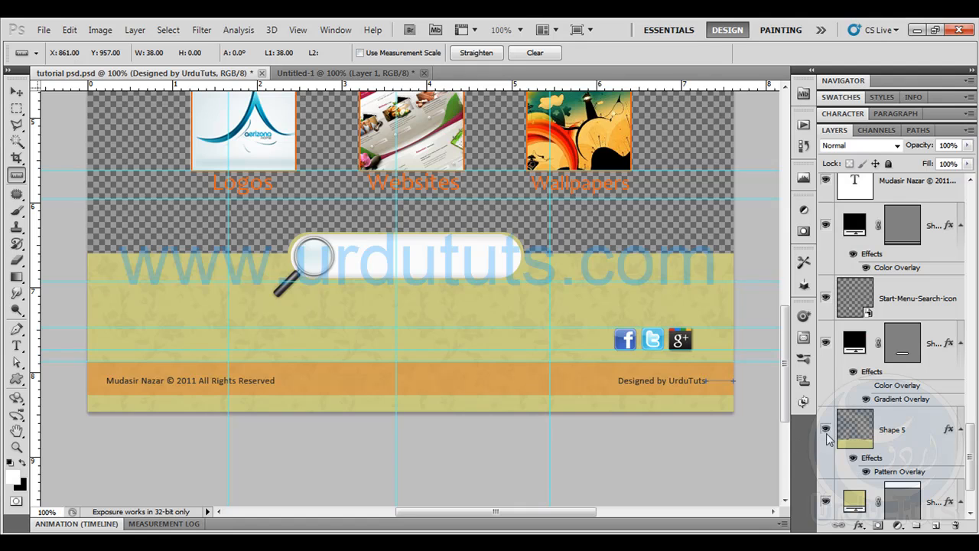
{"action": "left_click", "coordinate": [826, 430]}
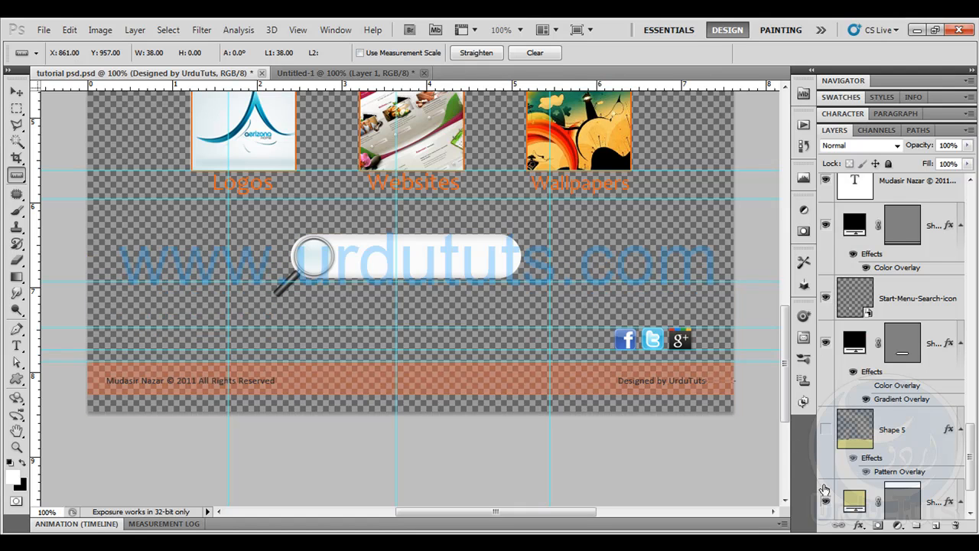
{"action": "scroll", "coordinate": [824, 490], "scroll_direction": "down", "scroll_amount": 2}
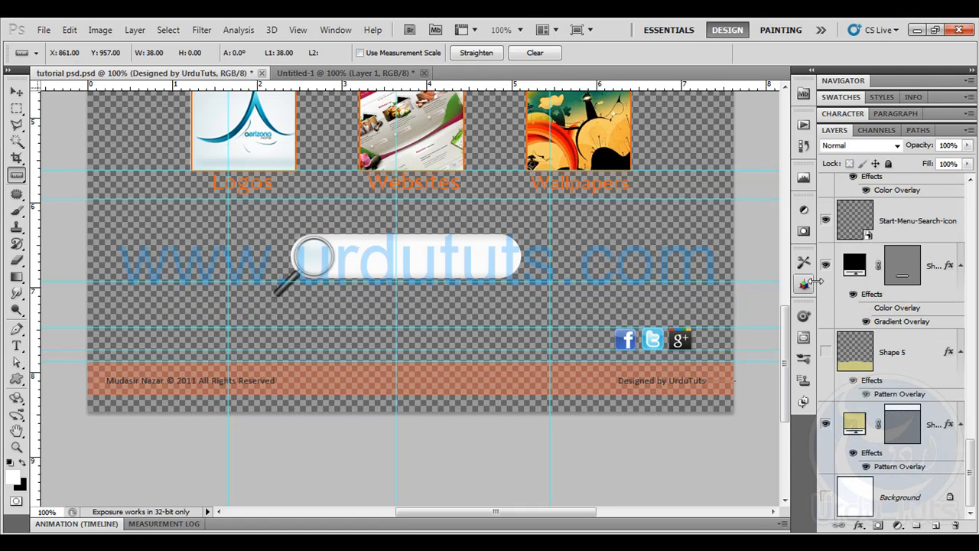
{"action": "left_click", "coordinate": [825, 265]}
{"action": "left_click", "coordinate": [825, 425]}
- Select the three social icons with a rectangular marquee and copy them merged from all visible layers
{"action": "scroll", "coordinate": [731, 370], "scroll_direction": "up", "scroll_amount": 1}
{"action": "left_click", "coordinate": [16, 109]}
{"action": "key", "text": "ctrl+plus"}
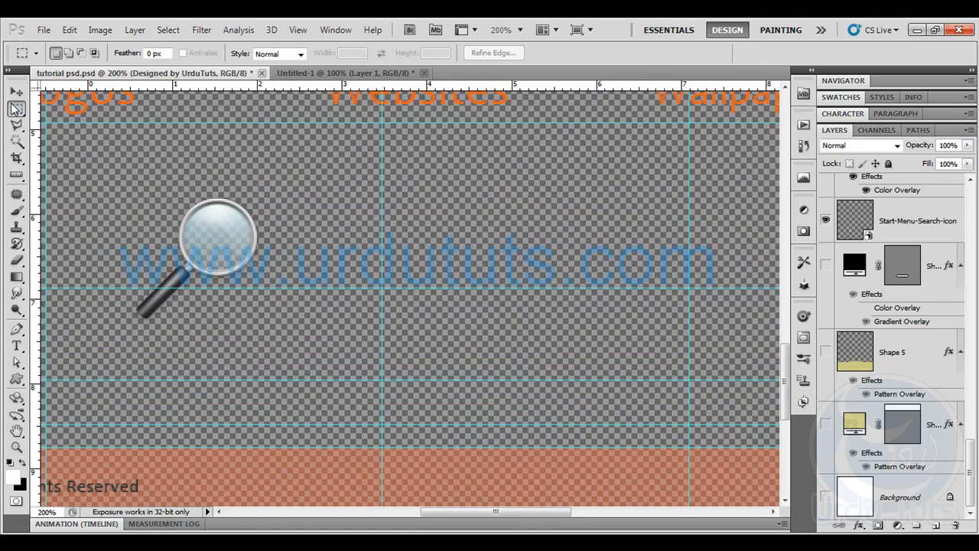
{"action": "left_click_drag", "start_coordinate": [588, 345], "coordinate": [408, 321]}
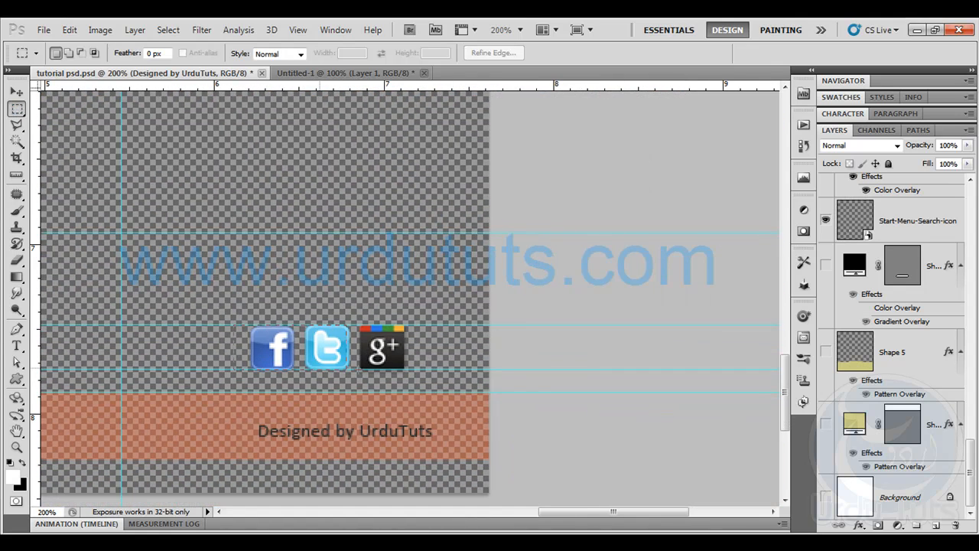
{"action": "left_click_drag", "start_coordinate": [420, 369], "coordinate": [420, 368]}
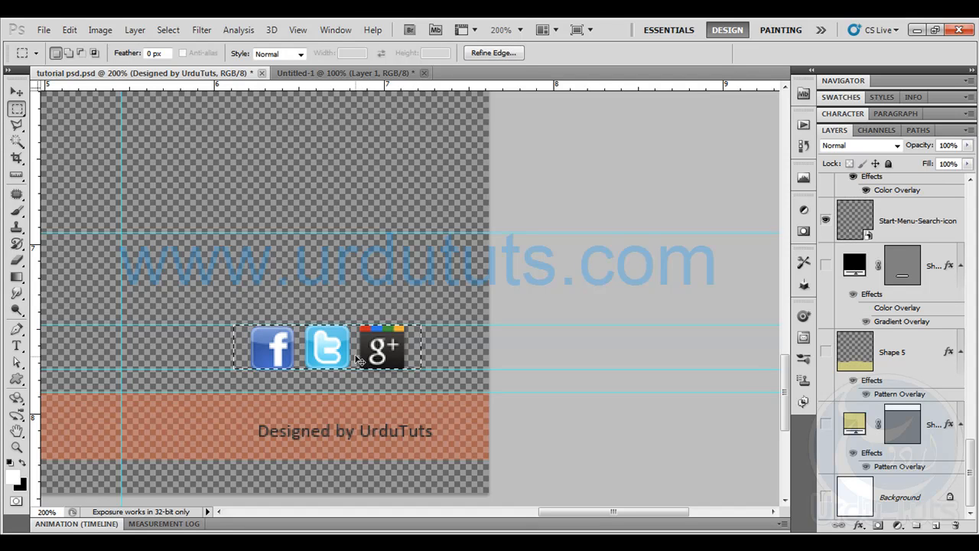
{"action": "key", "text": "ctrl+c"}
{"action": "left_click", "coordinate": [495, 228]}
{"action": "left_click", "coordinate": [61, 29]}
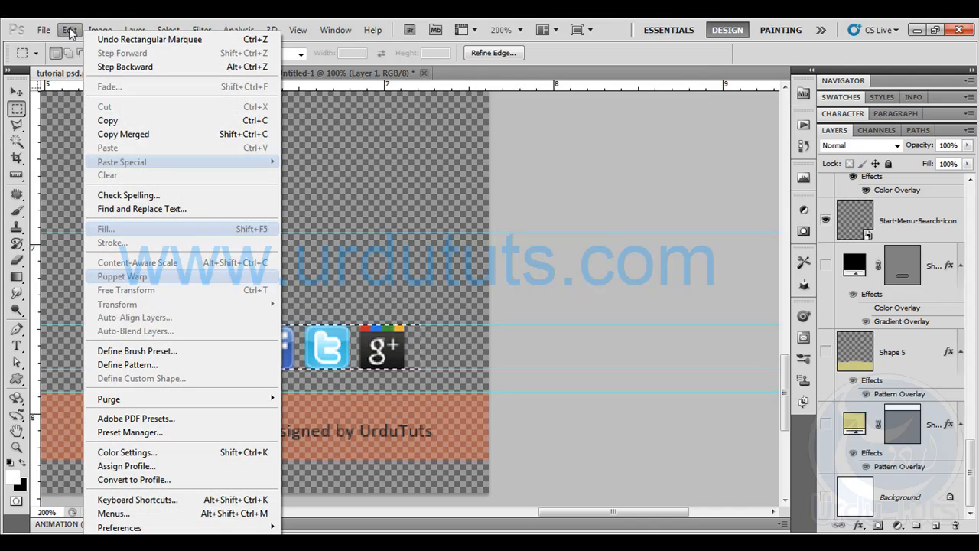
{"action": "left_click", "coordinate": [128, 134]}
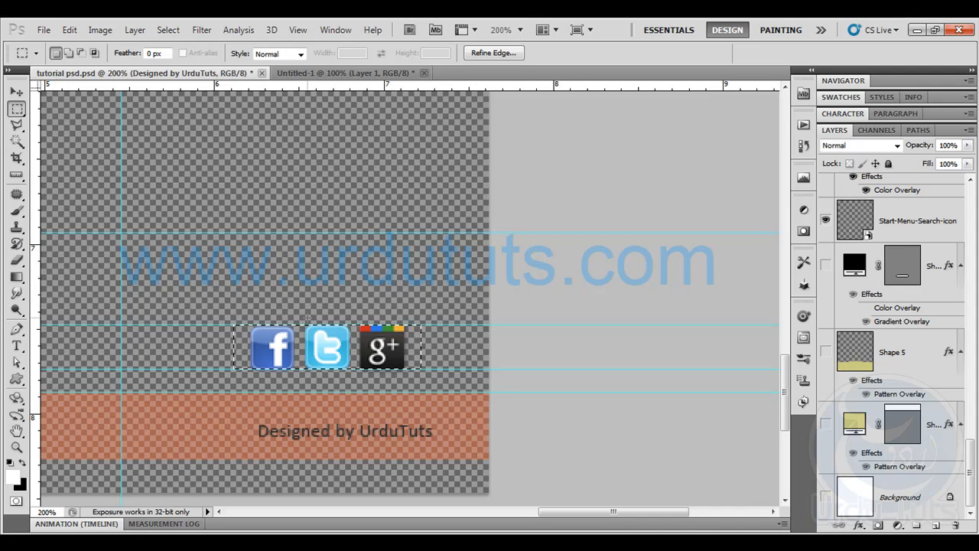
- Create a new document at the clipboard's size, paste the social icons into it and hide the white Background layer
{"action": "left_click", "coordinate": [44, 30]}
{"action": "left_click", "coordinate": [57, 41]}
{"action": "key", "text": "Return"}
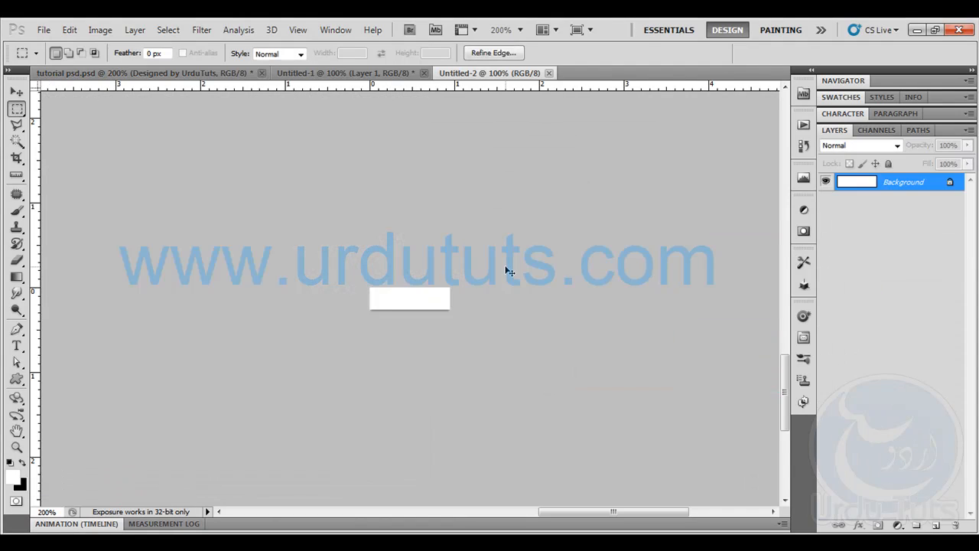
{"action": "key", "text": "ctrl+v"}
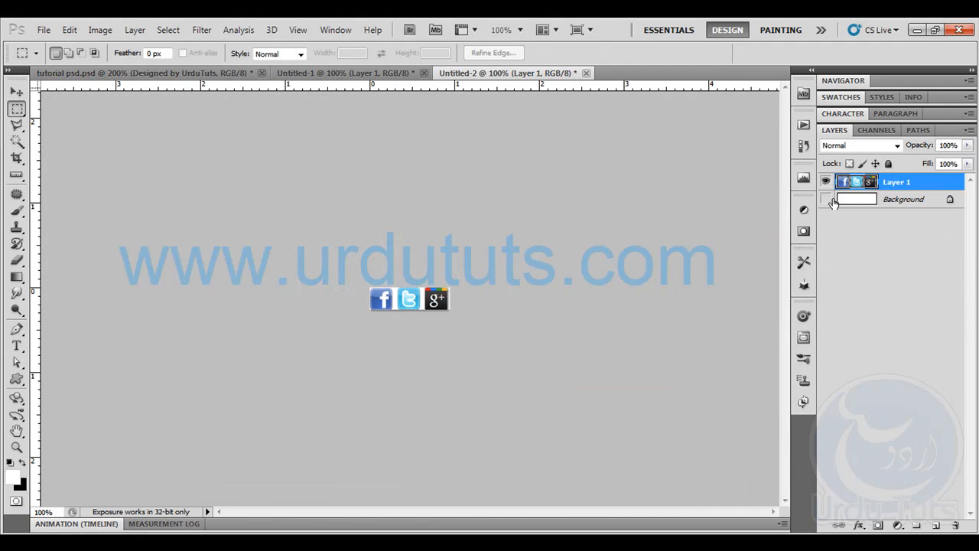
- Save the icons for the web as a transparent PNG-24 named social-buttons in the images folder
{"action": "left_click", "coordinate": [44, 30]}
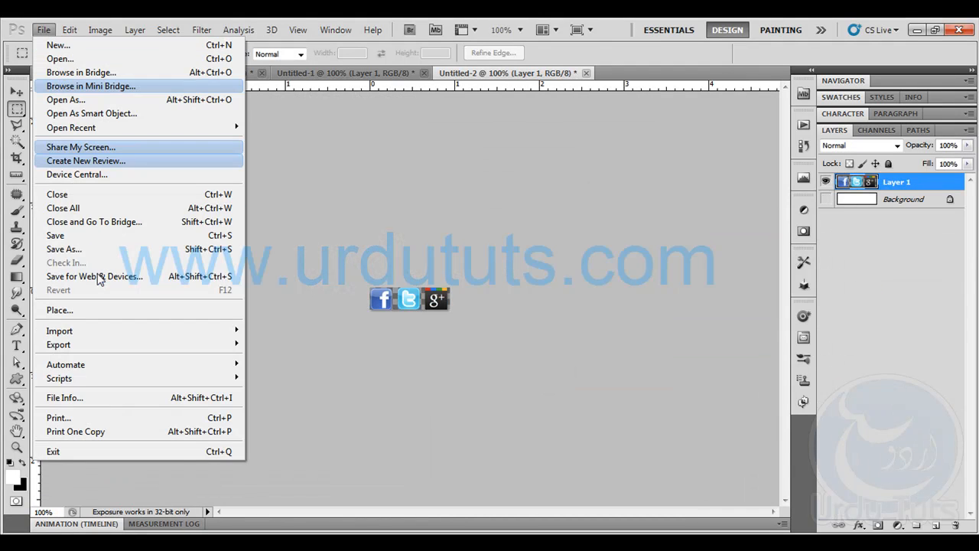
{"action": "left_click", "coordinate": [99, 277]}
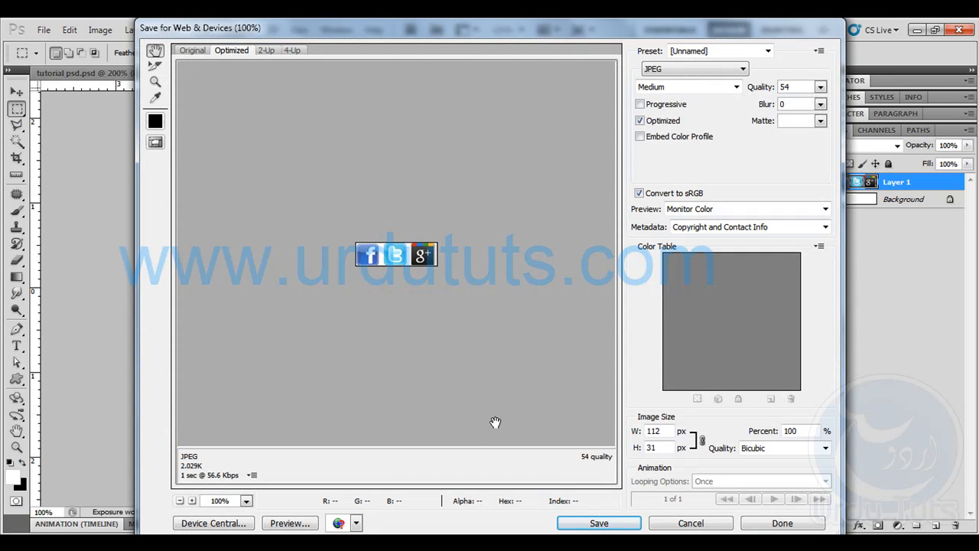
{"action": "left_click", "coordinate": [691, 68]}
{"action": "left_click", "coordinate": [663, 110]}
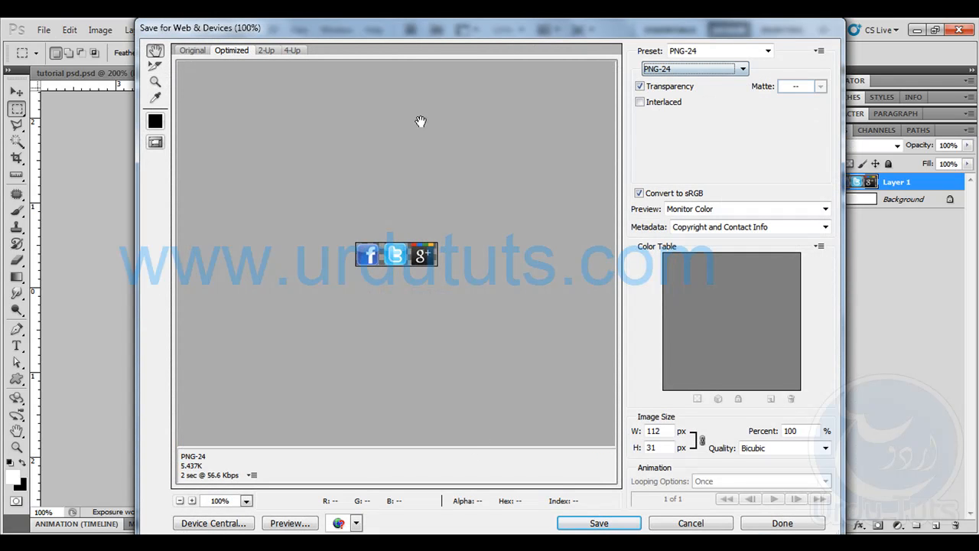
{"action": "left_click", "coordinate": [600, 523]}
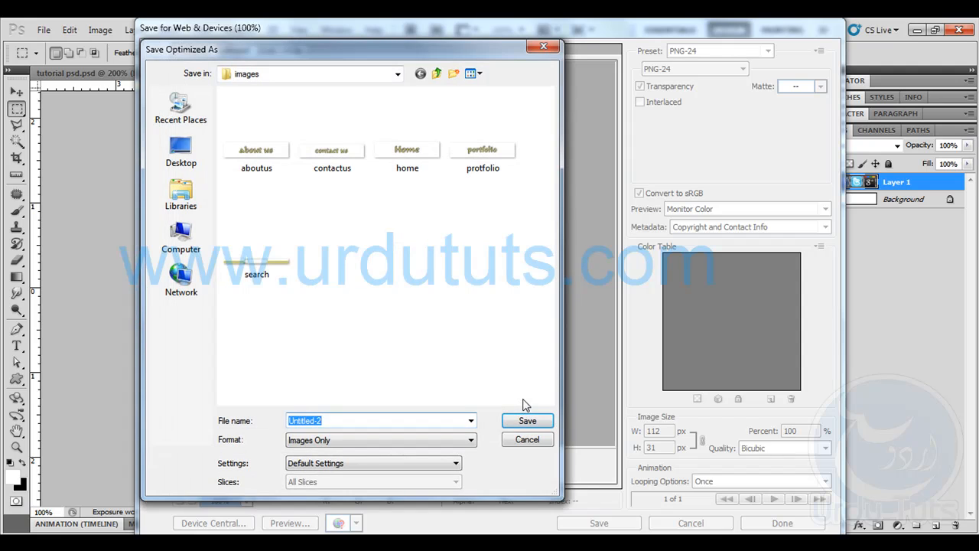
{"action": "type", "text": "social-buttons"}
{"action": "left_click", "coordinate": [527, 420]}
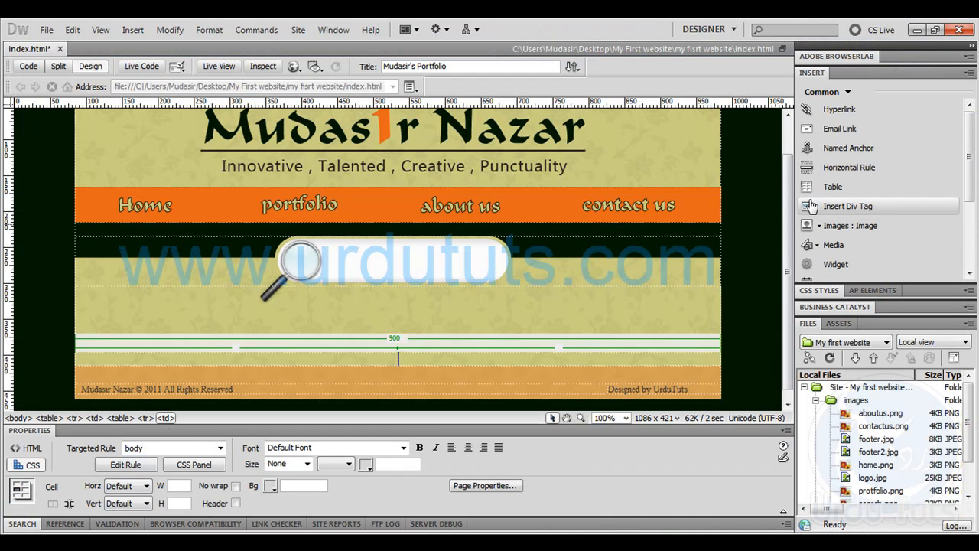
- Insert social-buttons.png into the second cell of the row above the footer without alternate text, and narrow its column to 157 pixels
{"action": "left_click", "coordinate": [850, 225]}
{"action": "left_click_drag", "start_coordinate": [561, 221], "coordinate": [563, 309]}
{"action": "double_click", "coordinate": [482, 302]}
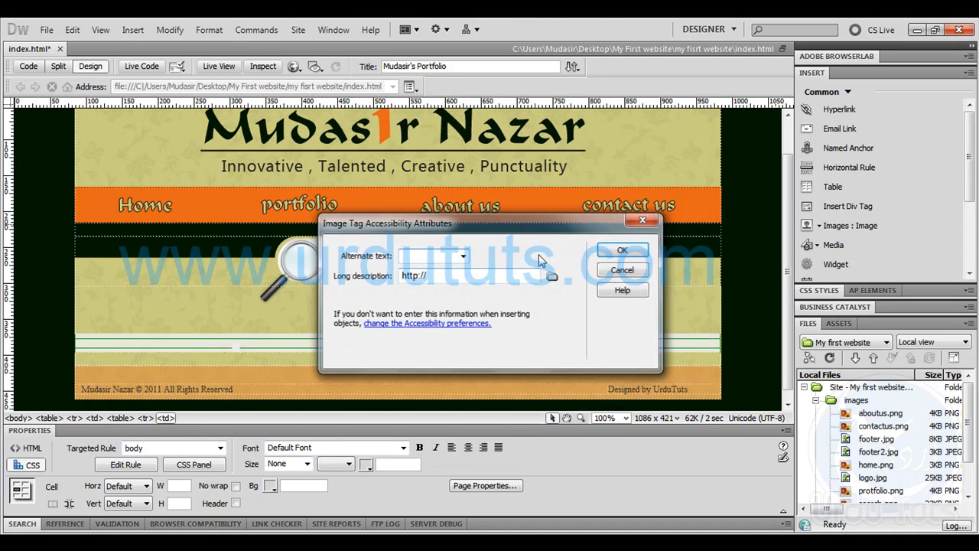
{"action": "left_click", "coordinate": [638, 250]}
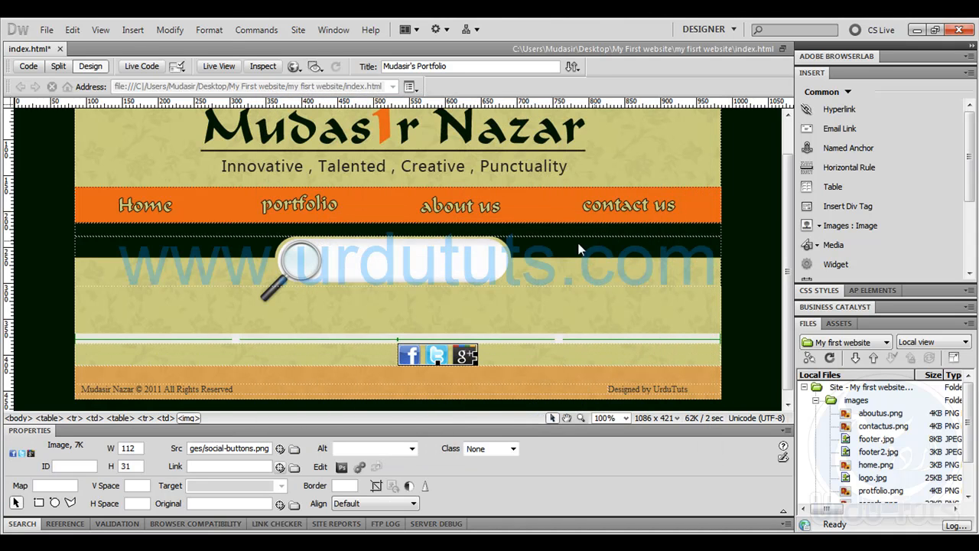
{"action": "left_click", "coordinate": [398, 350]}
{"action": "left_click_drag", "start_coordinate": [542, 356], "coordinate": [608, 355]}
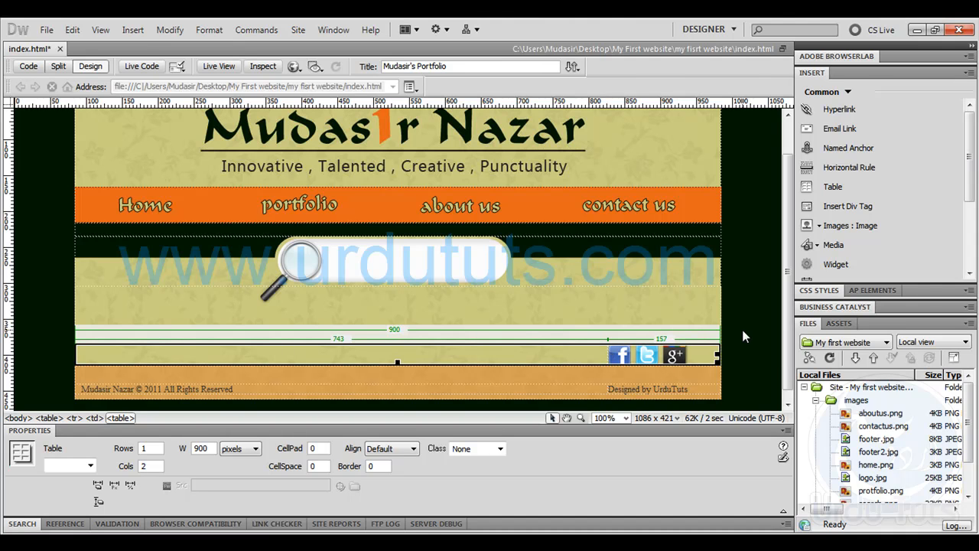
{"action": "key", "text": "ctrl+equal"}
{"action": "key", "text": "ctrl+equal"}
{"action": "key", "text": "ctrl+equal"}
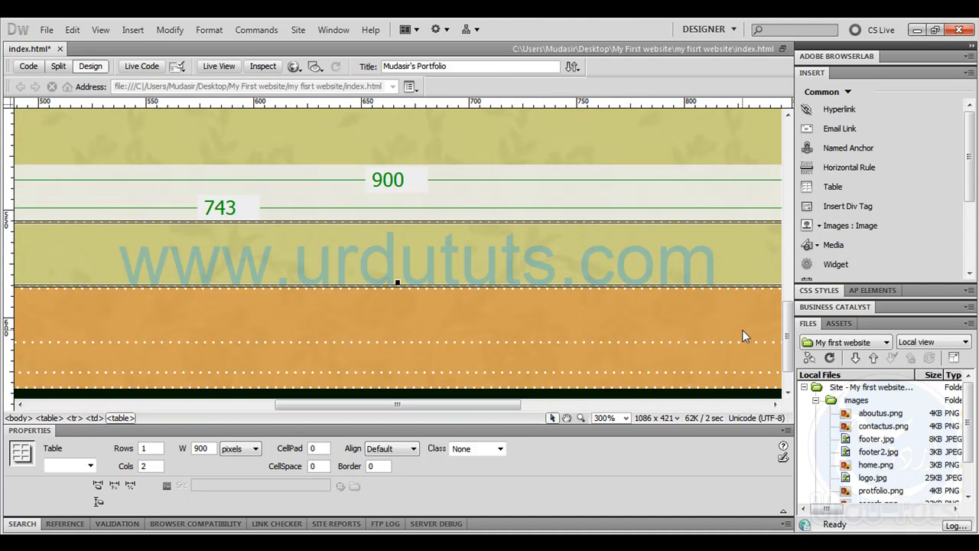
{"action": "left_click_drag", "start_coordinate": [453, 404], "coordinate": [671, 405]}
{"action": "left_click", "coordinate": [580, 262]}
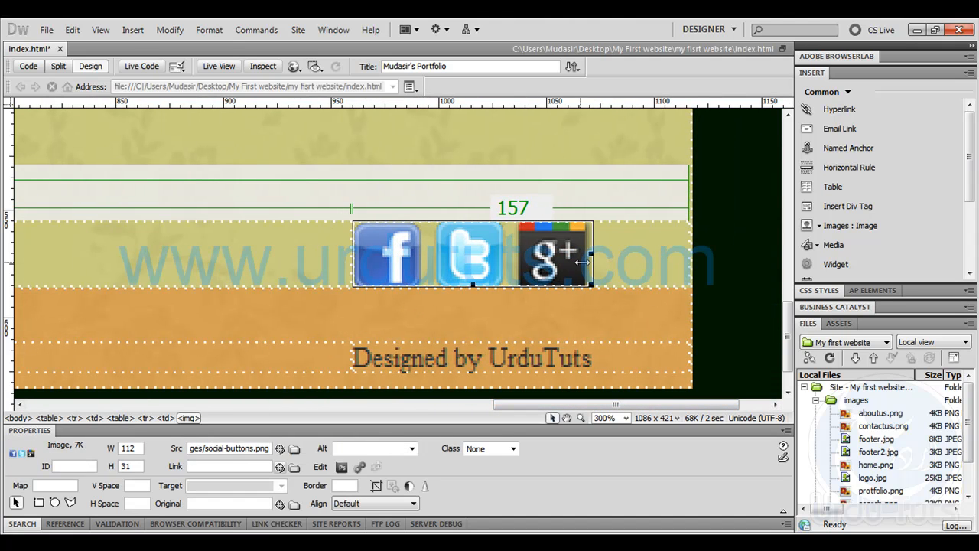
{"action": "left_click", "coordinate": [715, 252]}
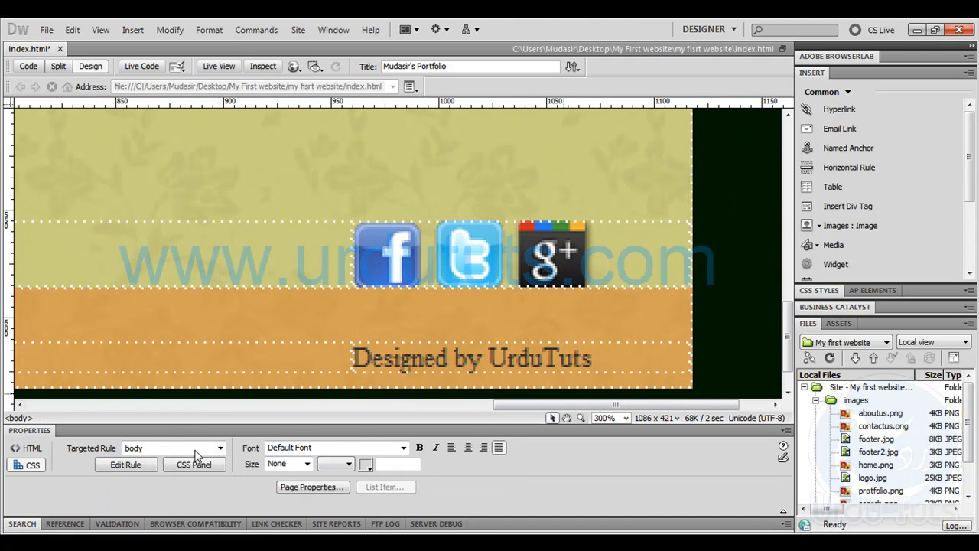
{"action": "left_click", "coordinate": [28, 448]}
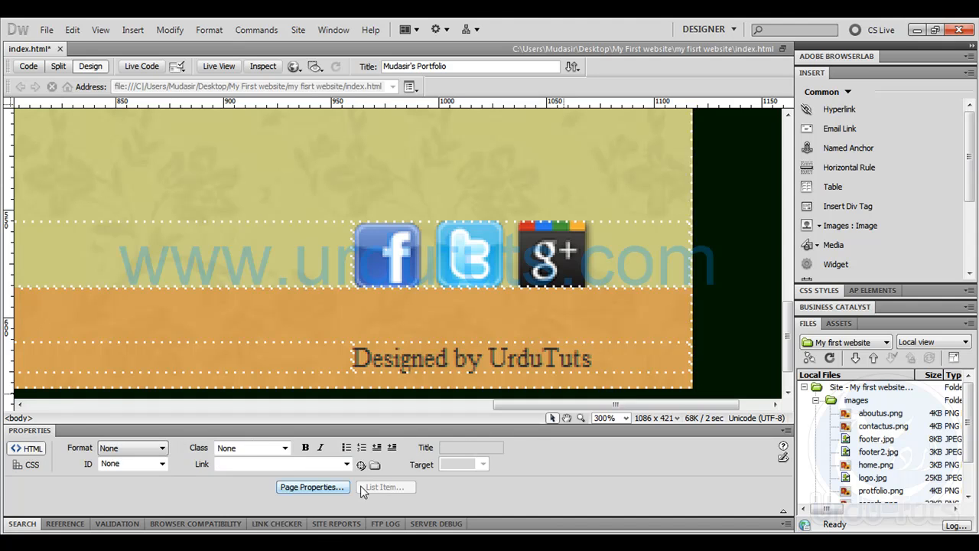
{"action": "left_click", "coordinate": [478, 281]}
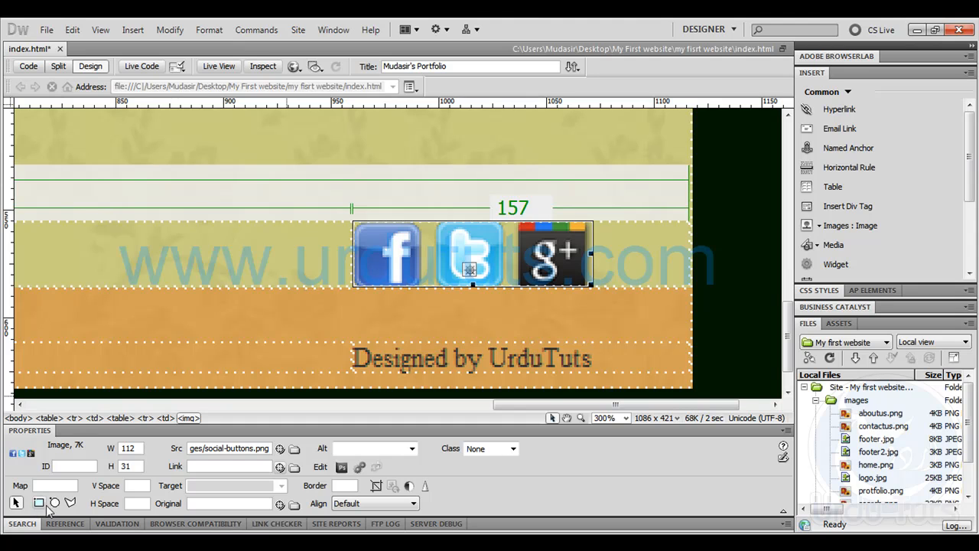
{"action": "left_click", "coordinate": [354, 222]}
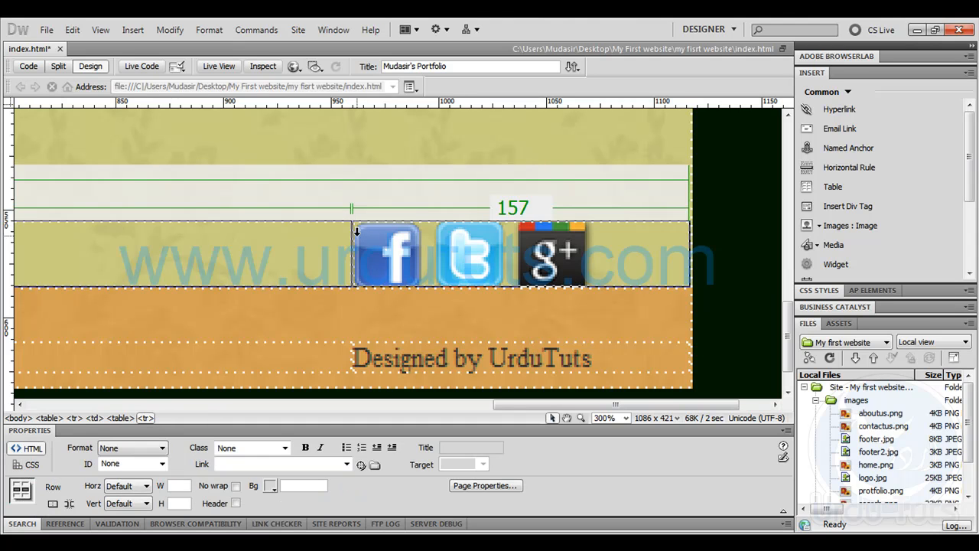
{"action": "left_click", "coordinate": [372, 232]}
{"action": "left_click", "coordinate": [39, 503]}
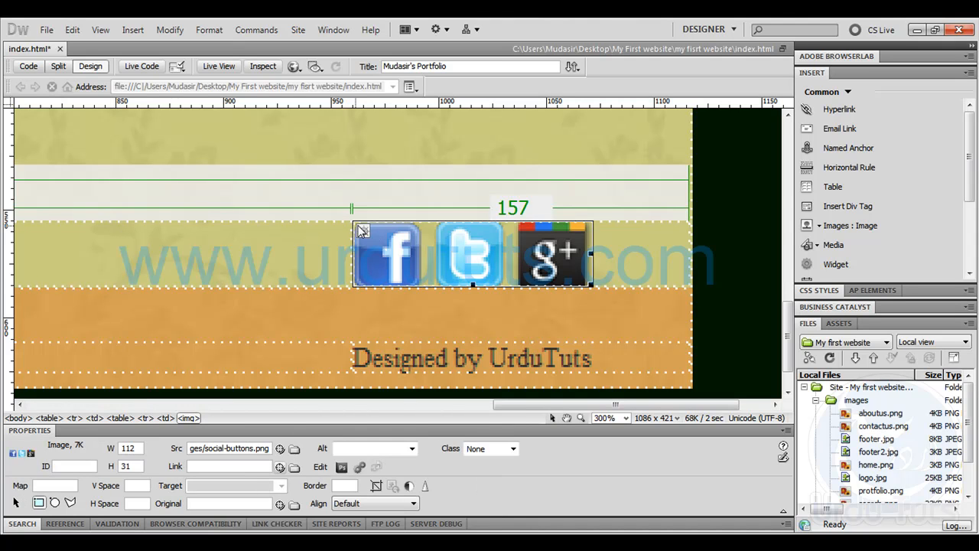
{"action": "left_click_drag", "start_coordinate": [356, 223], "coordinate": [418, 286]}
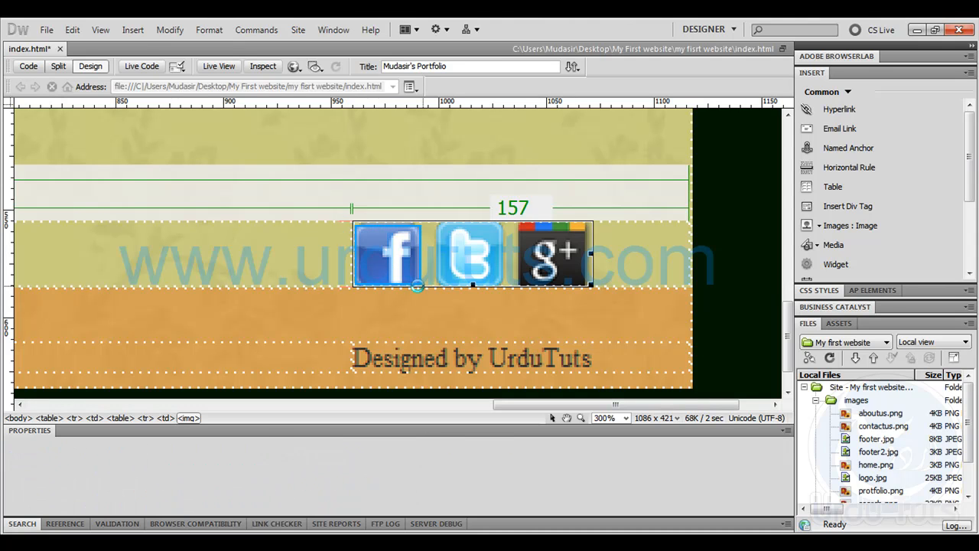
{"action": "left_click", "coordinate": [618, 321]}
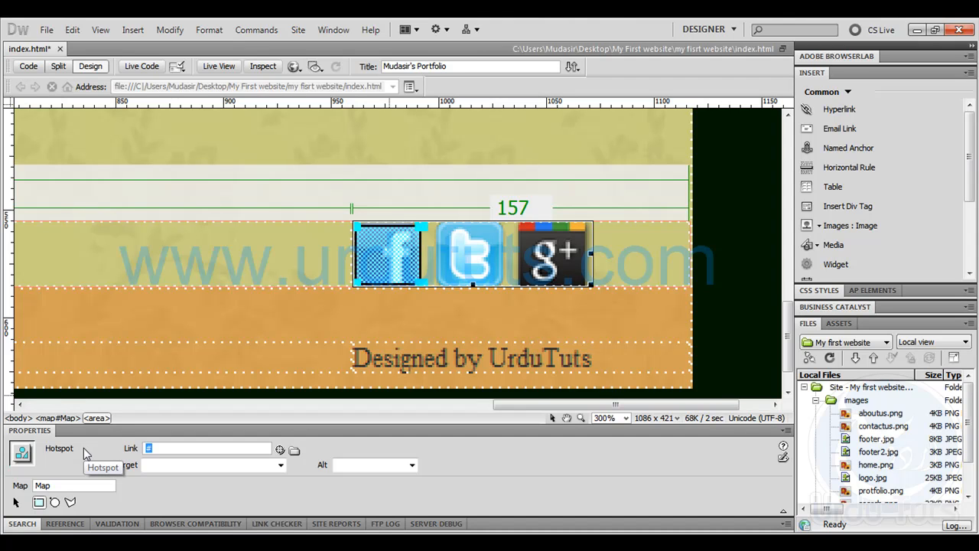
{"action": "type", "text": "www.facebook.com/groups/ur"}
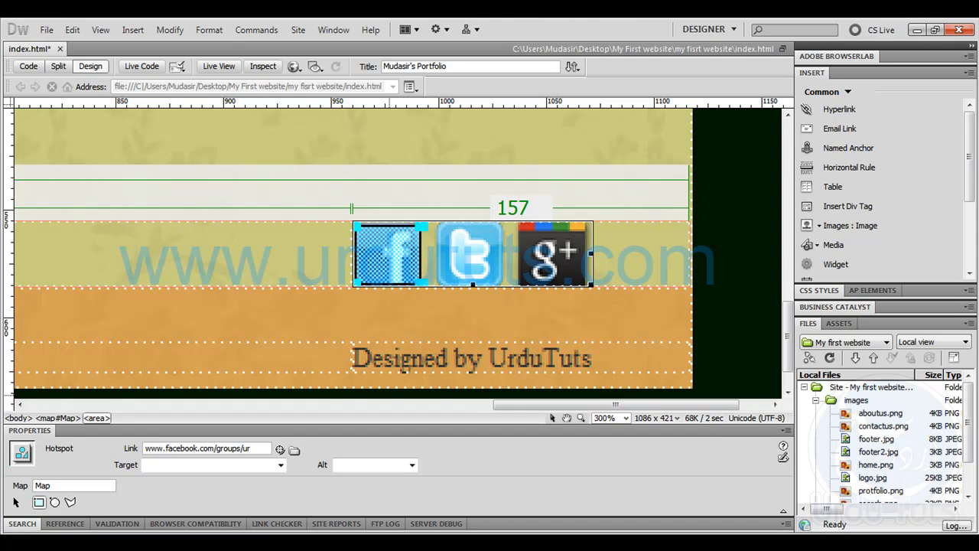
{"action": "type", "text": "ts"}
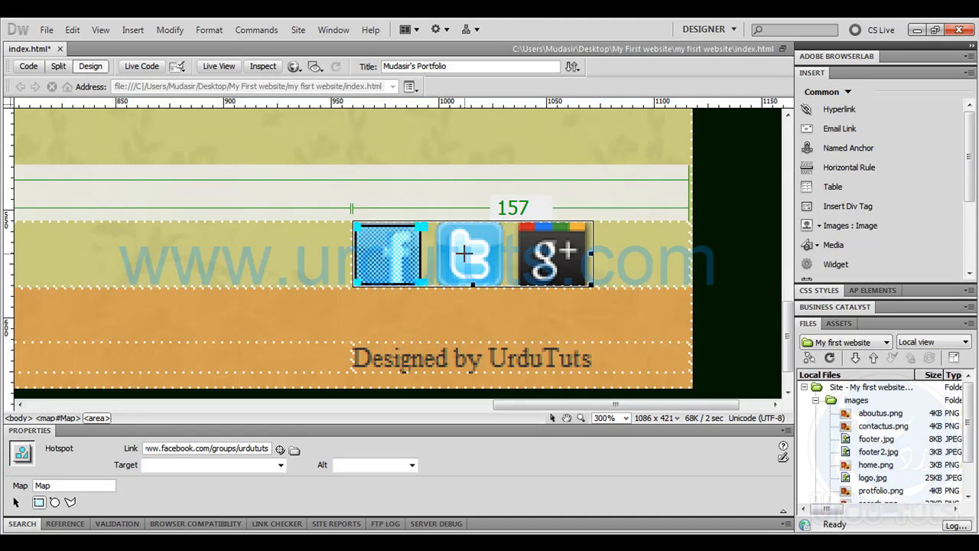
{"action": "left_click_drag", "start_coordinate": [437, 223], "coordinate": [503, 291]}
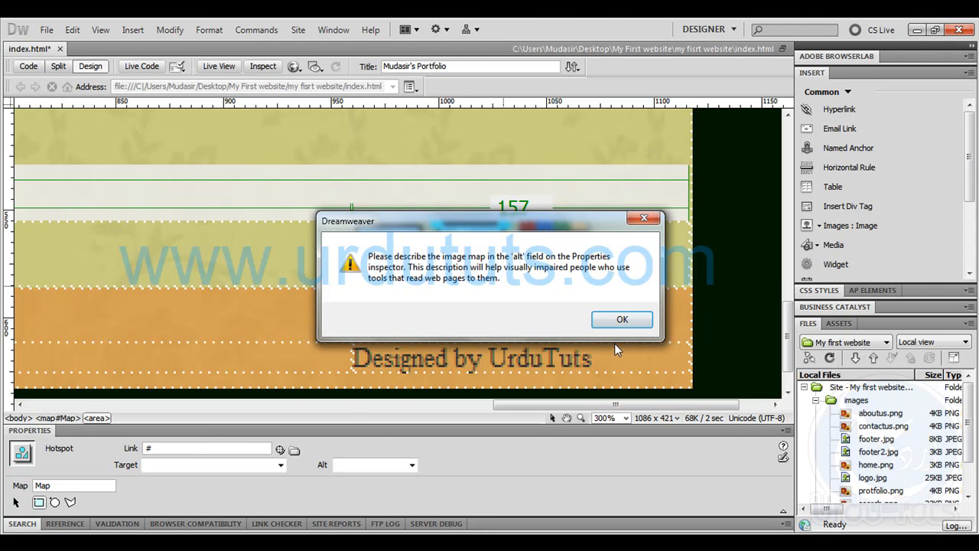
{"action": "left_click", "coordinate": [620, 320]}
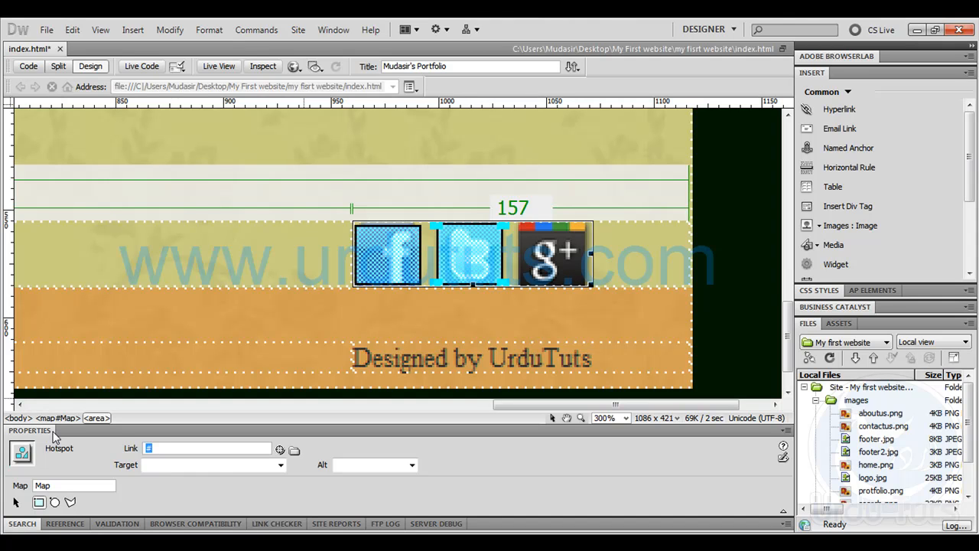
{"action": "type", "text": "www.google.com"}
{"action": "left_click_drag", "start_coordinate": [517, 223], "coordinate": [586, 285]}
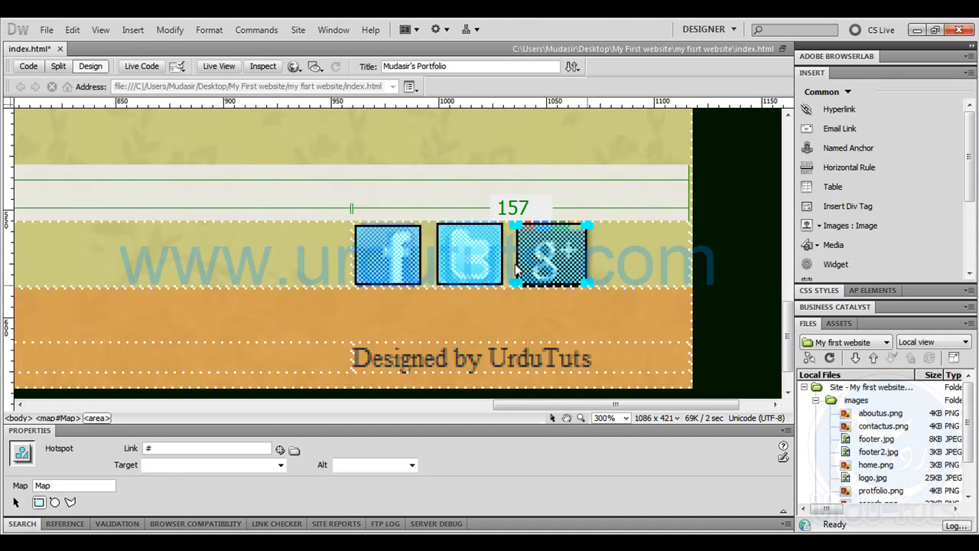
{"action": "left_click", "coordinate": [622, 320]}
{"action": "left_click_drag", "start_coordinate": [187, 450], "coordinate": [38, 434]}
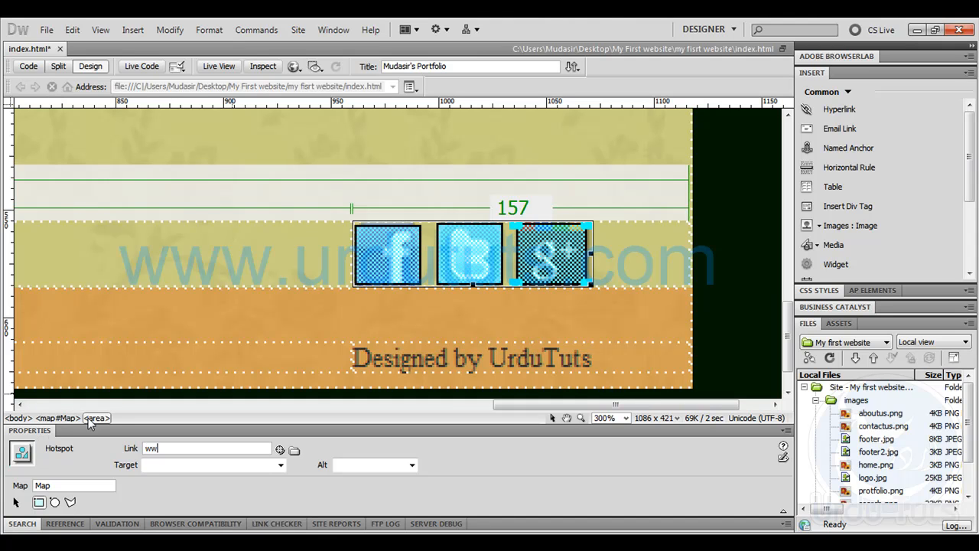
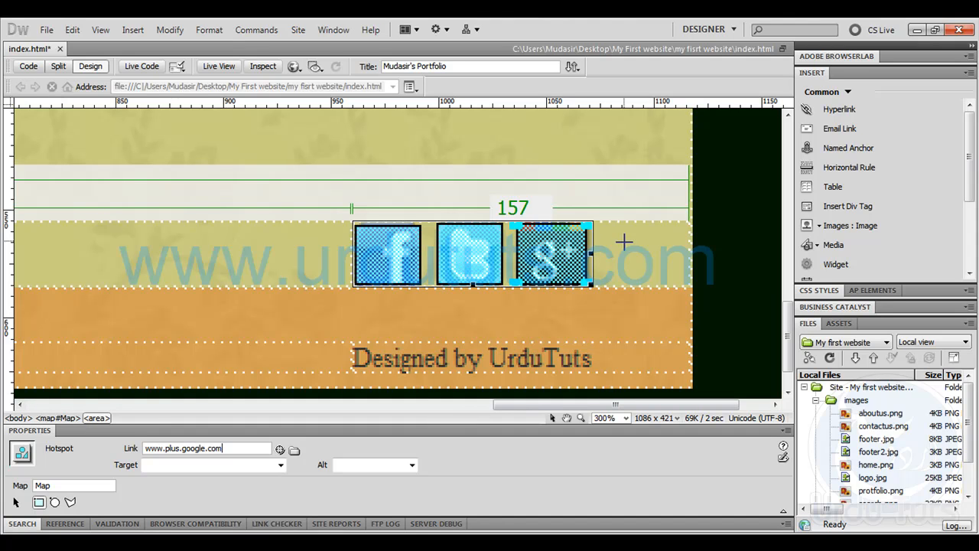
{"action": "left_click", "coordinate": [16, 502]}
- Save index.html and reload it in the browser to check the social icons, returning to Dreamweaver
{"action": "left_click", "coordinate": [258, 251]}
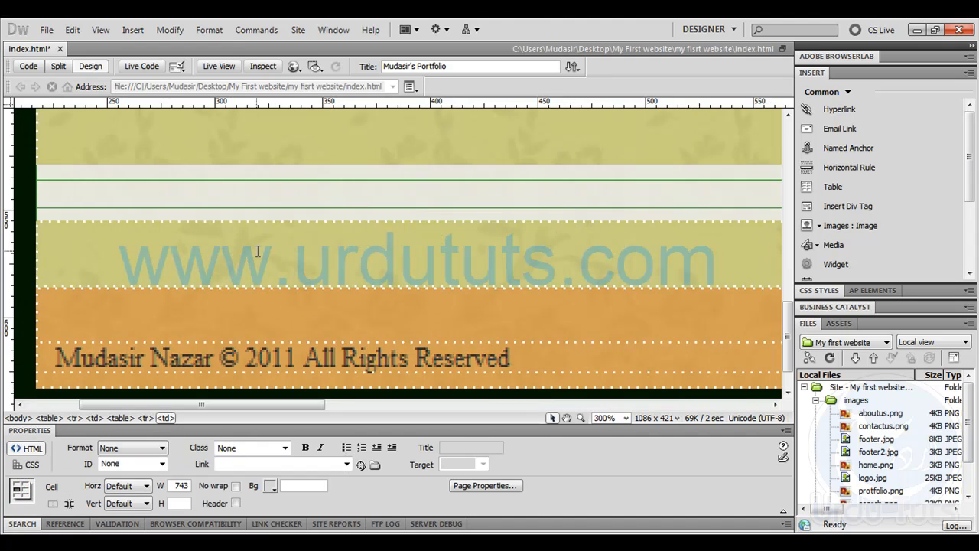
{"action": "key", "text": "ctrl+minus"}
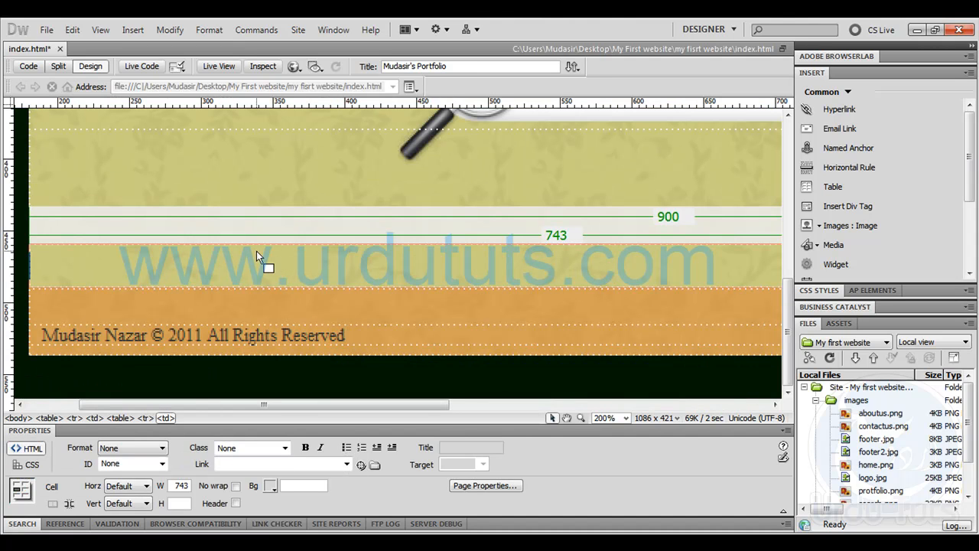
{"action": "key", "text": "ctrl+minus"}
{"action": "key", "text": "ctrl+minus"}
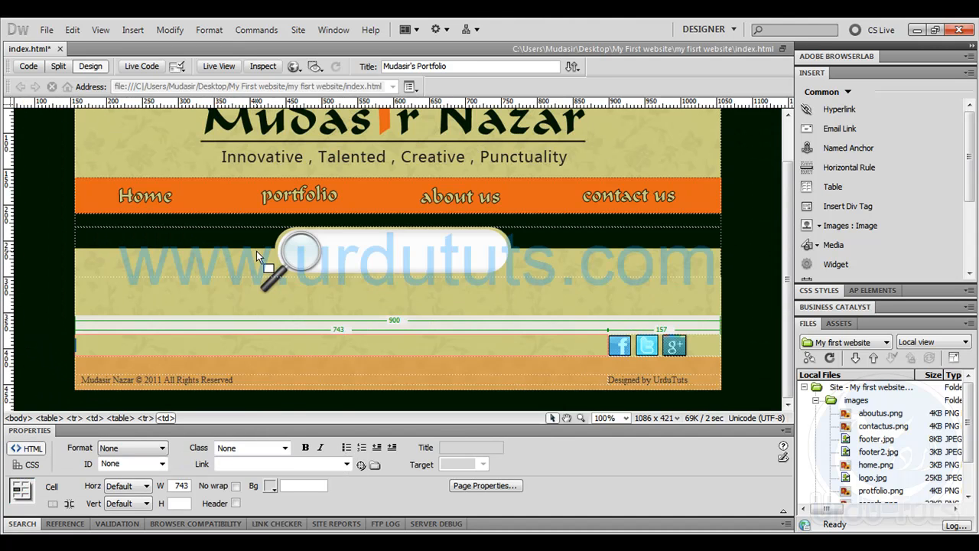
{"action": "key", "text": "ctrl+minus"}
{"action": "key", "text": "ctrl+equal"}
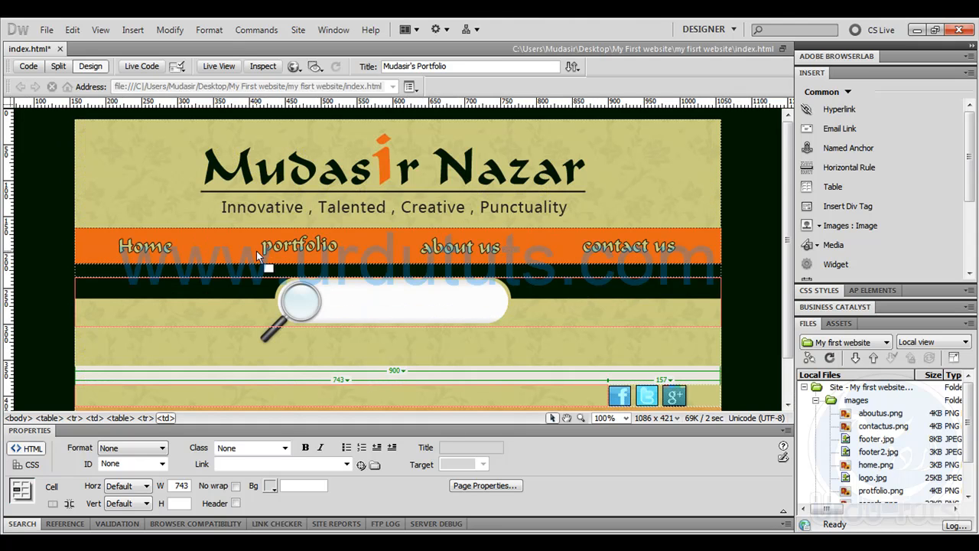
{"action": "left_click", "coordinate": [739, 207]}
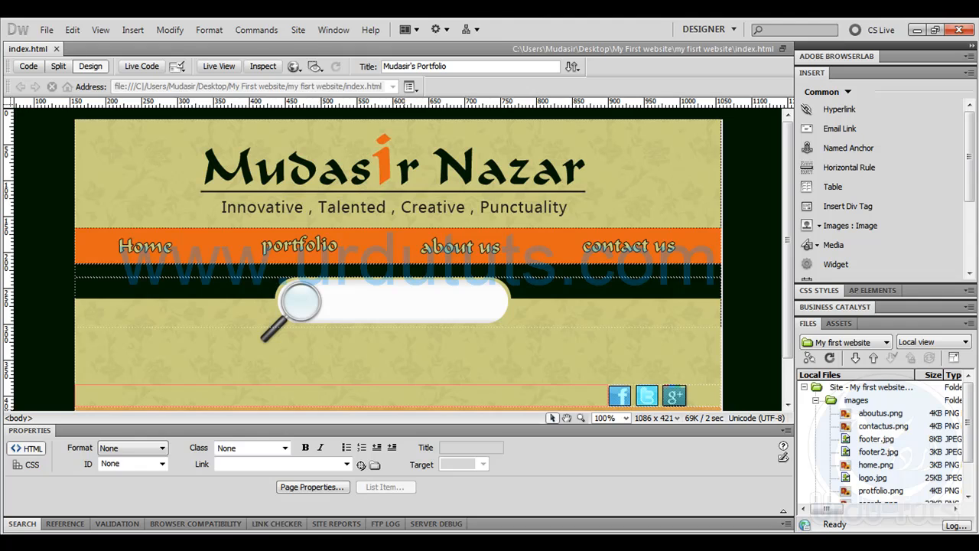
{"action": "key", "text": "alt+Tab"}
{"action": "key", "text": "Return"}
{"action": "left_click", "coordinate": [52, 48]}
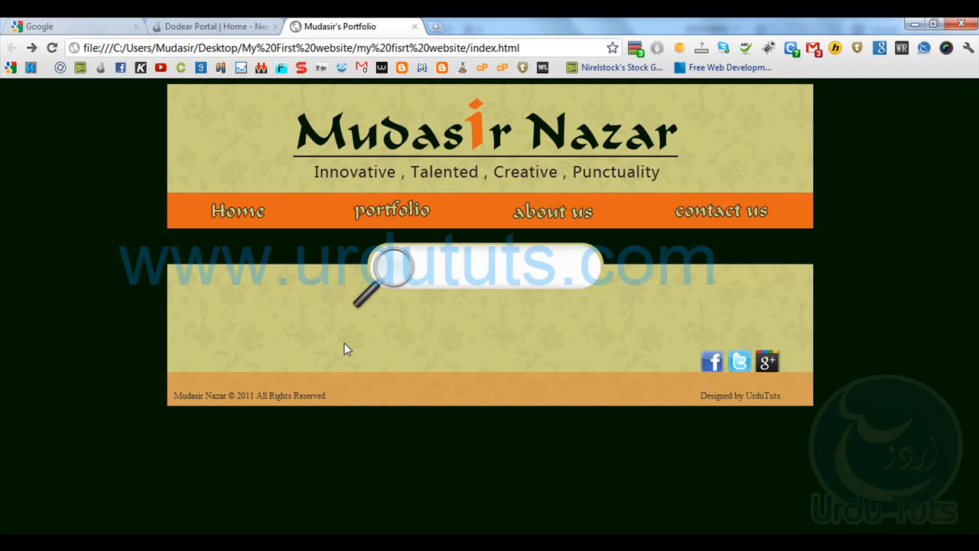
{"action": "key", "text": "alt+Tab"}
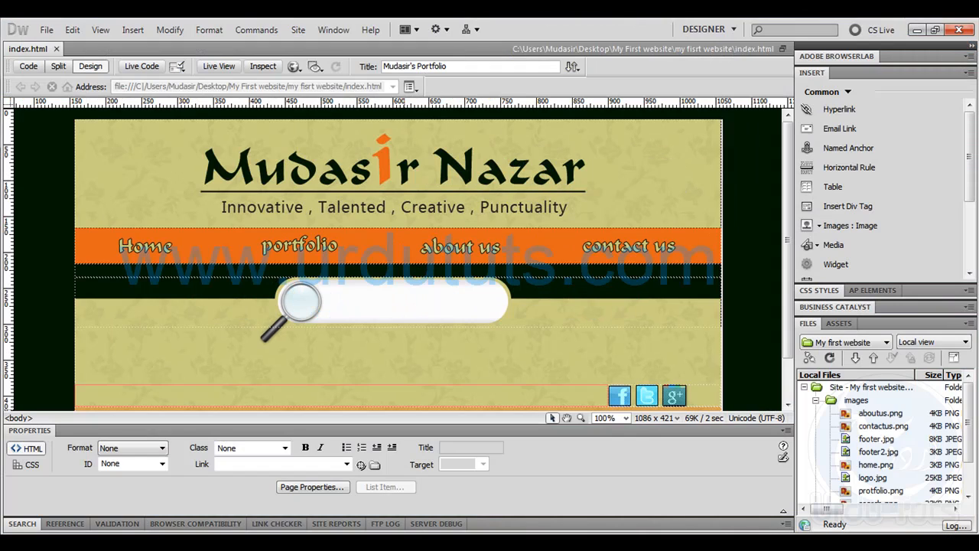
- In Photoshop's tutorial psd.psd, add a vertical guide at the Facebook icon's left edge and measure from it to the canvas's right edge
{"action": "key", "text": "alt+Tab"}
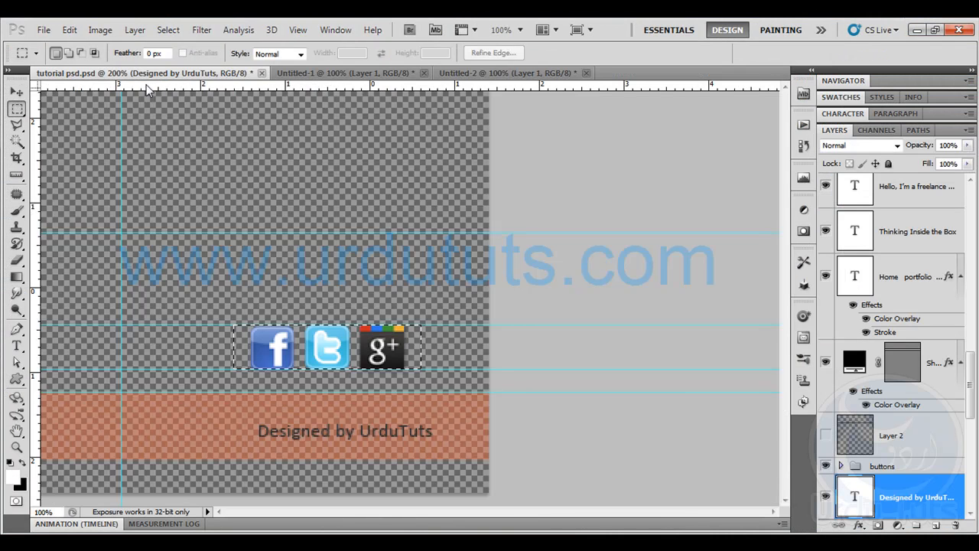
{"action": "left_click", "coordinate": [159, 73]}
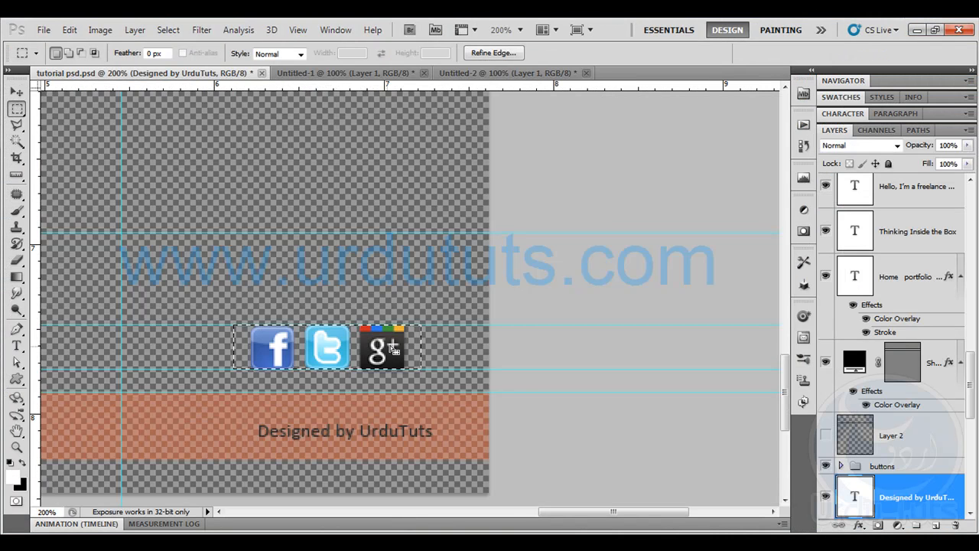
{"action": "key", "text": "ctrl+d"}
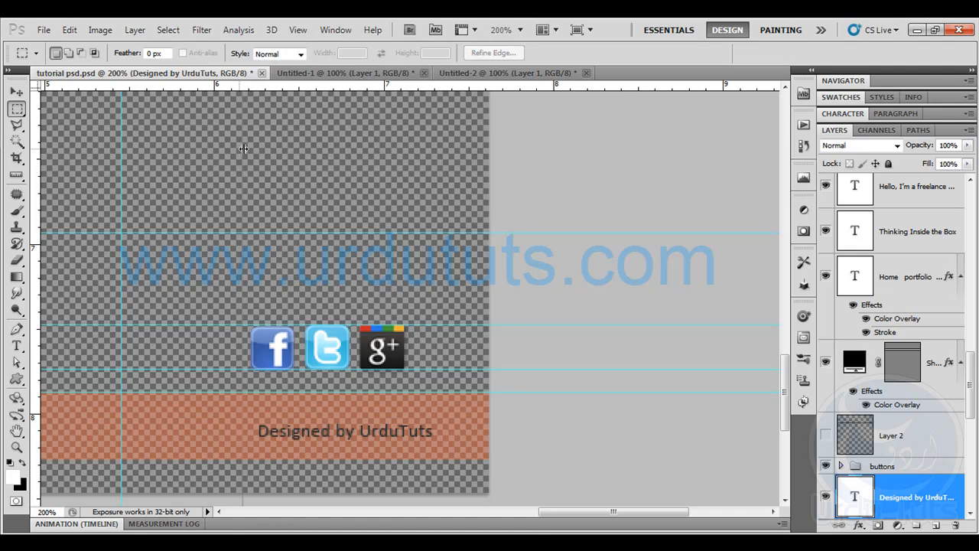
{"action": "left_click_drag", "start_coordinate": [244, 148], "coordinate": [250, 148]}
{"action": "left_click", "coordinate": [16, 174]}
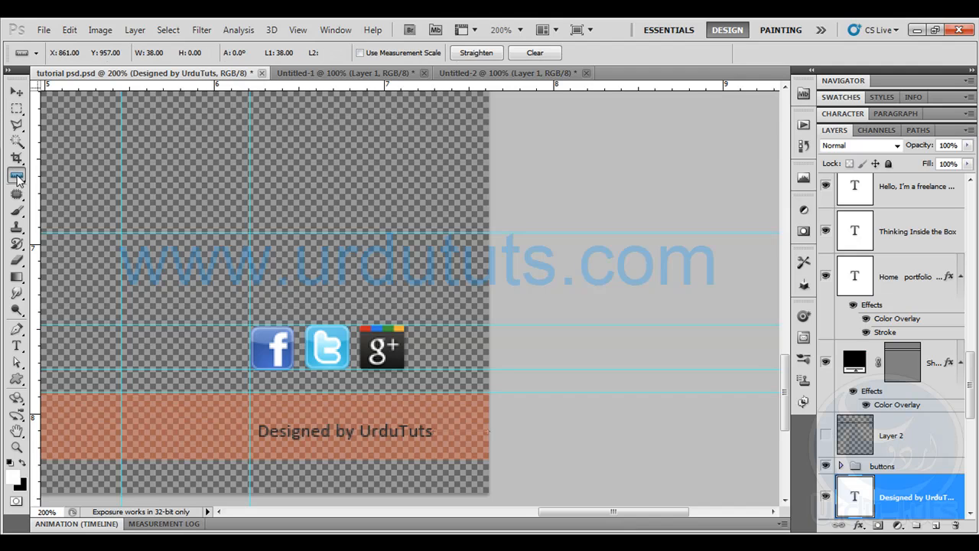
{"action": "left_click_drag", "start_coordinate": [253, 349], "coordinate": [486, 354]}
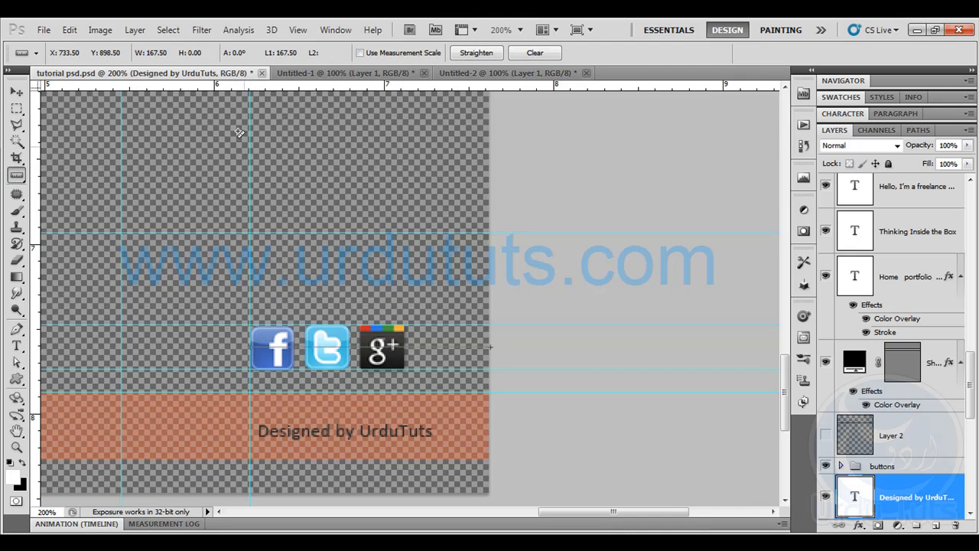
- Back in Dreamweaver, widen the social icons' column to 167 pixels, leaving 733 pixels for the empty column beside it
{"action": "left_click", "coordinate": [140, 541]}
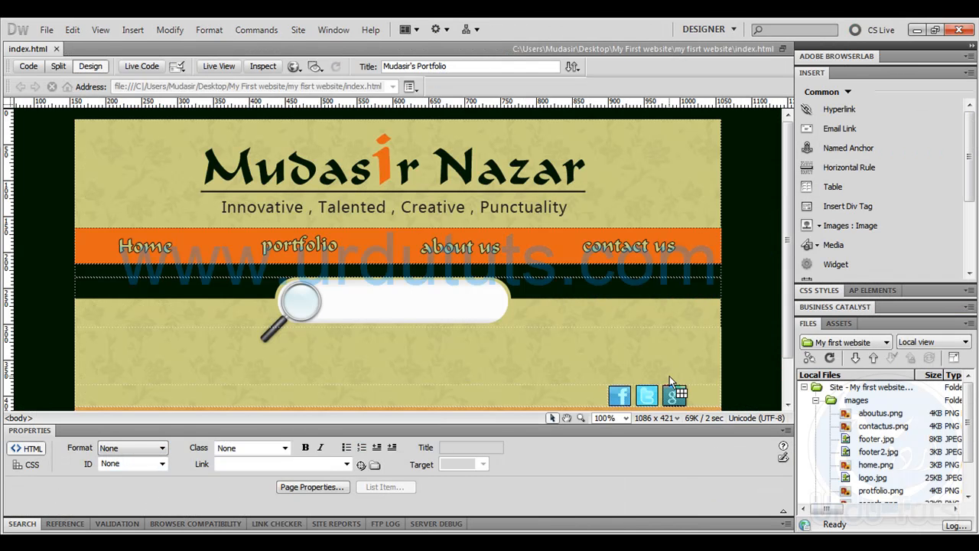
{"action": "key", "text": "ctrl+equal"}
{"action": "left_click_drag", "start_coordinate": [785, 159], "coordinate": [775, 300]}
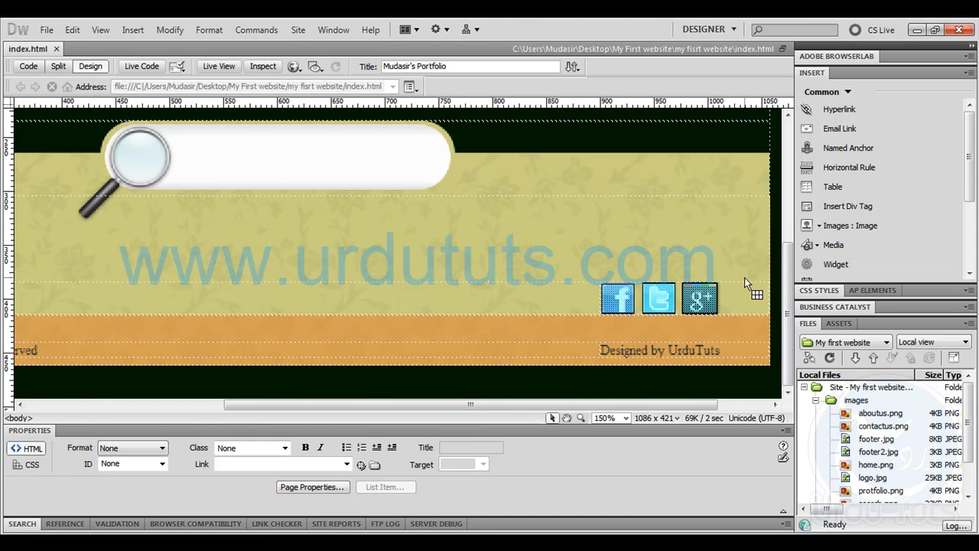
{"action": "left_click", "coordinate": [599, 298]}
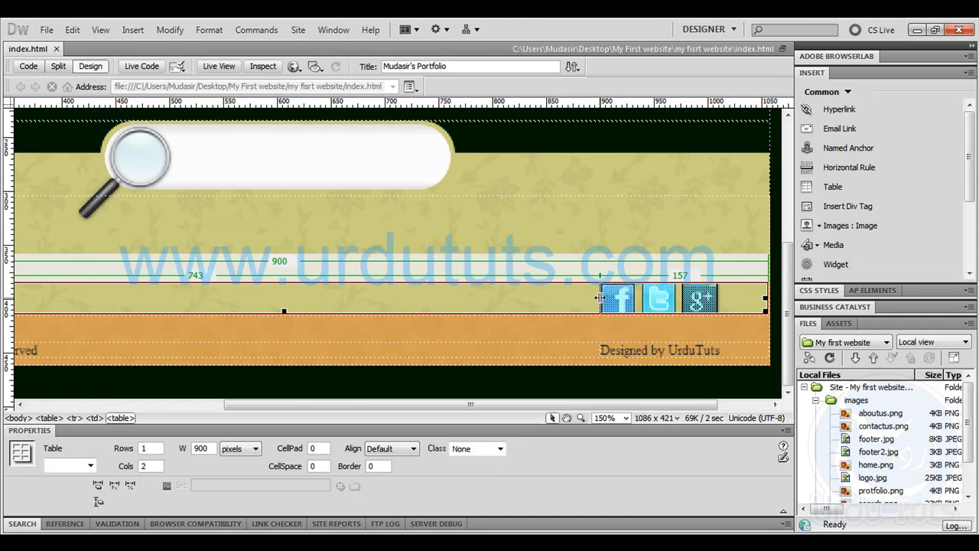
{"action": "left_click", "coordinate": [599, 298]}
{"action": "left_click_drag", "start_coordinate": [599, 298], "coordinate": [590, 298]}
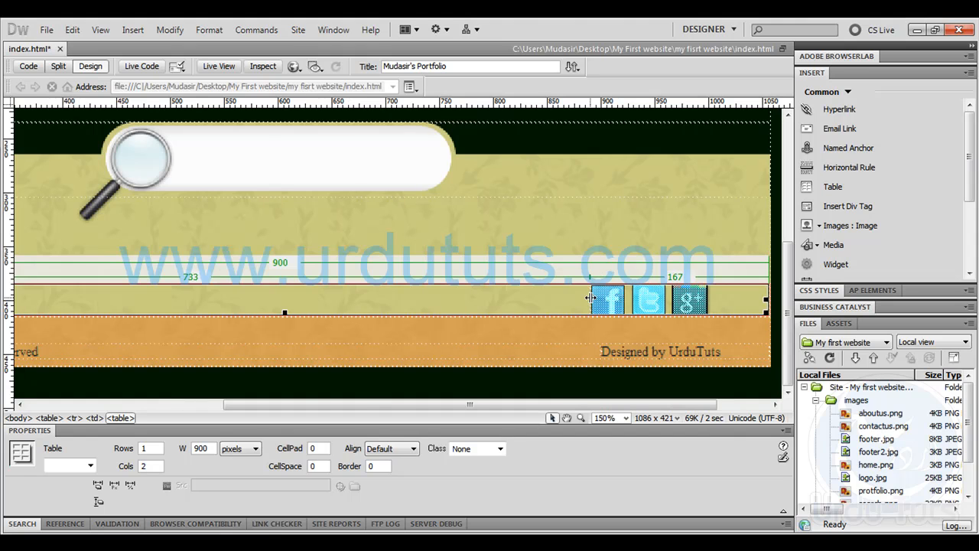
- Save index.html with the widened social icons column
{"action": "left_click", "coordinate": [555, 380]}
{"action": "scroll", "coordinate": [555, 380], "scroll_direction": "up", "scroll_amount": 5}
{"action": "key", "text": "ctrl+s"}
{"action": "key", "text": "ctrl+minus"}
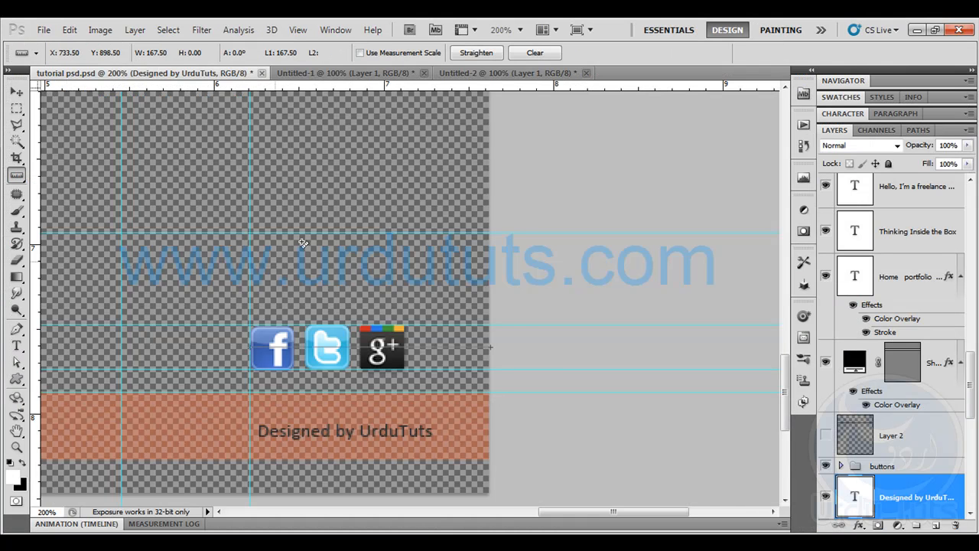
- In Photoshop's tutorial psd.psd, make the hidden layers visible again, including Layer 2, Shape 5, the lower shape layer and Background
{"action": "key", "text": "ctrl+0"}
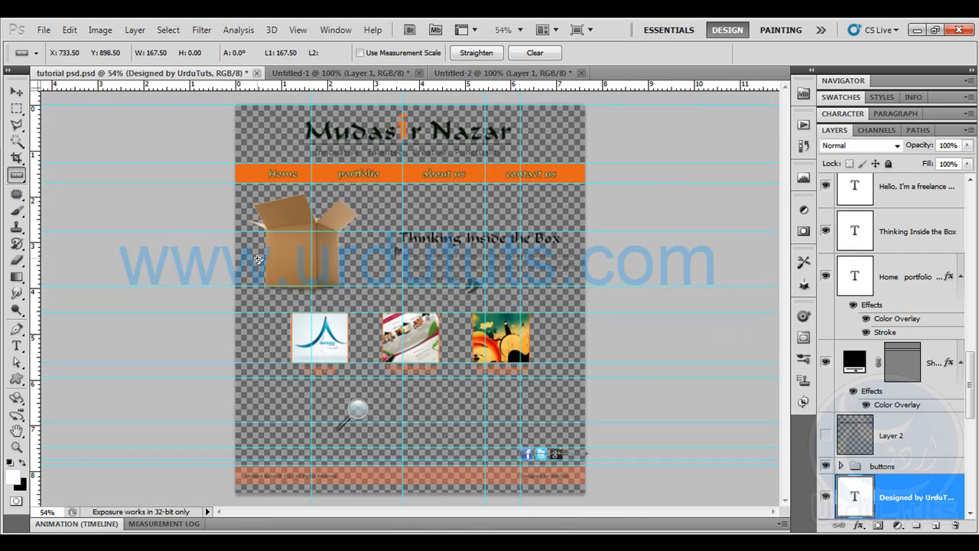
{"action": "scroll", "coordinate": [832, 451], "scroll_direction": "down", "scroll_amount": 3}
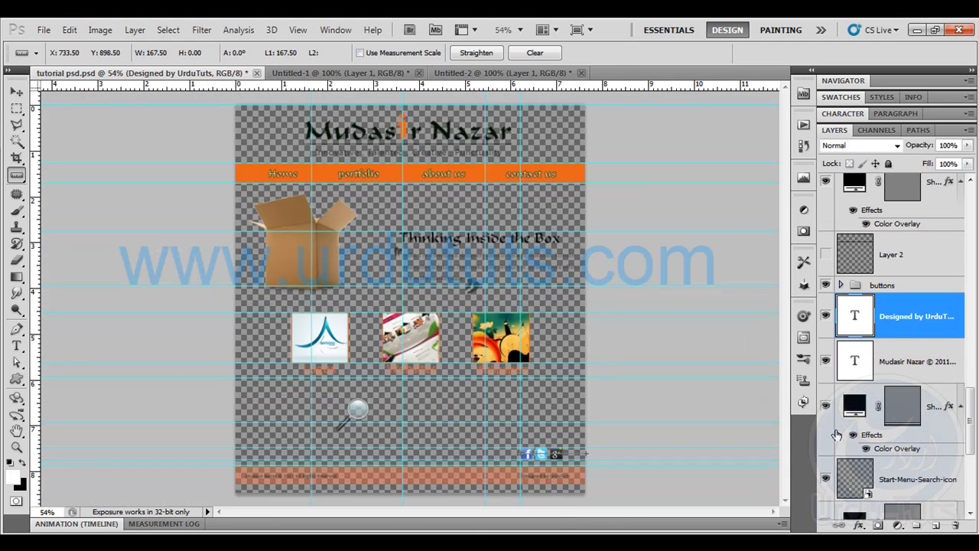
{"action": "scroll", "coordinate": [837, 468], "scroll_direction": "down", "scroll_amount": 3}
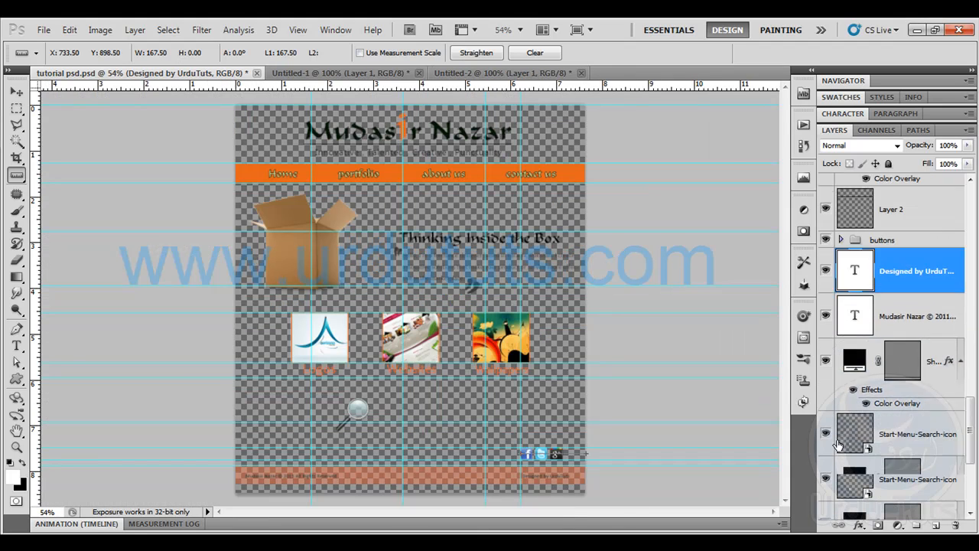
{"action": "left_click", "coordinate": [826, 429]}
{"action": "left_click", "coordinate": [825, 342]}
{"action": "scroll", "coordinate": [846, 450], "scroll_direction": "down", "scroll_amount": 1}
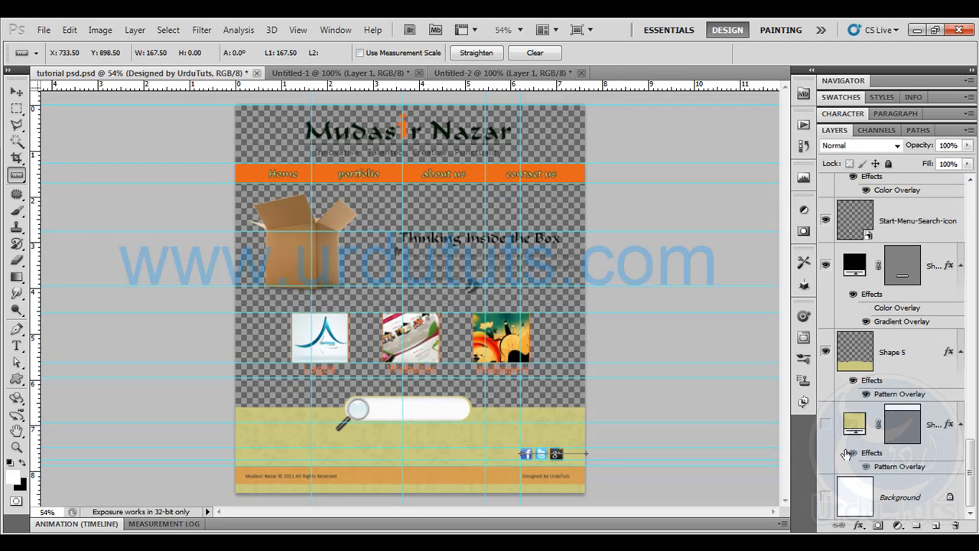
{"action": "left_click", "coordinate": [826, 424]}
{"action": "left_click", "coordinate": [826, 497]}
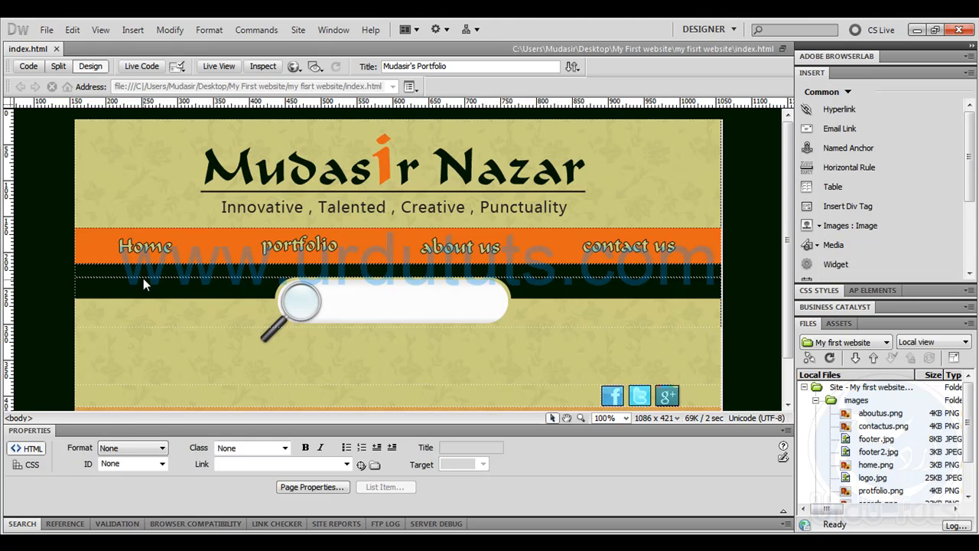
- Back in Dreamweaver, set the background color of the empty cell beneath the navigation bar to #FFFFFF
{"action": "left_click", "coordinate": [486, 486]}
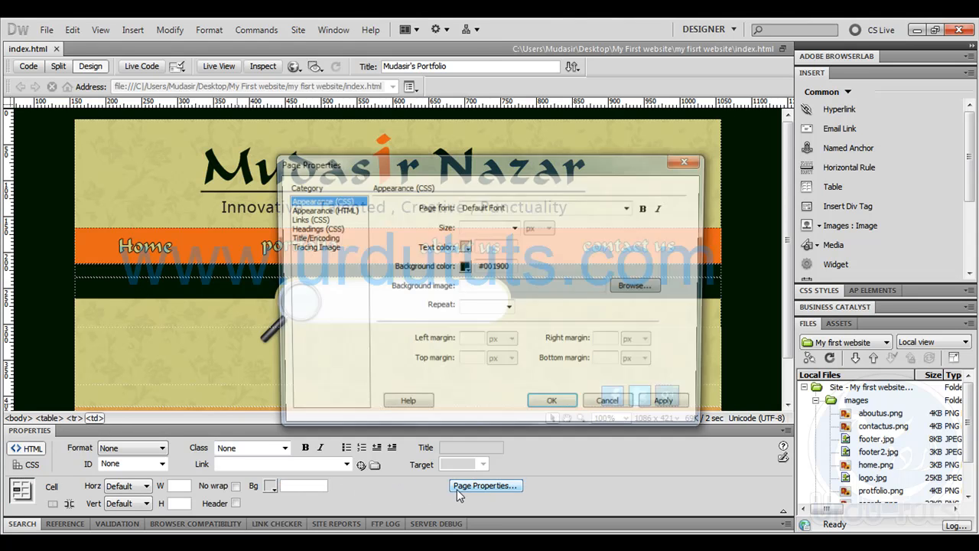
{"action": "left_click", "coordinate": [625, 407]}
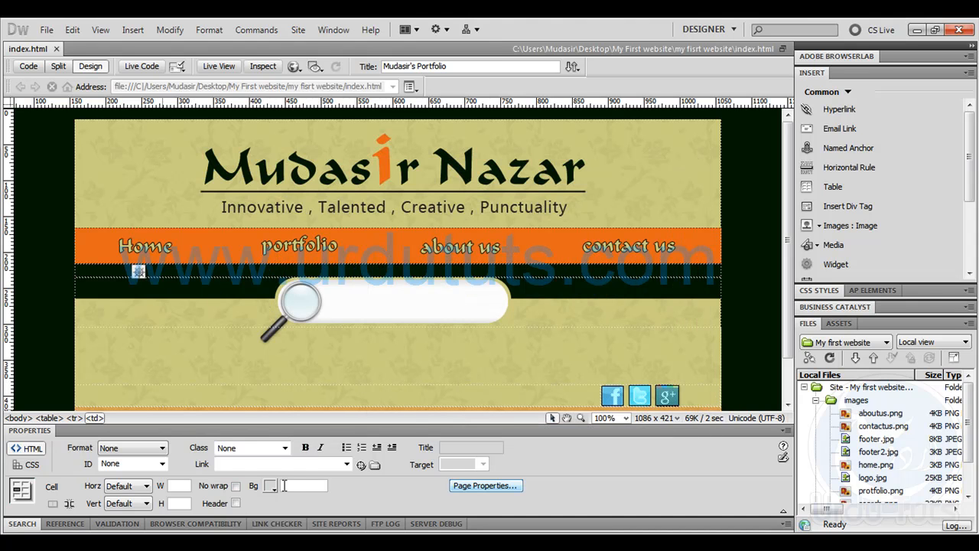
{"action": "left_click", "coordinate": [271, 487]}
{"action": "left_click", "coordinate": [273, 429]}
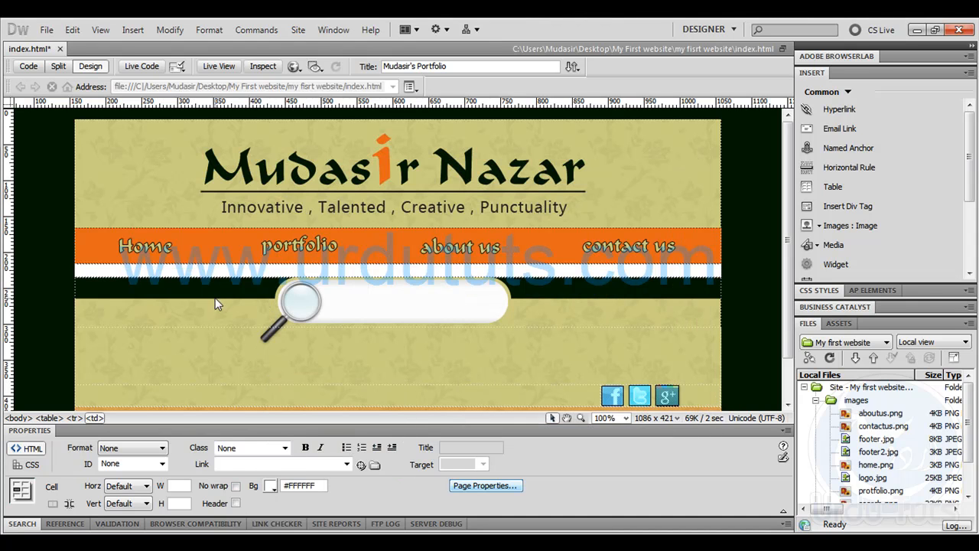
- Examine the dark strips beside the search bar and select the search.png image to view its dimensions
{"action": "left_click", "coordinate": [215, 297]}
{"action": "left_click", "coordinate": [745, 289]}
{"action": "left_click", "coordinate": [672, 302]}
{"action": "left_click", "coordinate": [761, 286]}
{"action": "left_click", "coordinate": [661, 302]}
{"action": "left_click", "coordinate": [739, 288]}
{"action": "left_click", "coordinate": [488, 314]}
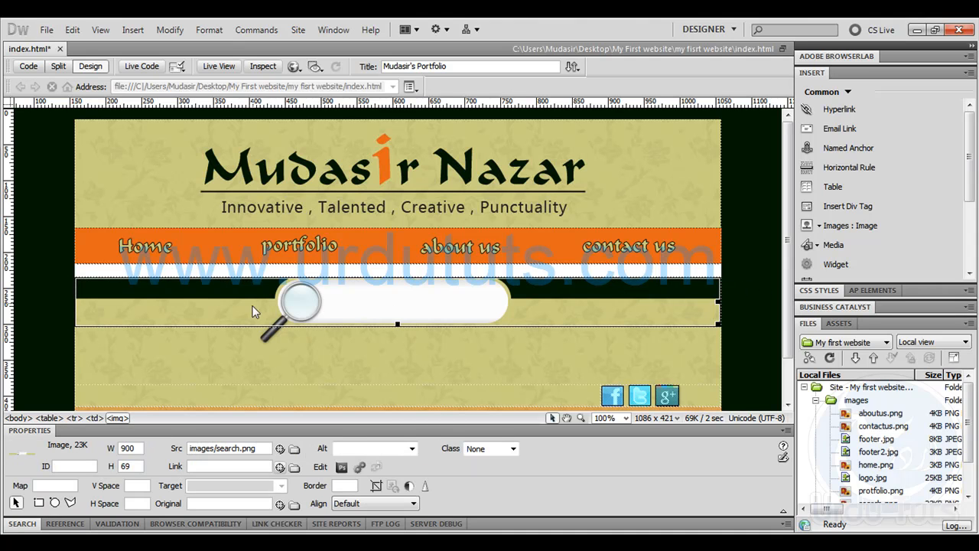
{"action": "mouse_move", "coordinate": [94, 543]}
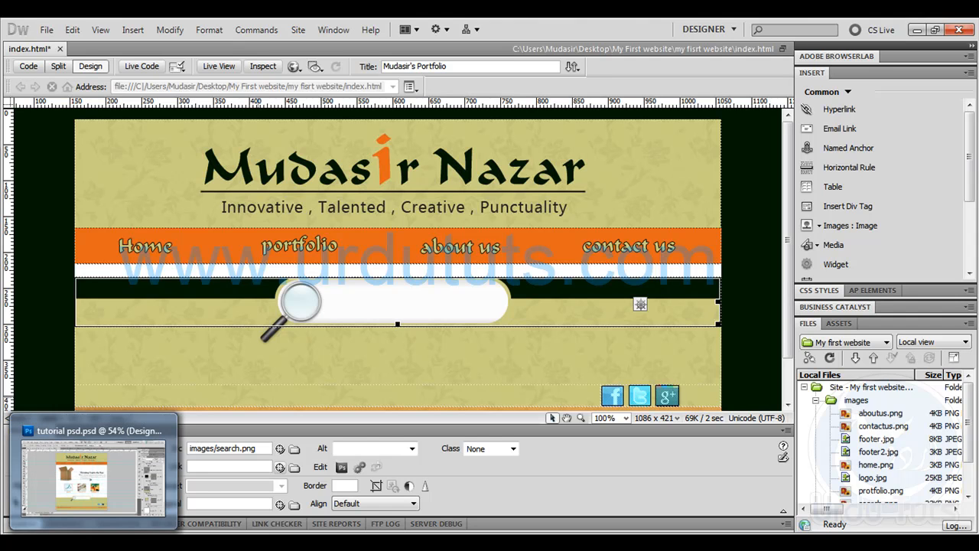
{"action": "left_click", "coordinate": [46, 247]}
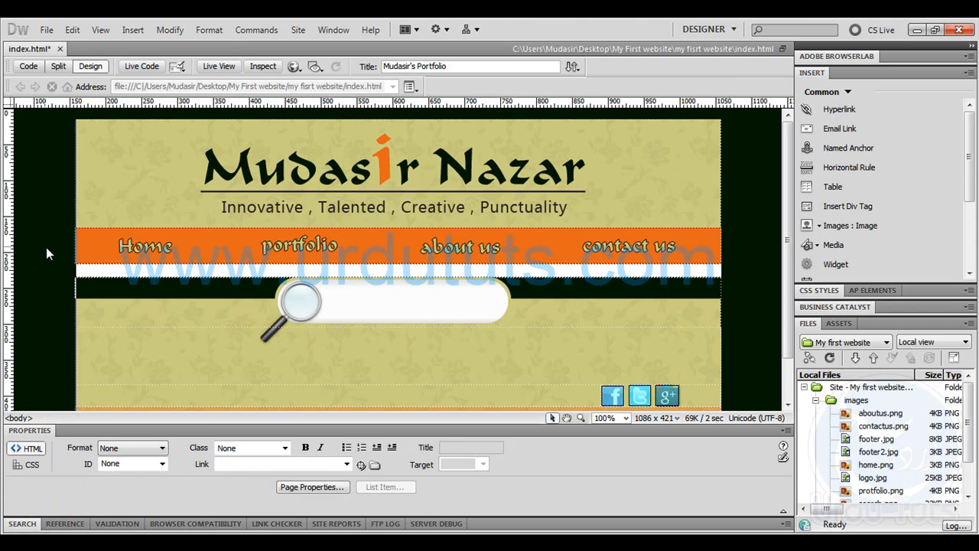
{"action": "left_click", "coordinate": [181, 298]}
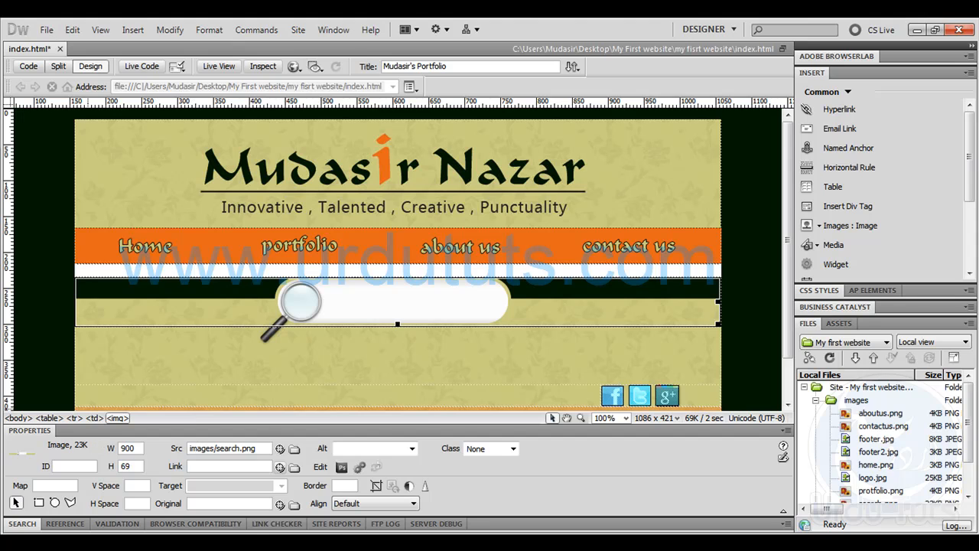
- Marquee-select the full-width band around the search bar in Photoshop and recheck the search image's dimensions in Dreamweaver
{"action": "key", "text": "alt+Tab"}
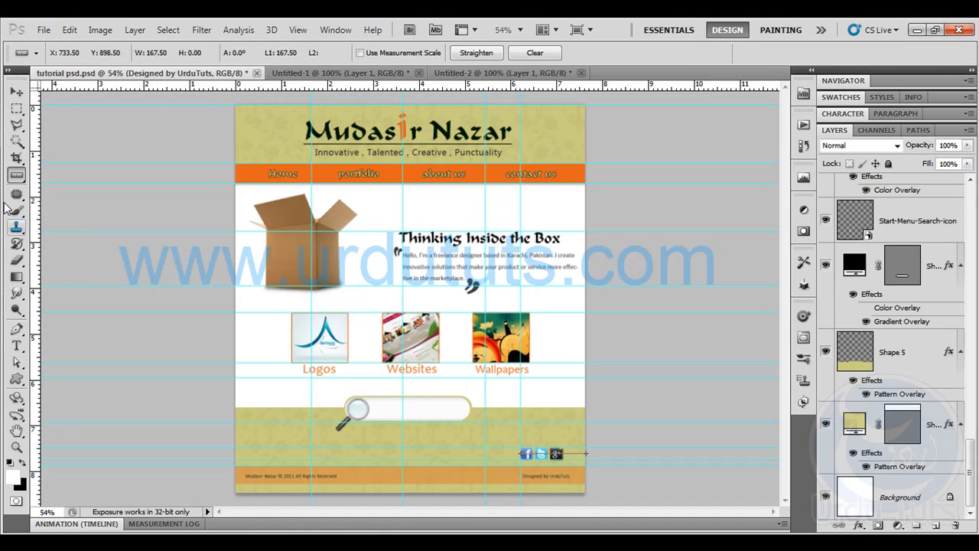
{"action": "left_click", "coordinate": [17, 109]}
{"action": "left_click_drag", "start_coordinate": [245, 403], "coordinate": [587, 418]}
{"action": "mouse_move", "coordinate": [115, 545]}
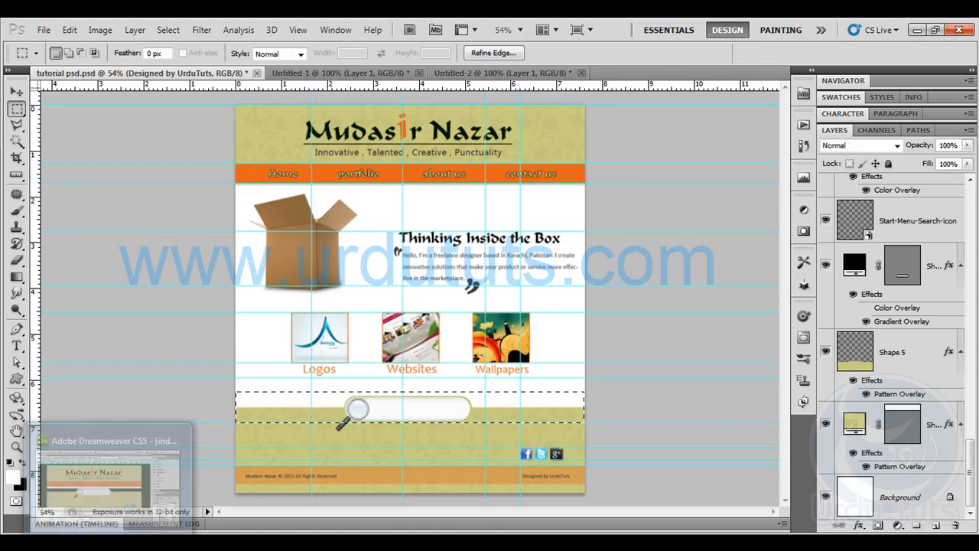
{"action": "left_click", "coordinate": [124, 464]}
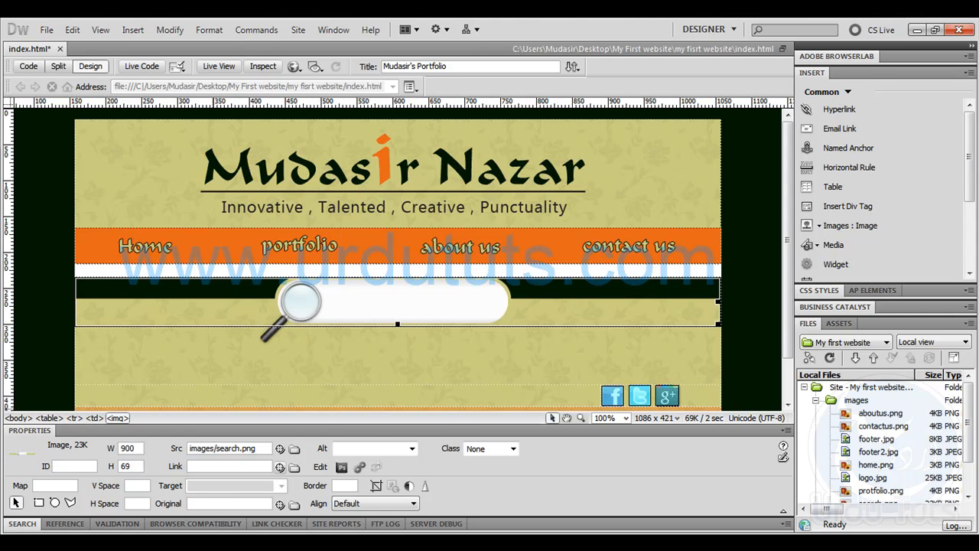
- Back in Photoshop, measure the height of the selected search bar band with the Ruler tool
{"action": "left_click", "coordinate": [93, 542]}
{"action": "key", "text": "ctrl+plus"}
{"action": "key", "text": "ctrl+plus"}
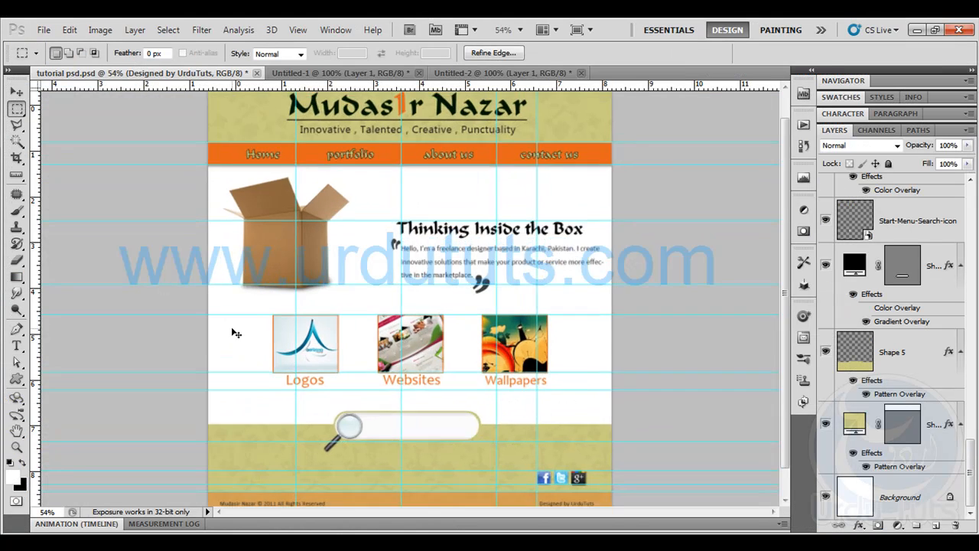
{"action": "left_click_drag", "start_coordinate": [323, 371], "coordinate": [328, 244]}
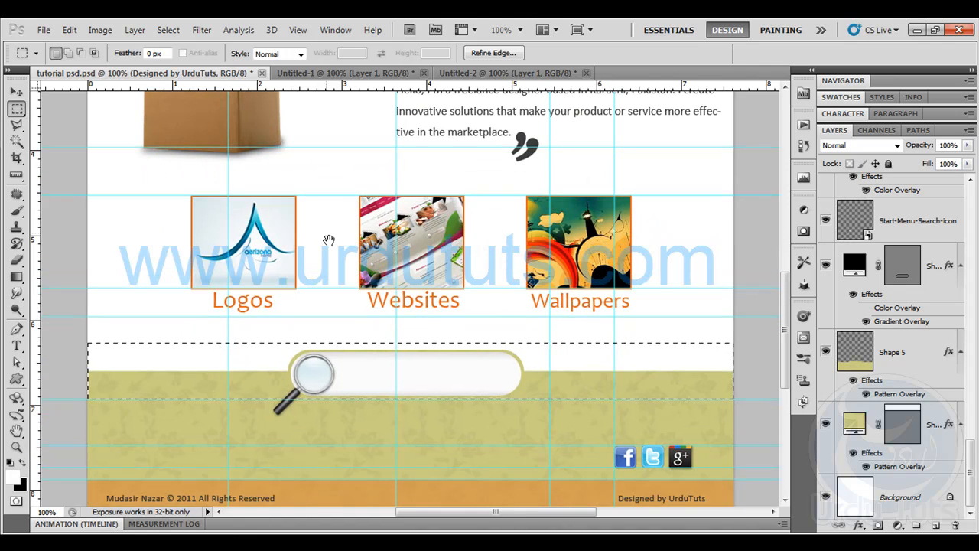
{"action": "left_click", "coordinate": [16, 175]}
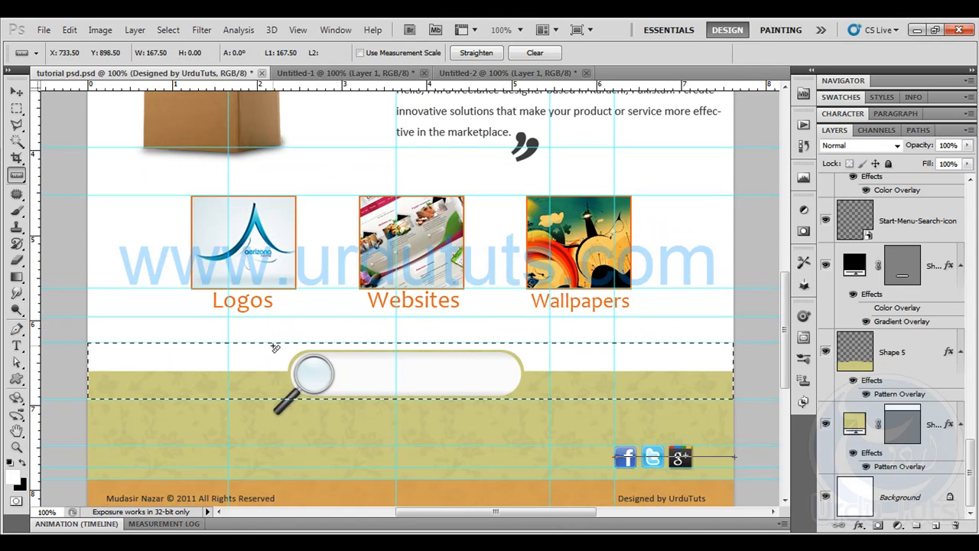
{"action": "left_click_drag", "start_coordinate": [276, 345], "coordinate": [276, 352]}
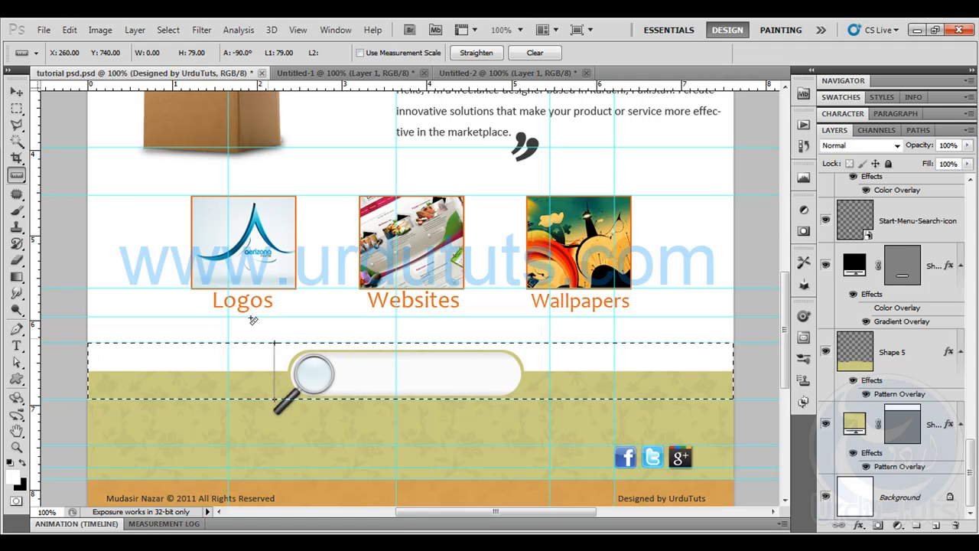
- Clear the selection and lower the horizontal guide just above the search bar by about 5 px
{"action": "key", "text": "ctrl+d"}
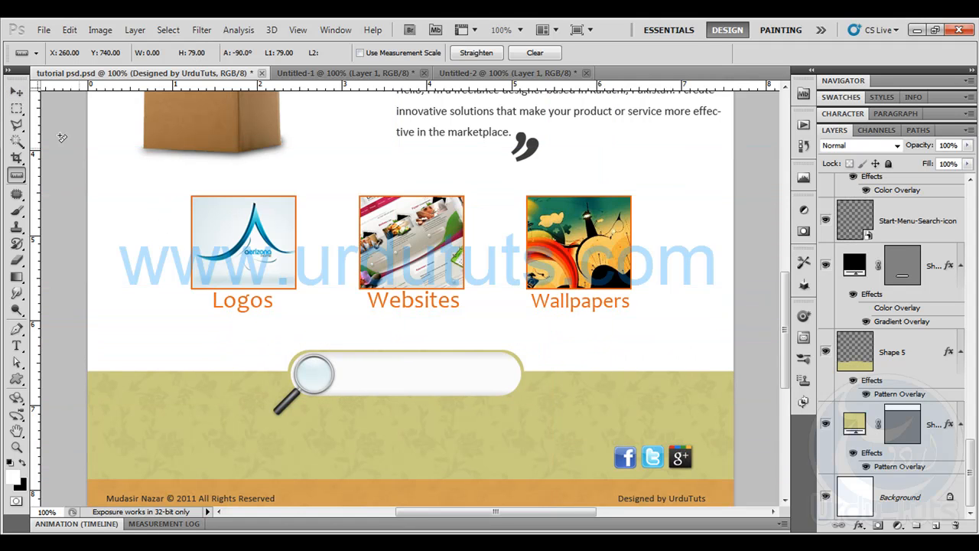
{"action": "key", "text": "ctrl+h"}
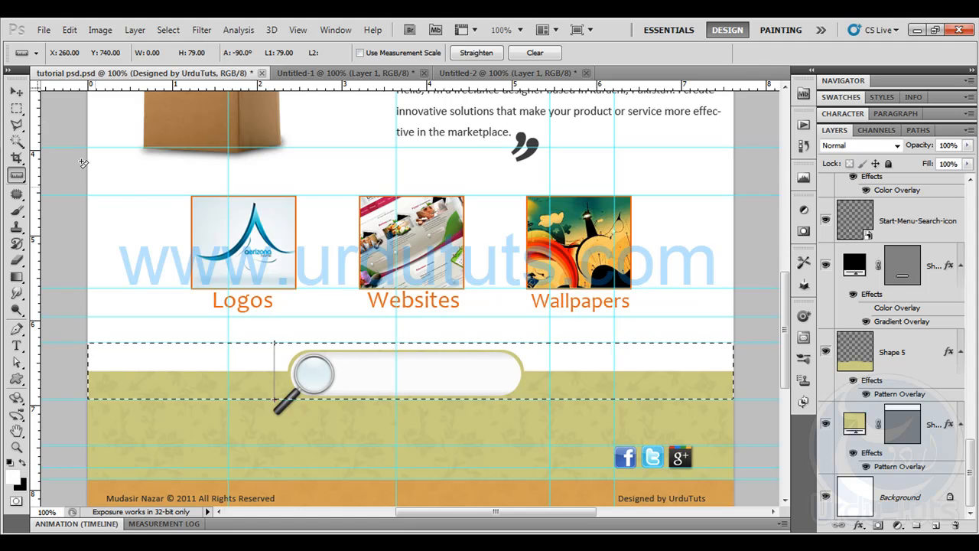
{"action": "left_click", "coordinate": [16, 91]}
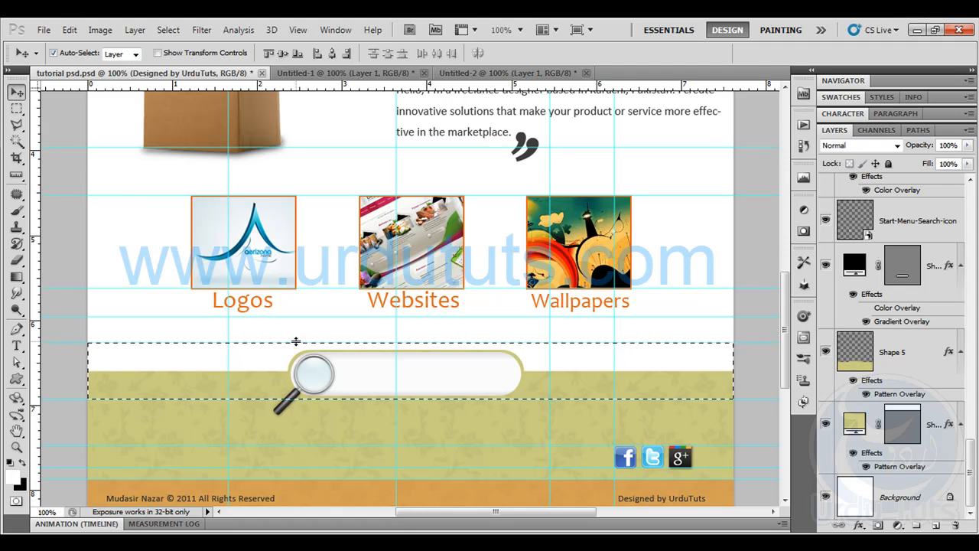
{"action": "key", "text": "ctrl+h"}
{"action": "key", "text": "ctrl+h"}
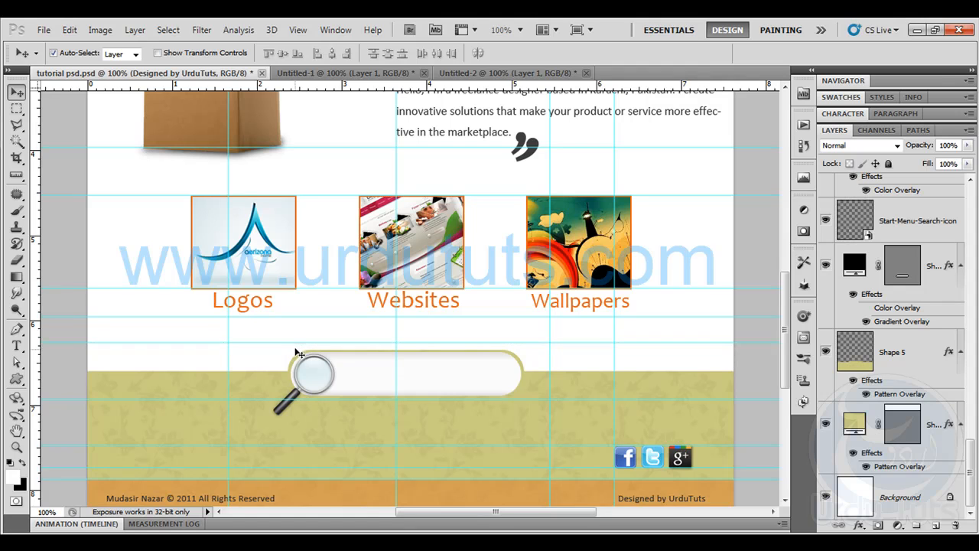
{"action": "left_click_drag", "start_coordinate": [298, 344], "coordinate": [297, 346]}
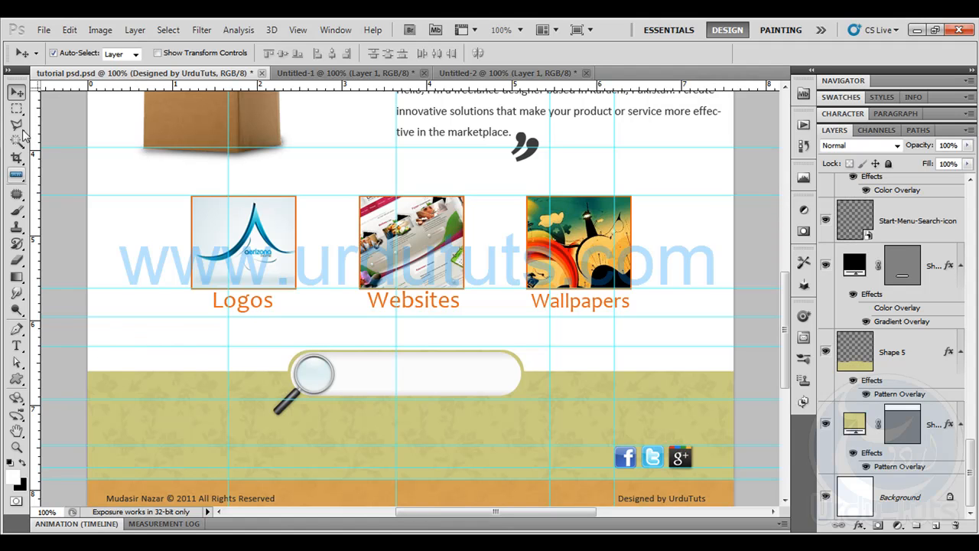
- Marquee-select the full-width search bar band between the guides, about 900 by 74 px, and copy it merged
{"action": "left_click", "coordinate": [16, 109]}
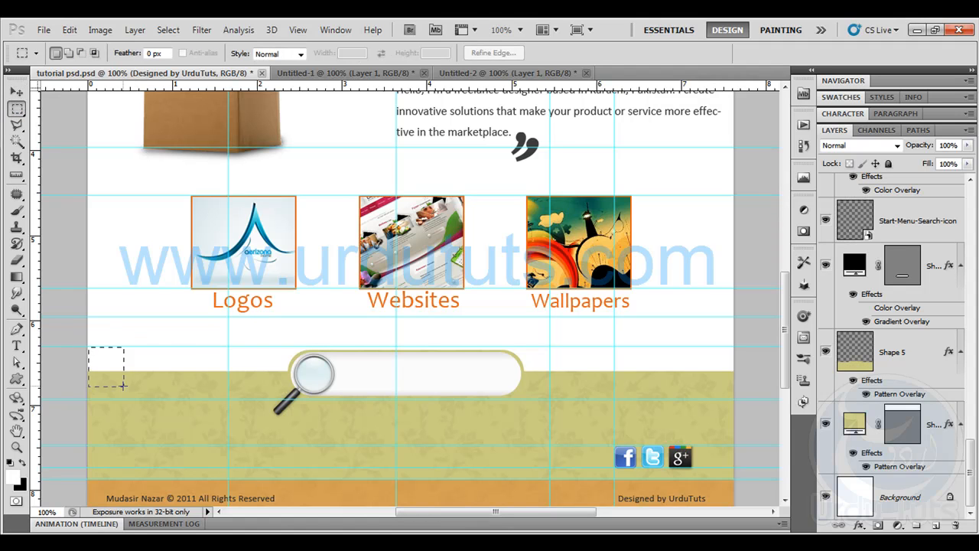
{"action": "left_click_drag", "start_coordinate": [109, 385], "coordinate": [741, 400]}
{"action": "key", "text": "ctrl+c"}
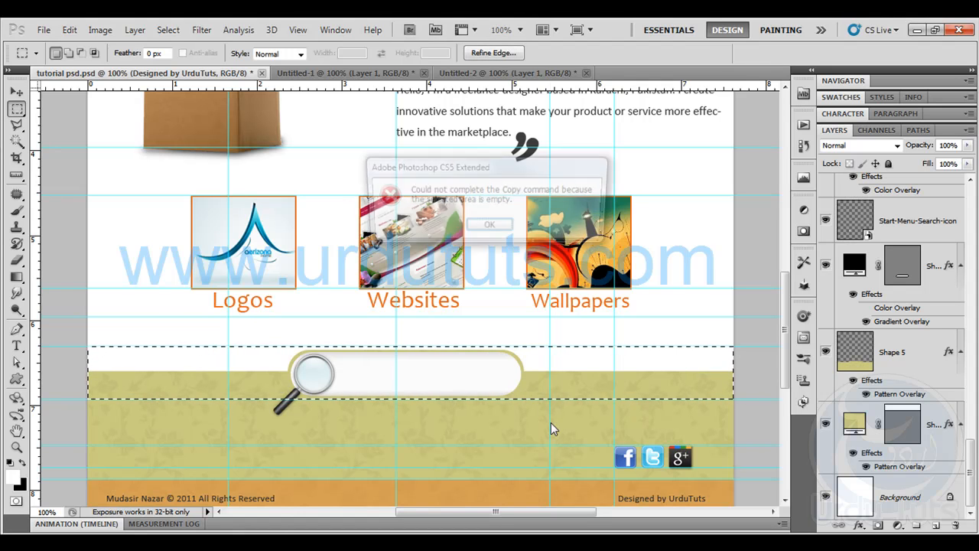
{"action": "left_click", "coordinate": [474, 230]}
{"action": "left_click", "coordinate": [70, 30]}
{"action": "left_click", "coordinate": [123, 134]}
- Create a new 900 by 69 pixel document at 300 pixels/inch and paste the copied search bar band into it
{"action": "key", "text": "ctrl+n"}
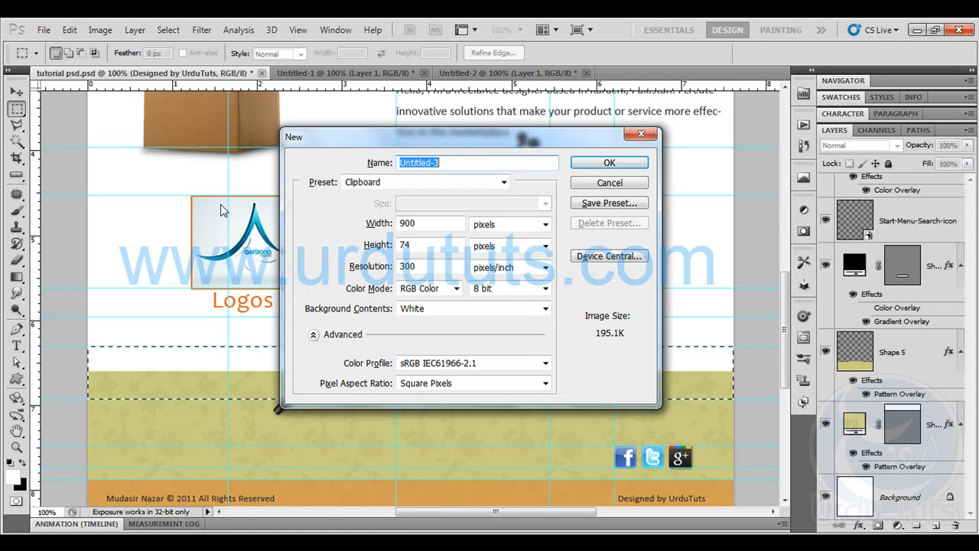
{"action": "key", "text": "Tab"}
{"action": "key", "text": "Tab"}
{"action": "key", "text": "Tab"}
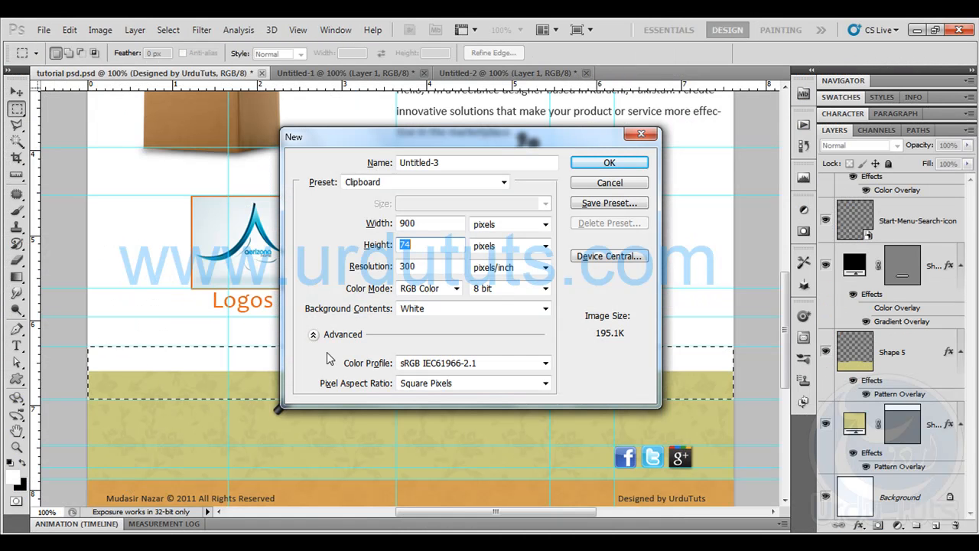
{"action": "type", "text": "69"}
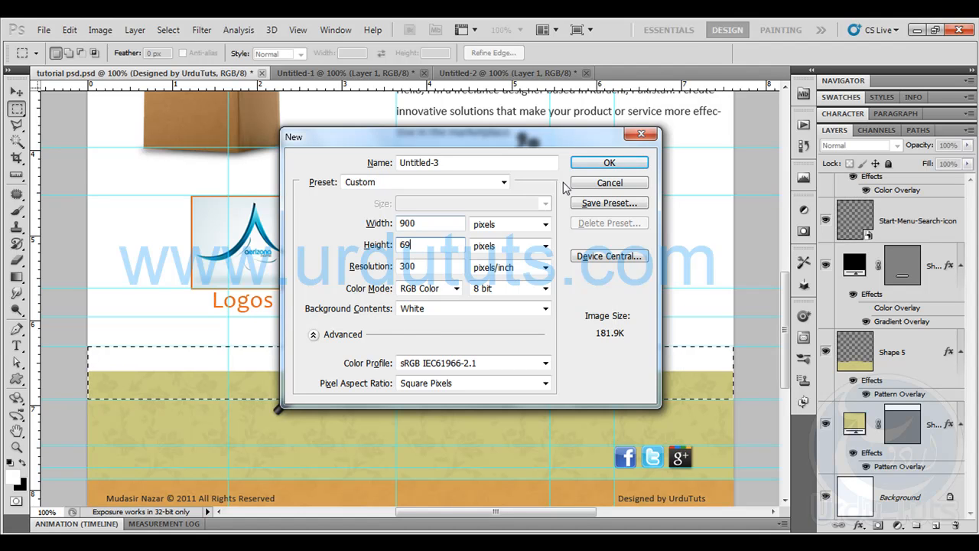
{"action": "left_click", "coordinate": [609, 162]}
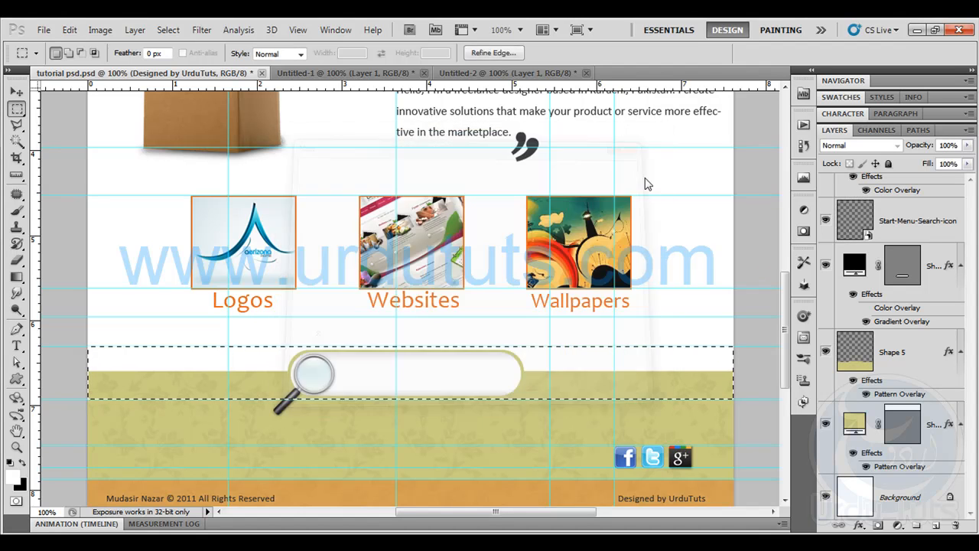
{"action": "left_click_drag", "start_coordinate": [493, 280], "coordinate": [490, 274]}
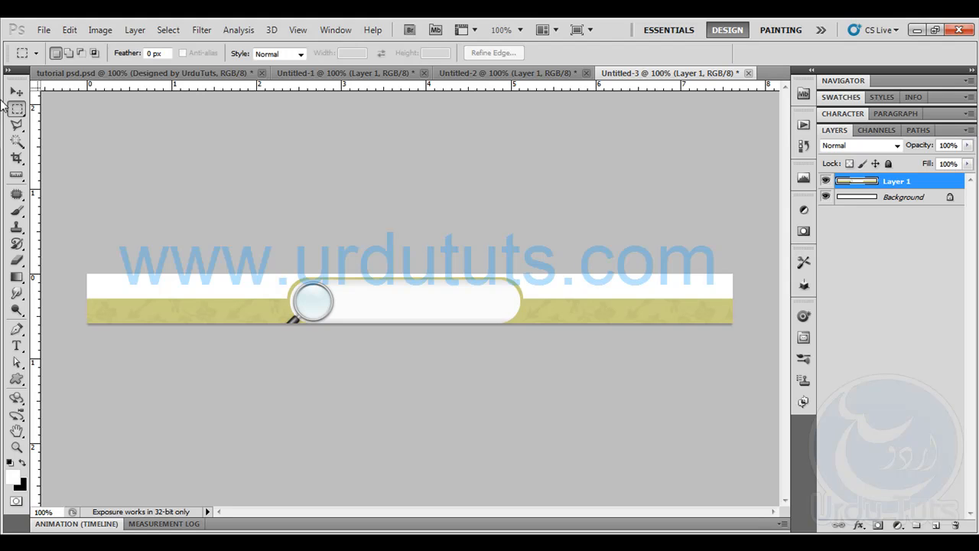
- Nudge the pasted search bar band upward a few pixels and delete the Background layer
{"action": "left_click", "coordinate": [17, 92]}
{"action": "key", "text": "Up"}
{"action": "key", "text": "Up"}
{"action": "key", "text": "Up"}
{"action": "key", "text": "Up"}
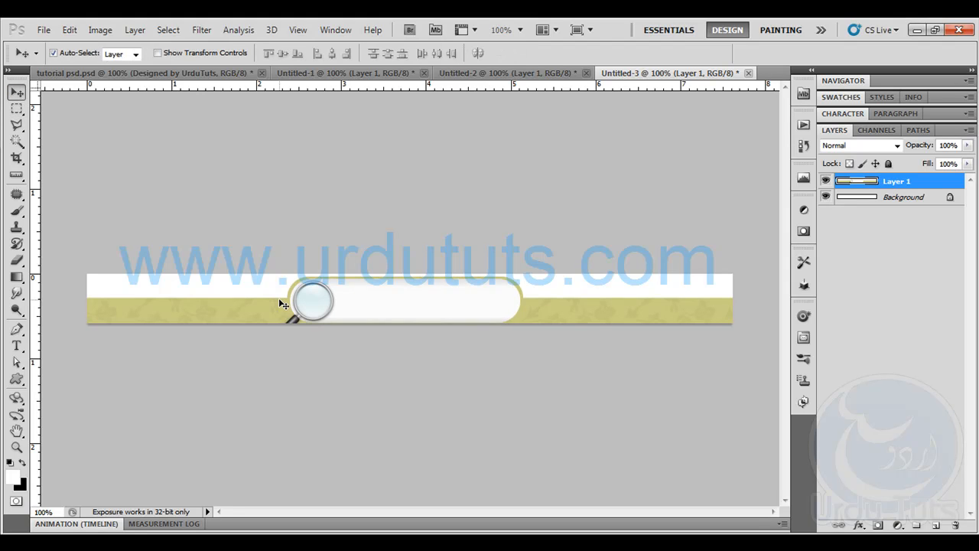
{"action": "key", "text": "Up"}
{"action": "key", "text": "Down"}
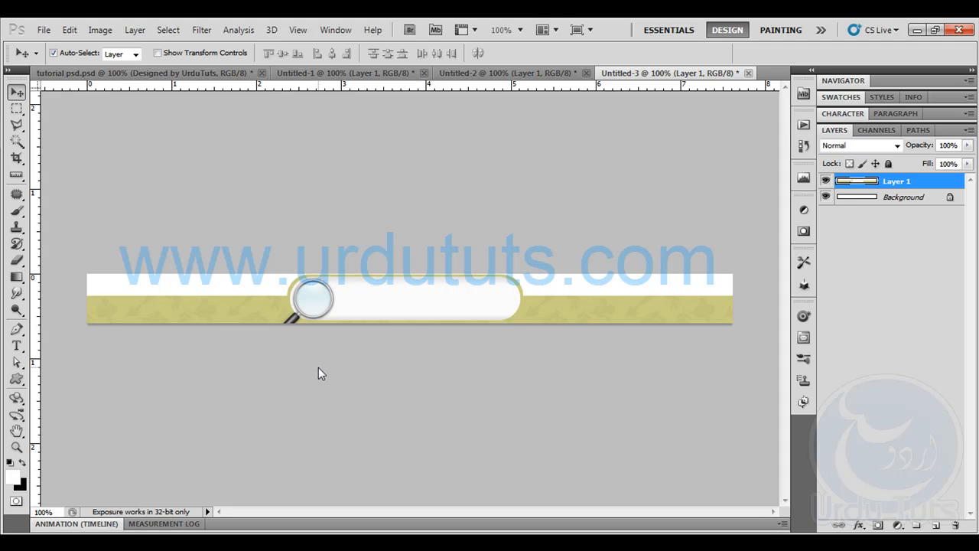
{"action": "left_click_drag", "start_coordinate": [873, 184], "coordinate": [955, 525]}
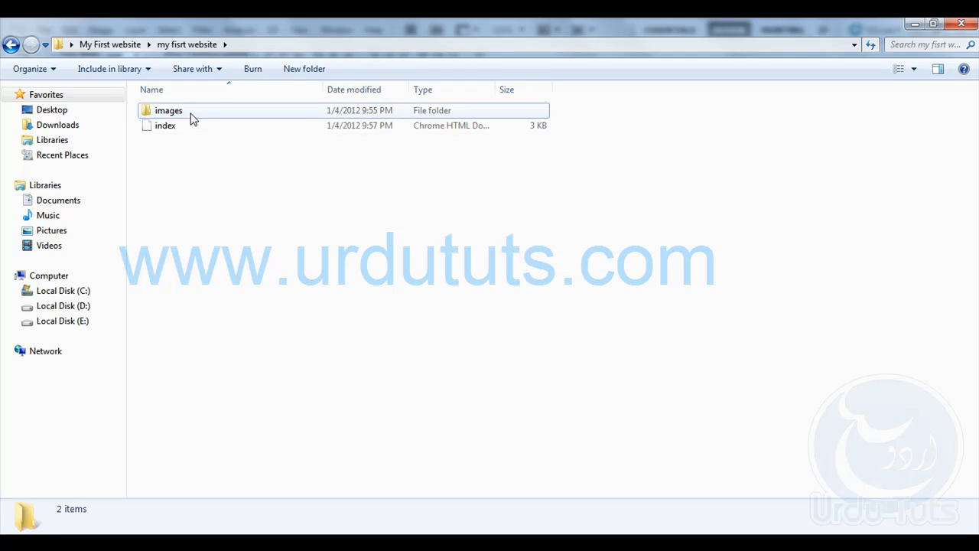
- Place the search image from the site's images folder into the 900 by 69 pixel document and commit the placement
{"action": "double_click", "coordinate": [191, 119]}
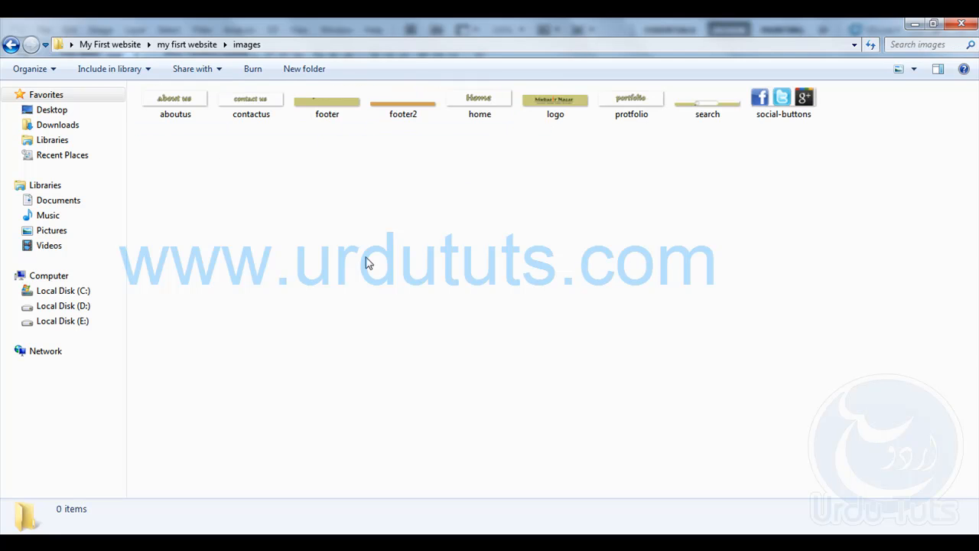
{"action": "left_click_drag", "start_coordinate": [692, 111], "coordinate": [400, 304]}
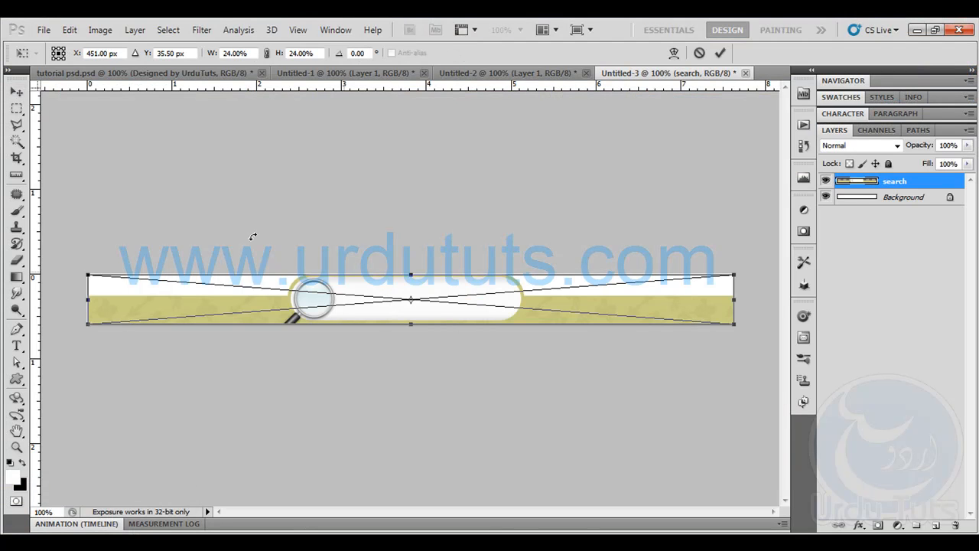
{"action": "left_click", "coordinate": [16, 91]}
{"action": "left_click", "coordinate": [446, 227]}
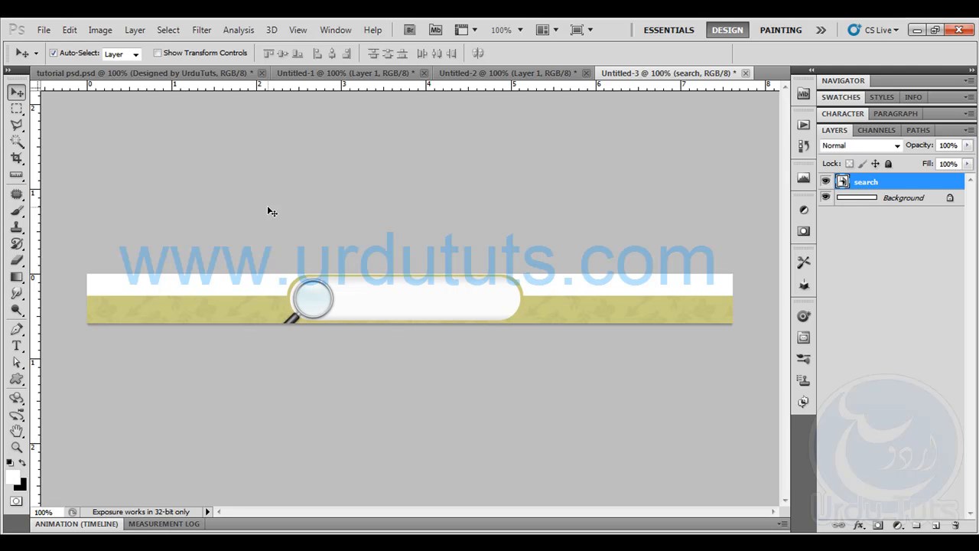
{"action": "left_click", "coordinate": [42, 30]}
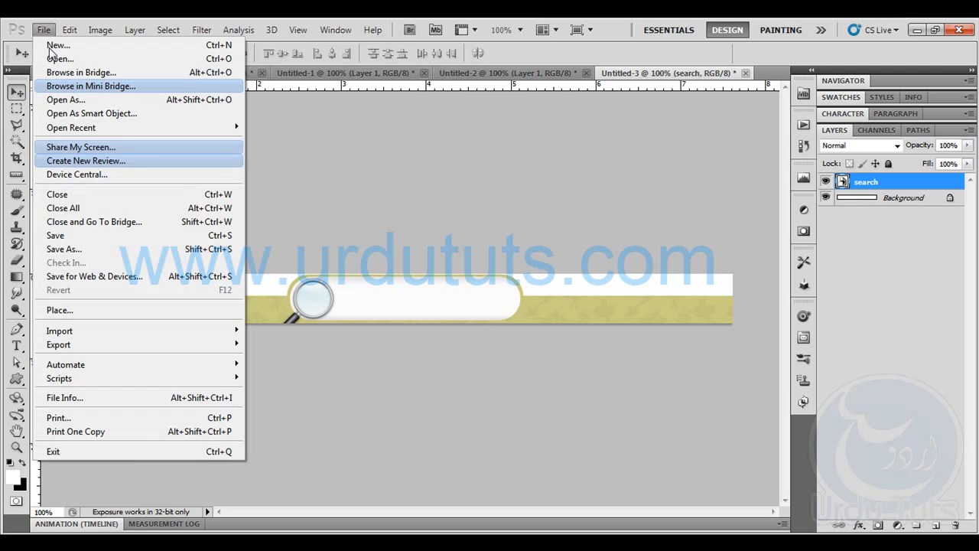
{"action": "left_click", "coordinate": [74, 235]}
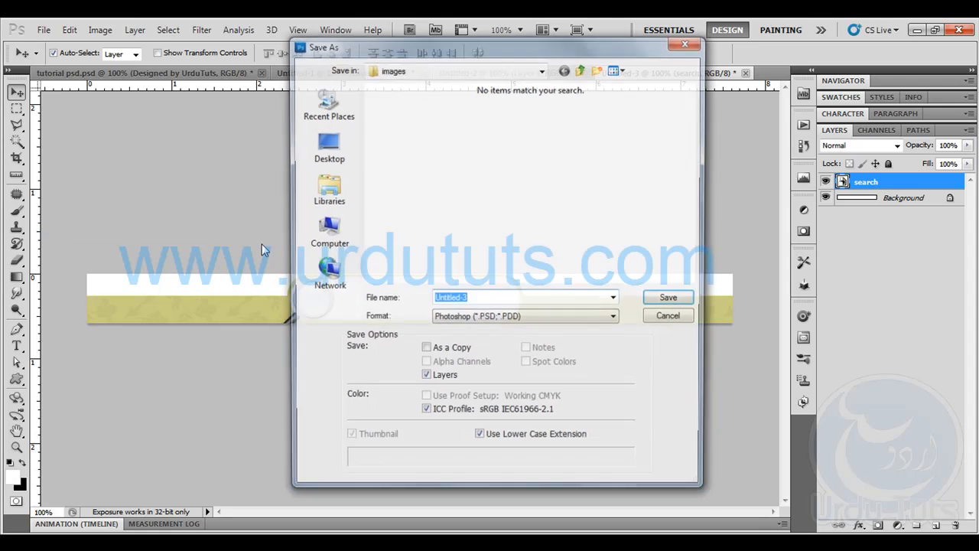
{"action": "left_click", "coordinate": [672, 317]}
- Export the search bar strip for the web as a medium-quality JPEG named search in the images folder
{"action": "left_click", "coordinate": [42, 30]}
{"action": "left_click", "coordinate": [100, 280]}
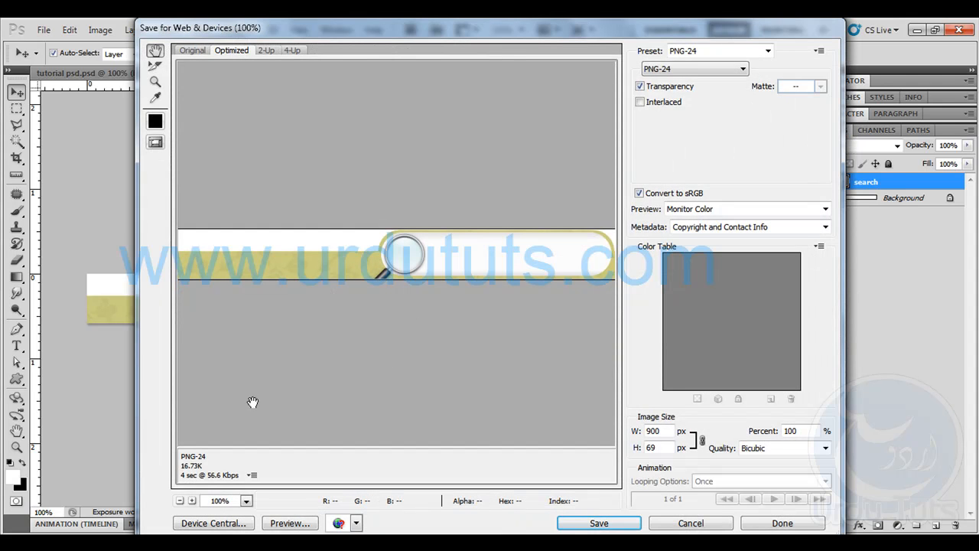
{"action": "left_click", "coordinate": [689, 69]}
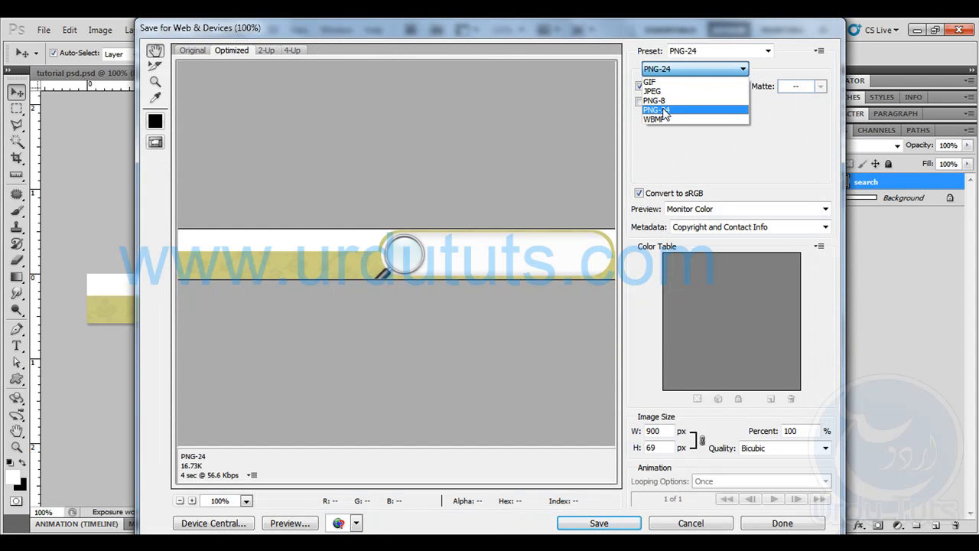
{"action": "left_click", "coordinate": [654, 91]}
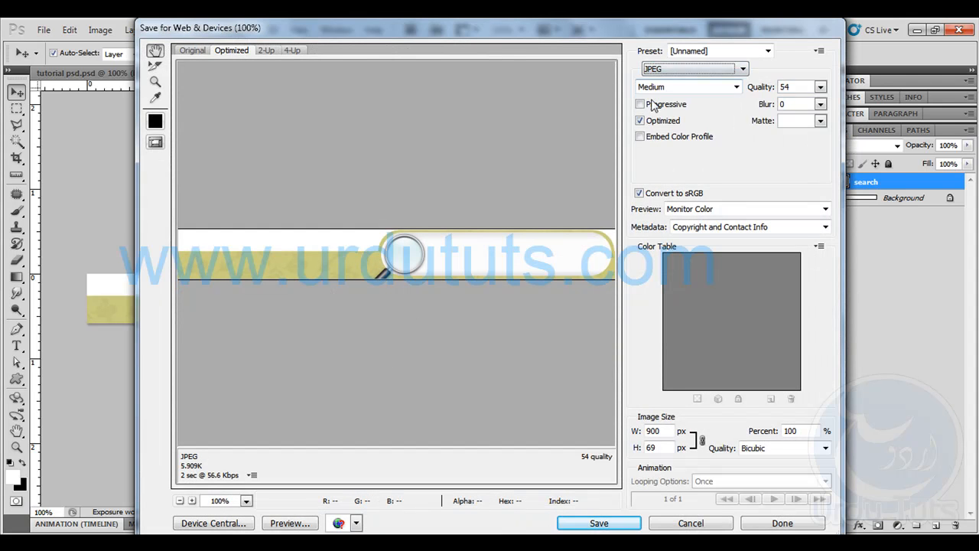
{"action": "left_click", "coordinate": [599, 522]}
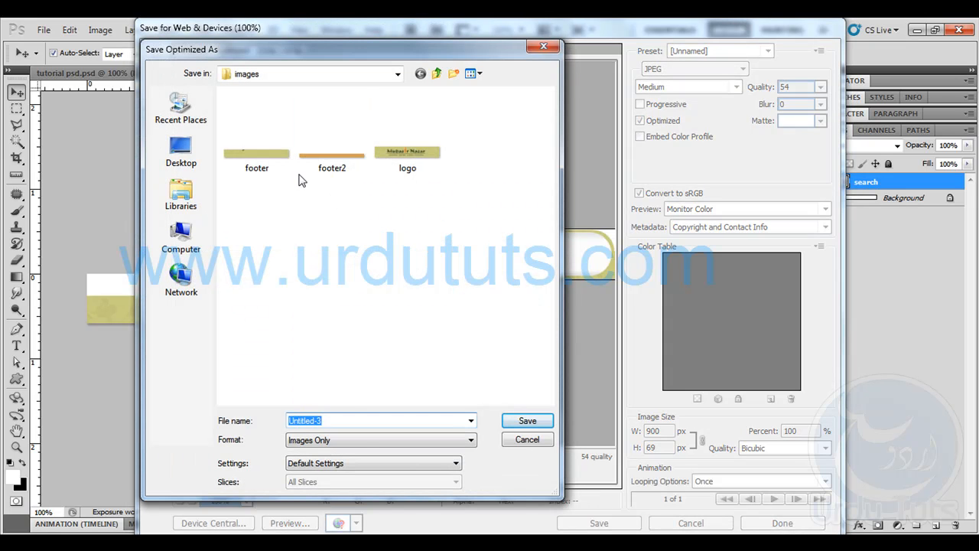
{"action": "type", "text": "search"}
{"action": "key", "text": "Return"}
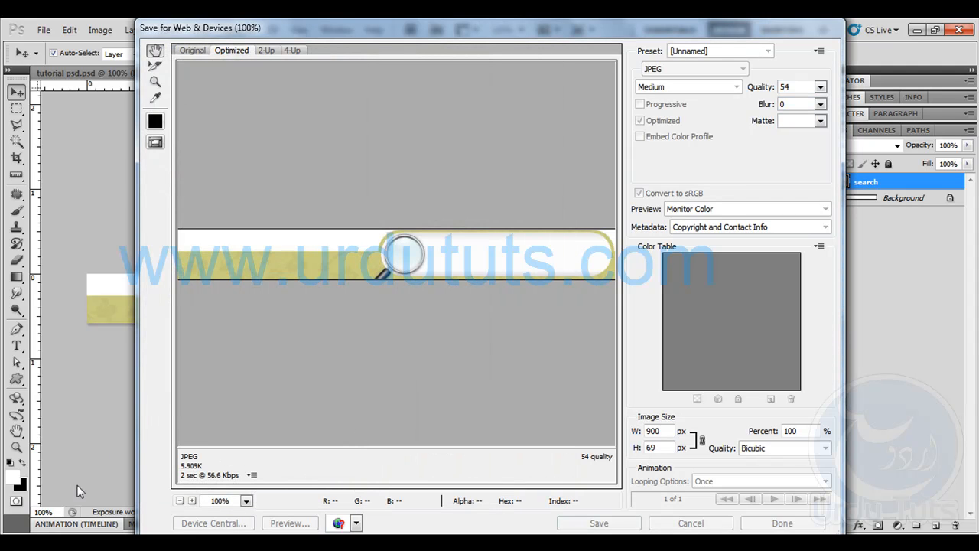
- Switch to Dreamweaver, set the search bar image's source to images/search.jpg and save the page
{"action": "left_click", "coordinate": [107, 542]}
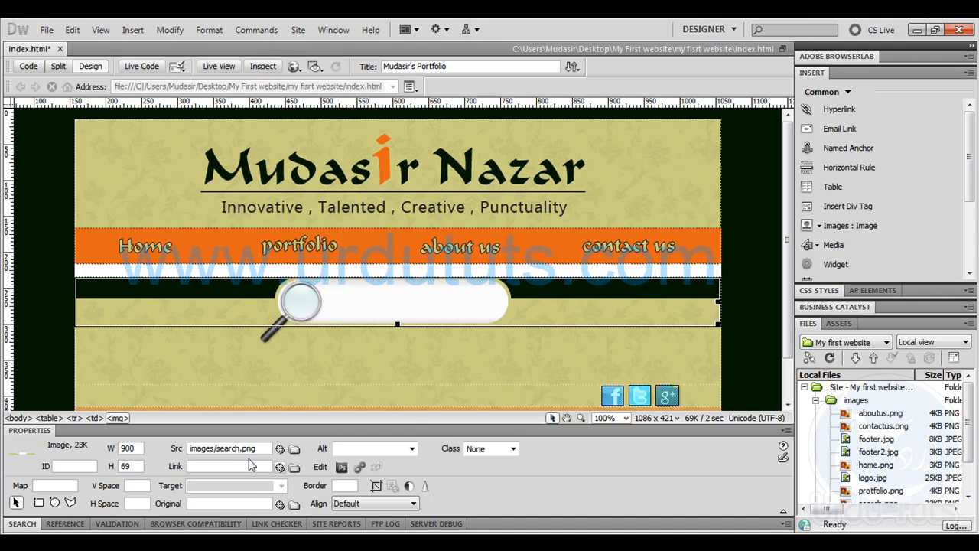
{"action": "left_click_drag", "start_coordinate": [244, 449], "coordinate": [277, 448]}
{"action": "type", "text": "jp"}
{"action": "key", "text": "Return"}
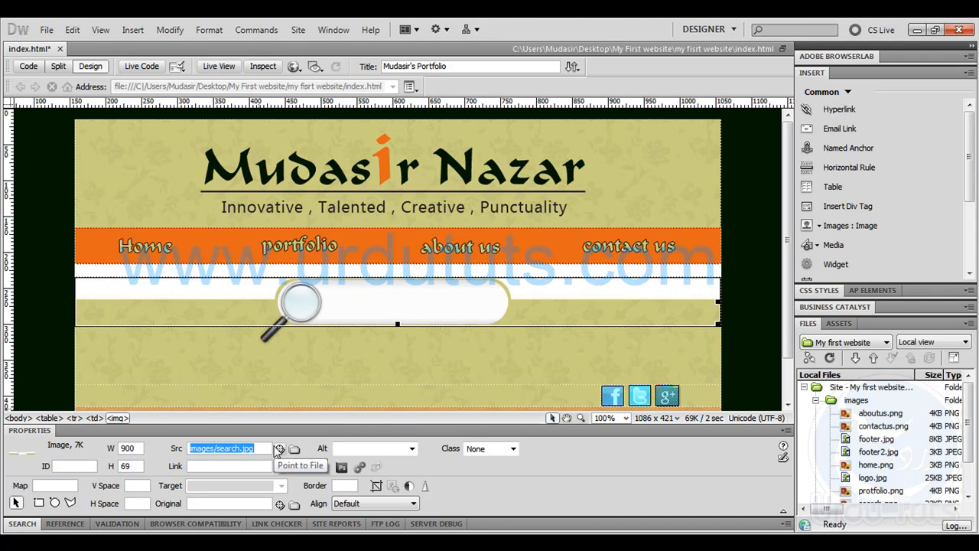
{"action": "left_click", "coordinate": [754, 206]}
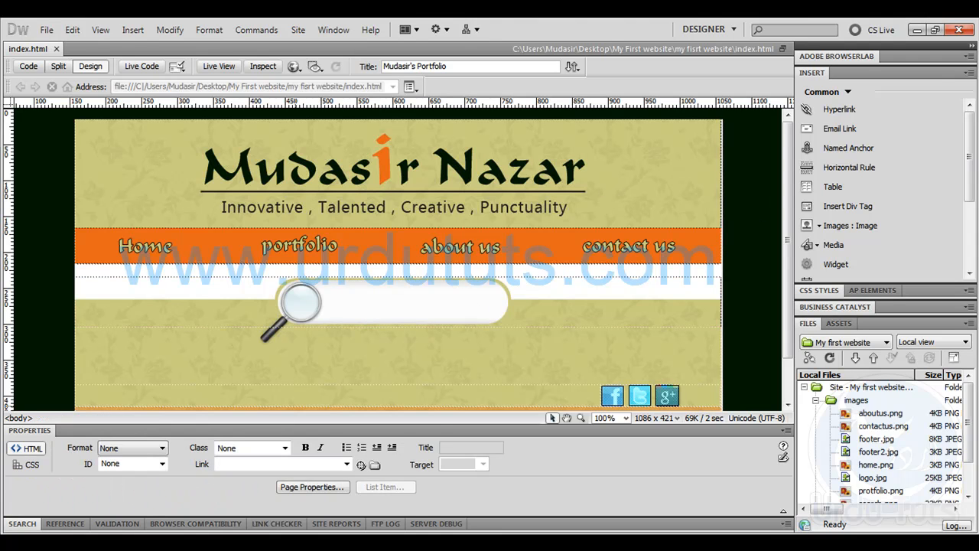
- Preview the page in the browser and compare its top spacing and search bar strip with the Dreamweaver layout
{"action": "key", "text": "F12"}
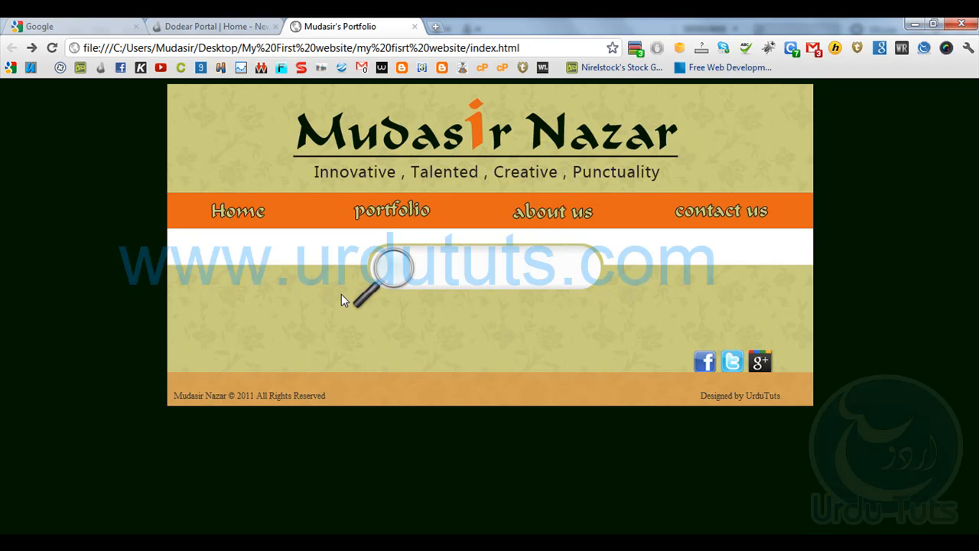
{"action": "key", "text": "alt+Tab"}
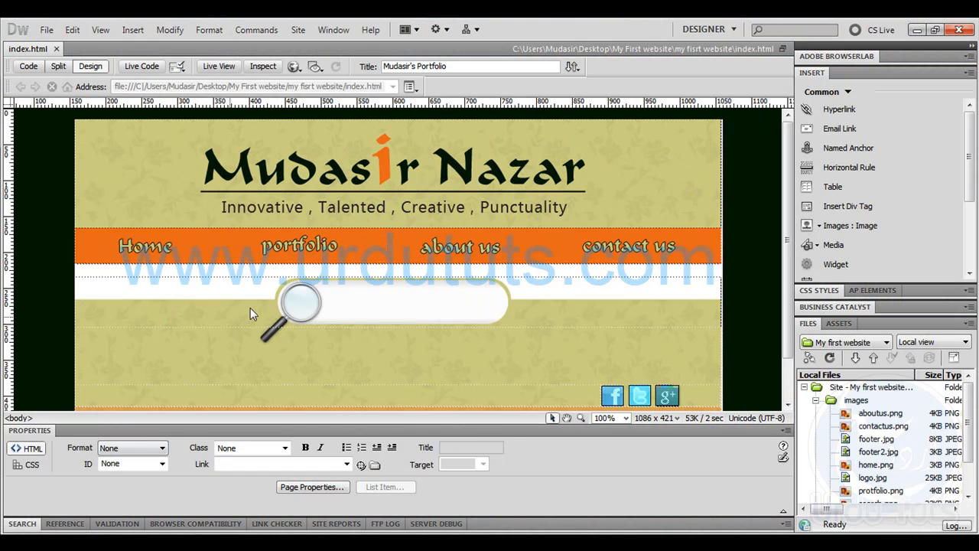
{"action": "left_click", "coordinate": [483, 269]}
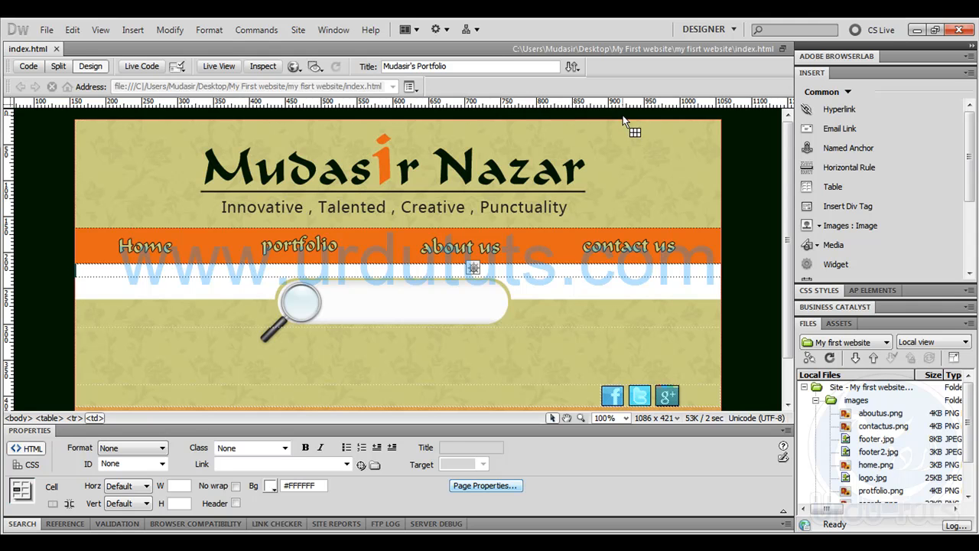
{"action": "key", "text": "alt+Tab"}
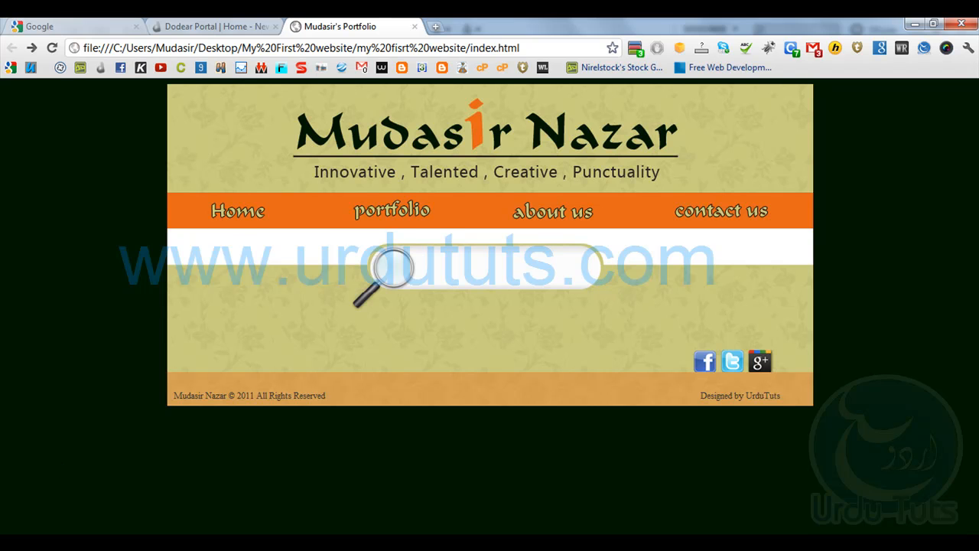
{"action": "key", "text": "alt+Tab"}
- Set the page's top margin and bottom margin to 0 px in the page properties
{"action": "left_click", "coordinate": [468, 486]}
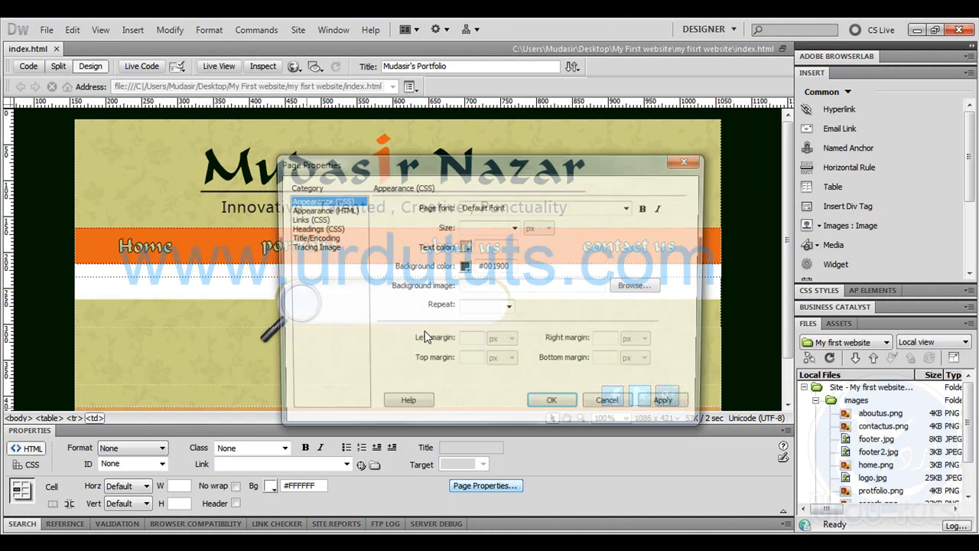
{"action": "left_click", "coordinate": [468, 361]}
{"action": "type", "text": "0"}
{"action": "left_click", "coordinate": [616, 363]}
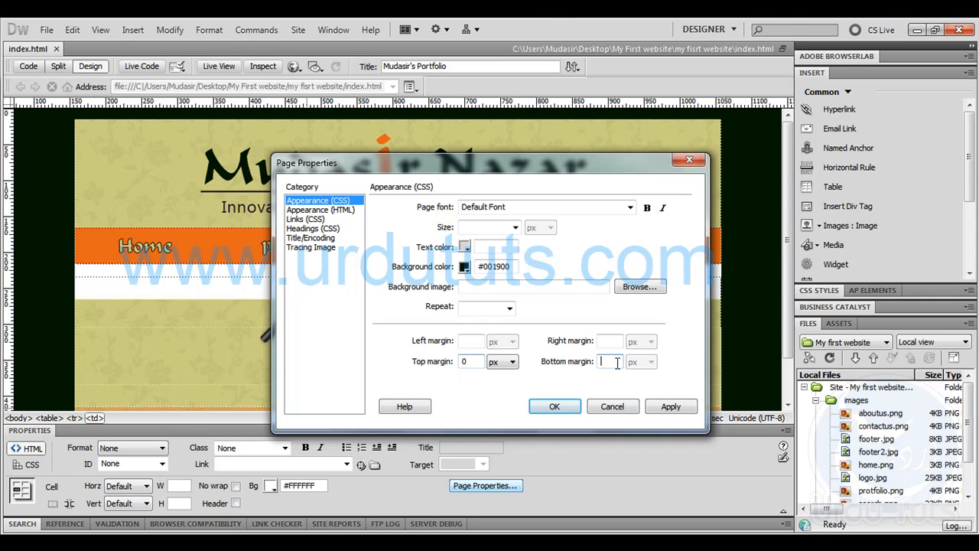
{"action": "type", "text": "0"}
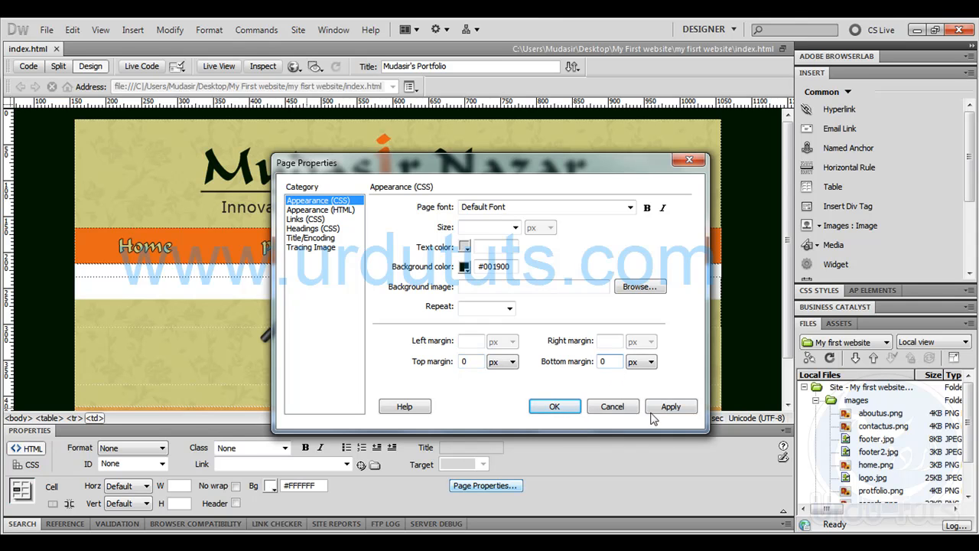
{"action": "left_click", "coordinate": [655, 410]}
{"action": "left_click", "coordinate": [554, 407]}
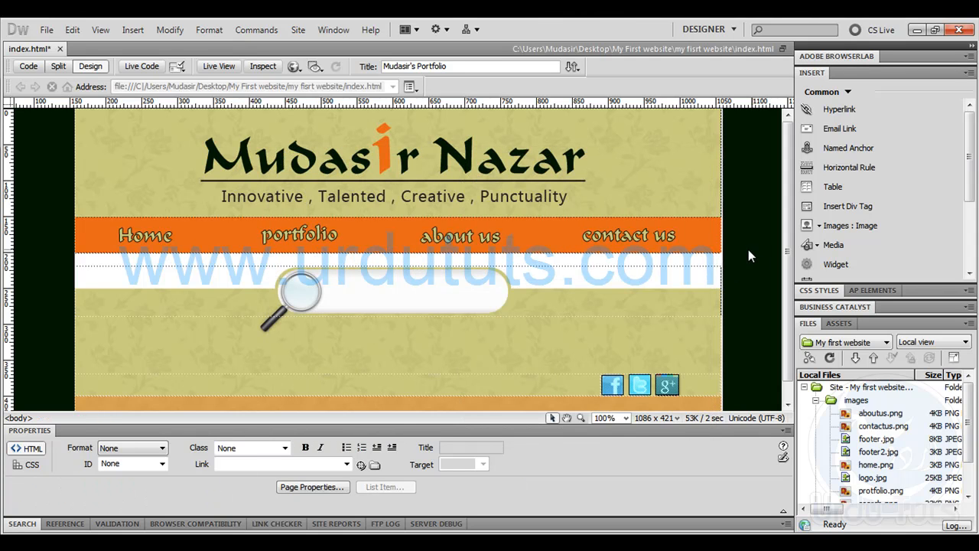
- Save the page, reload it in the browser to check the margins, and return to Dreamweaver
{"action": "key", "text": "alt+Tab"}
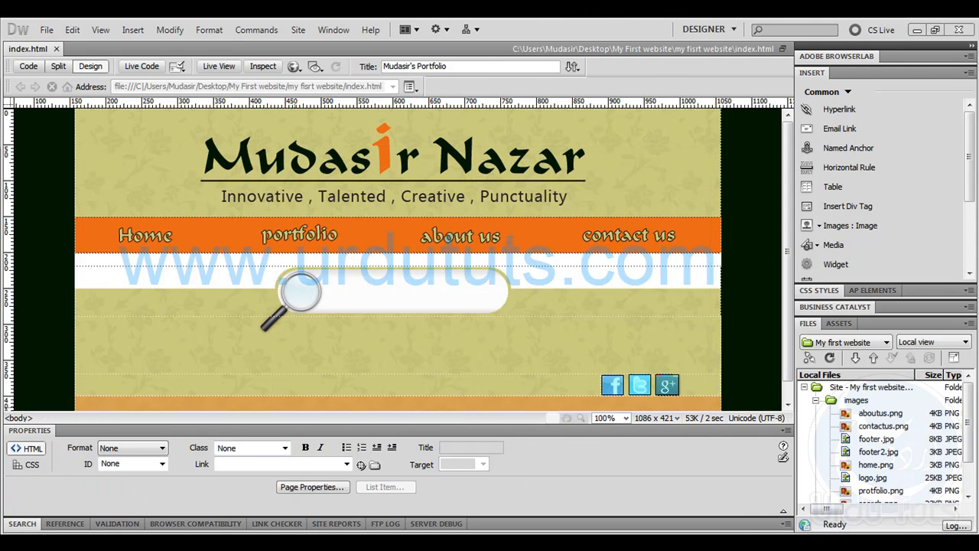
{"action": "left_click", "coordinate": [53, 48]}
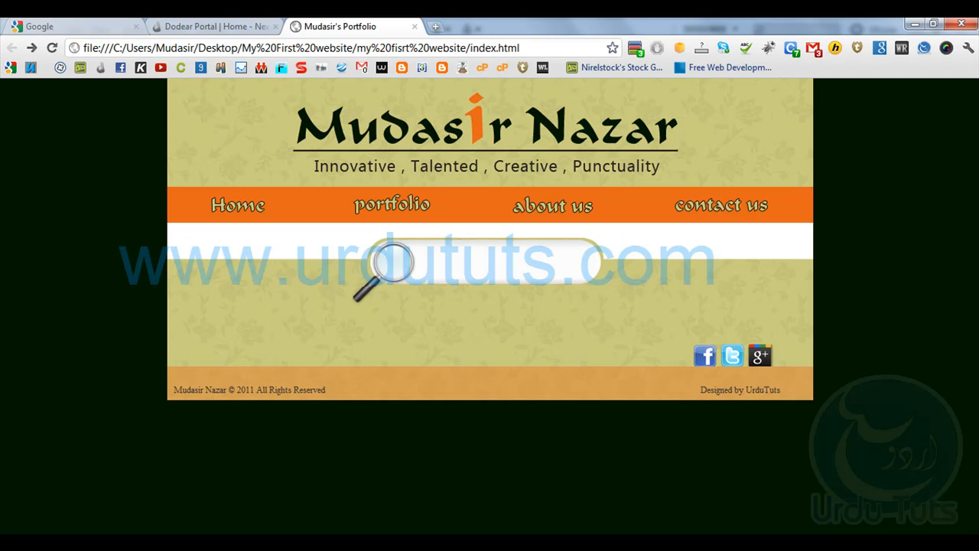
{"action": "key", "text": "alt+Tab"}
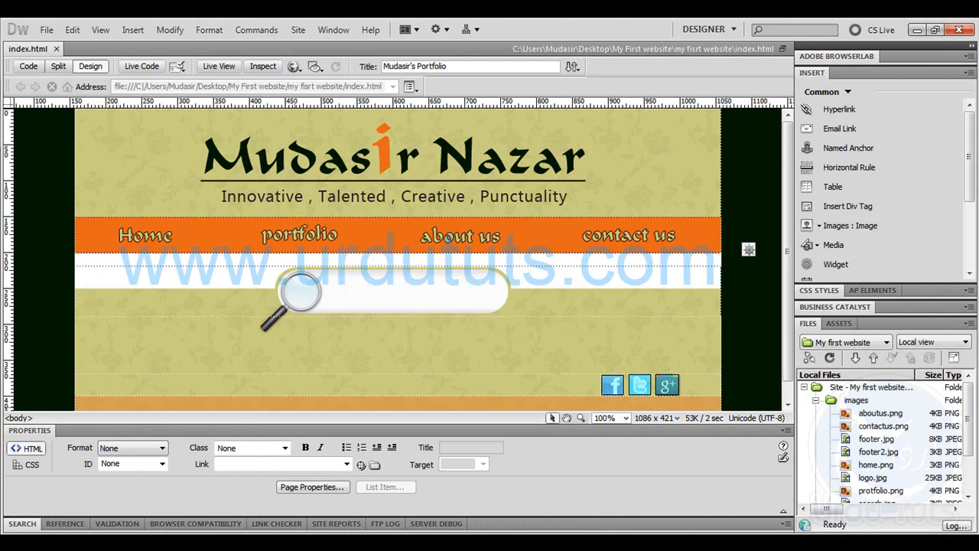
- Try to add a table row below the footer text and undo the addition
{"action": "scroll", "coordinate": [461, 291], "scroll_direction": "down", "scroll_amount": 2}
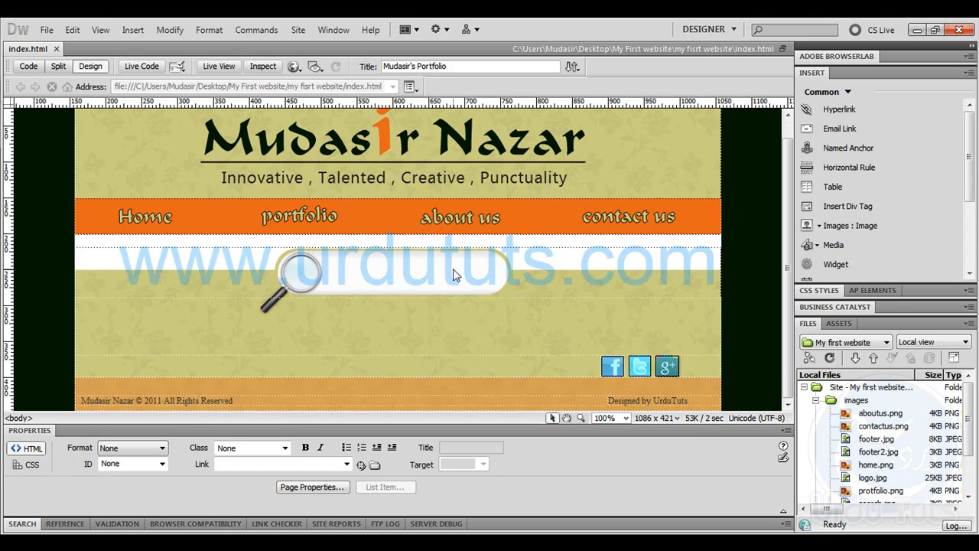
{"action": "left_click", "coordinate": [699, 403]}
{"action": "key", "text": "Tab"}
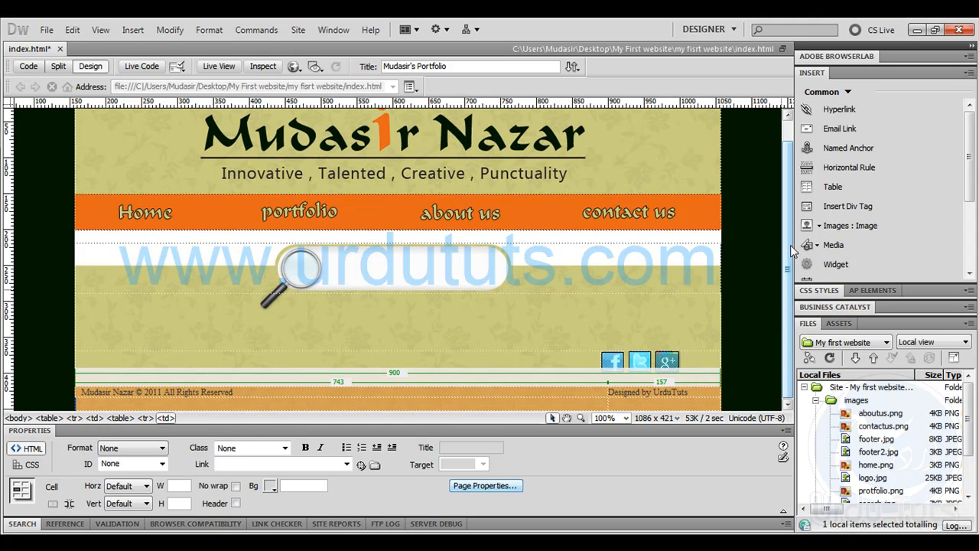
{"action": "key", "text": "ctrl+z"}
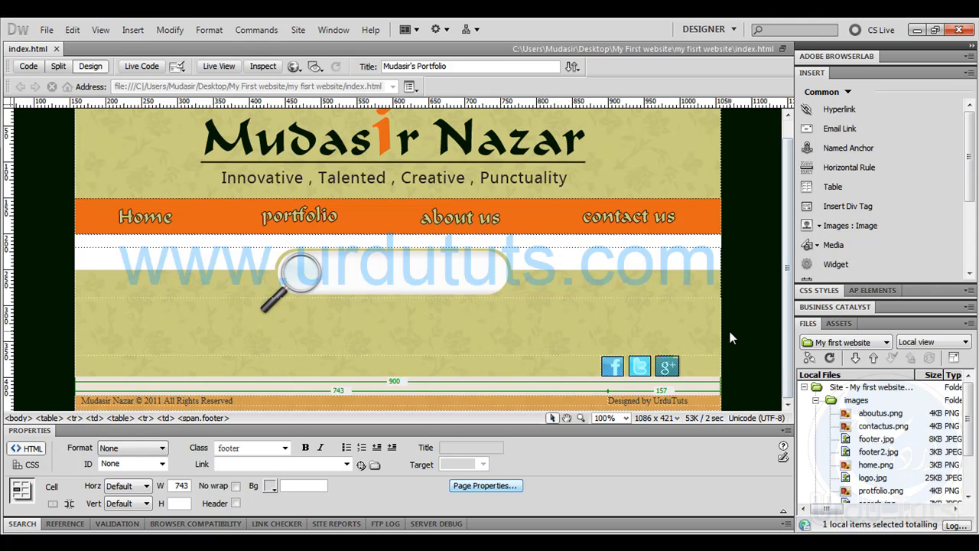
- Add a new row to the main layout table below the footer row
{"action": "key", "text": "ctrl+equal"}
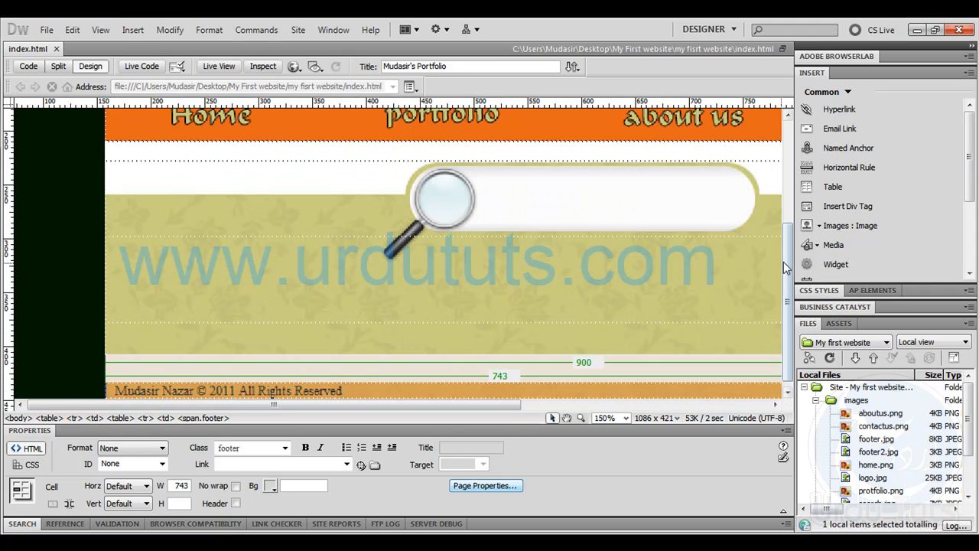
{"action": "left_click_drag", "start_coordinate": [786, 264], "coordinate": [789, 364]}
{"action": "left_click", "coordinate": [678, 382]}
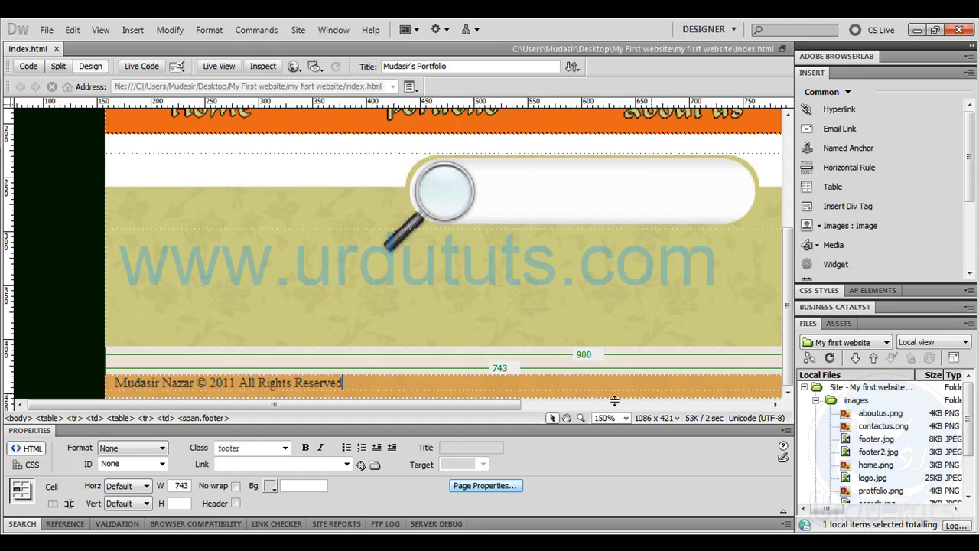
{"action": "left_click", "coordinate": [476, 394]}
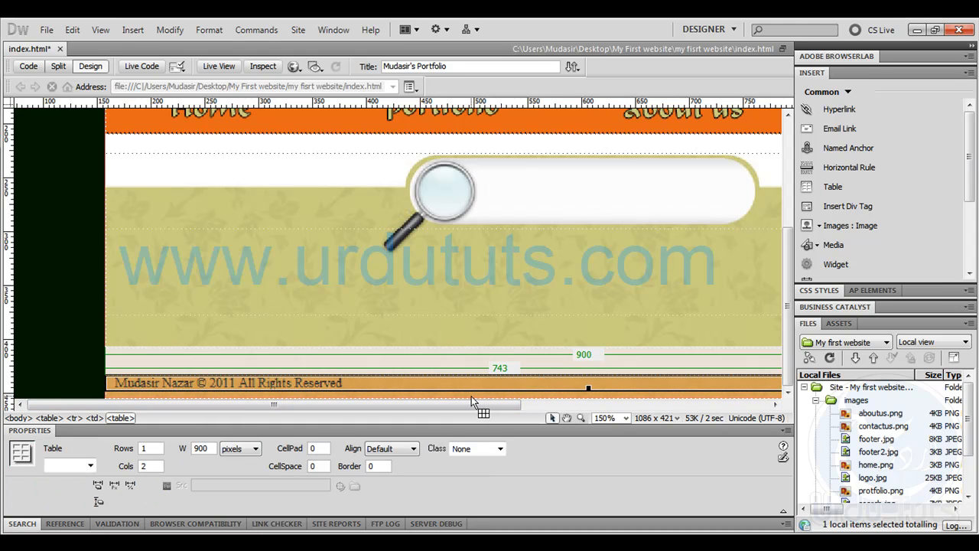
{"action": "left_click", "coordinate": [472, 395]}
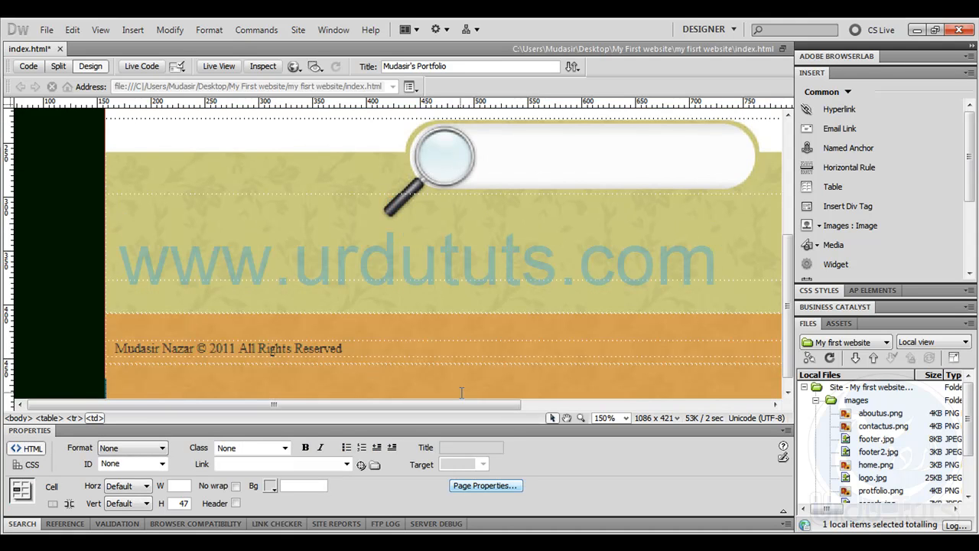
{"action": "key", "text": "ctrl+minus"}
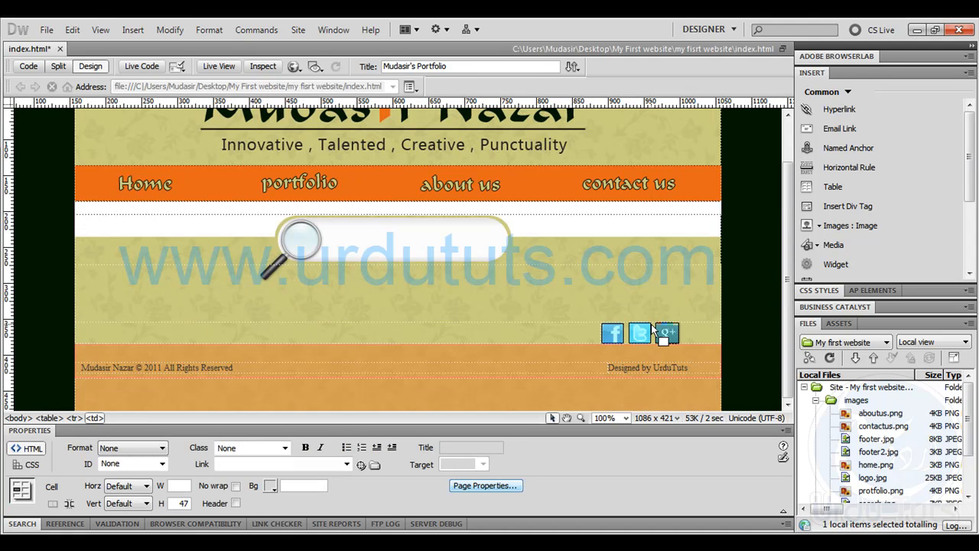
- In the page code, remove the height and background attributes from the cell of the new bottom table row
{"action": "left_click", "coordinate": [31, 67]}
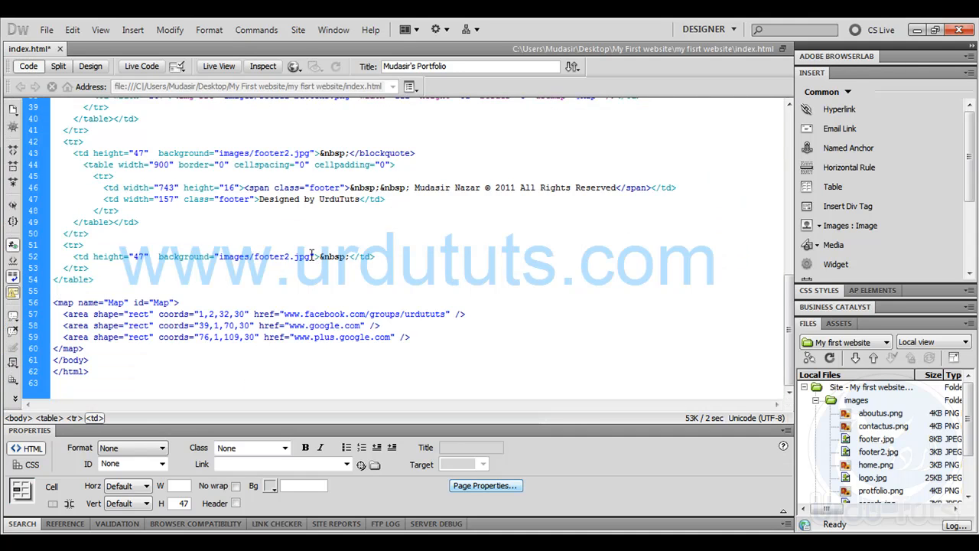
{"action": "left_click_drag", "start_coordinate": [312, 255], "coordinate": [142, 251]}
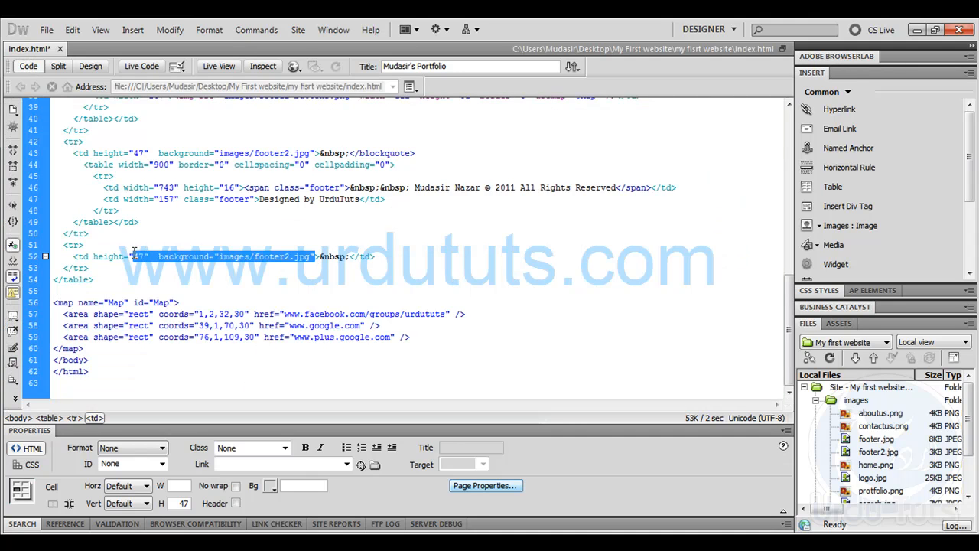
{"action": "left_click", "coordinate": [306, 254]}
{"action": "left_click_drag", "start_coordinate": [313, 256], "coordinate": [104, 254]}
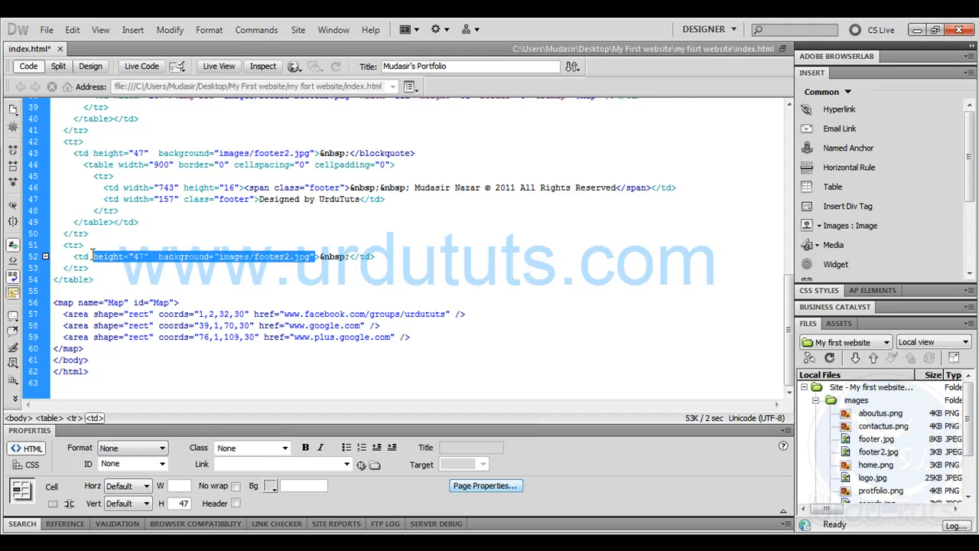
{"action": "key", "text": "Delete"}
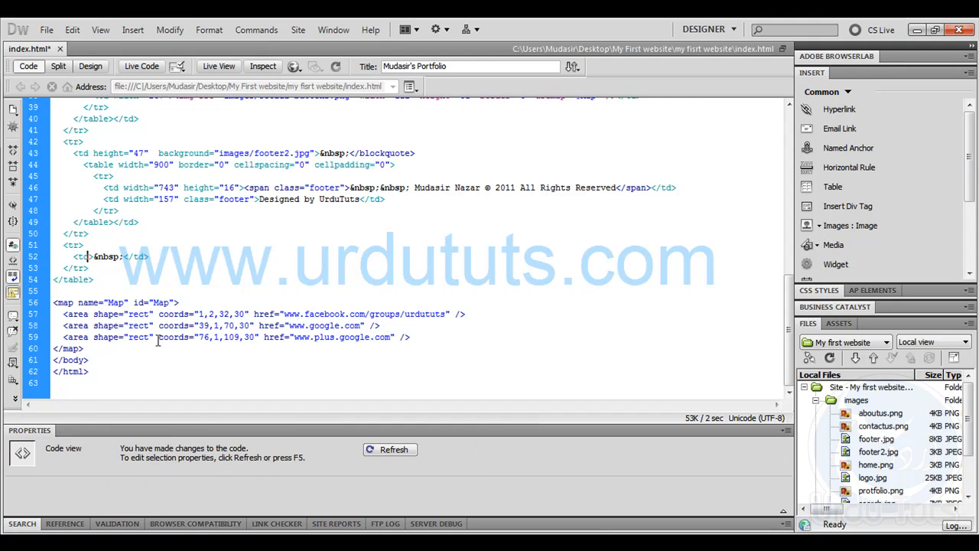
- Switch to Photoshop and copy the merged full-width green strip below the orange footer bar in tutorial psd.psd
{"action": "key", "text": "alt+Tab"}
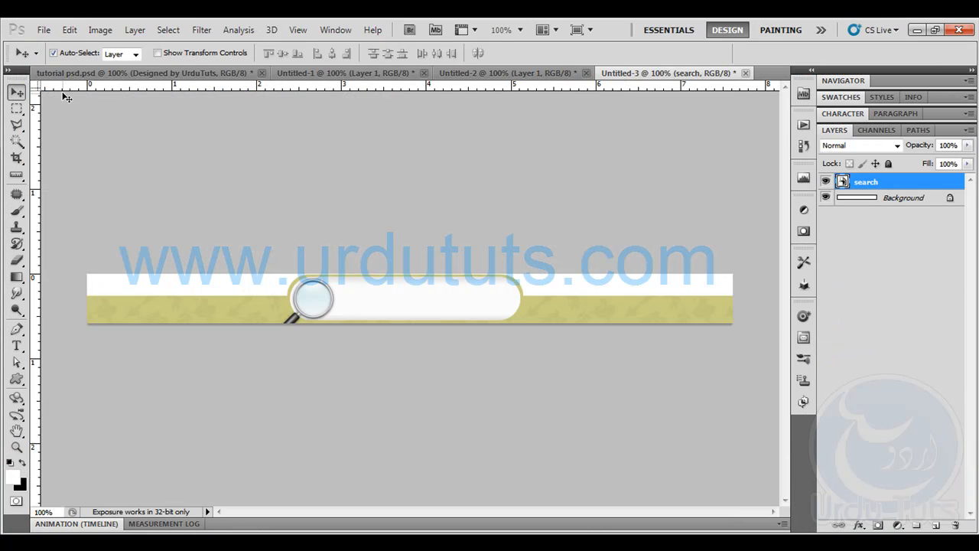
{"action": "left_click", "coordinate": [80, 74]}
{"action": "left_click_drag", "start_coordinate": [312, 413], "coordinate": [308, 287]}
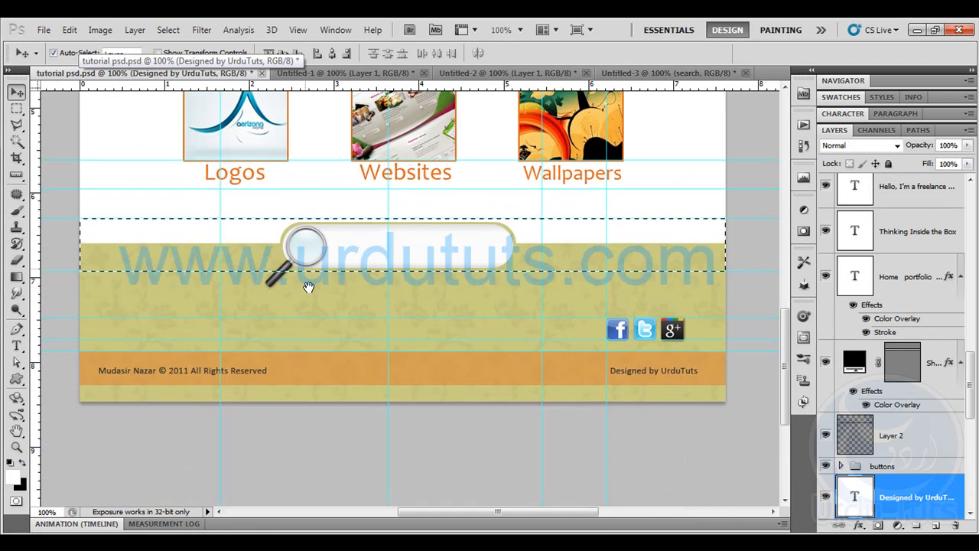
{"action": "key", "text": "m"}
{"action": "left_click", "coordinate": [70, 427]}
{"action": "left_click_drag", "start_coordinate": [74, 385], "coordinate": [789, 443]}
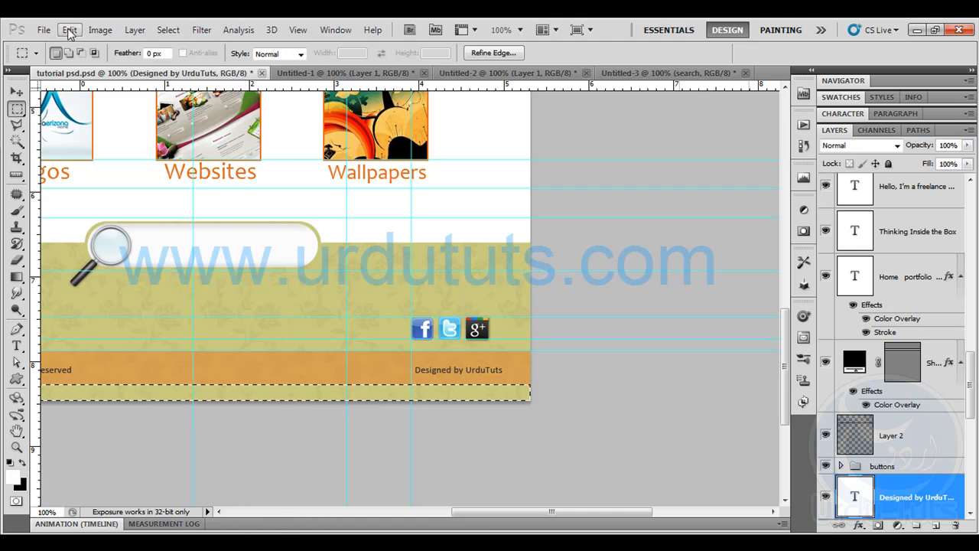
{"action": "left_click", "coordinate": [70, 29]}
{"action": "left_click", "coordinate": [123, 133]}
- Create a new document at the clipboard size and paste the copied green strip into it
{"action": "key", "text": "ctrl+n"}
{"action": "key", "text": "Return"}
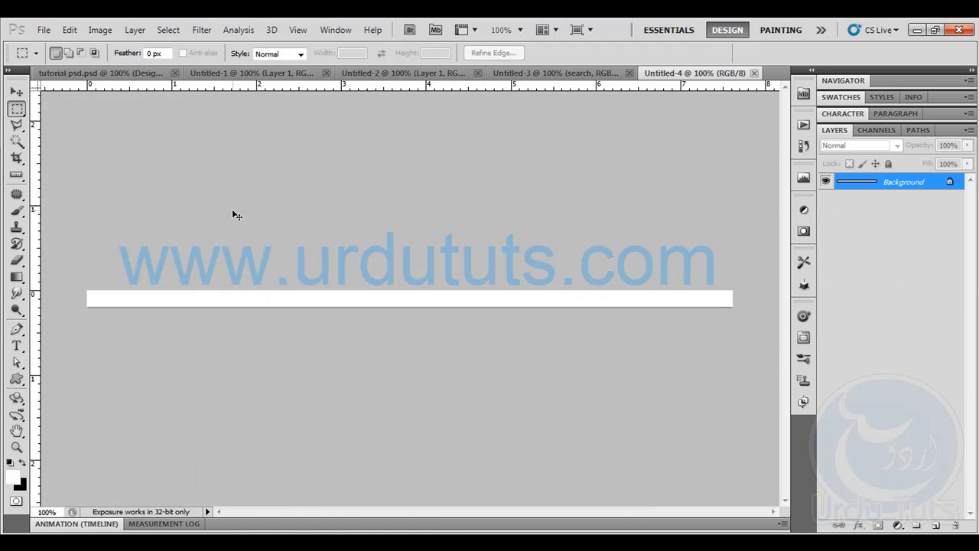
{"action": "key", "text": "ctrl+v"}
- Save the strip for web as a JPEG named footer3 in the images folder, and return to Dreamweaver's Design view
{"action": "left_click", "coordinate": [44, 29]}
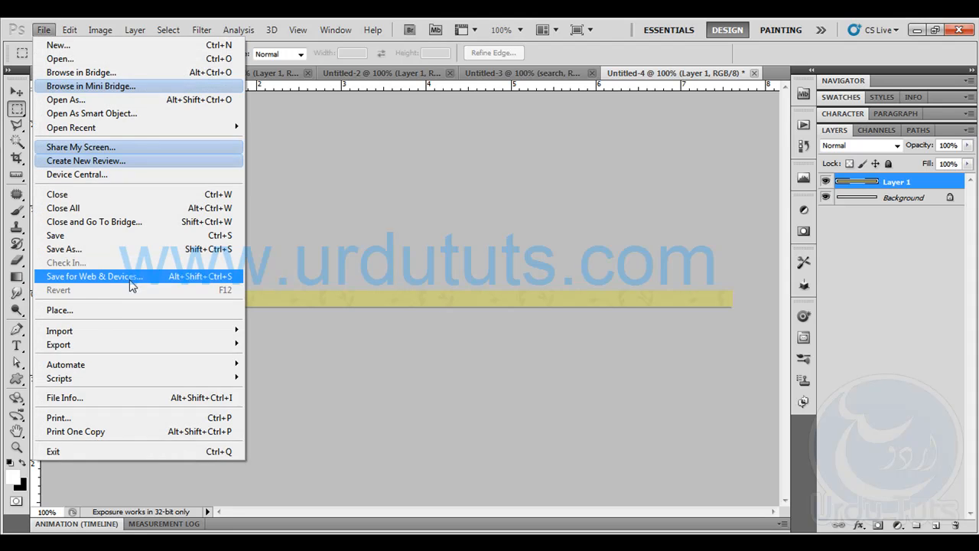
{"action": "left_click", "coordinate": [583, 258]}
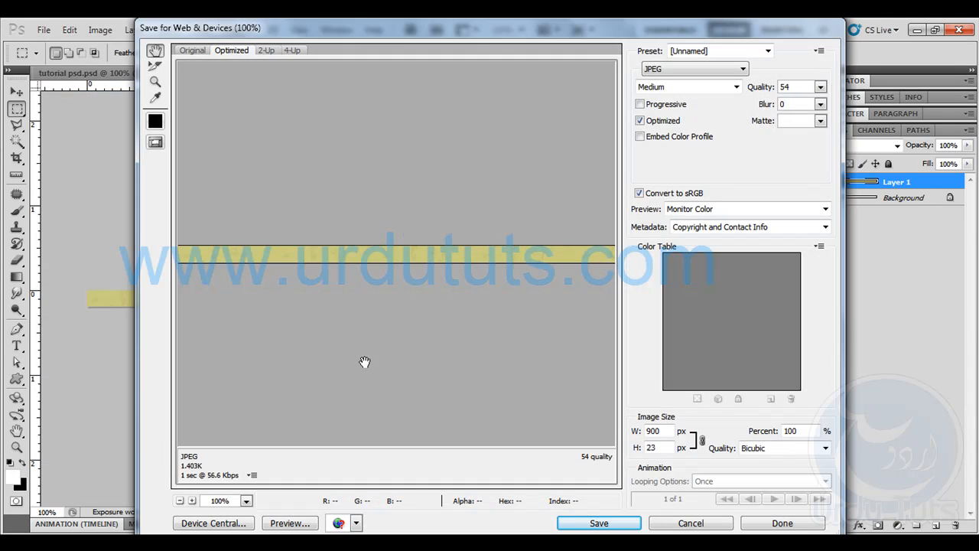
{"action": "left_click", "coordinate": [599, 522]}
{"action": "type", "text": "footer3"}
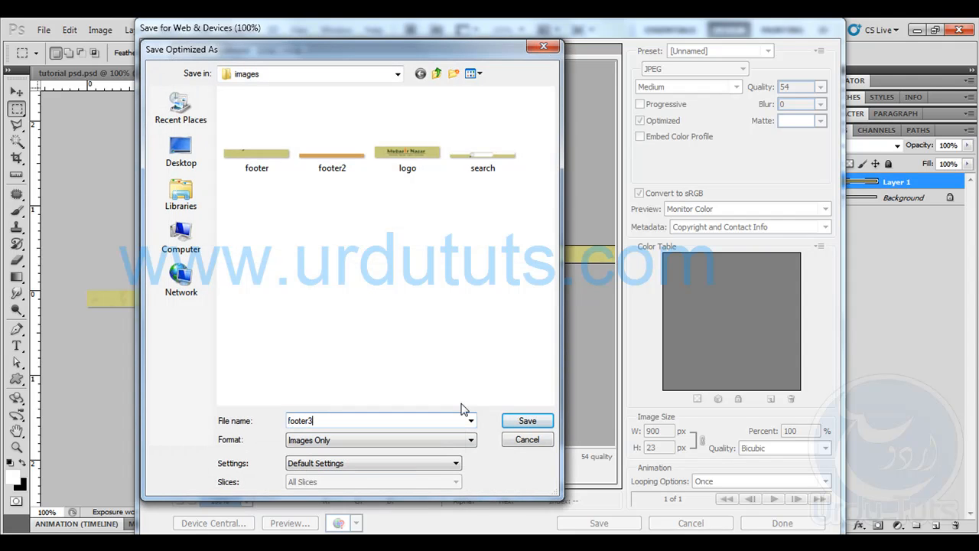
{"action": "key", "text": "Return"}
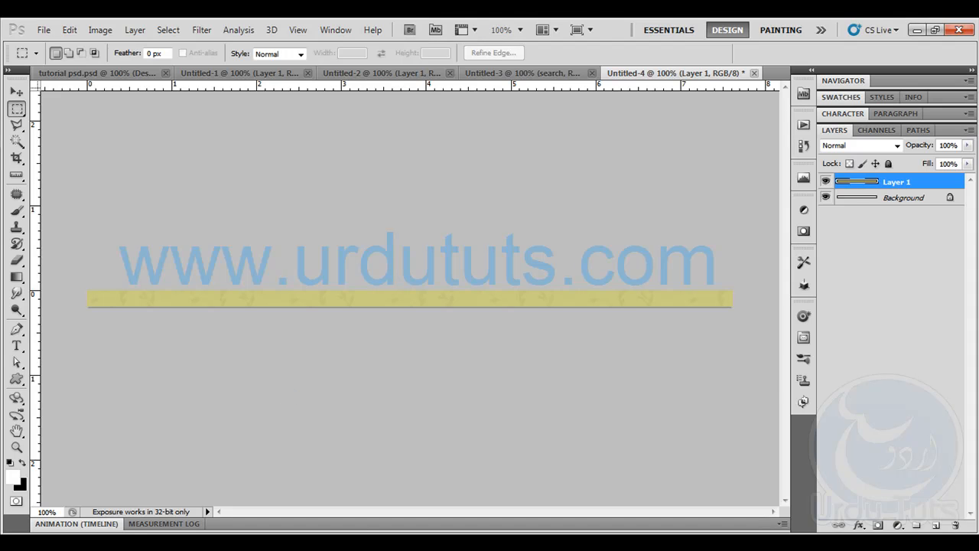
{"action": "left_click", "coordinate": [222, 544]}
{"action": "left_click", "coordinate": [90, 65]}
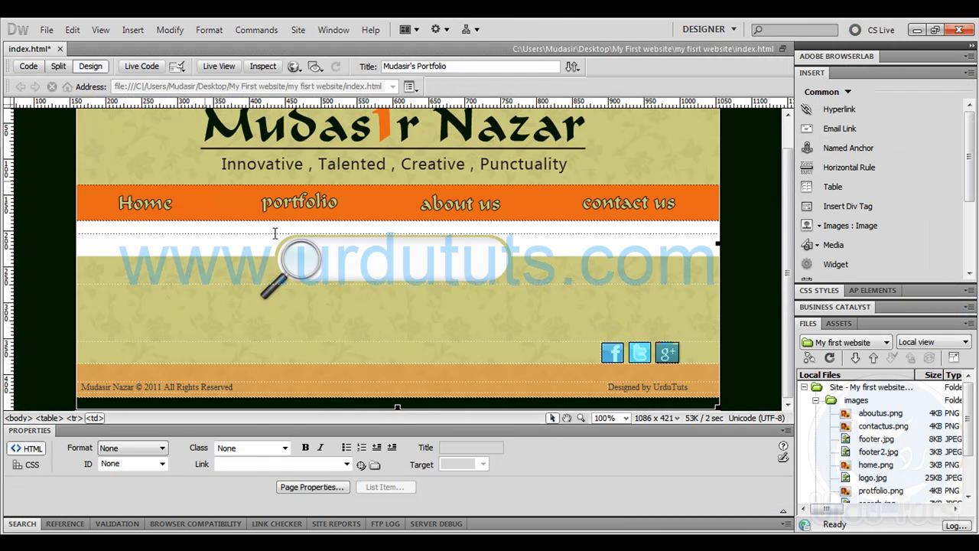
- Try to insert footer3.jpg into the bottom table row, and delete the image that was placed
{"action": "left_click", "coordinate": [848, 225]}
{"action": "left_click", "coordinate": [472, 251]}
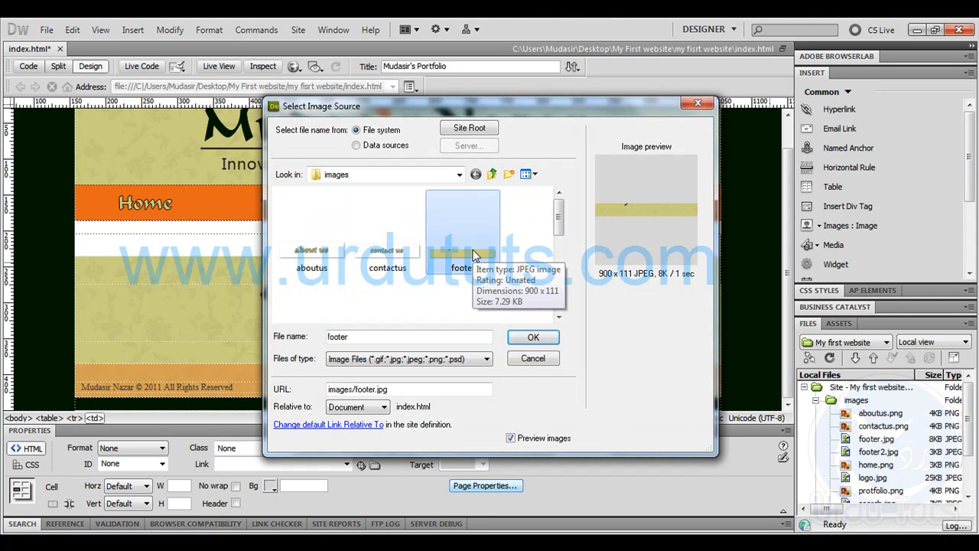
{"action": "left_click", "coordinate": [394, 337]}
{"action": "type", "text": "3"}
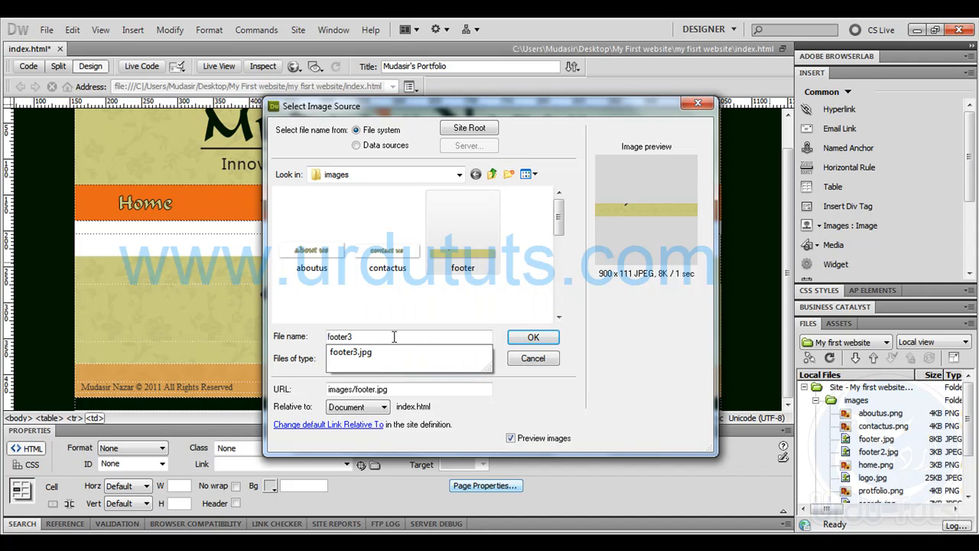
{"action": "left_click", "coordinate": [374, 353]}
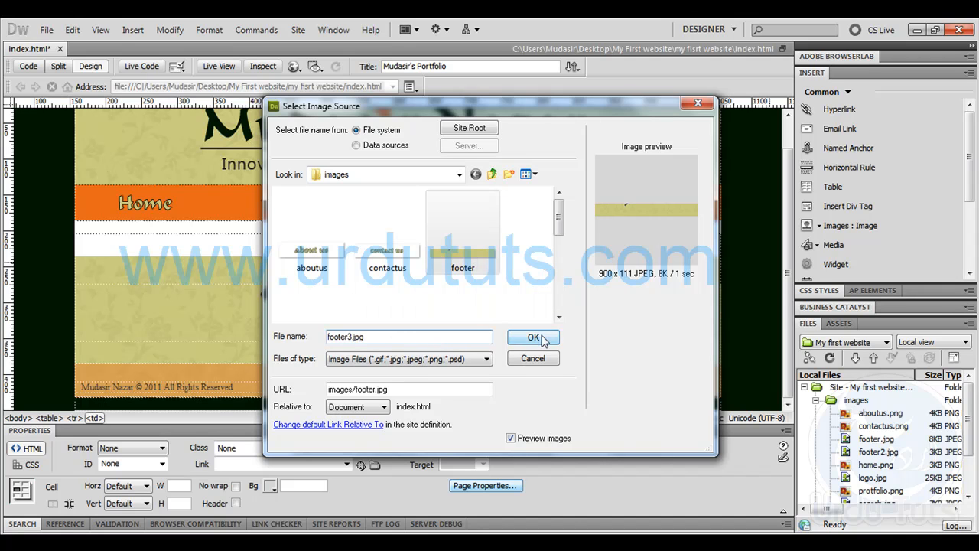
{"action": "left_click", "coordinate": [533, 337]}
{"action": "left_click", "coordinate": [623, 249]}
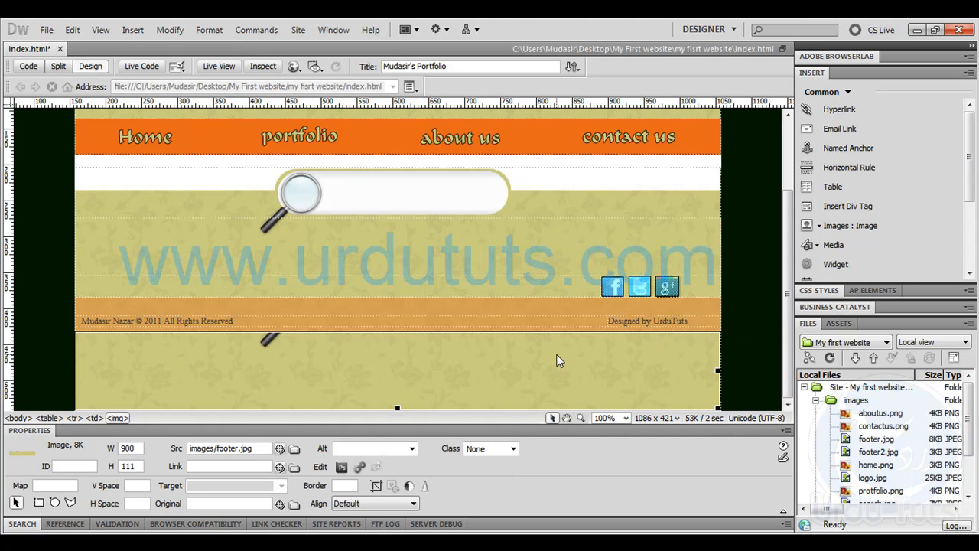
{"action": "key", "text": "Delete"}
- Check the site's images folder in the file explorer for the footer3 image and return to Dreamweaver
{"action": "left_click", "coordinate": [199, 549]}
{"action": "left_click", "coordinate": [165, 548]}
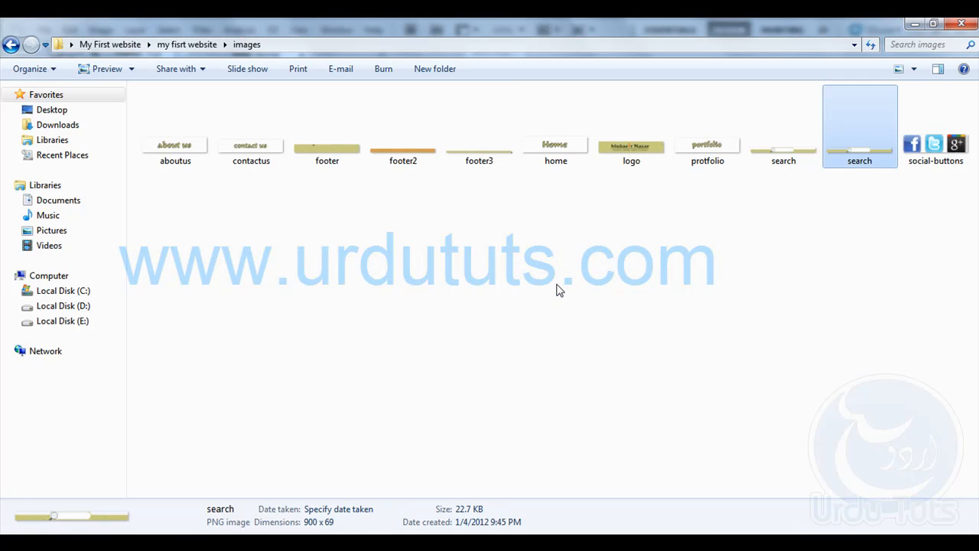
{"action": "left_click", "coordinate": [559, 289]}
{"action": "left_click", "coordinate": [463, 157]}
{"action": "left_click", "coordinate": [485, 232]}
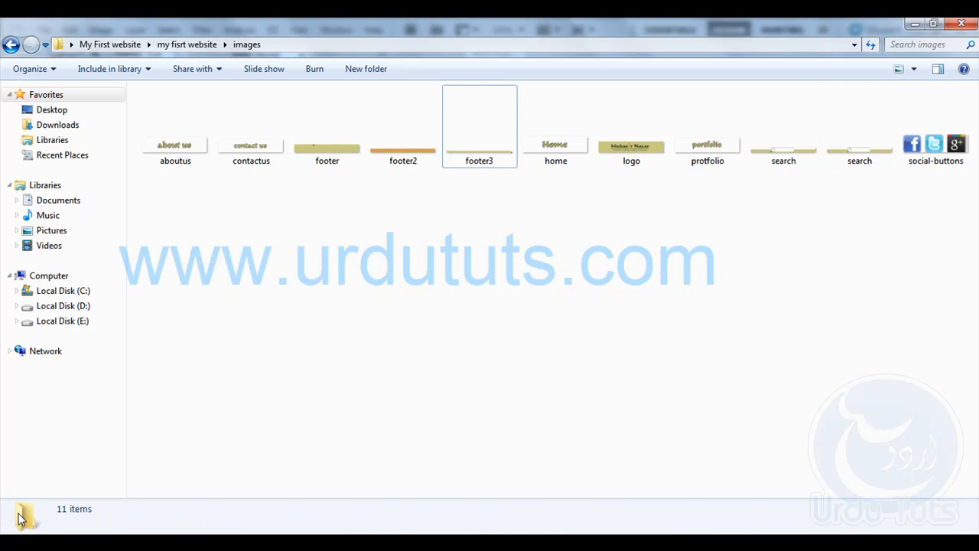
{"action": "left_click", "coordinate": [195, 548]}
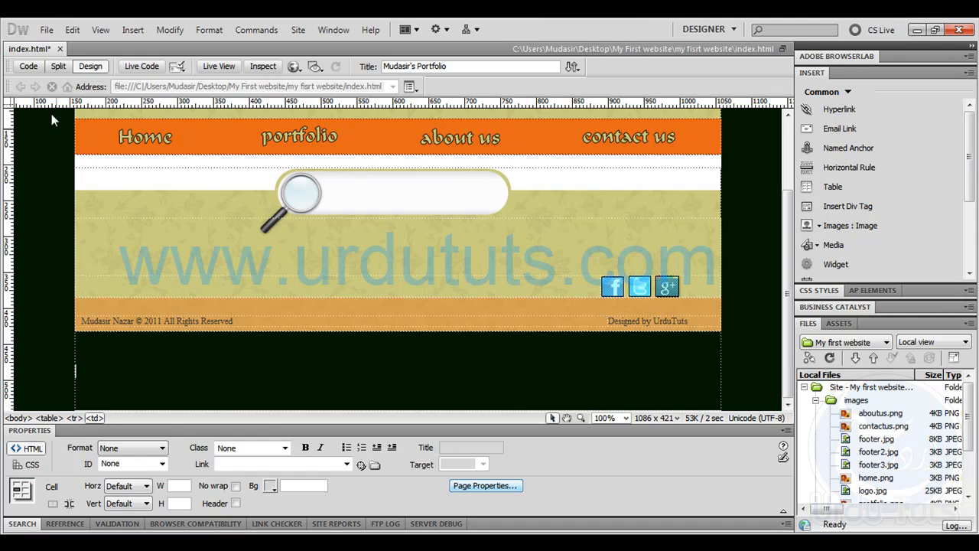
- Insert footer3.jpg from the images folder into the empty bottom table row
{"action": "left_click", "coordinate": [815, 226]}
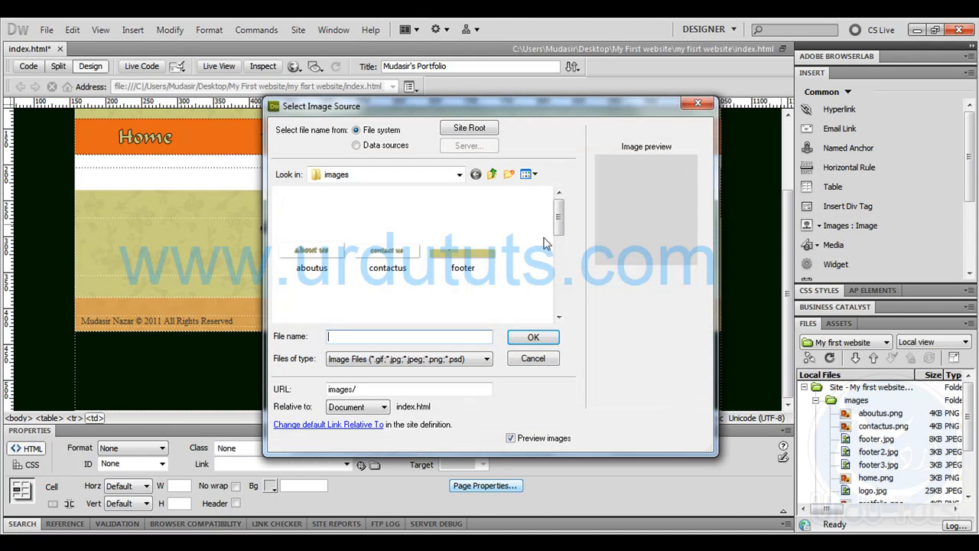
{"action": "left_click_drag", "start_coordinate": [557, 227], "coordinate": [560, 264]}
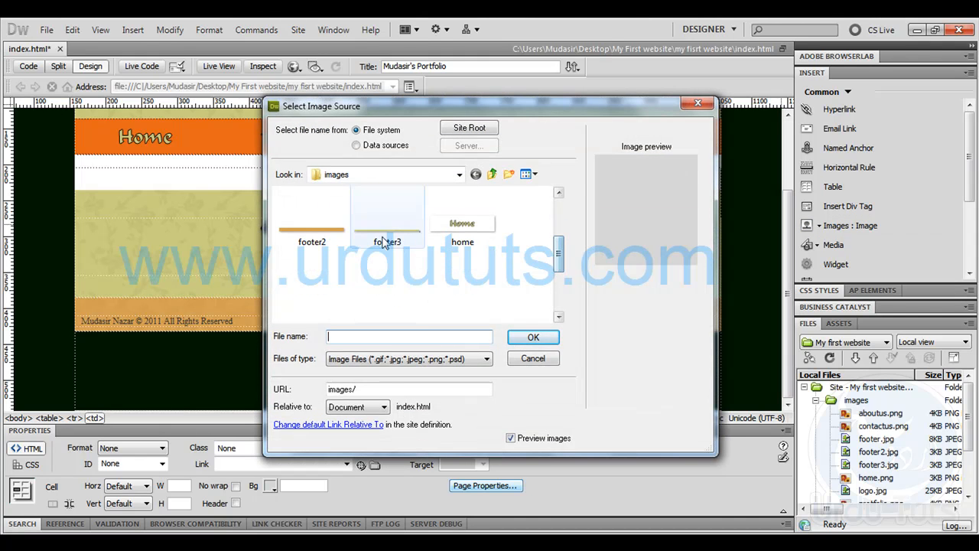
{"action": "double_click", "coordinate": [384, 244]}
{"action": "left_click", "coordinate": [626, 253]}
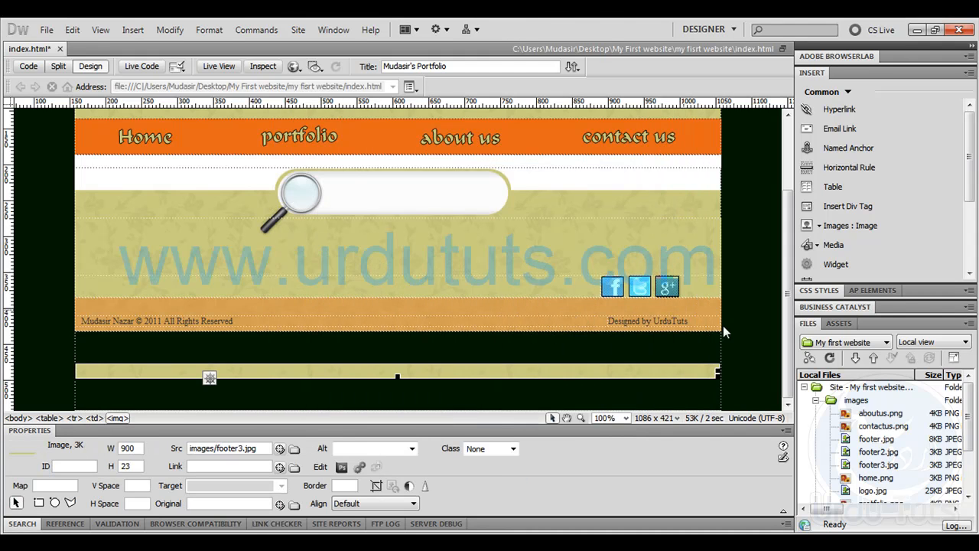
- Preview the page in the browser and reload it to check the bottom strip below the footer
{"action": "left_click", "coordinate": [750, 339]}
{"action": "scroll", "coordinate": [749, 340], "scroll_direction": "up", "scroll_amount": 1}
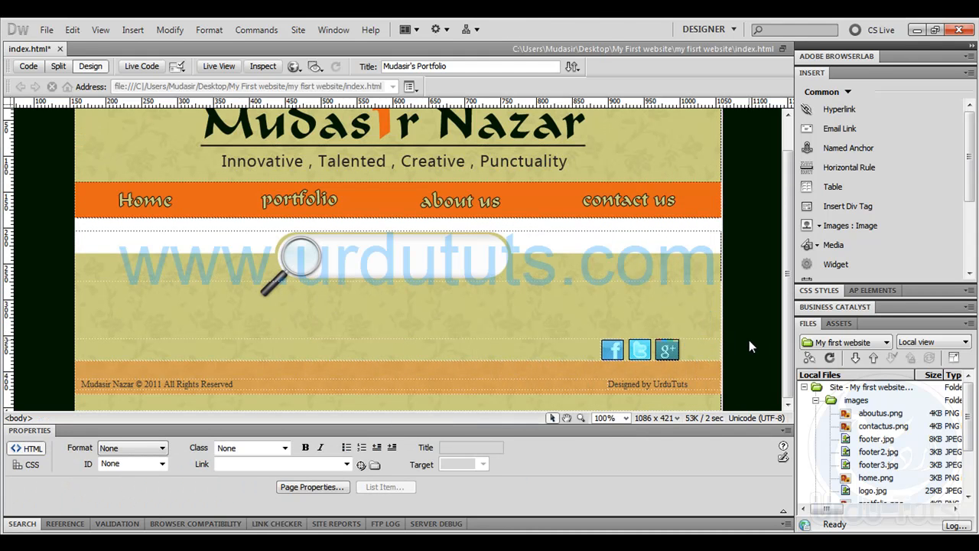
{"action": "key", "text": "F12"}
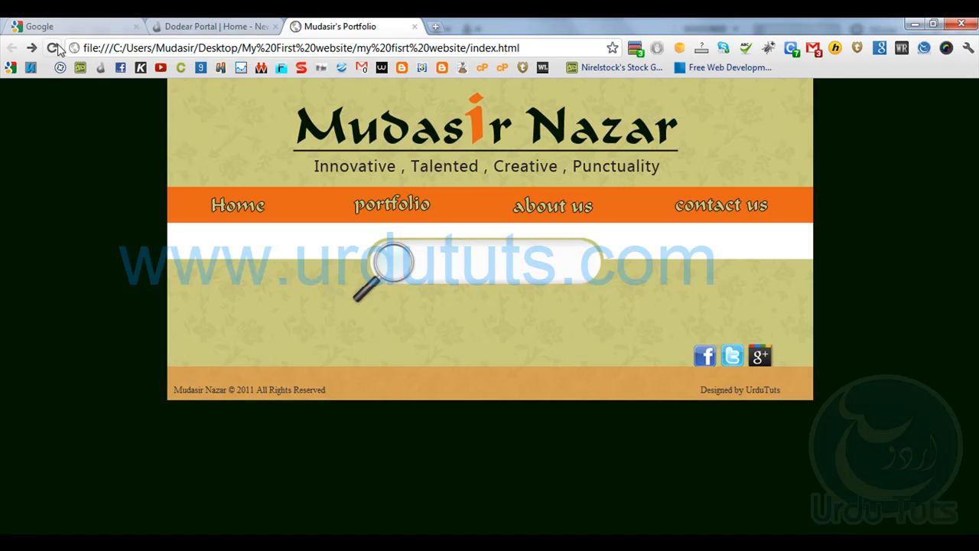
{"action": "left_click", "coordinate": [53, 48]}
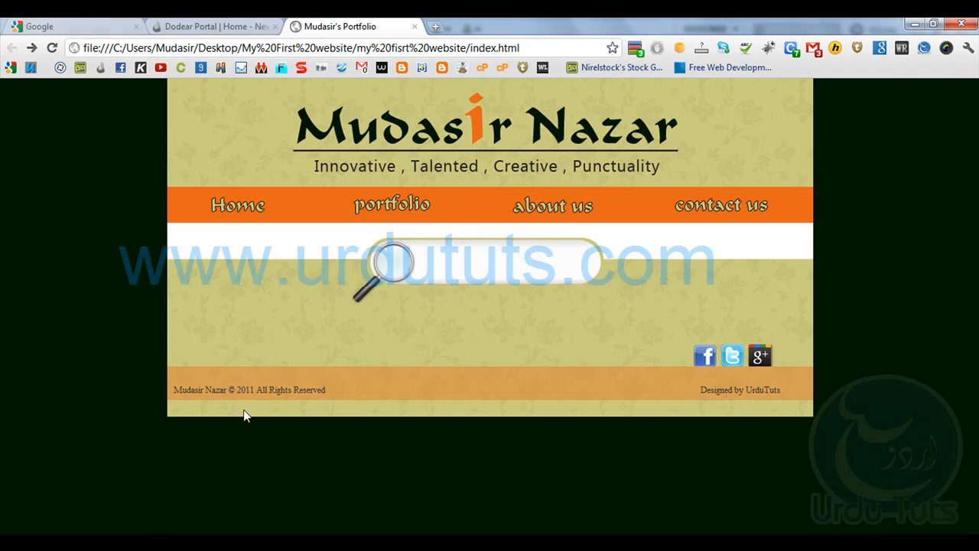
- Switch to Photoshop and close Untitled-4, Untitled-3, Untitled-2 and Untitled-1 without saving changes
{"action": "key", "text": "alt+Tab"}
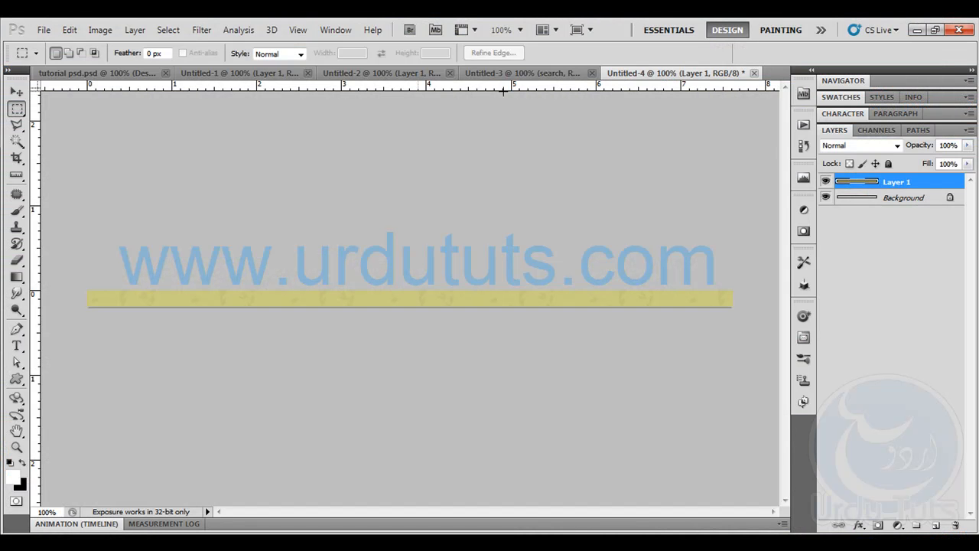
{"action": "left_click", "coordinate": [753, 72]}
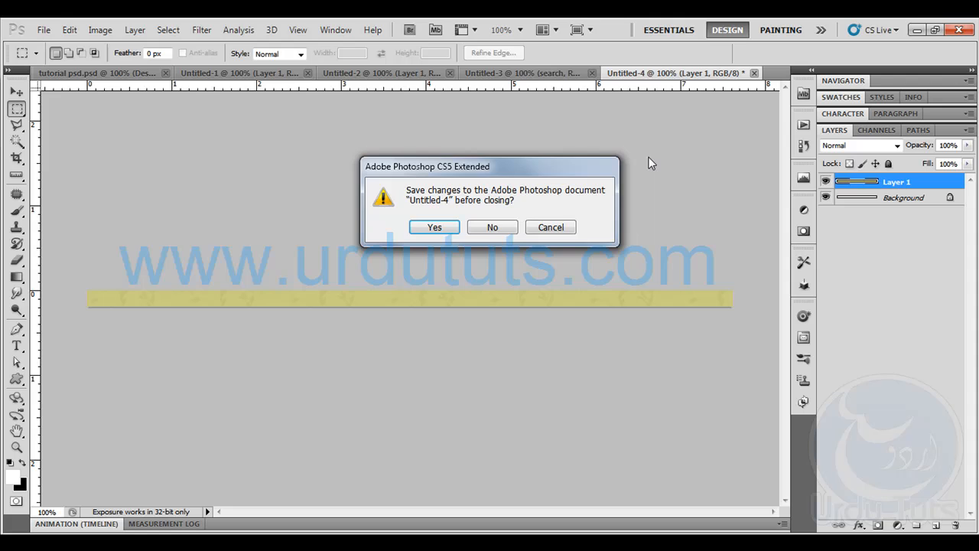
{"action": "left_click", "coordinate": [480, 231]}
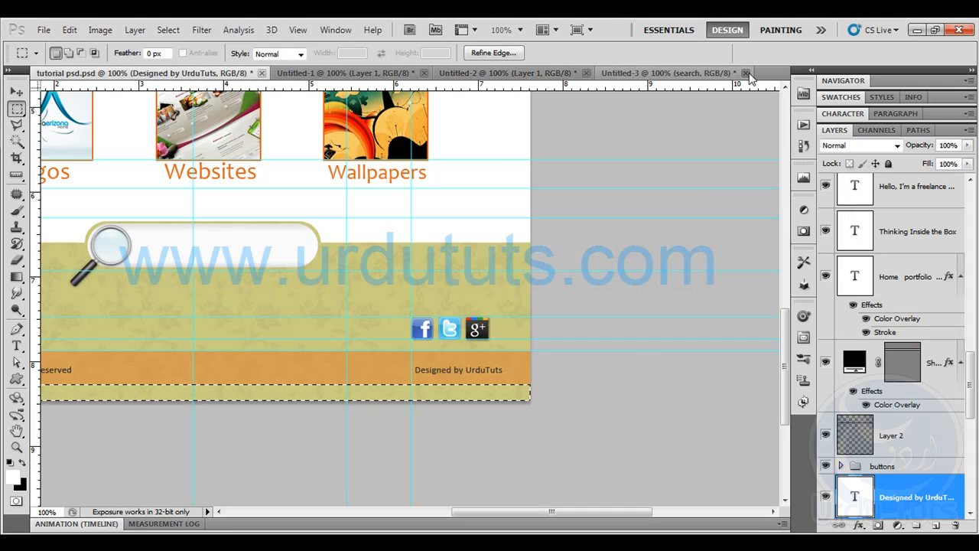
{"action": "left_click", "coordinate": [746, 73]}
{"action": "left_click", "coordinate": [492, 227]}
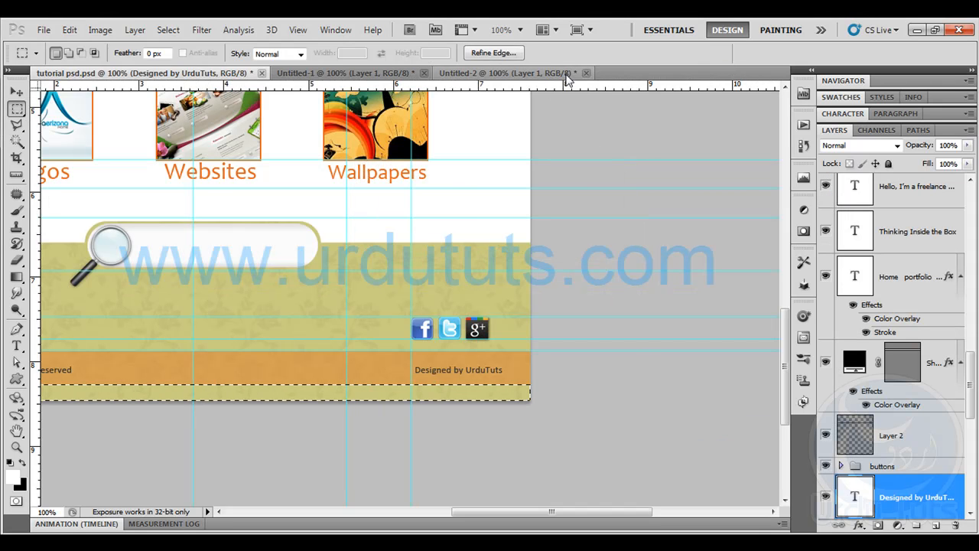
{"action": "left_click", "coordinate": [586, 73]}
{"action": "left_click", "coordinate": [495, 225]}
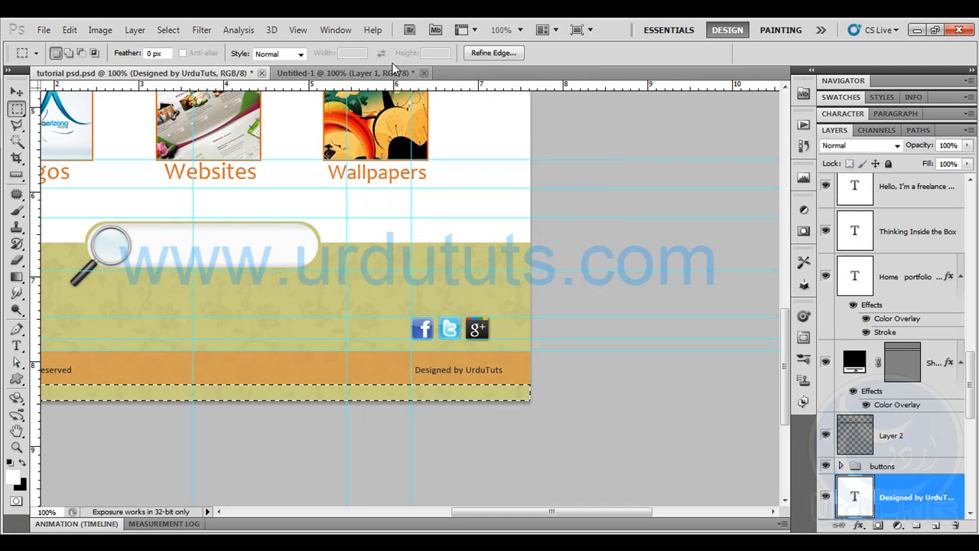
{"action": "left_click", "coordinate": [424, 73]}
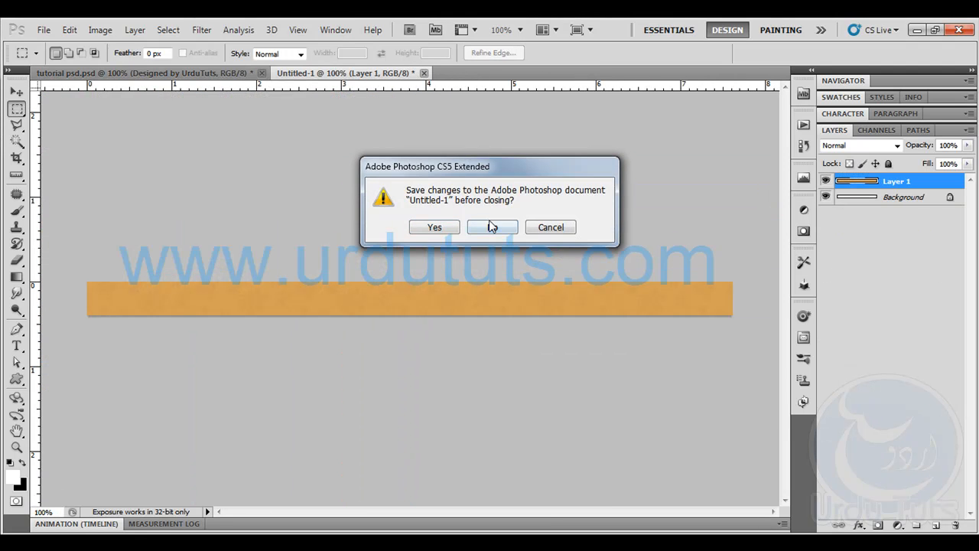
{"action": "left_click", "coordinate": [493, 225]}
- Hide the guides and selection outline in tutorial psd.psd to examine the page layout
{"action": "key", "text": "ctrl+0"}
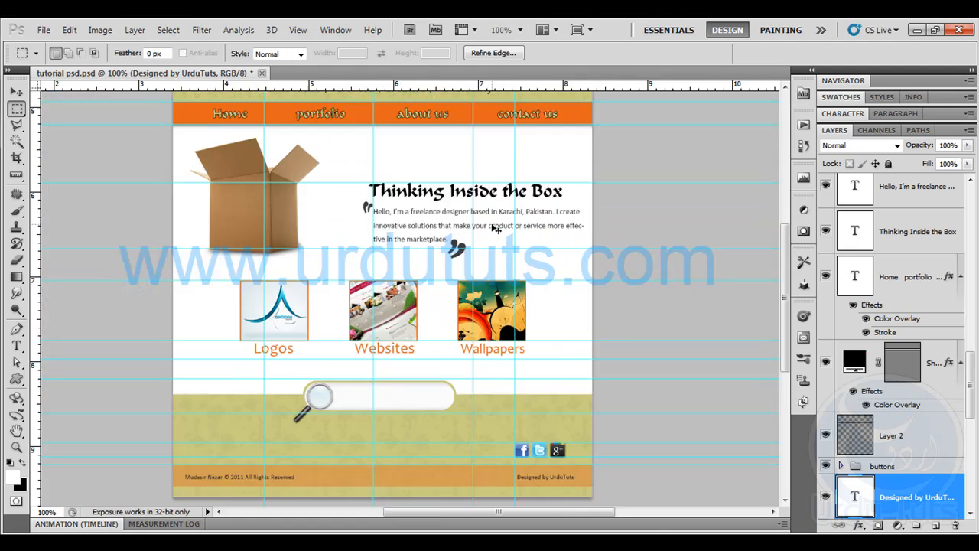
{"action": "key", "text": "ctrl+h"}
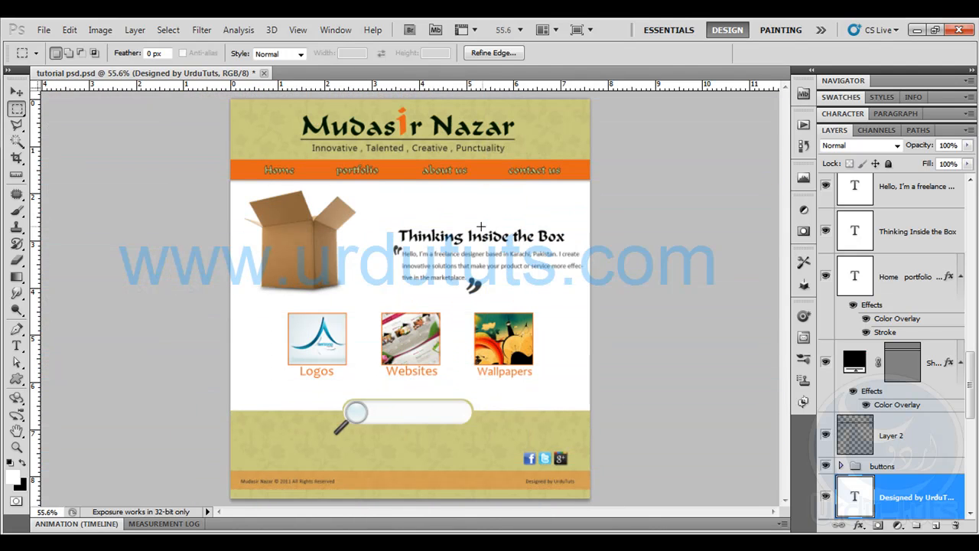
{"action": "key", "text": "ctrl+plus"}
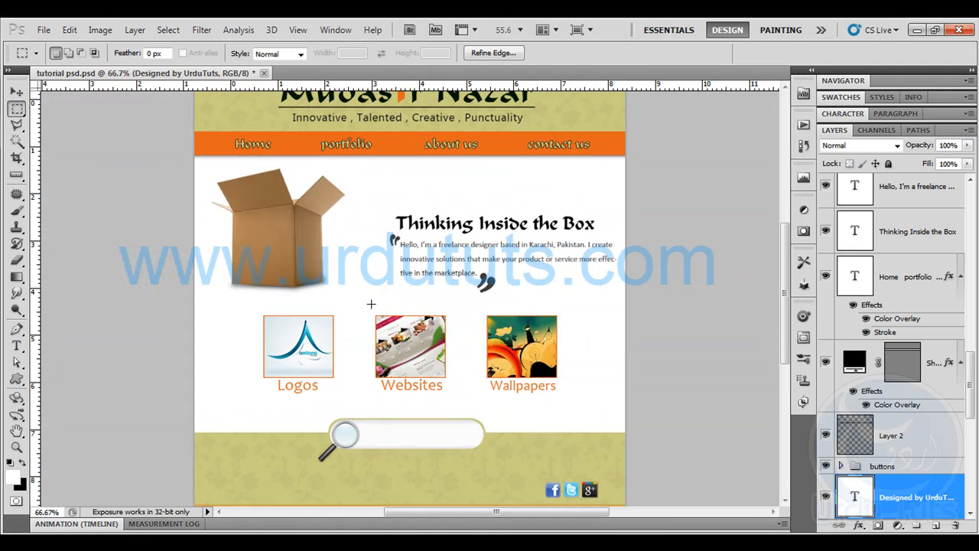
- Show the guides and place a horizontal one just below the navigation bar and a vertical one between the cardboard box and the heading
{"action": "key", "text": "ctrl+plus"}
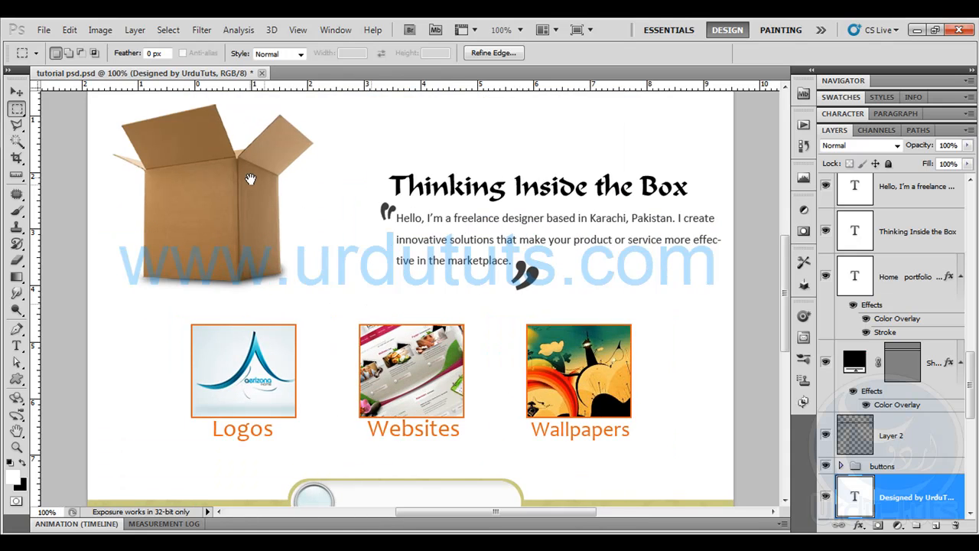
{"action": "left_click_drag", "start_coordinate": [250, 179], "coordinate": [295, 221]}
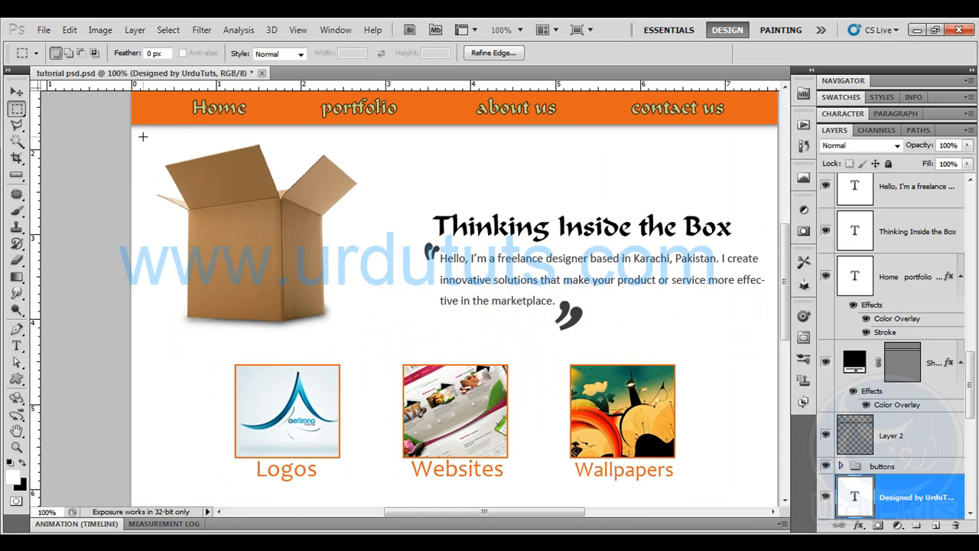
{"action": "left_click_drag", "start_coordinate": [134, 91], "coordinate": [149, 126]}
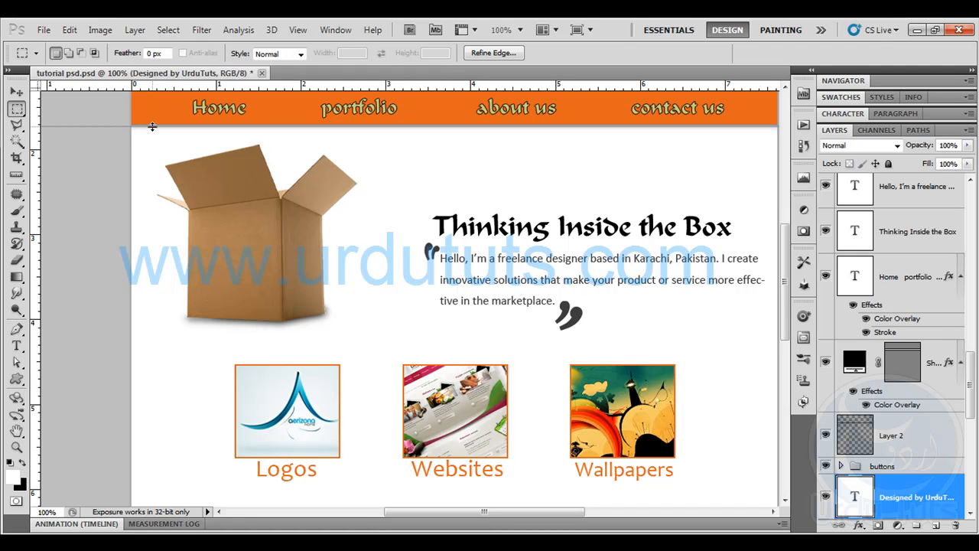
{"action": "key", "text": "ctrl+semicolon"}
{"action": "key", "text": "v"}
{"action": "left_click_drag", "start_coordinate": [263, 215], "coordinate": [322, 86]}
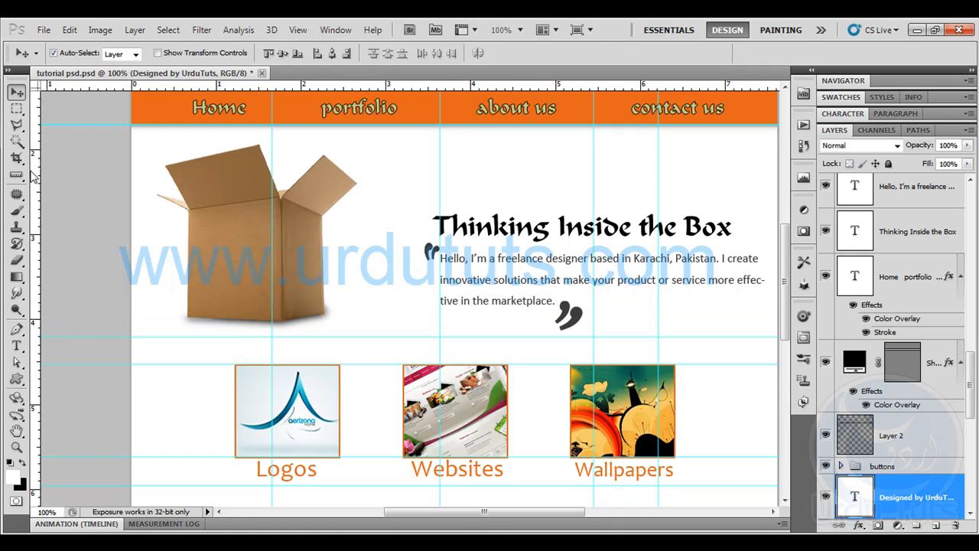
{"action": "left_click_drag", "start_coordinate": [31, 176], "coordinate": [393, 184]}
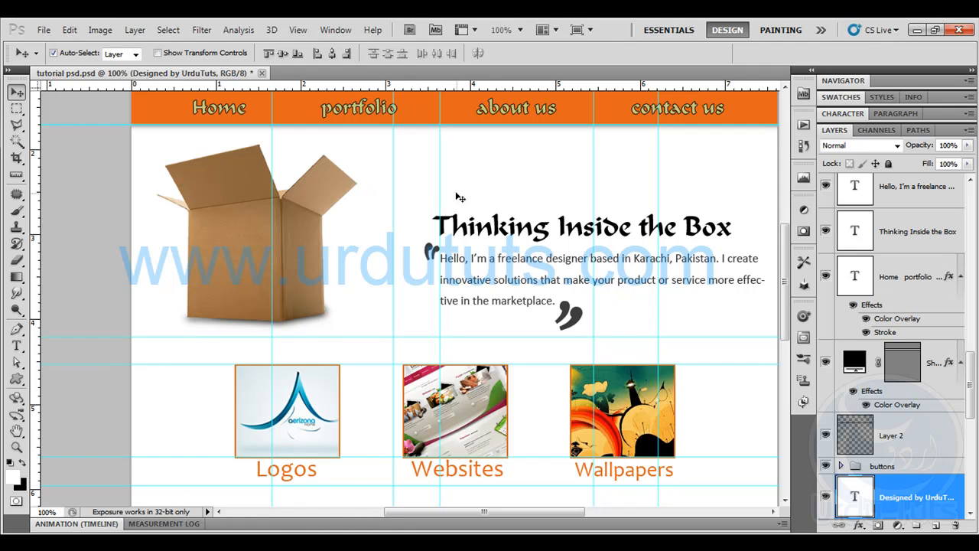
- Select the guide-bounded area around the cardboard box, hide Layer 2, and copy the selection merged
{"action": "key", "text": "m"}
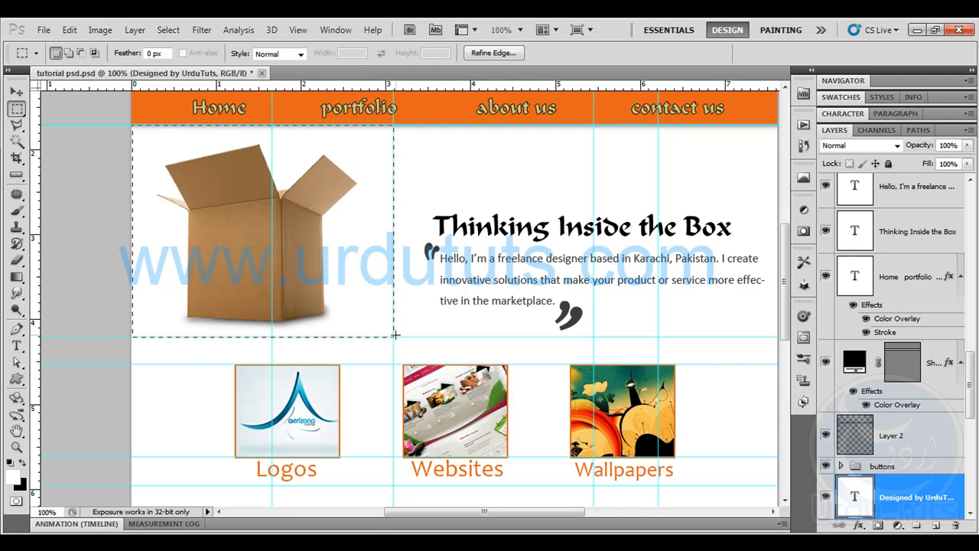
{"action": "scroll", "coordinate": [841, 264], "scroll_direction": "down", "scroll_amount": 4}
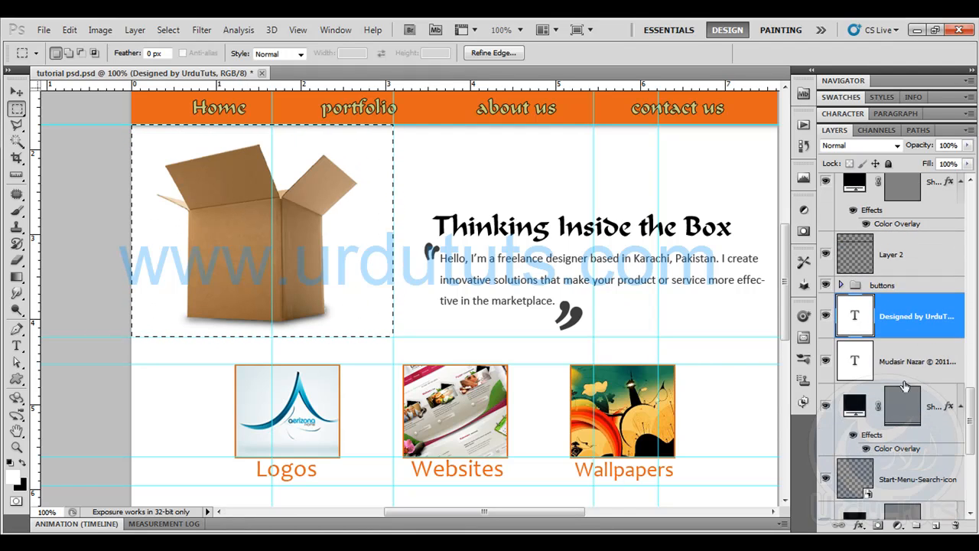
{"action": "left_click", "coordinate": [827, 255]}
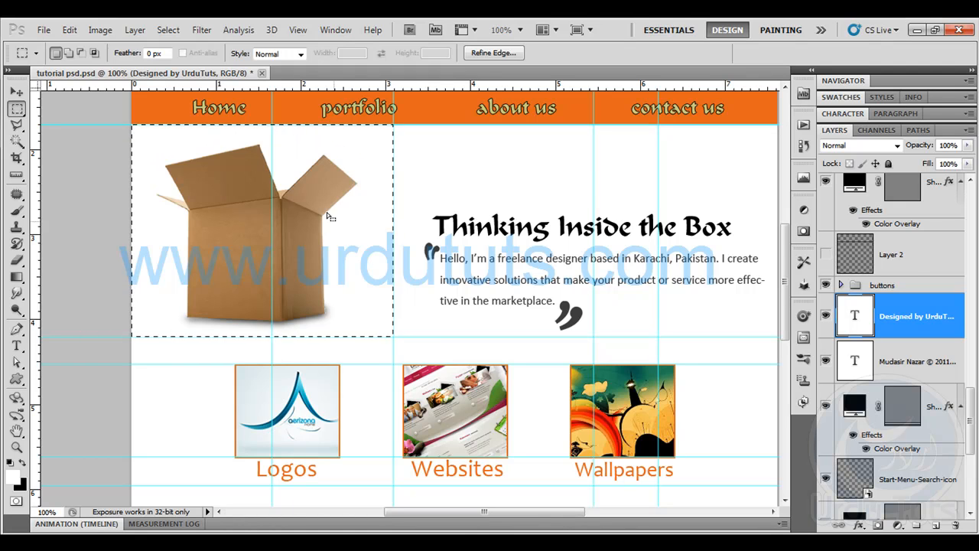
{"action": "left_click", "coordinate": [69, 30]}
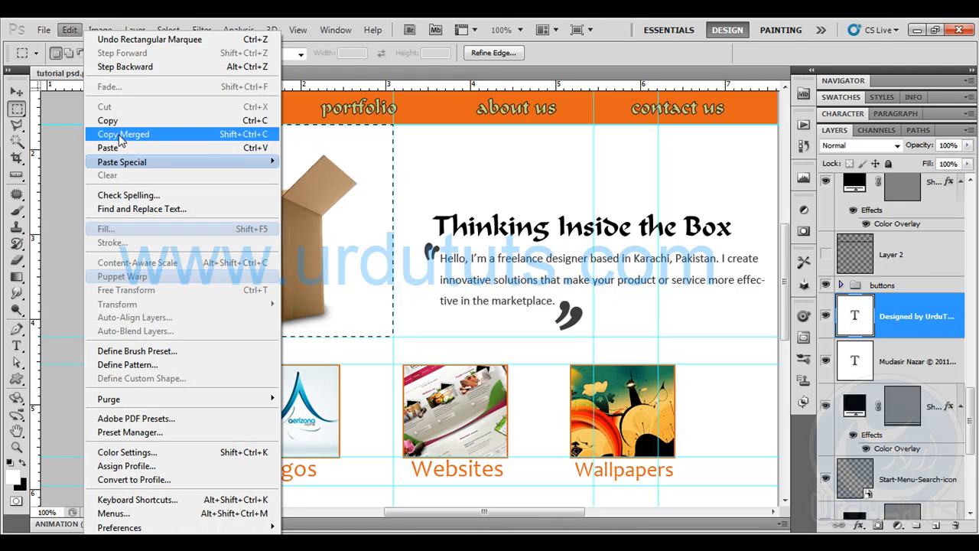
{"action": "left_click", "coordinate": [91, 132]}
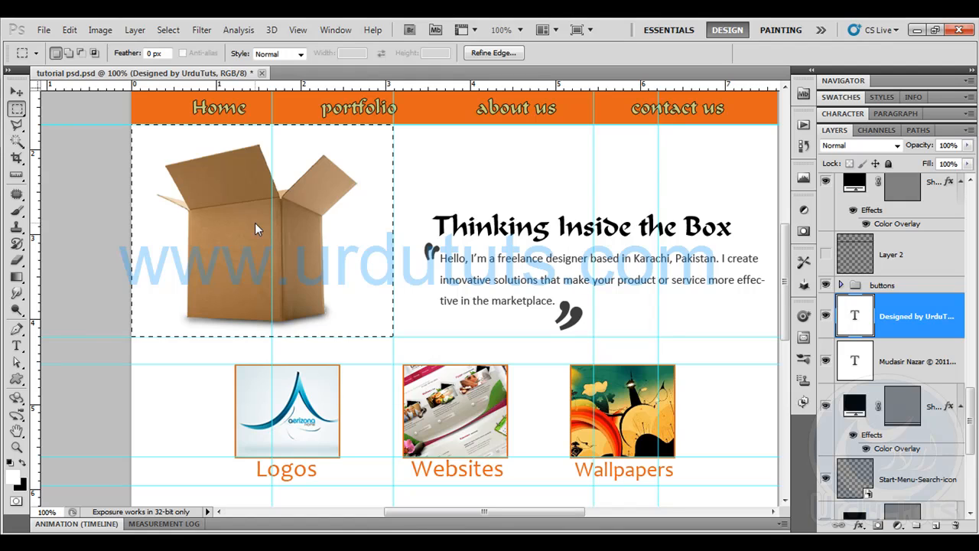
- Create a new document and paste the copied box image into it
{"action": "key", "text": "ctrl+n"}
{"action": "key", "text": "Return"}
{"action": "key", "text": "ctrl+v"}
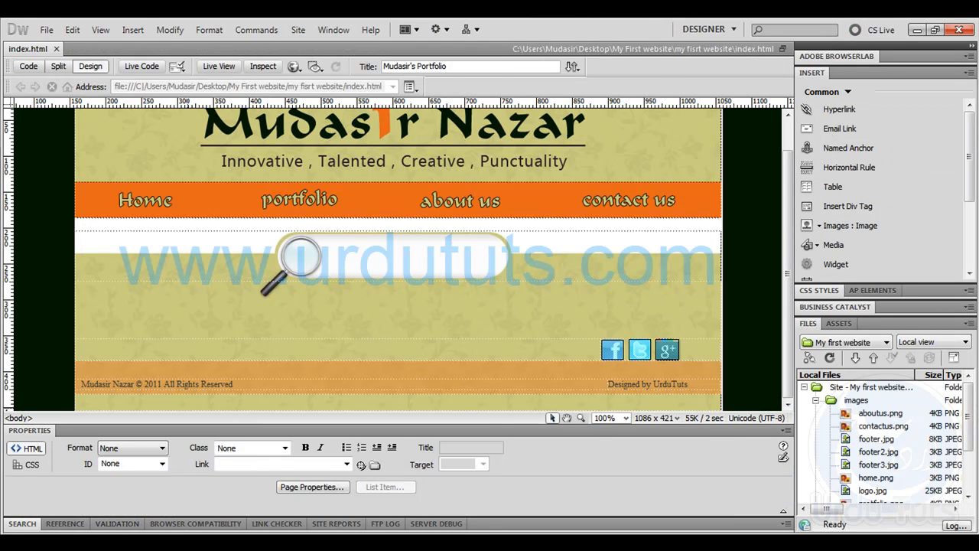
{"action": "key", "text": "F12"}
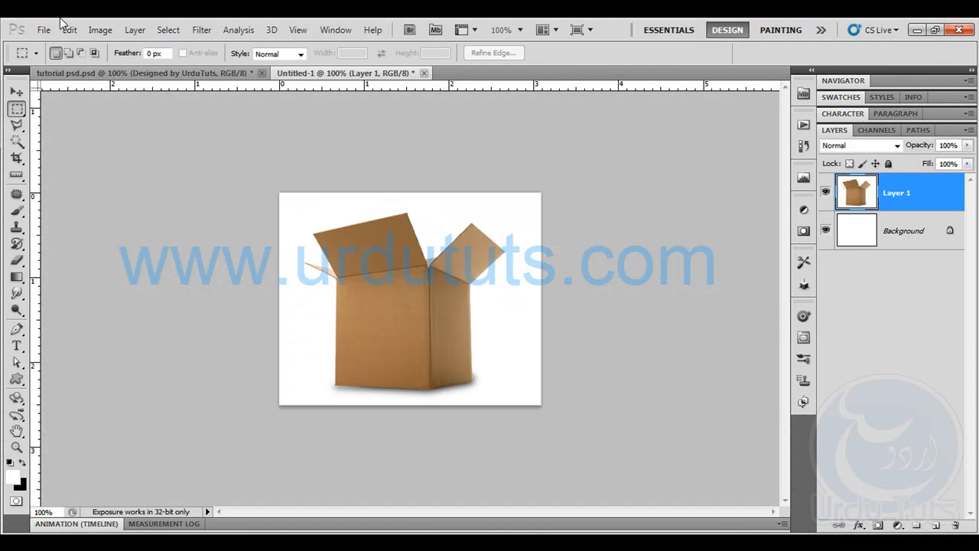
- Export the box image for the web as a JPEG named box in the images folder
{"action": "left_click", "coordinate": [44, 29]}
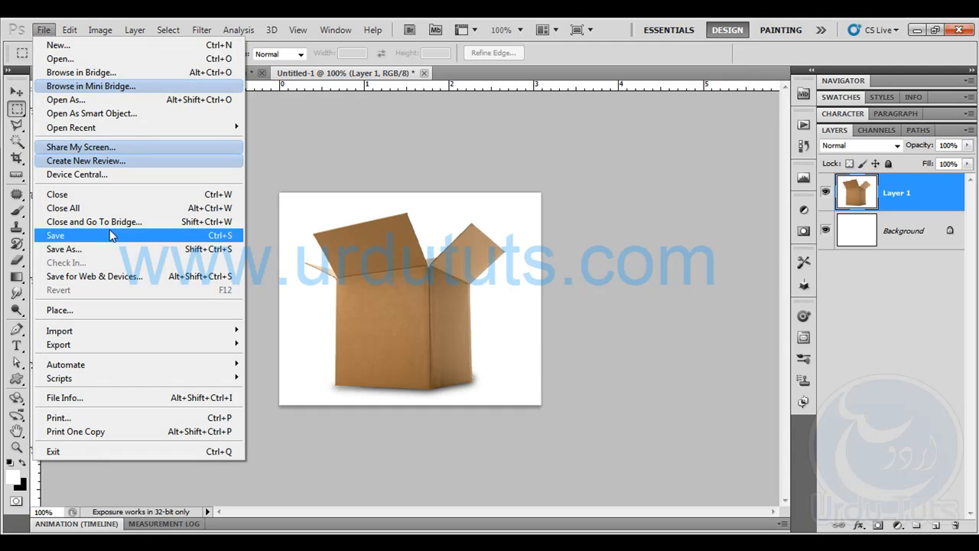
{"action": "left_click", "coordinate": [99, 277]}
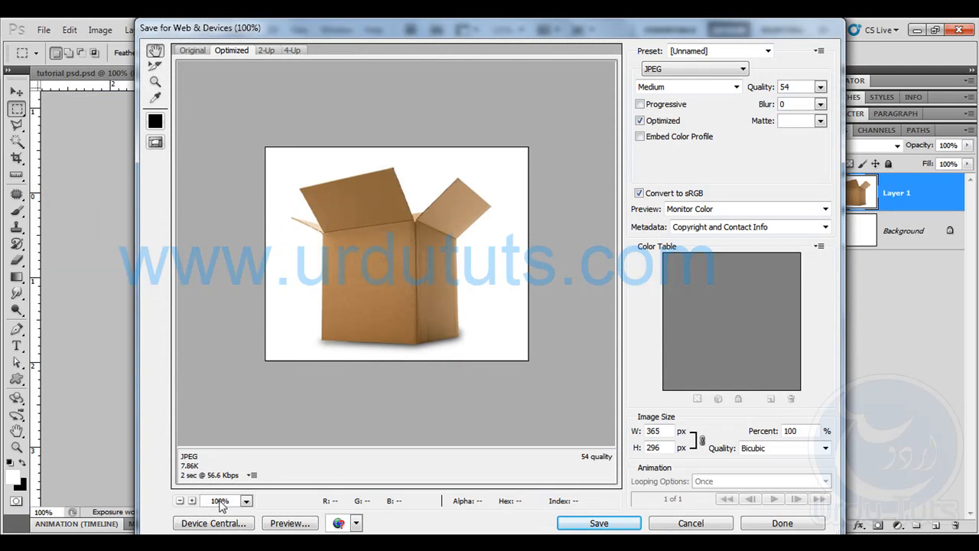
{"action": "left_click", "coordinate": [599, 524]}
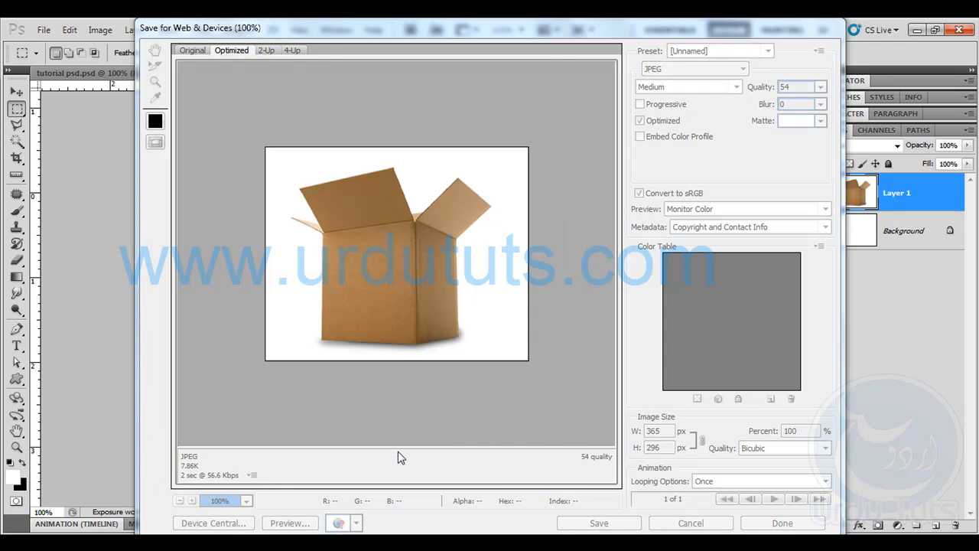
{"action": "type", "text": "box"}
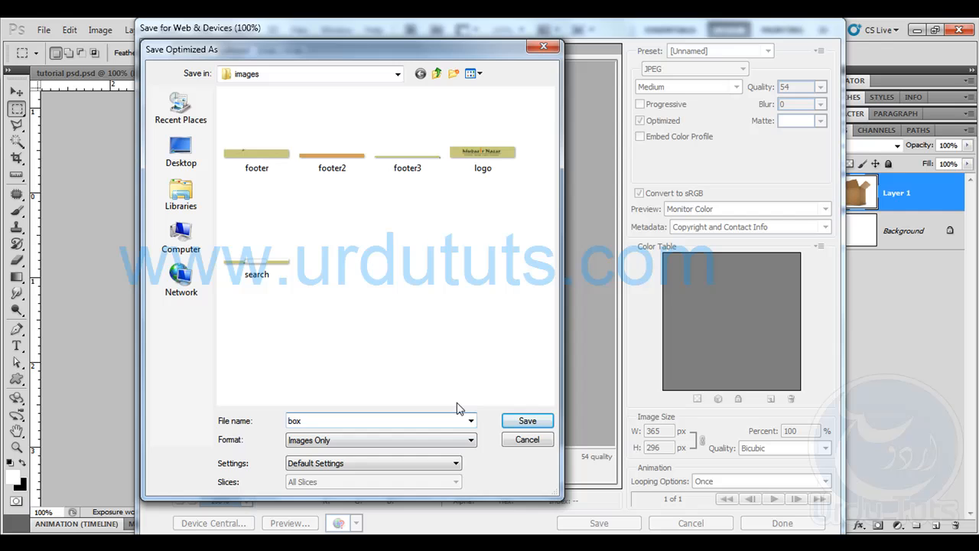
{"action": "left_click", "coordinate": [545, 426]}
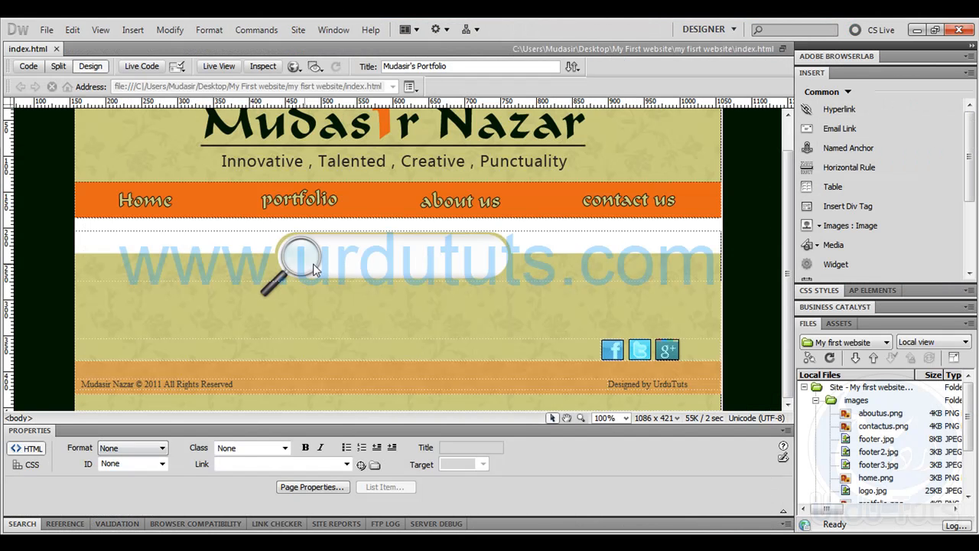
- Switch to Dreamweaver and set the height of the empty white cell below the navigation bar to 400
{"action": "left_click", "coordinate": [194, 223]}
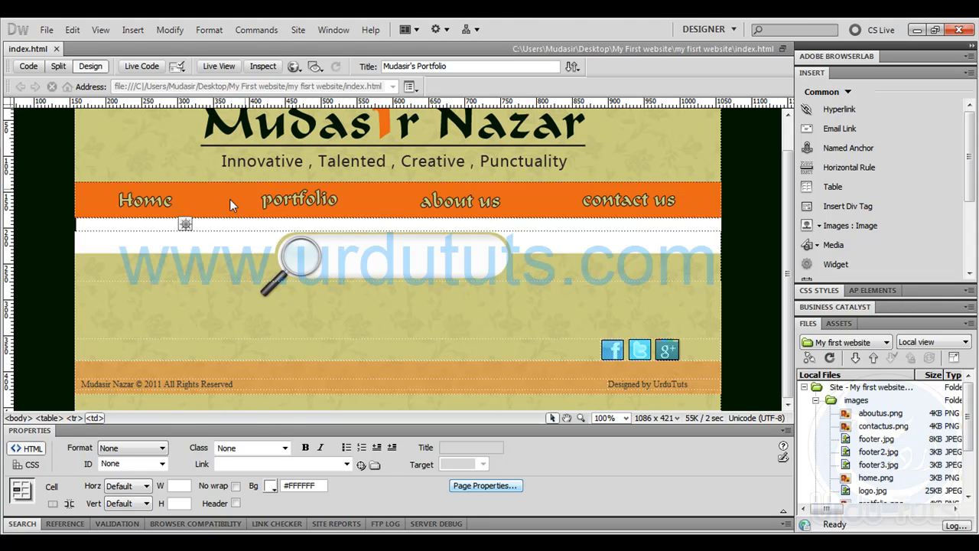
{"action": "left_click", "coordinate": [180, 487]}
{"action": "left_click", "coordinate": [231, 223]}
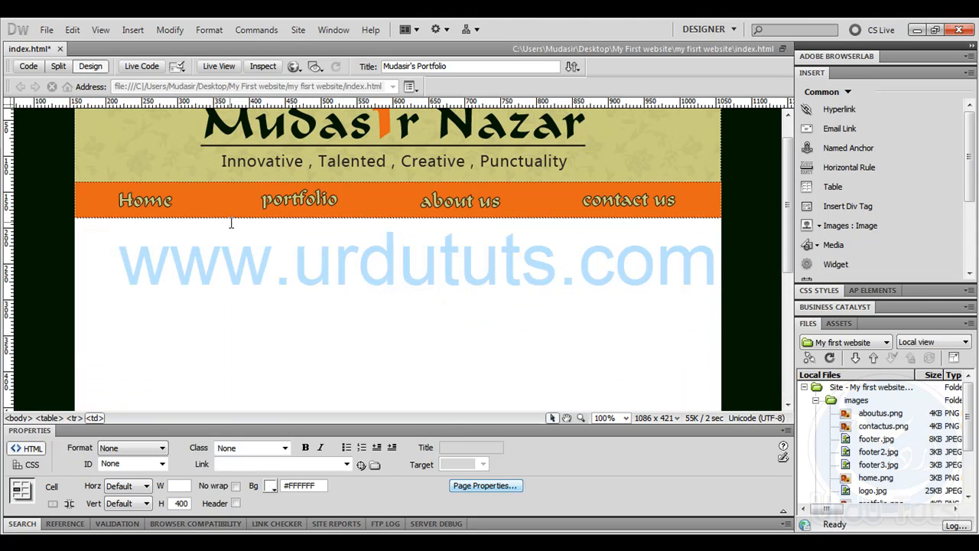
{"action": "scroll", "coordinate": [792, 205], "scroll_direction": "down", "scroll_amount": 3}
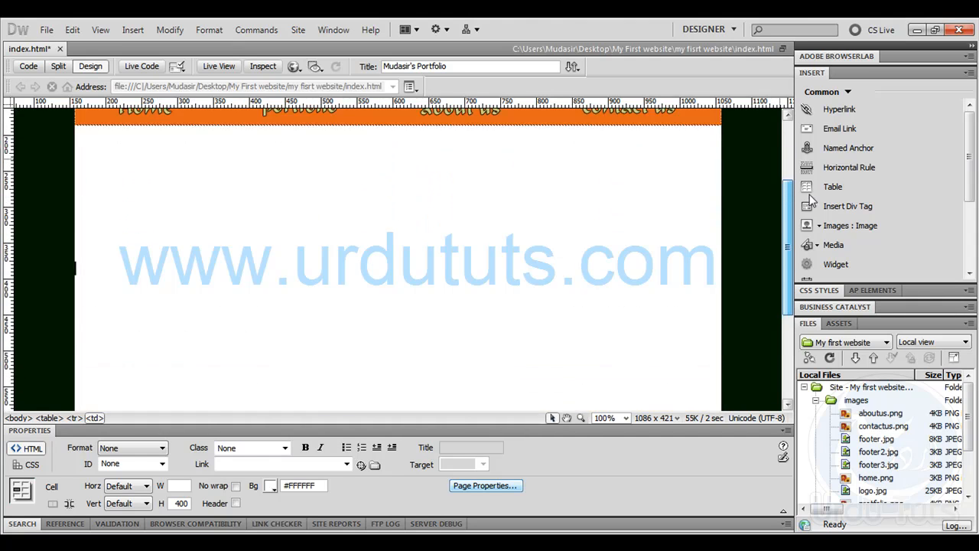
- Set the vertical alignment of the white content cell to Top
{"action": "left_click", "coordinate": [126, 502]}
{"action": "left_click", "coordinate": [119, 532]}
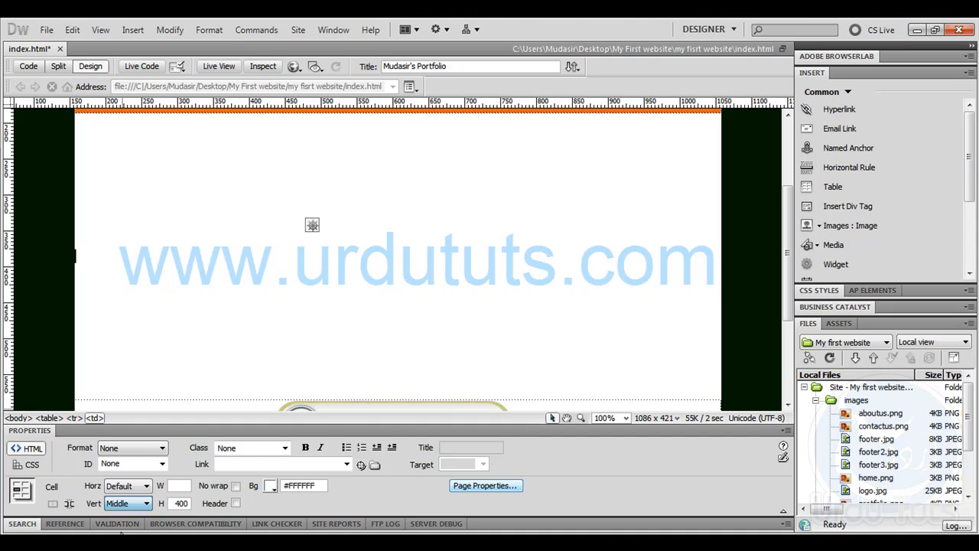
{"action": "left_click", "coordinate": [136, 504]}
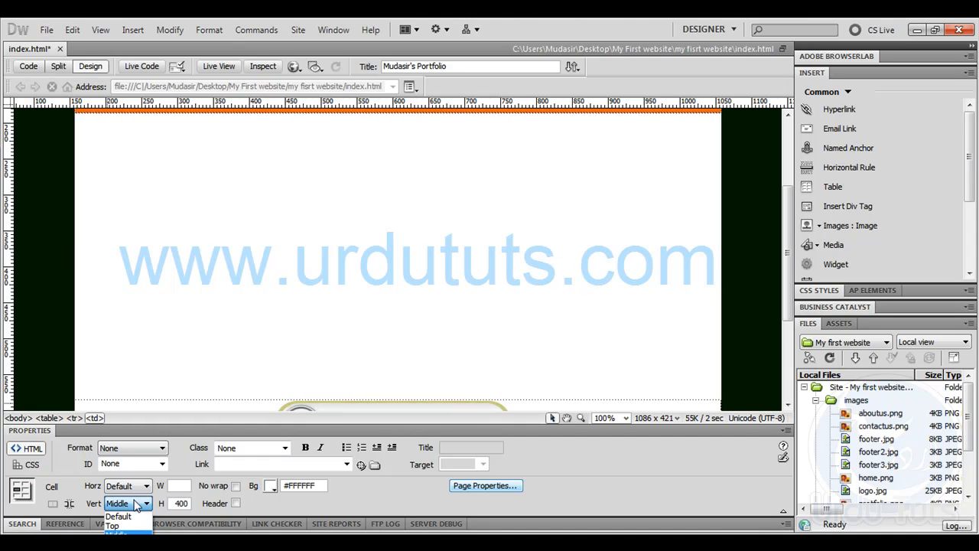
{"action": "left_click", "coordinate": [116, 525]}
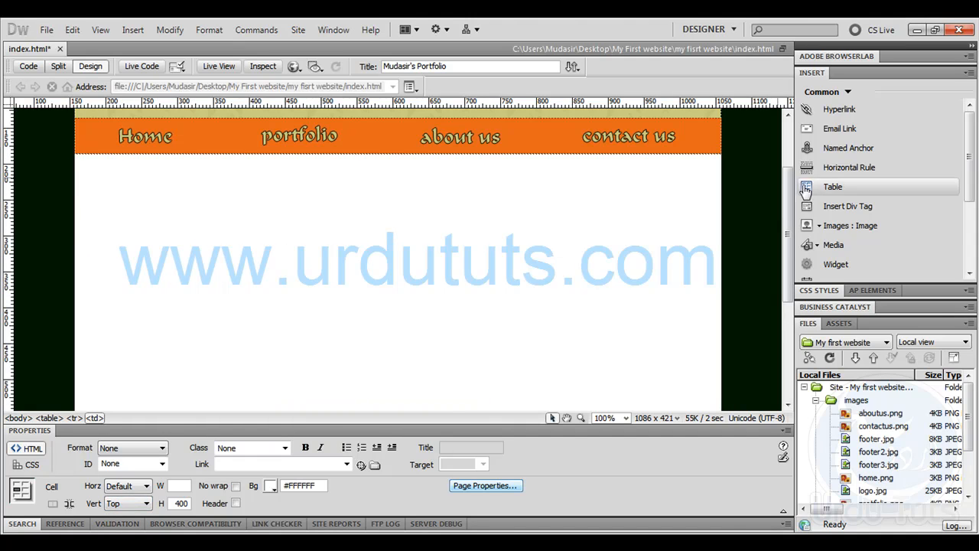
- Insert a one-row, two-column table 900 pixels wide with a top header in the white cell, and stretch it to about 240 pixels high
{"action": "left_click", "coordinate": [832, 186]}
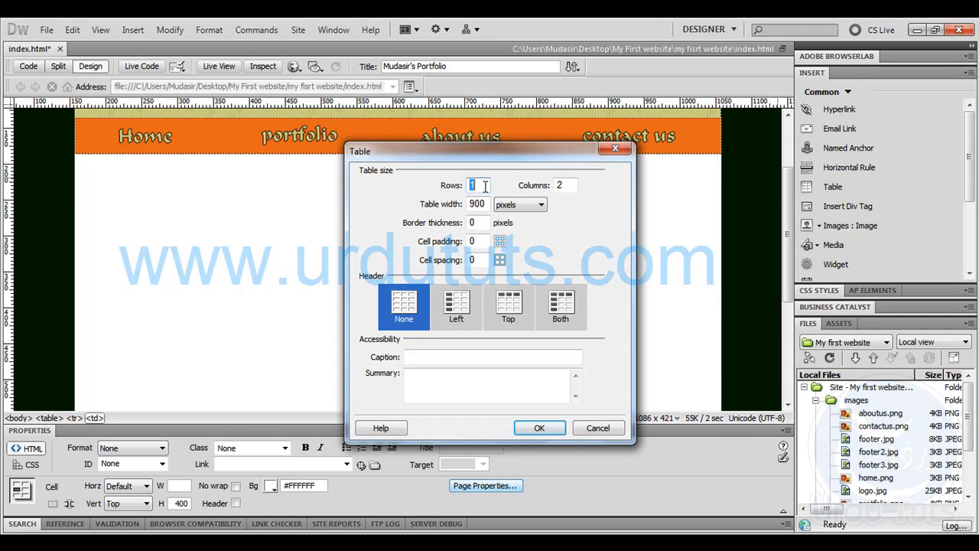
{"action": "key", "text": "Tab"}
{"action": "left_click", "coordinate": [508, 305]}
{"action": "left_click", "coordinate": [539, 428]}
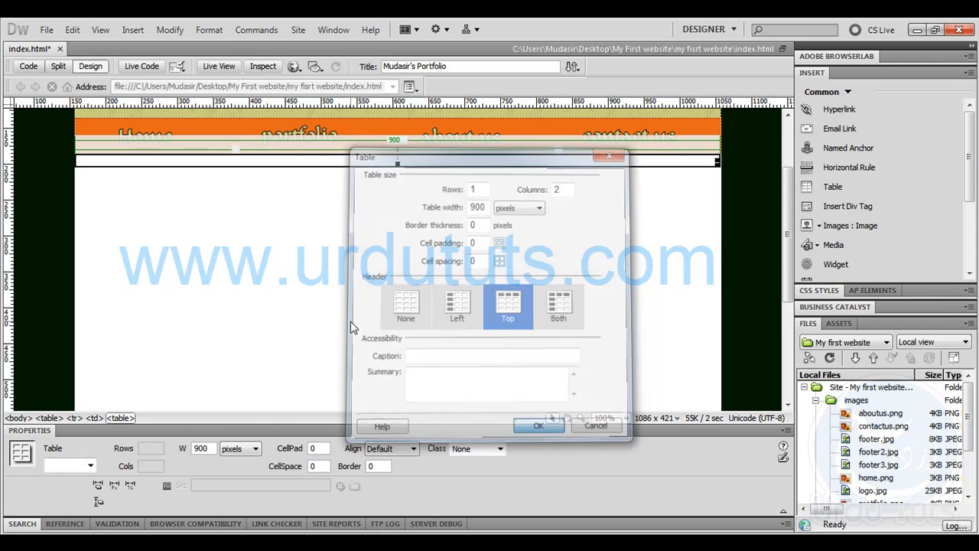
{"action": "left_click", "coordinate": [399, 163]}
{"action": "left_click_drag", "start_coordinate": [396, 162], "coordinate": [426, 326]}
- Insert the box image from the images folder into the new table's first cell, leaving the alternate text empty
{"action": "left_click", "coordinate": [299, 236]}
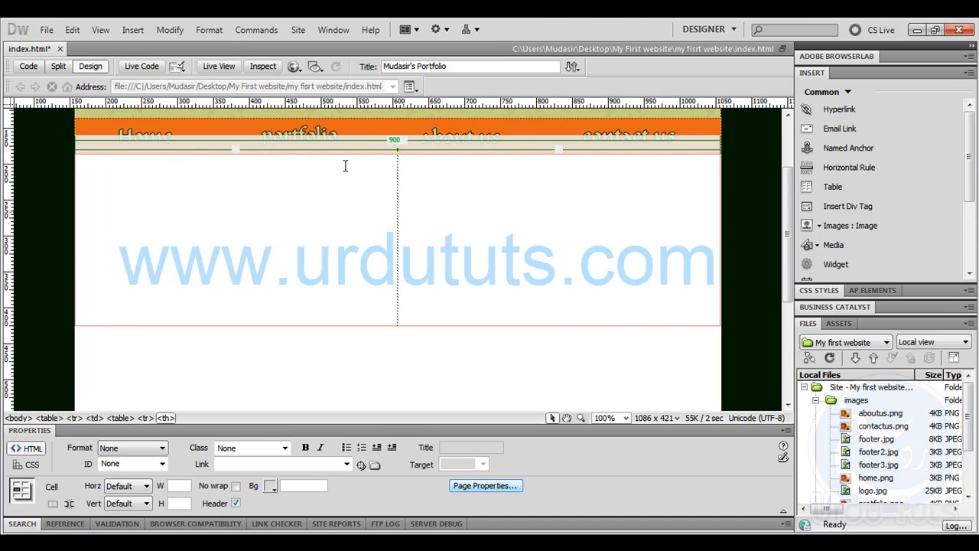
{"action": "left_click", "coordinate": [807, 226]}
{"action": "left_click", "coordinate": [386, 230]}
{"action": "left_click", "coordinate": [525, 332]}
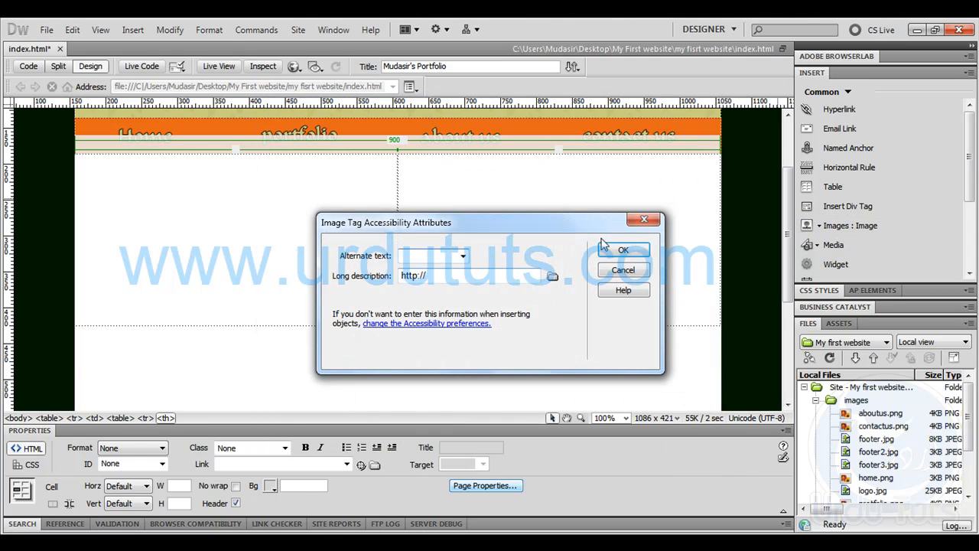
{"action": "left_click", "coordinate": [621, 249]}
- Narrow the box image's column to about 121 pixels and place the cursor in the empty second cell
{"action": "left_click", "coordinate": [405, 235]}
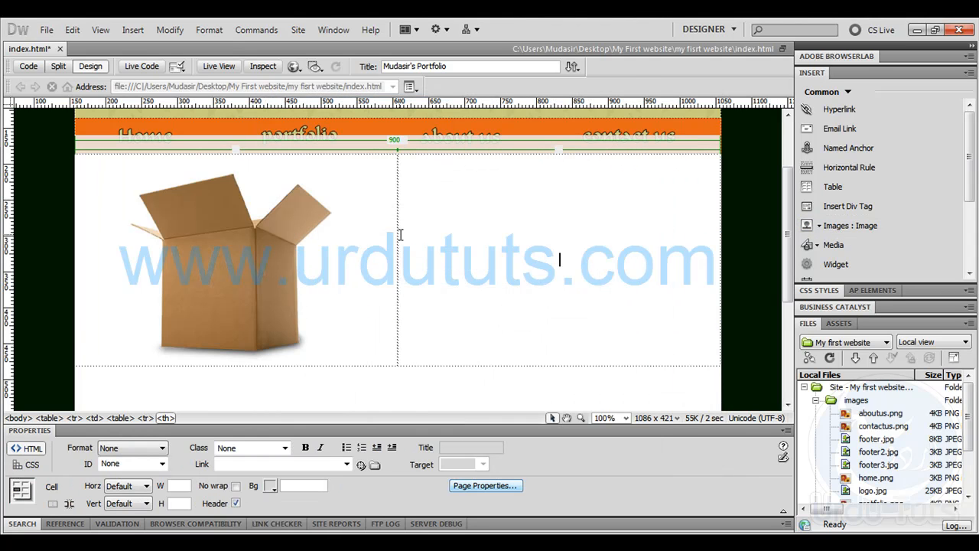
{"action": "left_click_drag", "start_coordinate": [398, 234], "coordinate": [161, 235]}
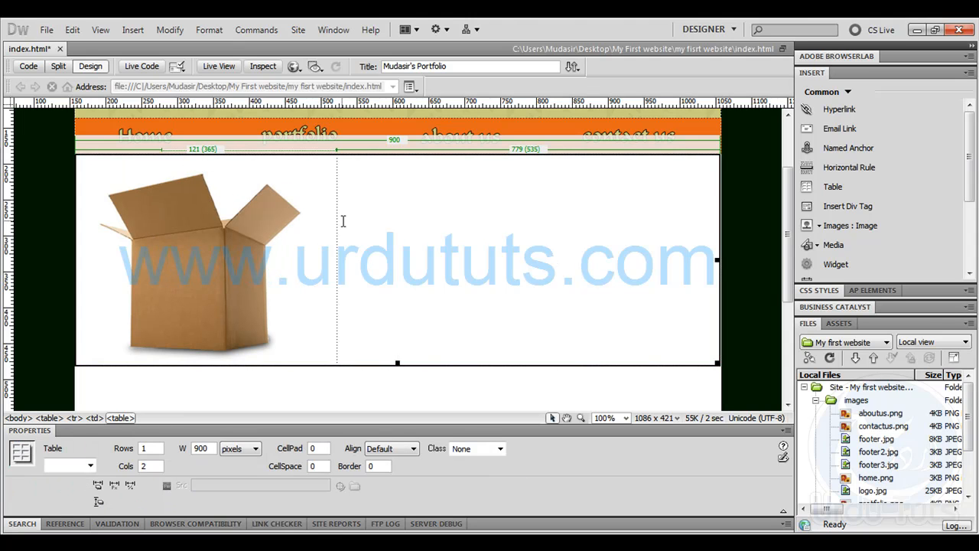
{"action": "left_click", "coordinate": [531, 258]}
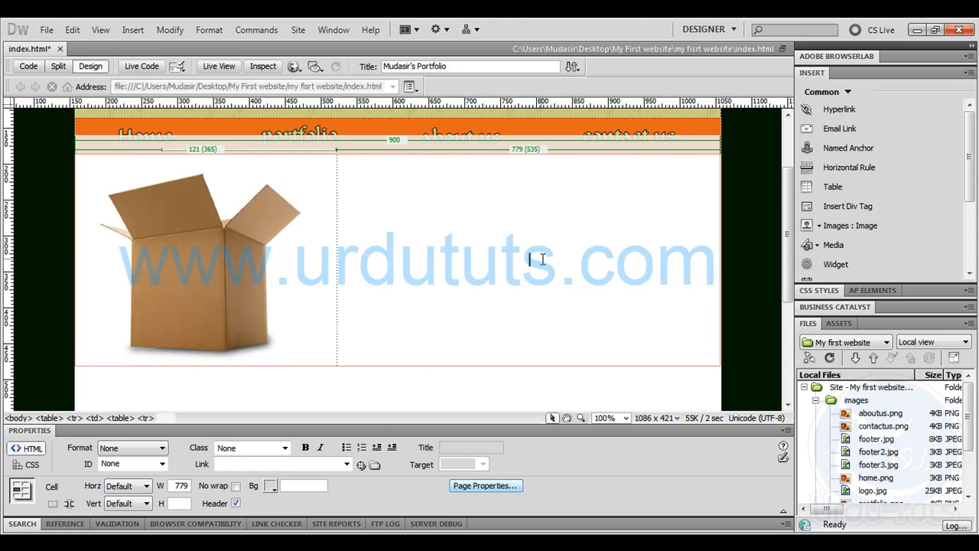
{"action": "left_click", "coordinate": [448, 269]}
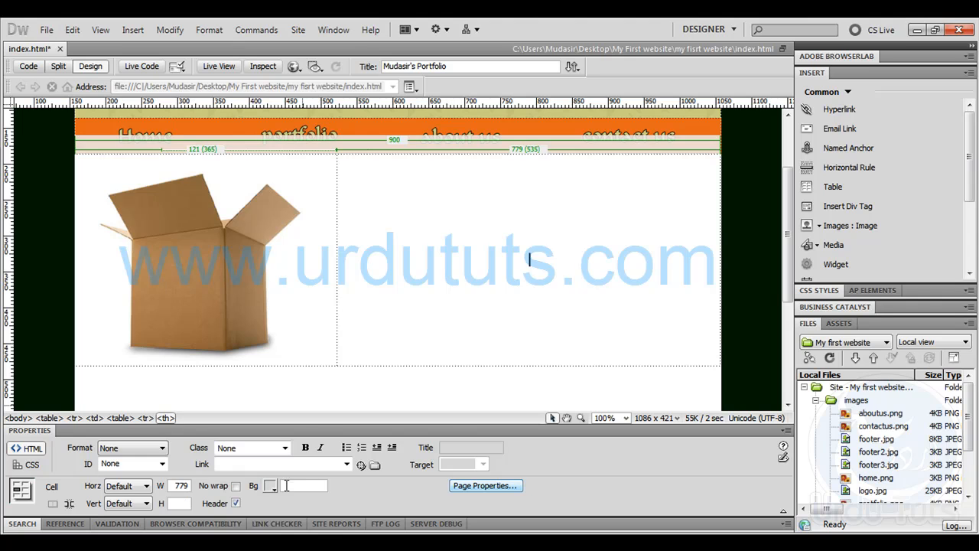
- Switch to Photoshop and close the Untitled-1 box document without saving it
{"action": "left_click", "coordinate": [108, 544]}
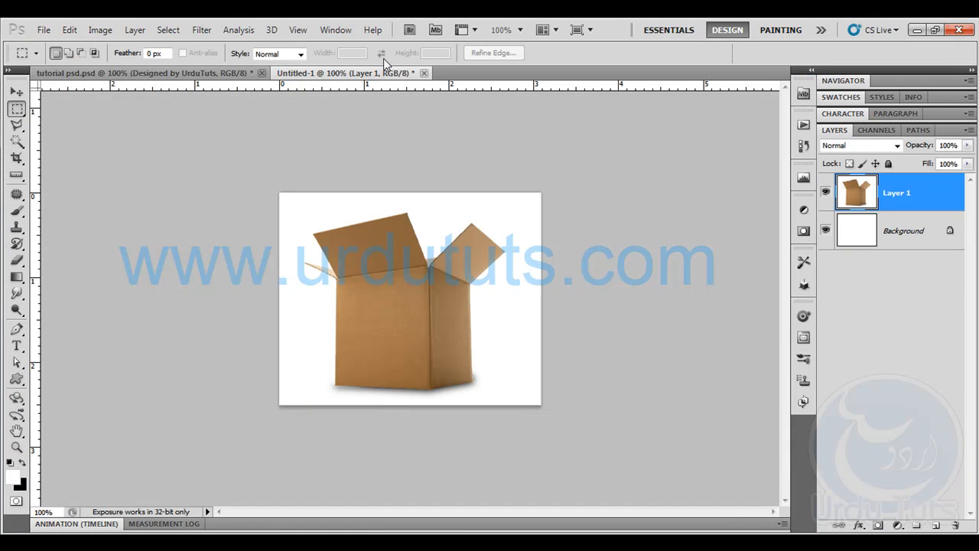
{"action": "left_click", "coordinate": [422, 73]}
{"action": "left_click", "coordinate": [481, 228]}
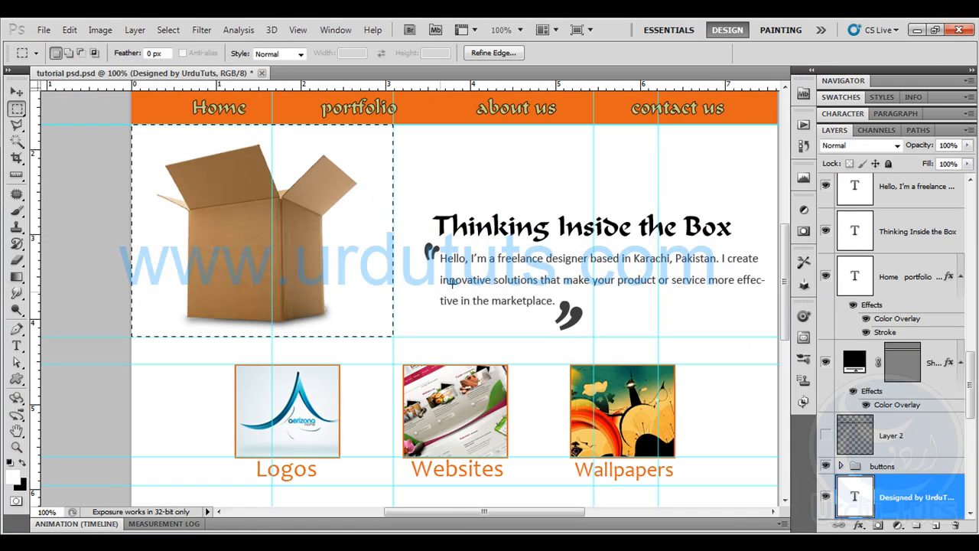
- Select the "Thinking Inside the Box" area beside the box along the guides with the Rectangular Marquee, about 535 by 295 pixels
{"action": "left_click_drag", "start_coordinate": [565, 257], "coordinate": [364, 254]}
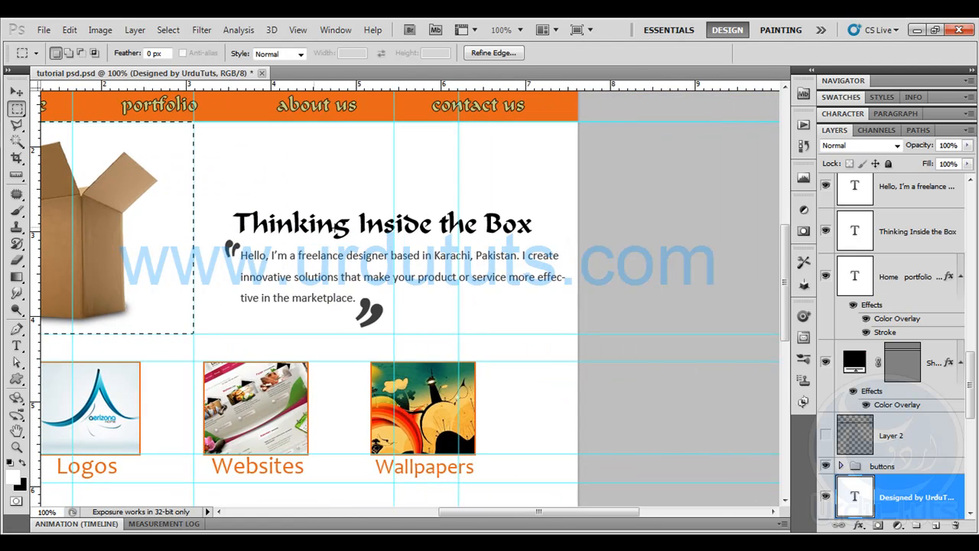
{"action": "key", "text": "ctrl+h"}
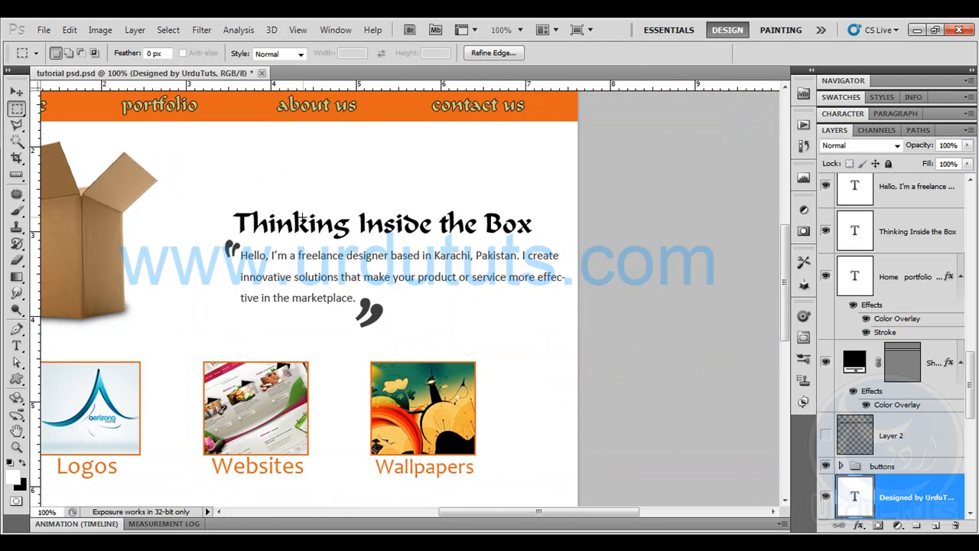
{"action": "key", "text": "ctrl+h"}
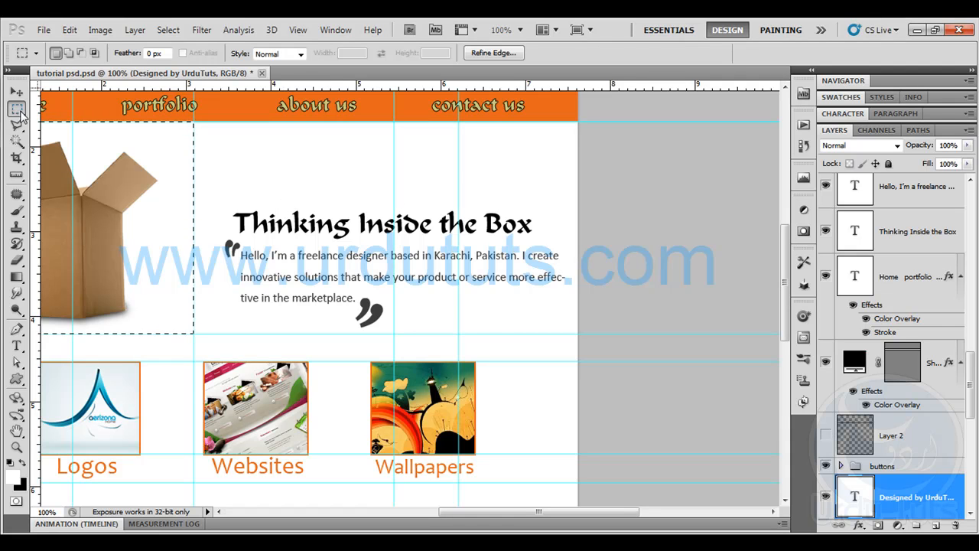
{"action": "left_click_drag", "start_coordinate": [195, 123], "coordinate": [272, 193]}
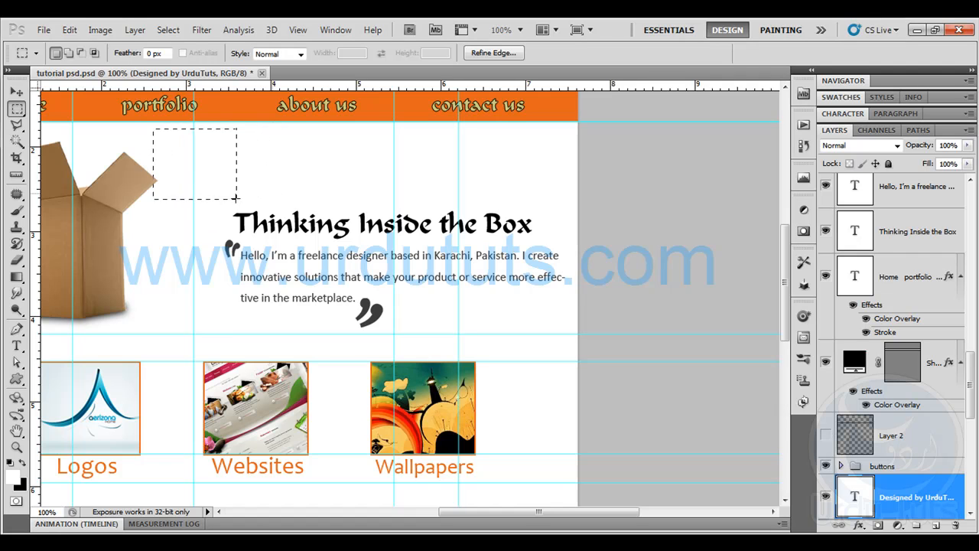
{"action": "left_click_drag", "start_coordinate": [571, 290], "coordinate": [615, 330]}
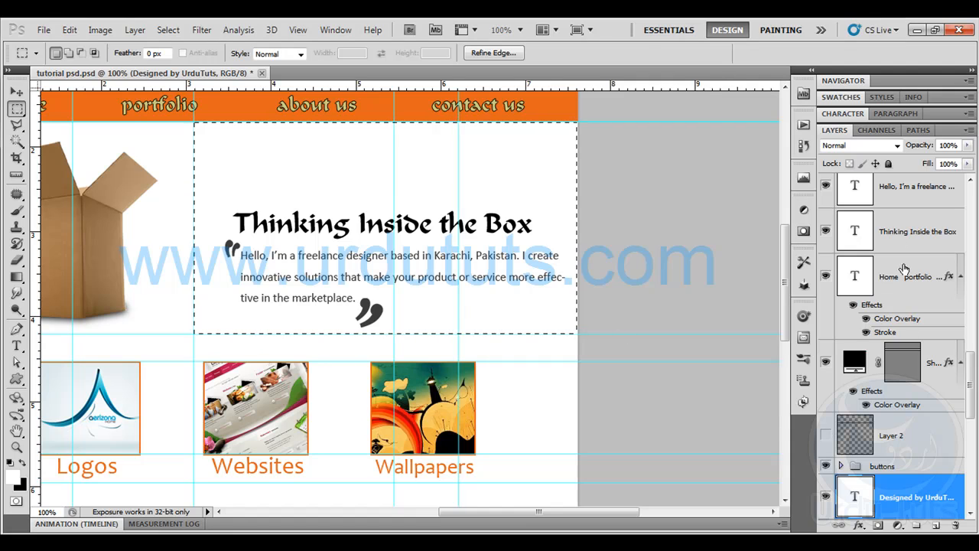
- Hide the "Hello, I'm a freelance ..." text layer, keeping the headline layer visible
{"action": "left_click", "coordinate": [825, 231]}
{"action": "left_click", "coordinate": [826, 231]}
{"action": "left_click", "coordinate": [827, 187]}
{"action": "left_click", "coordinate": [826, 188]}
{"action": "left_click", "coordinate": [826, 188]}
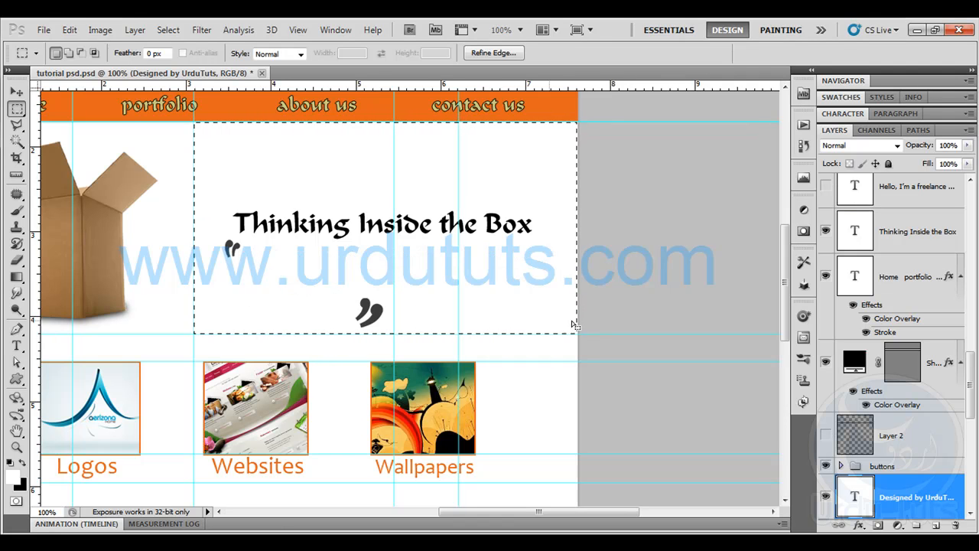
- Copy the selected area merged from all visible layers and paste it into a new document of clipboard size
{"action": "left_click", "coordinate": [70, 30]}
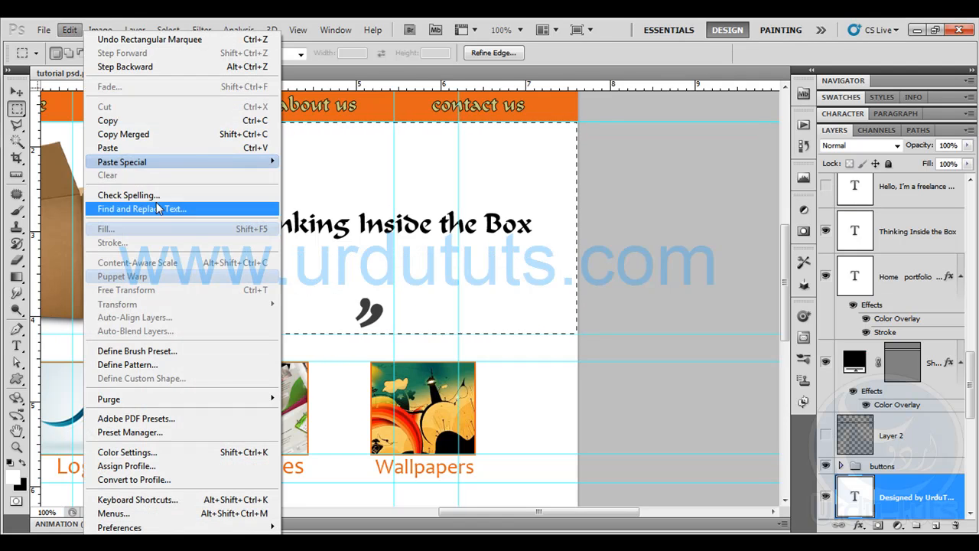
{"action": "left_click", "coordinate": [161, 135]}
{"action": "key", "text": "ctrl+n"}
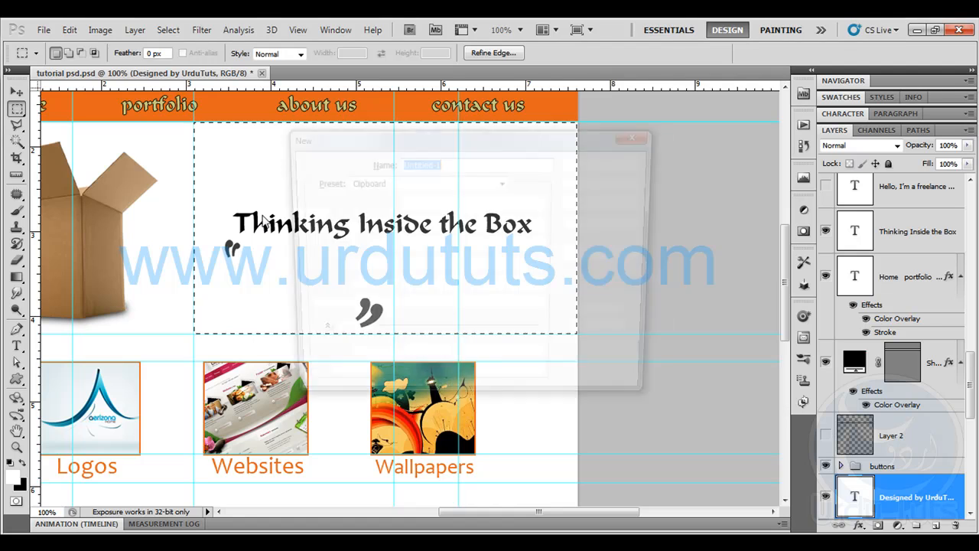
{"action": "key", "text": "Return"}
{"action": "key", "text": "ctrl+v"}
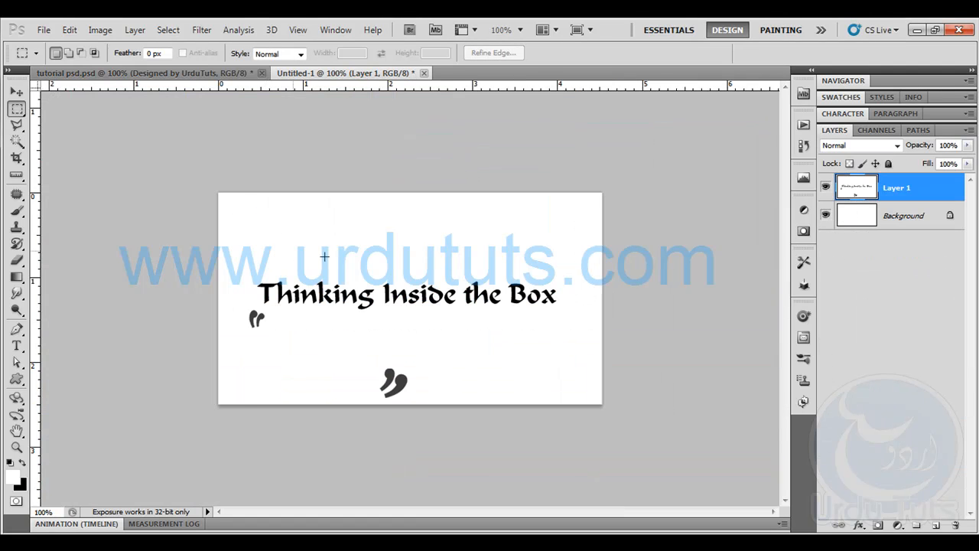
- Save the headline image for web as a JPEG named text in the images folder
{"action": "left_click", "coordinate": [44, 30]}
{"action": "left_click", "coordinate": [108, 275]}
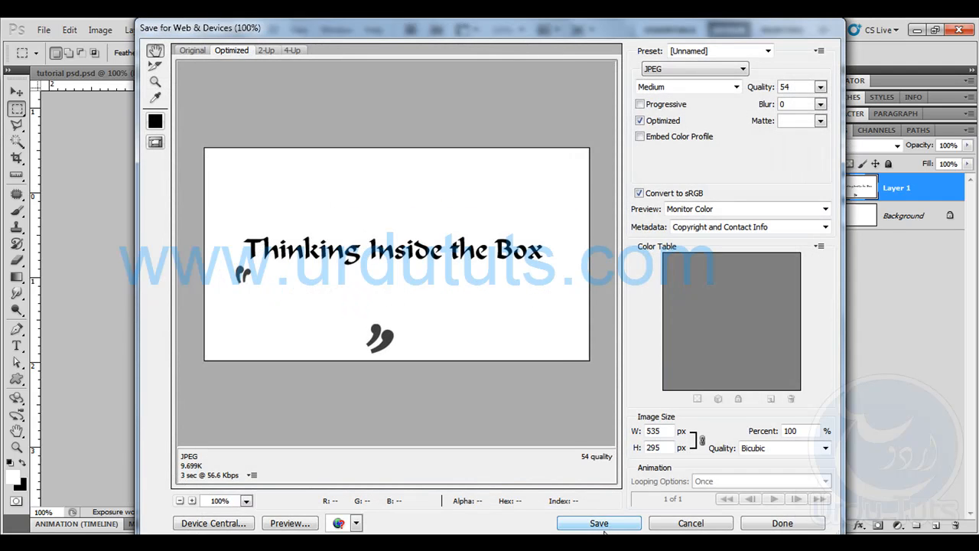
{"action": "left_click", "coordinate": [603, 528]}
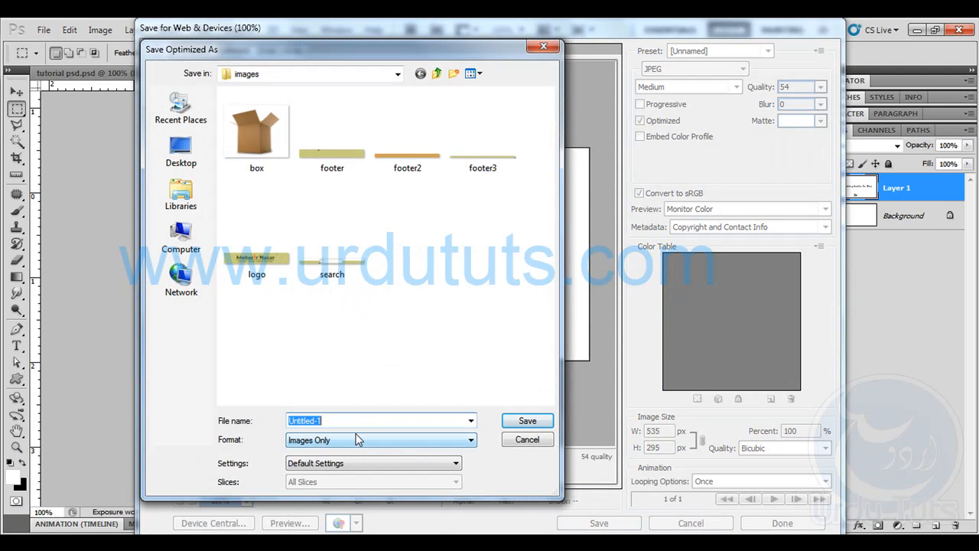
{"action": "type", "text": "text"}
{"action": "key", "text": "Return"}
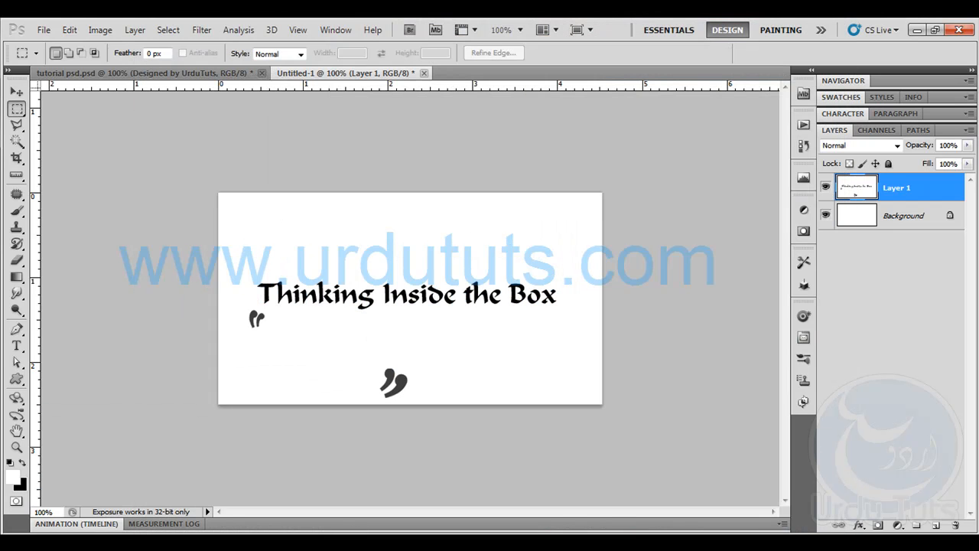
- Switch back to Dreamweaver and insert text.jpg into the table's second cell without alternate text
{"action": "left_click", "coordinate": [195, 530]}
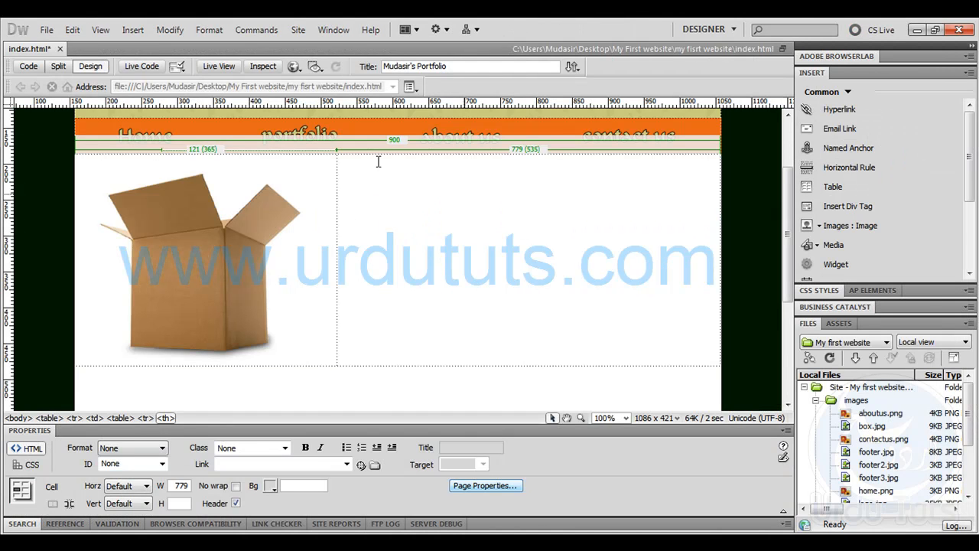
{"action": "left_click", "coordinate": [806, 226]}
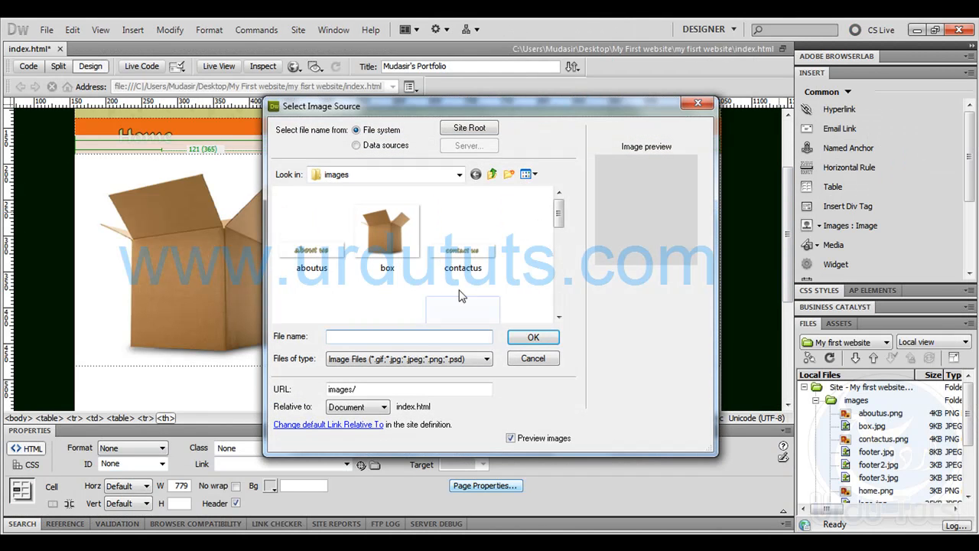
{"action": "type", "text": "text"}
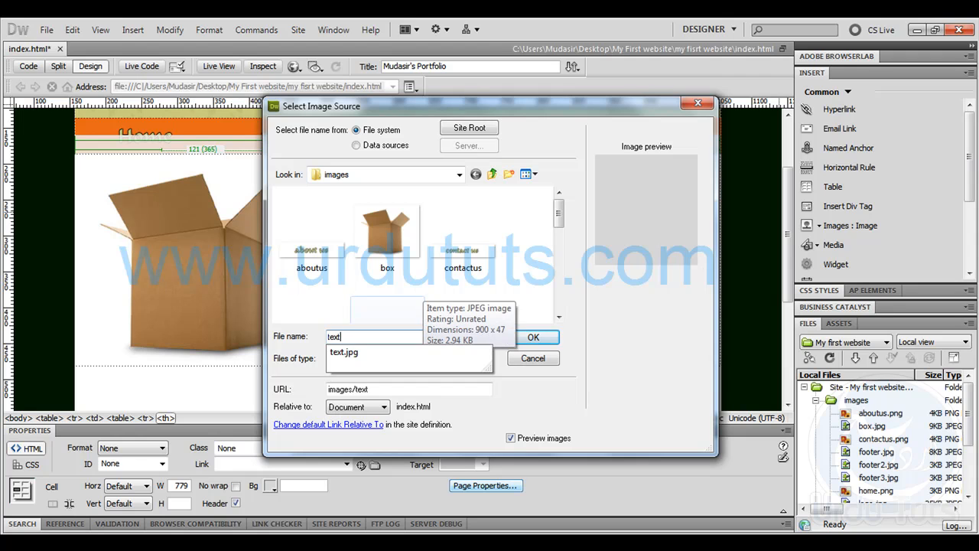
{"action": "key", "text": "Down"}
{"action": "key", "text": "Return"}
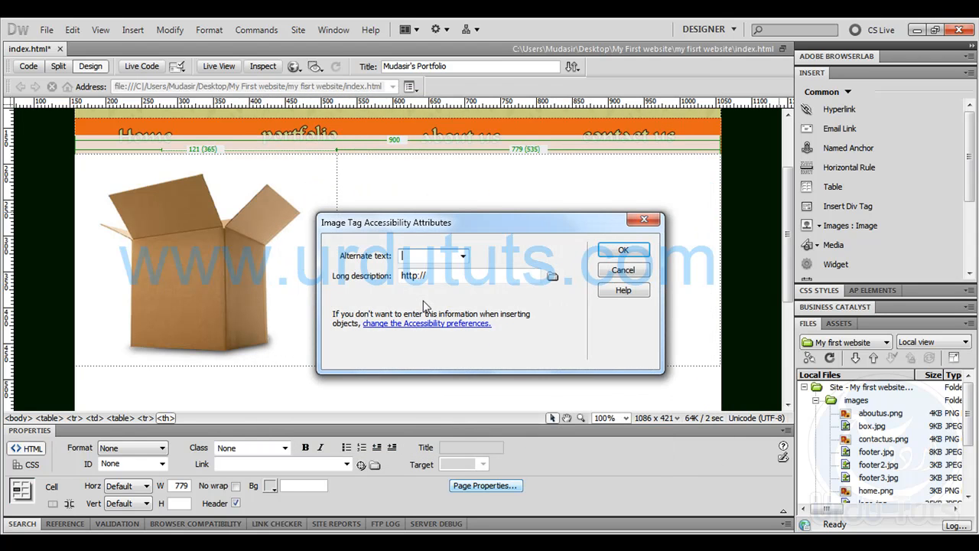
{"action": "left_click", "coordinate": [603, 253]}
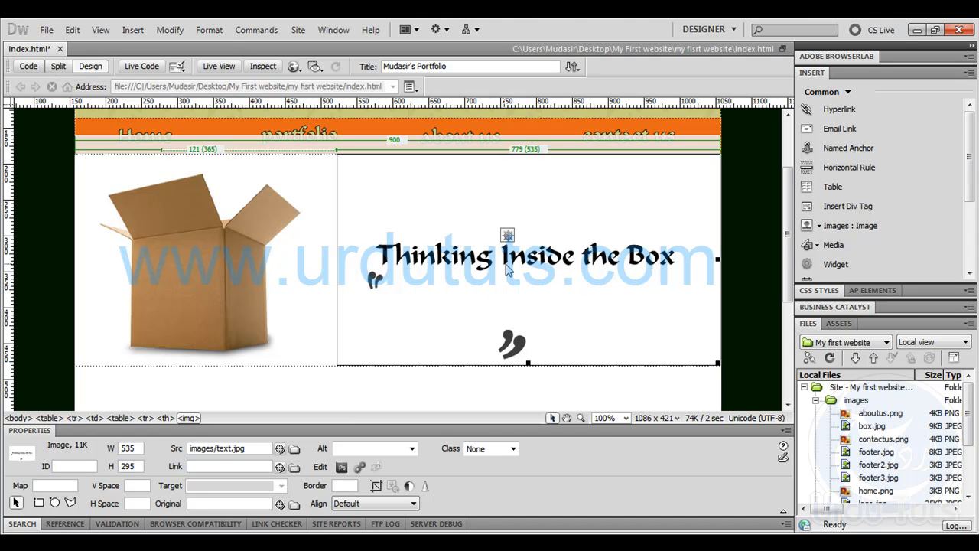
- In the page code, set images/text.jpg as the background of the table's second cell
{"action": "left_click", "coordinate": [29, 66]}
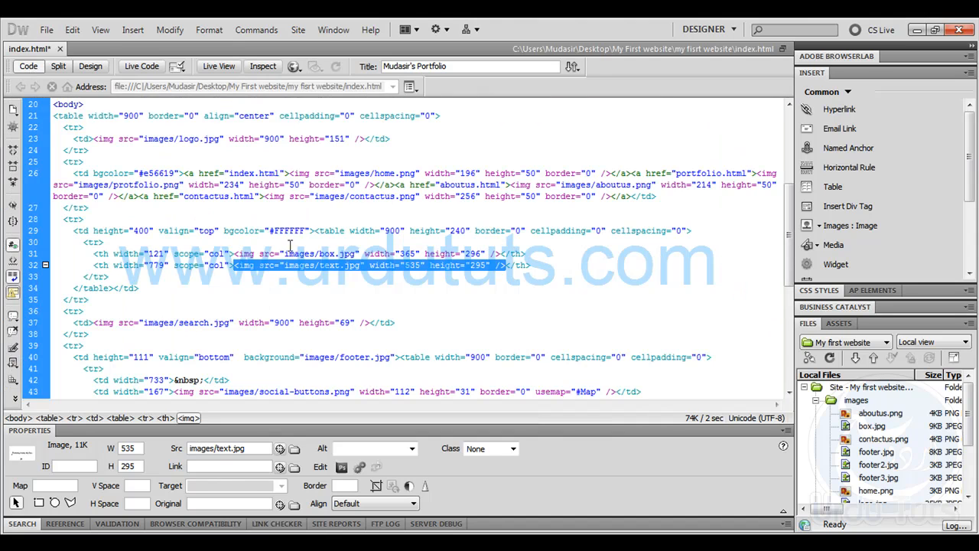
{"action": "left_click", "coordinate": [232, 265]}
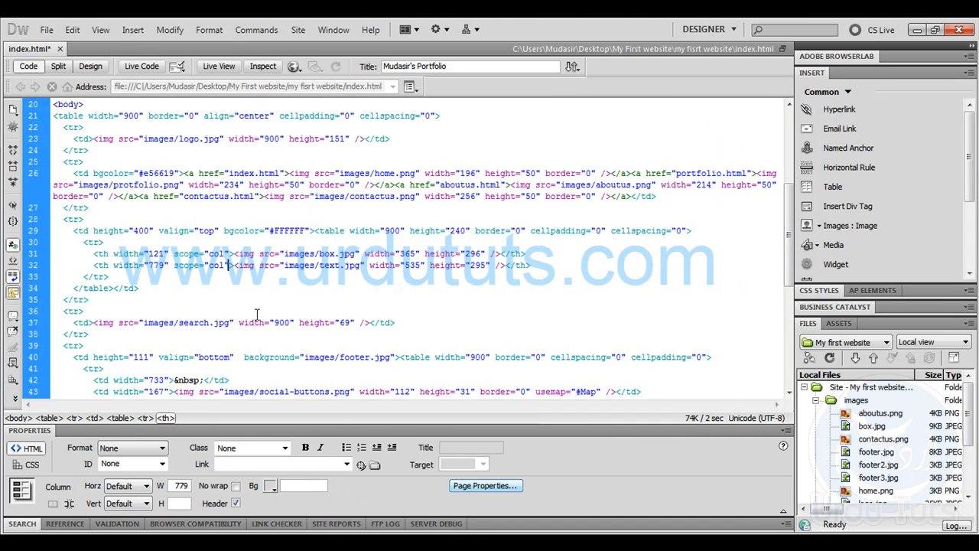
{"action": "key", "text": "Down"}
{"action": "key", "text": "Down"}
{"action": "key", "text": "Down"}
{"action": "key", "text": "Down"}
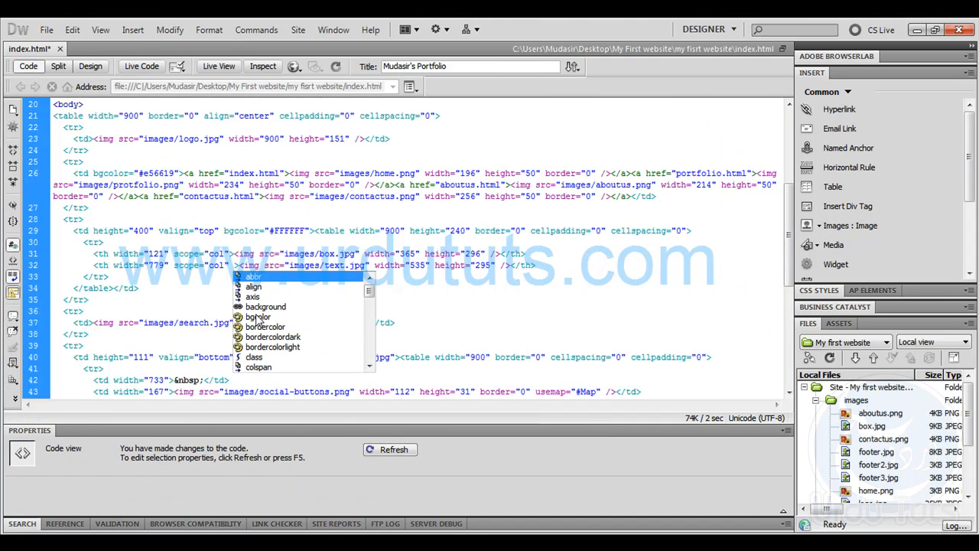
{"action": "key", "text": "Return"}
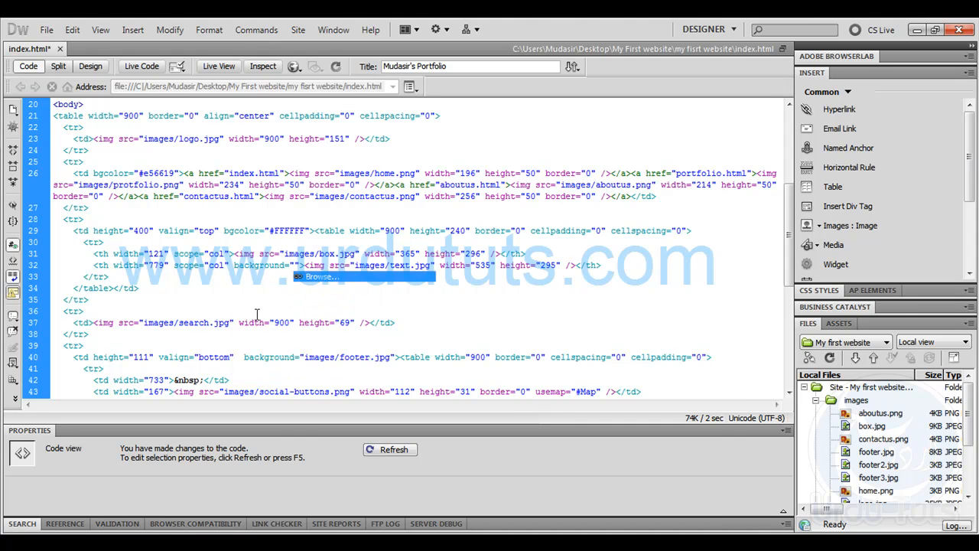
{"action": "key", "text": "Return"}
{"action": "type", "text": "tex"}
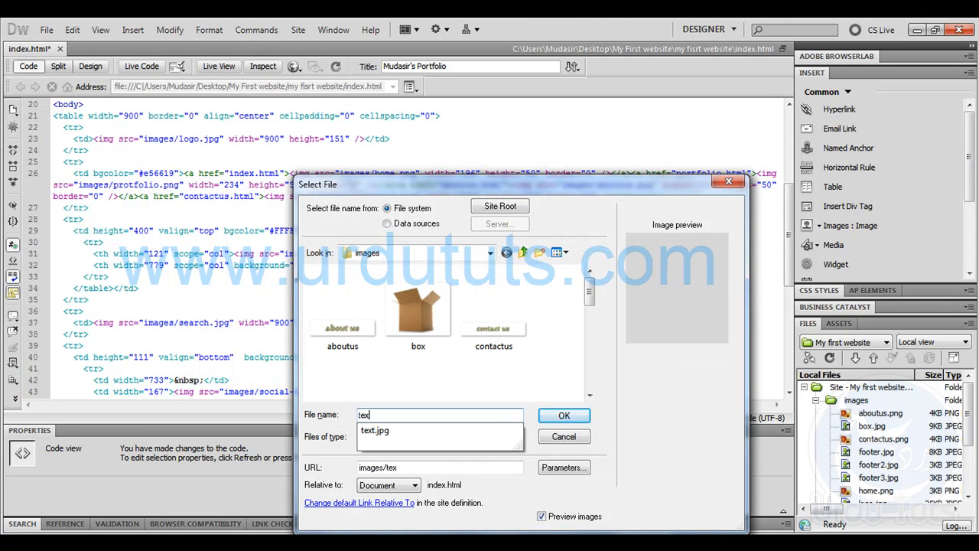
{"action": "key", "text": "Down"}
{"action": "key", "text": "Return"}
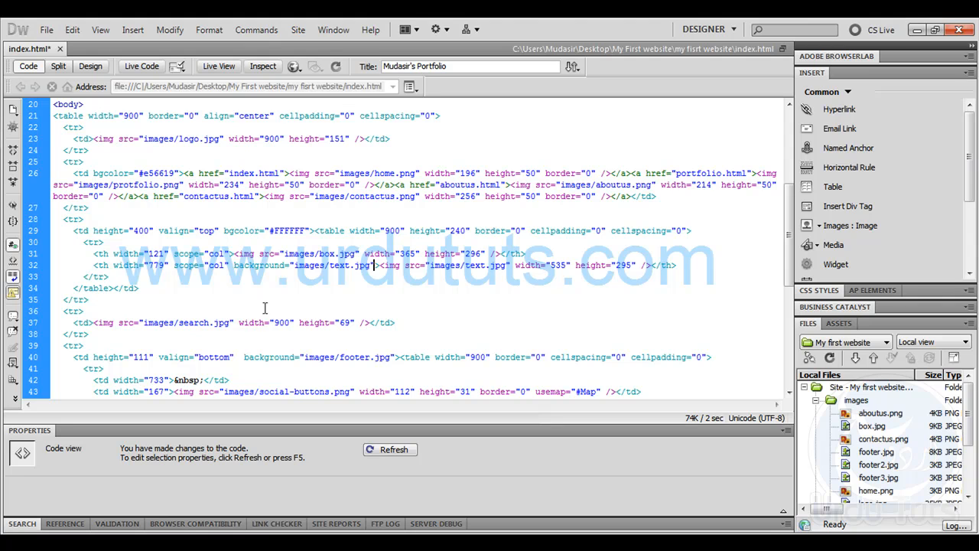
- Delete the text.jpg image tag from the second cell's code and return to the design view
{"action": "left_click_drag", "start_coordinate": [383, 266], "coordinate": [657, 265]}
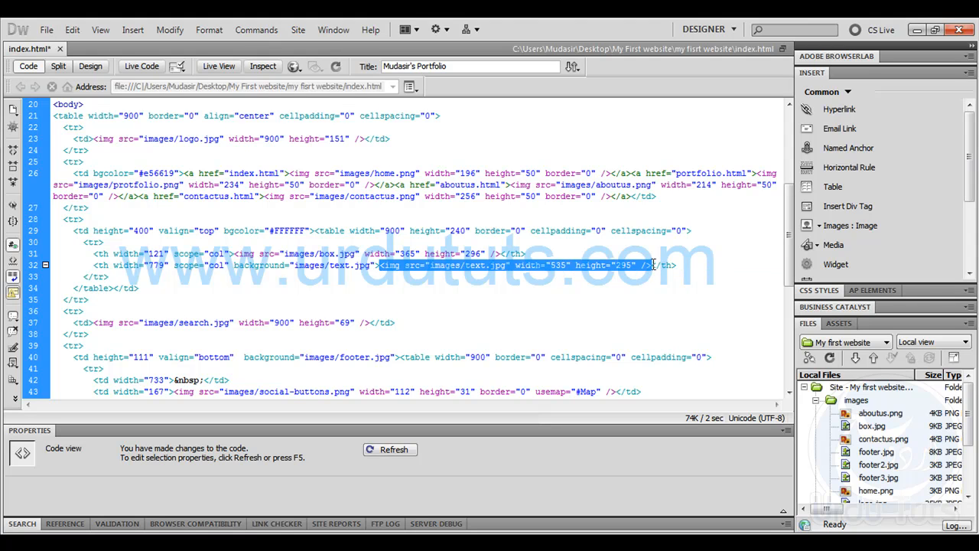
{"action": "key", "text": "Delete"}
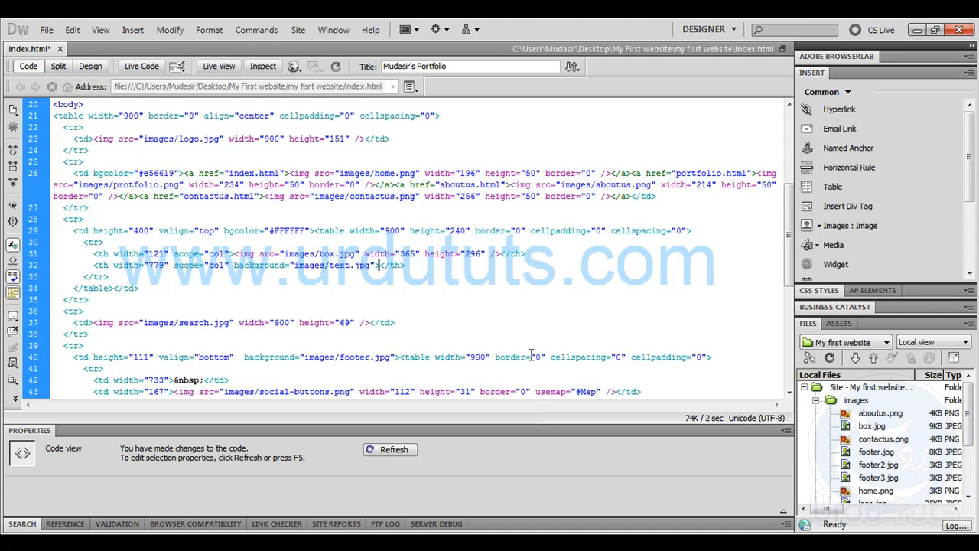
{"action": "left_click", "coordinate": [91, 66]}
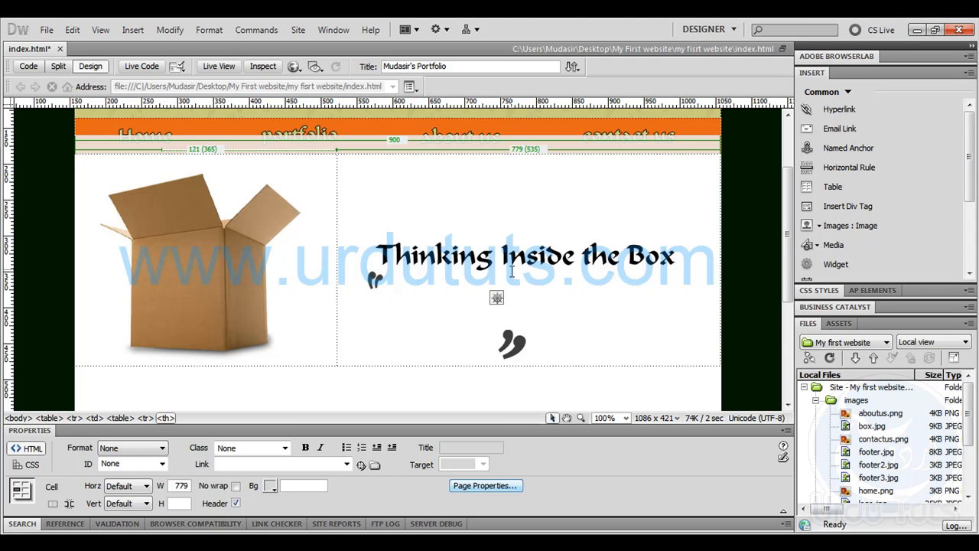
- Turn off the header setting of the headline cell and insert a block quote in a new paragraph there
{"action": "left_click", "coordinate": [236, 504]}
{"action": "key", "text": "Return"}
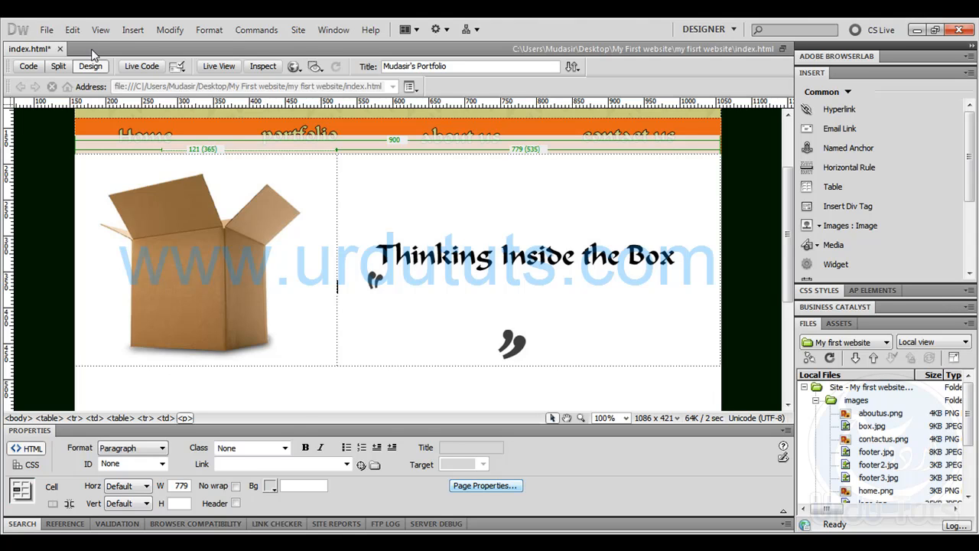
{"action": "left_click", "coordinate": [132, 30]}
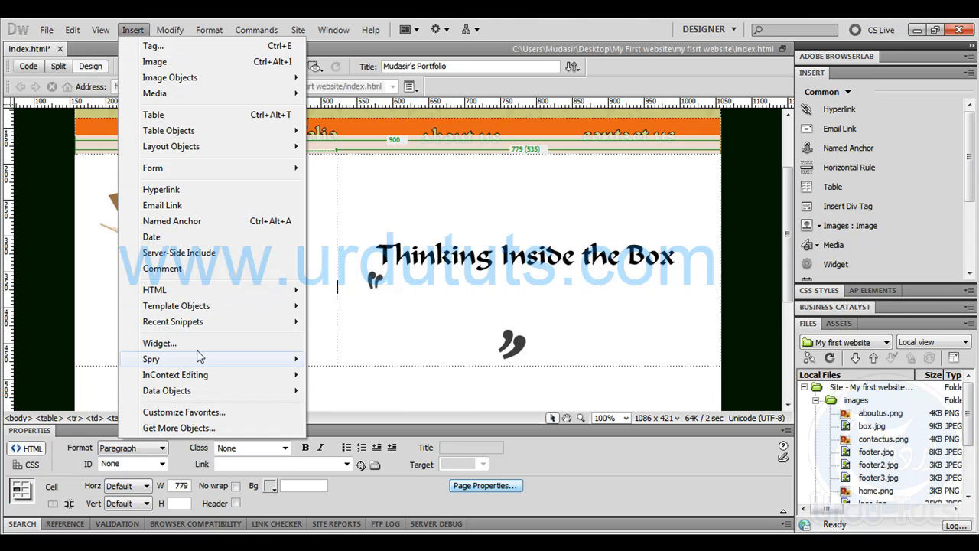
{"action": "mouse_move", "coordinate": [263, 293]}
{"action": "mouse_move", "coordinate": [367, 325]}
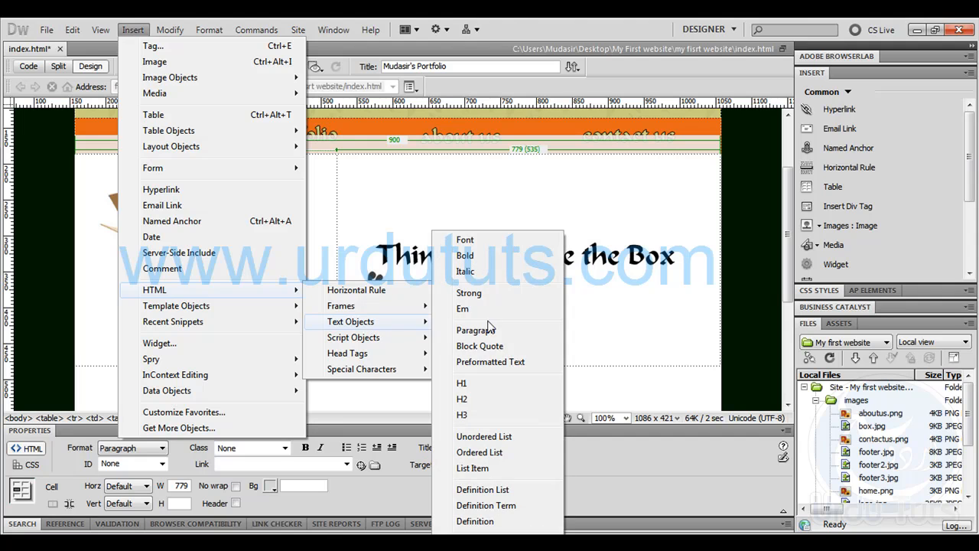
{"action": "left_click", "coordinate": [480, 346]}
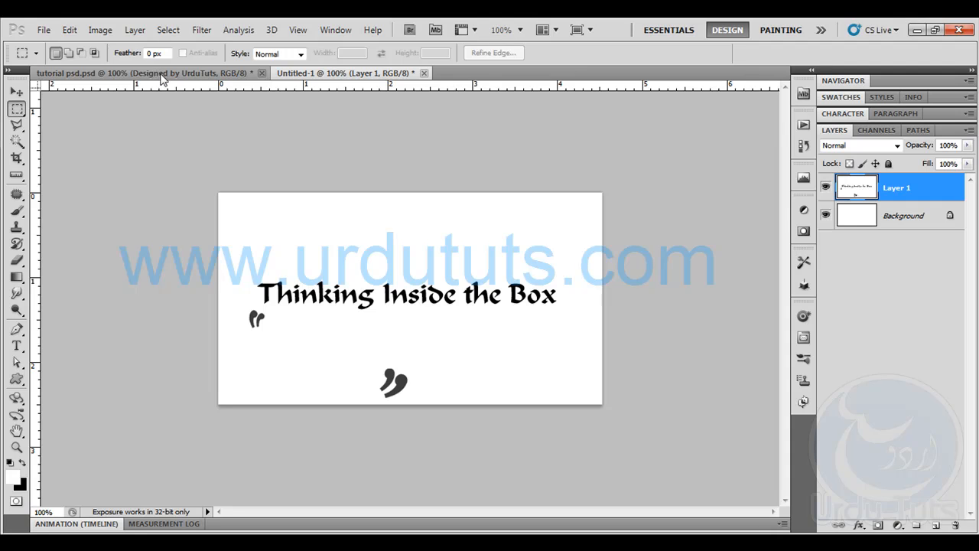
- In tutorial psd.psd, show and select the "Hello, I'm a freelance ..." text layer, and hide the guides and selection outline
{"action": "left_click", "coordinate": [160, 73]}
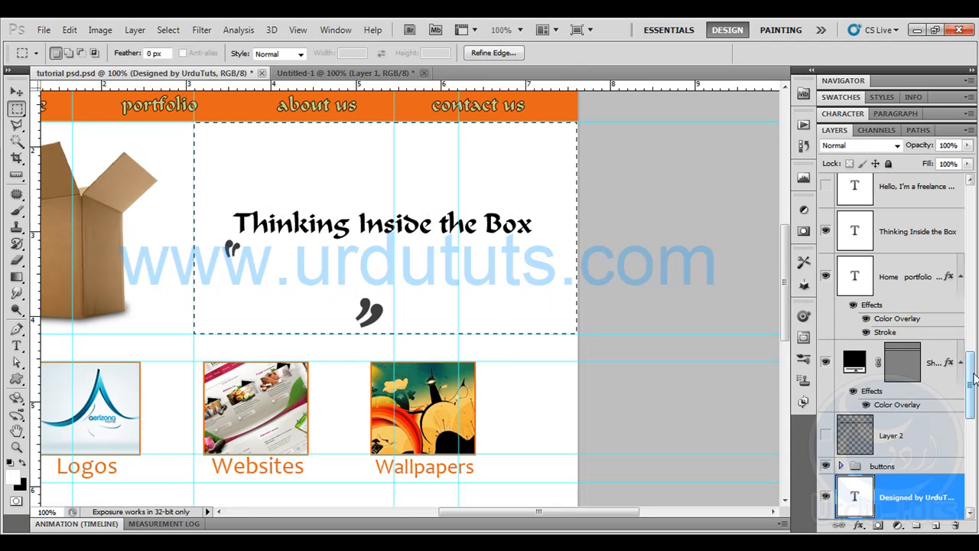
{"action": "left_click", "coordinate": [826, 186]}
{"action": "left_click", "coordinate": [915, 186]}
{"action": "key", "text": "t"}
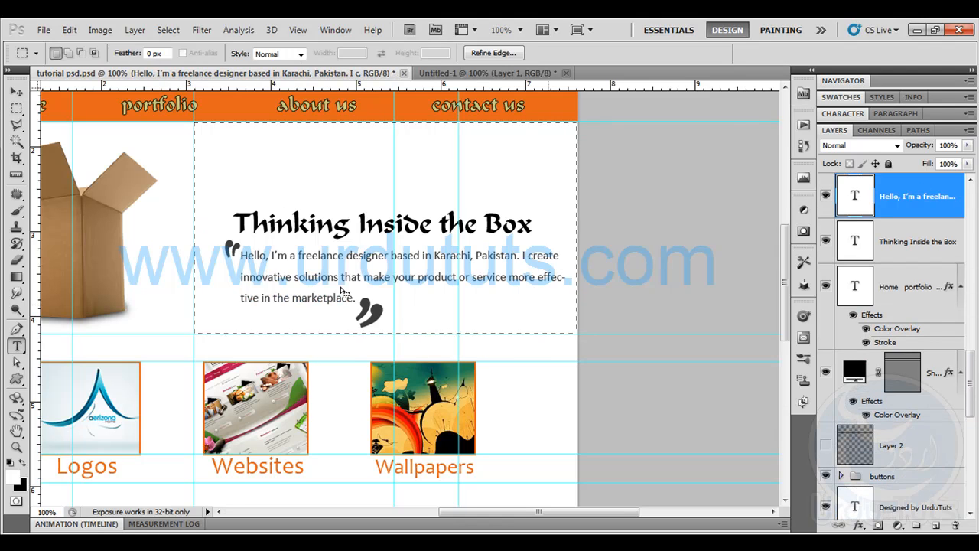
{"action": "key", "text": "ctrl+h"}
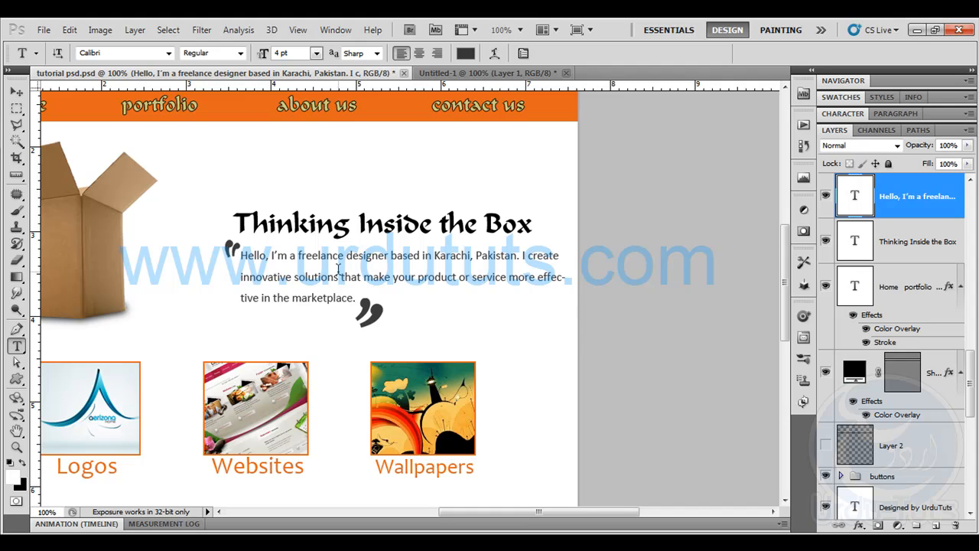
- Copy the whole text of the paragraph under the headline and switch back to Dreamweaver
{"action": "left_click", "coordinate": [345, 291]}
{"action": "left_click_drag", "start_coordinate": [356, 297], "coordinate": [226, 258]}
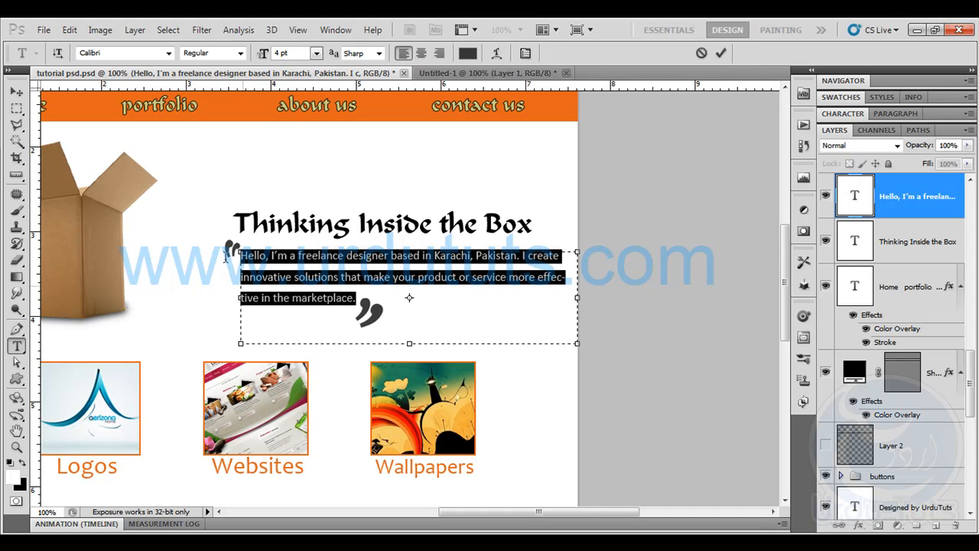
{"action": "key", "text": "ctrl+t"}
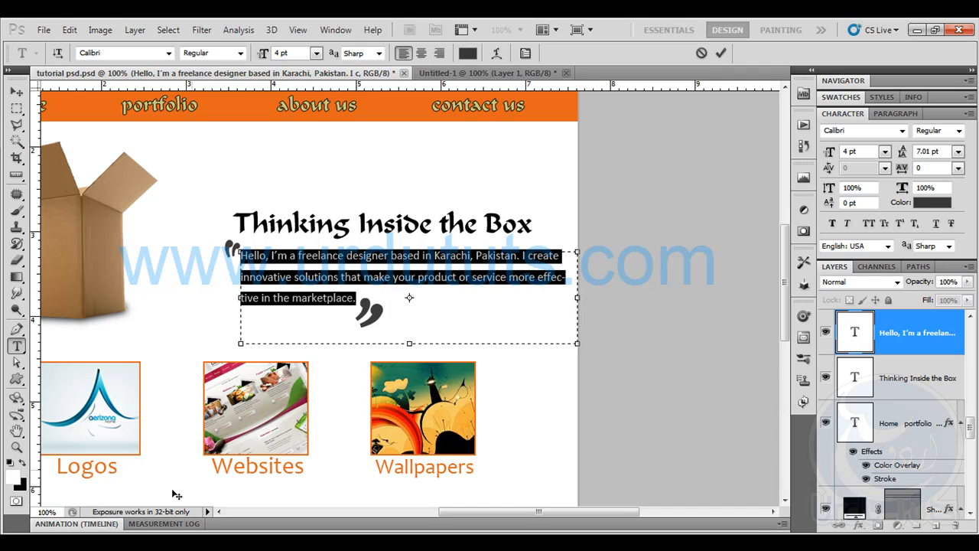
{"action": "left_click", "coordinate": [107, 541]}
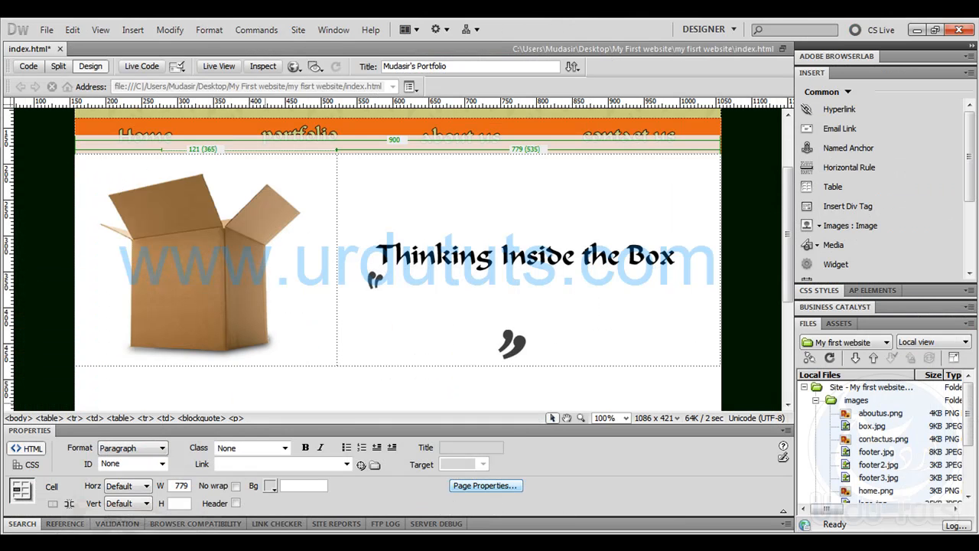
- Try the copied paragraph directly in the block quote, removing its leading spaces and adding a line break above it
{"action": "left_click", "coordinate": [390, 322]}
{"action": "type", "text": "Hello, I'm a freelance designer based in Karachi, Pakistan. I create innovative solutions that make your product or service more effective in the marketplace."}
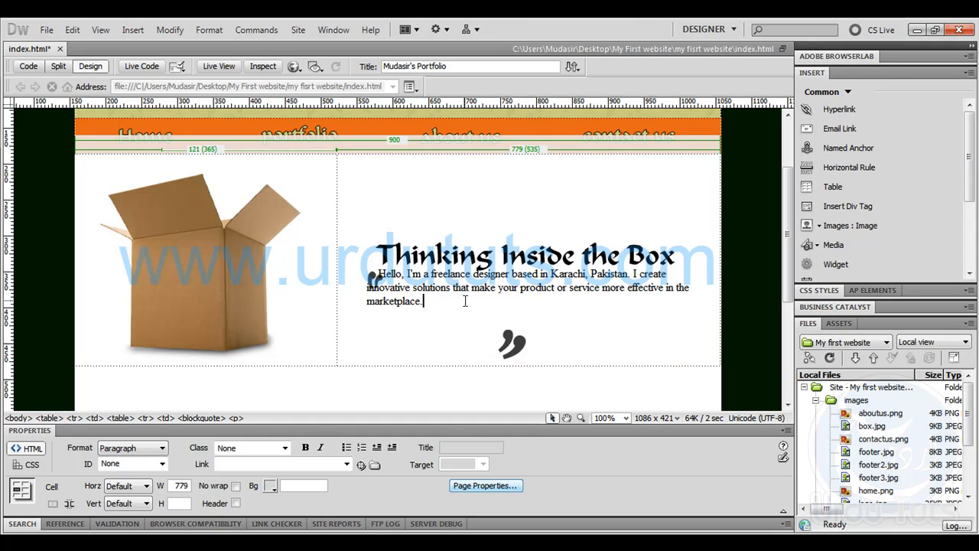
{"action": "left_click_drag", "start_coordinate": [375, 274], "coordinate": [355, 273]}
{"action": "key", "text": "Delete"}
{"action": "key", "text": "Delete"}
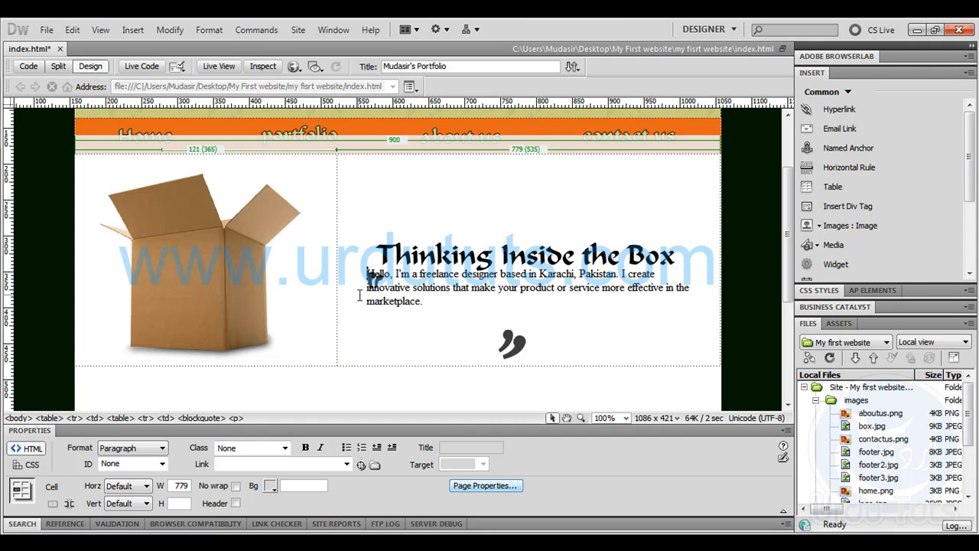
{"action": "key", "text": "shift+Return"}
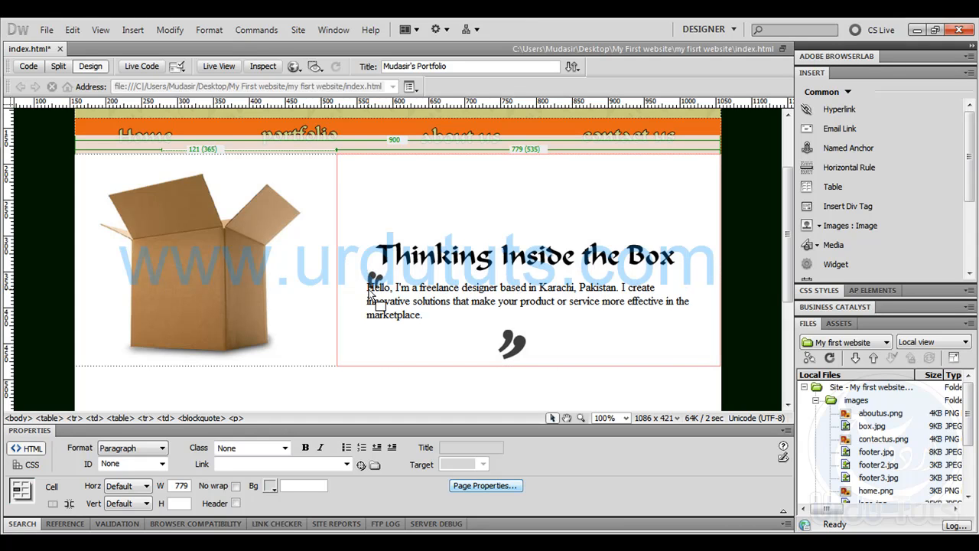
- Delete the pasted paragraph and its line break from the block quote
{"action": "left_click_drag", "start_coordinate": [365, 287], "coordinate": [441, 335]}
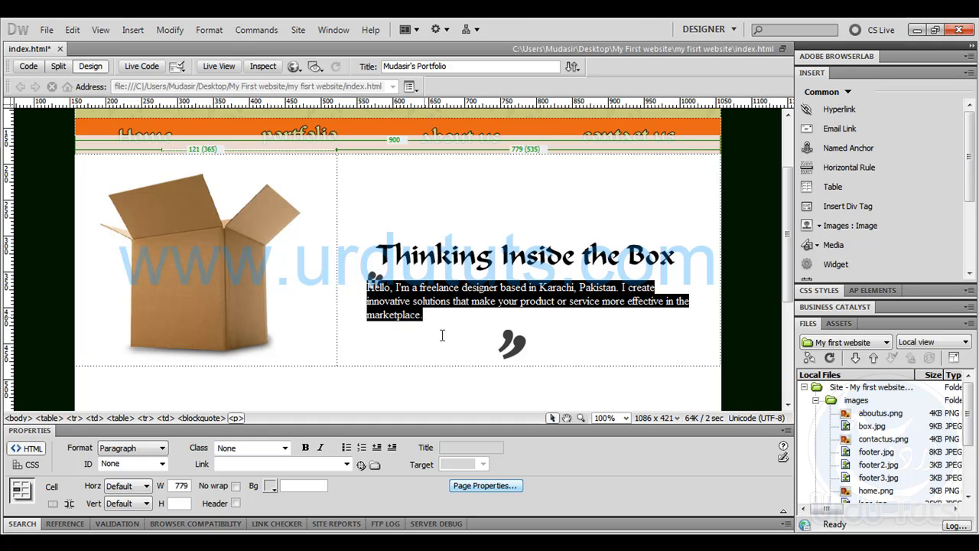
{"action": "key", "text": "Delete"}
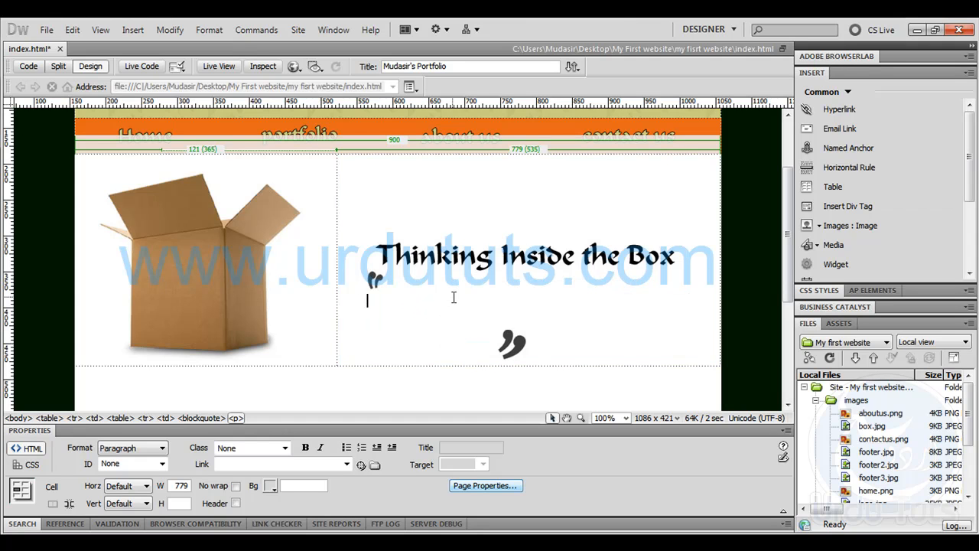
{"action": "key", "text": "Delete"}
- Insert a borderless one-row, one-column table 40 pixels wide in the block quote and stretch it to about 441 pixels
{"action": "left_click", "coordinate": [811, 187]}
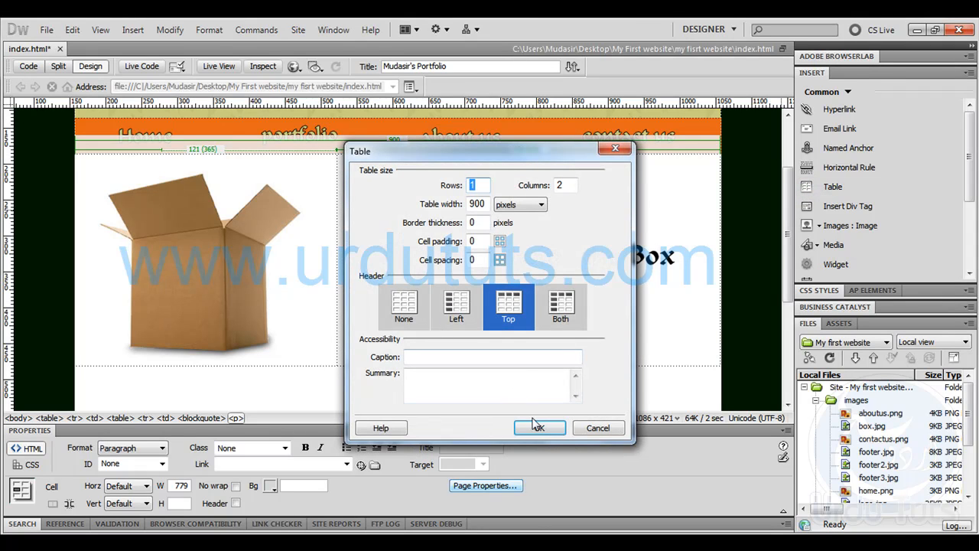
{"action": "key", "text": "Tab"}
{"action": "type", "text": "1"}
{"action": "key", "text": "Tab"}
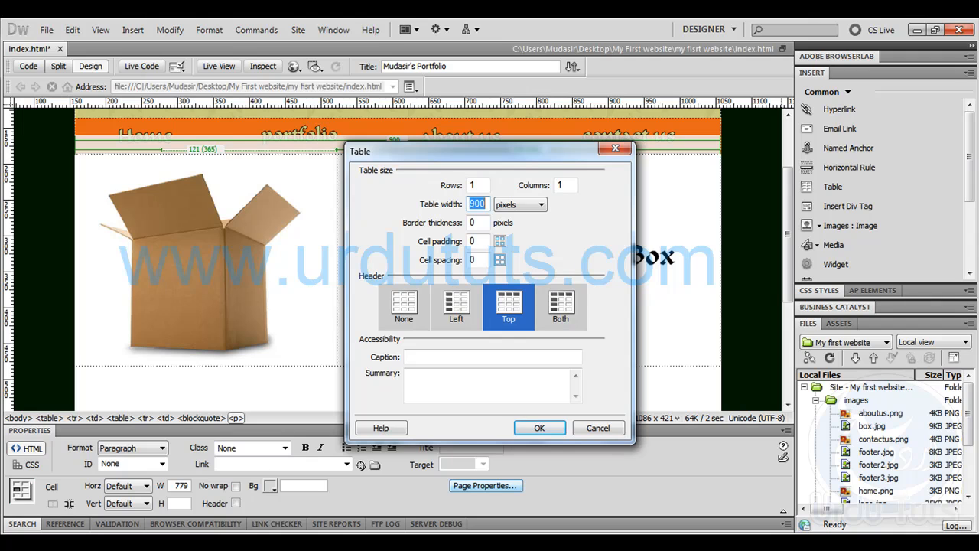
{"action": "type", "text": "40"}
{"action": "left_click", "coordinate": [566, 305]}
{"action": "left_click", "coordinate": [539, 427]}
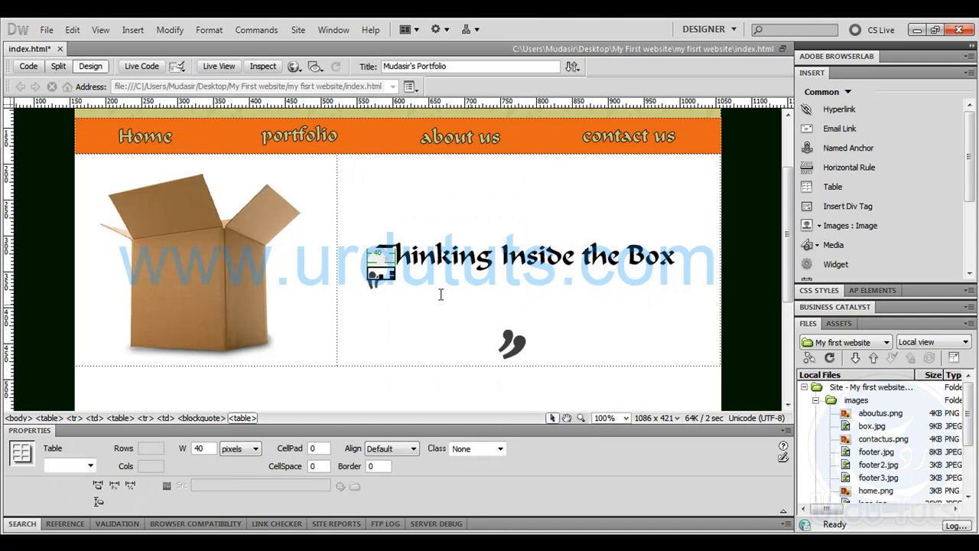
{"action": "left_click_drag", "start_coordinate": [399, 285], "coordinate": [683, 277]}
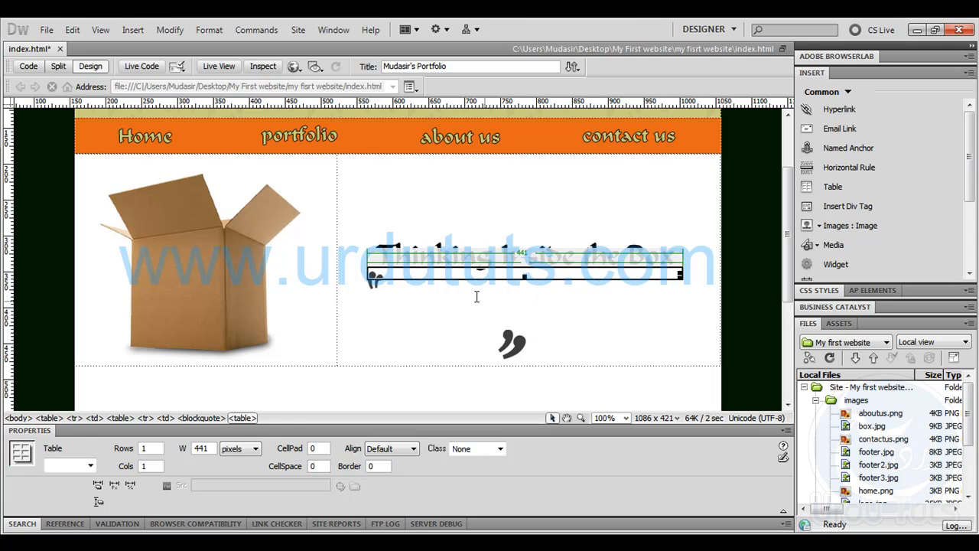
- Turn off the header setting of the new table's cell and paste the "Hello, I'm a freelance designer ..." paragraph into it
{"action": "left_click", "coordinate": [385, 274]}
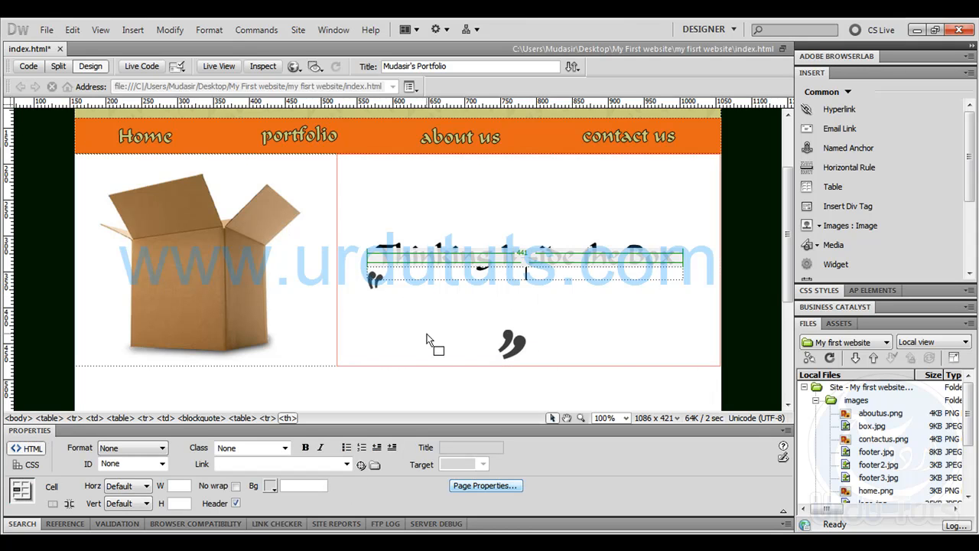
{"action": "left_click", "coordinate": [236, 503]}
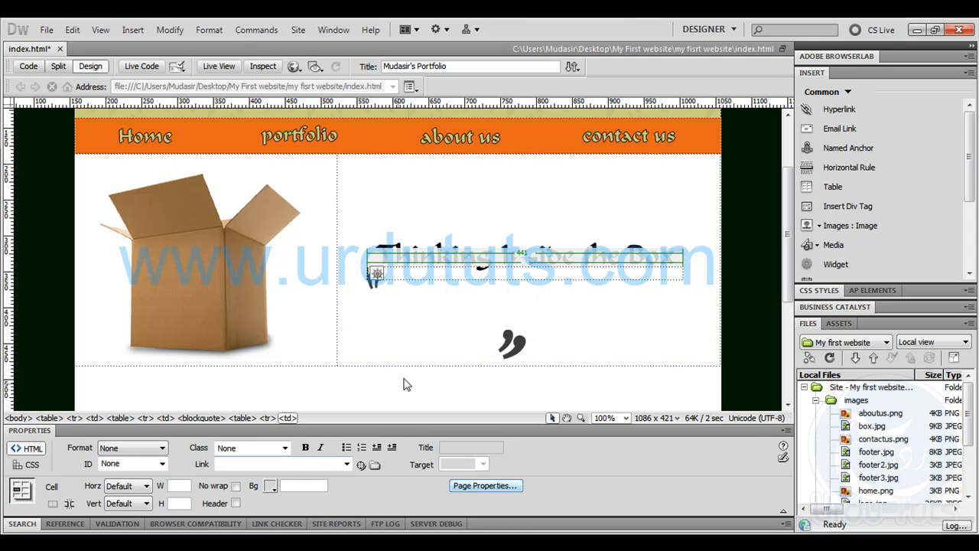
{"action": "type", "text": "Hello, I'm a freelance designer based in Karachi, Pakistan. I create innovative solutions that make your product or service more attractive in the marketplace."}
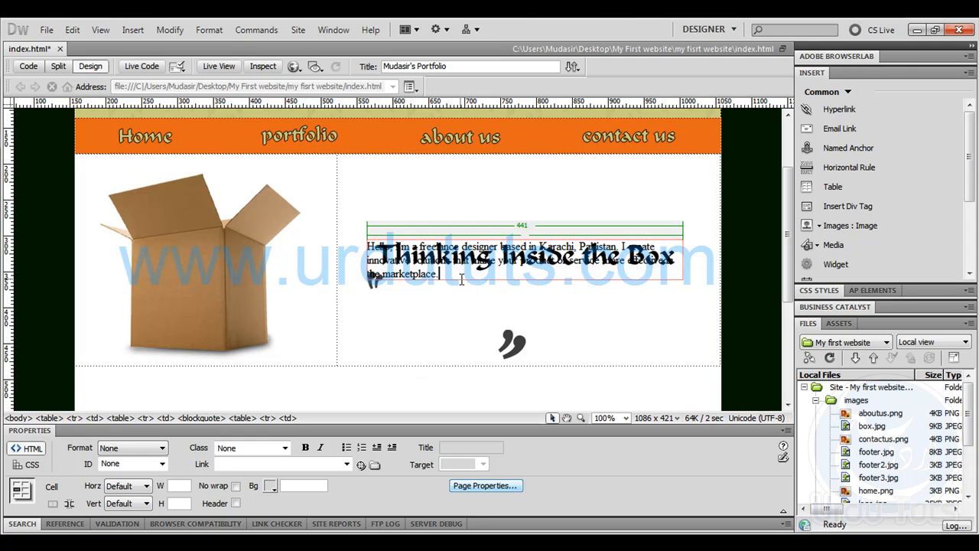
- Move the paragraph's table down to sit between the quotation marks below the headline, and select that table
{"action": "left_click", "coordinate": [405, 205]}
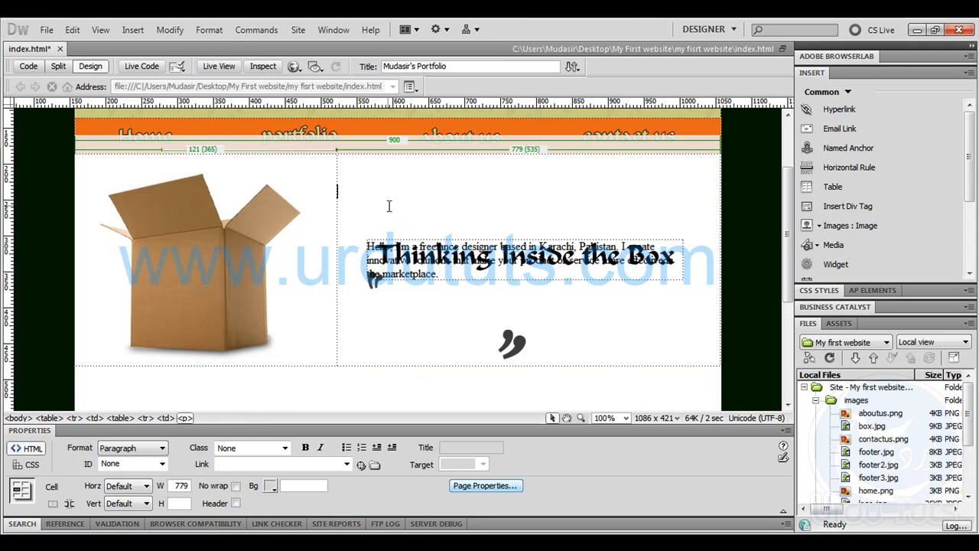
{"action": "left_click", "coordinate": [349, 285]}
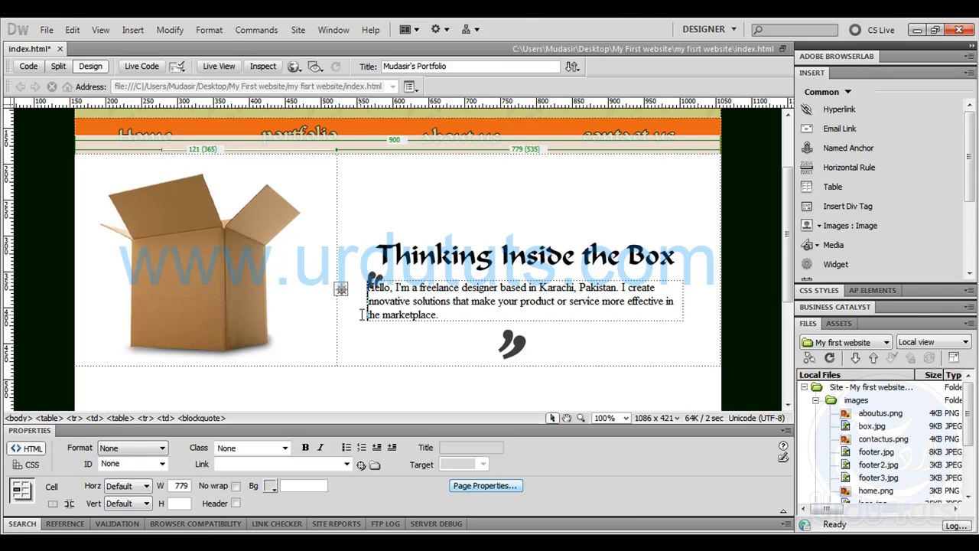
{"action": "left_click", "coordinate": [417, 319]}
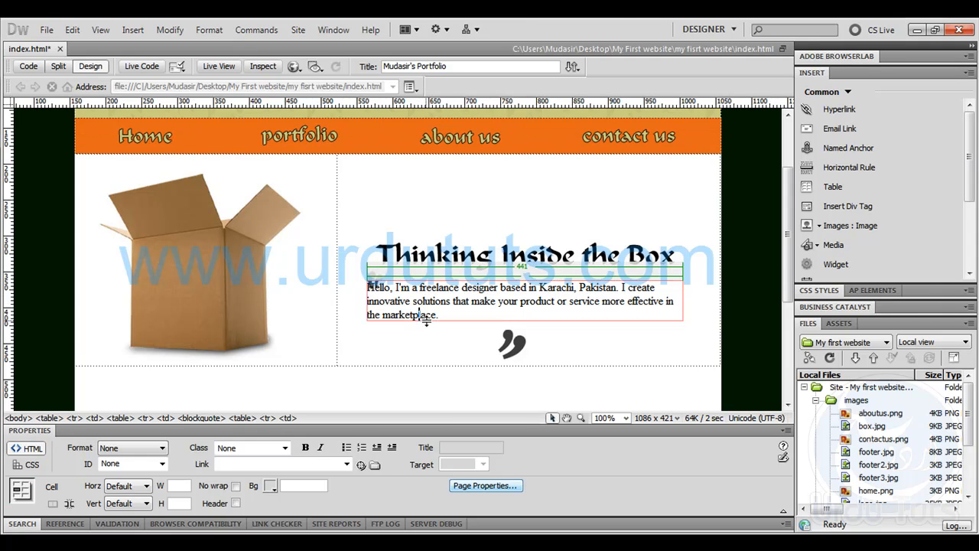
{"action": "left_click", "coordinate": [421, 321]}
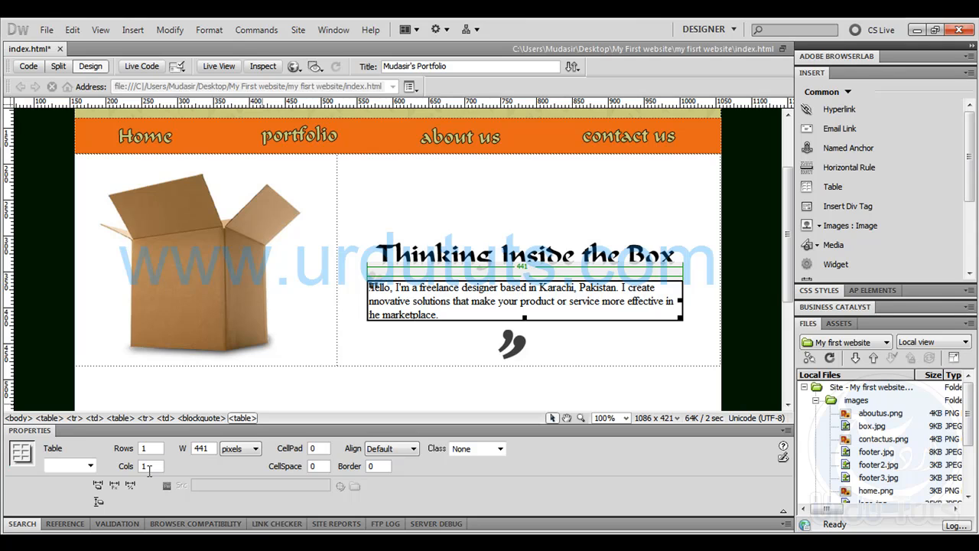
- Set the paragraph's table to two columns and take the paragraph text out of the first cell, keeping a copy for pasting
{"action": "type", "text": "2"}
{"action": "key", "text": "Return"}
{"action": "left_click_drag", "start_coordinate": [453, 315], "coordinate": [369, 288]}
{"action": "key", "text": "ctrl+c"}
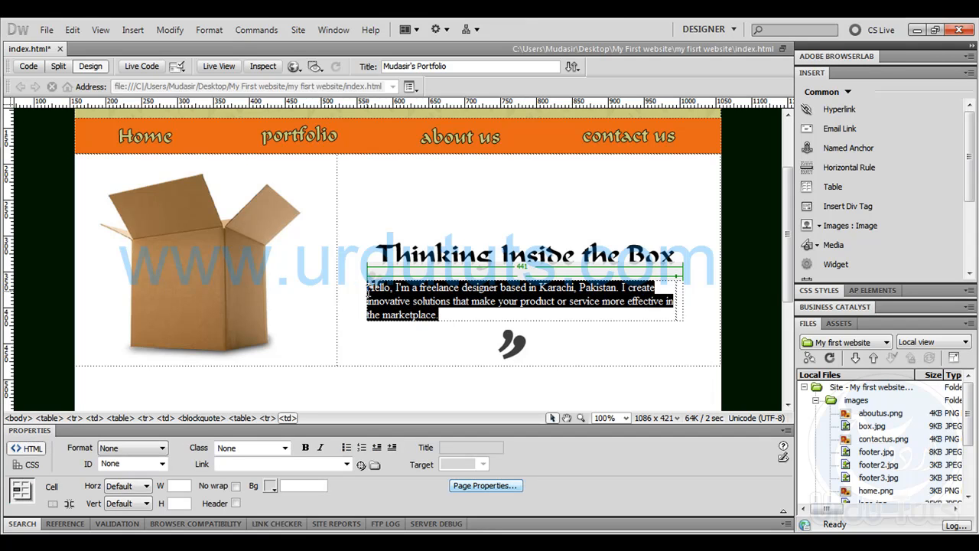
{"action": "key", "text": "BackSpace"}
- Move the column divider so the first column is about 78 pixels wide, and paste the paragraph into the second cell
{"action": "left_click_drag", "start_coordinate": [676, 294], "coordinate": [423, 298]}
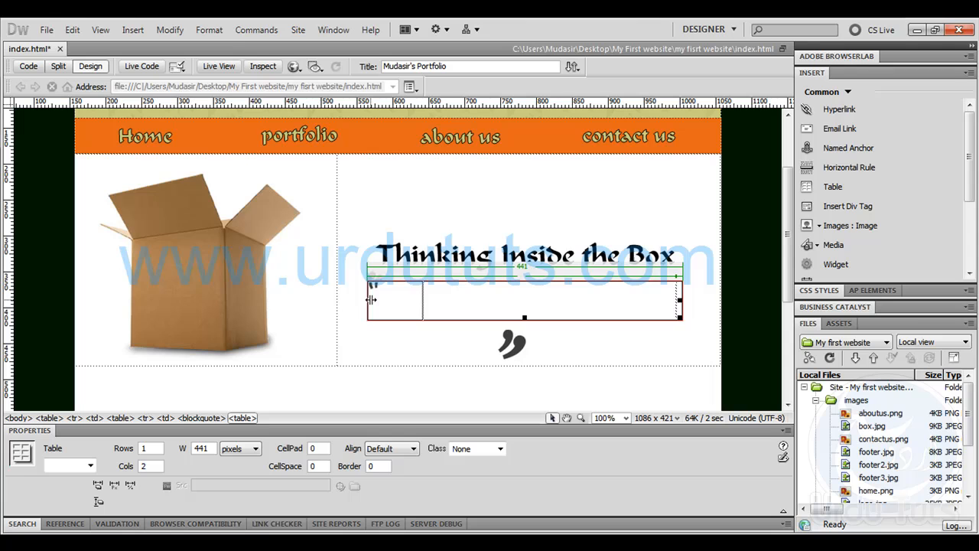
{"action": "left_click", "coordinate": [433, 299]}
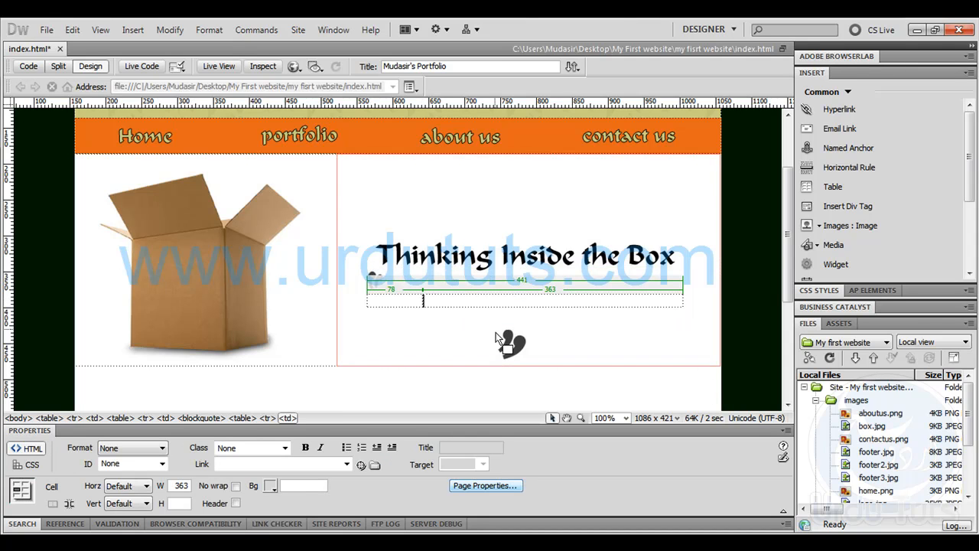
{"action": "key", "text": "ctrl+v"}
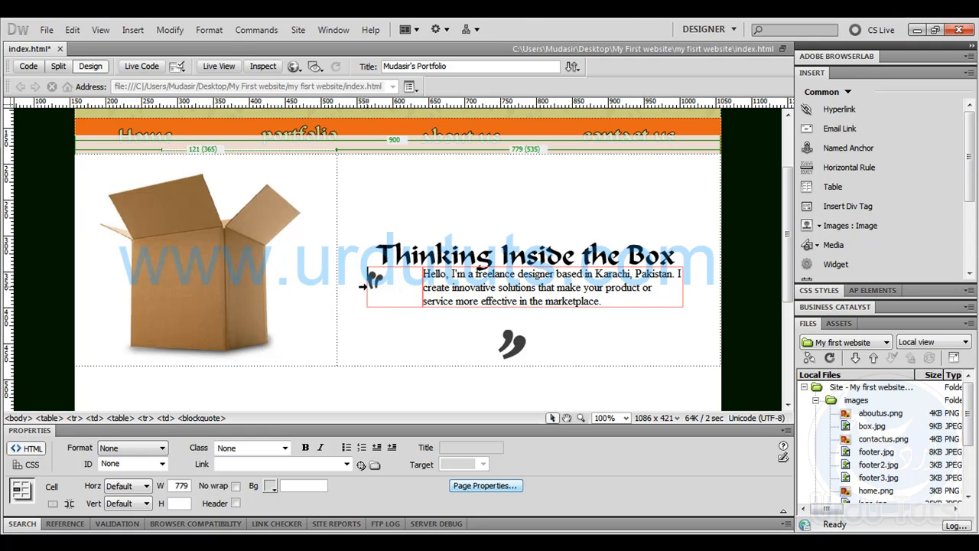
- Delete the opening blockquote tag and its line break above the paragraph's table in the code, and return to the design view
{"action": "left_click", "coordinate": [31, 68]}
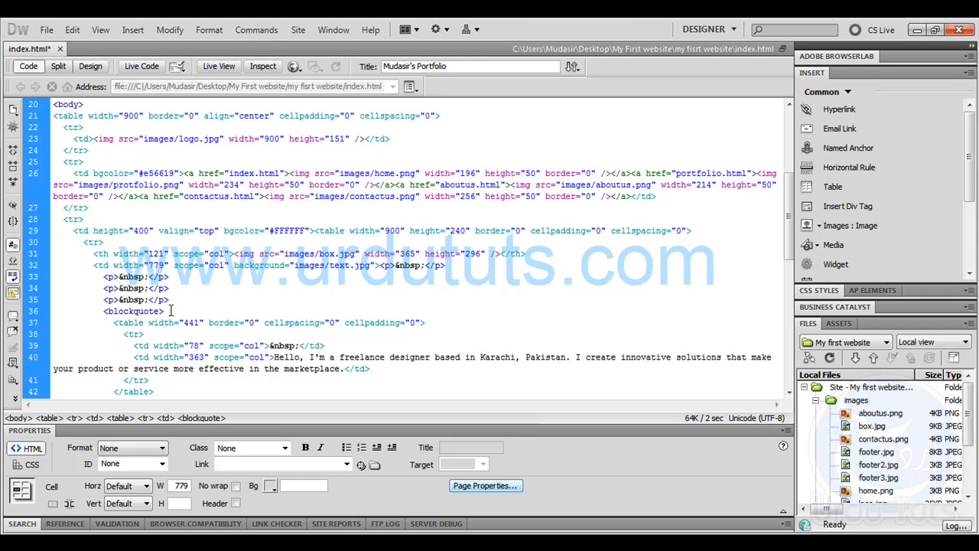
{"action": "key", "text": "shift+Home"}
{"action": "key", "text": "BackSpace"}
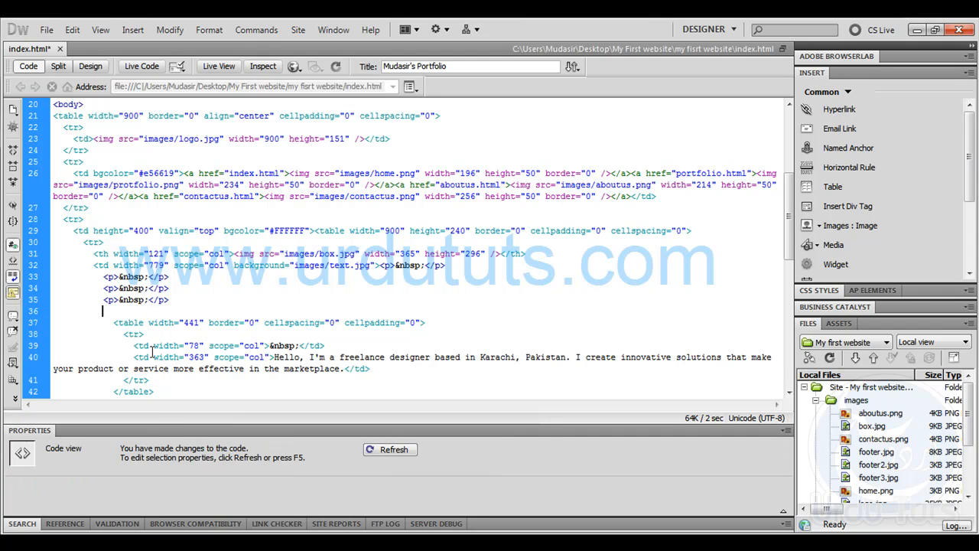
{"action": "key", "text": "Delete"}
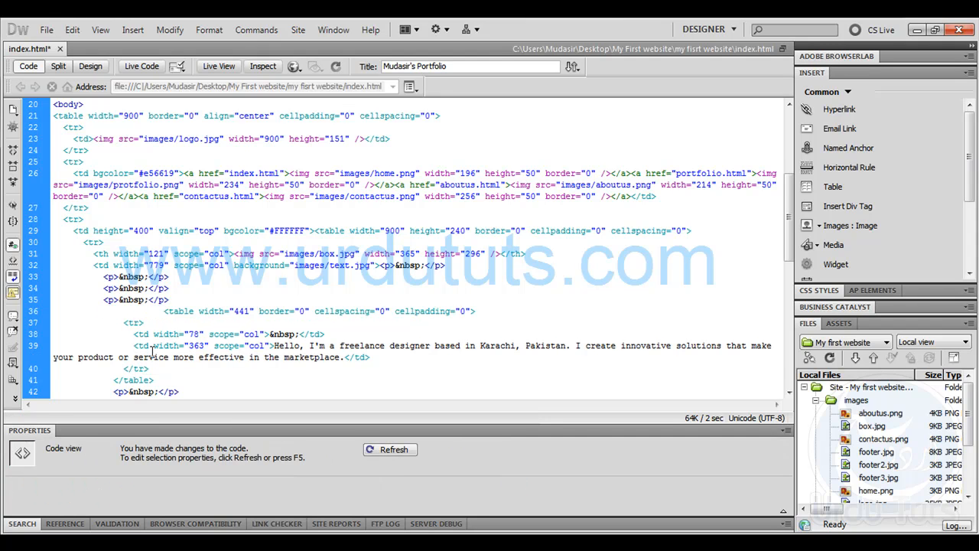
{"action": "left_click", "coordinate": [90, 66]}
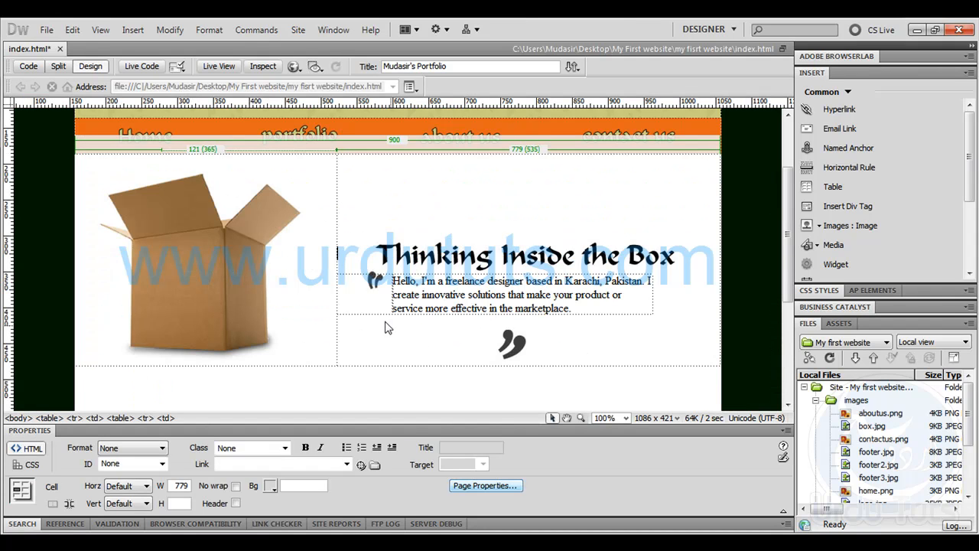
- Narrow the paragraph table's first column to about 59 pixels and set the table width to 541 in the code
{"action": "left_click_drag", "start_coordinate": [391, 299], "coordinate": [377, 298]}
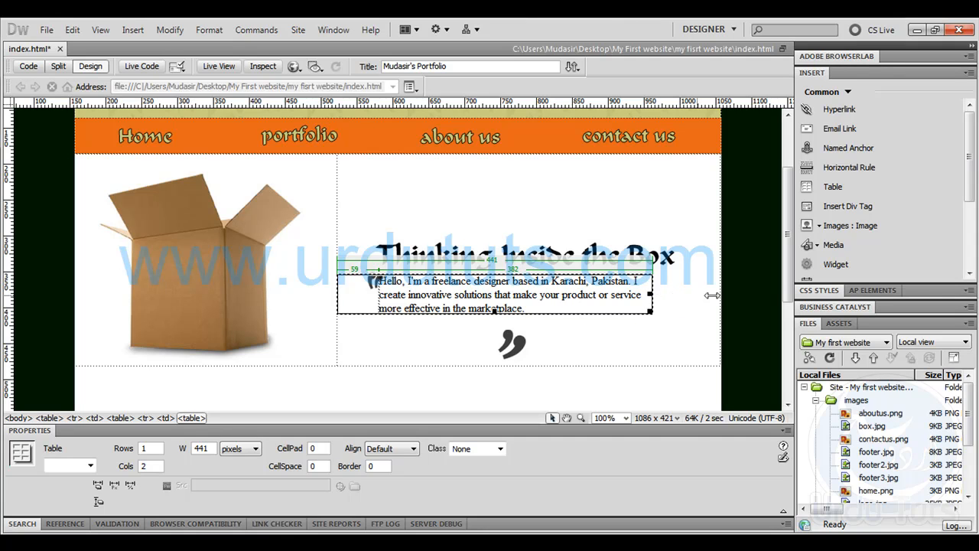
{"action": "left_click", "coordinate": [29, 66]}
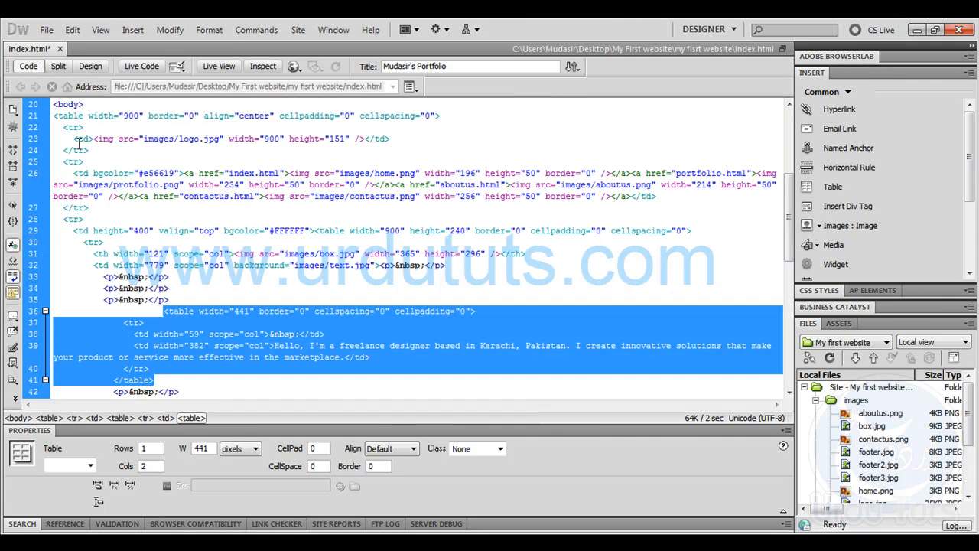
{"action": "left_click", "coordinate": [255, 331]}
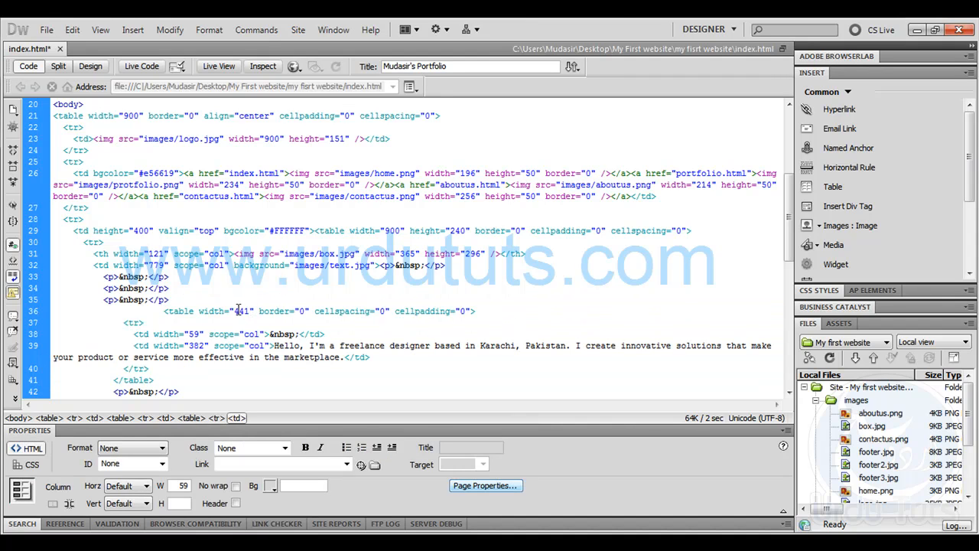
{"action": "double_click", "coordinate": [240, 310]}
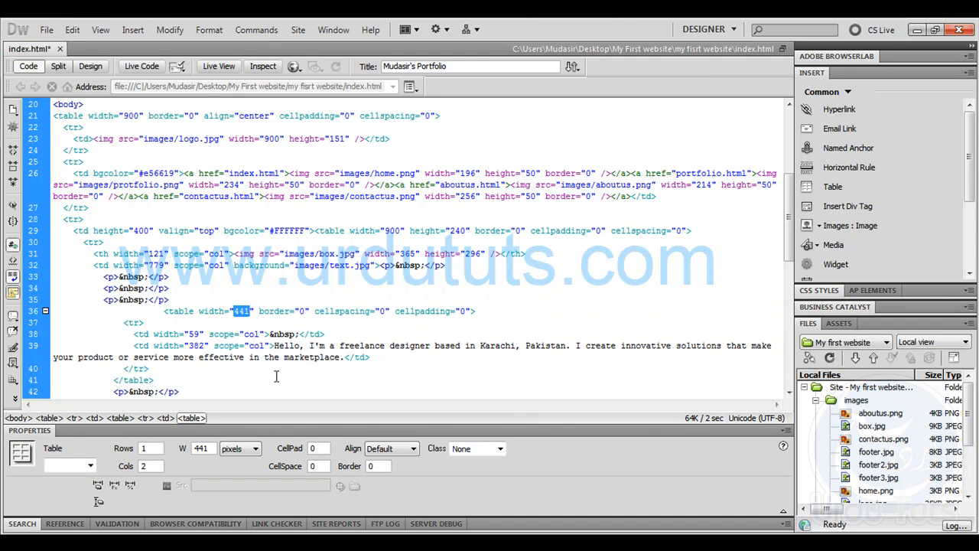
{"action": "key", "text": "Left"}
{"action": "key", "text": "Delete"}
{"action": "type", "text": "5"}
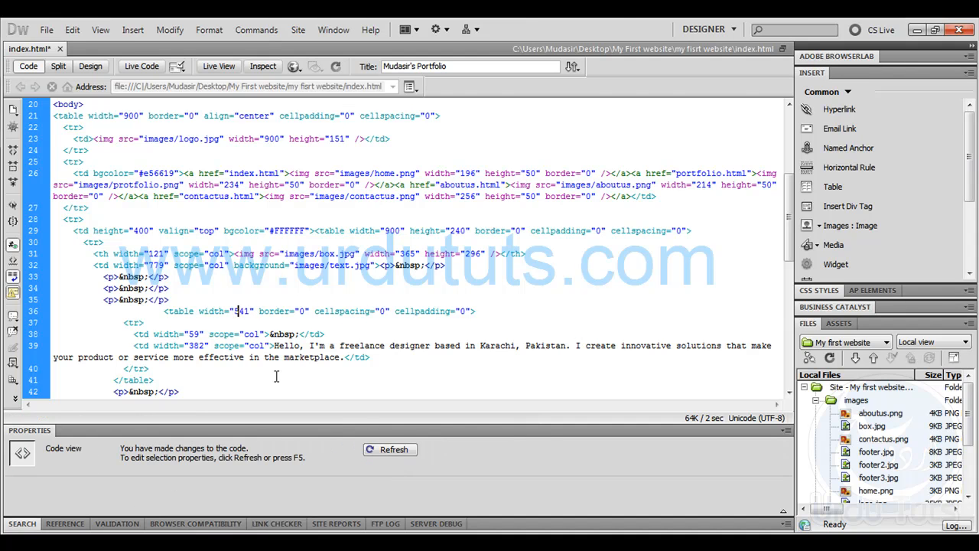
{"action": "left_click", "coordinate": [90, 67]}
{"action": "left_click", "coordinate": [487, 329]}
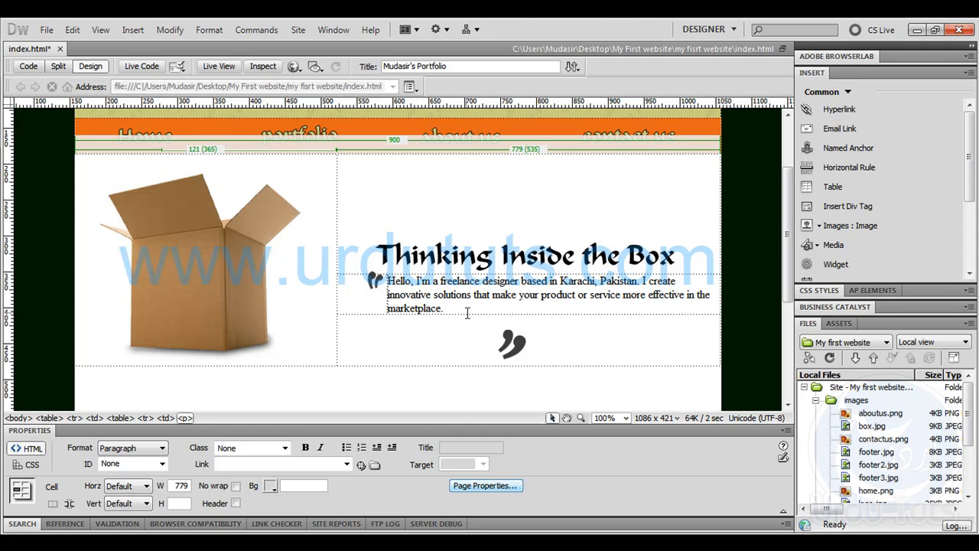
- Try making the paragraph's table taller, and undo the height change
{"action": "left_click", "coordinate": [514, 313]}
{"action": "left_click_drag", "start_coordinate": [525, 314], "coordinate": [524, 357]}
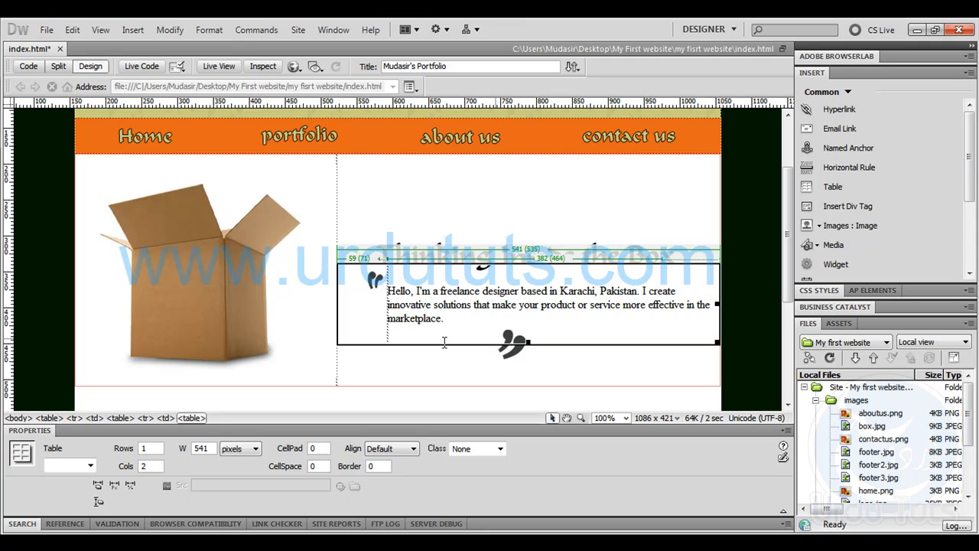
{"action": "left_click", "coordinate": [382, 384]}
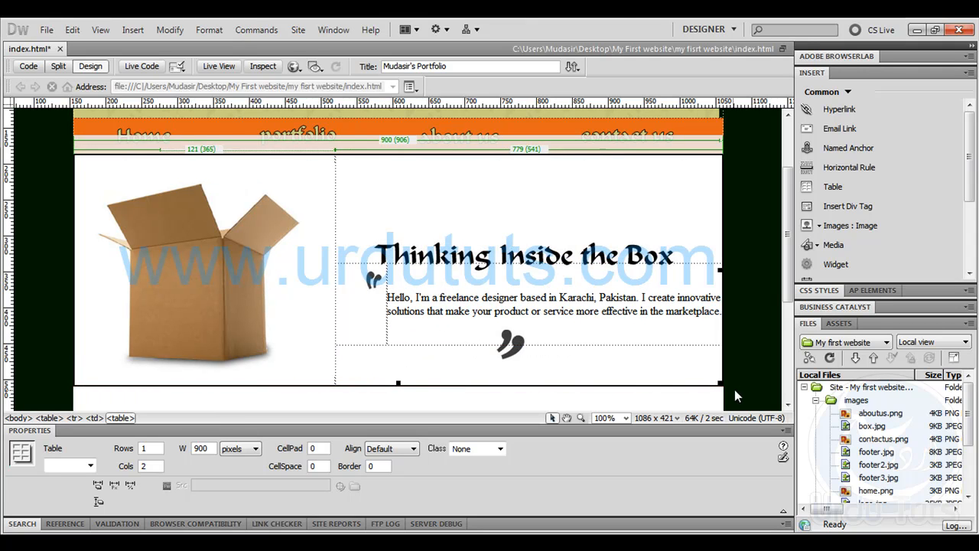
{"action": "left_click", "coordinate": [543, 345]}
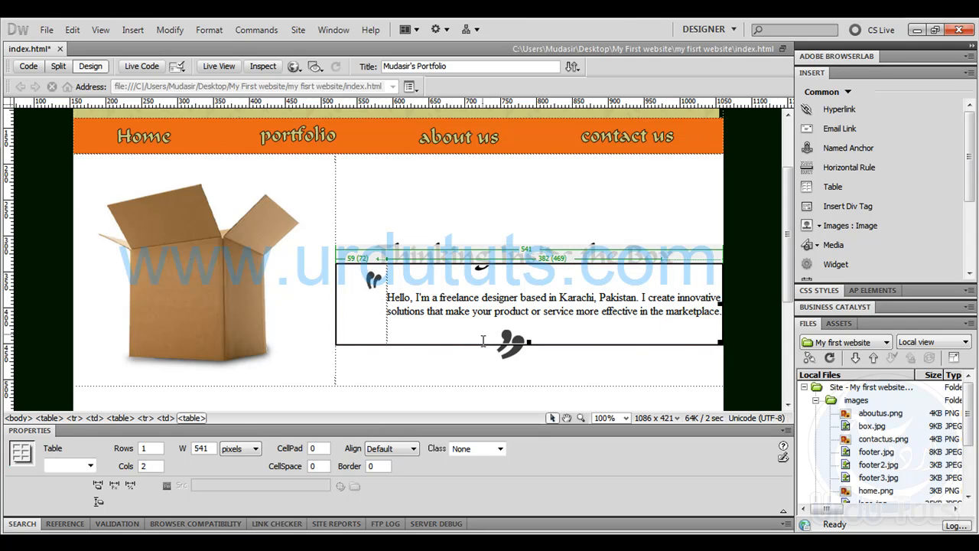
{"action": "key", "text": "ctrl+z"}
{"action": "key", "text": "ctrl+z"}
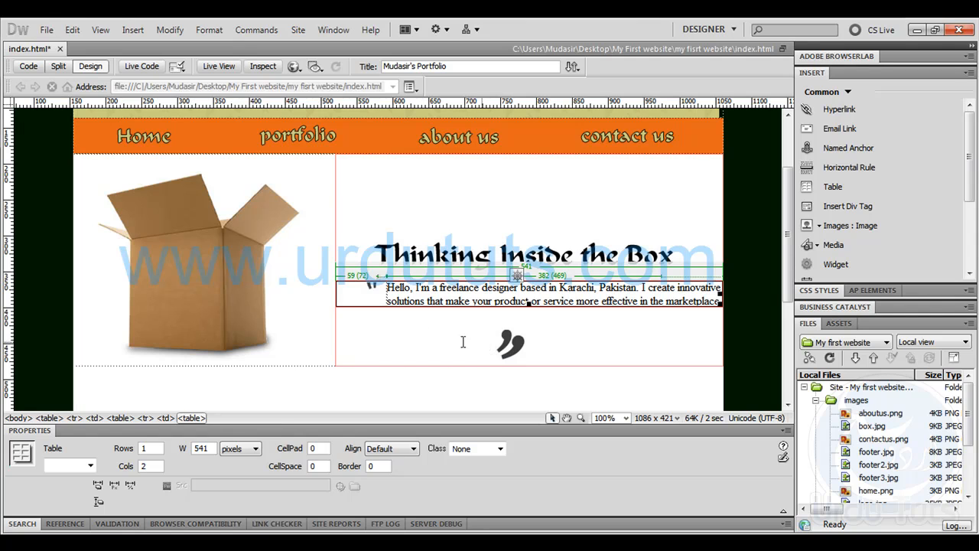
- Narrow the first column of the paragraph's table to about 61 pixels
{"action": "left_click", "coordinate": [413, 323]}
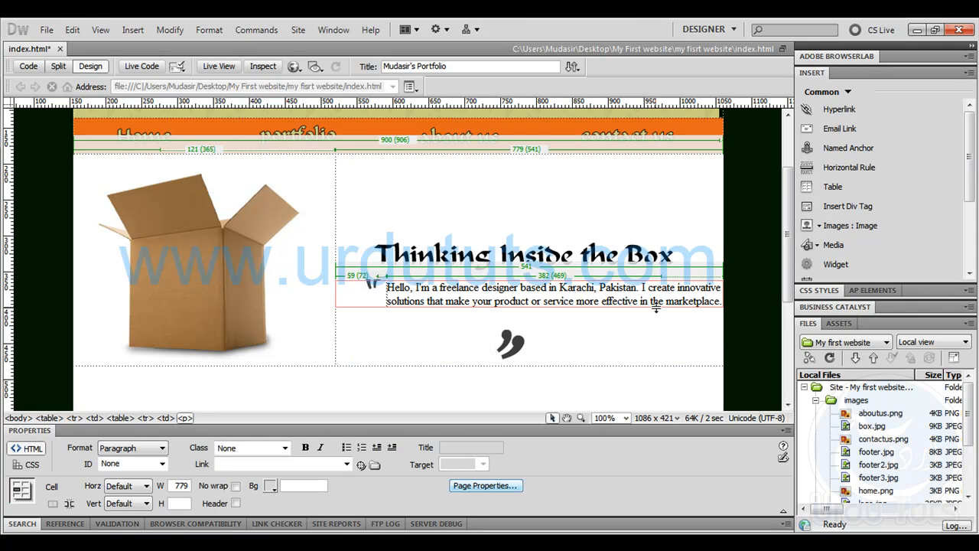
{"action": "left_click", "coordinate": [559, 311]}
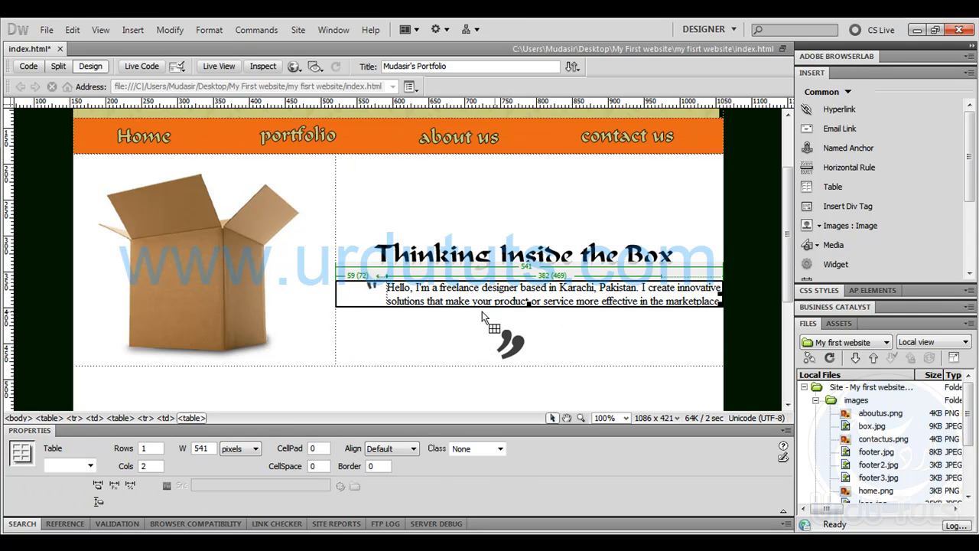
{"action": "left_click_drag", "start_coordinate": [387, 289], "coordinate": [378, 289]}
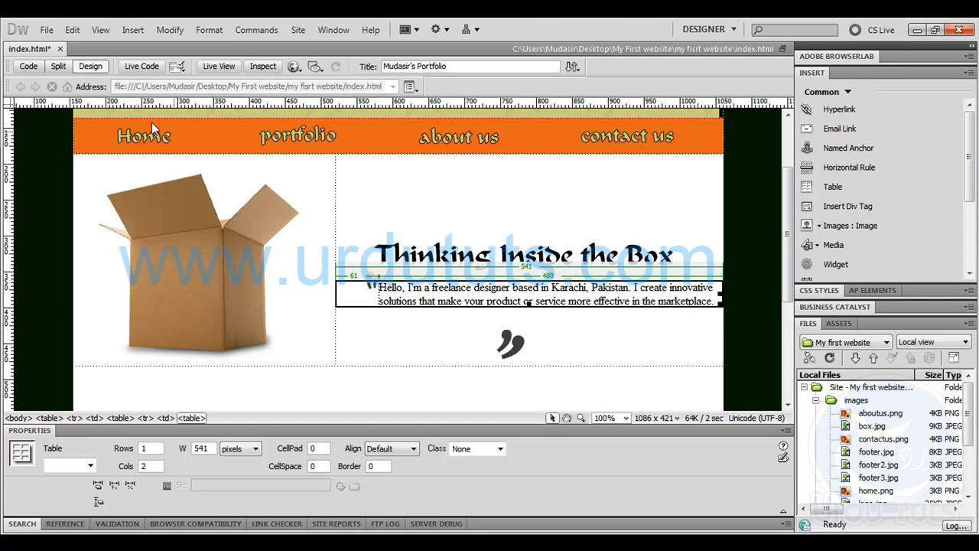
- Set the paragraph table's width to 480 in the code and return to the design view
{"action": "left_click", "coordinate": [31, 67]}
{"action": "left_click", "coordinate": [277, 333]}
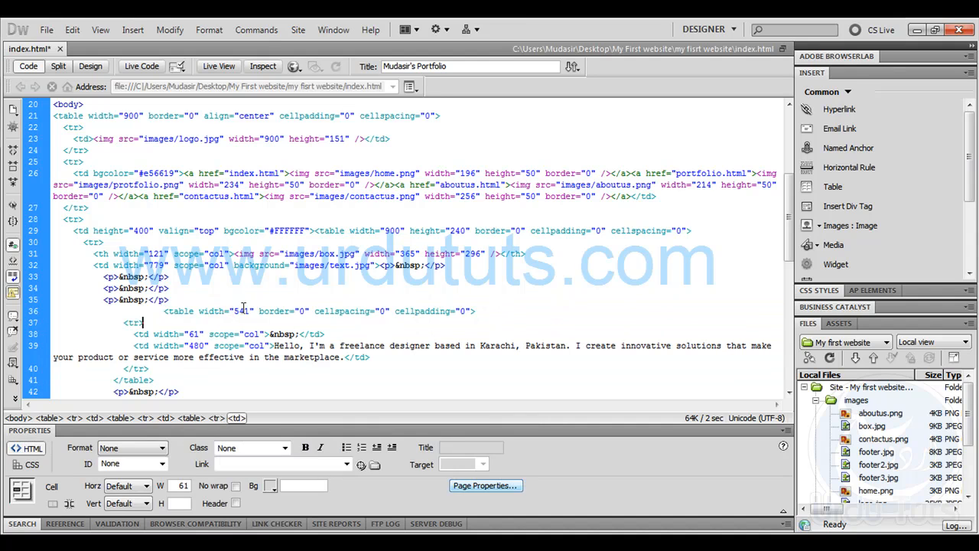
{"action": "left_click", "coordinate": [240, 310]}
{"action": "left_click_drag", "start_coordinate": [239, 310], "coordinate": [235, 309]}
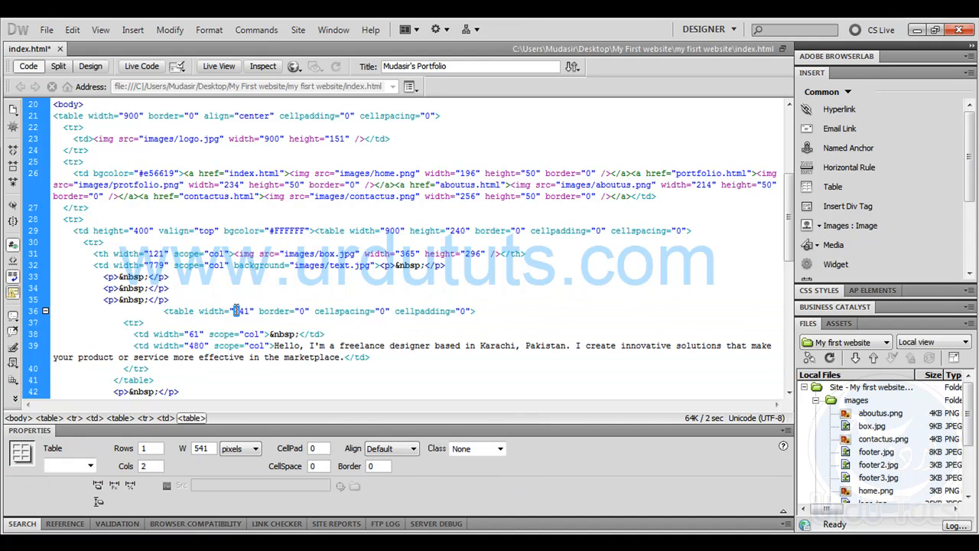
{"action": "type", "text": "4"}
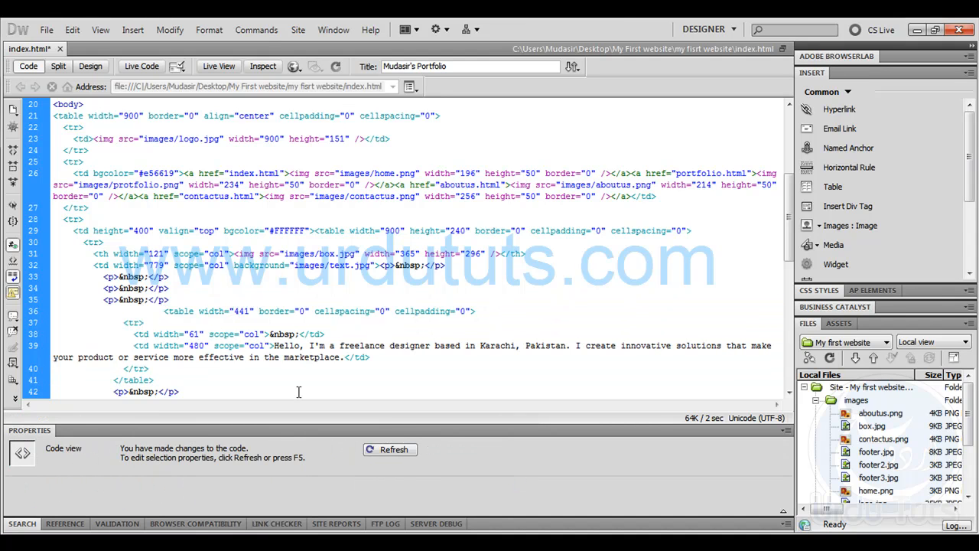
{"action": "type", "text": "80"}
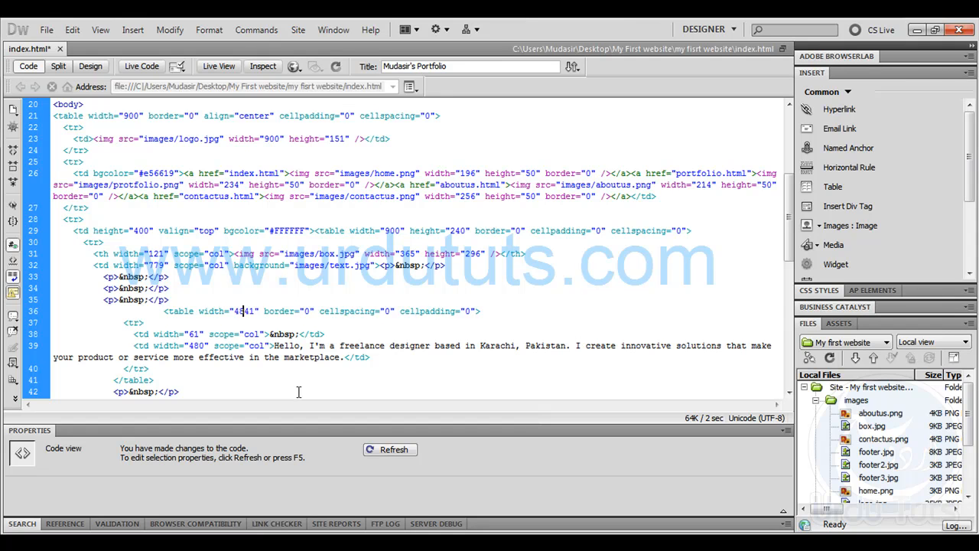
{"action": "key", "text": "Delete"}
{"action": "key", "text": "Delete"}
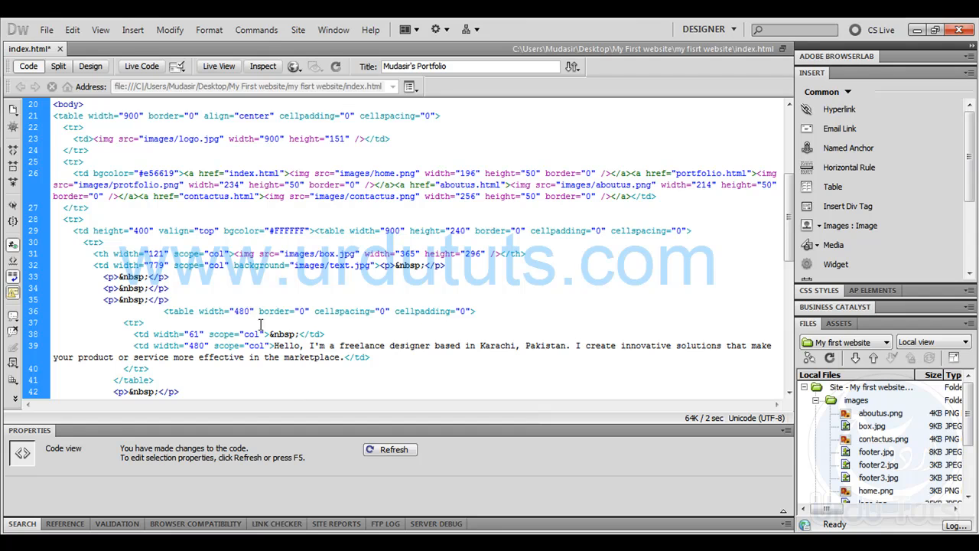
{"action": "left_click", "coordinate": [88, 67]}
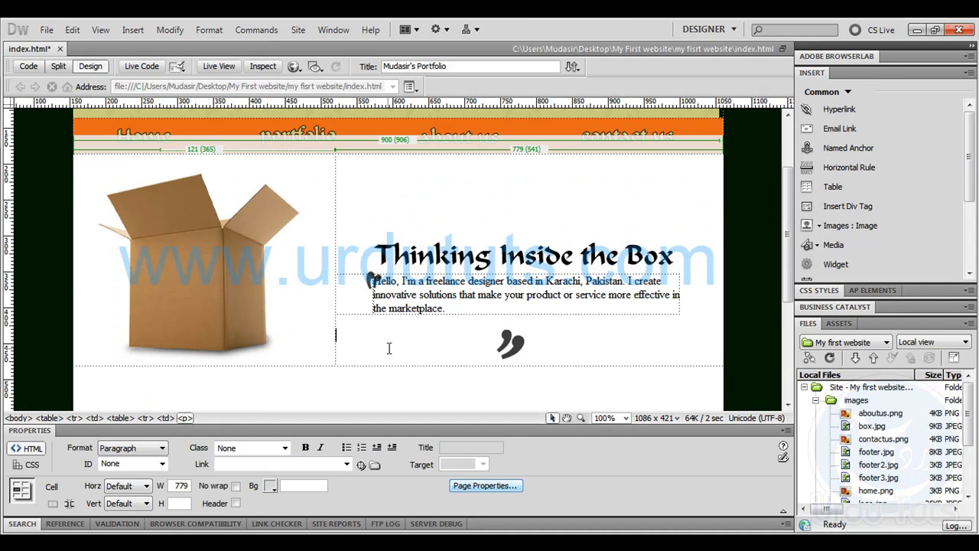
- Widen the paragraph table's first column to about 68 pixels to clear the opening quotation mark, and save the page
{"action": "left_click", "coordinate": [362, 291]}
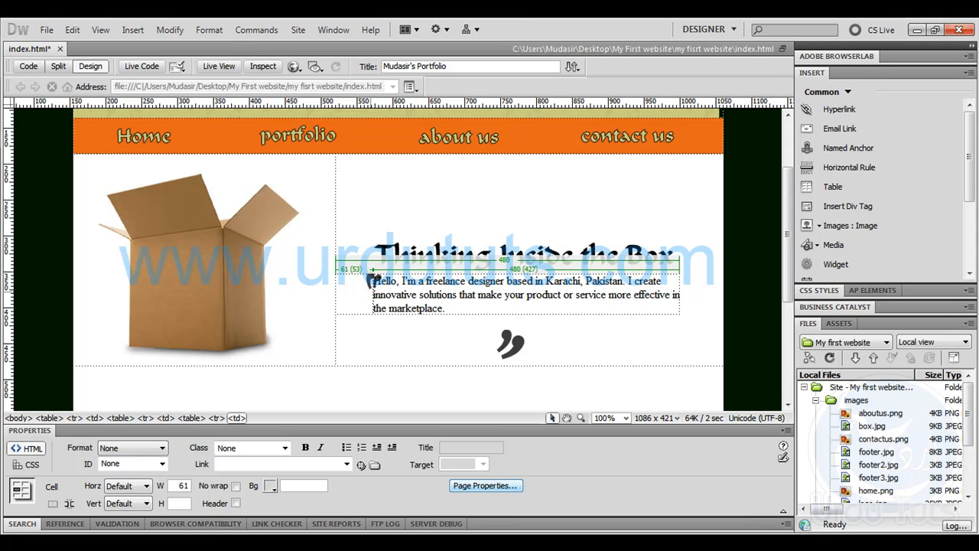
{"action": "left_click_drag", "start_coordinate": [372, 283], "coordinate": [385, 283]}
{"action": "left_click", "coordinate": [531, 307]}
{"action": "left_click_drag", "start_coordinate": [531, 307], "coordinate": [383, 280]}
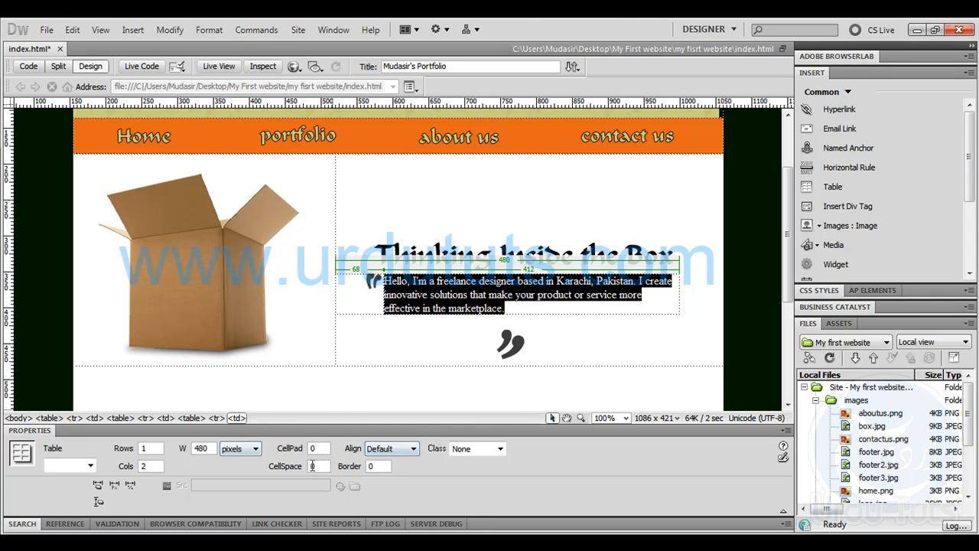
{"action": "left_click", "coordinate": [554, 323]}
{"action": "left_click", "coordinate": [325, 350]}
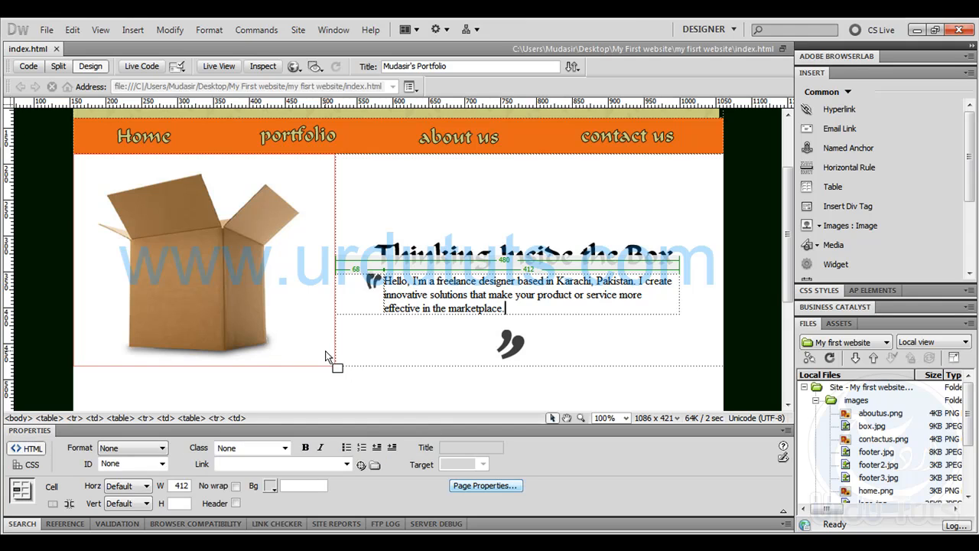
- Preview index.html in the browser and check the placement of the intro text beside the box image
{"action": "key", "text": "F12"}
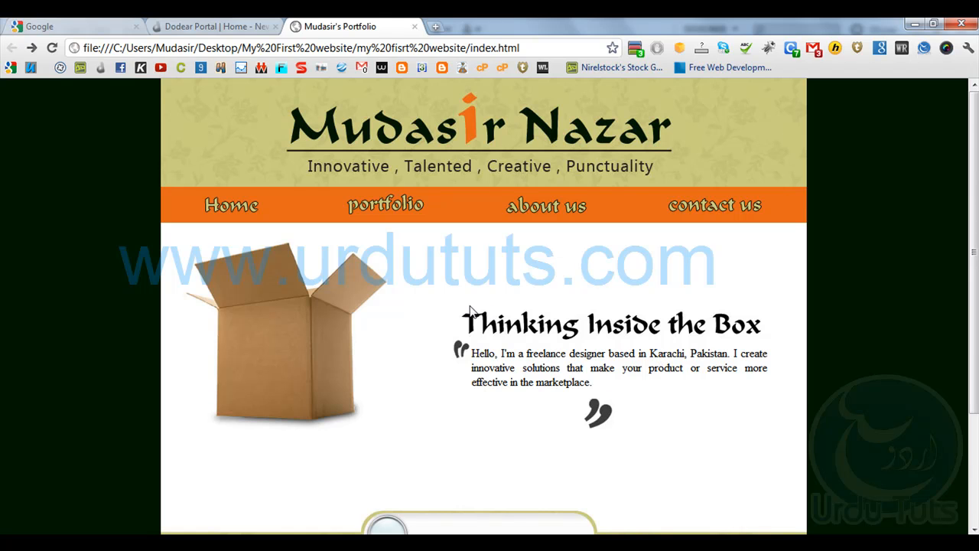
{"action": "scroll", "coordinate": [470, 311], "scroll_direction": "down", "scroll_amount": 2}
{"action": "scroll", "coordinate": [425, 391], "scroll_direction": "up", "scroll_amount": 2}
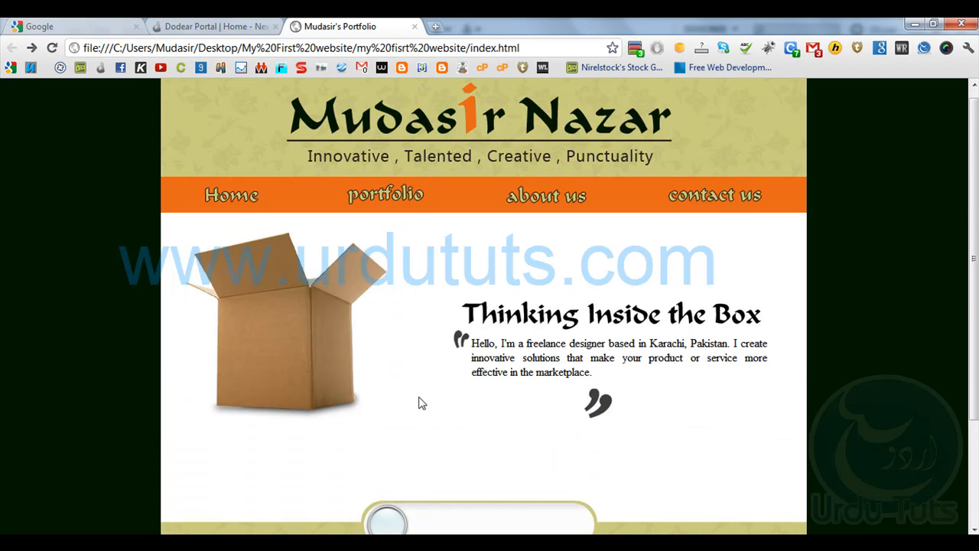
{"action": "scroll", "coordinate": [352, 383], "scroll_direction": "down", "scroll_amount": 2}
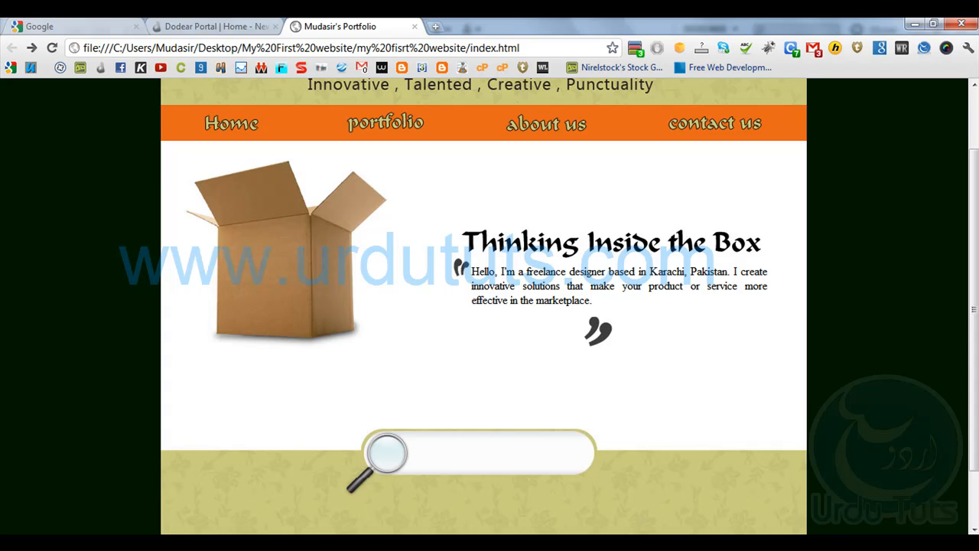
- Switch to the Photoshop mockup, leave the text edit, and marquee-select a full-width strip about 900 × 145 px around the three thumbnails
{"action": "key", "text": "alt+Tab"}
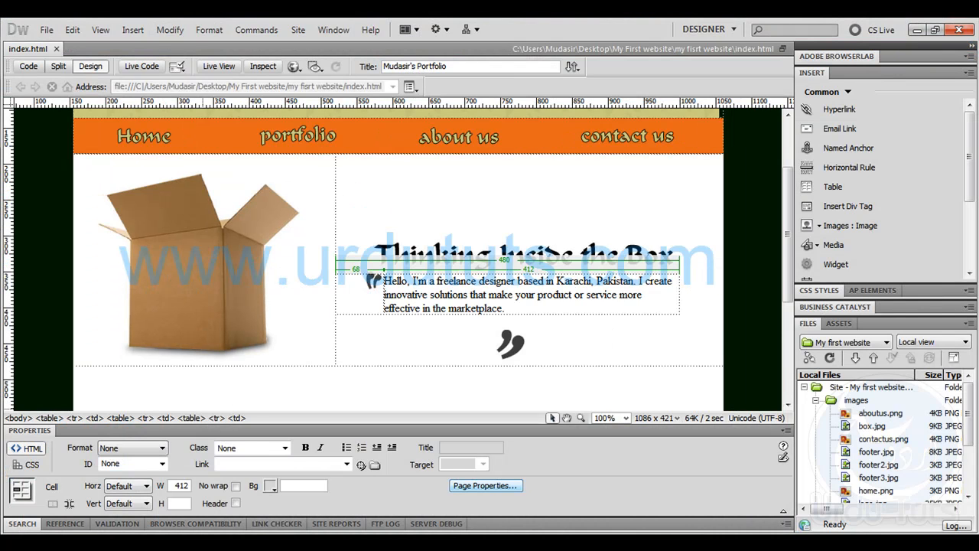
{"action": "key", "text": "alt+Tab"}
{"action": "scroll", "coordinate": [366, 348], "scroll_direction": "down", "scroll_amount": 1}
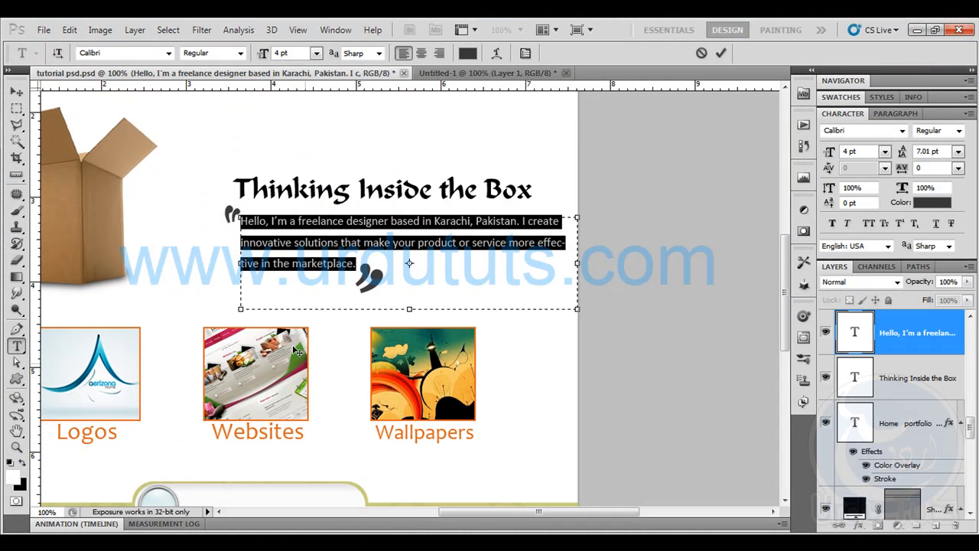
{"action": "left_click", "coordinate": [15, 92]}
{"action": "left_click_drag", "start_coordinate": [221, 264], "coordinate": [406, 238]}
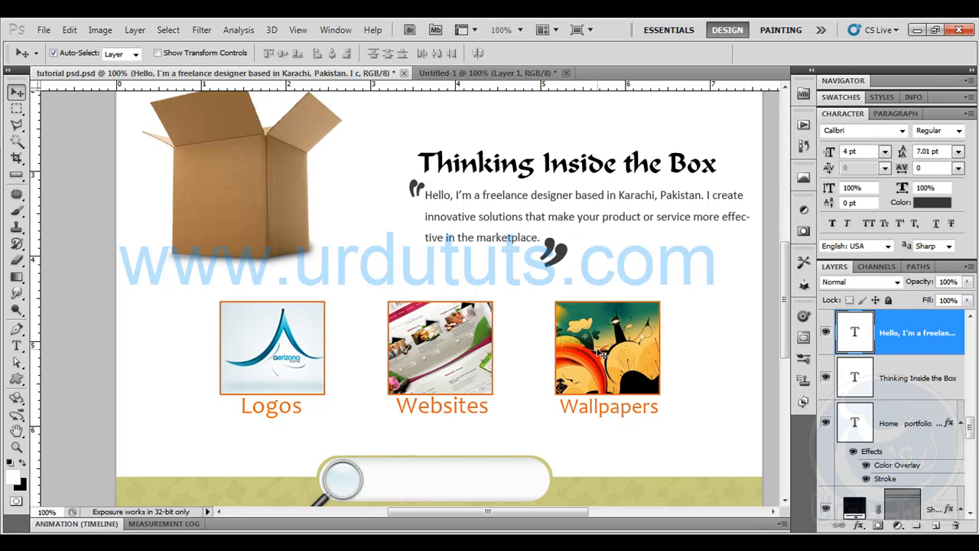
{"action": "left_click", "coordinate": [16, 109]}
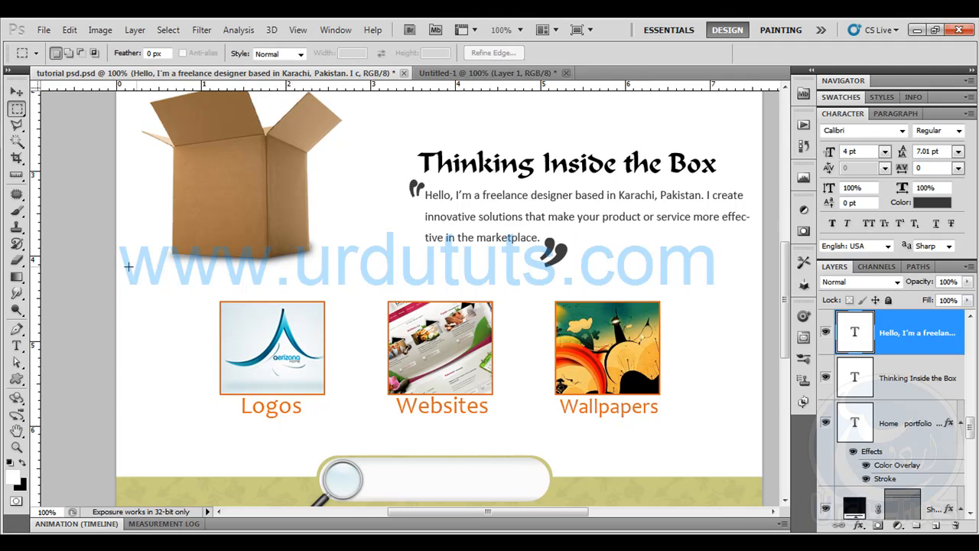
{"action": "left_click_drag", "start_coordinate": [110, 280], "coordinate": [763, 428]}
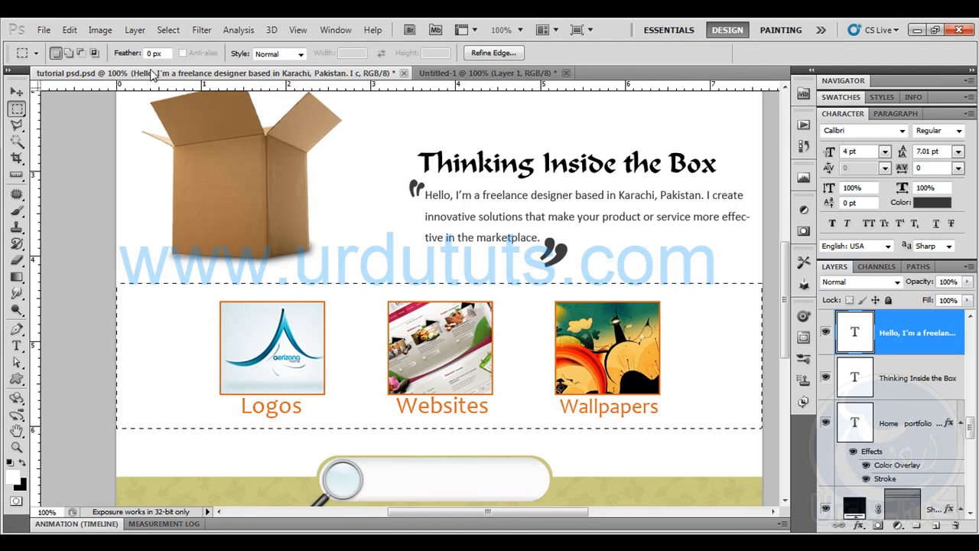
{"action": "left_click", "coordinate": [505, 308]}
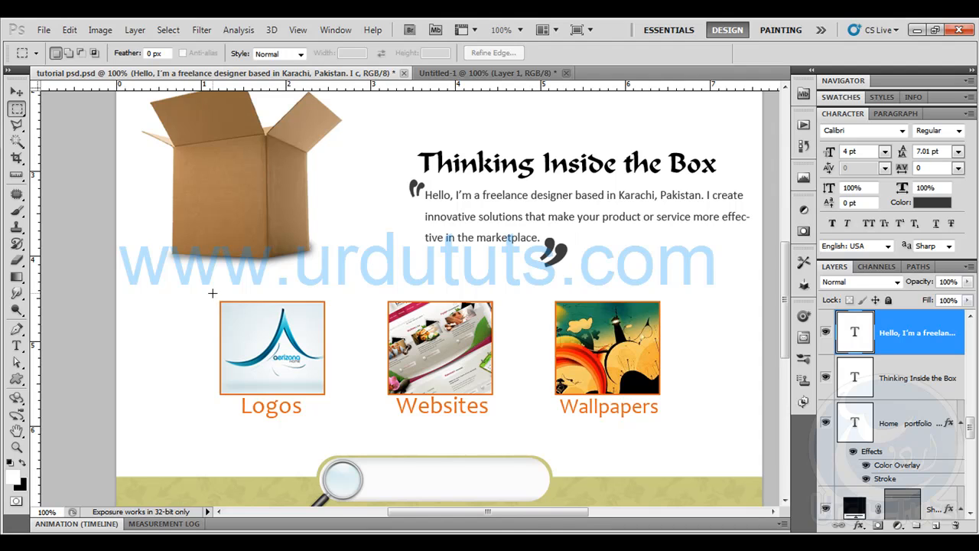
{"action": "left_click_drag", "start_coordinate": [290, 375], "coordinate": [778, 398]}
- Hide the Logos, Websites and Wallpapers text layers so only the three thumbnails remain in the strip
{"action": "scroll", "coordinate": [896, 405], "scroll_direction": "down", "scroll_amount": 1}
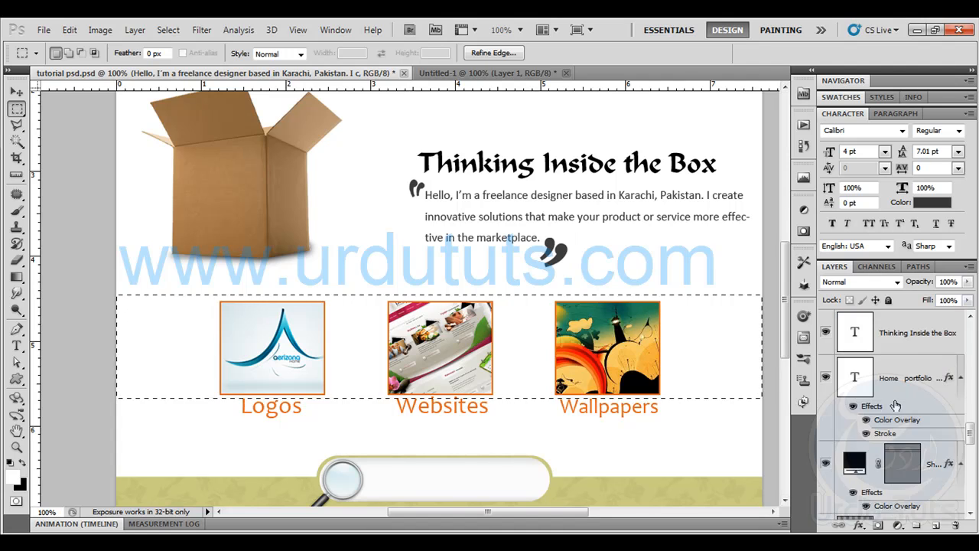
{"action": "scroll", "coordinate": [895, 406], "scroll_direction": "up", "scroll_amount": 3}
{"action": "scroll", "coordinate": [899, 374], "scroll_direction": "down", "scroll_amount": 5}
{"action": "scroll", "coordinate": [898, 398], "scroll_direction": "down", "scroll_amount": 6}
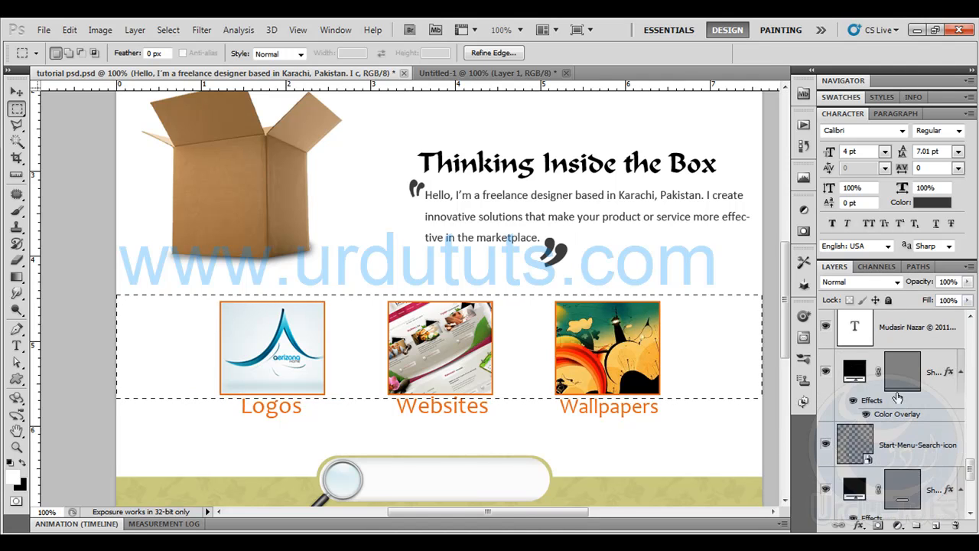
{"action": "scroll", "coordinate": [897, 396], "scroll_direction": "up", "scroll_amount": 3}
{"action": "scroll", "coordinate": [899, 397], "scroll_direction": "up", "scroll_amount": 3}
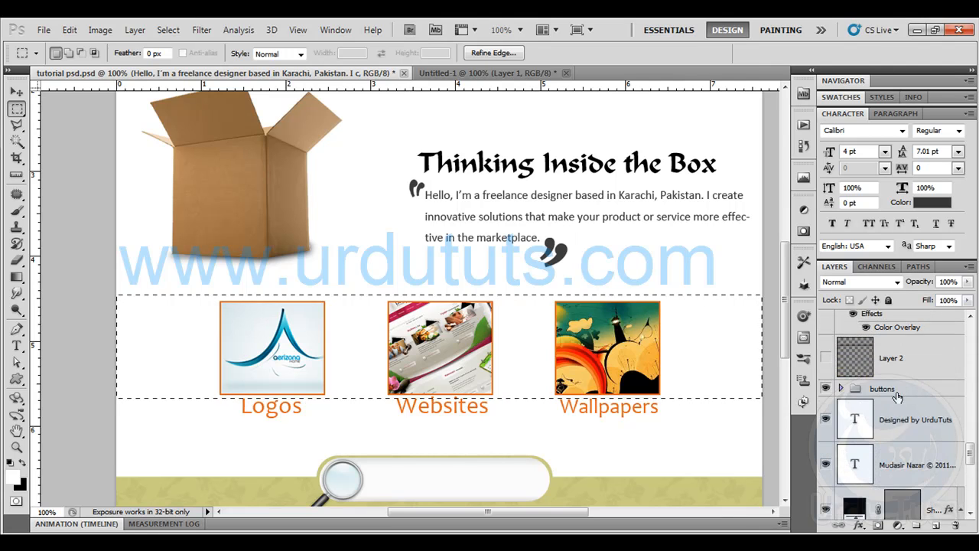
{"action": "scroll", "coordinate": [842, 428], "scroll_direction": "up", "scroll_amount": 4}
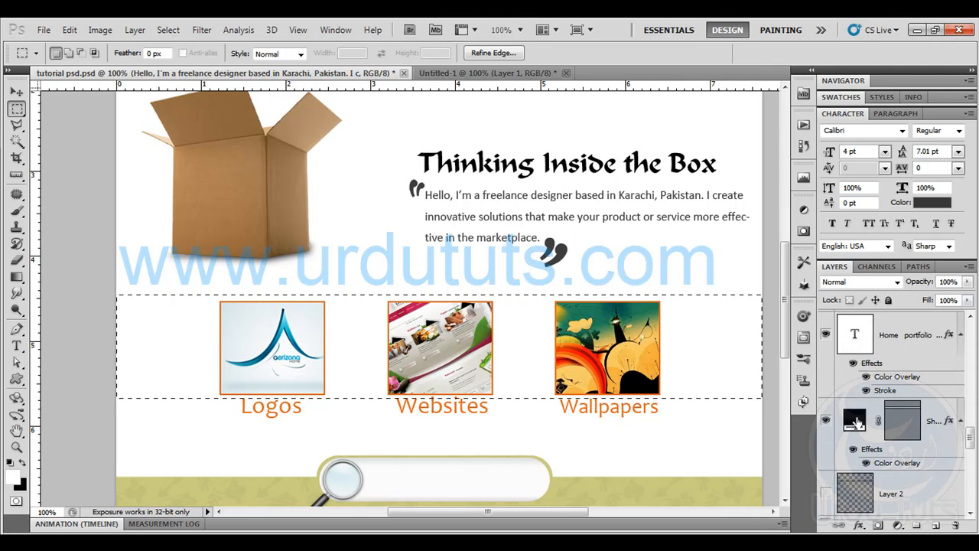
{"action": "scroll", "coordinate": [859, 421], "scroll_direction": "up", "scroll_amount": 3}
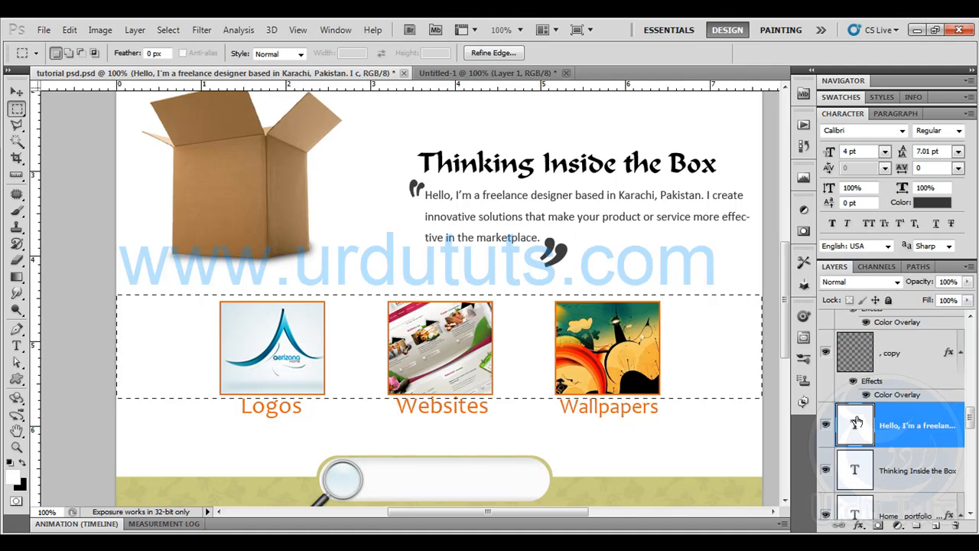
{"action": "scroll", "coordinate": [841, 462], "scroll_direction": "up", "scroll_amount": 5}
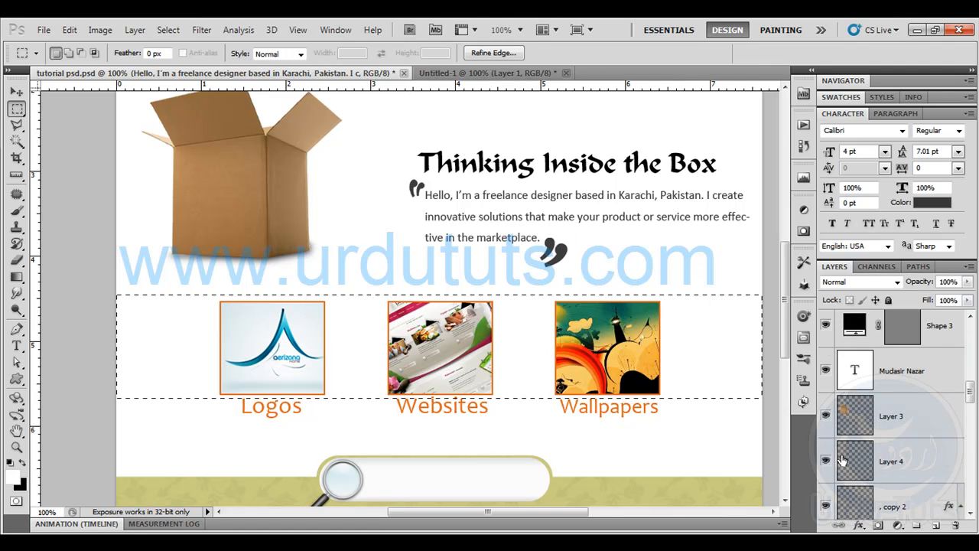
{"action": "scroll", "coordinate": [845, 413], "scroll_direction": "up", "scroll_amount": 3}
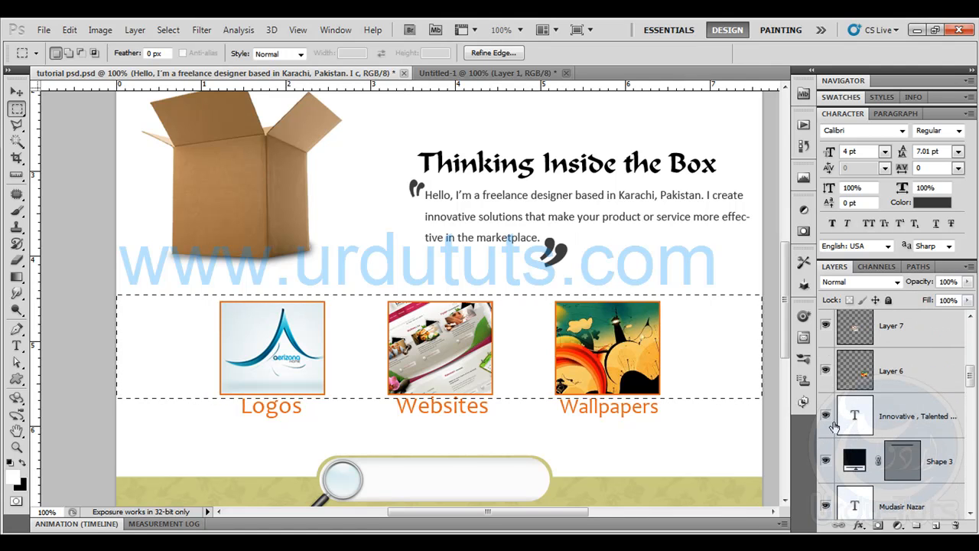
{"action": "scroll", "coordinate": [831, 420], "scroll_direction": "up", "scroll_amount": 5}
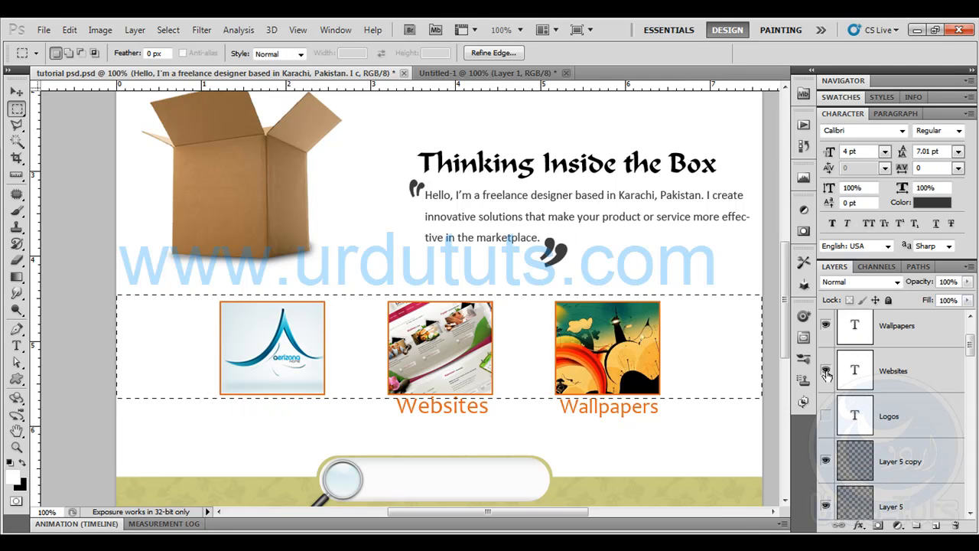
{"action": "left_click", "coordinate": [826, 370]}
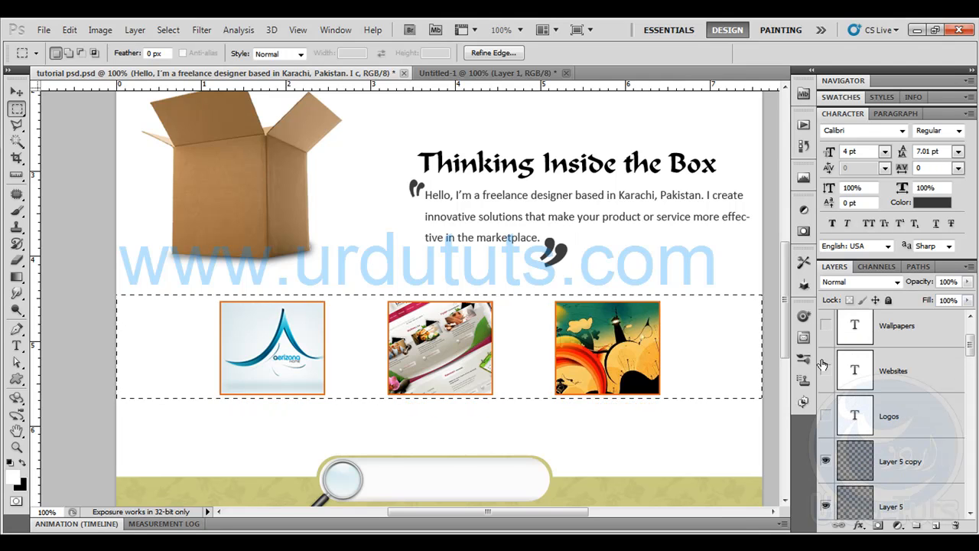
- Copy the selected strip merged and paste it into a new clipboard-sized document of 900 × 145 pixels
{"action": "left_click", "coordinate": [44, 29]}
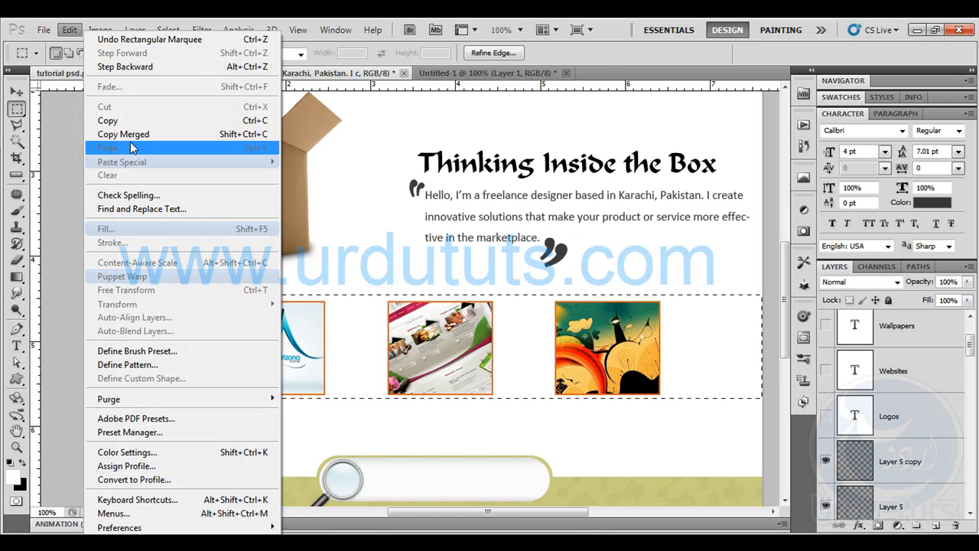
{"action": "left_click", "coordinate": [131, 136]}
{"action": "key", "text": "ctrl+n"}
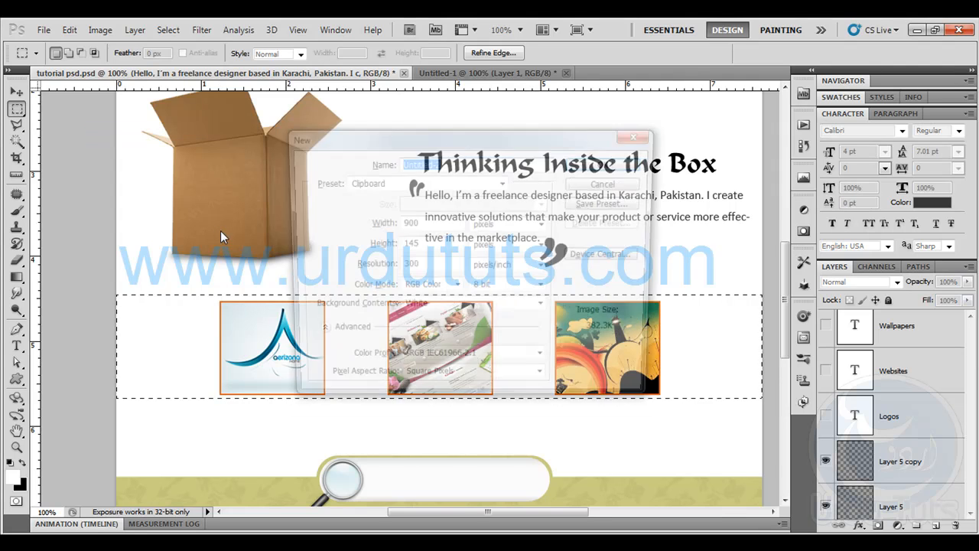
{"action": "key", "text": "Return"}
{"action": "key", "text": "ctrl+v"}
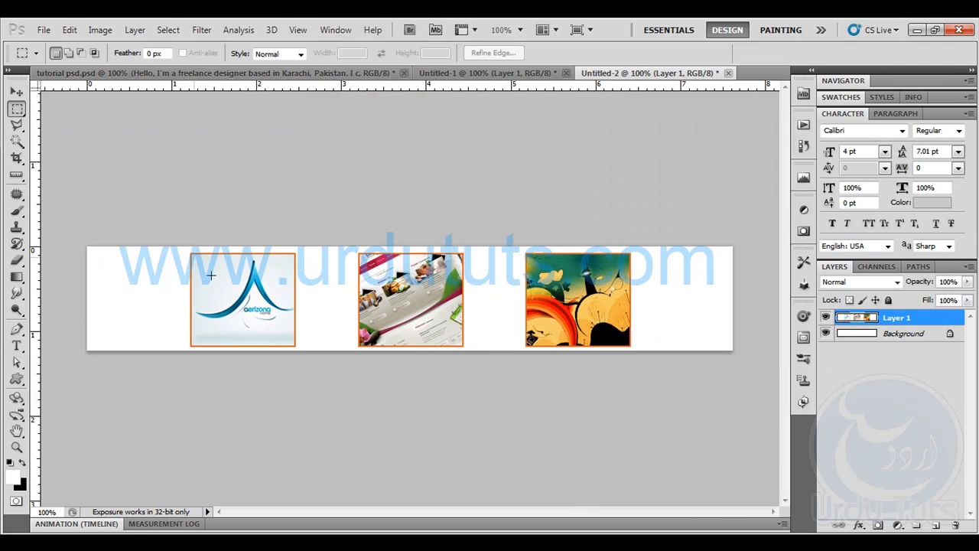
- Prepare the thumbnail strip for web export as a JPEG with quality 47
{"action": "left_click", "coordinate": [69, 30]}
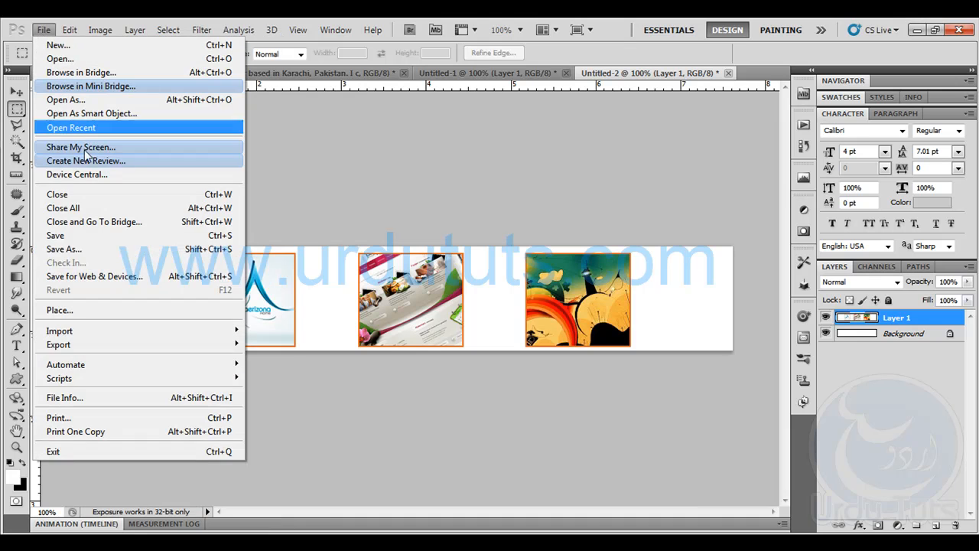
{"action": "left_click", "coordinate": [84, 277]}
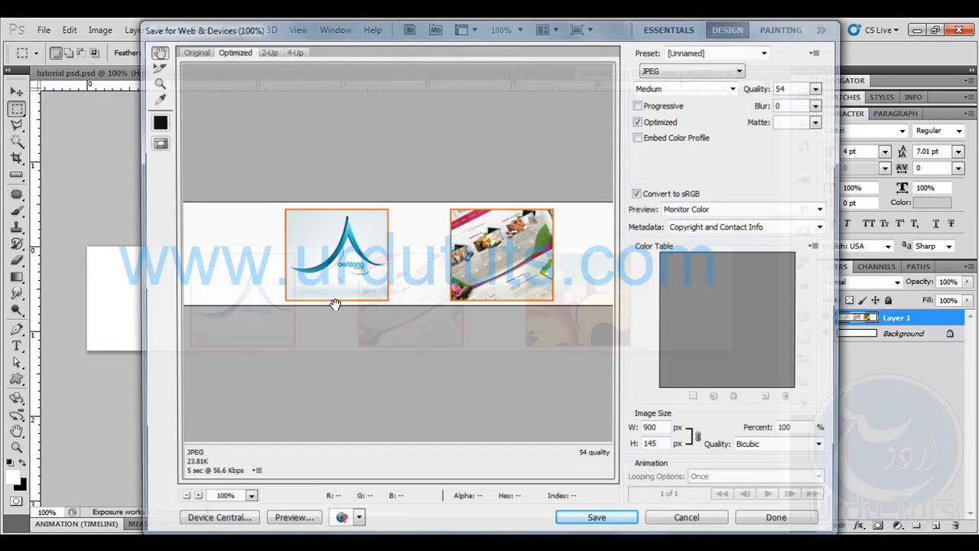
{"action": "left_click_drag", "start_coordinate": [519, 227], "coordinate": [339, 245]}
{"action": "left_click_drag", "start_coordinate": [761, 88], "coordinate": [756, 87]}
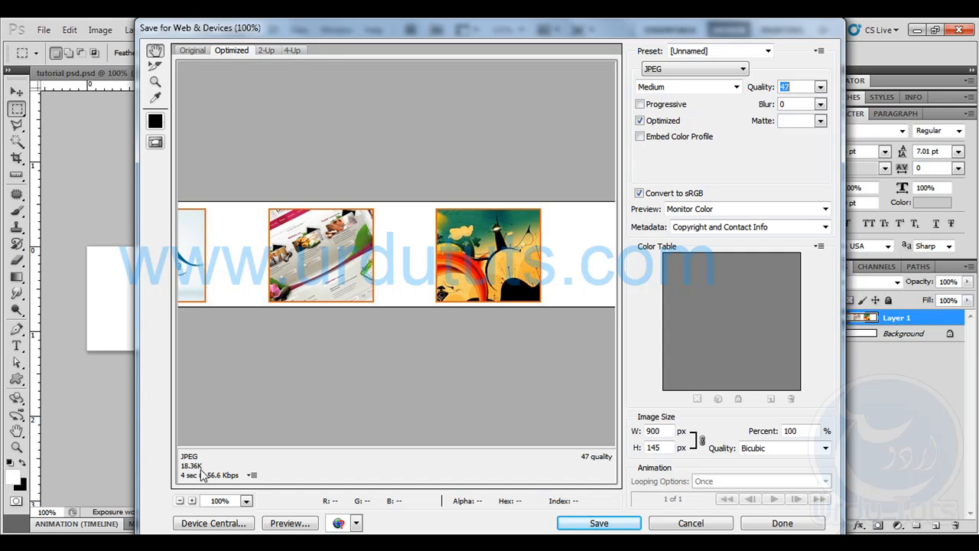
- Save the optimized strip as websites in the site's images folder
{"action": "left_click", "coordinate": [620, 527]}
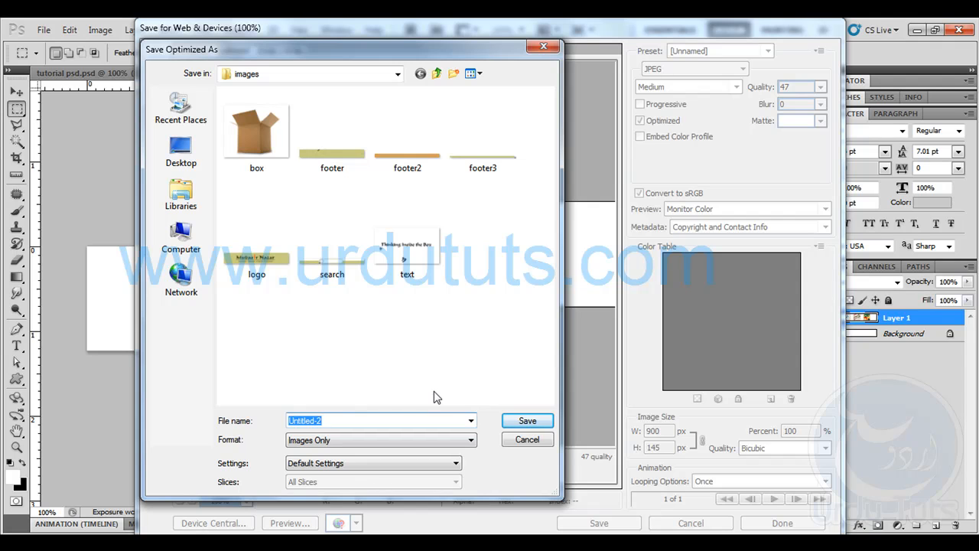
{"action": "type", "text": "b"}
{"action": "key", "text": "BackSpace"}
{"action": "key", "text": "BackSpace"}
{"action": "key", "text": "BackSpace"}
{"action": "key", "text": "BackSpace"}
{"action": "left_click", "coordinate": [527, 421]}
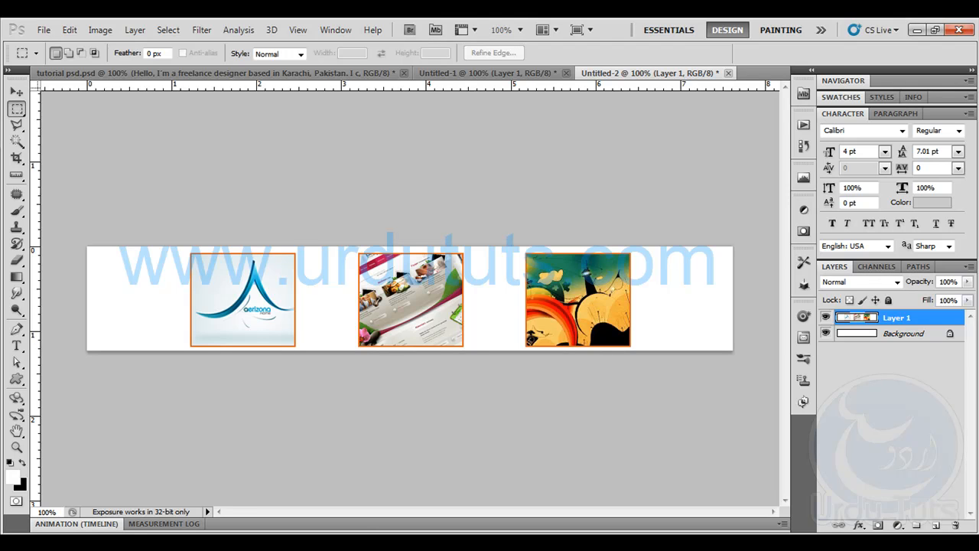
- Switch to Dreamweaver and insert a one-row, one-column table 900 pixels wide in the empty space below the intro section
{"action": "key", "text": "alt+Tab"}
{"action": "left_click", "coordinate": [350, 389]}
{"action": "scroll", "coordinate": [360, 274], "scroll_direction": "down", "scroll_amount": 2}
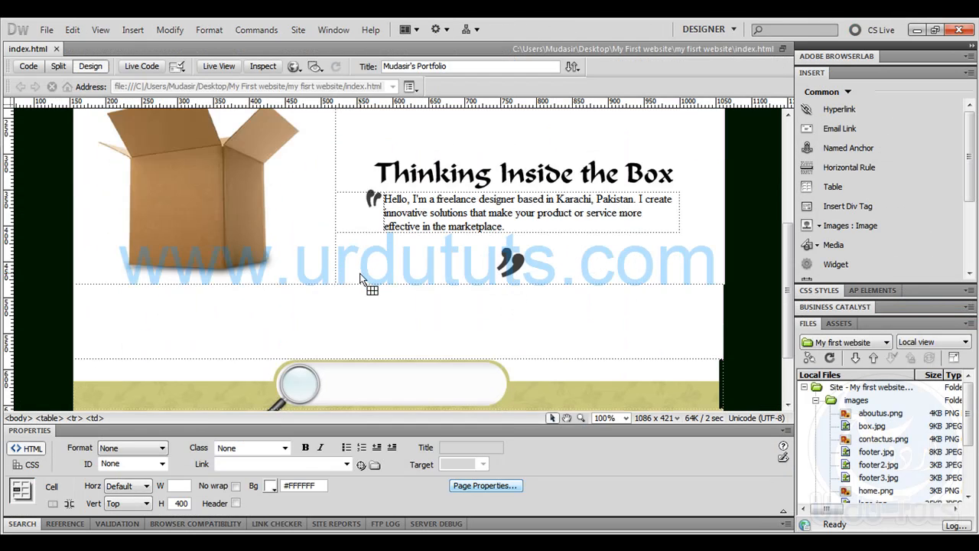
{"action": "scroll", "coordinate": [360, 278], "scroll_direction": "down", "scroll_amount": 2}
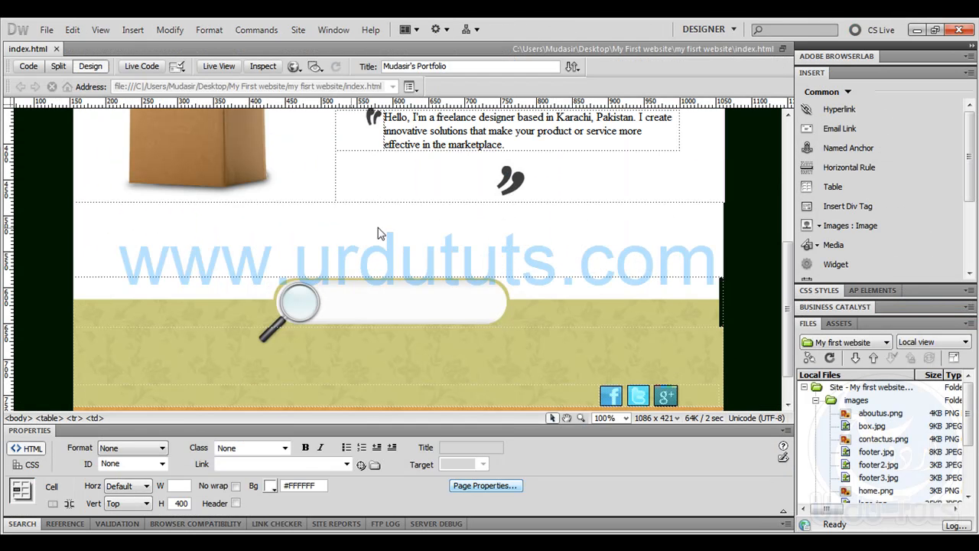
{"action": "left_click", "coordinate": [722, 318]}
{"action": "left_click", "coordinate": [417, 238]}
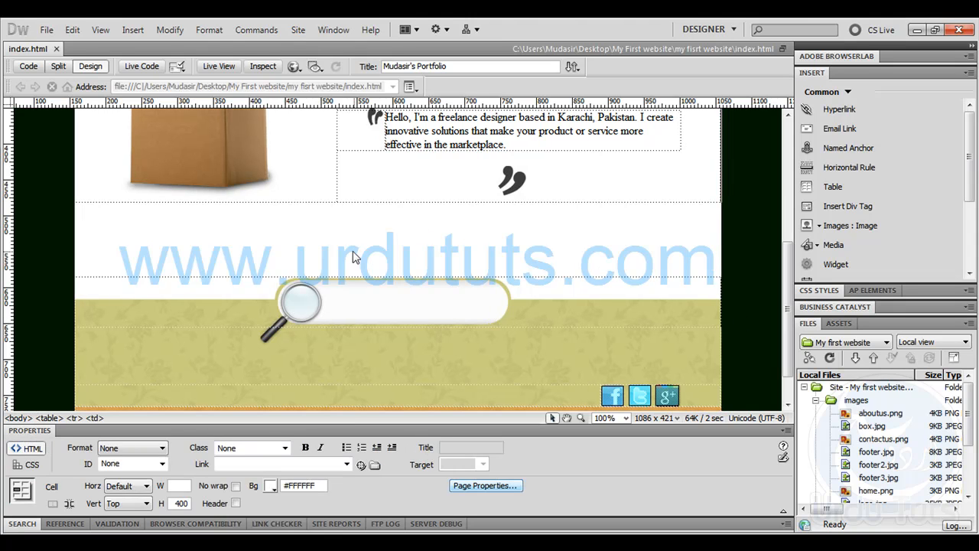
{"action": "scroll", "coordinate": [312, 267], "scroll_direction": "up", "scroll_amount": 3}
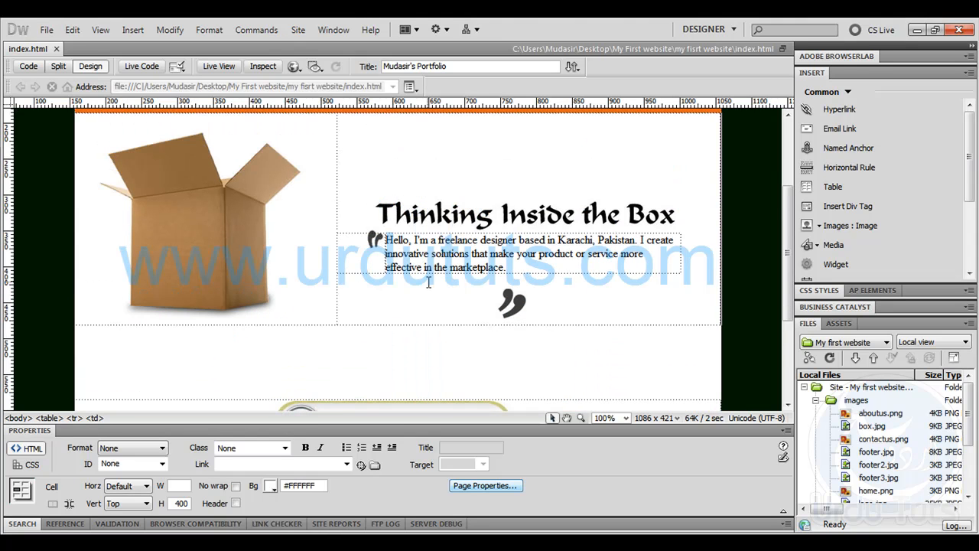
{"action": "scroll", "coordinate": [383, 321], "scroll_direction": "up", "scroll_amount": 2}
{"action": "scroll", "coordinate": [363, 296], "scroll_direction": "down", "scroll_amount": 4}
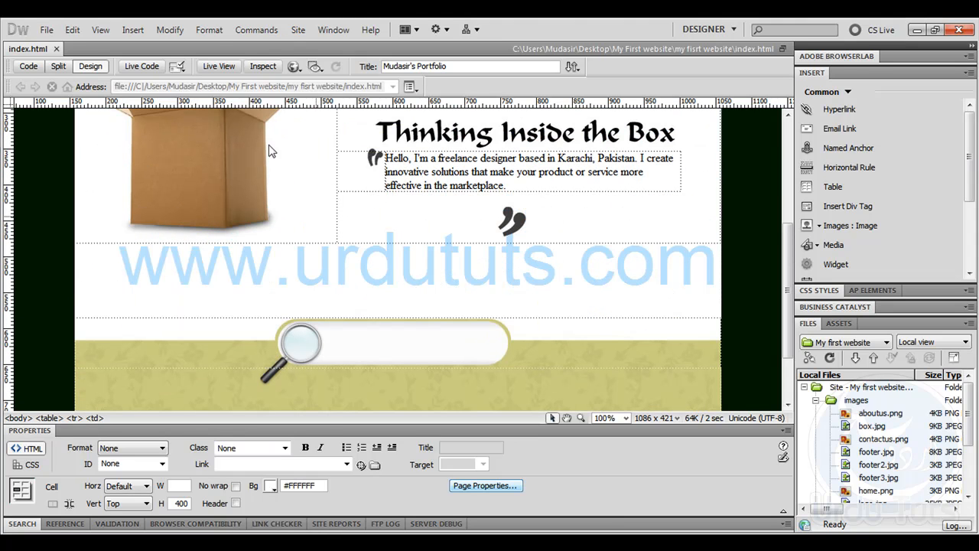
{"action": "left_click", "coordinate": [833, 187]}
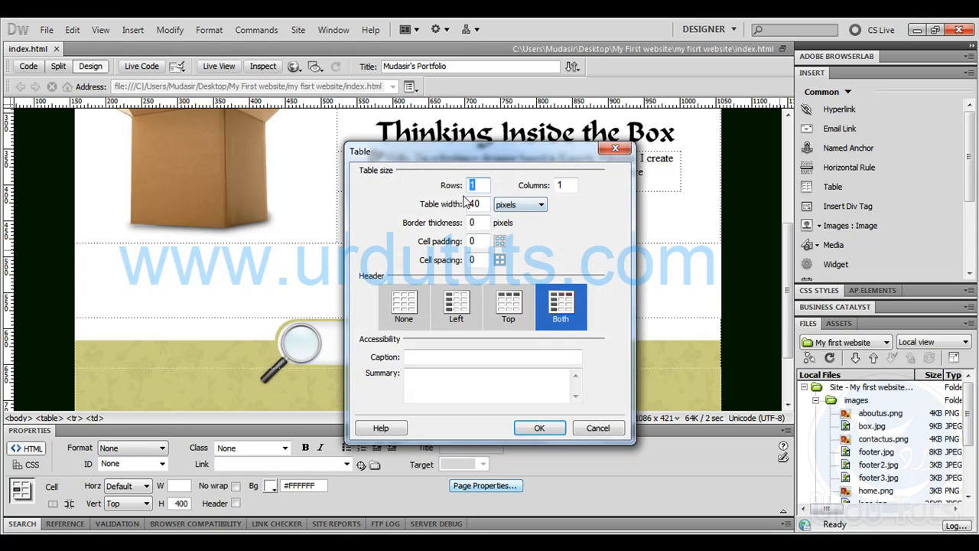
{"action": "left_click", "coordinate": [526, 425]}
- Set the new table's row count to 2
{"action": "left_click_drag", "start_coordinate": [105, 253], "coordinate": [719, 278]}
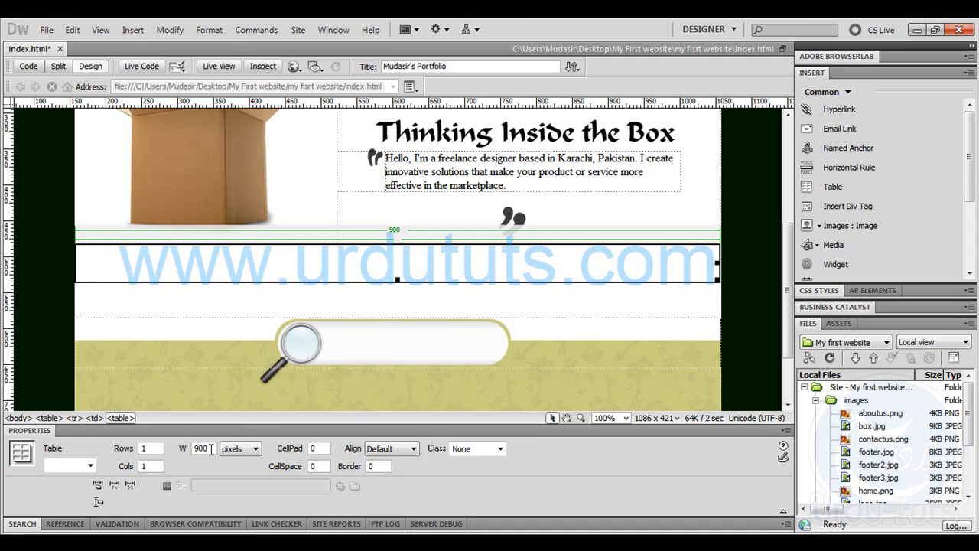
{"action": "left_click_drag", "start_coordinate": [154, 450], "coordinate": [14, 443]}
{"action": "key", "text": "Return"}
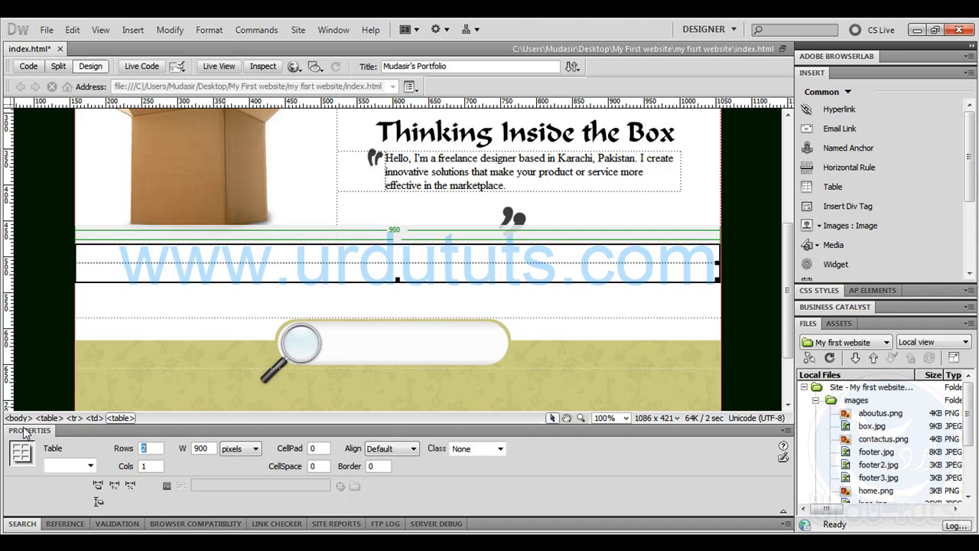
- Insert the websites.jpg strip image from the site's images folder into the new table's second row
{"action": "left_click", "coordinate": [394, 254]}
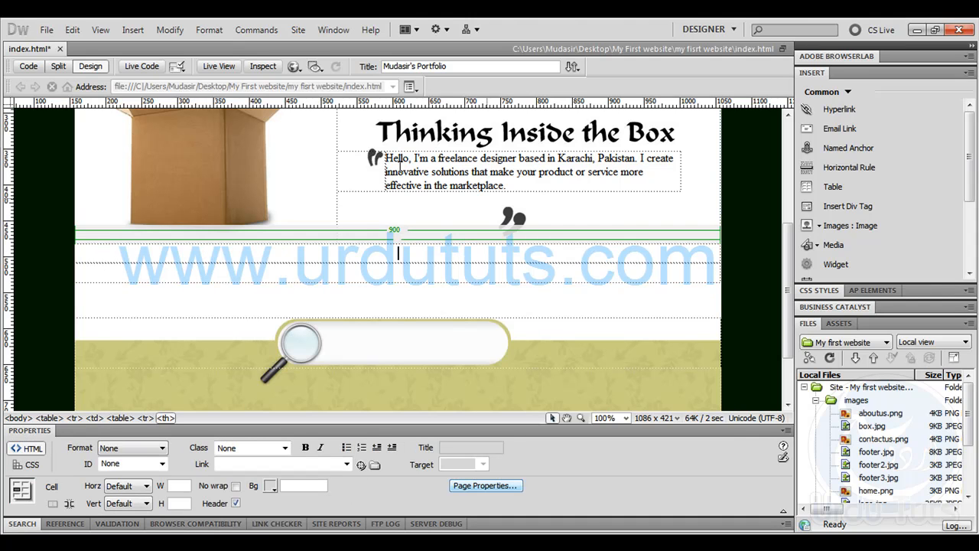
{"action": "left_click", "coordinate": [132, 29]}
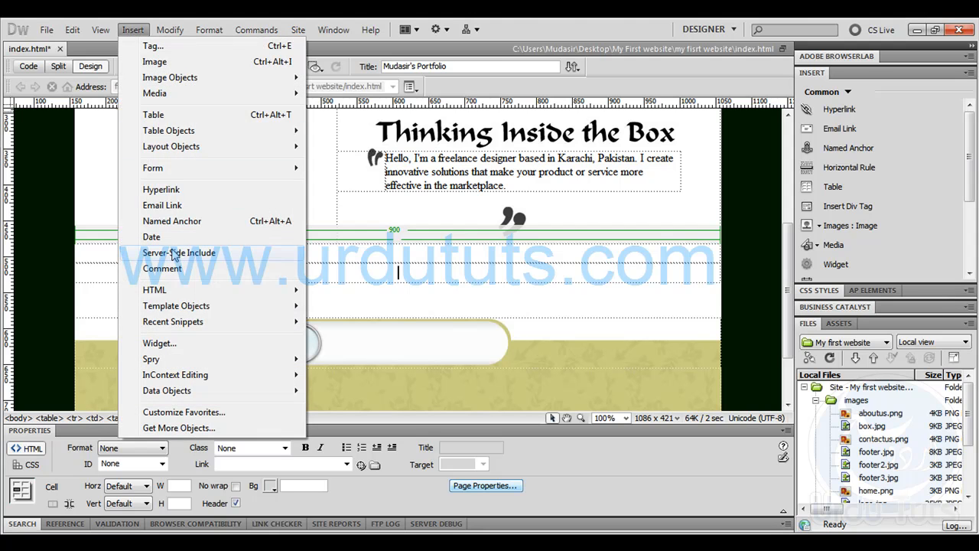
{"action": "left_click", "coordinate": [814, 234]}
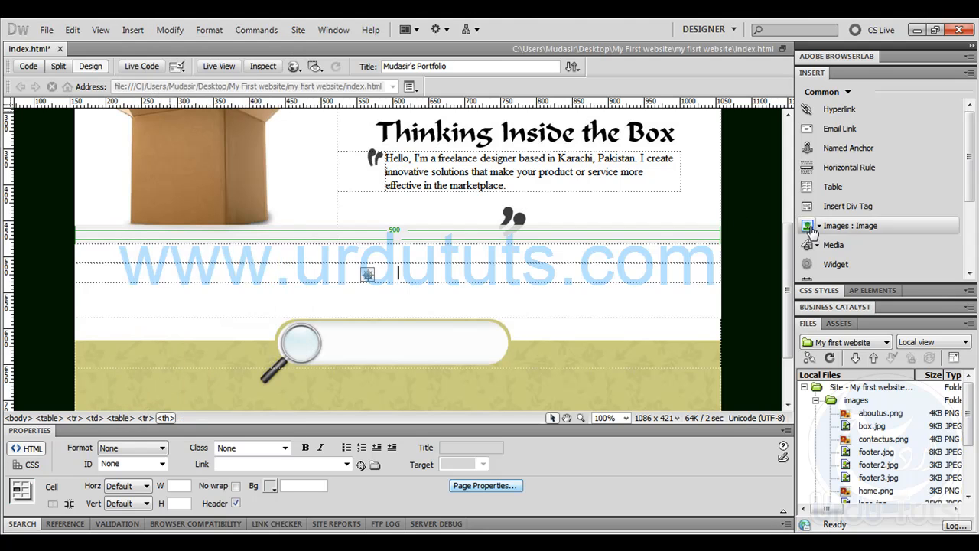
{"action": "left_click_drag", "start_coordinate": [557, 213], "coordinate": [559, 295]}
{"action": "double_click", "coordinate": [387, 297]}
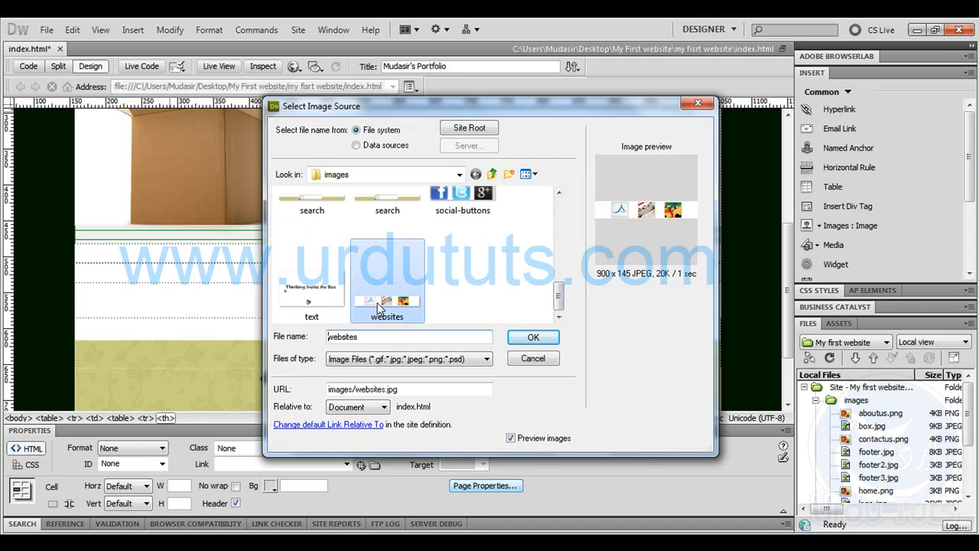
- Move the strip image into the table's first row, then delete it from the table
{"action": "left_click", "coordinate": [621, 251]}
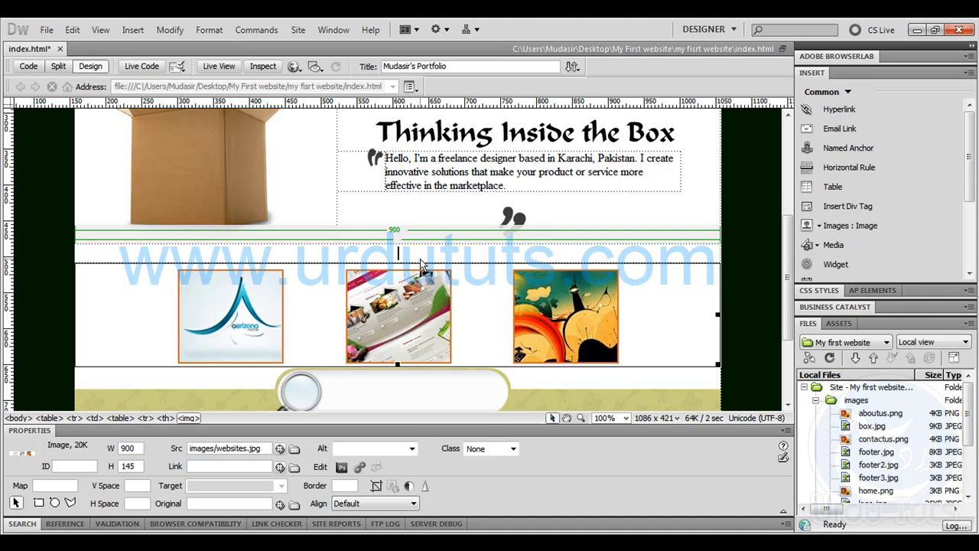
{"action": "left_click", "coordinate": [420, 257]}
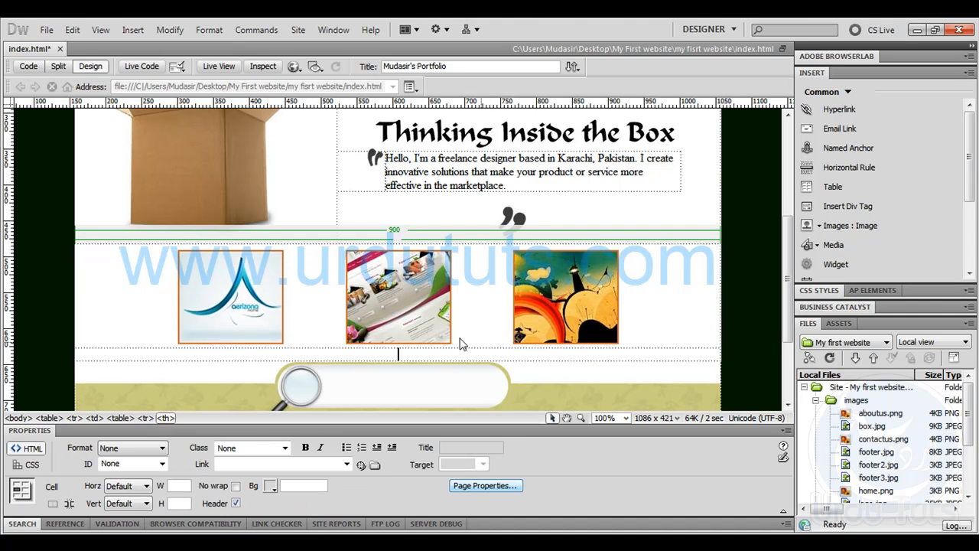
{"action": "left_click", "coordinate": [478, 321]}
{"action": "key", "text": "Delete"}
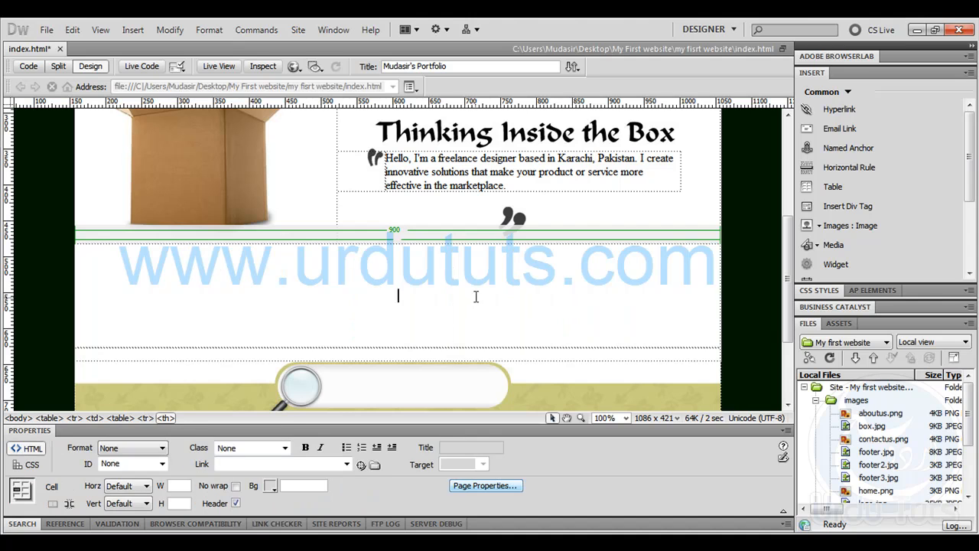
- Set the column count of the 900-pixel table to 3
{"action": "left_click", "coordinate": [470, 348]}
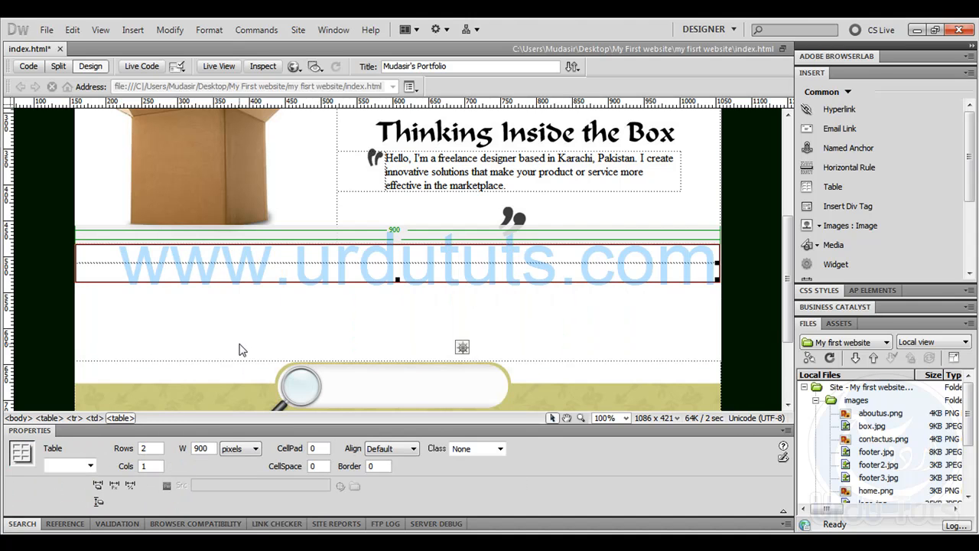
{"action": "double_click", "coordinate": [153, 464]}
{"action": "type", "text": "3"}
{"action": "key", "text": "Return"}
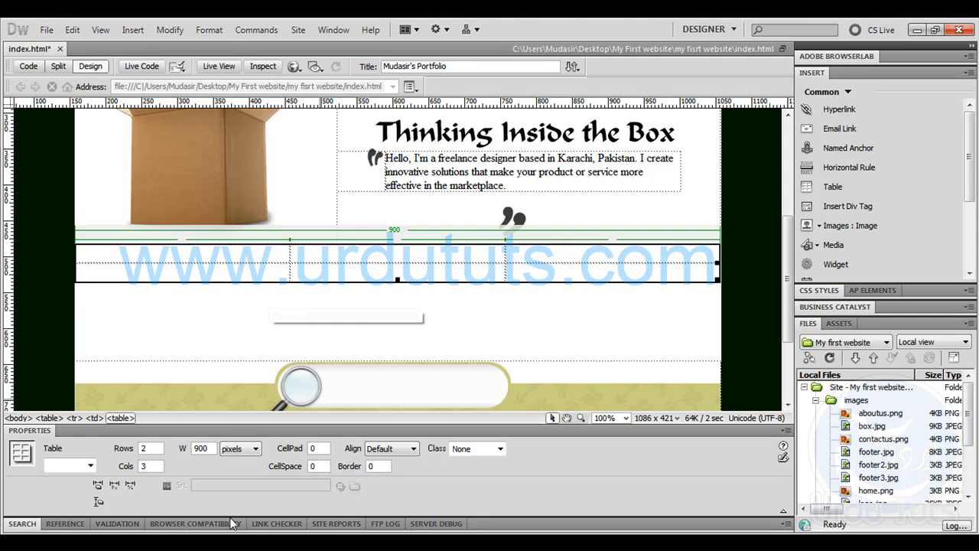
- Switch to Photoshop and close the Untitled-2 and Untitled-1 documents without saving
{"action": "key", "text": "alt+Tab"}
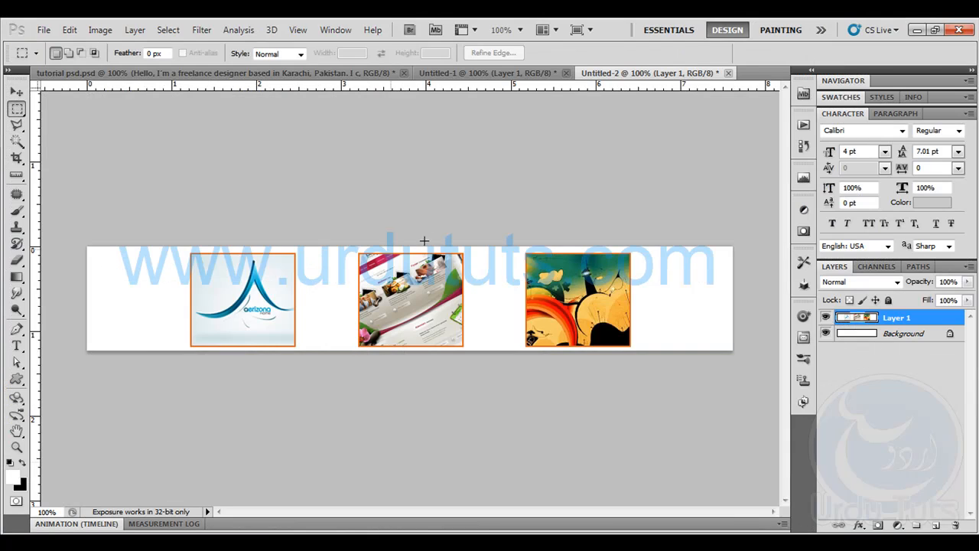
{"action": "left_click", "coordinate": [727, 73]}
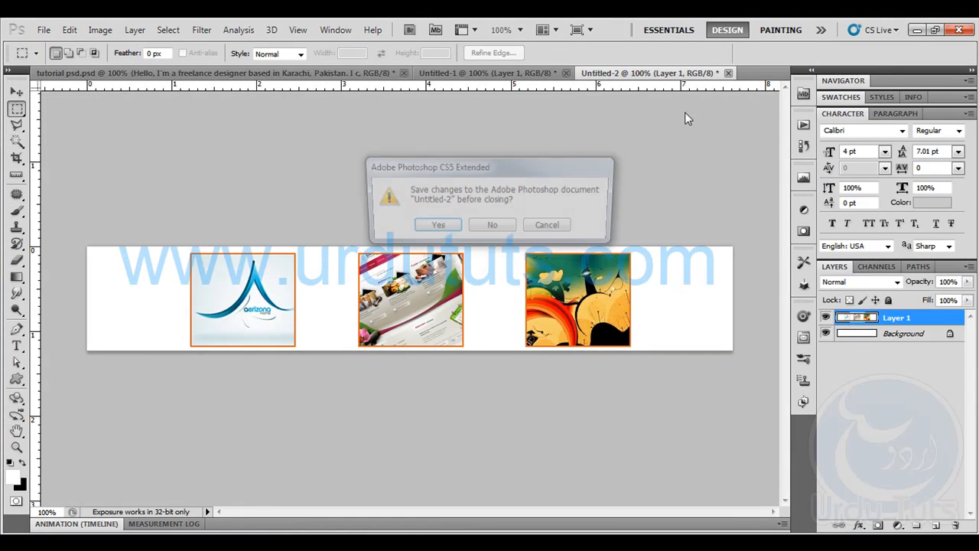
{"action": "left_click", "coordinate": [493, 228]}
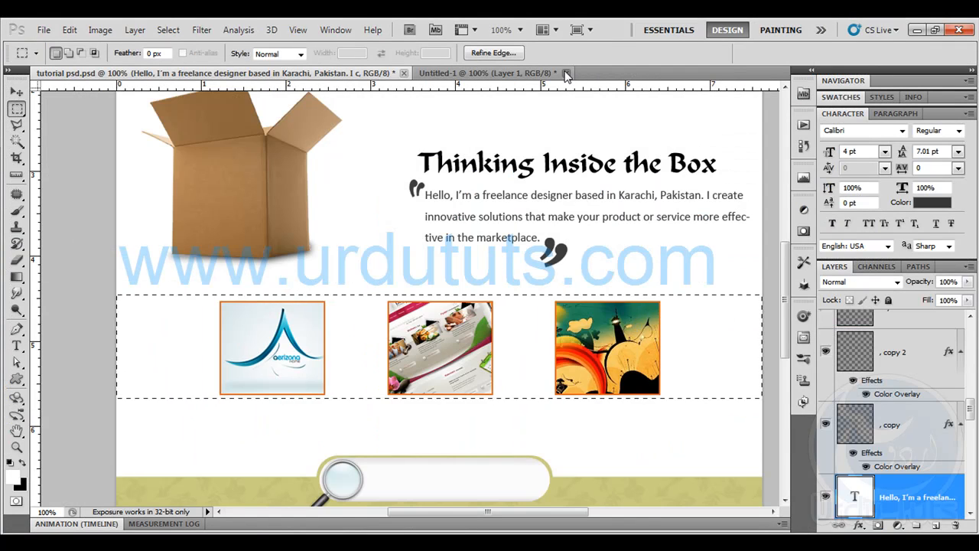
{"action": "left_click", "coordinate": [566, 73]}
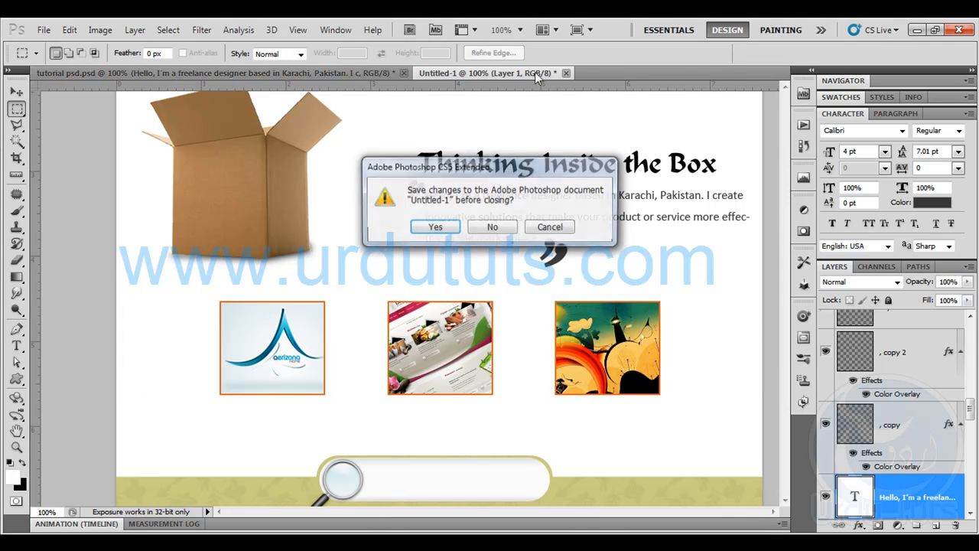
{"action": "left_click", "coordinate": [493, 228]}
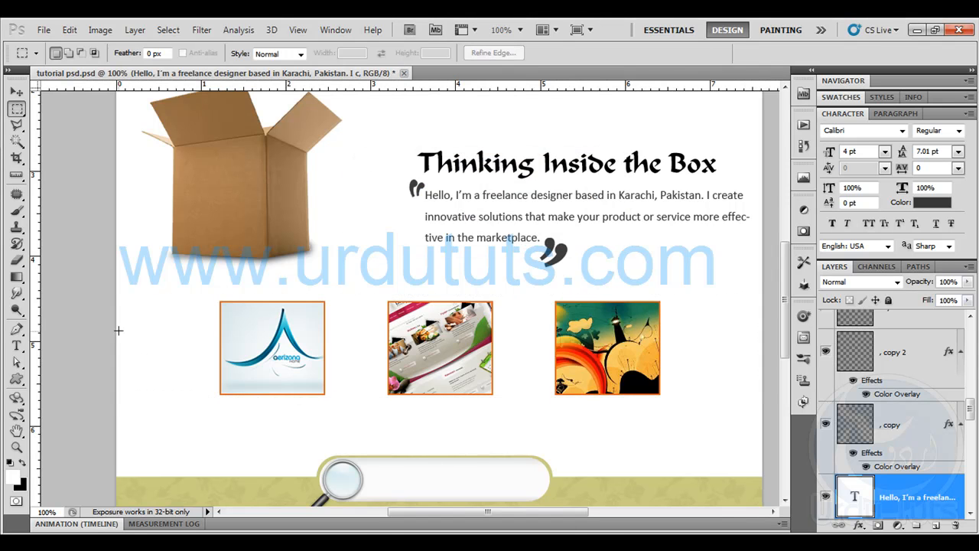
- Select the logo thumbnail together with the white space on its left and place a vertical guide at the selection's right edge
{"action": "left_click_drag", "start_coordinate": [161, 347], "coordinate": [327, 398]}
{"action": "left_click_drag", "start_coordinate": [35, 165], "coordinate": [331, 194]}
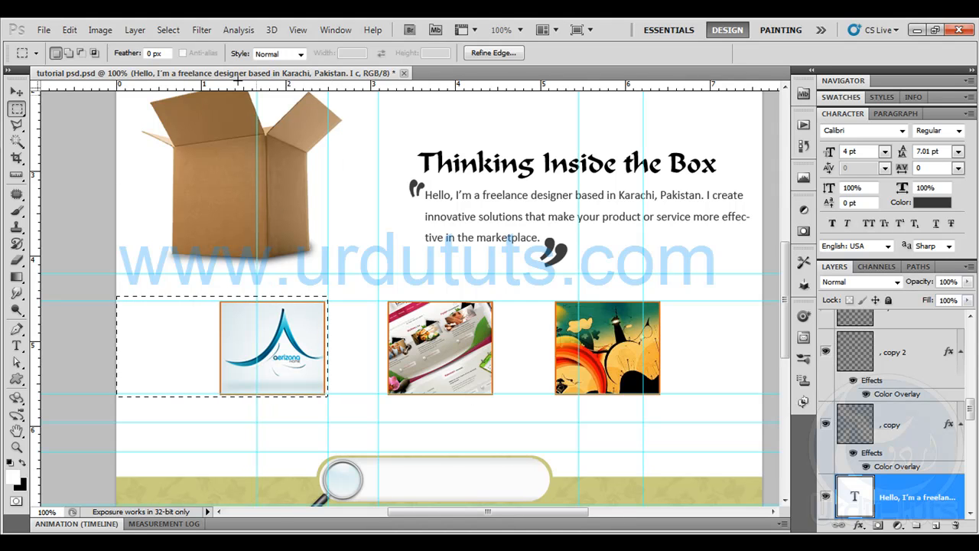
- Copy the selected area merged and paste it into a new 295 × 141 pixel document
{"action": "left_click", "coordinate": [69, 29]}
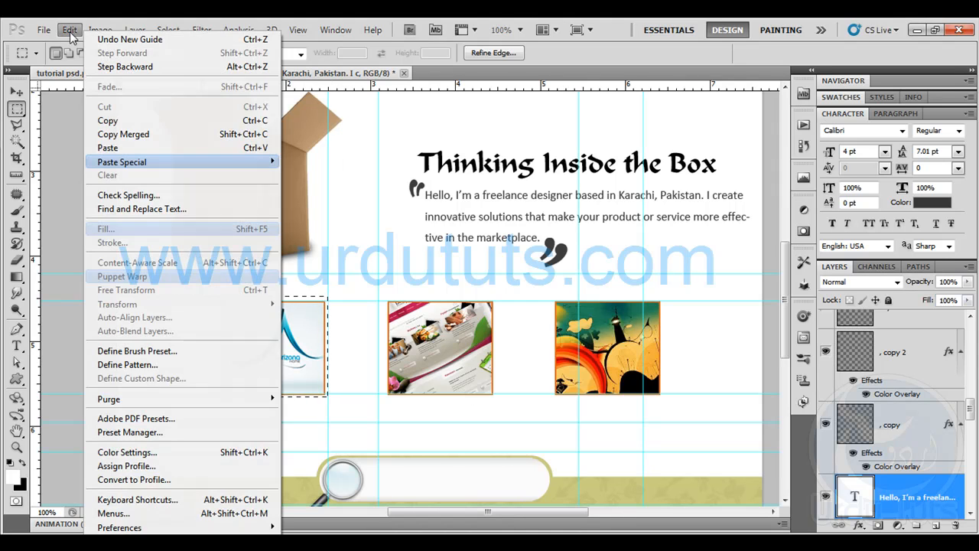
{"action": "left_click", "coordinate": [115, 135]}
{"action": "key", "text": "ctrl+n"}
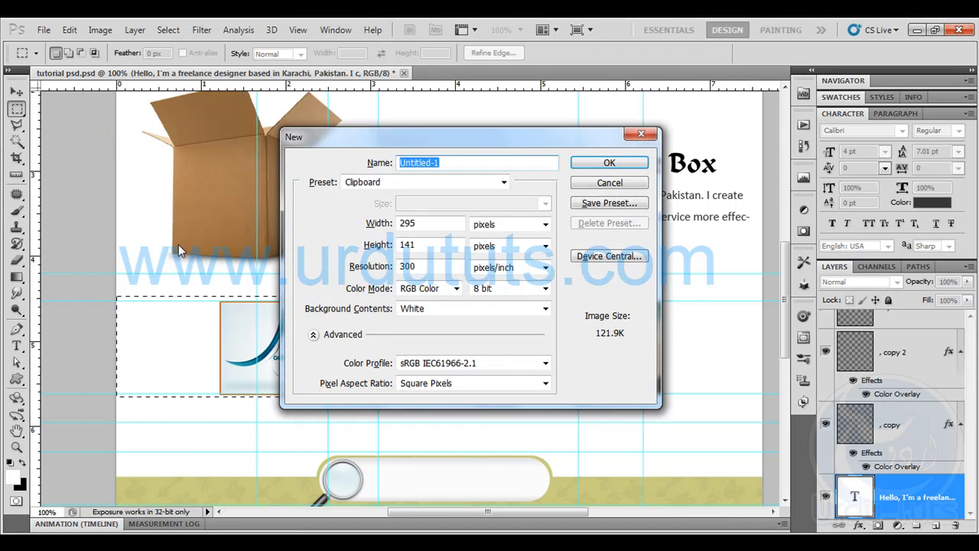
{"action": "key", "text": "Return"}
{"action": "key", "text": "ctrl+v"}
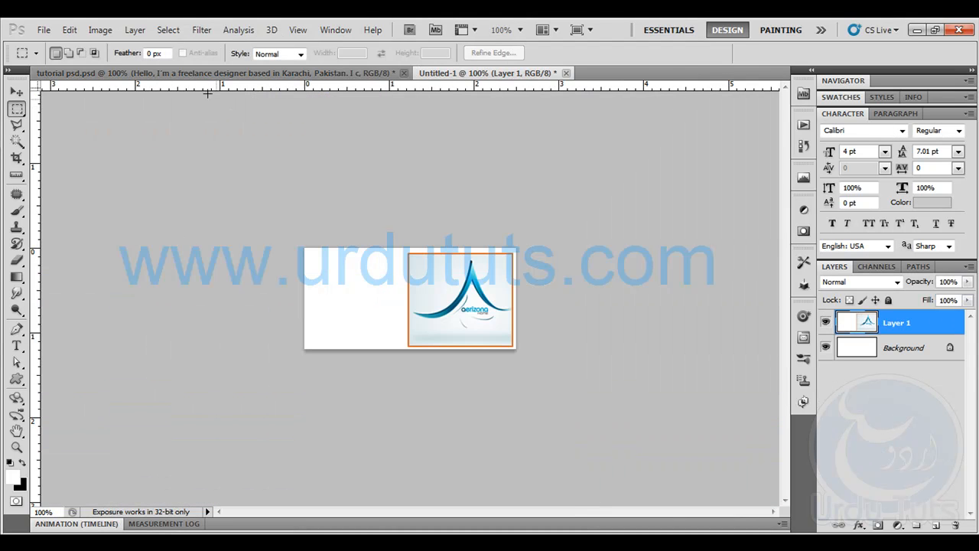
- Export the logo thumbnail for web as a quality 47 JPEG named logos in the images folder, then close its document without saving
{"action": "left_click", "coordinate": [43, 30]}
{"action": "left_click", "coordinate": [114, 276]}
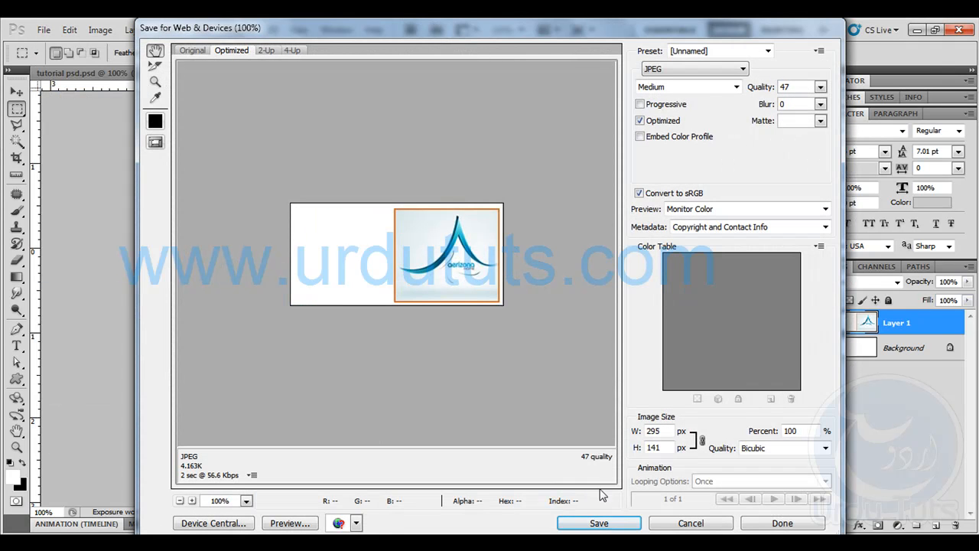
{"action": "left_click", "coordinate": [612, 524]}
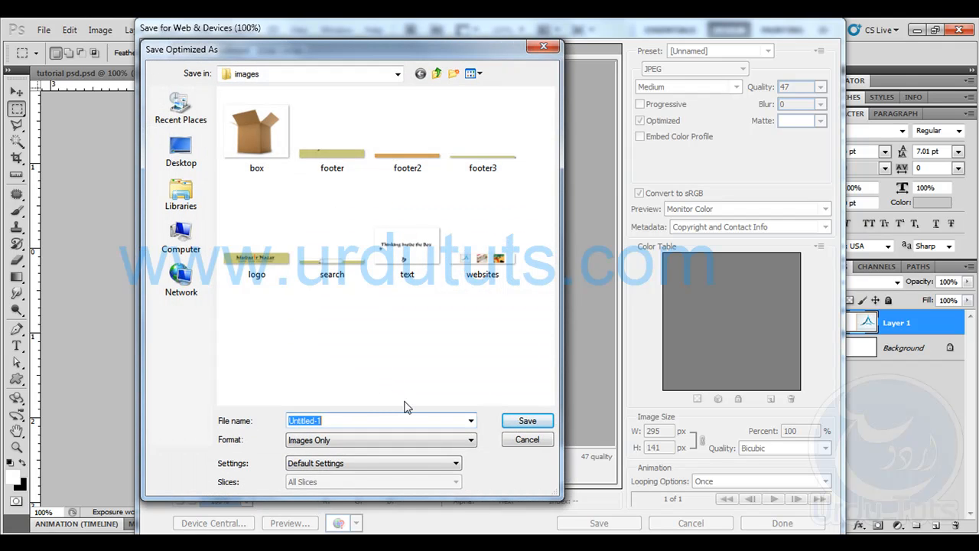
{"action": "type", "text": "lo"}
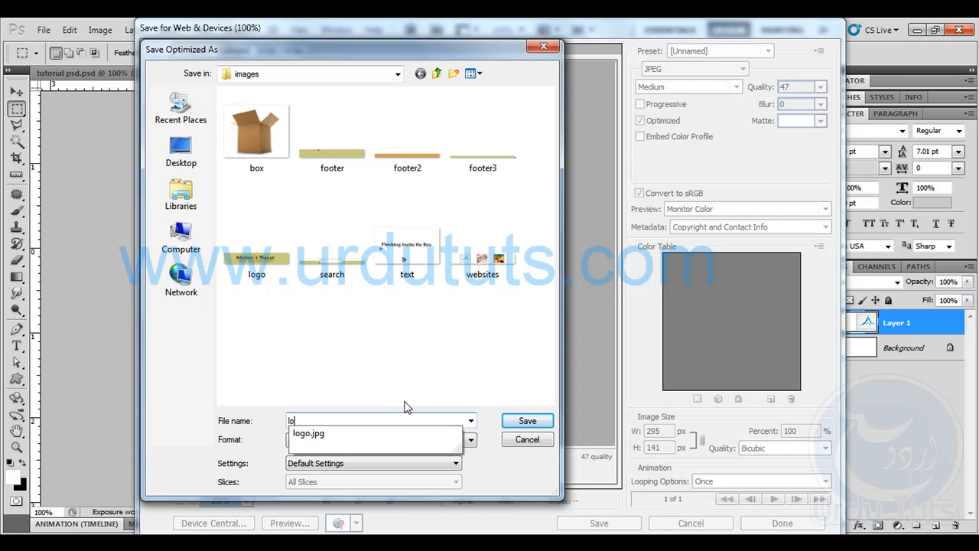
{"action": "type", "text": "gos"}
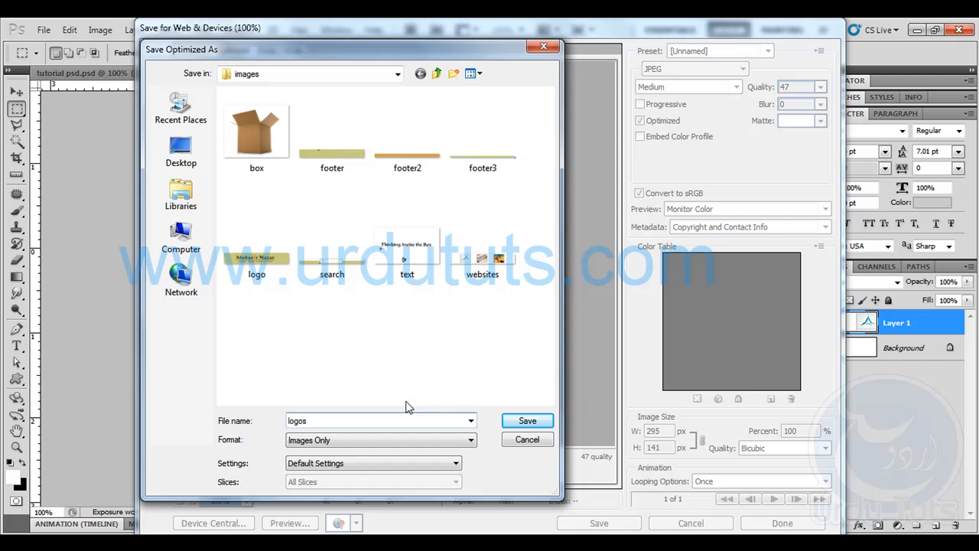
{"action": "left_click", "coordinate": [510, 419]}
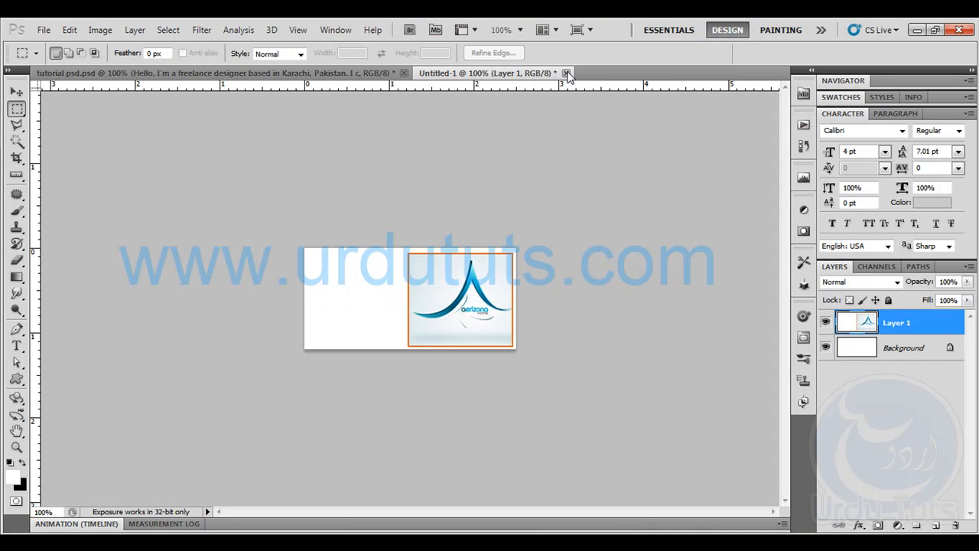
{"action": "left_click", "coordinate": [567, 73]}
{"action": "left_click", "coordinate": [497, 226]}
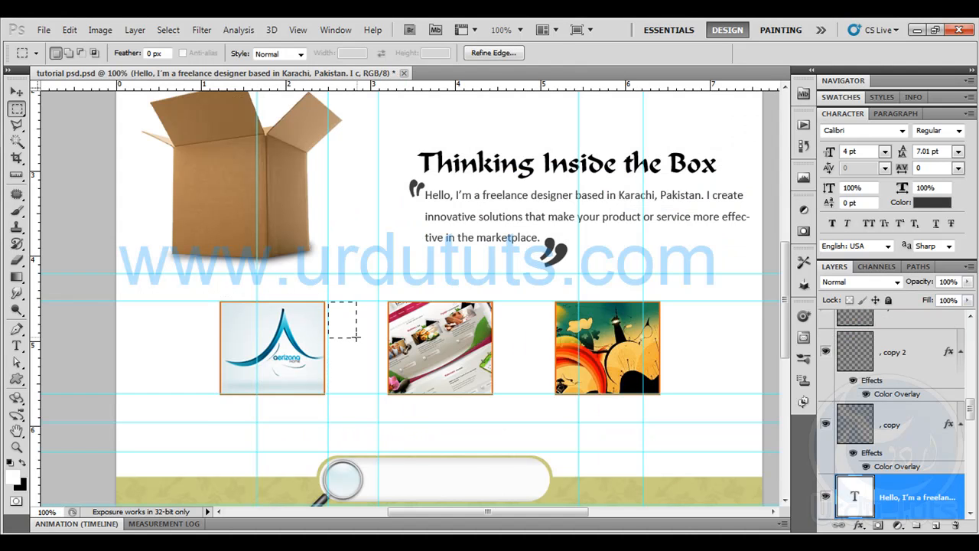
- Try selecting the middle thumbnail's area, then undo back to the logo thumbnail's selection
{"action": "left_click_drag", "start_coordinate": [469, 387], "coordinate": [524, 390]}
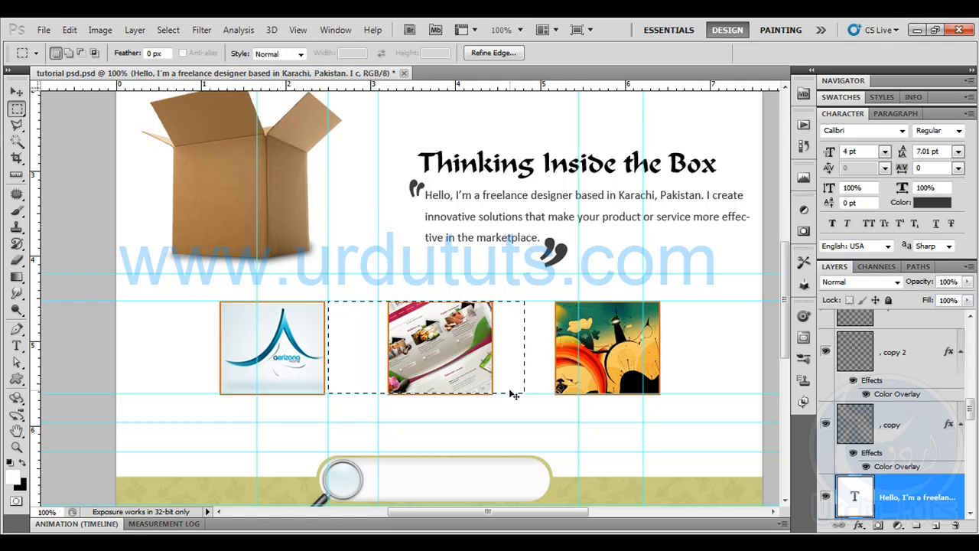
{"action": "key", "text": "ctrl+h"}
{"action": "key", "text": "ctrl+h"}
{"action": "key", "text": "ctrl+z"}
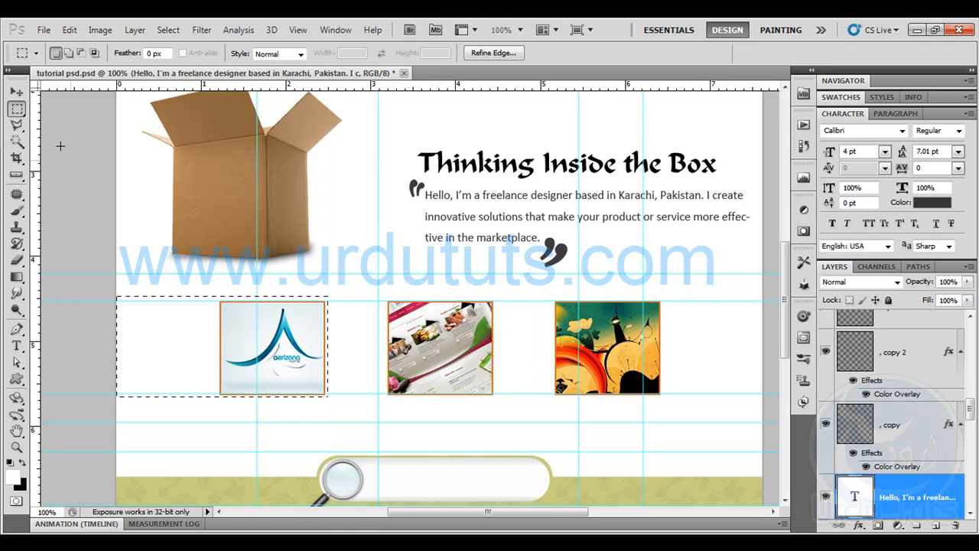
- Align the horizontal guides with the logo selection's top and bottom edges and place a vertical guide at its right edge
{"action": "left_click", "coordinate": [17, 92]}
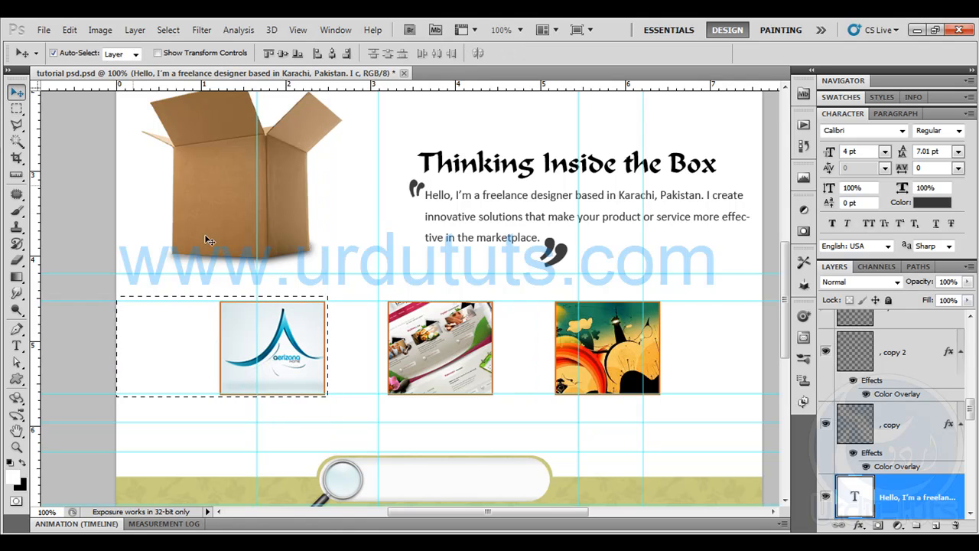
{"action": "left_click", "coordinate": [17, 109]}
{"action": "left_click_drag", "start_coordinate": [35, 204], "coordinate": [327, 260]}
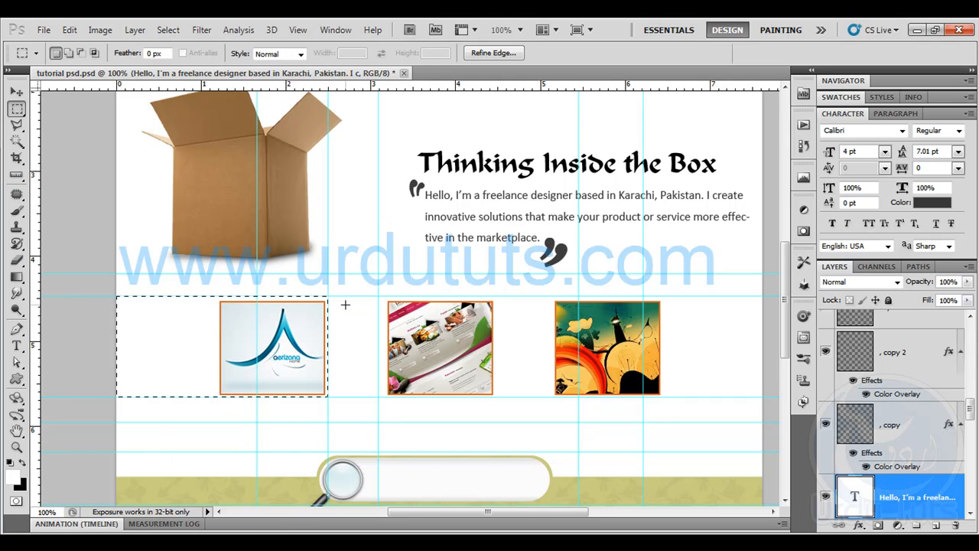
- Select the middle thumbnail with its side margins and copy it merged into a new 250 × 141 pixel document
{"action": "left_click_drag", "start_coordinate": [460, 396], "coordinate": [507, 396]}
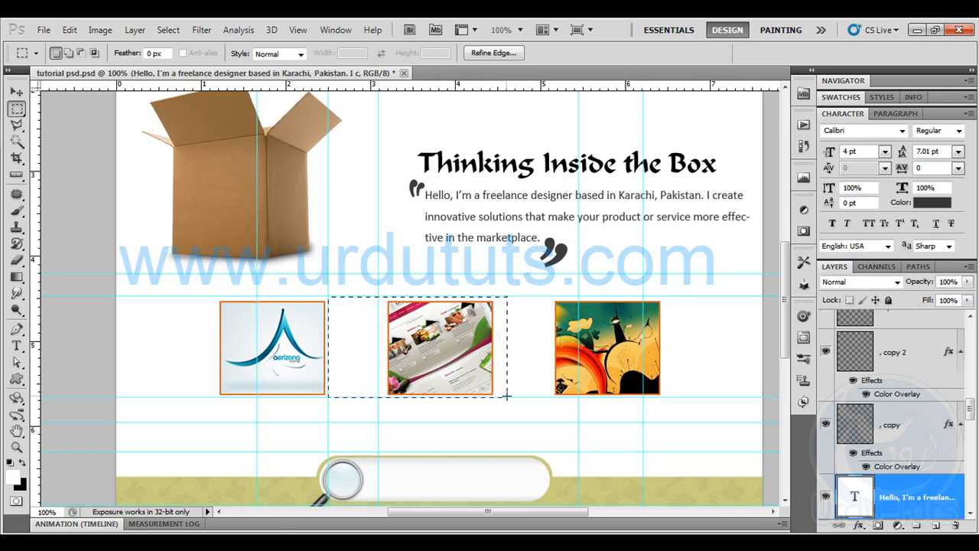
{"action": "left_click", "coordinate": [67, 29]}
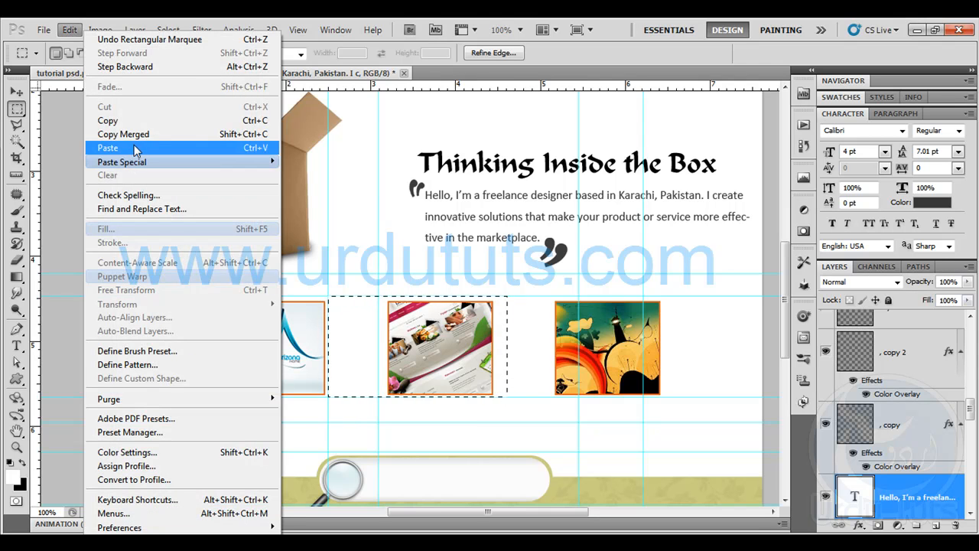
{"action": "left_click", "coordinate": [127, 134]}
{"action": "key", "text": "ctrl+n"}
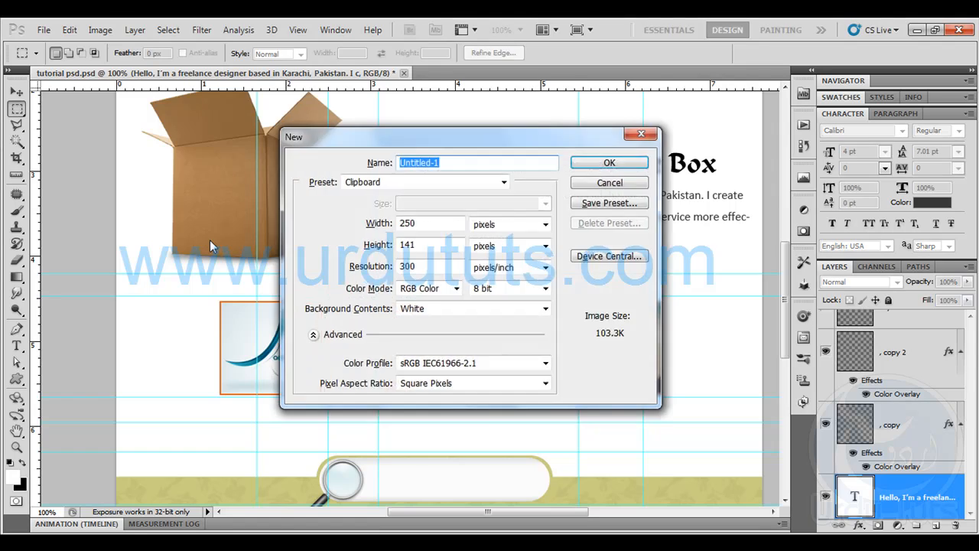
{"action": "key", "text": "Return"}
{"action": "key", "text": "ctrl+v"}
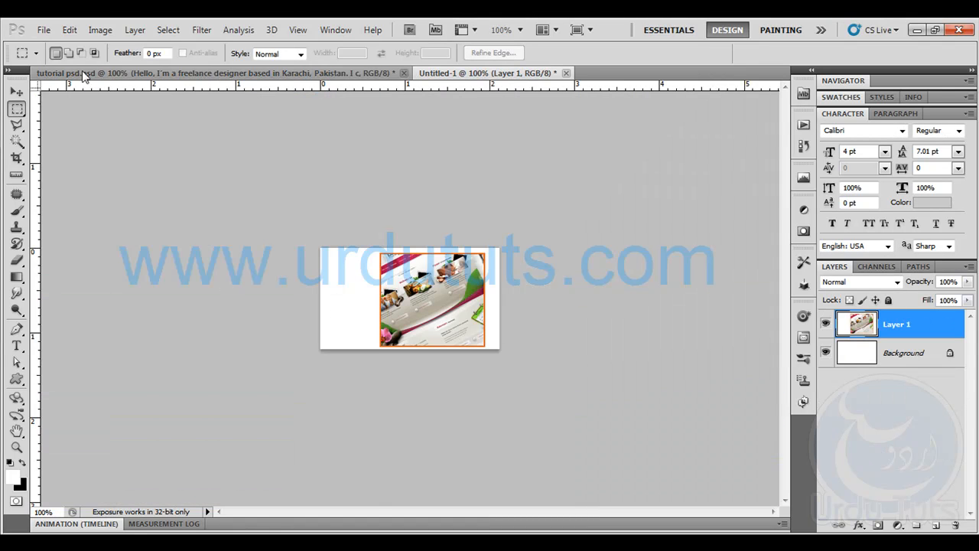
- Export the middle thumbnail for web as a quality 47 JPEG named websites, replacing the existing file, and close its document without saving
{"action": "left_click", "coordinate": [43, 29]}
{"action": "left_click", "coordinate": [77, 276]}
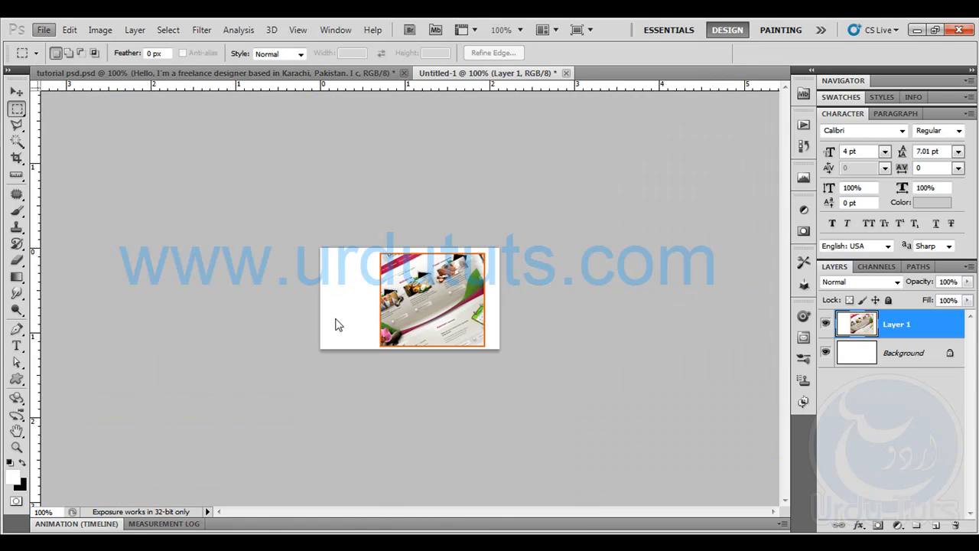
{"action": "left_click", "coordinate": [599, 522]}
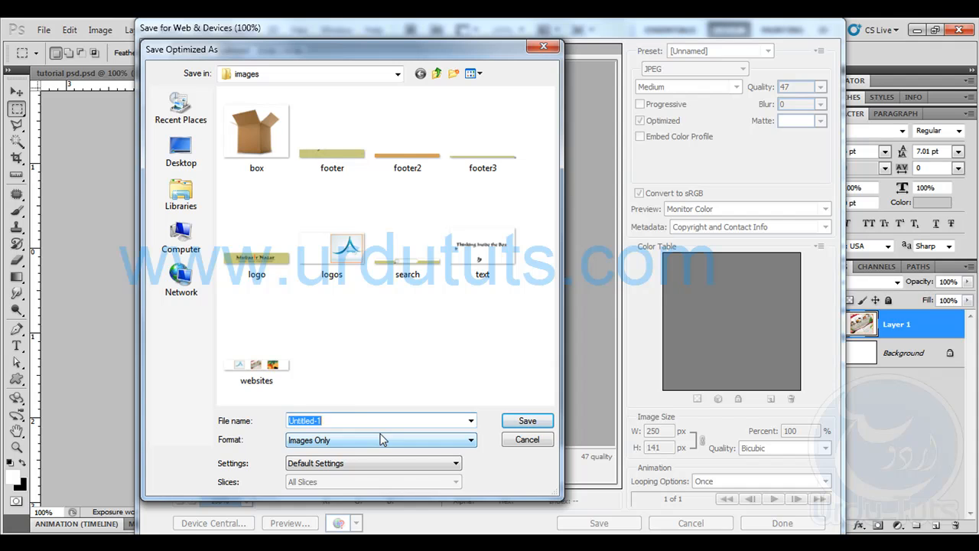
{"action": "type", "text": "websites"}
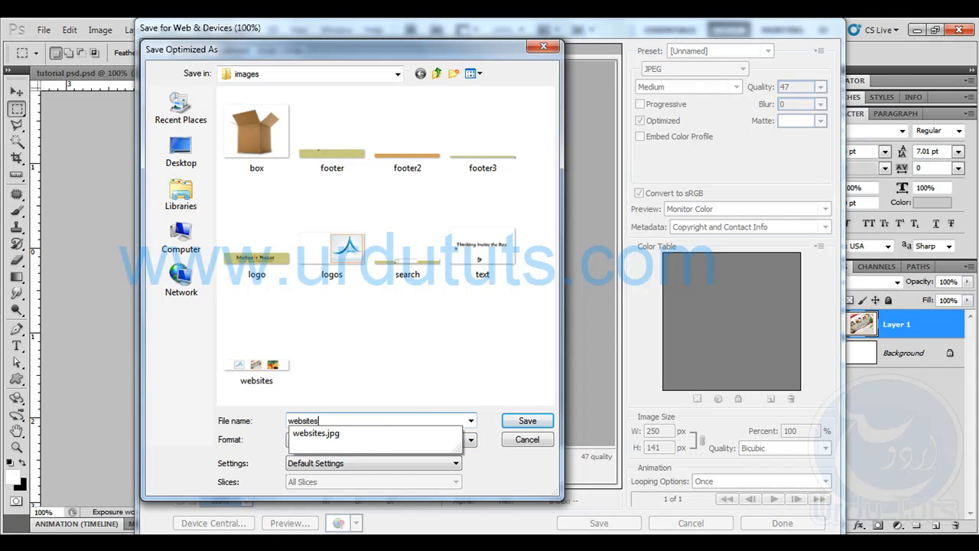
{"action": "left_click", "coordinate": [523, 420]}
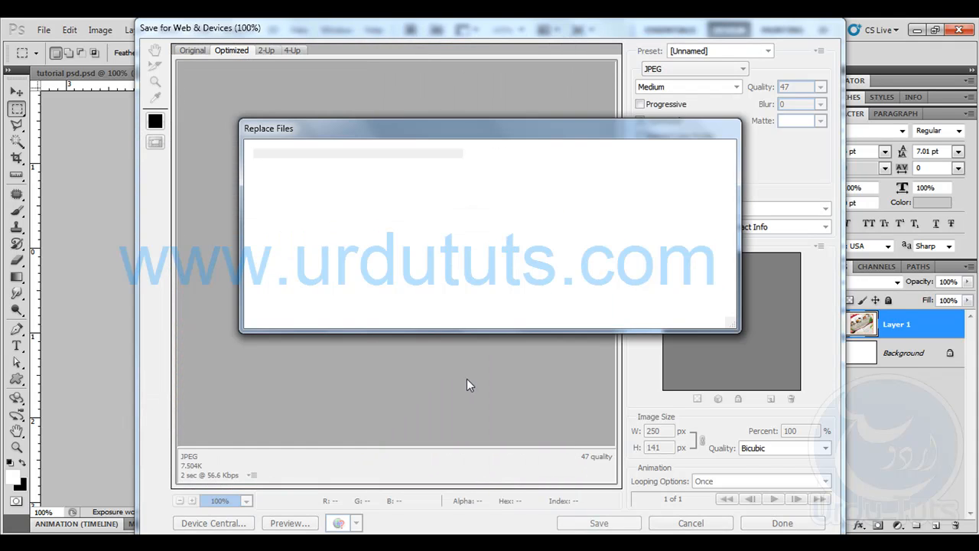
{"action": "left_click", "coordinate": [574, 314]}
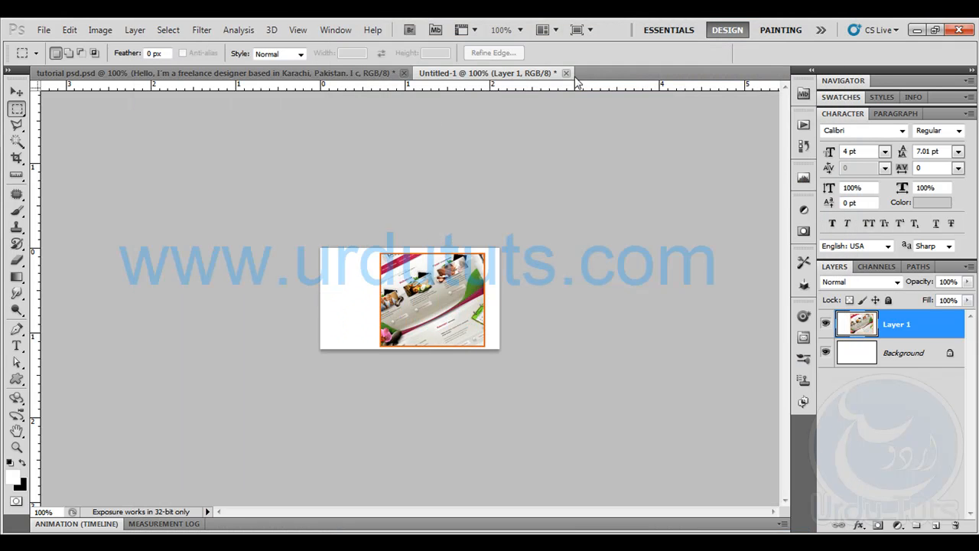
{"action": "left_click", "coordinate": [566, 72]}
{"action": "left_click", "coordinate": [493, 230]}
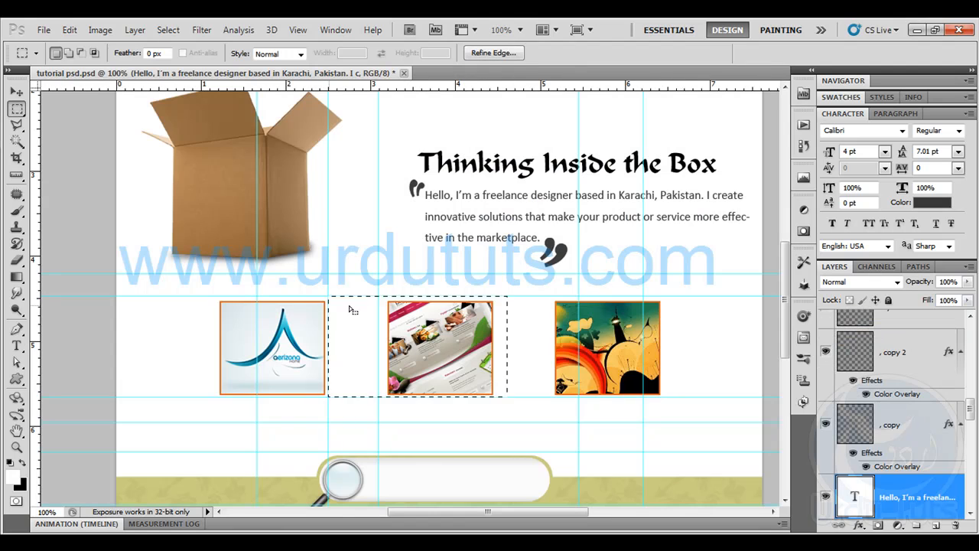
- Select the third thumbnail with its margins out to the page edge and copy it merged into a new 355 × 141 pixel document
{"action": "mouse_move", "coordinate": [37, 191]}
{"action": "left_mouse_down"}
{"action": "mouse_move", "coordinate": [505, 212]}
{"action": "mouse_move", "coordinate": [507, 302]}
{"action": "mouse_move", "coordinate": [549, 348]}
{"action": "mouse_move", "coordinate": [671, 398]}
{"action": "mouse_move", "coordinate": [754, 388]}
{"action": "mouse_move", "coordinate": [777, 397]}
{"action": "left_mouse_up"}
{"action": "left_click", "coordinate": [69, 30]}
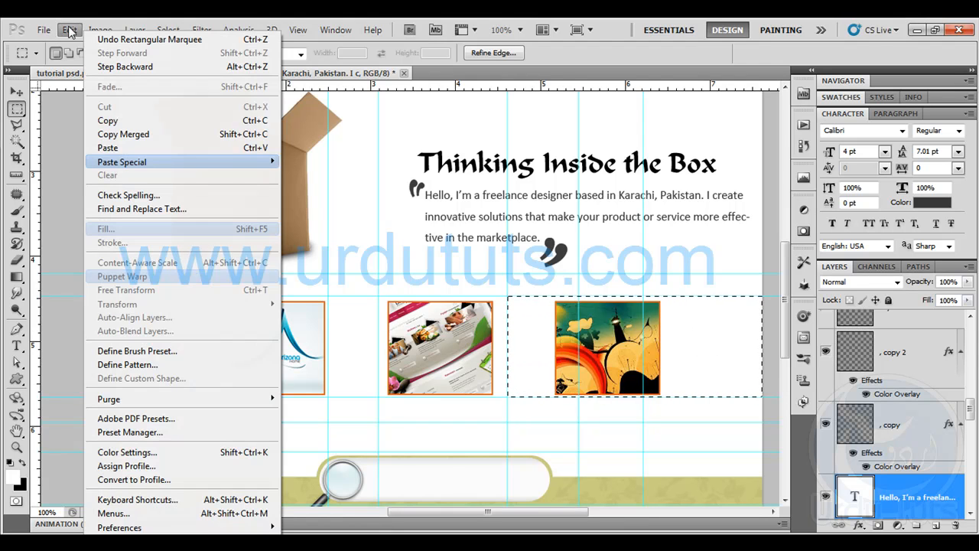
{"action": "left_click", "coordinate": [123, 133]}
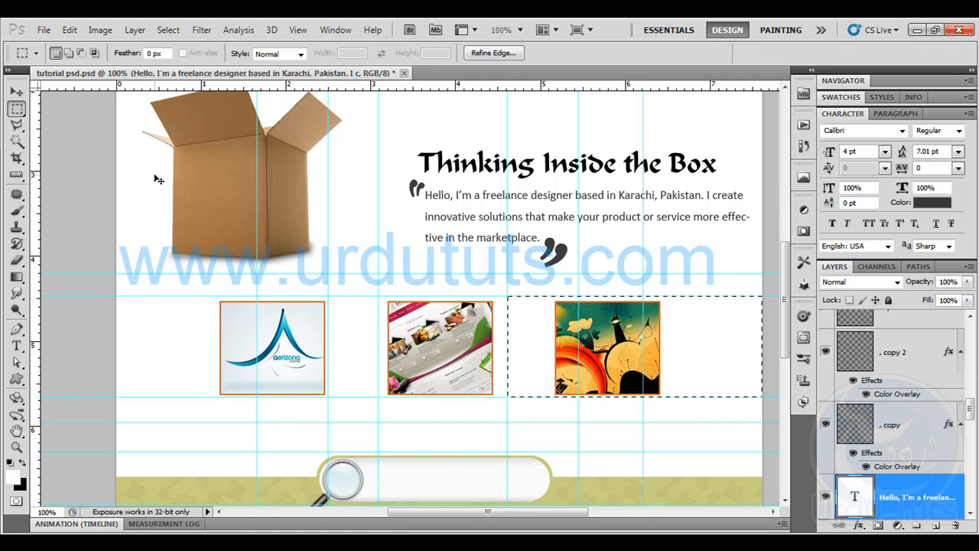
{"action": "key", "text": "ctrl+n"}
{"action": "key", "text": "Return"}
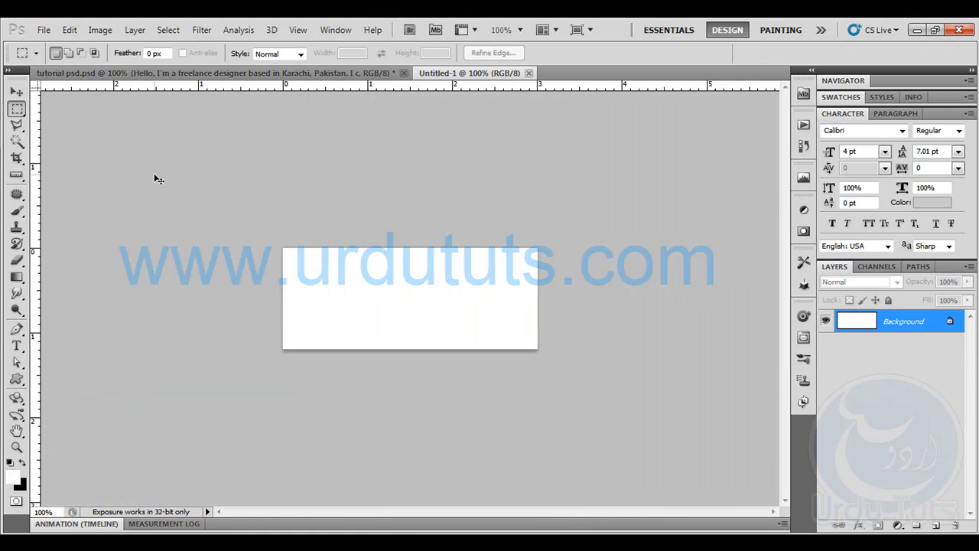
{"action": "key", "text": "ctrl+v"}
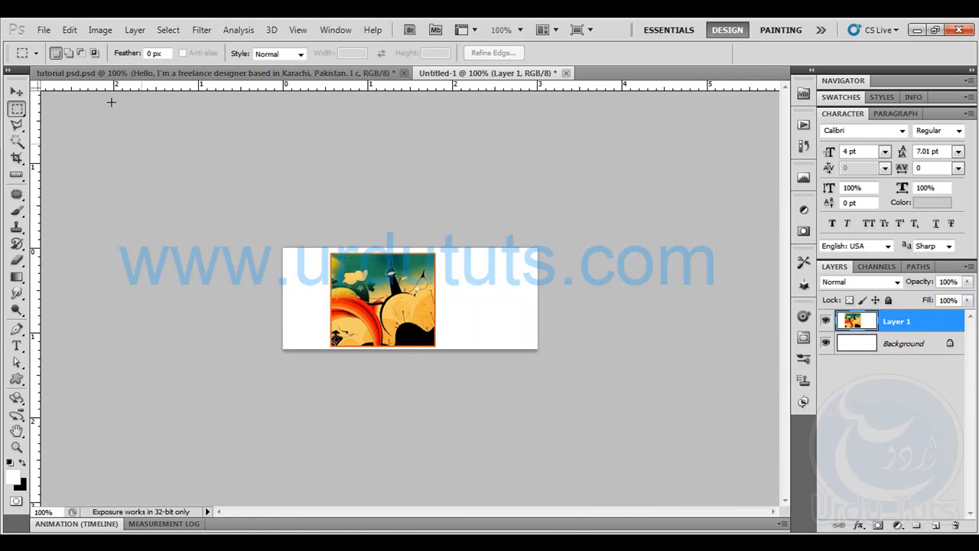
- Export the third thumbnail for web as a quality 47 JPEG named wallpapers in the images folder
{"action": "left_click", "coordinate": [43, 30]}
{"action": "left_click", "coordinate": [104, 276]}
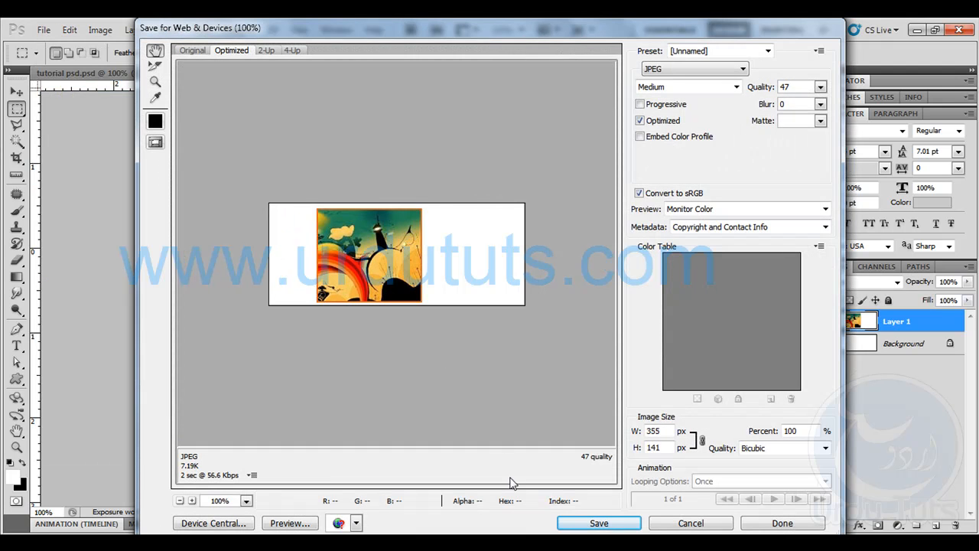
{"action": "left_click", "coordinate": [566, 524]}
{"action": "type", "text": "wallpapers"}
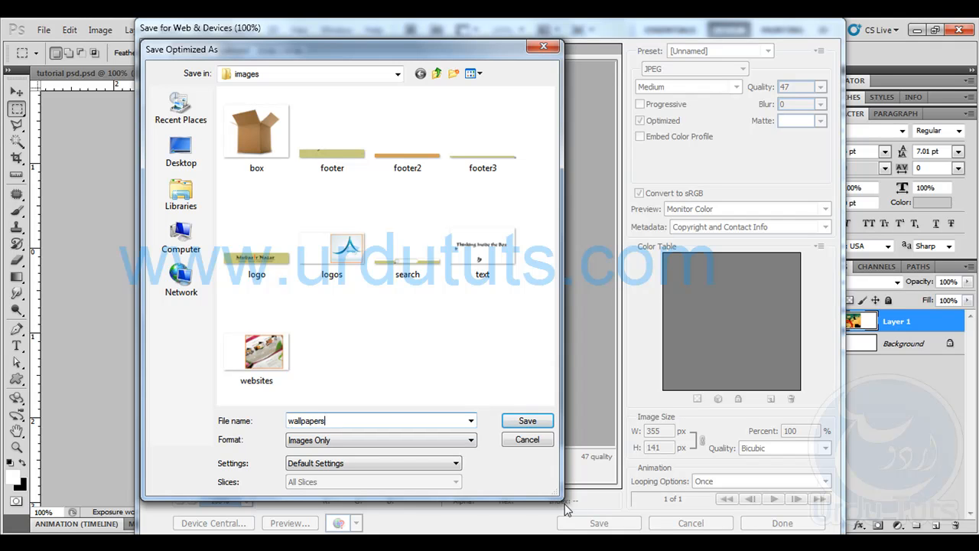
{"action": "left_click", "coordinate": [549, 425]}
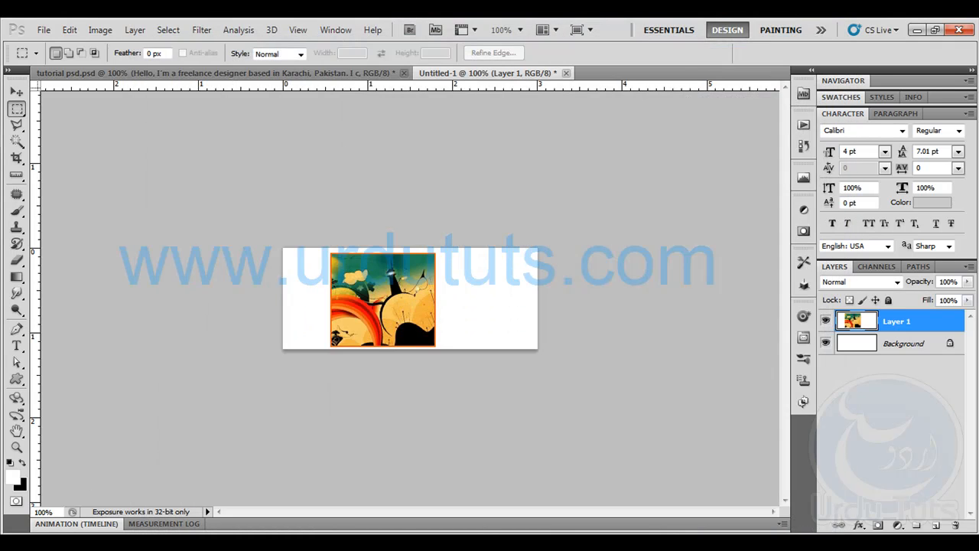
- Switch to Dreamweaver, insert the logos image in the thumbnail table's upper first-column cell and enter the caption Logos beneath it
{"action": "mouse_move", "coordinate": [108, 542]}
{"action": "left_click", "coordinate": [128, 490]}
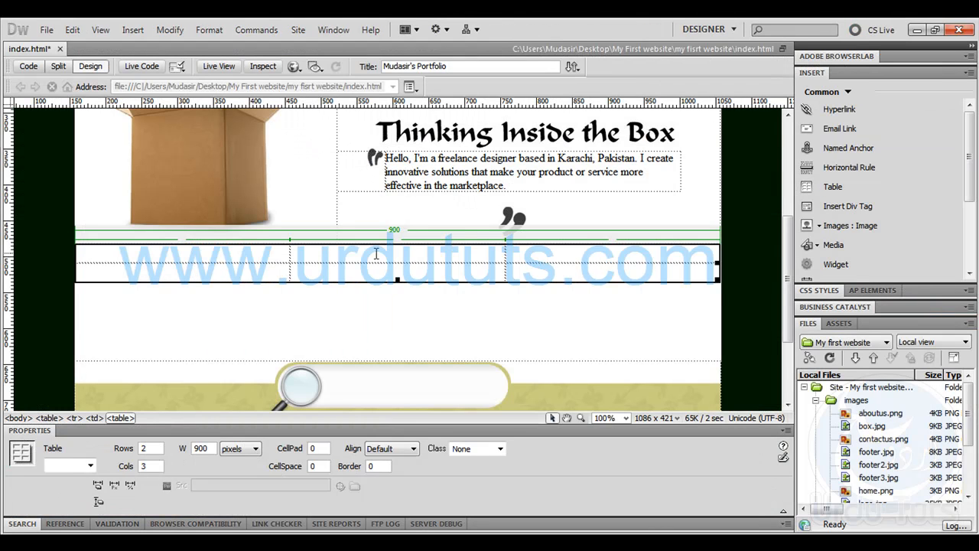
{"action": "left_click", "coordinate": [244, 256]}
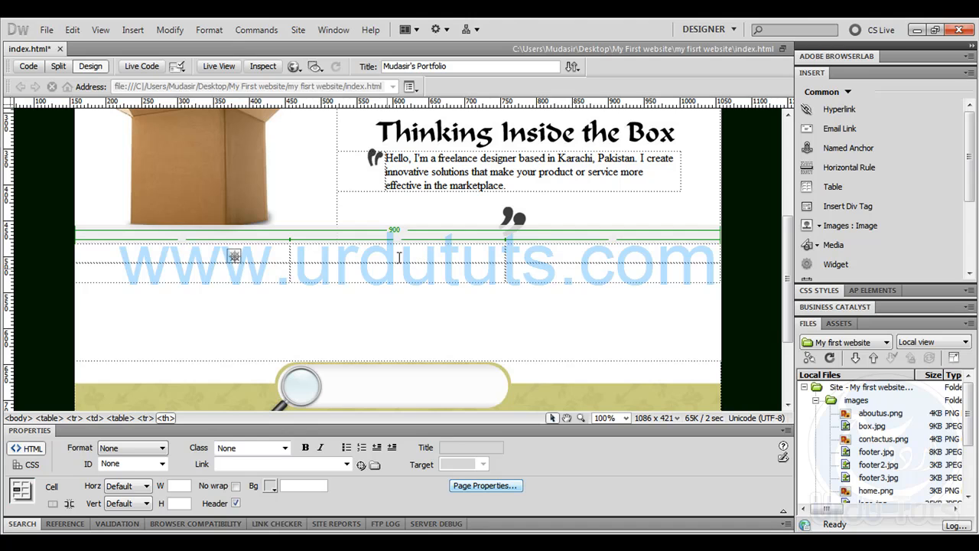
{"action": "left_click", "coordinate": [183, 254]}
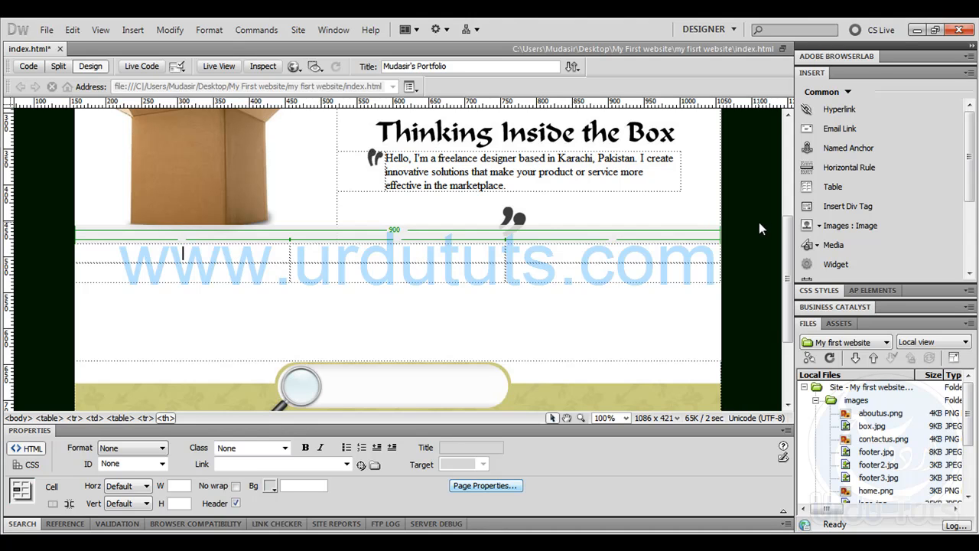
{"action": "left_click", "coordinate": [811, 225]}
{"action": "left_click_drag", "start_coordinate": [561, 210], "coordinate": [556, 249]}
{"action": "double_click", "coordinate": [476, 214]}
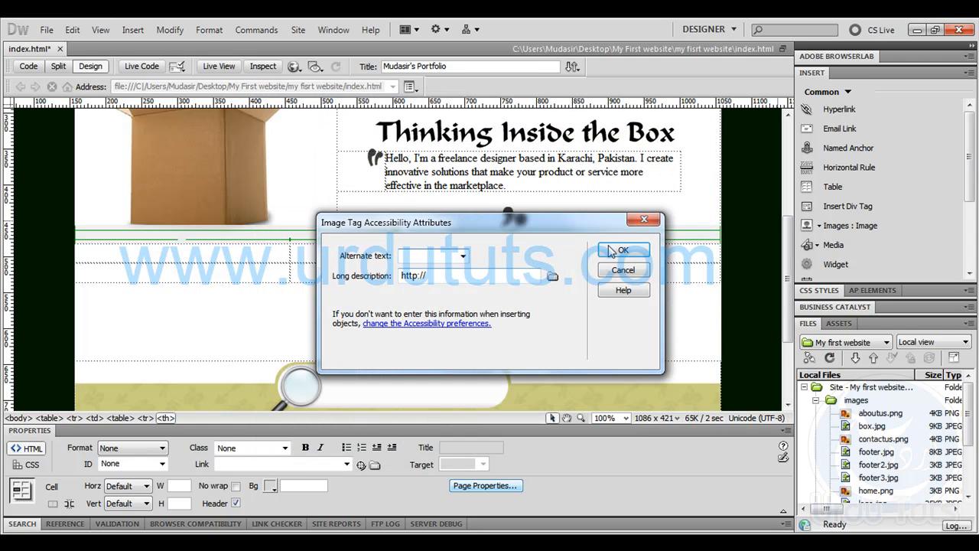
{"action": "left_click", "coordinate": [621, 250]}
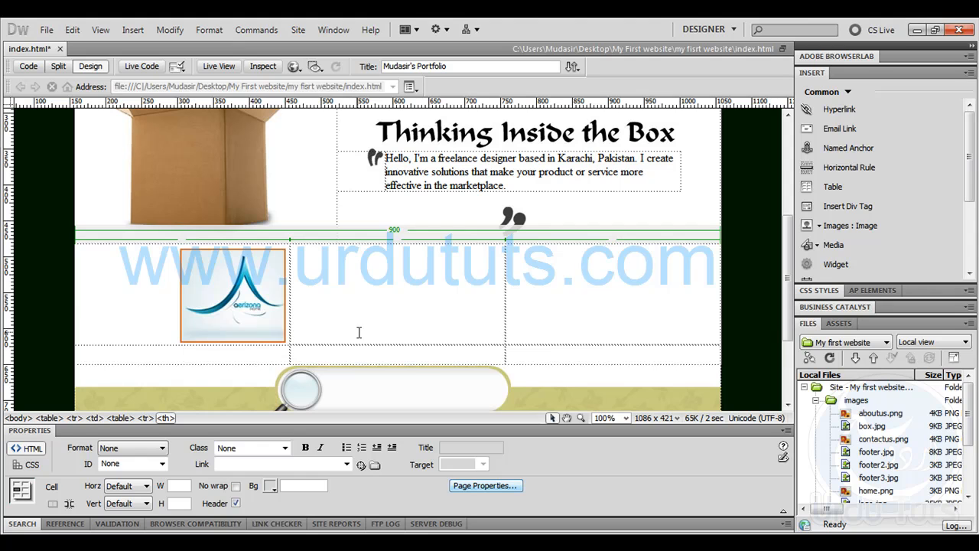
{"action": "type", "text": "Logos"}
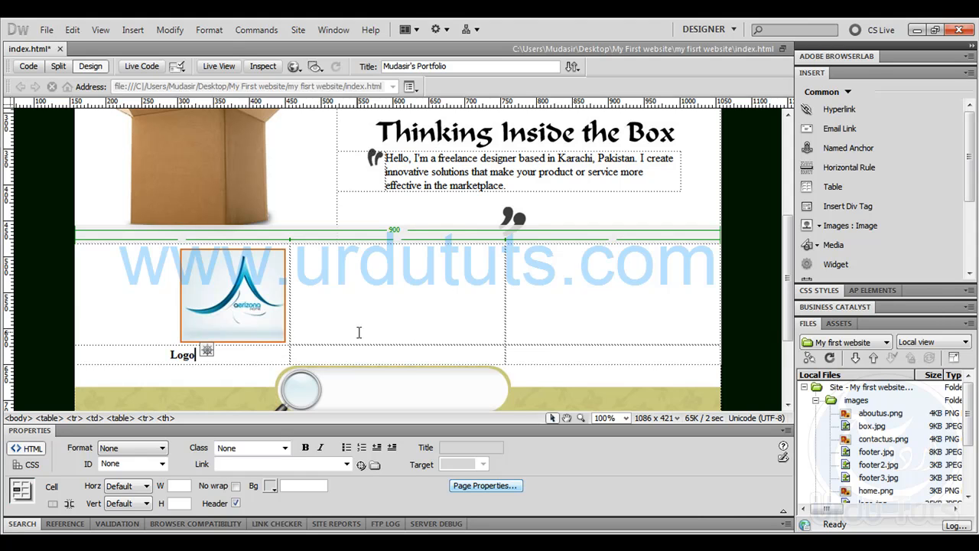
- Insert the websites image in the table's middle column without alternate text and enter the caption Web Sites in the cell below
{"action": "left_click", "coordinate": [364, 308]}
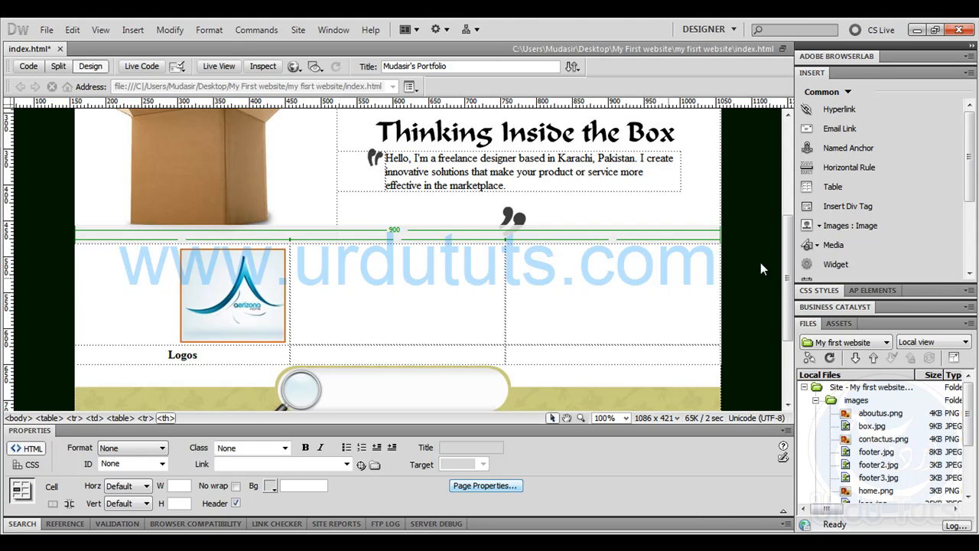
{"action": "left_click", "coordinate": [851, 225]}
{"action": "left_click_drag", "start_coordinate": [559, 214], "coordinate": [573, 304]}
{"action": "double_click", "coordinate": [337, 308]}
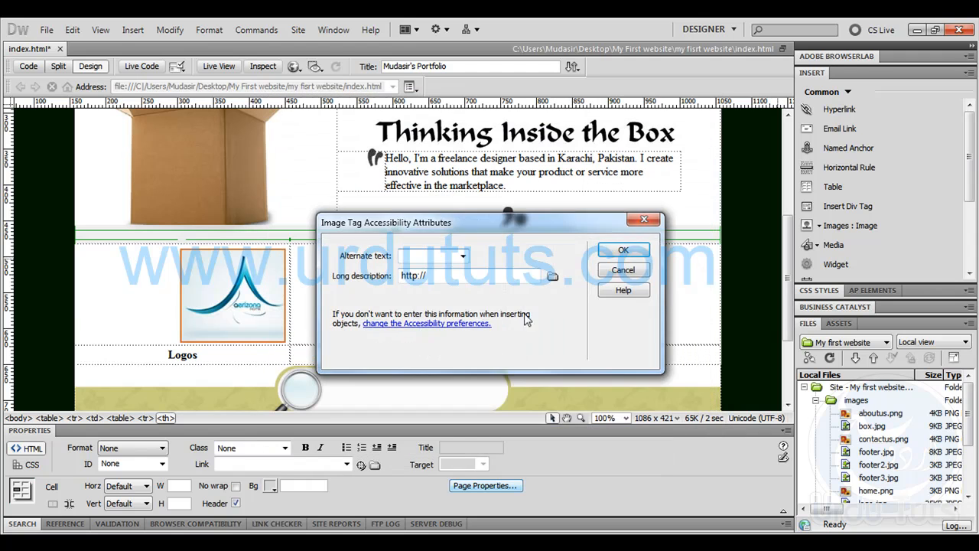
{"action": "left_click", "coordinate": [622, 251]}
{"action": "left_click", "coordinate": [383, 355]}
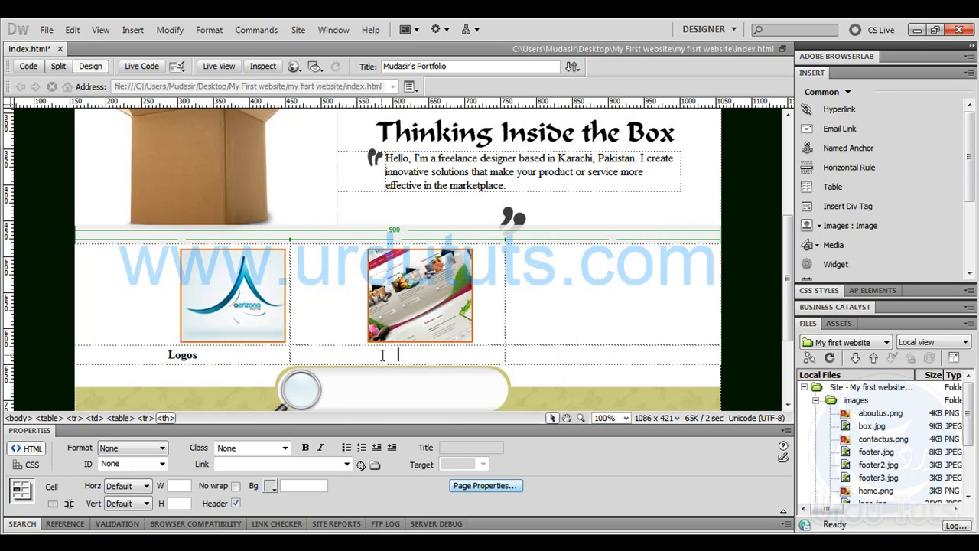
{"action": "type", "text": "WebSites"}
- Insert the wallpapers image in the table's third column and caption it Wallpapers in a cell with header formatting turned off
{"action": "left_click", "coordinate": [398, 353]}
{"action": "left_click", "coordinate": [841, 225]}
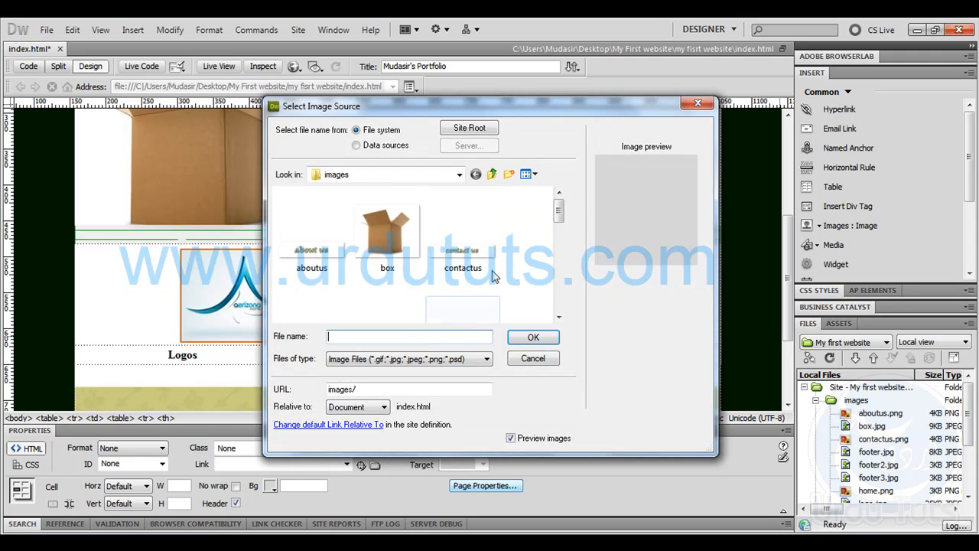
{"action": "left_click_drag", "start_coordinate": [559, 212], "coordinate": [501, 287]}
{"action": "double_click", "coordinate": [466, 268]}
{"action": "left_click", "coordinate": [622, 258]}
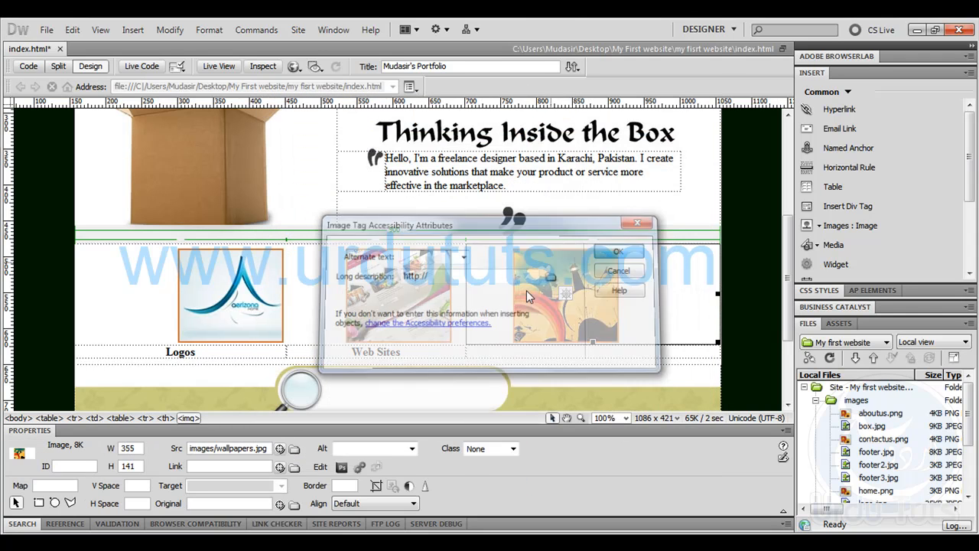
{"action": "left_click", "coordinate": [592, 354]}
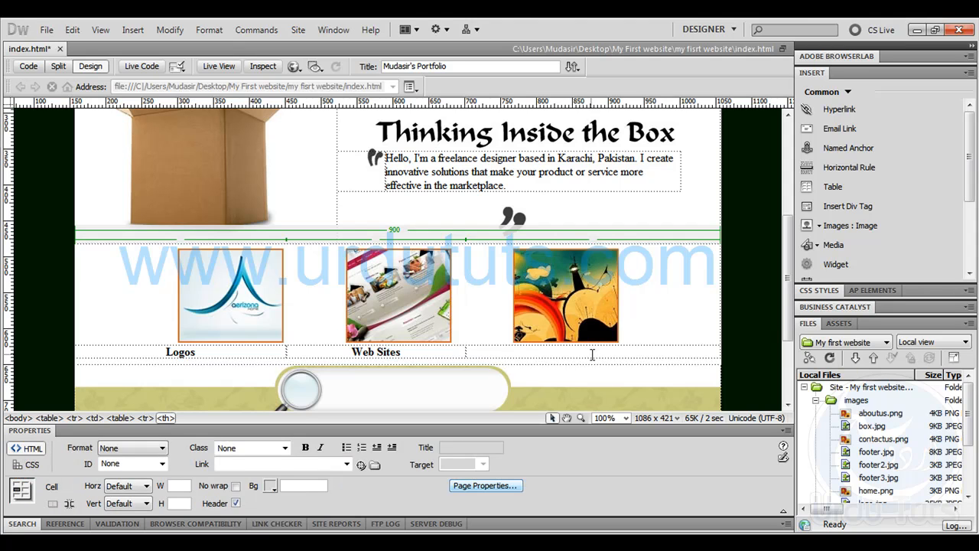
{"action": "type", "text": "Wallpapers"}
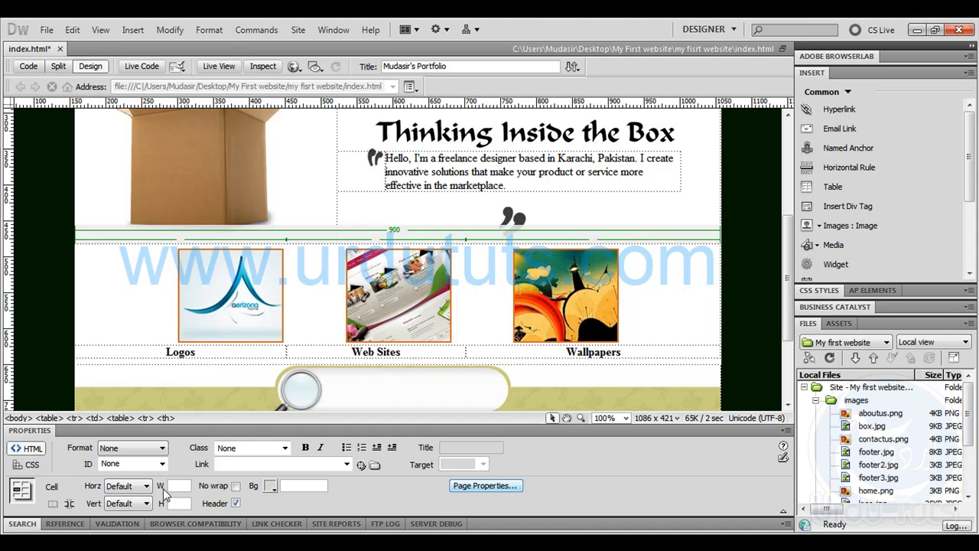
{"action": "left_click", "coordinate": [236, 503]}
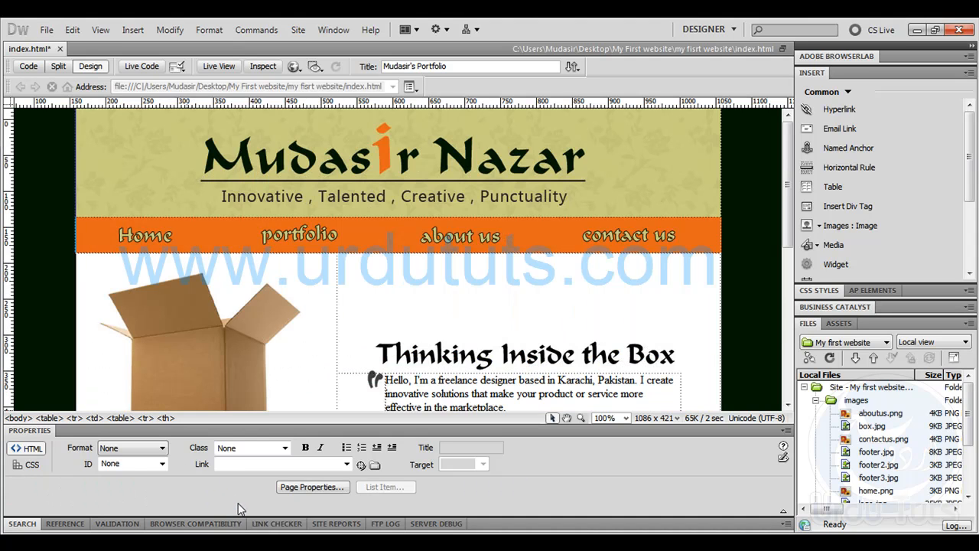
- Insert a block quote at the start of the Logos caption
{"action": "scroll", "coordinate": [243, 226], "scroll_direction": "down", "scroll_amount": 5}
{"action": "left_click", "coordinate": [165, 218]}
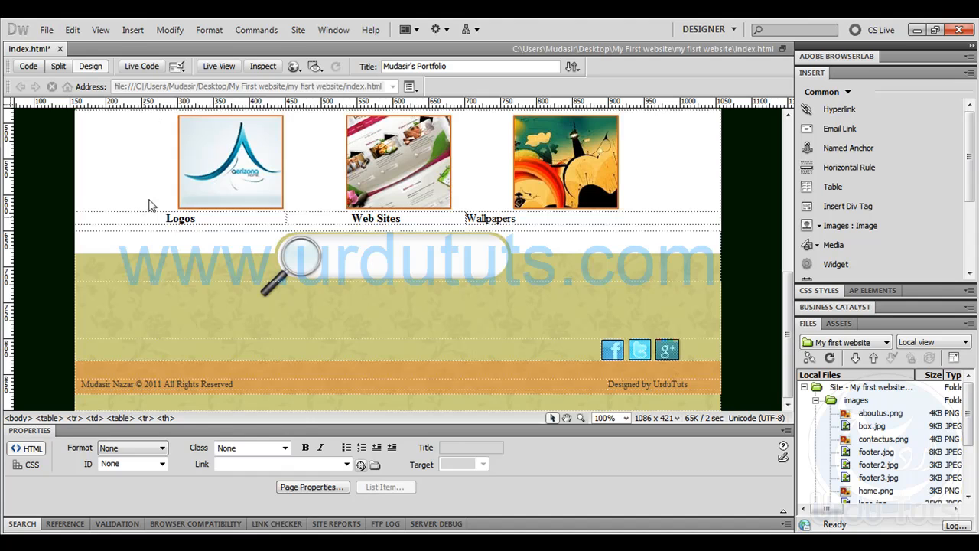
{"action": "left_click", "coordinate": [132, 29]}
{"action": "mouse_move", "coordinate": [174, 297]}
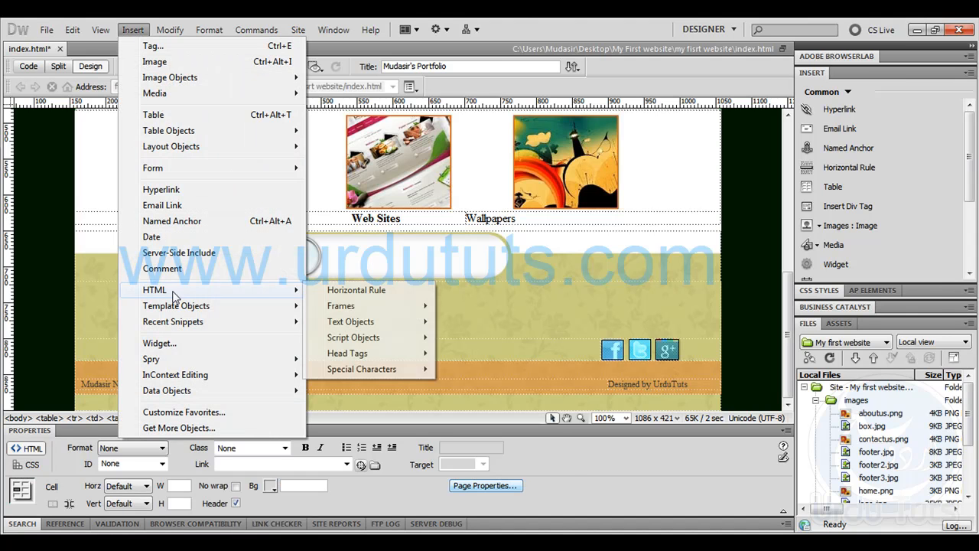
{"action": "mouse_move", "coordinate": [359, 321]}
{"action": "left_click", "coordinate": [482, 346]}
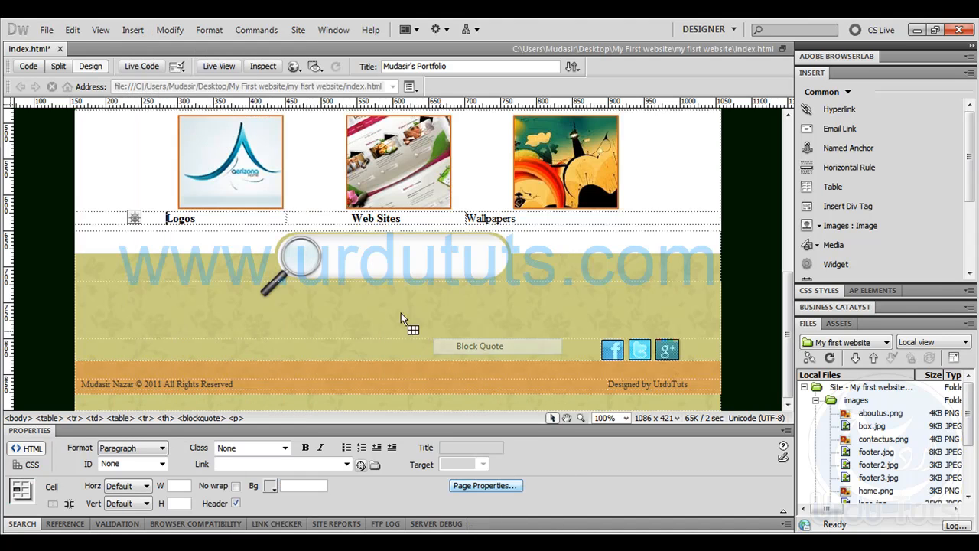
- Add non-breaking spaces before the Logos caption until it sits centred under the logo thumbnail
{"action": "key", "text": "ctrl+shift+space"}
{"action": "key", "text": "ctrl+shift+space"}
{"action": "key", "text": "ctrl+shift+space"}
{"action": "key", "text": "ctrl+shift+space"}
{"action": "key", "text": "ctrl+shift+space"}
{"action": "key", "text": "ctrl+shift+space"}
{"action": "key", "text": "ctrl+shift+space"}
{"action": "key", "text": "ctrl+shift+space"}
{"action": "key", "text": "ctrl+shift+space"}
{"action": "key", "text": "ctrl+shift+space"}
{"action": "key", "text": "ctrl+shift+space"}
{"action": "key", "text": "ctrl+shift+space"}
{"action": "key", "text": "ctrl+shift+space"}
{"action": "key", "text": "ctrl+shift+space"}
{"action": "key", "text": "ctrl+shift+space"}
{"action": "key", "text": "ctrl+shift+space"}
{"action": "key", "text": "ctrl+shift+space"}
{"action": "key", "text": "ctrl+shift+space"}
{"action": "key", "text": "ctrl+shift+space"}
{"action": "key", "text": "ctrl+shift+space"}
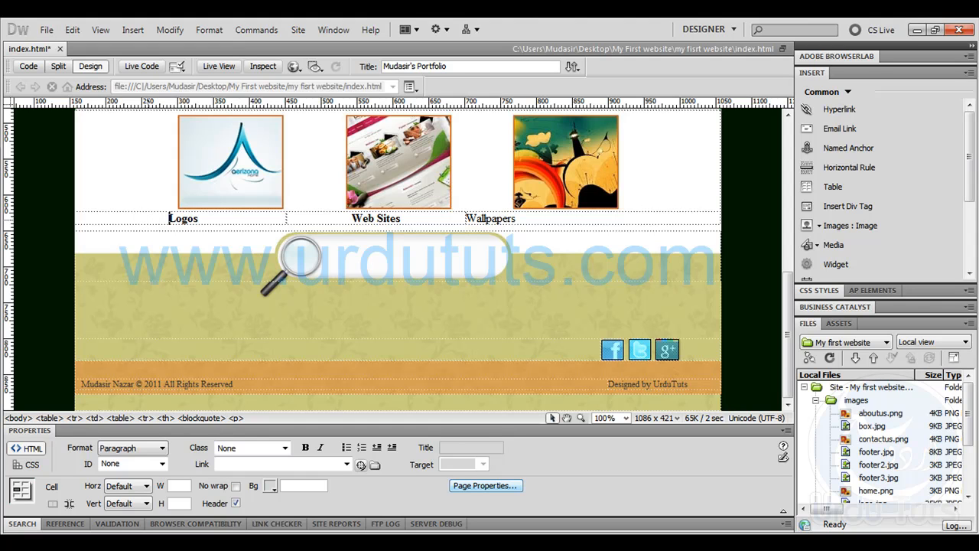
{"action": "key", "text": "ctrl+shift+space"}
{"action": "key", "text": "ctrl+shift+space"}
{"action": "key", "text": "ctrl+shift+space"}
{"action": "key", "text": "ctrl+shift+space"}
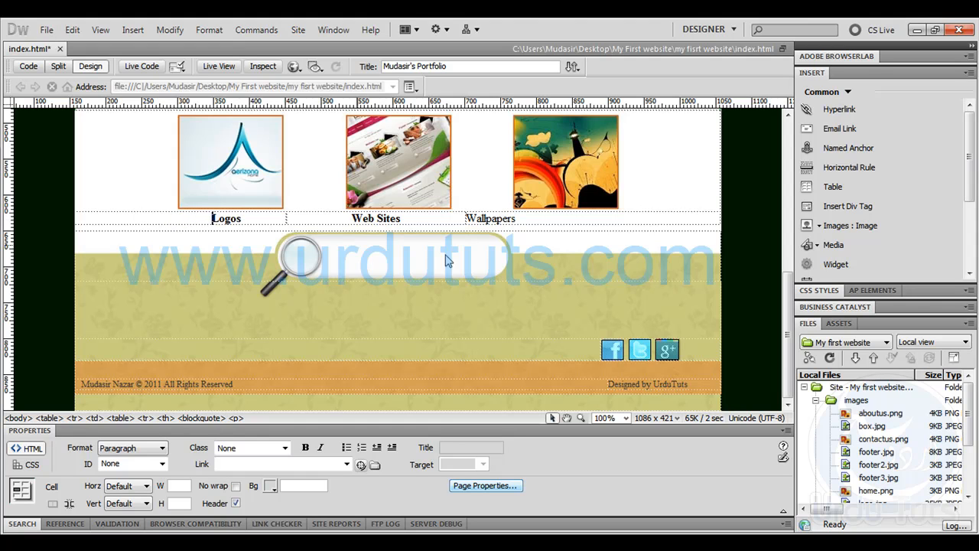
- Add non-breaking spaces before the Web Sites caption until it sits centred under the middle thumbnail
{"action": "key", "text": "ctrl+shift+space"}
{"action": "key", "text": "ctrl+shift+space"}
{"action": "key", "text": "ctrl+shift+space"}
{"action": "key", "text": "ctrl+shift+space"}
{"action": "key", "text": "ctrl+shift+space"}
{"action": "key", "text": "ctrl+shift+space"}
{"action": "key", "text": "ctrl+shift+space"}
{"action": "key", "text": "ctrl+shift+space"}
{"action": "key", "text": "ctrl+shift+space"}
{"action": "key", "text": "ctrl+shift+space"}
{"action": "key", "text": "ctrl+shift+space"}
{"action": "key", "text": "ctrl+shift+space"}
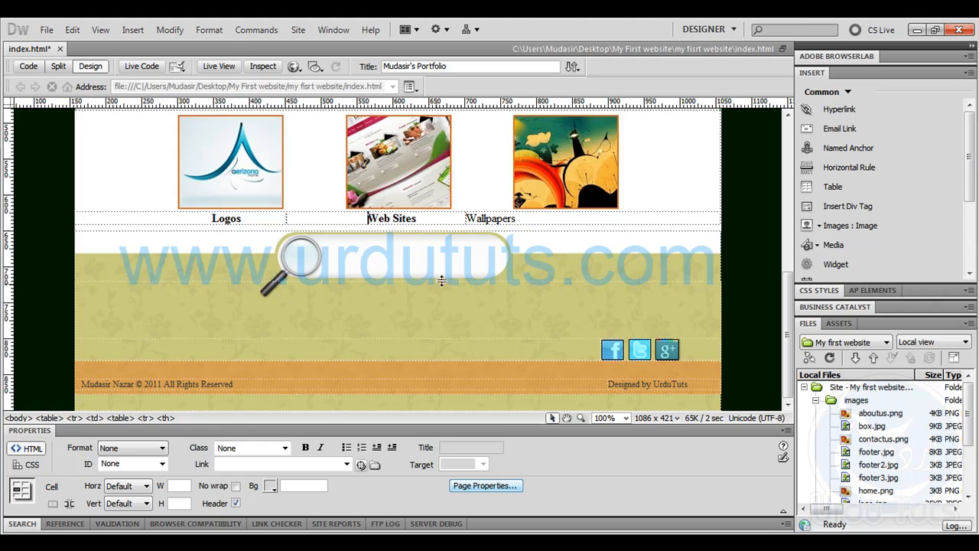
- Add non-breaking spaces before the Wallpapers caption until it sits roughly centred under the third thumbnail
{"action": "left_click", "coordinate": [466, 218]}
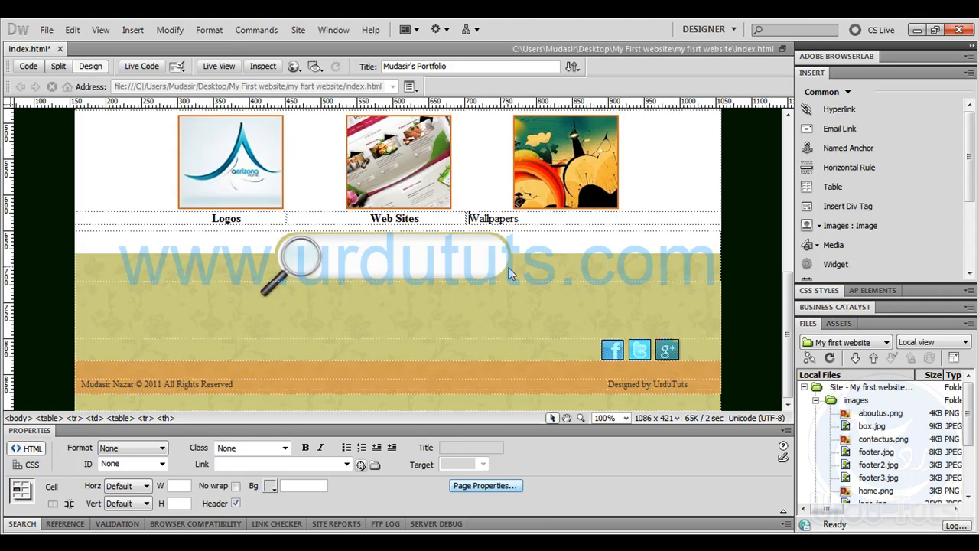
{"action": "key", "text": "ctrl+shift+space"}
{"action": "key", "text": "ctrl+shift+space"}
{"action": "key", "text": "ctrl+shift+space"}
{"action": "key", "text": "ctrl+shift+space"}
{"action": "key", "text": "ctrl+shift+space"}
{"action": "key", "text": "ctrl+shift+space"}
{"action": "key", "text": "ctrl+shift+space"}
{"action": "key", "text": "ctrl+shift+space"}
{"action": "key", "text": "ctrl+shift+space"}
{"action": "key", "text": "ctrl+shift+space"}
{"action": "key", "text": "ctrl+shift+space"}
{"action": "key", "text": "ctrl+shift+space"}
{"action": "key", "text": "ctrl+shift+space"}
{"action": "key", "text": "ctrl+shift+space"}
{"action": "key", "text": "ctrl+shift+space"}
{"action": "key", "text": "ctrl+shift+space"}
{"action": "key", "text": "ctrl+shift+space"}
{"action": "key", "text": "ctrl+shift+space"}
{"action": "key", "text": "ctrl+shift+space"}
{"action": "key", "text": "ctrl+shift+space"}
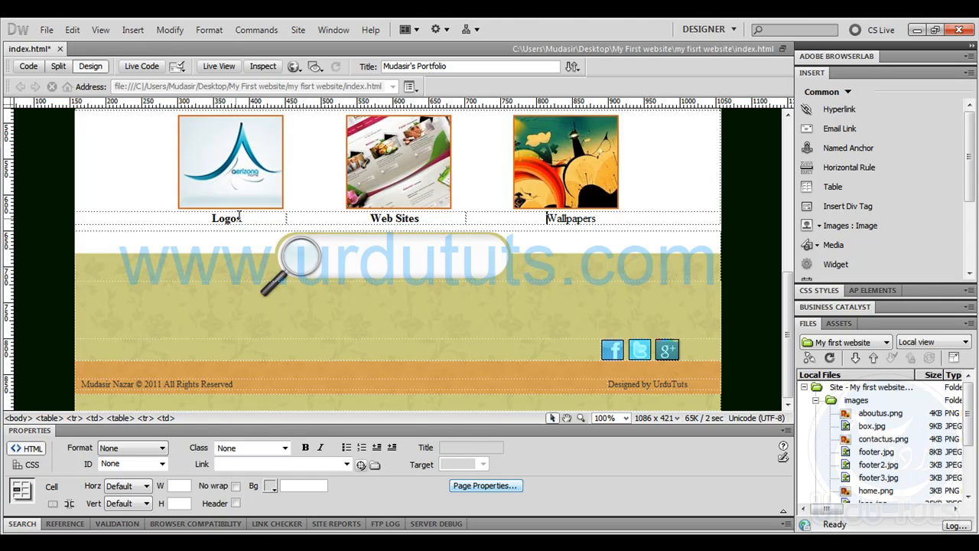
- Switch to Photoshop, show the Wallpapers text layer in the tutorial psd.psd mockup and hide the guides
{"action": "left_click_drag", "start_coordinate": [244, 219], "coordinate": [218, 219]}
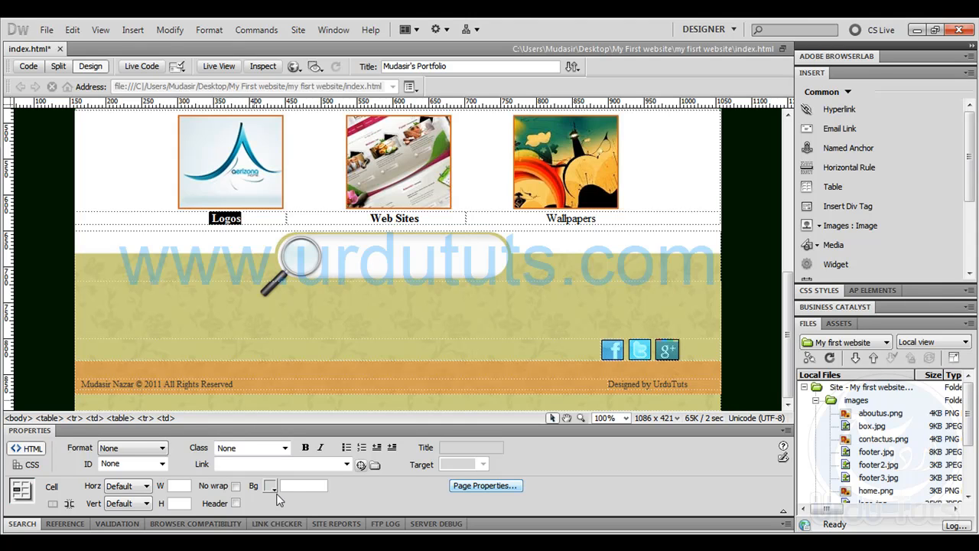
{"action": "key", "text": "alt+Tab"}
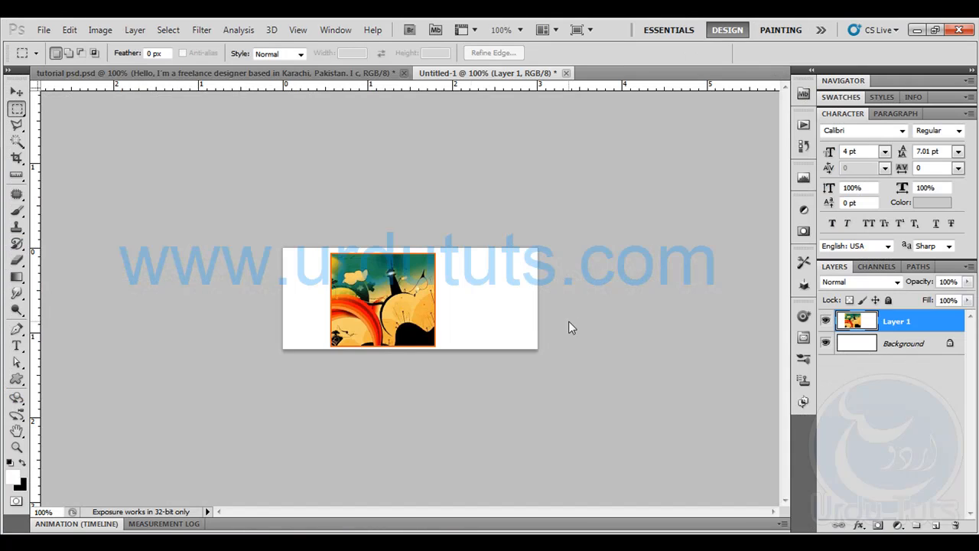
{"action": "left_click", "coordinate": [222, 72]}
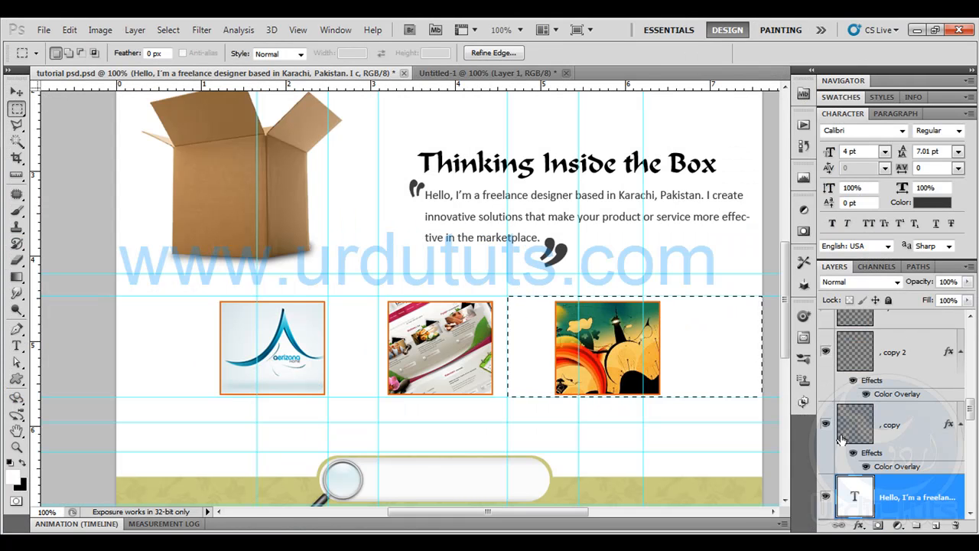
{"action": "scroll", "coordinate": [843, 443], "scroll_direction": "down", "scroll_amount": 3}
{"action": "scroll", "coordinate": [844, 442], "scroll_direction": "up", "scroll_amount": 10}
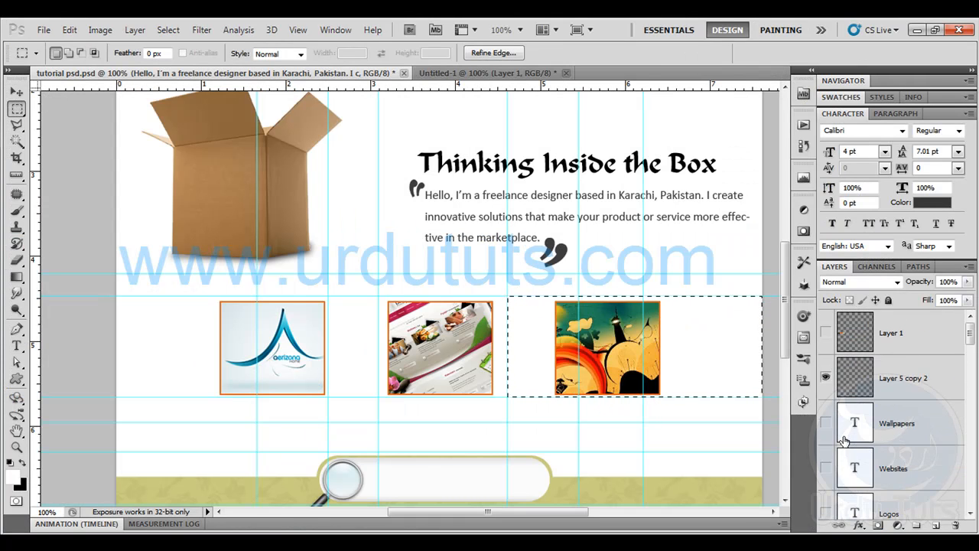
{"action": "left_click", "coordinate": [826, 423]}
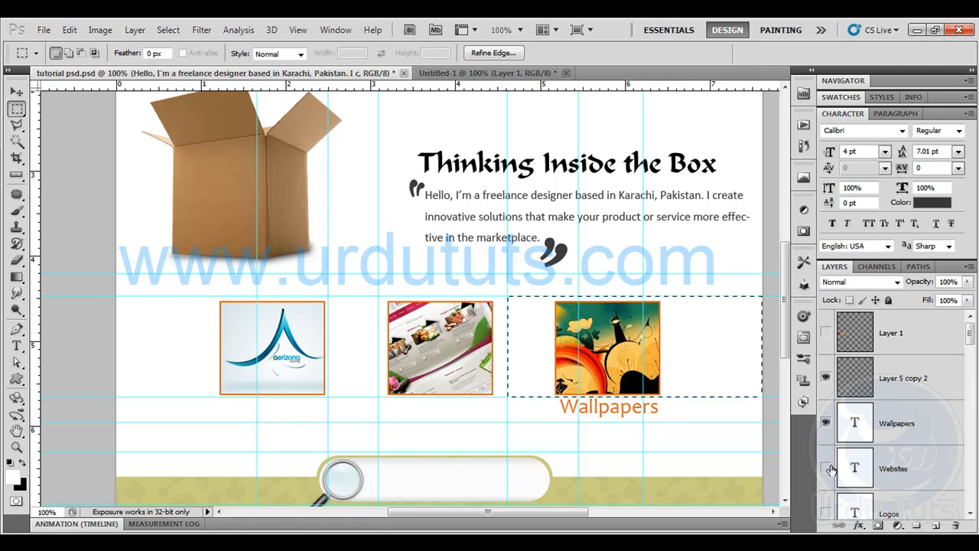
{"action": "key", "text": "ctrl+h"}
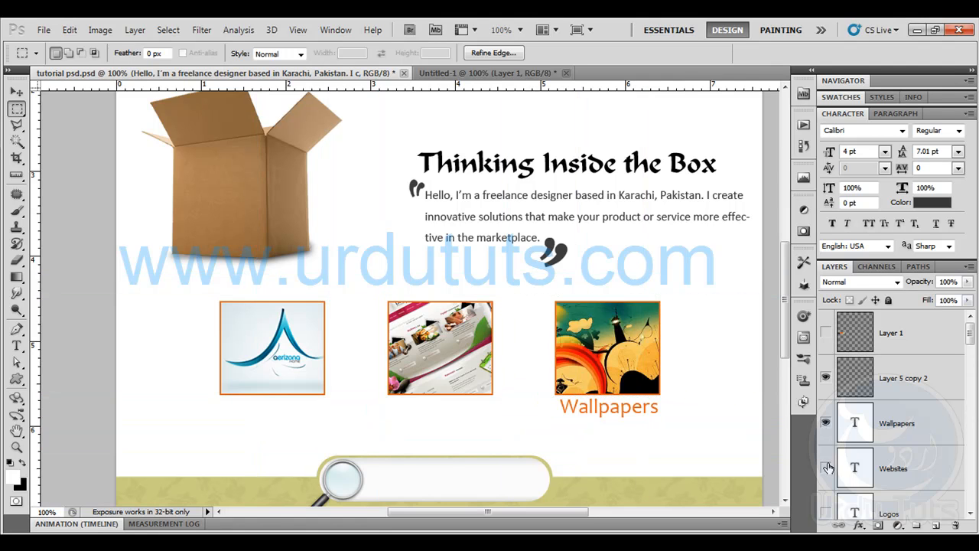
- Copy the hex code e56619 from the text colour of the mockup's Wallpapers caption
{"action": "key", "text": "t"}
{"action": "left_click", "coordinate": [616, 406]}
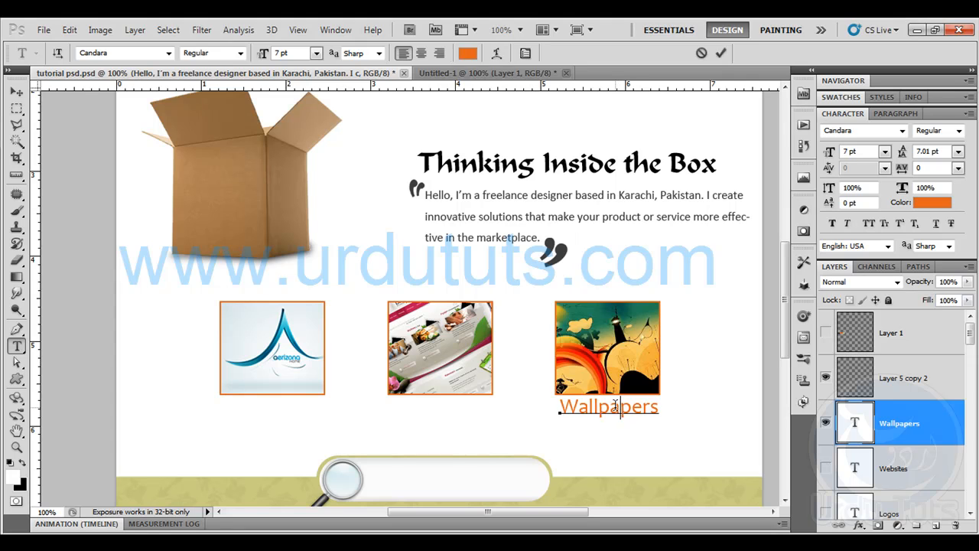
{"action": "left_click", "coordinate": [467, 52]}
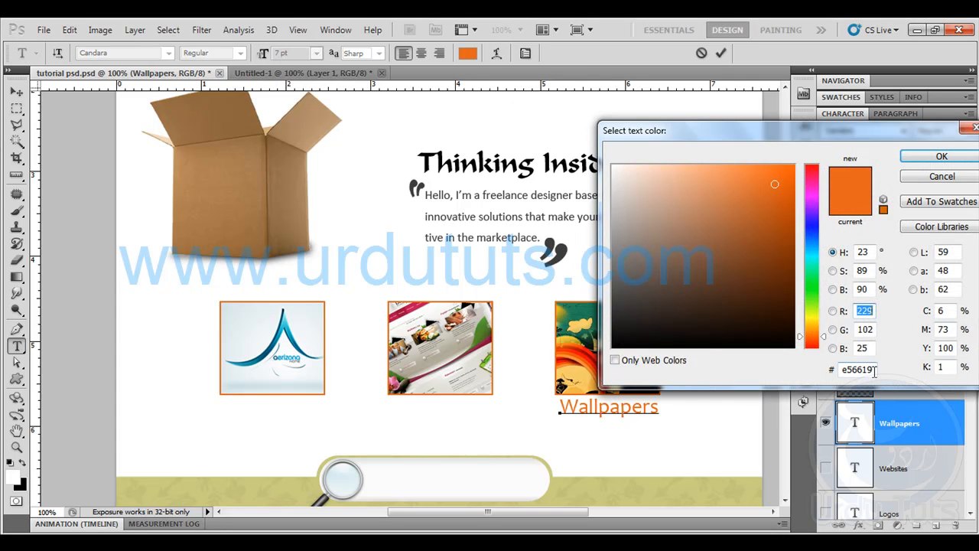
{"action": "left_click_drag", "start_coordinate": [874, 369], "coordinate": [761, 370]}
{"action": "key", "text": "ctrl+c"}
- Switch to Dreamweaver and create a CSS class rule named billboard for the Logos caption with text colour #e56619
{"action": "key", "text": "alt+Tab"}
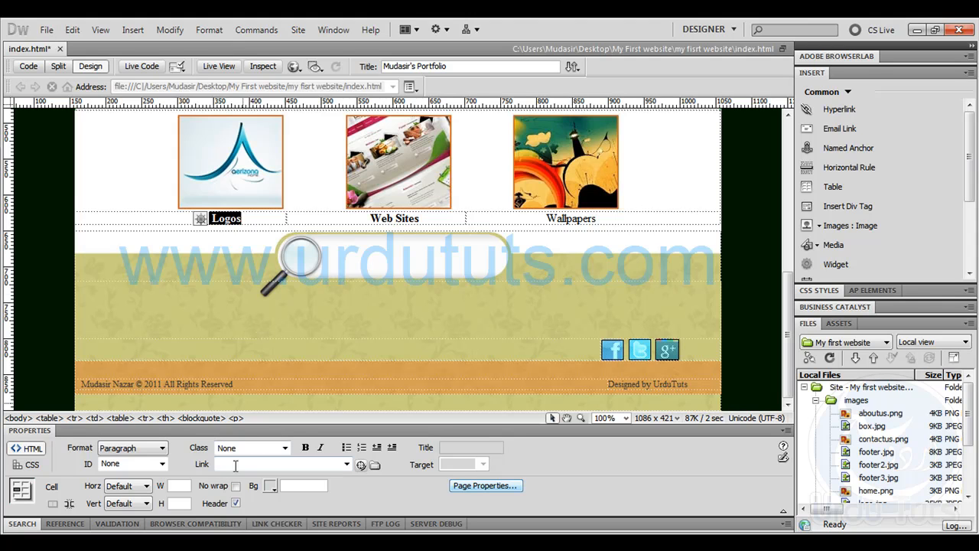
{"action": "left_click", "coordinate": [242, 218]}
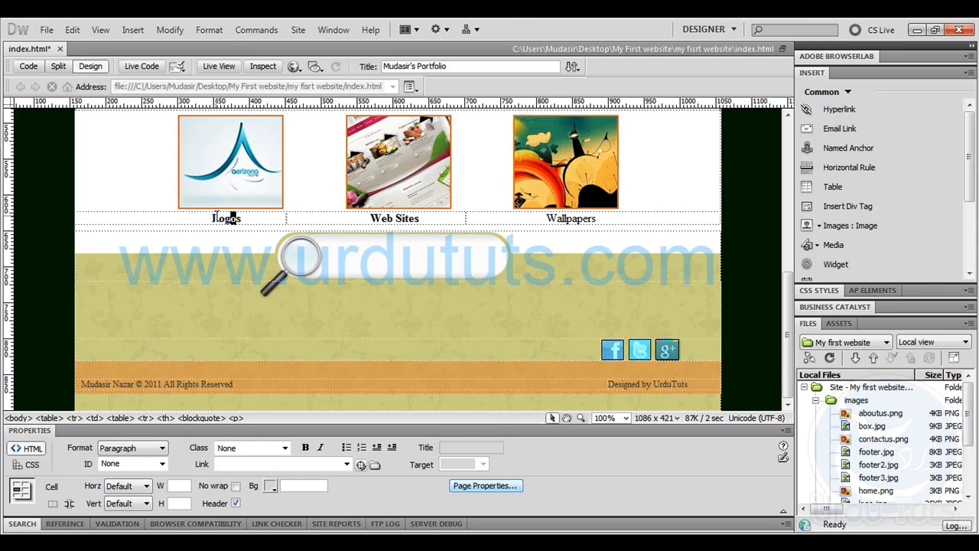
{"action": "left_click_drag", "start_coordinate": [212, 218], "coordinate": [243, 219]}
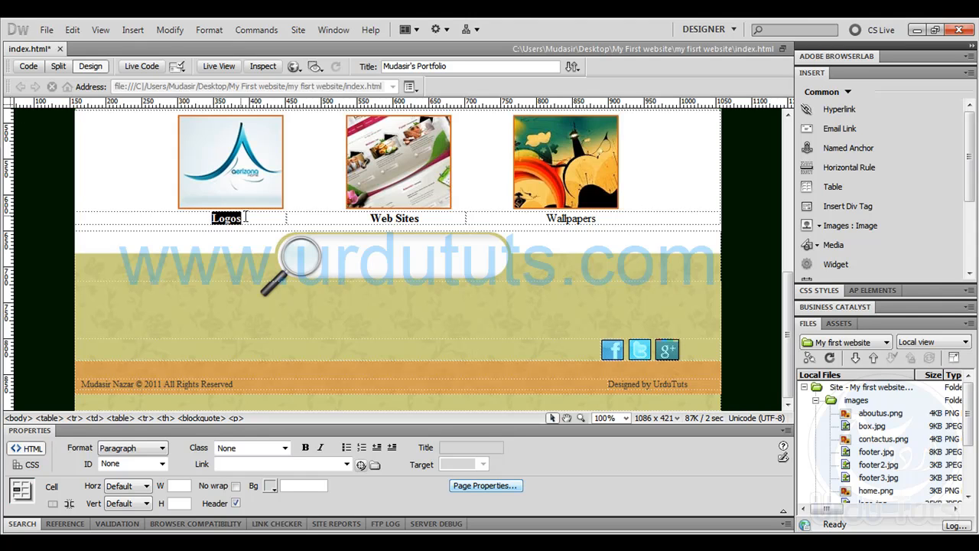
{"action": "left_click", "coordinate": [29, 464]}
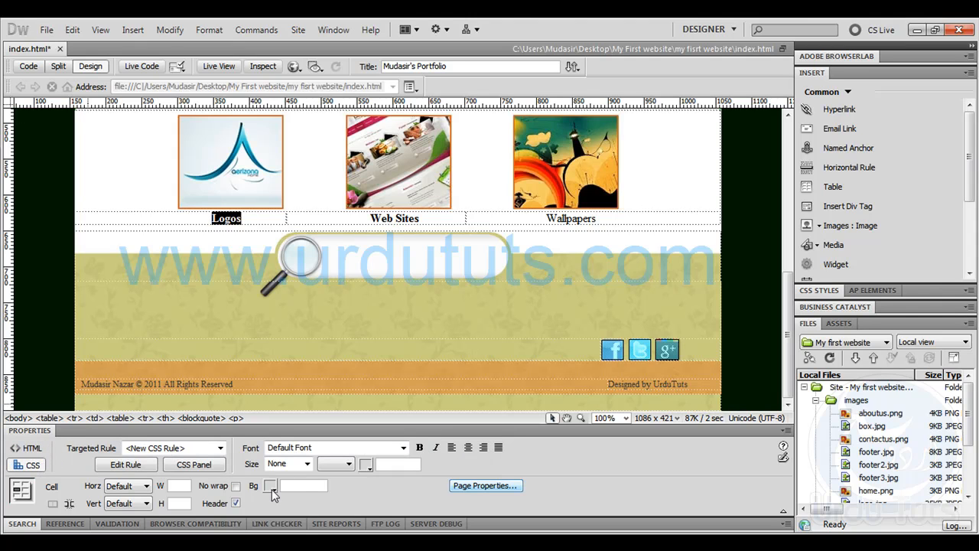
{"action": "left_click", "coordinate": [368, 467]}
{"action": "left_click", "coordinate": [395, 446]}
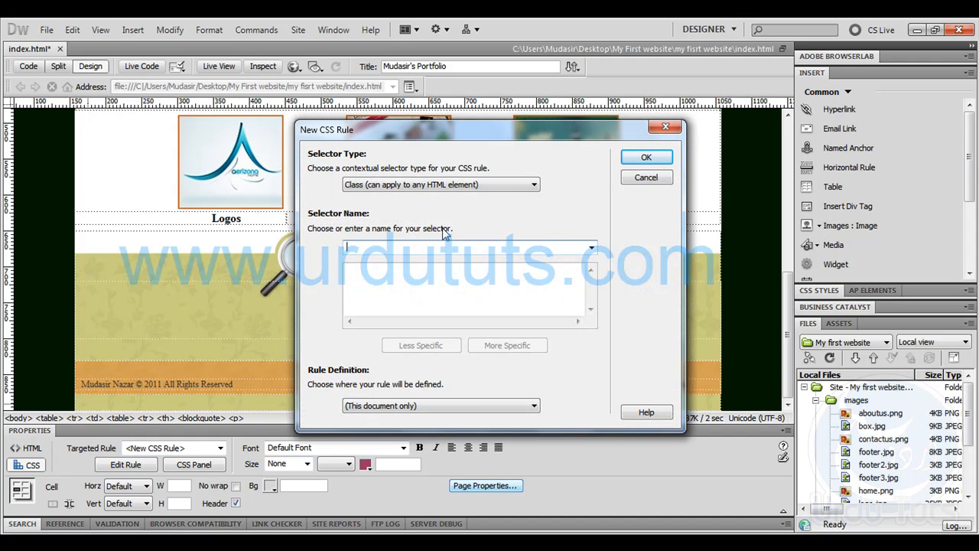
{"action": "type", "text": "billboard"}
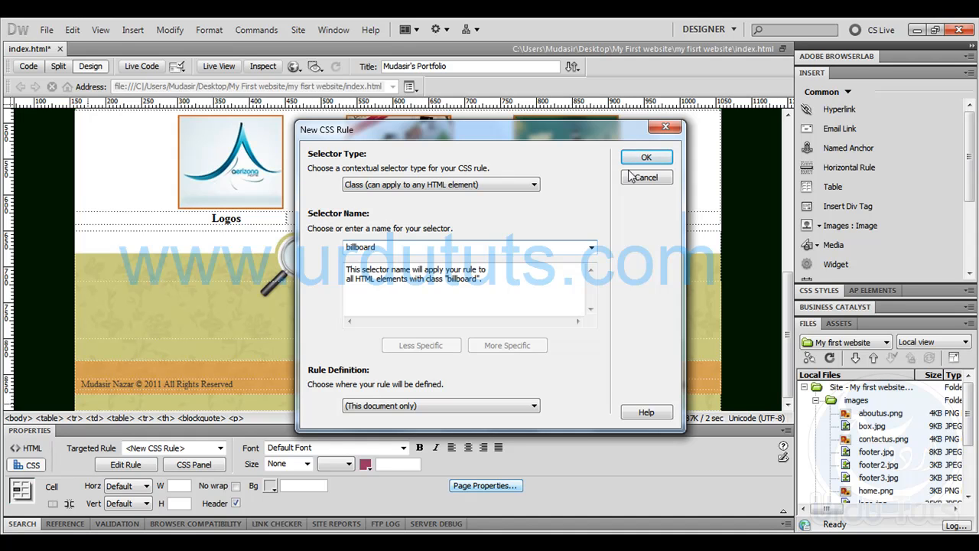
{"action": "left_click", "coordinate": [641, 158]}
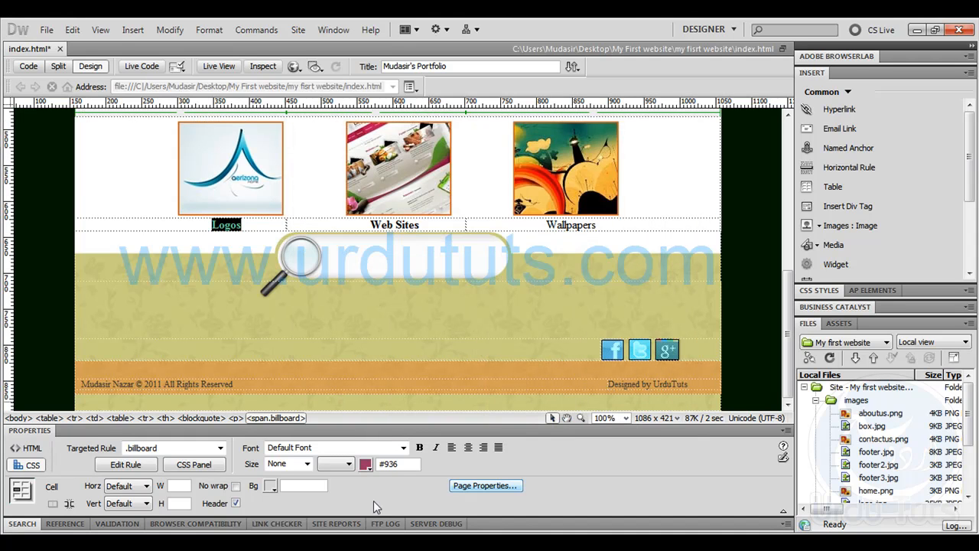
{"action": "left_click_drag", "start_coordinate": [386, 463], "coordinate": [430, 462]}
{"action": "key", "text": "ctrl+v"}
- Apply the billboard rule to the Web Sites and Wallpapers captions
{"action": "left_click", "coordinate": [369, 224]}
{"action": "left_click_drag", "start_coordinate": [369, 225], "coordinate": [423, 224]}
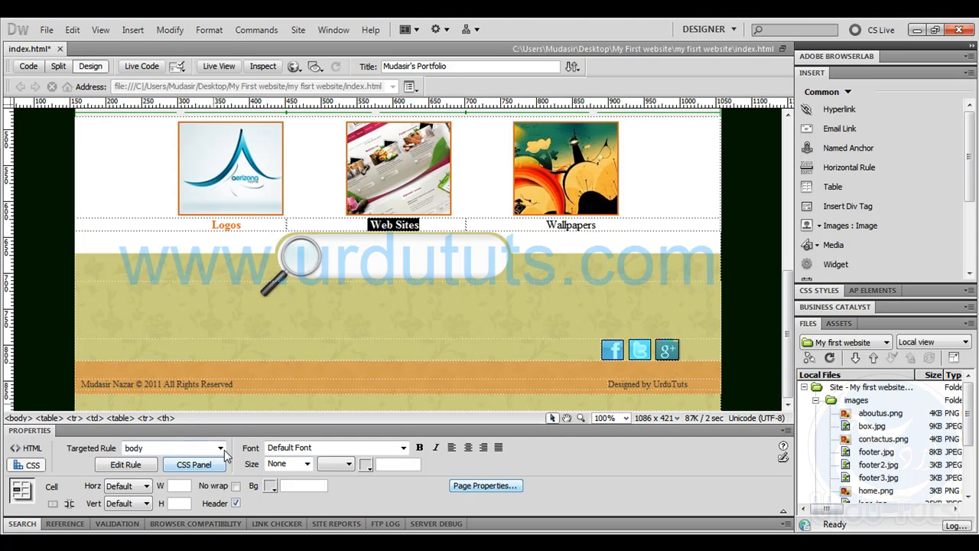
{"action": "left_click", "coordinate": [221, 447]}
{"action": "left_click", "coordinate": [184, 418]}
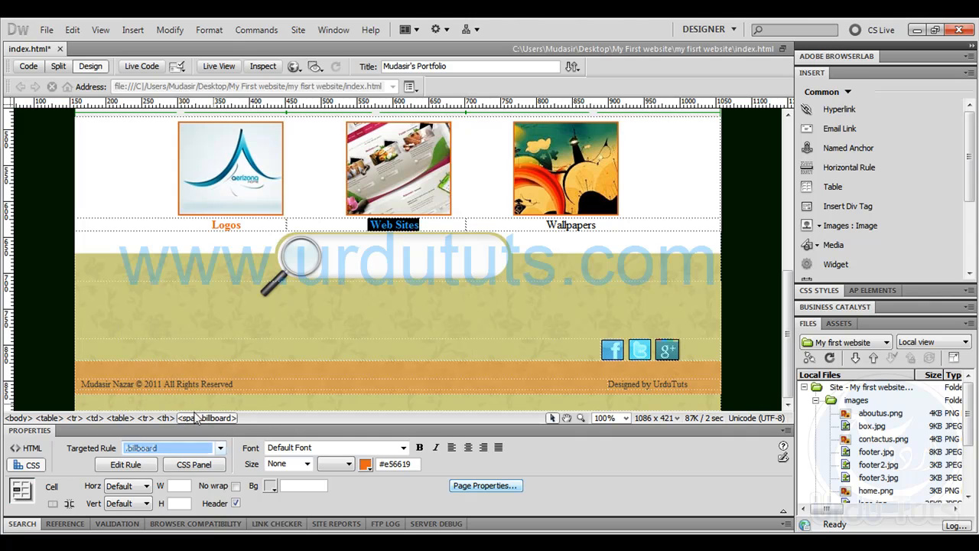
{"action": "left_click_drag", "start_coordinate": [539, 226], "coordinate": [604, 225]}
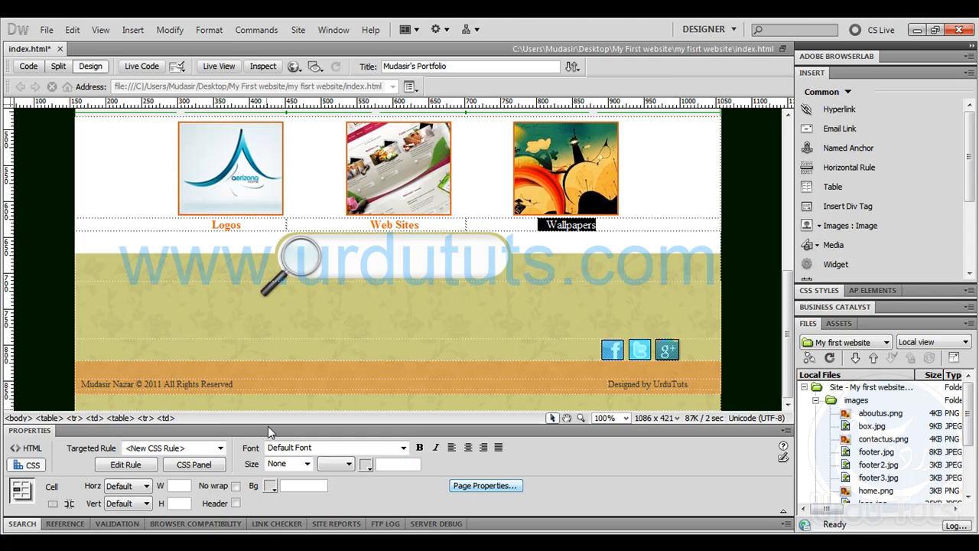
{"action": "left_click", "coordinate": [220, 448]}
{"action": "left_click", "coordinate": [184, 417]}
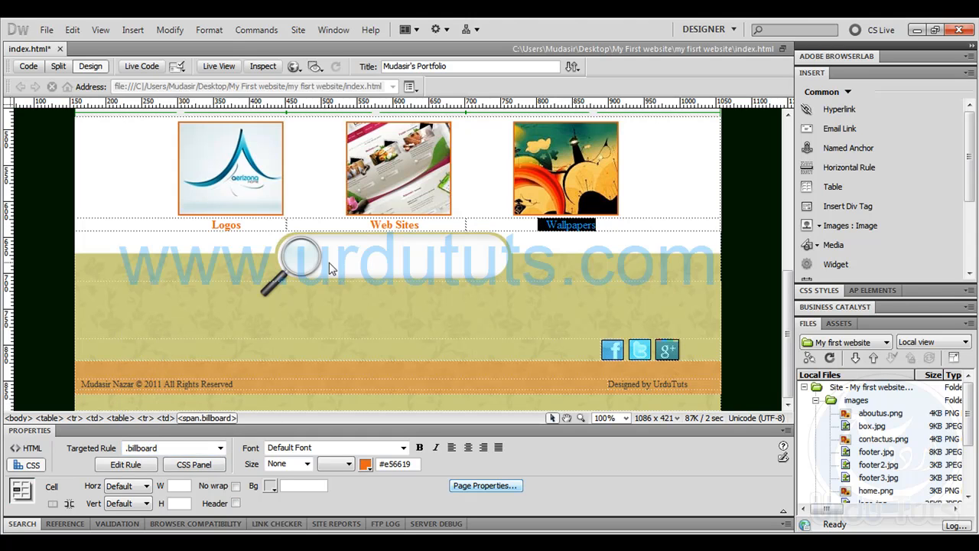
- Set the billboard rule's font size to 24 px
{"action": "left_click_drag", "start_coordinate": [243, 226], "coordinate": [212, 225]}
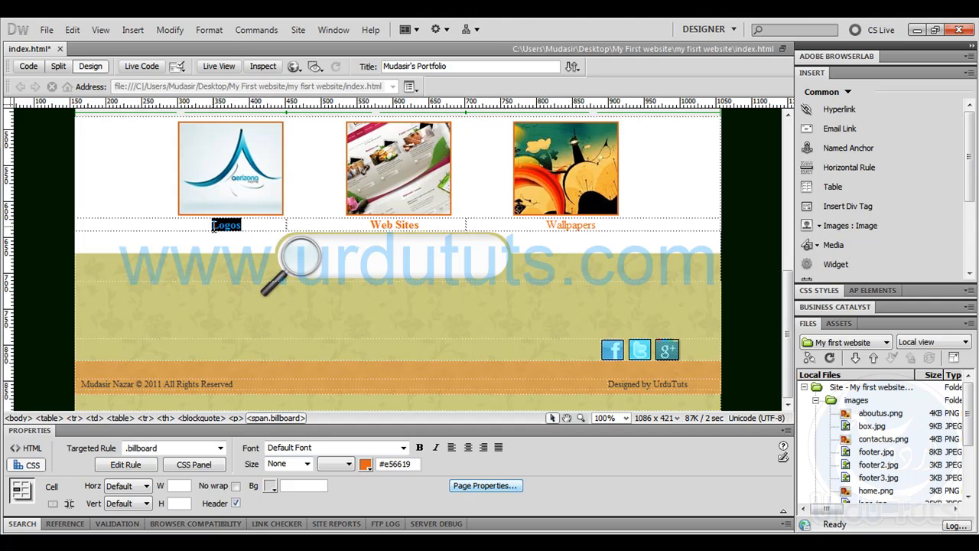
{"action": "left_click", "coordinate": [287, 463]}
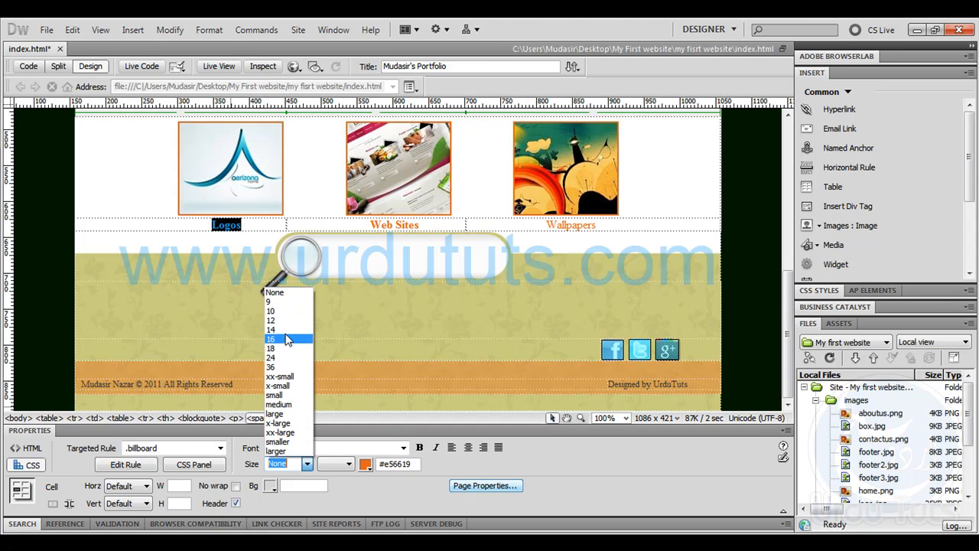
{"action": "left_click", "coordinate": [287, 330]}
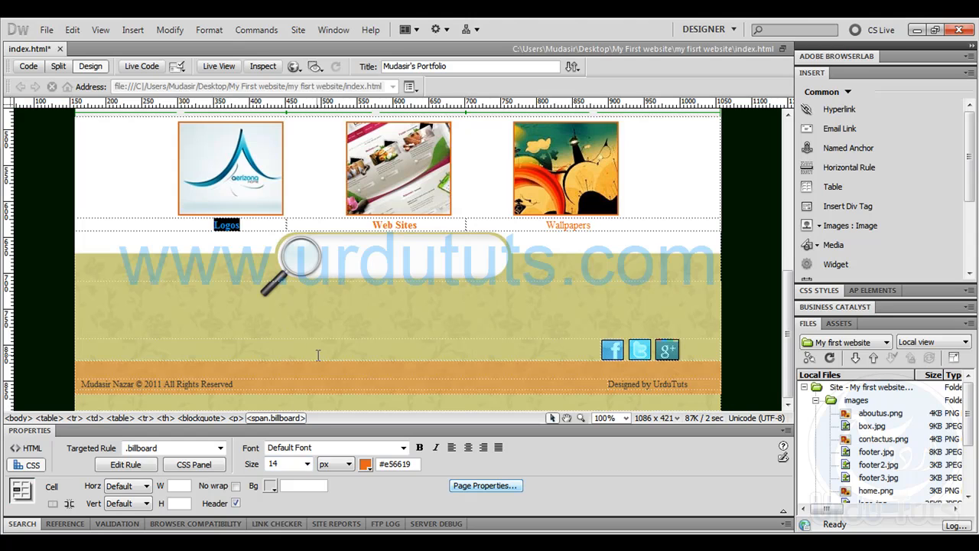
{"action": "left_click", "coordinate": [305, 464]}
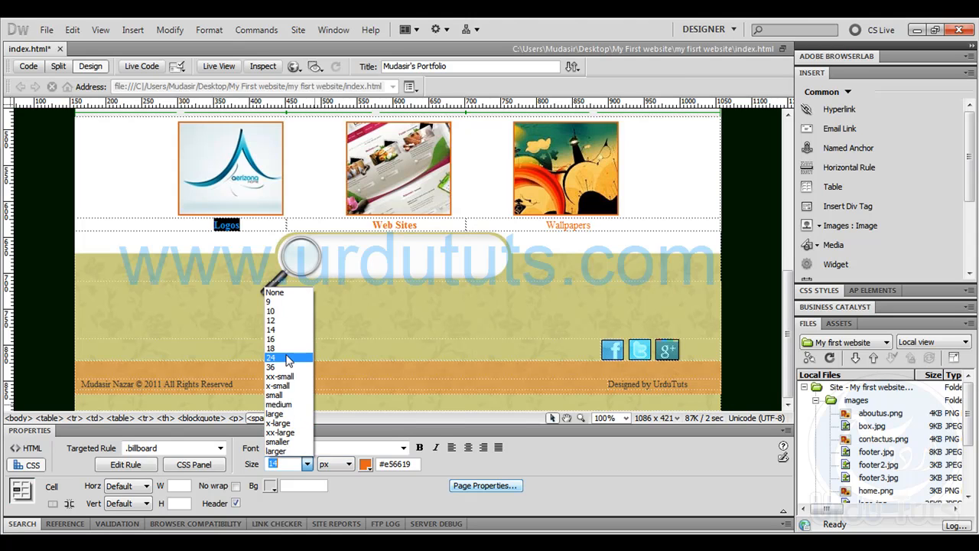
{"action": "left_click", "coordinate": [288, 358]}
{"action": "left_click", "coordinate": [328, 227]}
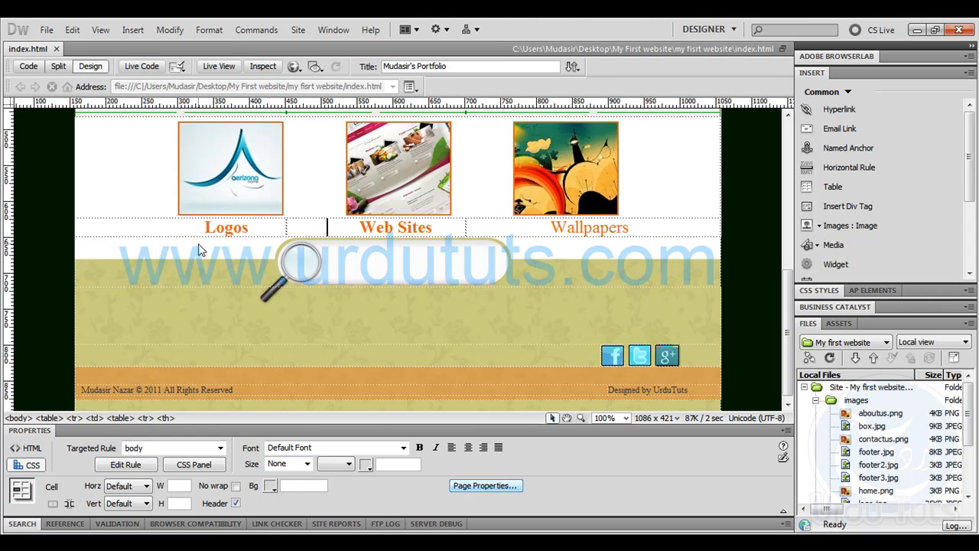
- Add a third row to the thumbnail table, below the captions
{"action": "left_click", "coordinate": [224, 250]}
{"action": "left_click", "coordinate": [690, 222]}
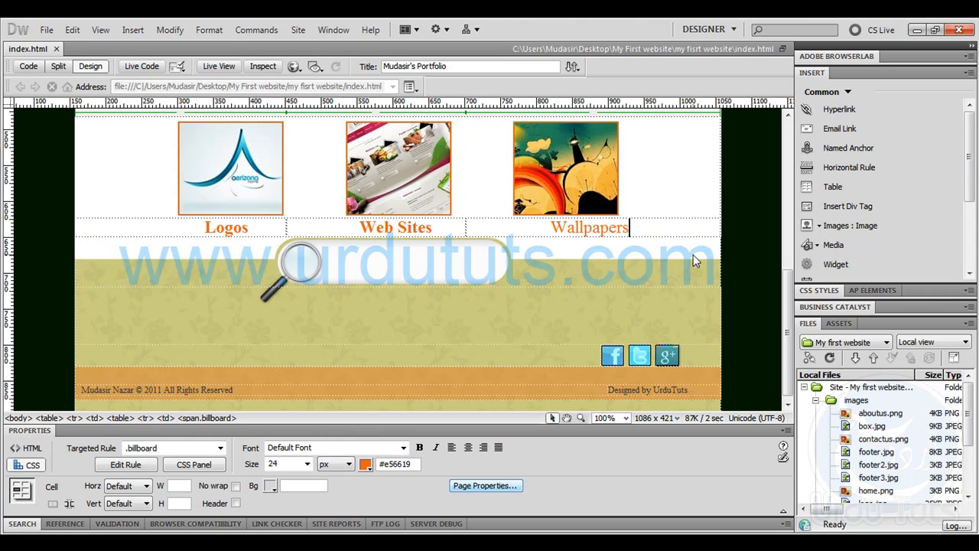
{"action": "key", "text": "Tab"}
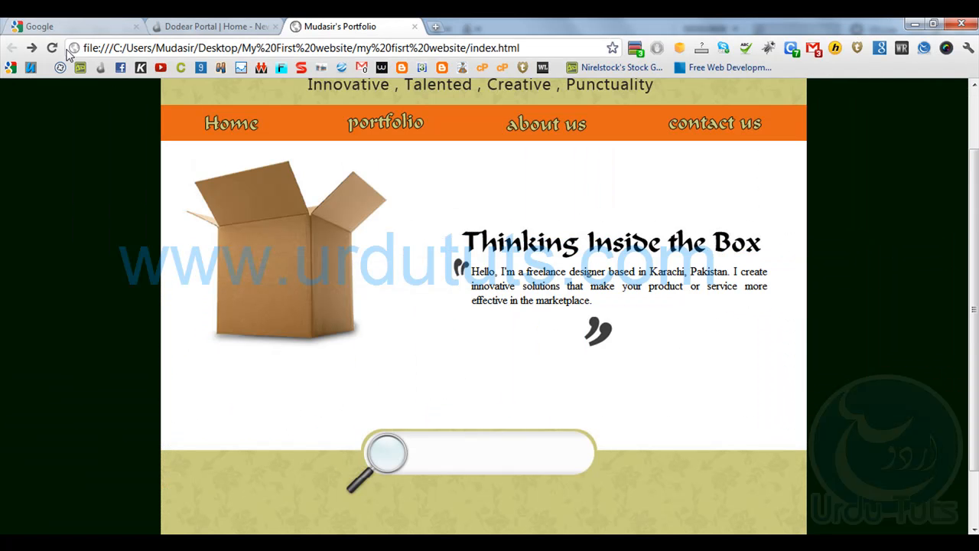
- Reload the homepage in the browser and examine the layout and the captions' alignment under the thumbnails
{"action": "left_click", "coordinate": [53, 48]}
{"action": "scroll", "coordinate": [48, 249], "scroll_direction": "down", "scroll_amount": 2}
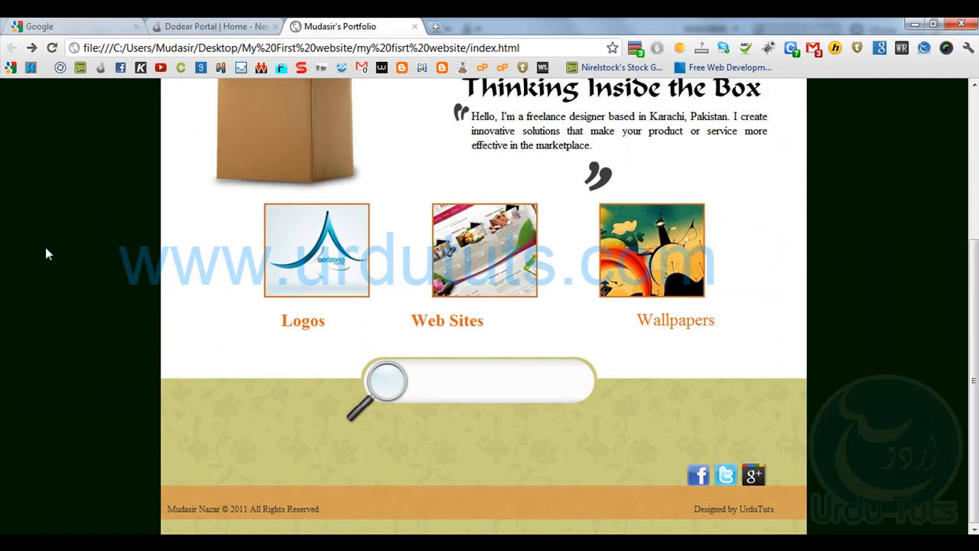
{"action": "scroll", "coordinate": [45, 247], "scroll_direction": "up", "scroll_amount": 3}
{"action": "scroll", "coordinate": [45, 247], "scroll_direction": "down", "scroll_amount": 3}
{"action": "scroll", "coordinate": [42, 273], "scroll_direction": "up", "scroll_amount": 3}
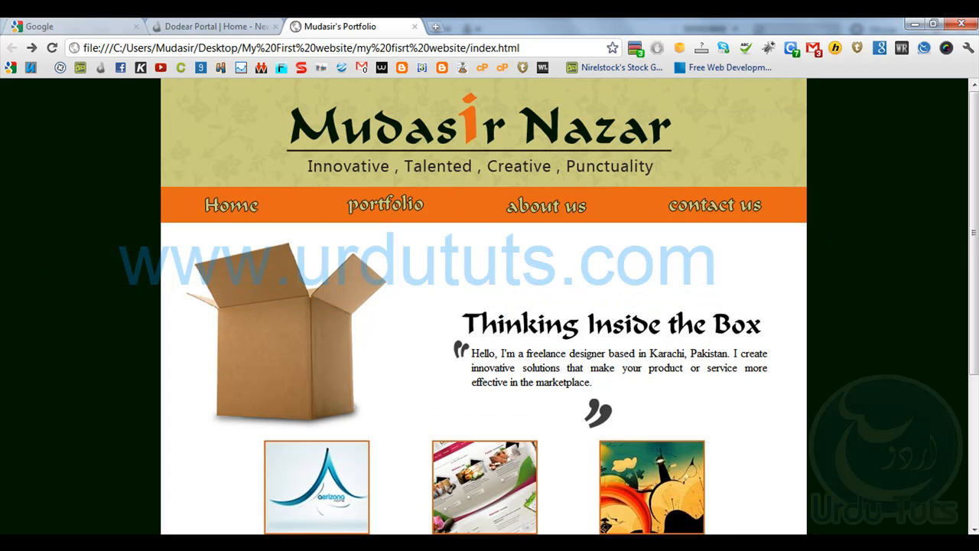
{"action": "mouse_move", "coordinate": [107, 541]}
{"action": "scroll", "coordinate": [63, 289], "scroll_direction": "down", "scroll_amount": 2}
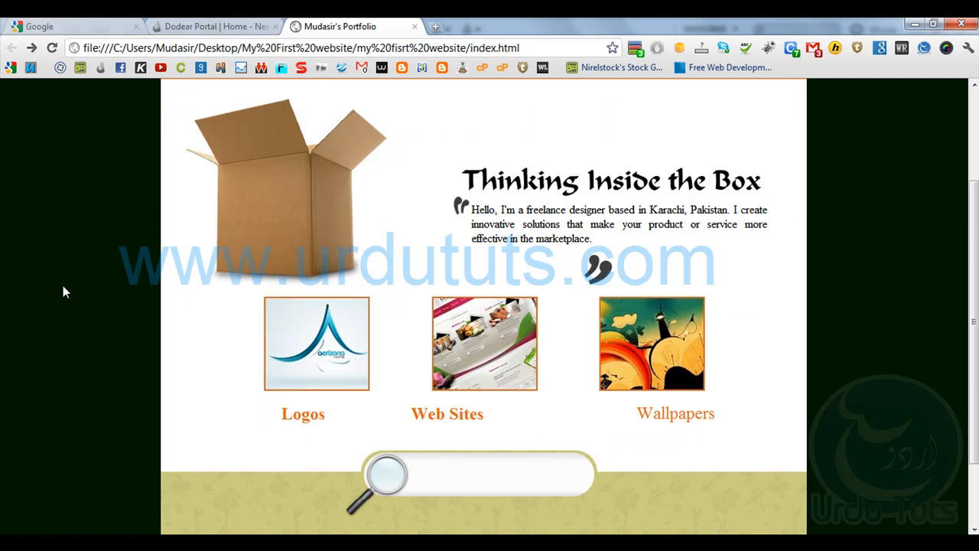
{"action": "scroll", "coordinate": [63, 286], "scroll_direction": "up", "scroll_amount": 2}
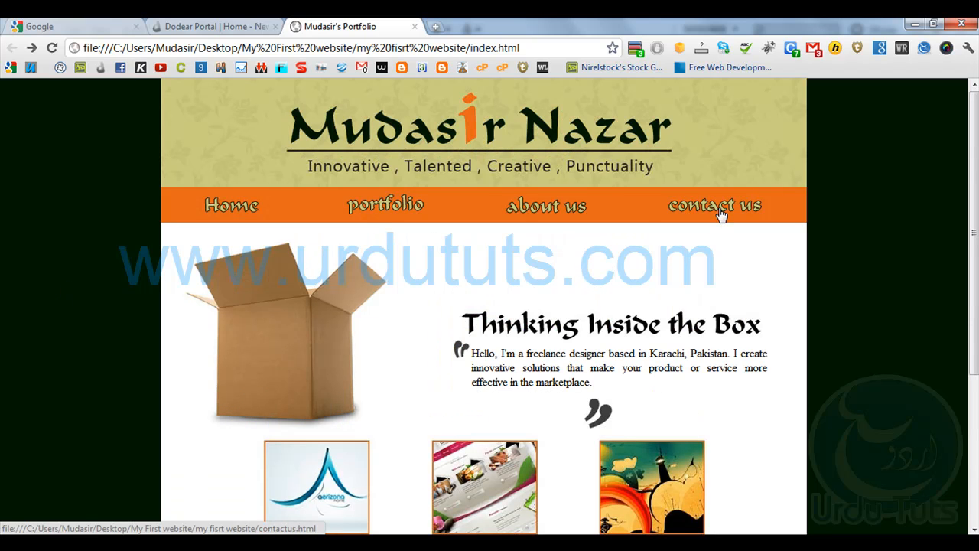
- Switch to Dreamweaver and remove four spaces before the Wallpapers caption to bring it under the third thumbnail
{"action": "key", "text": "alt+Tab"}
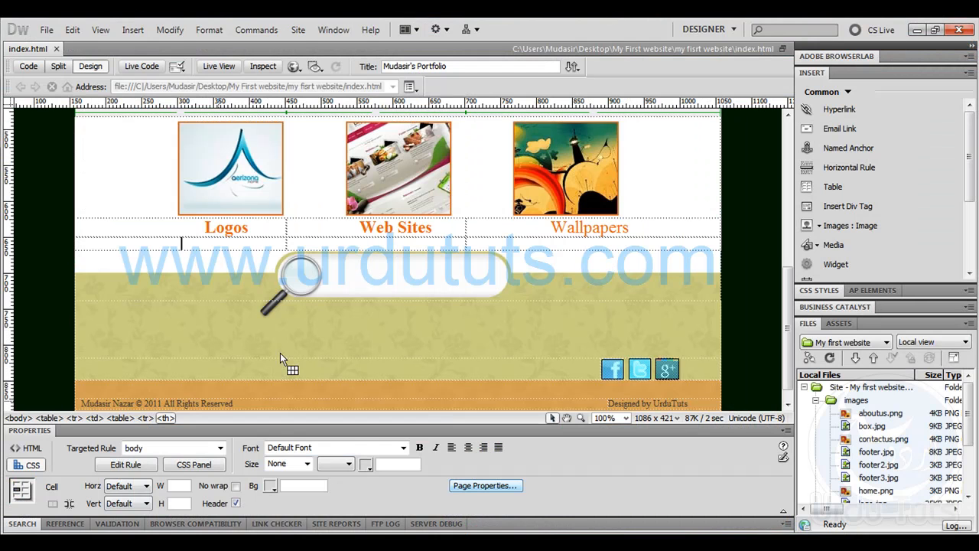
{"action": "left_click", "coordinate": [287, 229]}
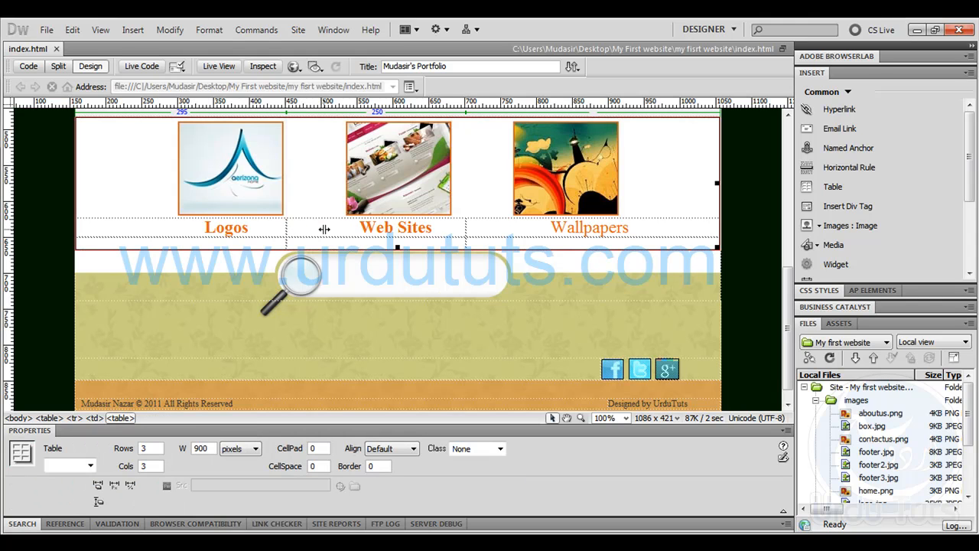
{"action": "left_click_drag", "start_coordinate": [349, 226], "coordinate": [315, 226]}
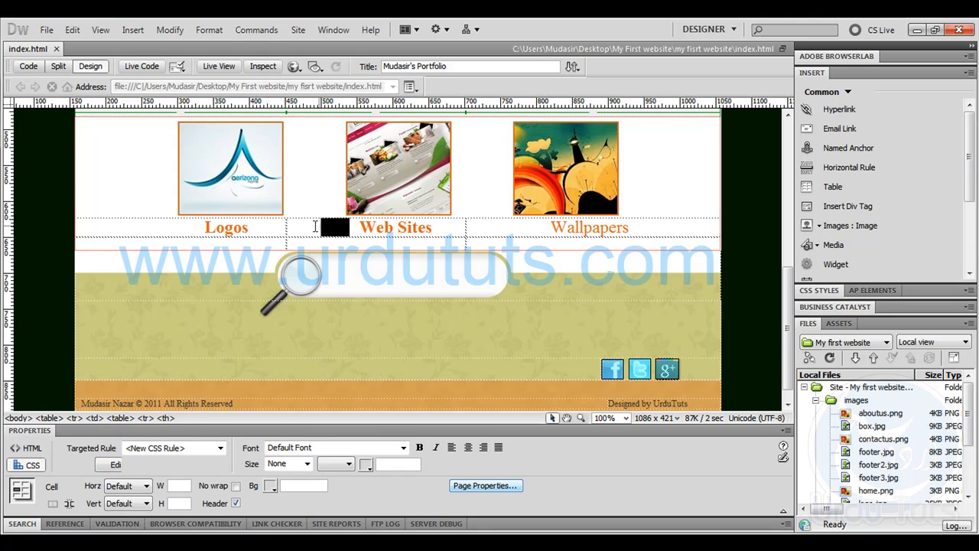
{"action": "left_click", "coordinate": [362, 227]}
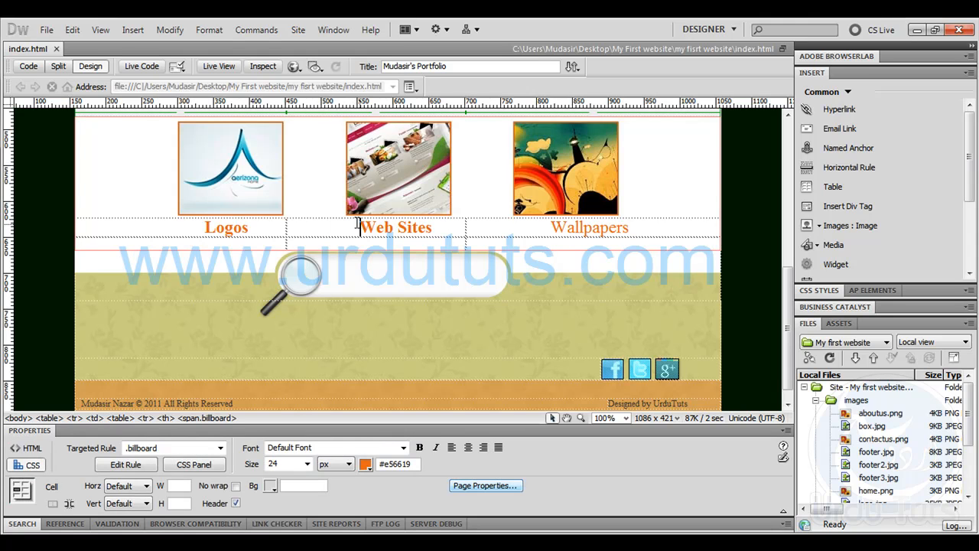
{"action": "left_click", "coordinate": [543, 229]}
{"action": "key", "text": "BackSpace"}
{"action": "key", "text": "BackSpace"}
{"action": "key", "text": "BackSpace"}
{"action": "key", "text": "BackSpace"}
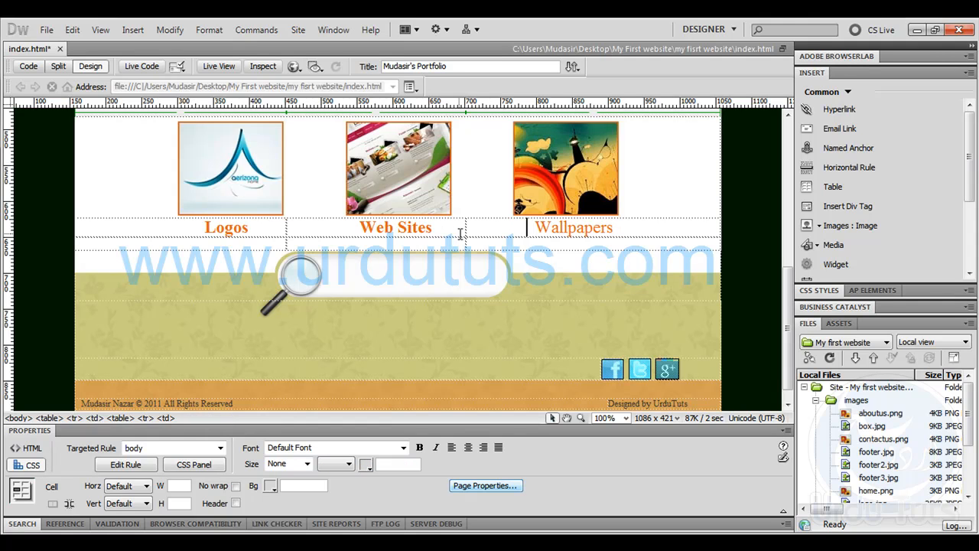
- Delete the three captions and remove the extra rows beneath the thumbnails from the thumbnail table
{"action": "left_click_drag", "start_coordinate": [450, 228], "coordinate": [178, 241]}
{"action": "key", "text": "Delete"}
{"action": "left_click_drag", "start_coordinate": [649, 228], "coordinate": [234, 240]}
{"action": "key", "text": "Delete"}
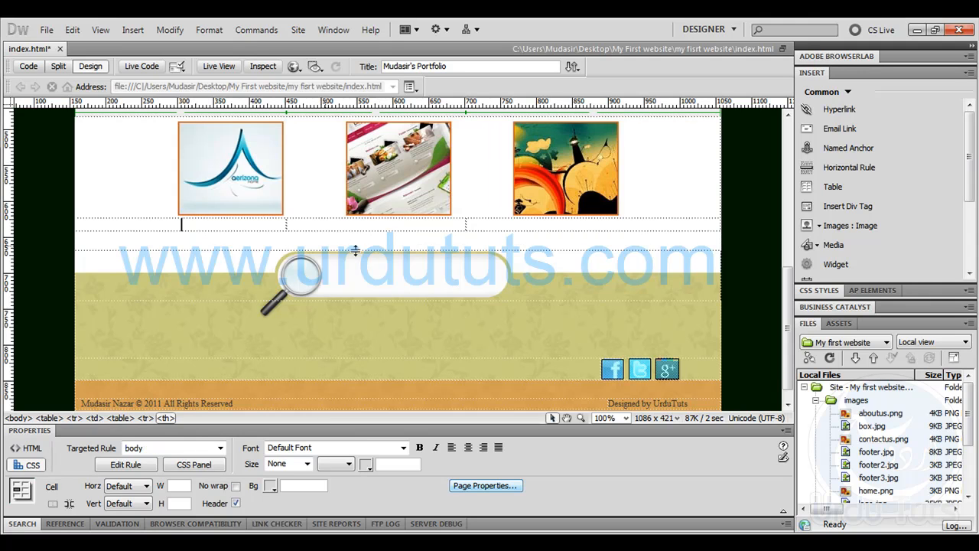
{"action": "left_click", "coordinate": [462, 230]}
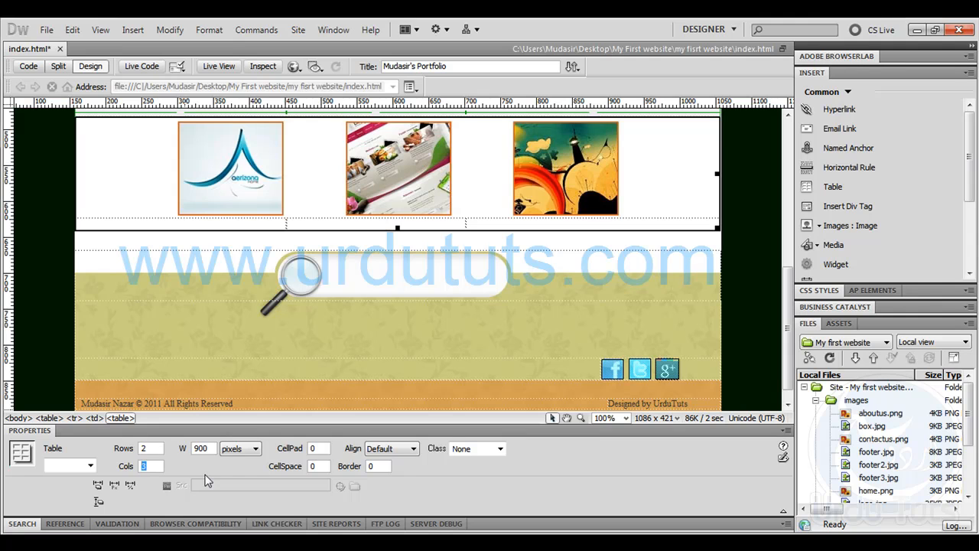
- Insert a new table below the thumbnails with one row, three columns and a width of 900 pixels
{"action": "left_click", "coordinate": [351, 243]}
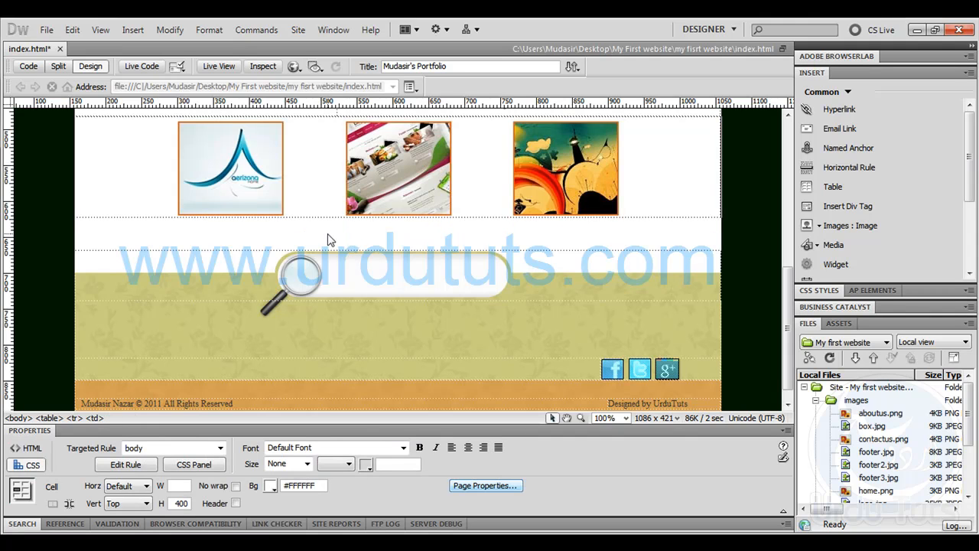
{"action": "left_click", "coordinate": [833, 186]}
{"action": "left_click_drag", "start_coordinate": [541, 430], "coordinate": [514, 417]}
{"action": "left_click_drag", "start_coordinate": [566, 185], "coordinate": [502, 176]}
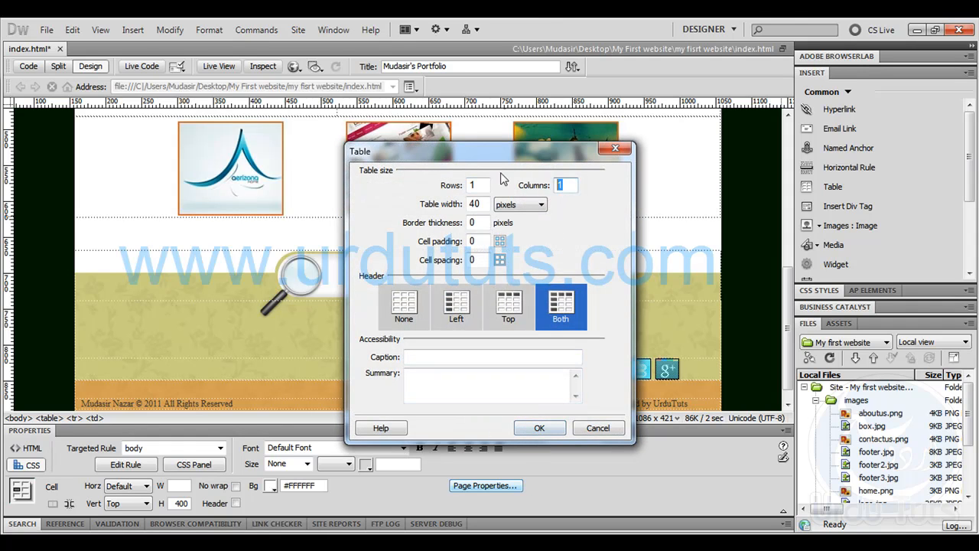
{"action": "key", "text": "Return"}
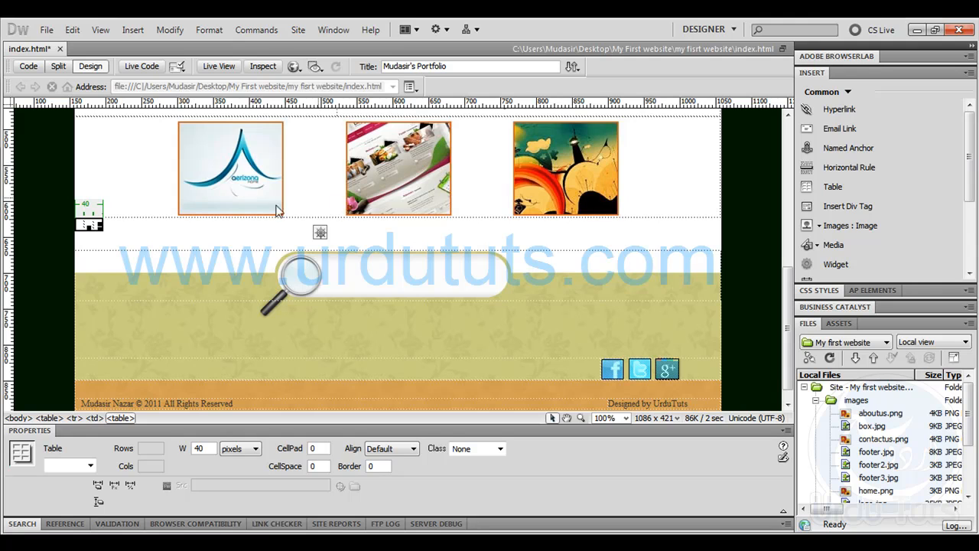
{"action": "left_click_drag", "start_coordinate": [154, 445], "coordinate": [132, 406]}
{"action": "key", "text": "Return"}
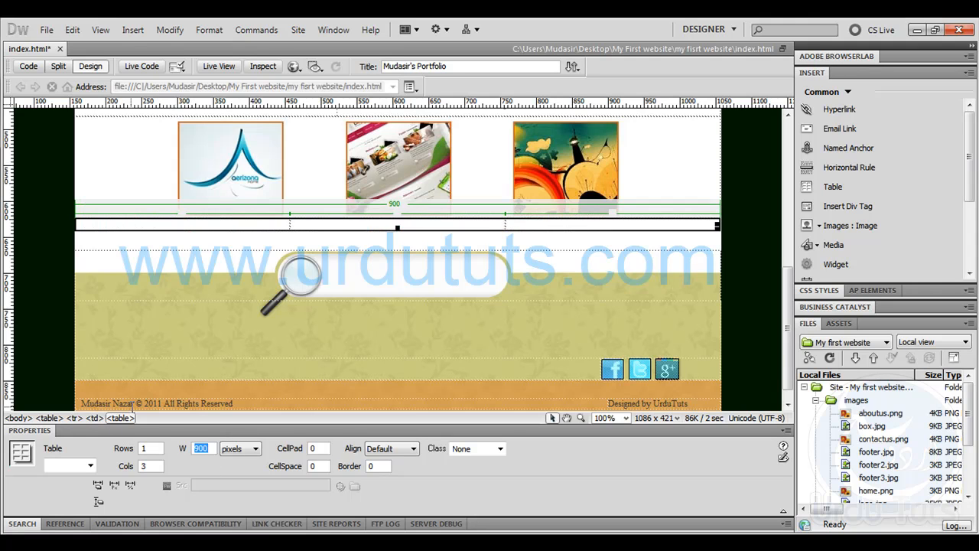
- Enter "Logos" in the new table's first cell and set the table to 6 columns
{"action": "left_click", "coordinate": [232, 247]}
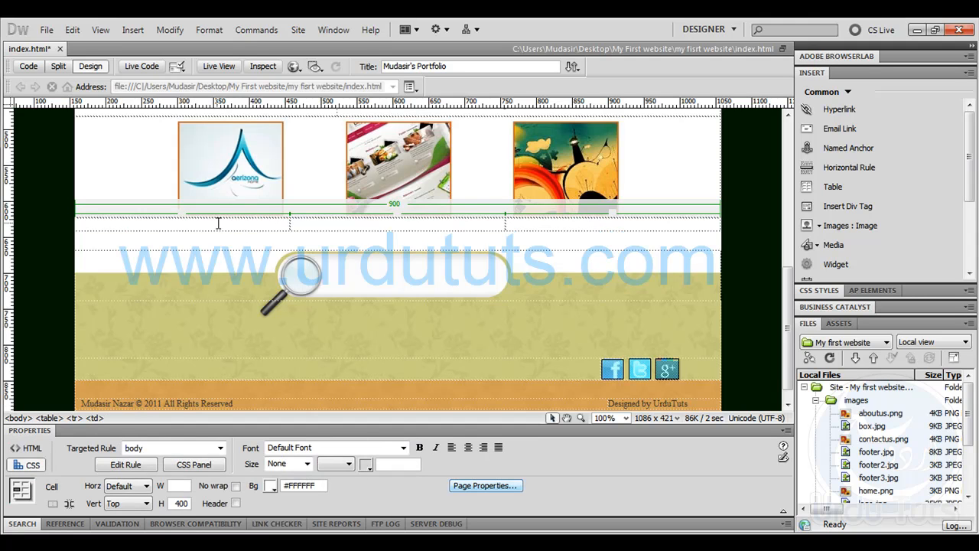
{"action": "left_click", "coordinate": [218, 223]}
{"action": "type", "text": "Logos"}
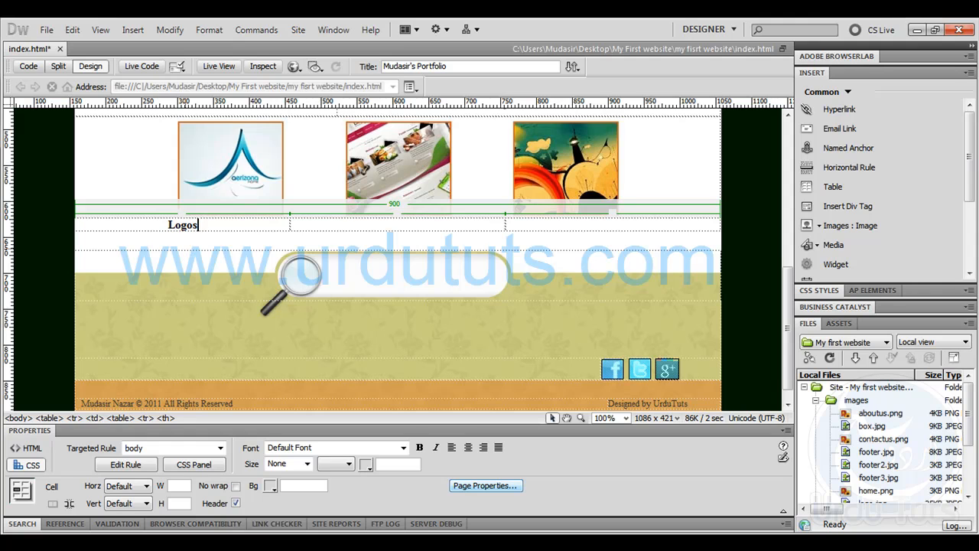
{"action": "left_click", "coordinate": [134, 230]}
{"action": "type", "text": "6"}
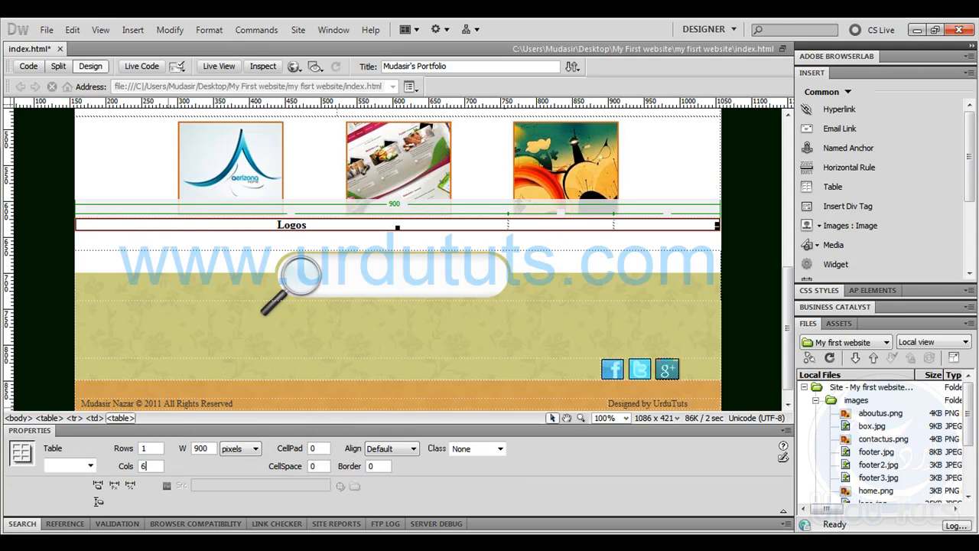
{"action": "key", "text": "Return"}
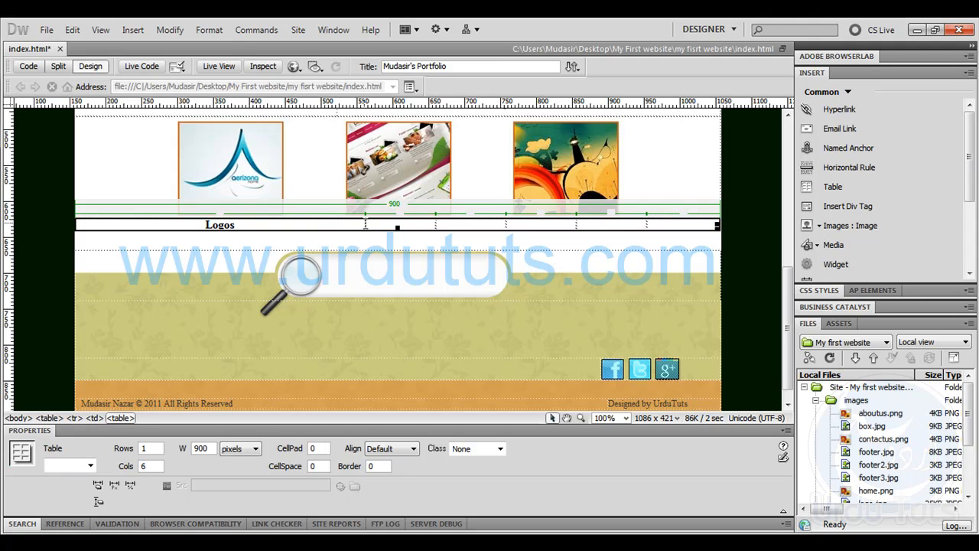
- Resize the caption table's first two columns to 126 and 140 pixels to line up with the logo thumbnail
{"action": "left_click", "coordinate": [365, 224]}
{"action": "left_click_drag", "start_coordinate": [365, 225], "coordinate": [165, 224]}
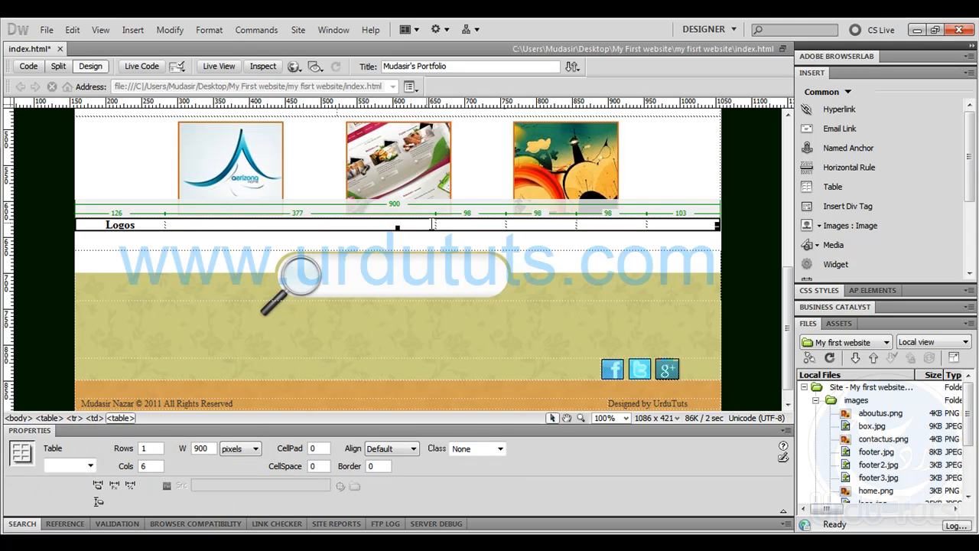
{"action": "left_click_drag", "start_coordinate": [435, 222], "coordinate": [265, 225]}
- Move the Logos caption from the first cell of the caption table to the second cell
{"action": "left_click_drag", "start_coordinate": [148, 228], "coordinate": [104, 225]}
{"action": "key", "text": "ctrl+c"}
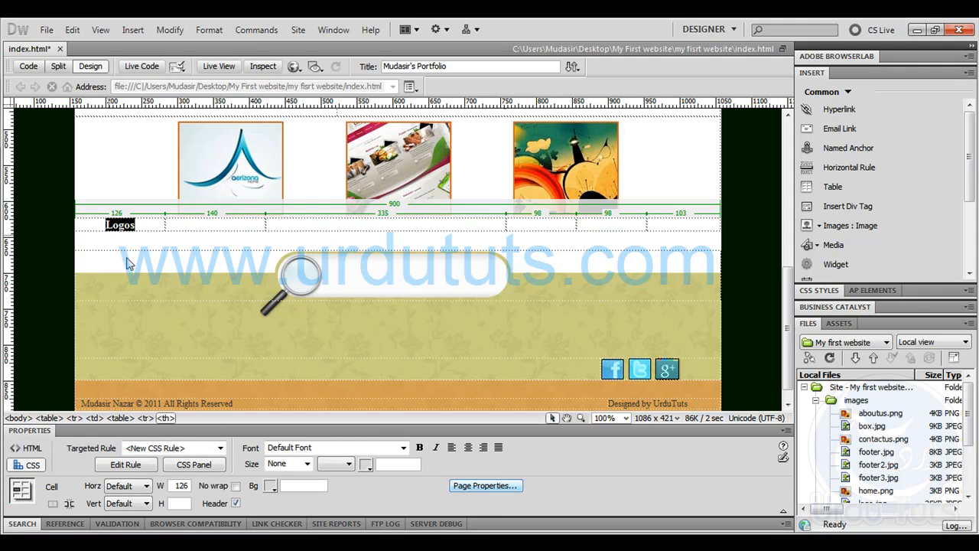
{"action": "key", "text": "Delete"}
{"action": "left_click", "coordinate": [205, 223]}
{"action": "key", "text": "ctrl+v"}
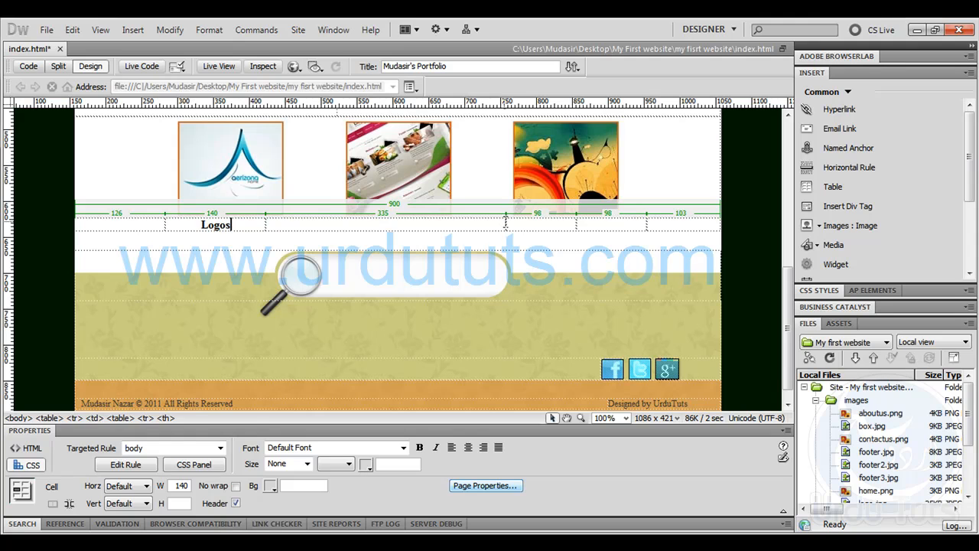
- Resize the third and fourth columns to 115 and 142 pixels and enter "Web sites" in the fourth cell
{"action": "left_click", "coordinate": [504, 223]}
{"action": "left_click_drag", "start_coordinate": [348, 224], "coordinate": [348, 225]}
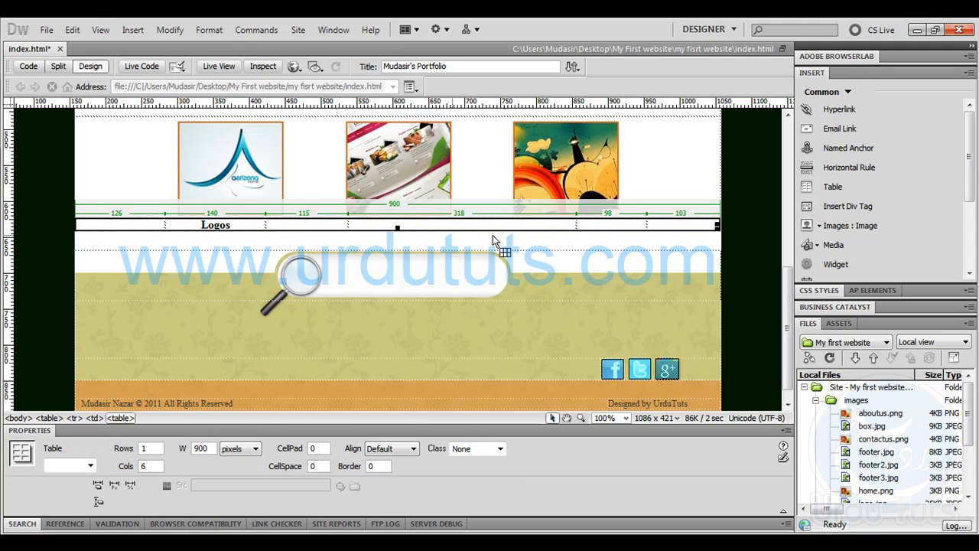
{"action": "left_click_drag", "start_coordinate": [577, 222], "coordinate": [450, 224]}
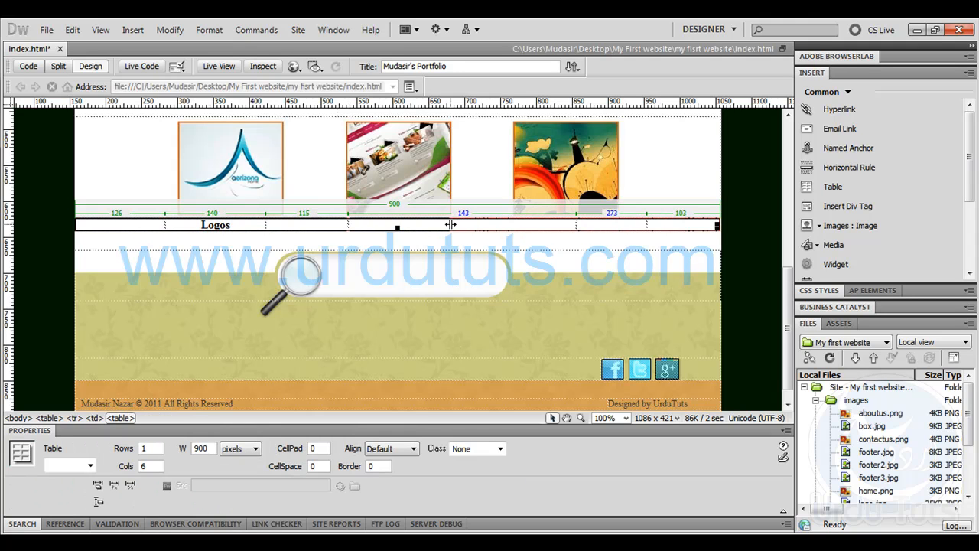
{"action": "left_click", "coordinate": [459, 225]}
{"action": "type", "text": "Web S"}
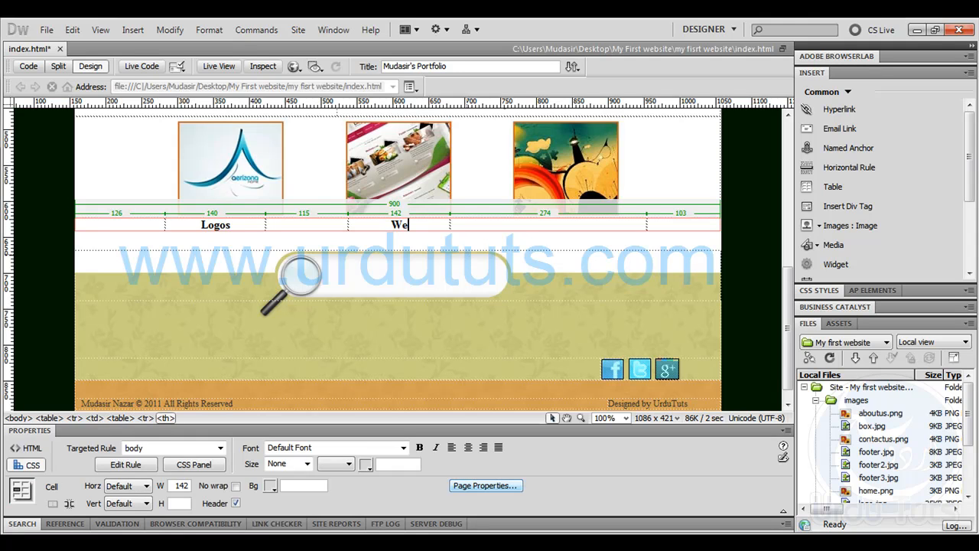
{"action": "key", "text": "BackSpace"}
{"action": "type", "text": "sites"}
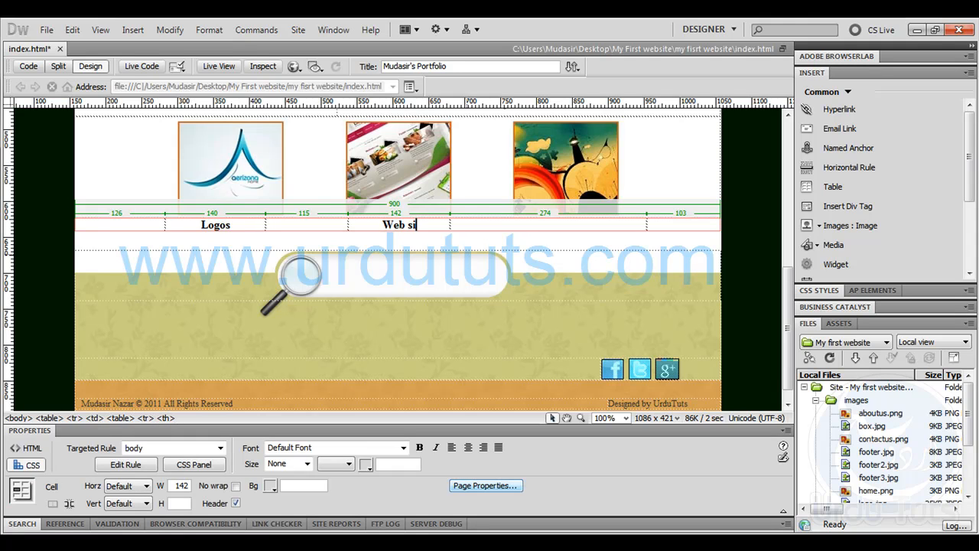
- Narrow the fifth column to 90 pixels and enter "Wallpapers" in the last cell under the third thumbnail
{"action": "left_click", "coordinate": [646, 225]}
{"action": "left_click_drag", "start_coordinate": [515, 224], "coordinate": [515, 224]}
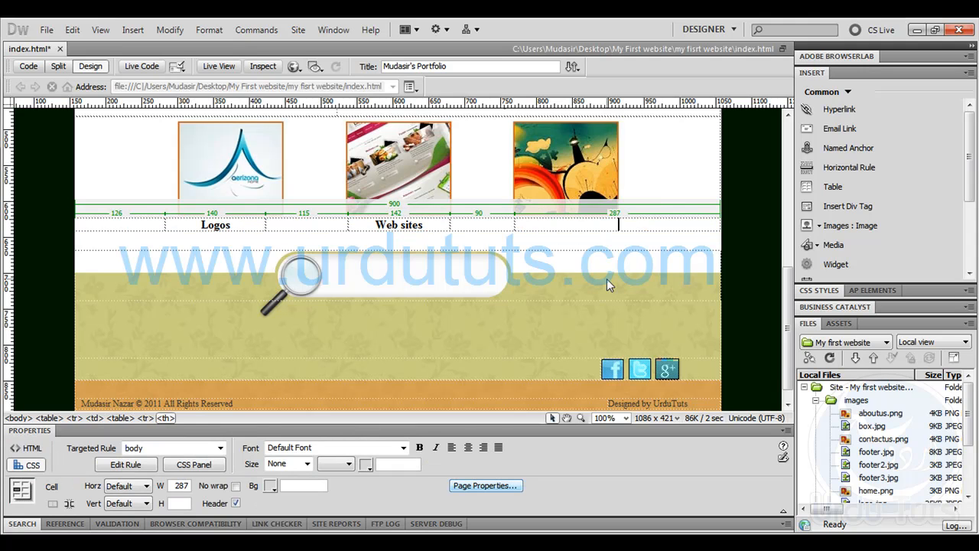
{"action": "type", "text": "Wallpapers"}
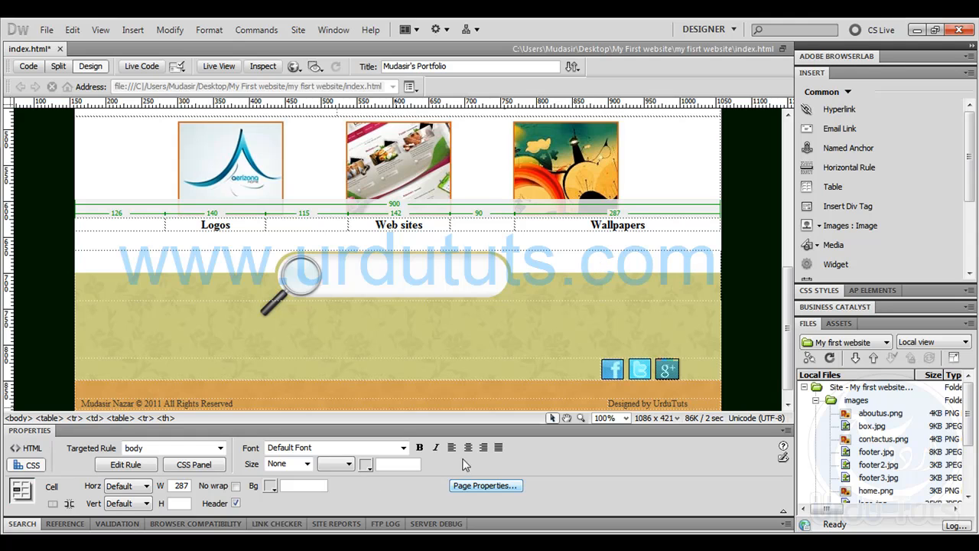
- Turn the Wallpapers header cell into a regular cell so its caption aligns left
{"action": "left_click", "coordinate": [464, 452]}
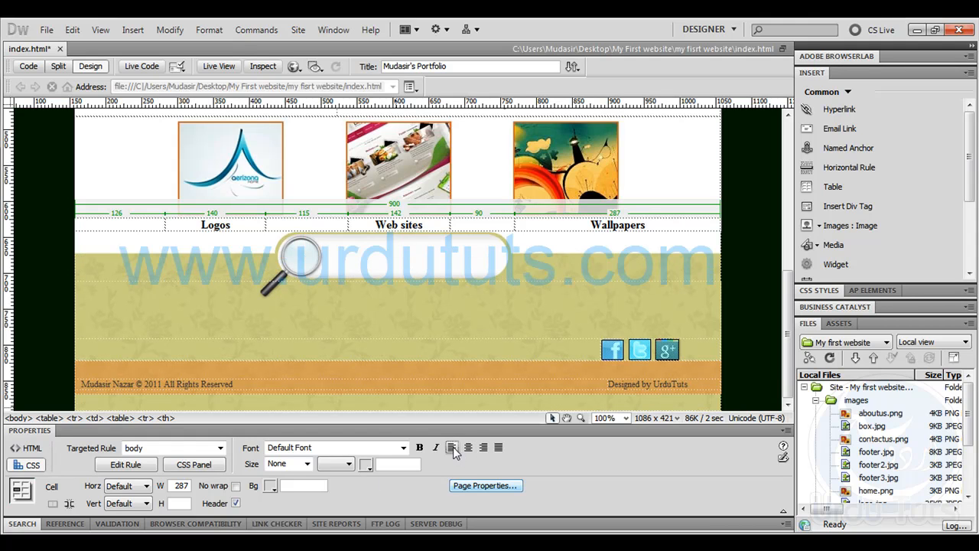
{"action": "left_click", "coordinate": [586, 228]}
{"action": "left_click", "coordinate": [235, 503]}
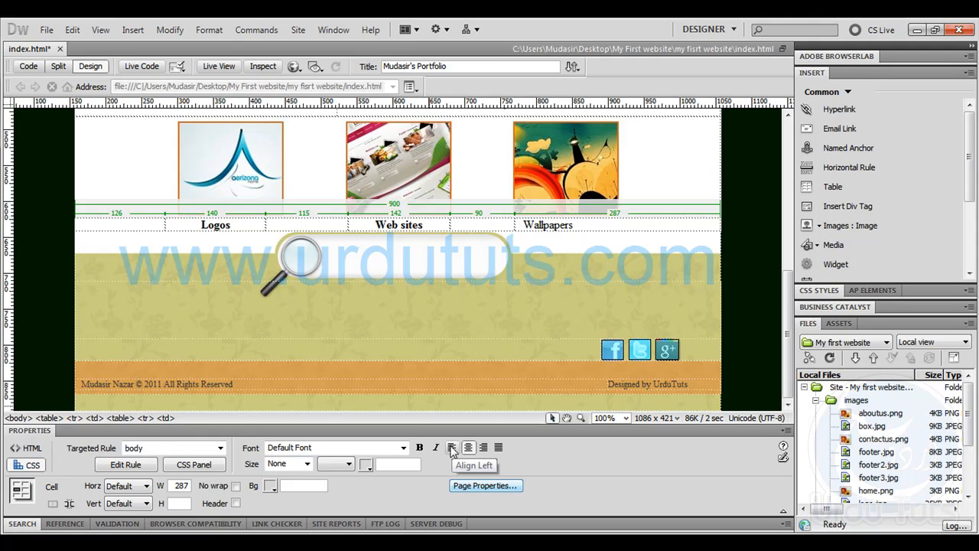
- Clear the Wallpapers cell's fixed width and add space before its caption to shift it under the third thumbnail
{"action": "left_click_drag", "start_coordinate": [175, 485], "coordinate": [245, 488]}
{"action": "key", "text": "BackSpace"}
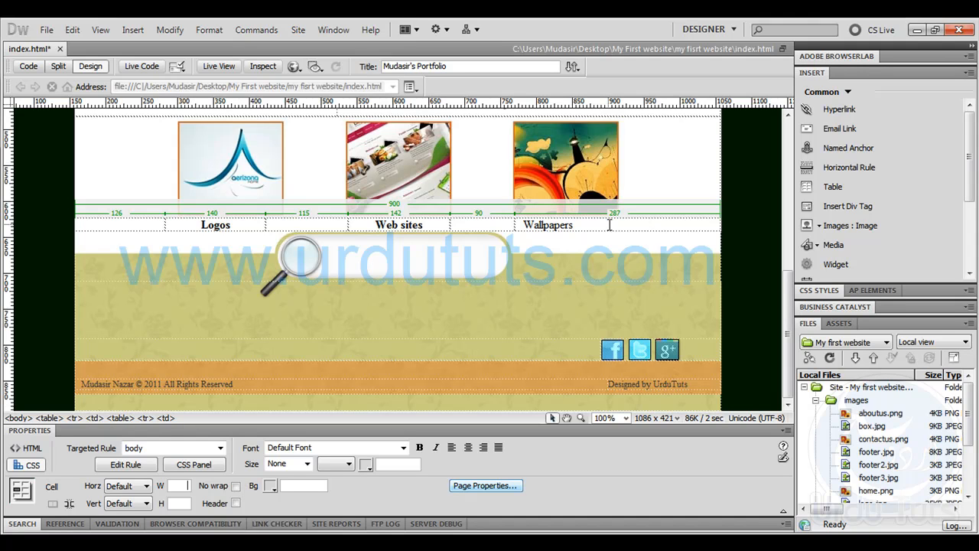
{"action": "left_click", "coordinate": [526, 225]}
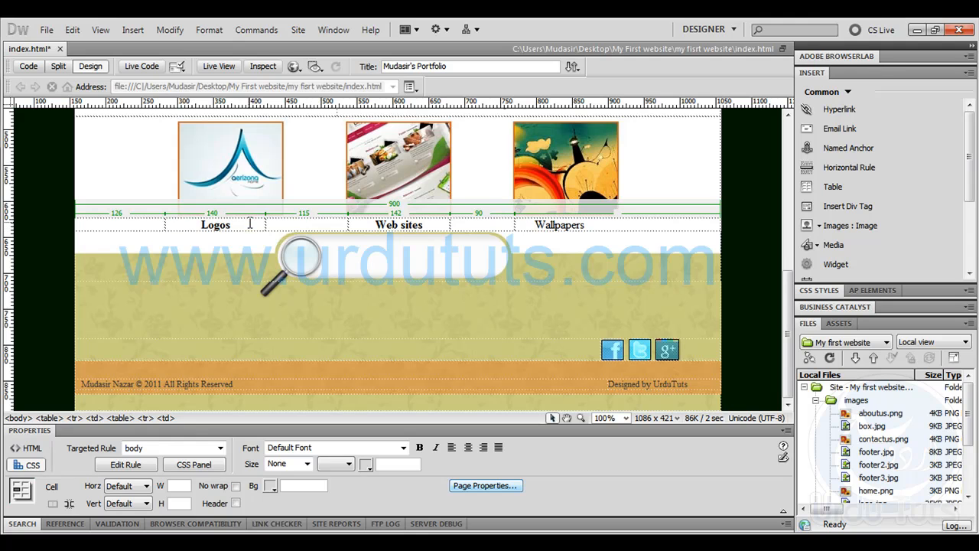
- Try to apply the billboard rule to all the caption cells from Logos to Wallpapers at once
{"action": "left_click_drag", "start_coordinate": [630, 223], "coordinate": [197, 233]}
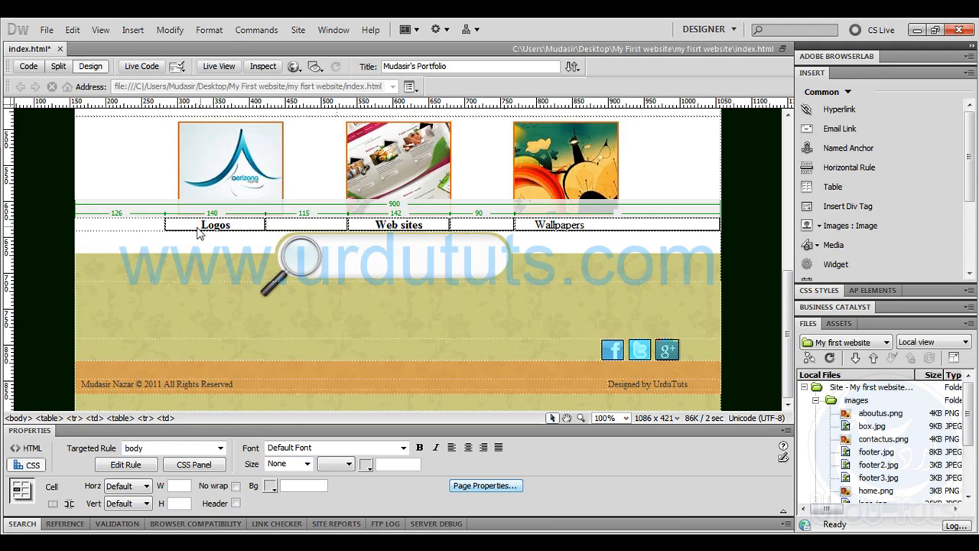
{"action": "left_click", "coordinate": [216, 443]}
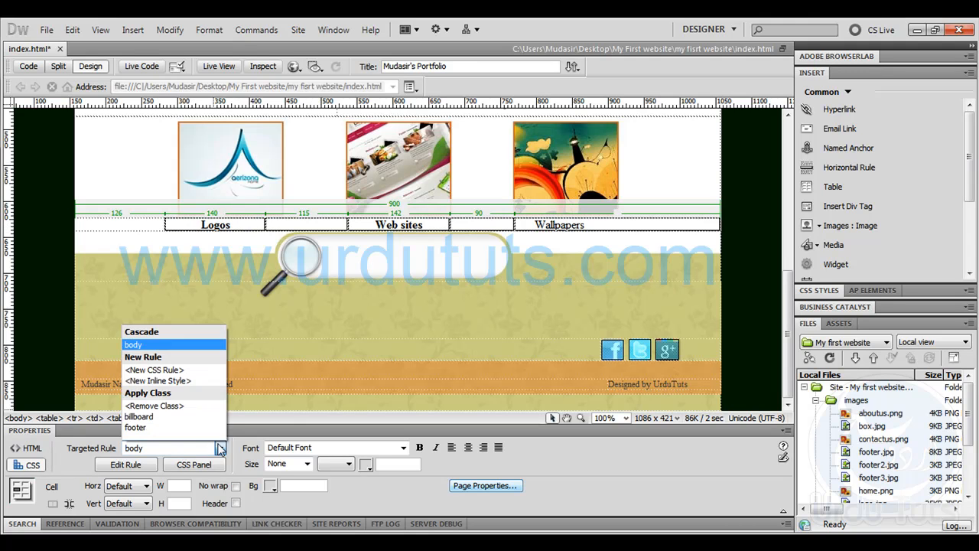
{"action": "left_click", "coordinate": [177, 421]}
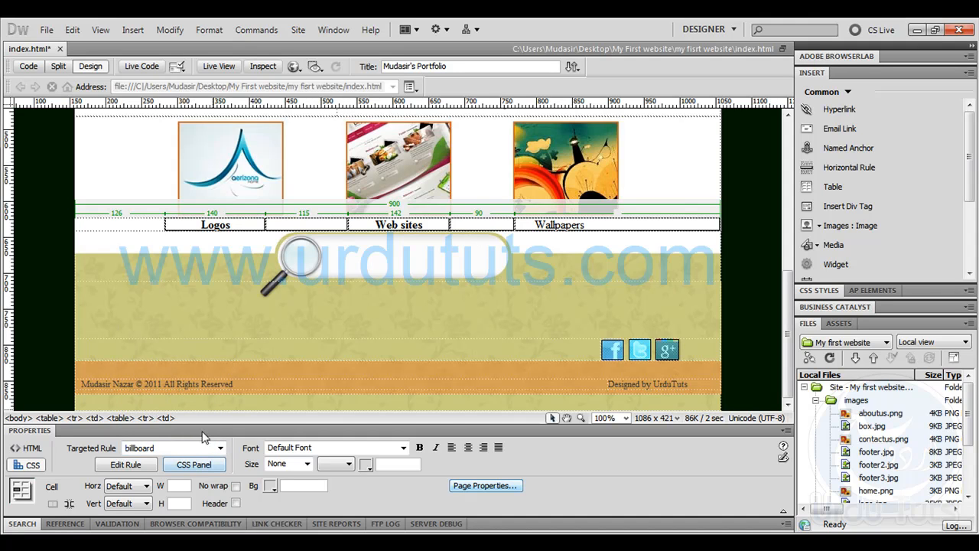
- Apply a class rule named billboard to the Logos caption with the grey text colour #999, defined in this document only
{"action": "left_click", "coordinate": [239, 224]}
{"action": "left_click_drag", "start_coordinate": [239, 224], "coordinate": [197, 225]}
{"action": "key", "text": "ctrl+c"}
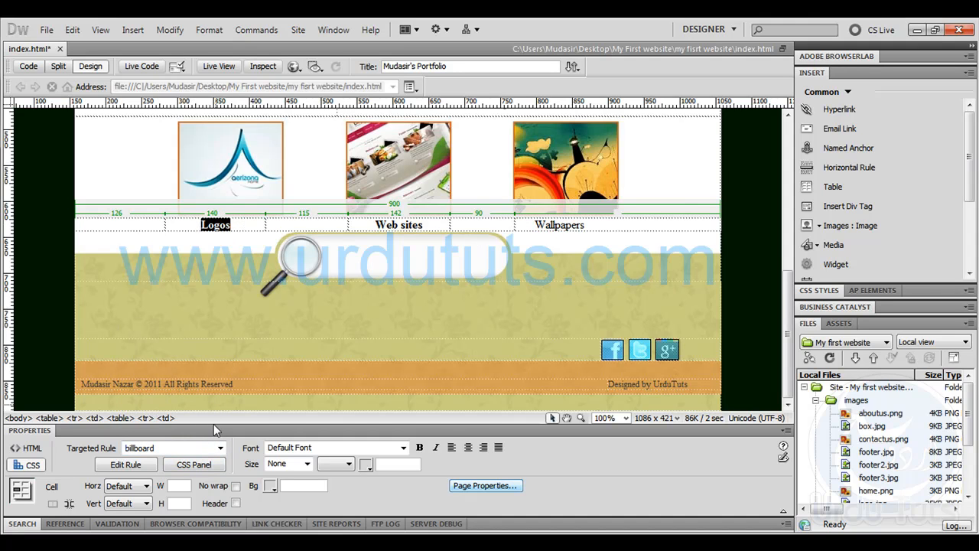
{"action": "left_click", "coordinate": [220, 448]}
{"action": "left_click", "coordinate": [220, 453]}
{"action": "left_click", "coordinate": [367, 463]}
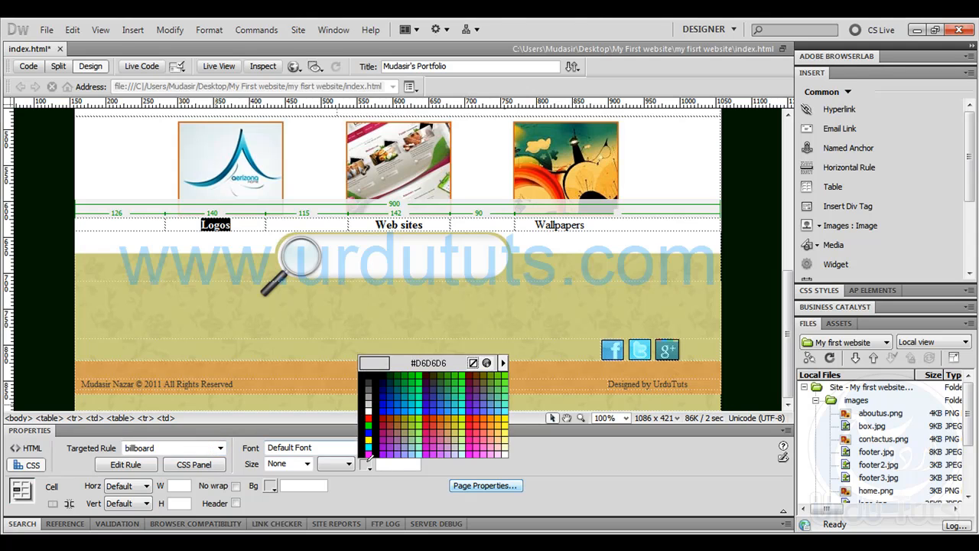
{"action": "left_click", "coordinate": [404, 426]}
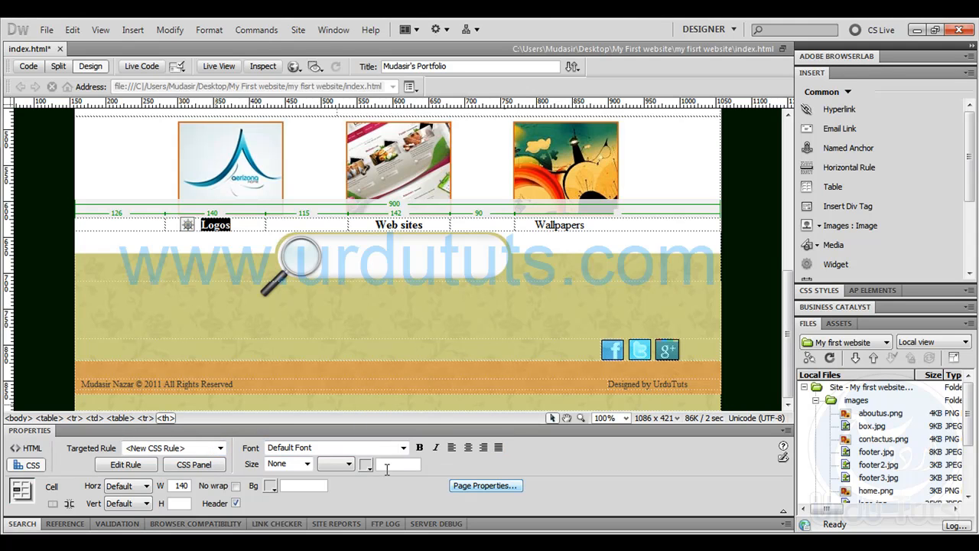
{"action": "left_click", "coordinate": [367, 465]}
{"action": "left_click", "coordinate": [373, 396]}
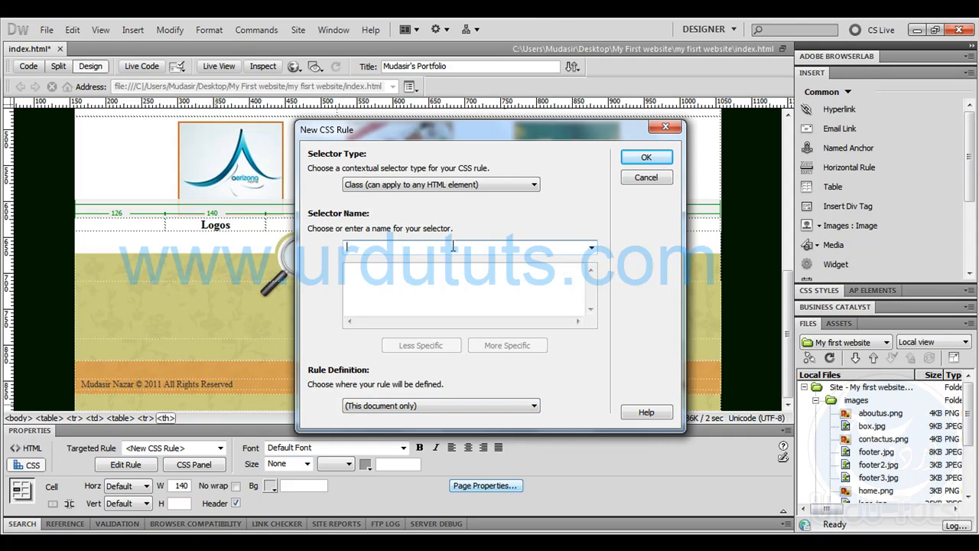
{"action": "type", "text": "billboard"}
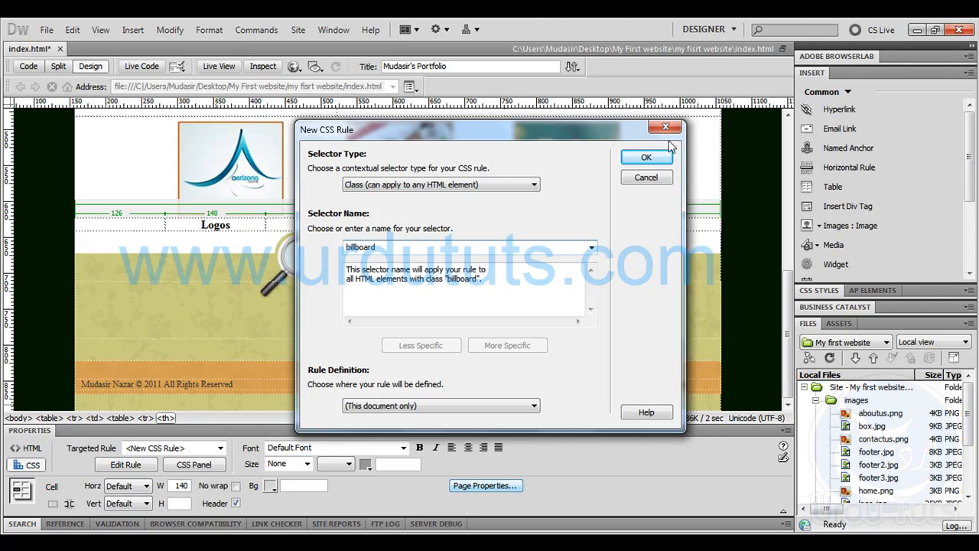
{"action": "left_click", "coordinate": [646, 157]}
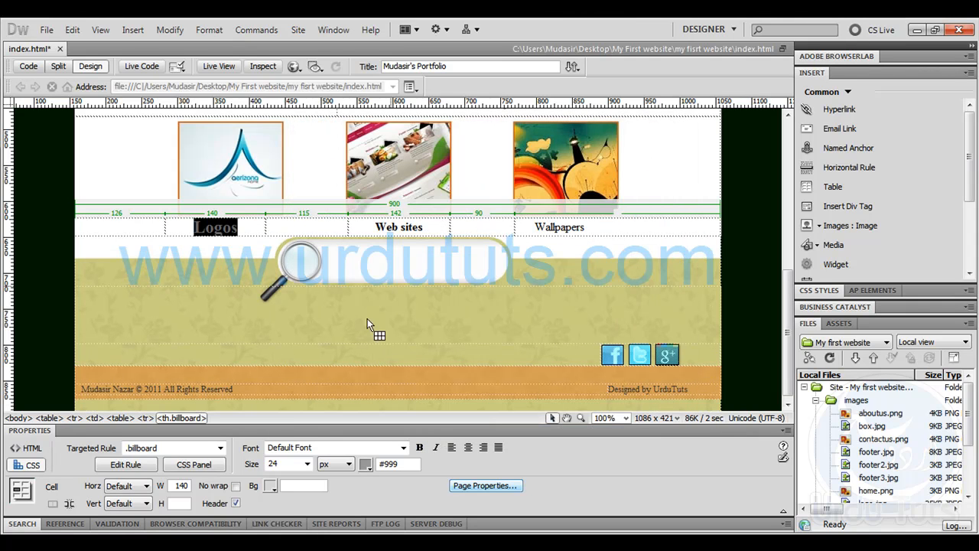
- Copy the hex colour e56619 from Photoshop's text colour picker and set it as the billboard rule's text colour in Dreamweaver
{"action": "double_click", "coordinate": [392, 465]}
{"action": "key", "text": "ctrl+v"}
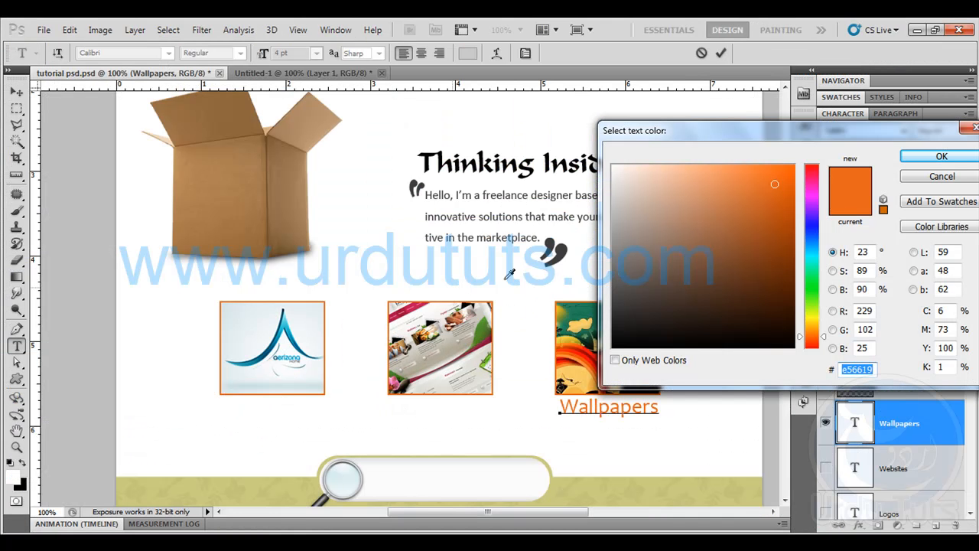
{"action": "right_click", "coordinate": [864, 369]}
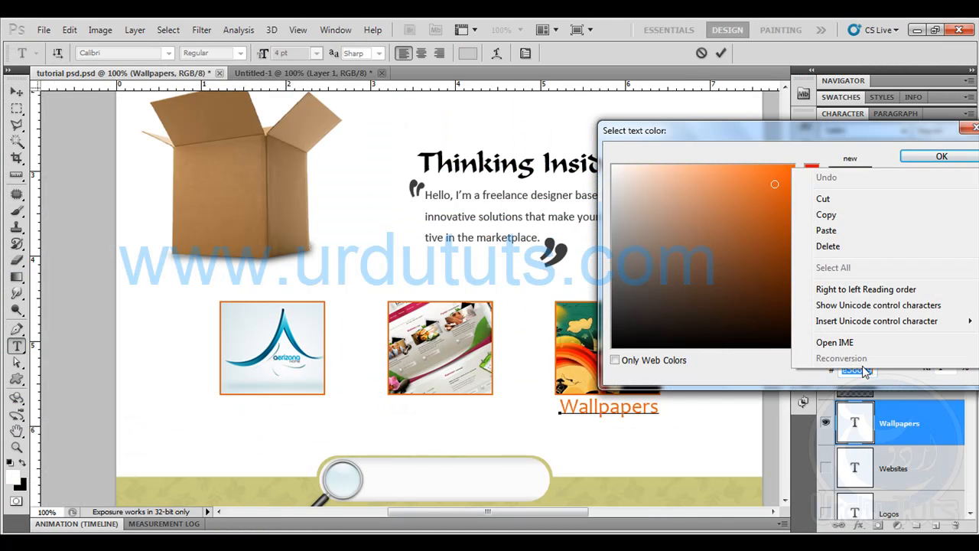
{"action": "left_click", "coordinate": [827, 214]}
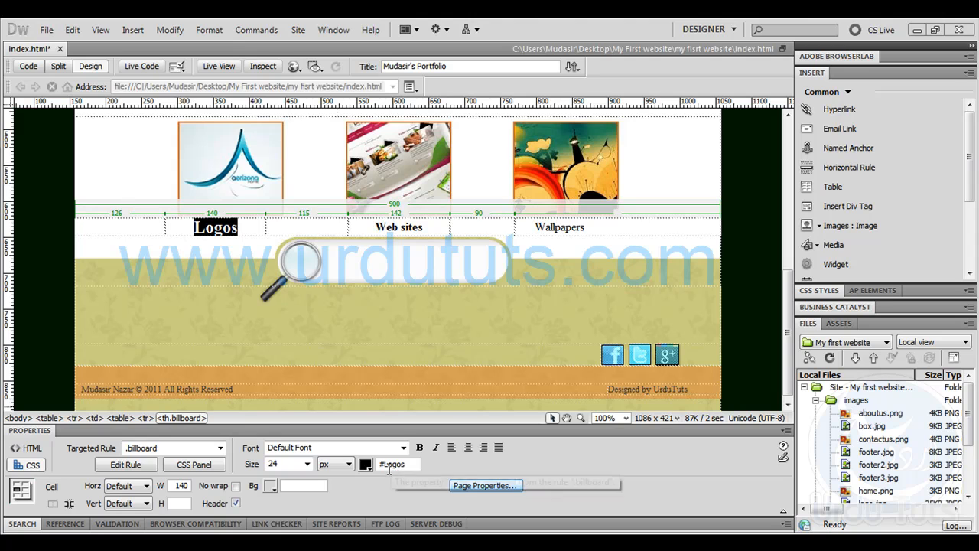
{"action": "double_click", "coordinate": [395, 464]}
{"action": "key", "text": "ctrl+v"}
{"action": "key", "text": "Return"}
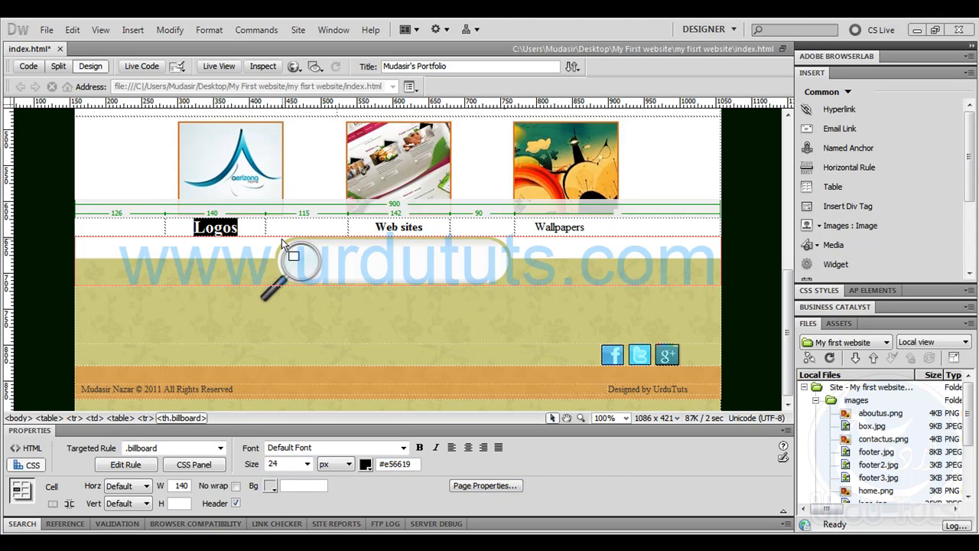
- Apply the billboard class to the Web sites and Wallpapers captions
{"action": "left_click", "coordinate": [285, 230]}
{"action": "left_click_drag", "start_coordinate": [372, 224], "coordinate": [443, 227]}
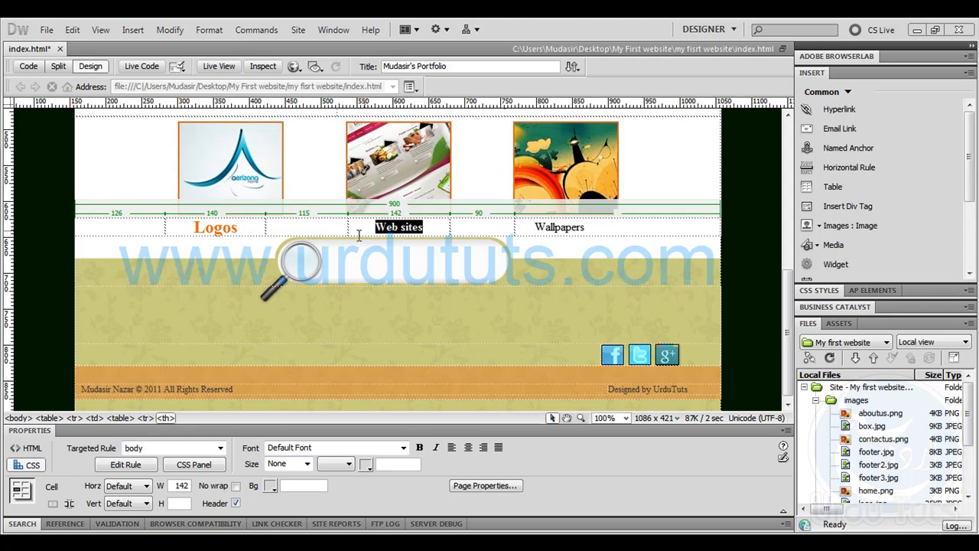
{"action": "left_click", "coordinate": [220, 447]}
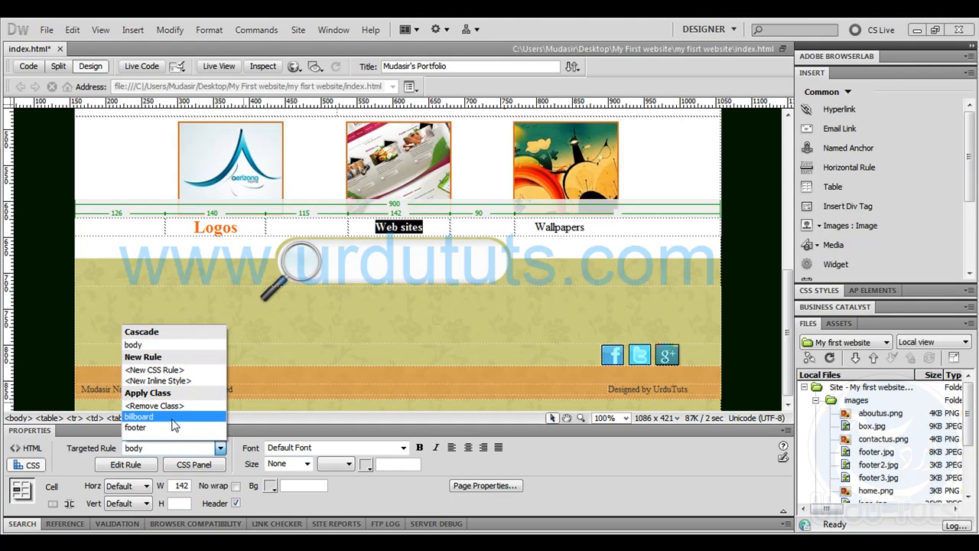
{"action": "left_click", "coordinate": [174, 417]}
{"action": "left_click_drag", "start_coordinate": [604, 222], "coordinate": [527, 234]}
{"action": "left_click", "coordinate": [199, 447]}
{"action": "left_click", "coordinate": [197, 421]}
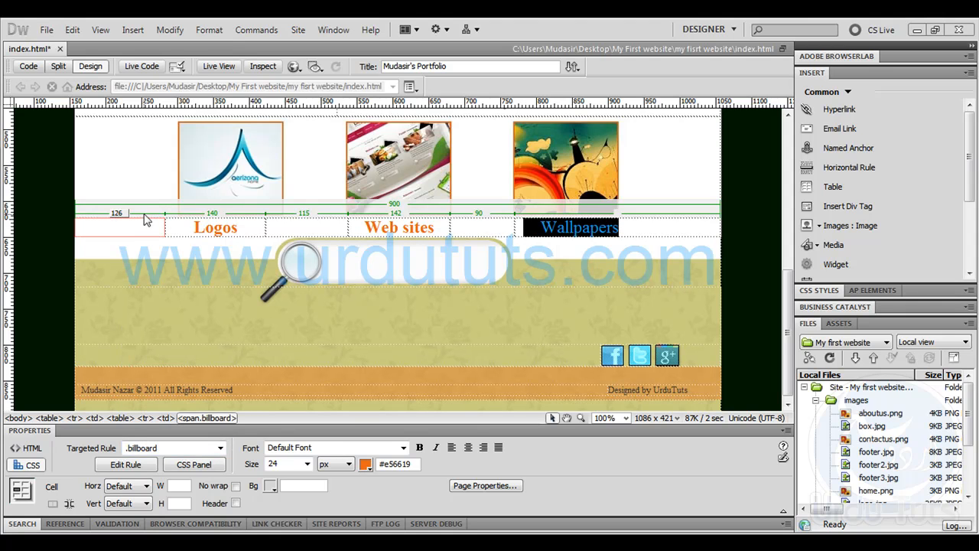
{"action": "left_click", "coordinate": [130, 228]}
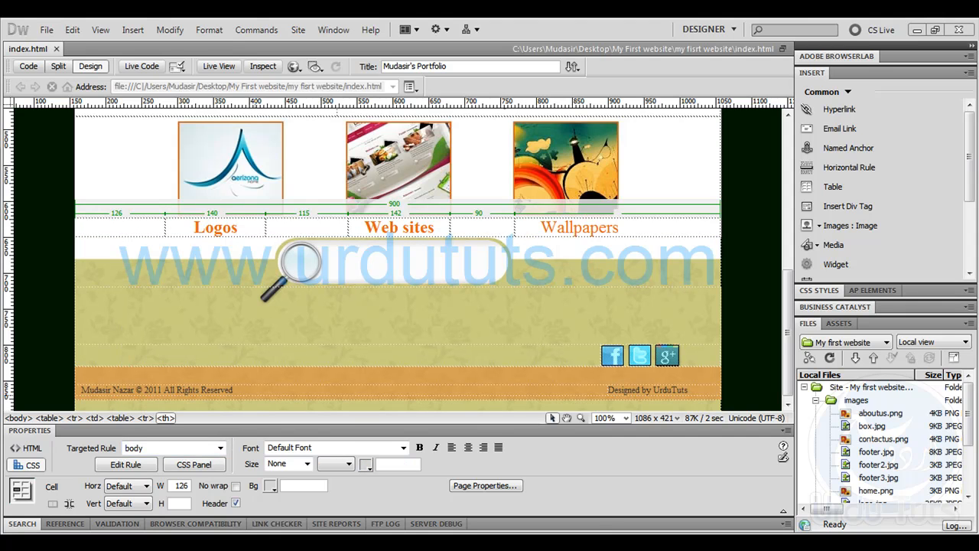
- Save the page and reload it in the browser to check how the captions line up with the thumbnails
{"action": "key", "text": "F12"}
{"action": "left_click", "coordinate": [55, 46]}
{"action": "scroll", "coordinate": [121, 208], "scroll_direction": "down", "scroll_amount": 3}
{"action": "scroll", "coordinate": [121, 209], "scroll_direction": "up", "scroll_amount": 1}
{"action": "scroll", "coordinate": [125, 218], "scroll_direction": "down", "scroll_amount": 1}
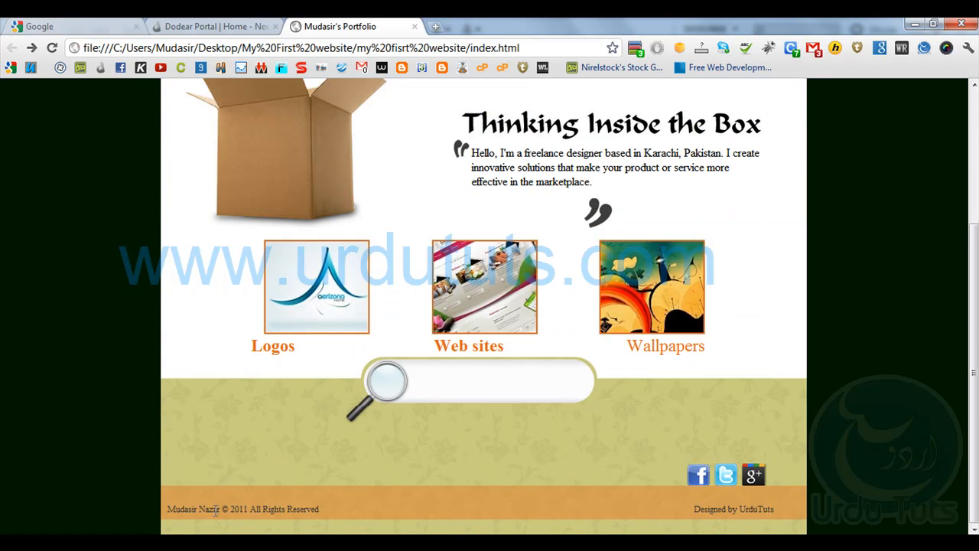
- In Dreamweaver, set the column before Logos to 144 pixels and the Web sites column to 135, then save and reload the browser preview
{"action": "key", "text": "alt+Tab"}
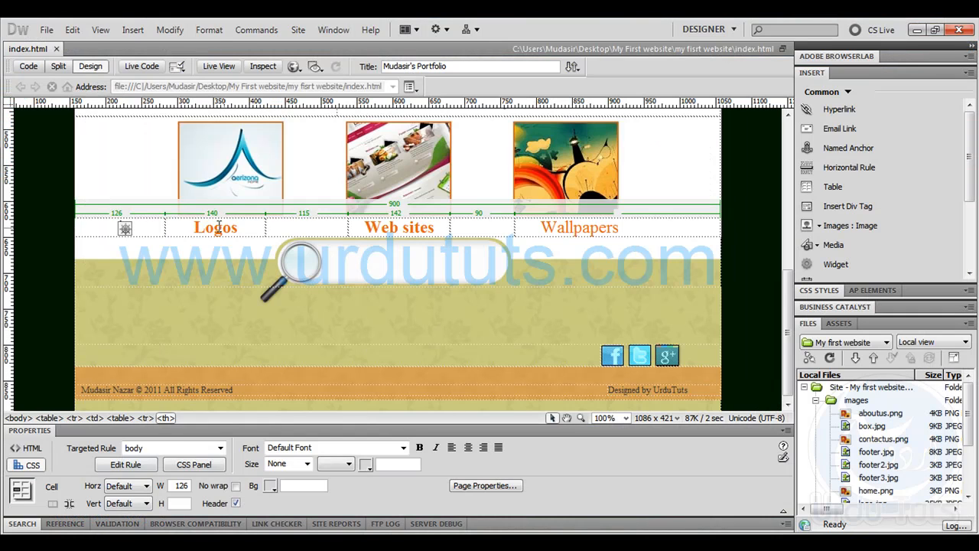
{"action": "left_click_drag", "start_coordinate": [166, 223], "coordinate": [178, 224]}
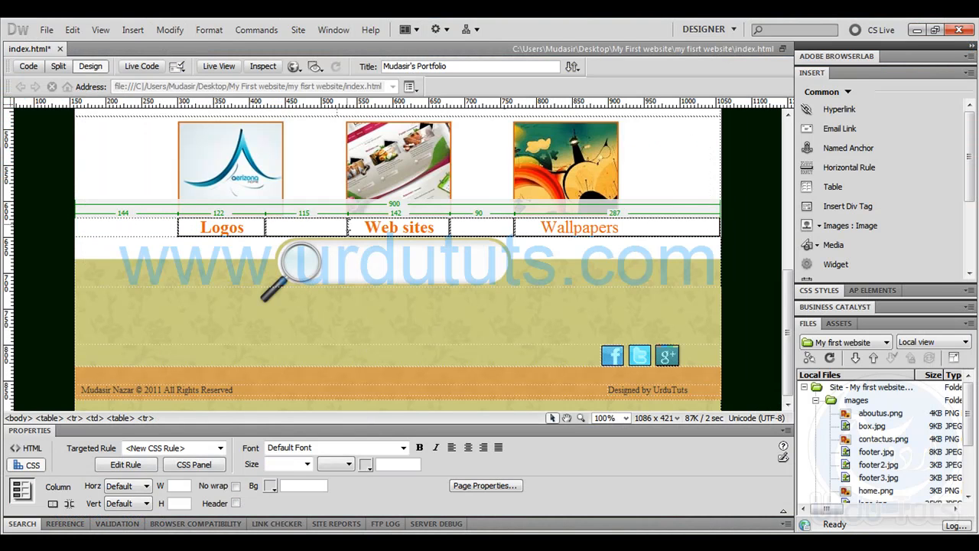
{"action": "left_click", "coordinate": [346, 227]}
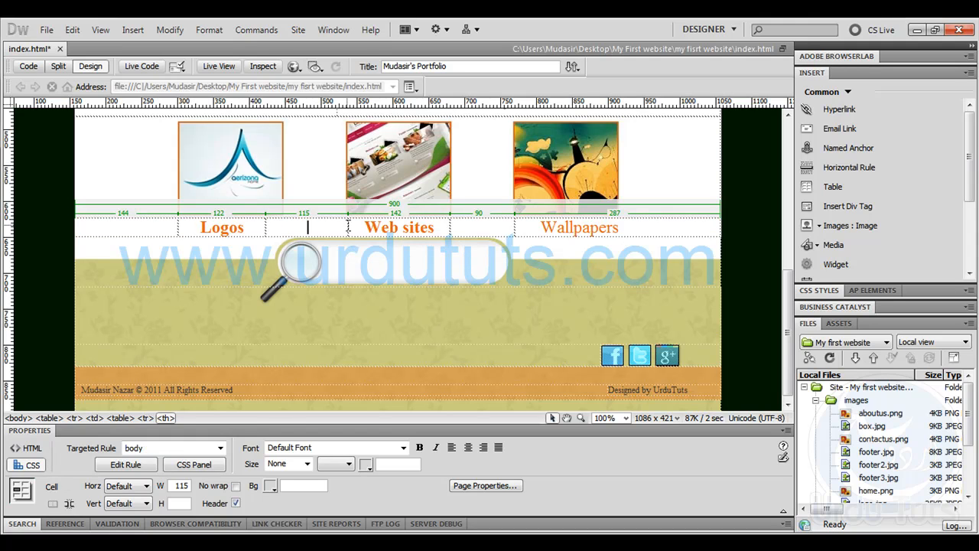
{"action": "left_click_drag", "start_coordinate": [450, 227], "coordinate": [444, 228]}
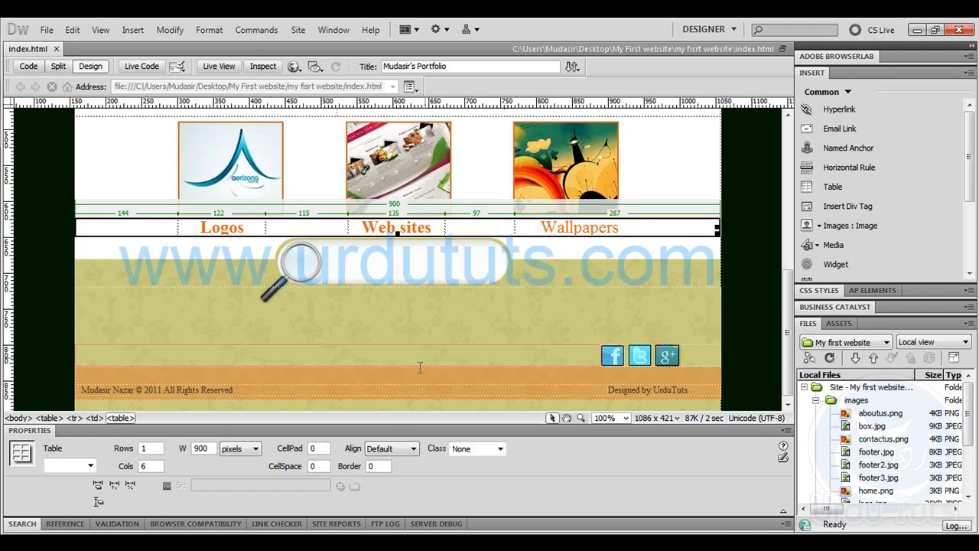
{"action": "key", "text": "F12"}
{"action": "left_click", "coordinate": [53, 48]}
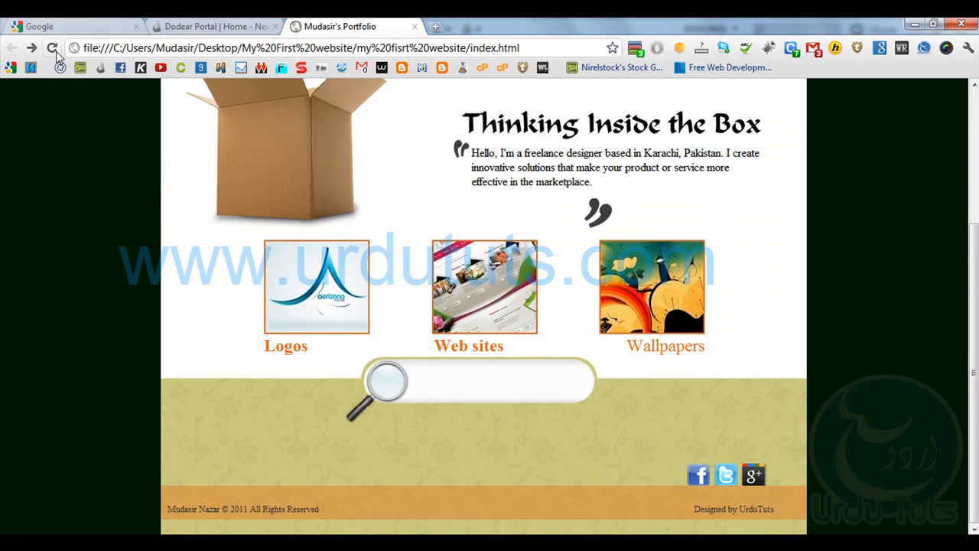
- In Dreamweaver, widen the column before Logos to 163 pixels, save the page and review it in the browser
{"action": "key", "text": "alt+Tab"}
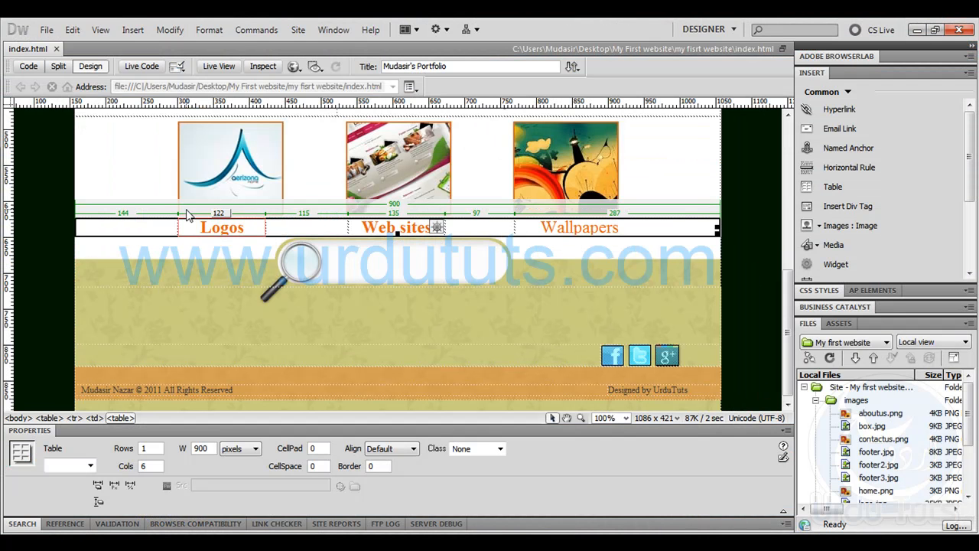
{"action": "left_click_drag", "start_coordinate": [183, 224], "coordinate": [192, 225]}
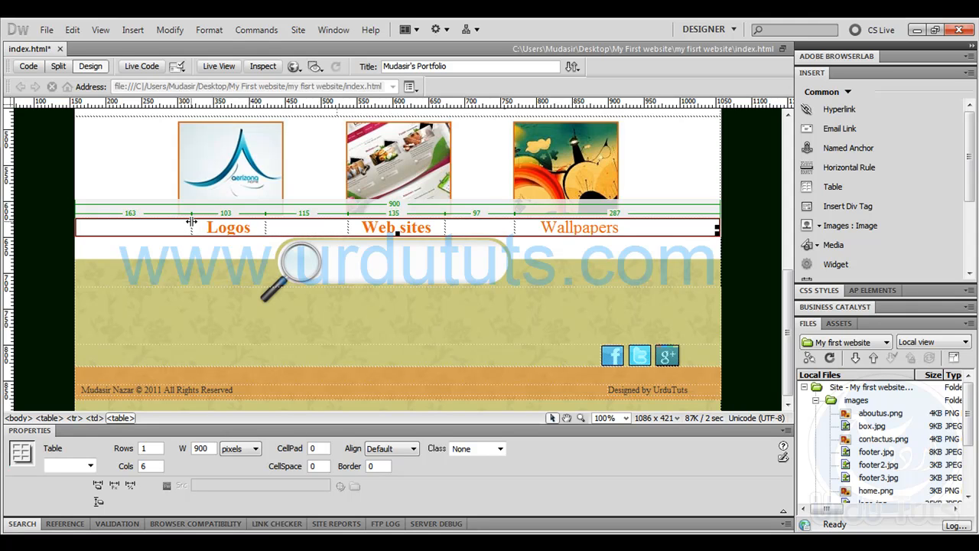
{"action": "key", "text": "ctrl+s"}
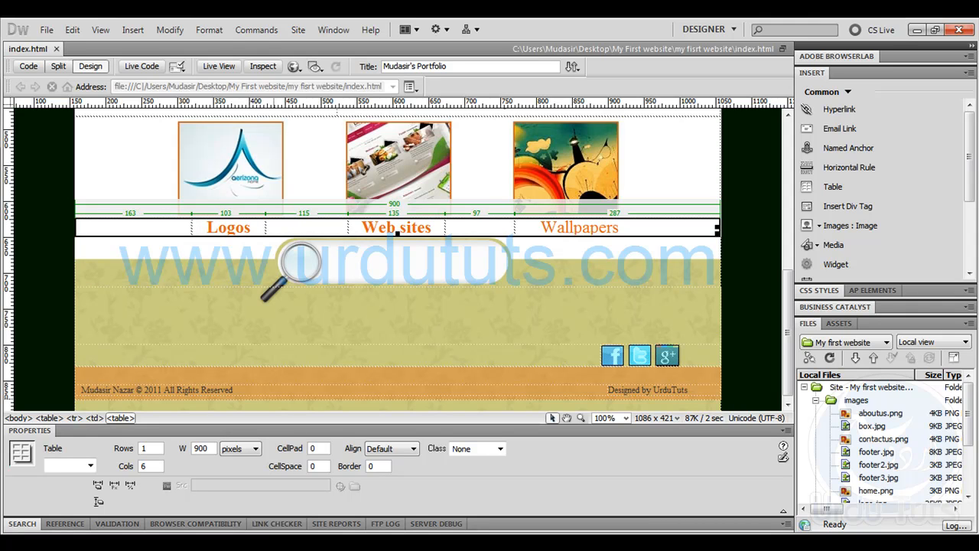
{"action": "key", "text": "alt+Tab"}
{"action": "left_click", "coordinate": [50, 48]}
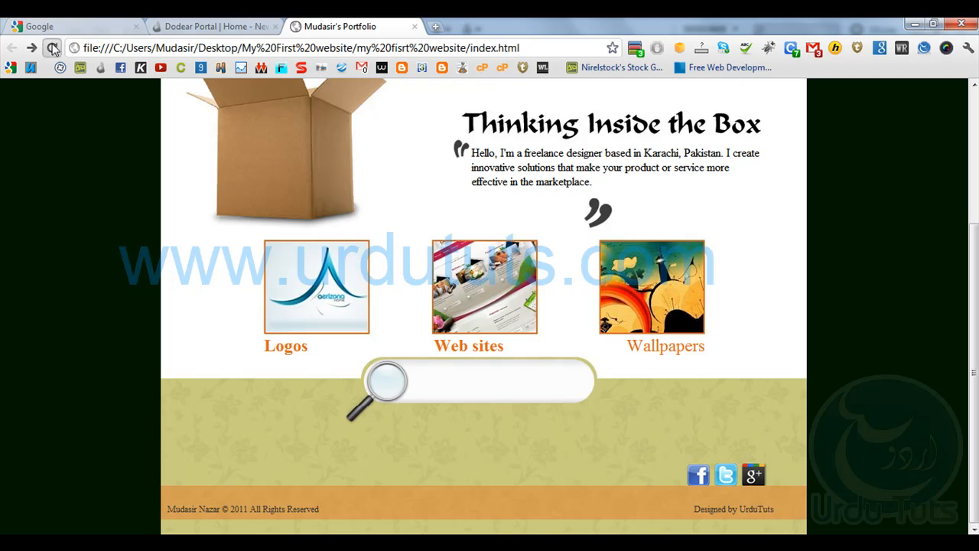
{"action": "scroll", "coordinate": [96, 268], "scroll_direction": "up", "scroll_amount": 3}
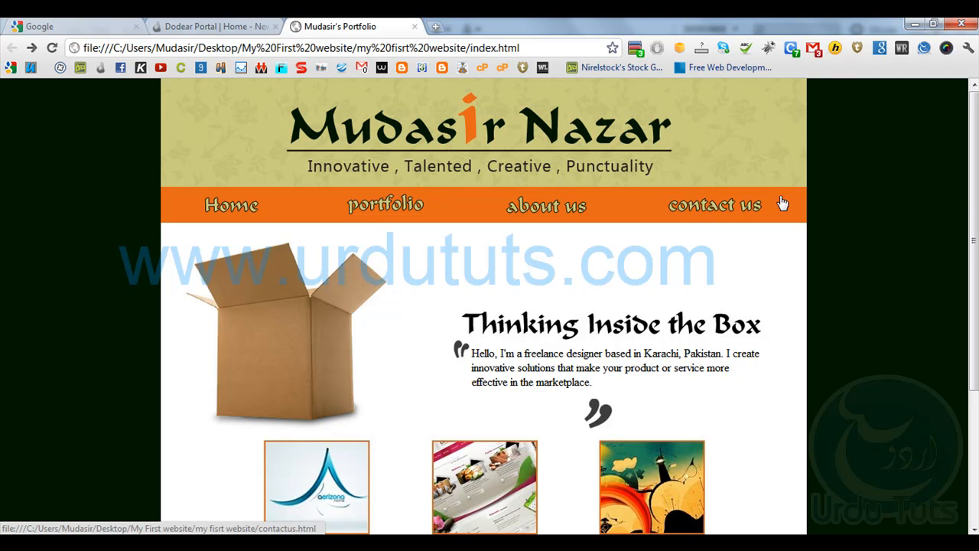
- Switch to Photoshop, cancel the text colour picker and close the Untitled-1 document without saving
{"action": "left_click", "coordinate": [71, 543]}
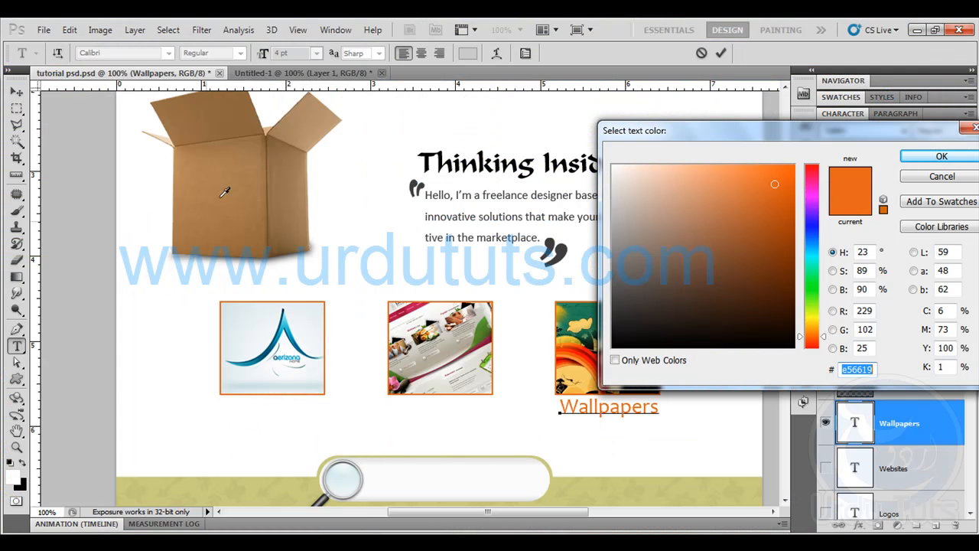
{"action": "left_click", "coordinate": [926, 178]}
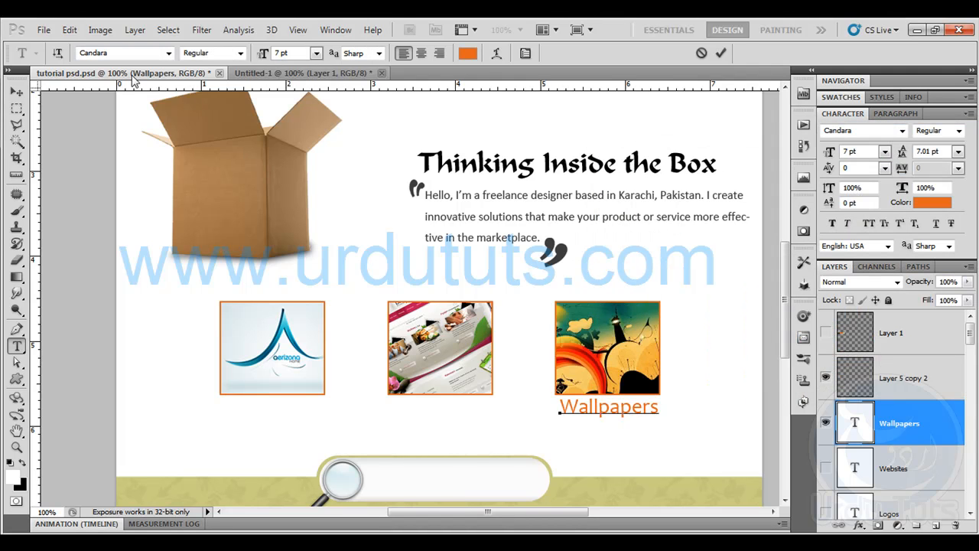
{"action": "left_click", "coordinate": [43, 29]}
{"action": "mouse_move", "coordinate": [88, 128]}
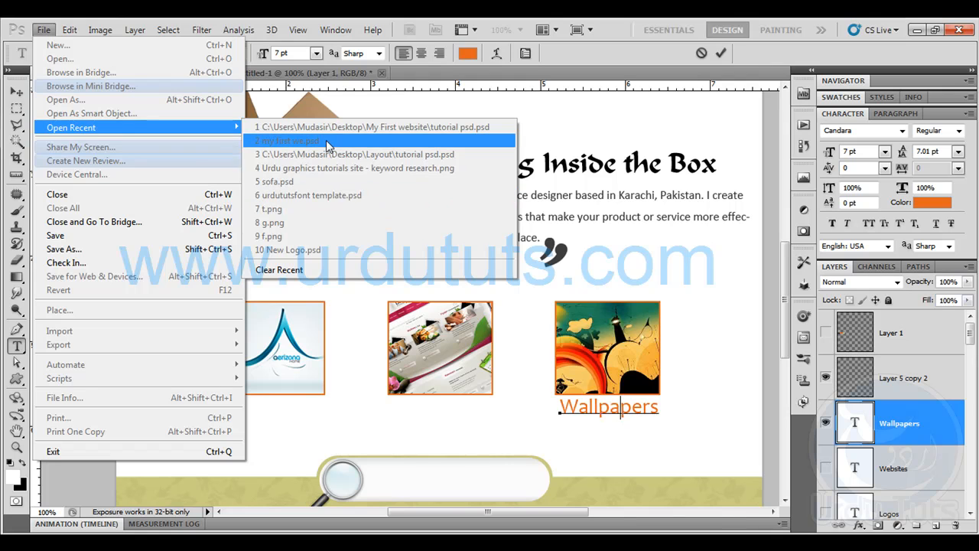
{"action": "left_click", "coordinate": [550, 245]}
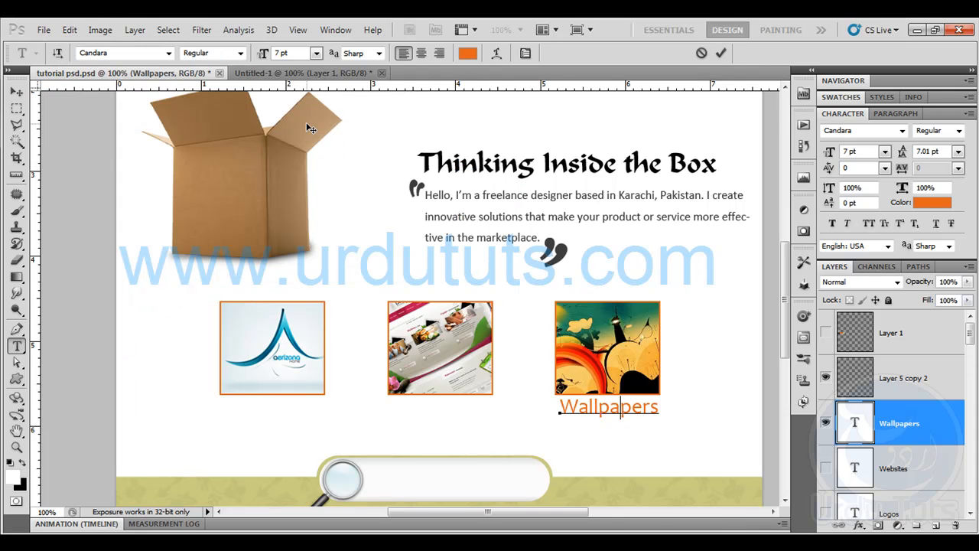
{"action": "left_click", "coordinate": [381, 73]}
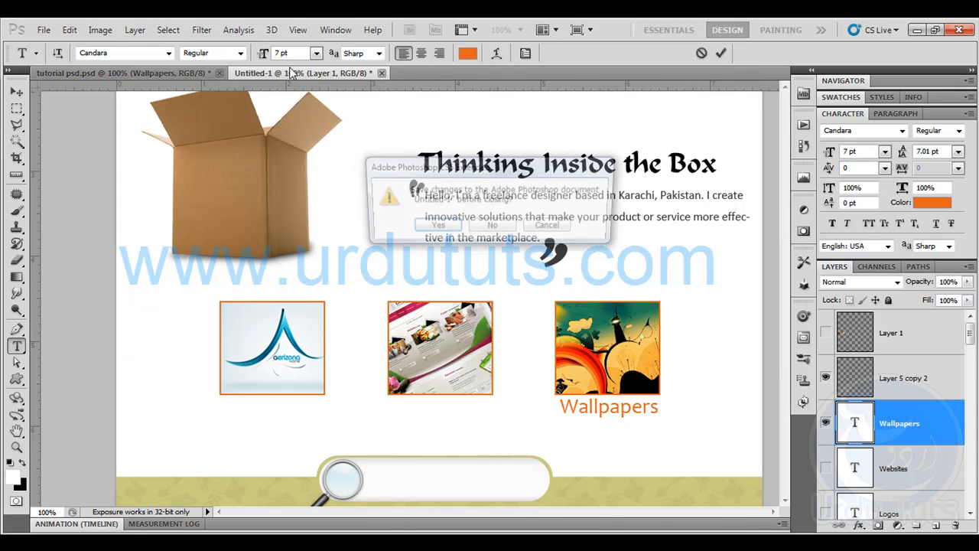
{"action": "left_click", "coordinate": [498, 226]}
- Create a new blank document and open the recent file my first we.psd
{"action": "left_click", "coordinate": [43, 30]}
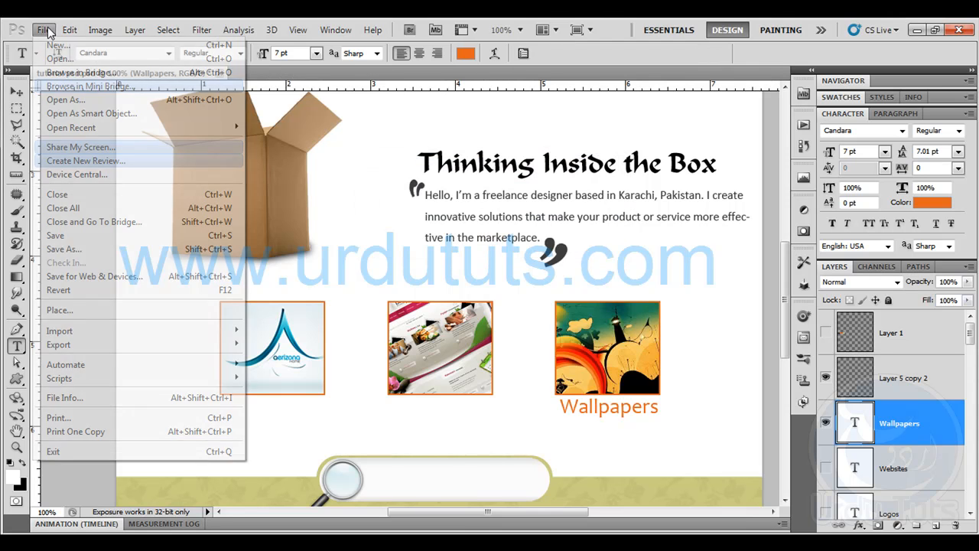
{"action": "left_click", "coordinate": [57, 47]}
{"action": "left_click", "coordinate": [621, 165]}
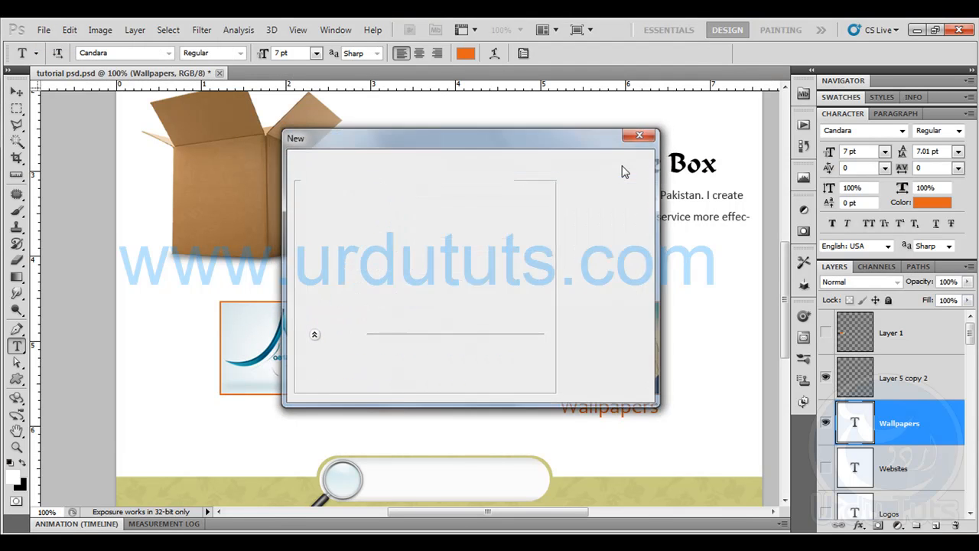
{"action": "left_click", "coordinate": [67, 30]}
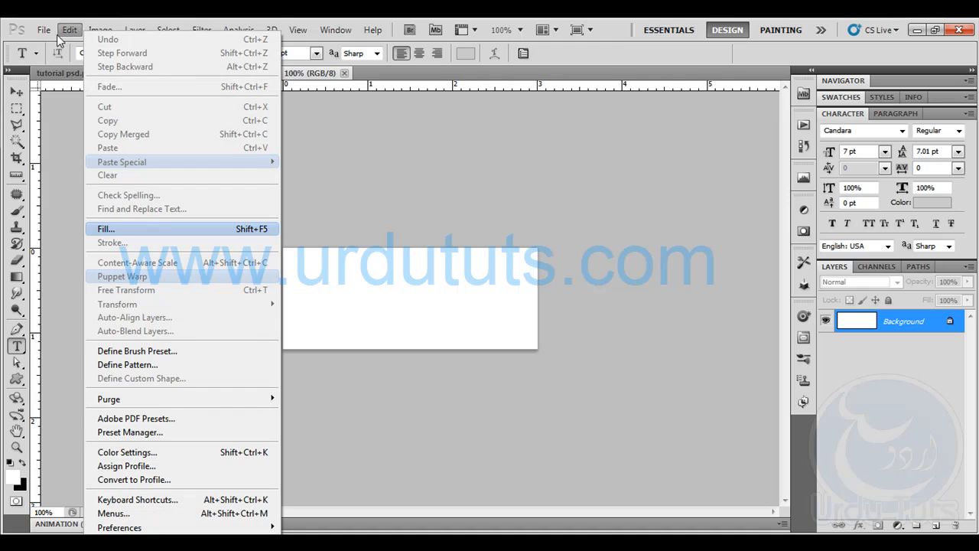
{"action": "mouse_move", "coordinate": [43, 30]}
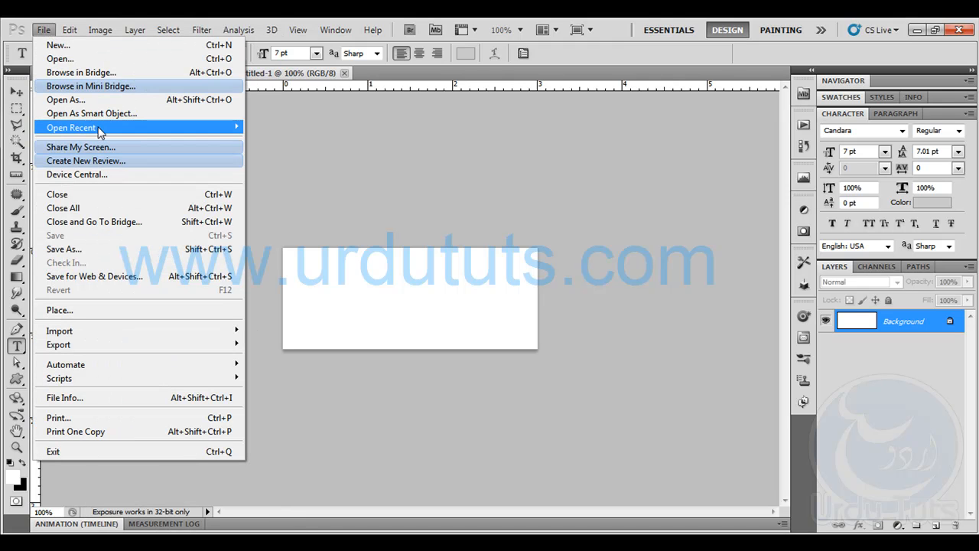
{"action": "mouse_move", "coordinate": [103, 128]}
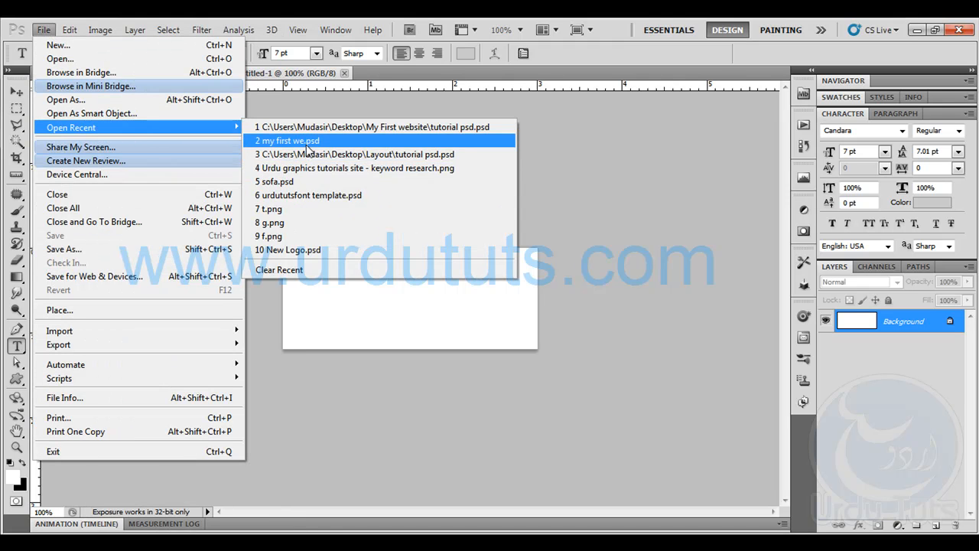
{"action": "left_click", "coordinate": [304, 142]}
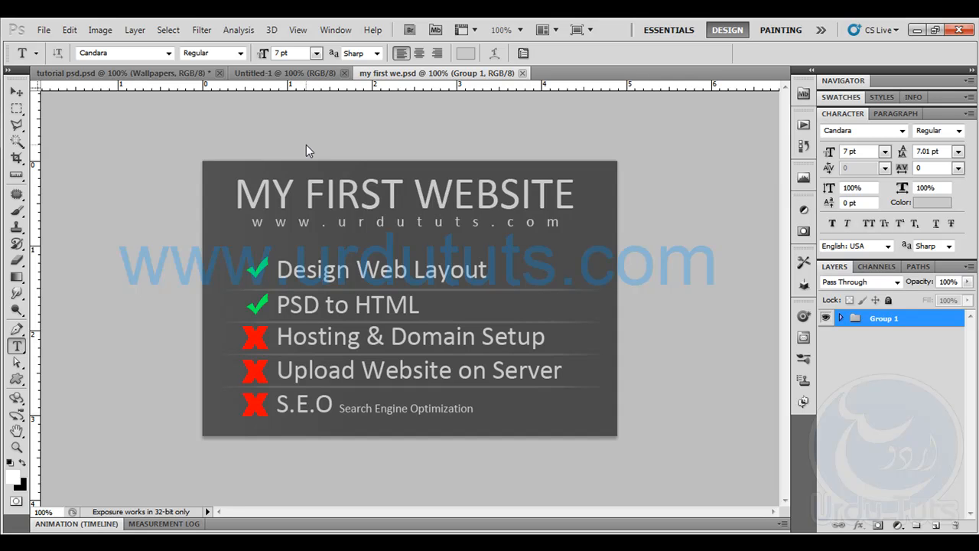
{"action": "left_click", "coordinate": [830, 541]}
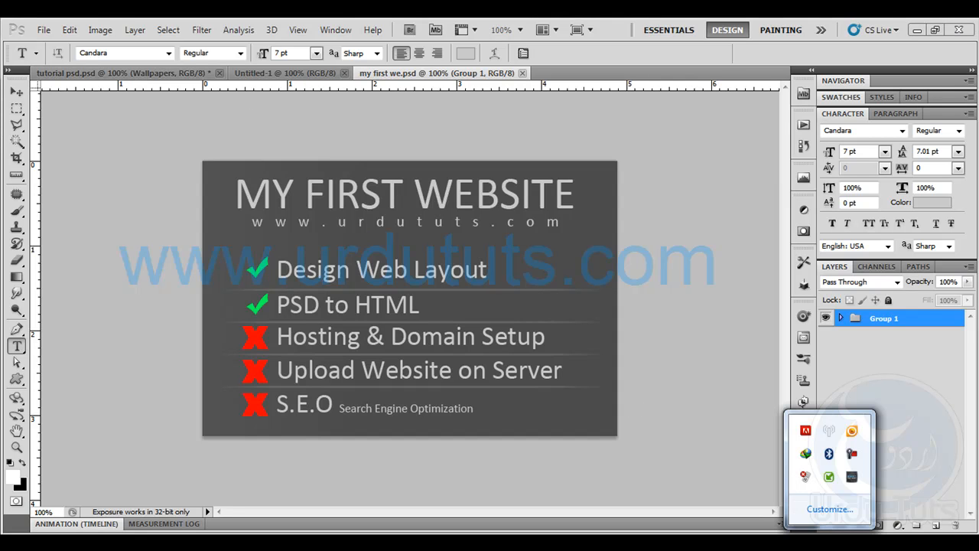
{"action": "right_click", "coordinate": [851, 453]}
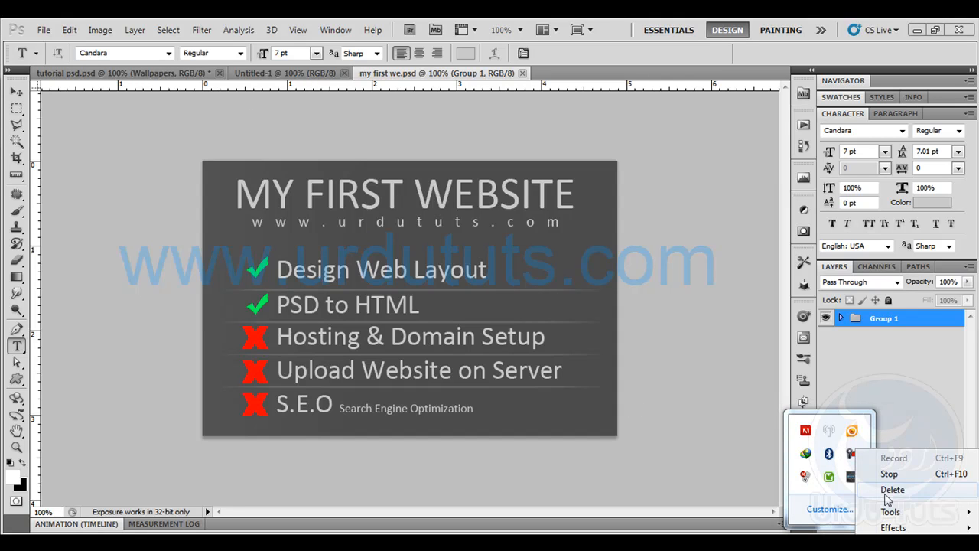